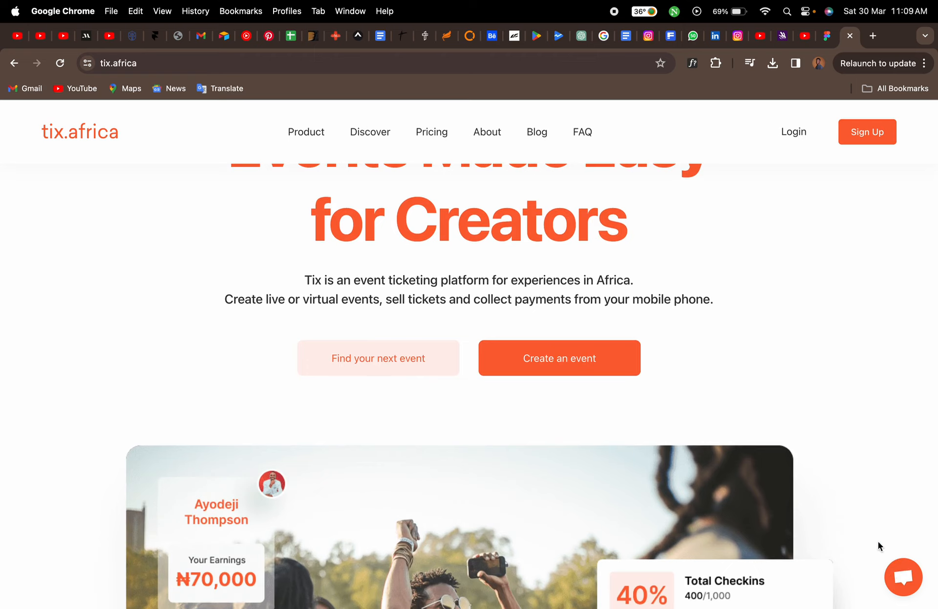
Scroll through the whole tix.africa homepage to study its sections, from the hero down to the newsletter block
scroll(853, 515, "down", 5)
scroll(853, 513, "down", 3)
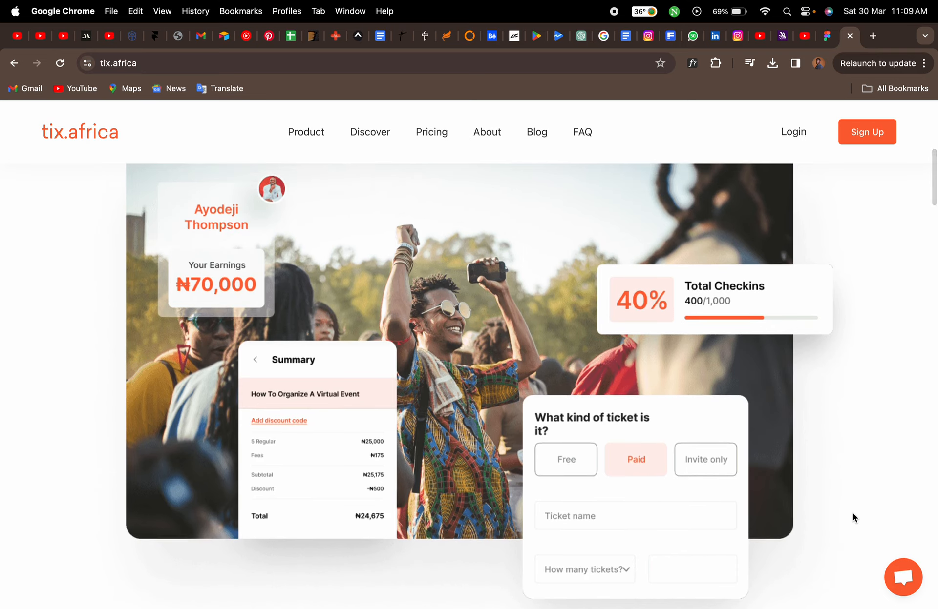
scroll(851, 512, "up", 2)
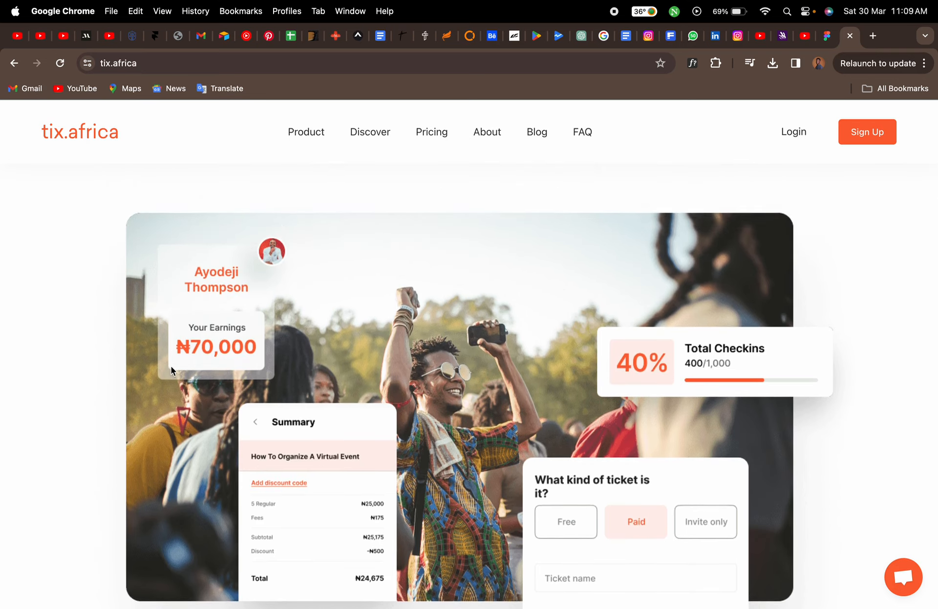
scroll(298, 459, "down", 1)
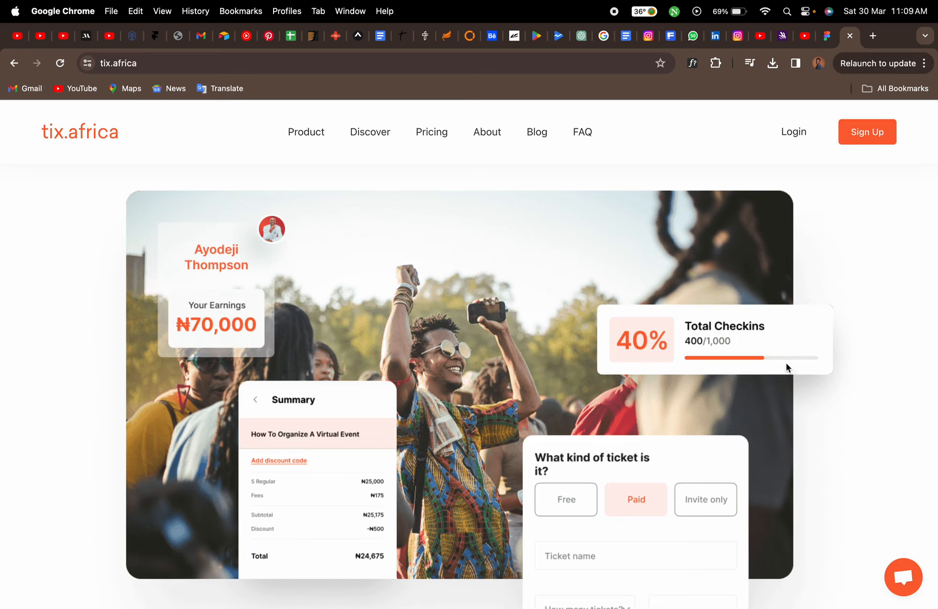
scroll(814, 400, "down", 8)
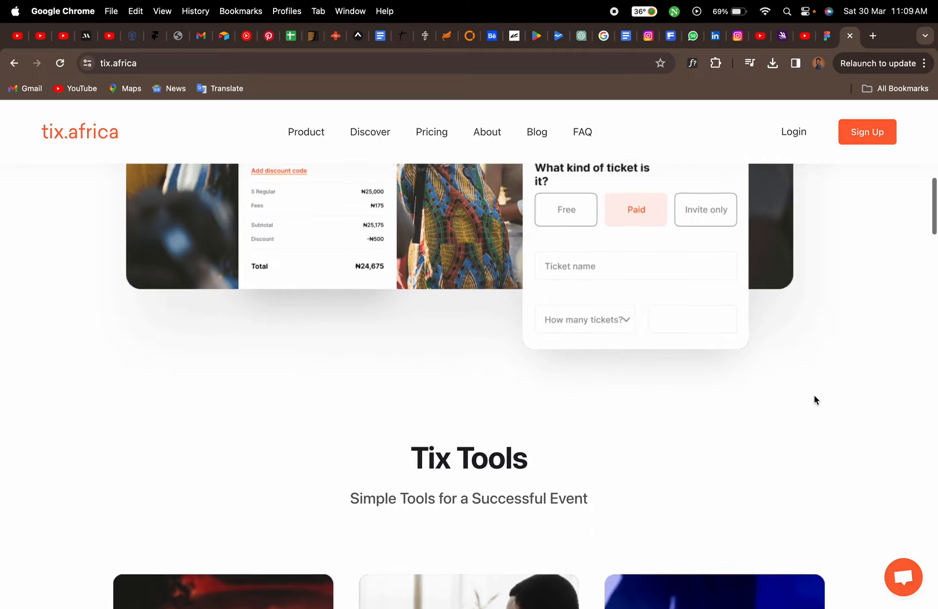
scroll(813, 398, "down", 3)
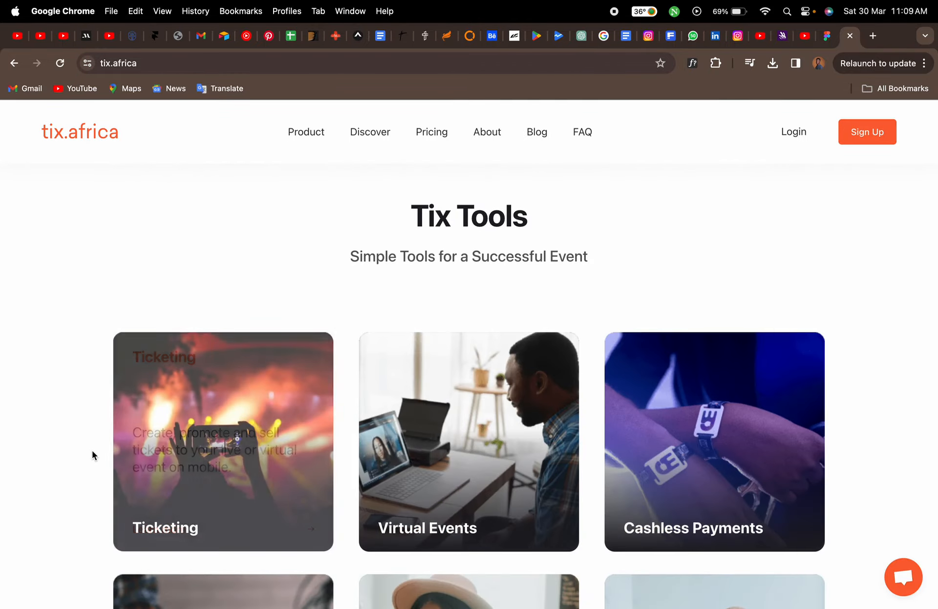
scroll(93, 455, "down", 3)
scroll(92, 455, "down", 10)
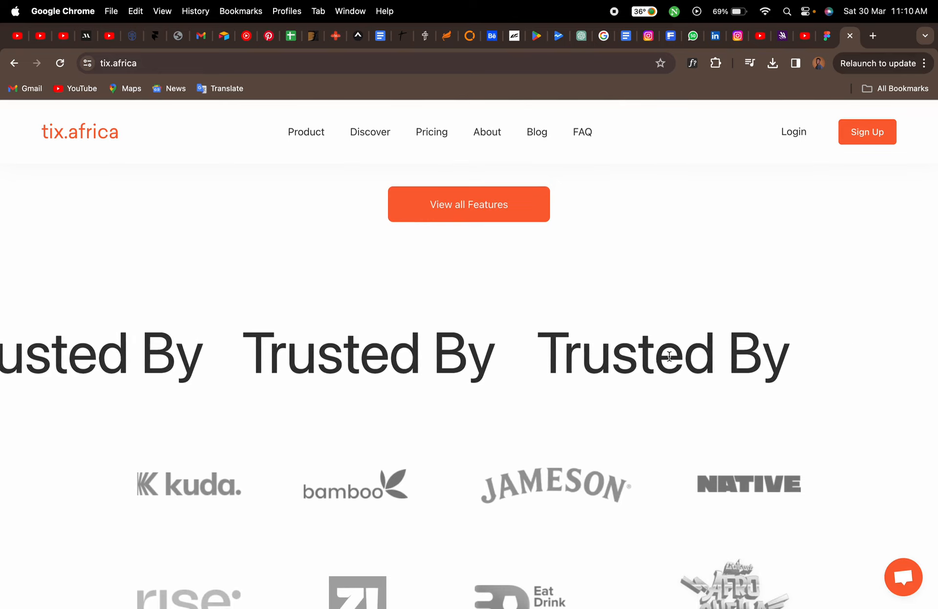
scroll(646, 444, "down", 3)
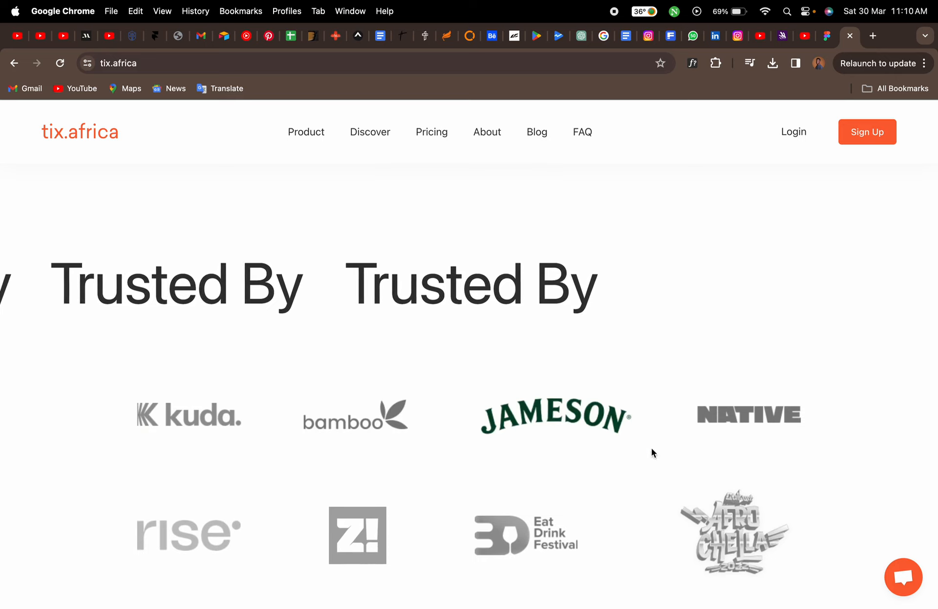
scroll(654, 521, "down", 3)
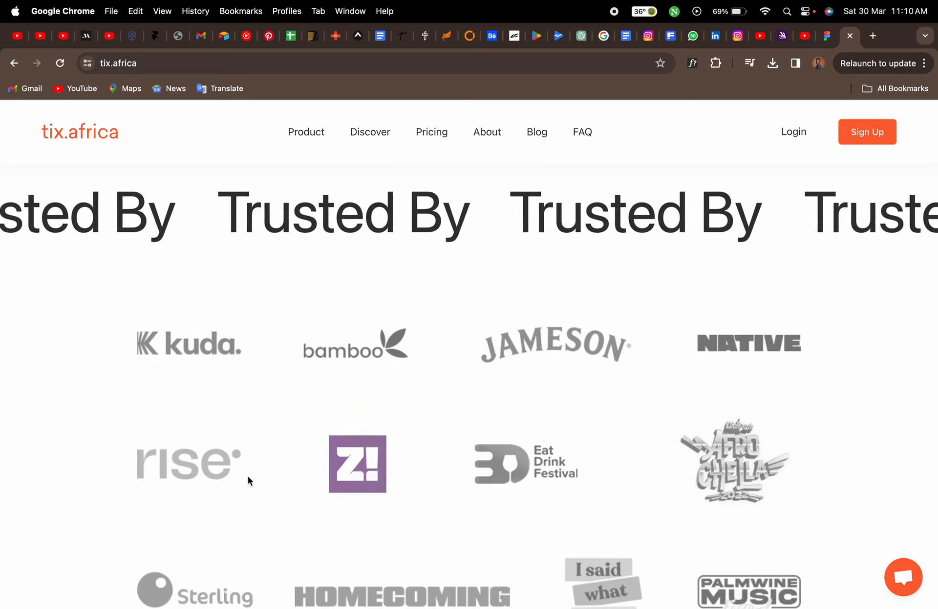
scroll(106, 517, "down", 10)
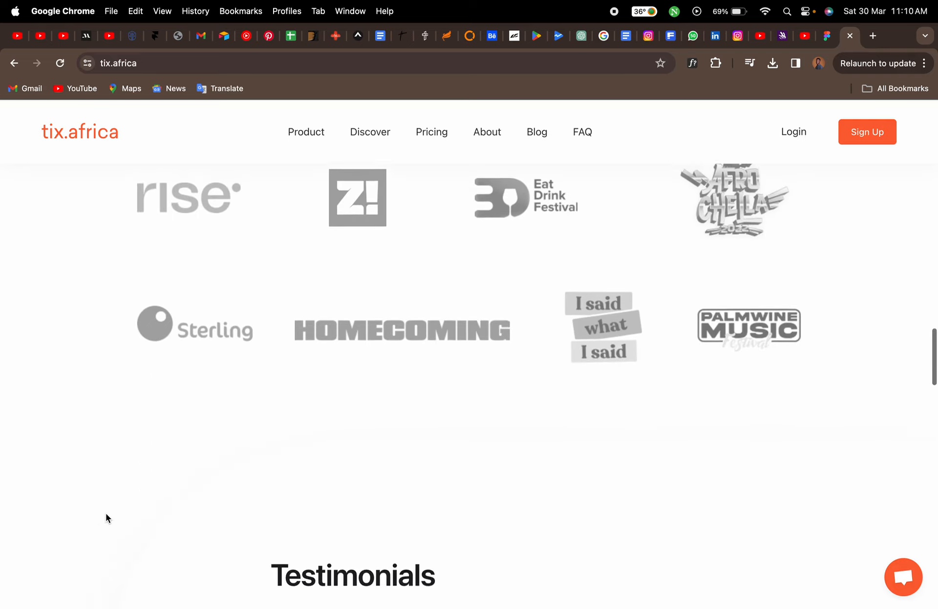
scroll(107, 516, "down", 5)
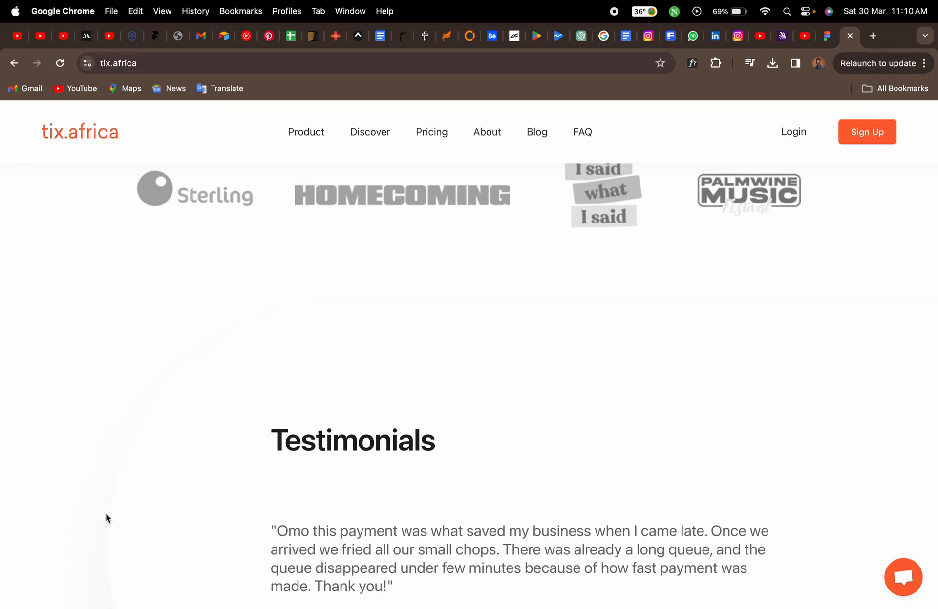
scroll(105, 514, "up", 5)
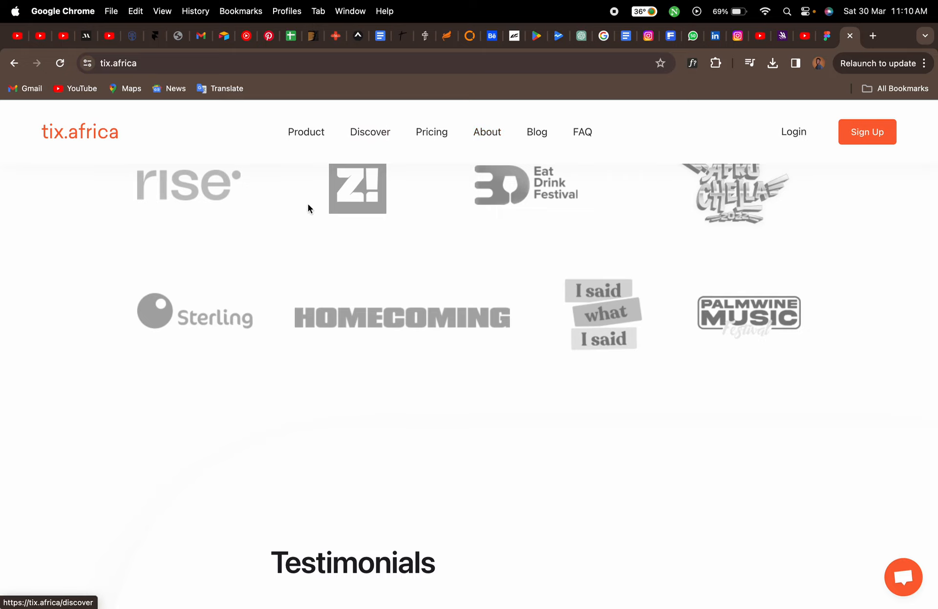
scroll(107, 351, "down", 10)
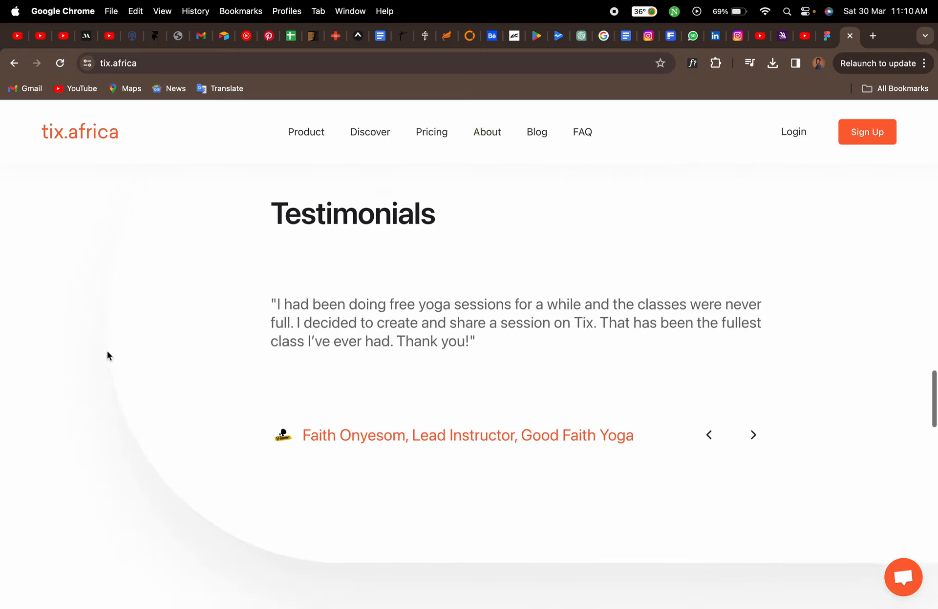
scroll(107, 350, "down", 5)
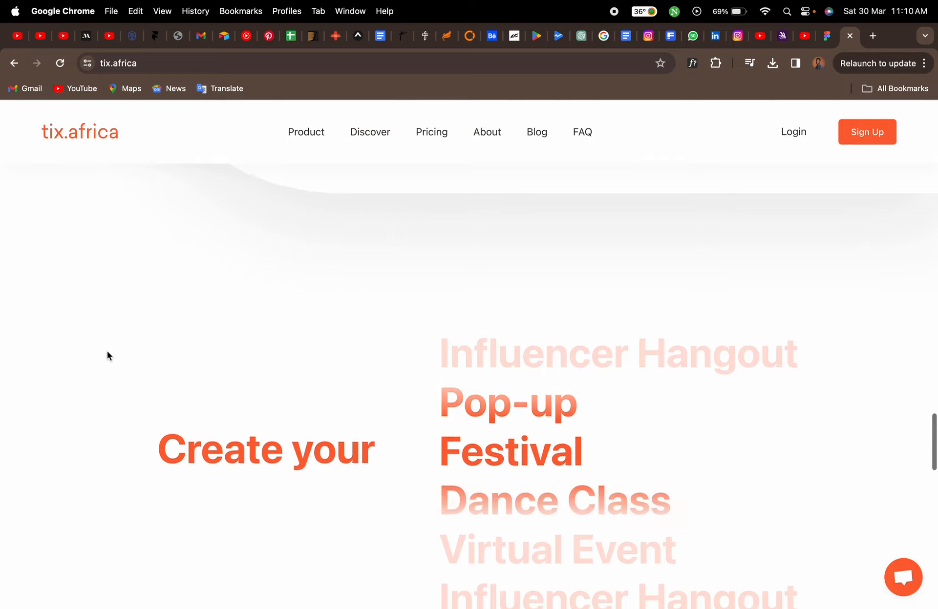
scroll(107, 354, "down", 1)
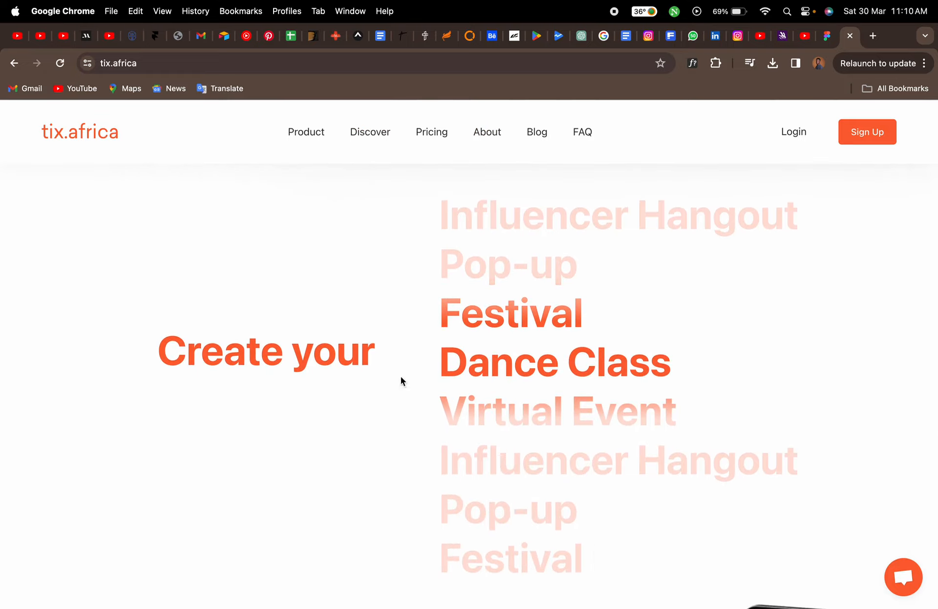
scroll(207, 405, "down", 5)
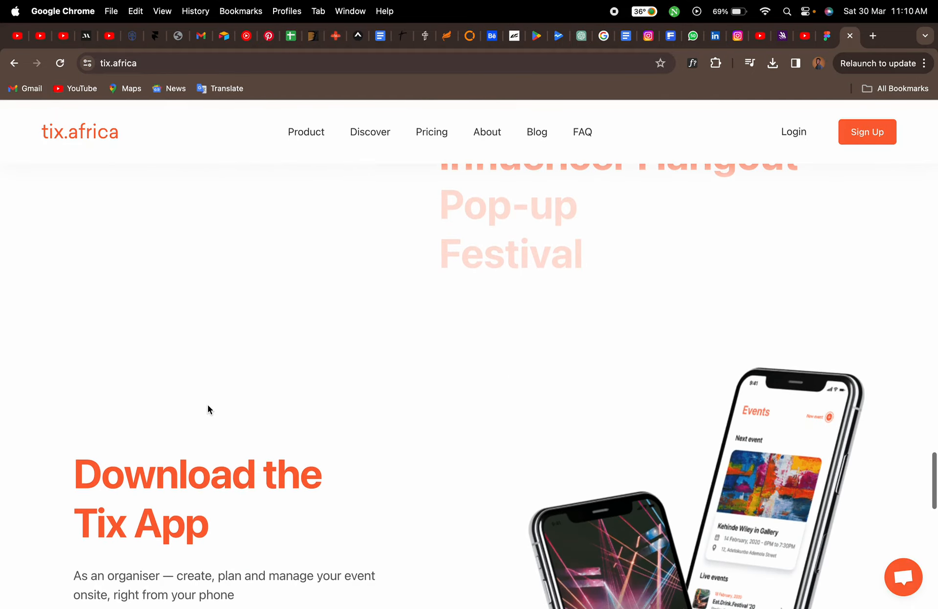
scroll(207, 405, "down", 3)
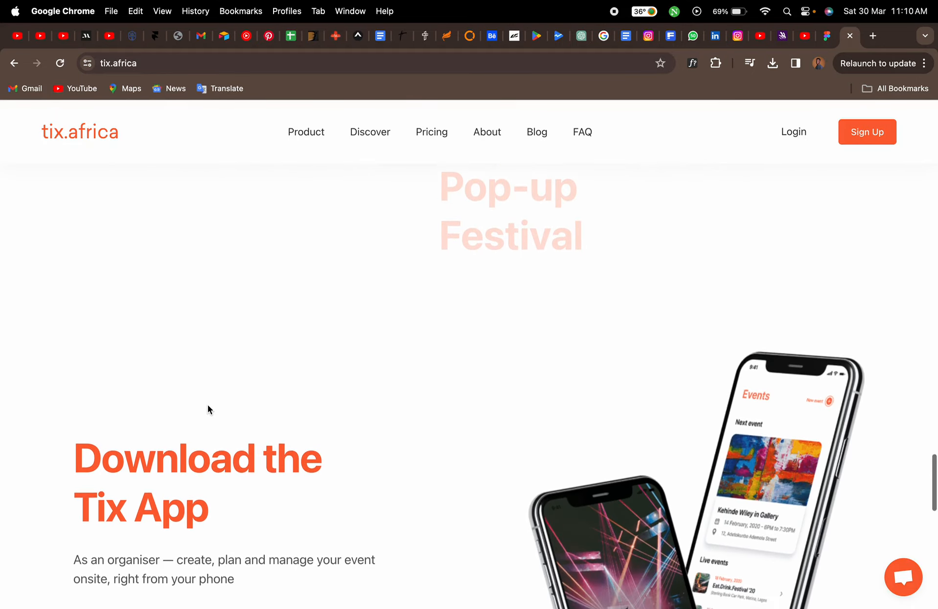
scroll(207, 405, "down", 4)
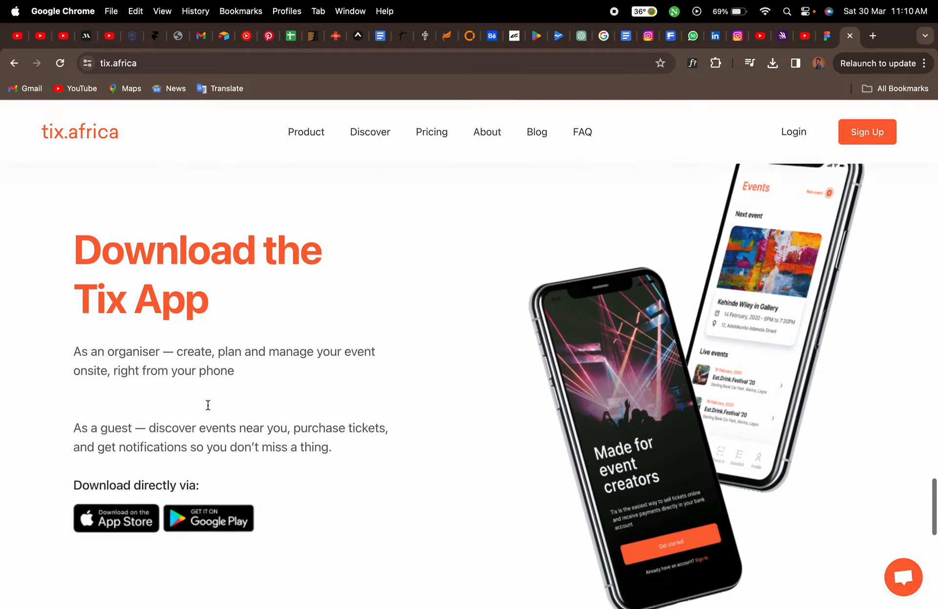
scroll(58, 408, "down", 12)
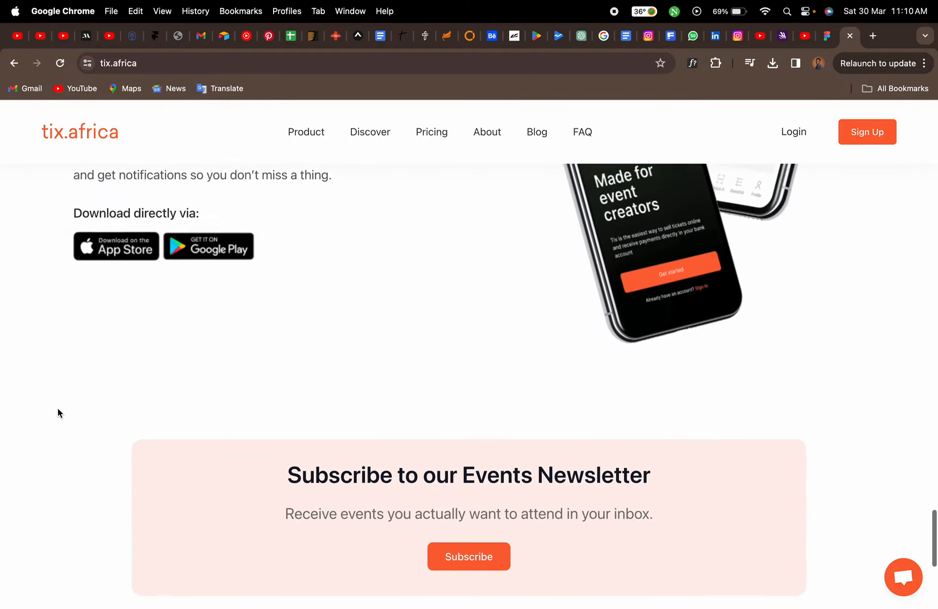
scroll(58, 408, "down", 1)
scroll(58, 408, "down", 2)
scroll(58, 409, "up", 20)
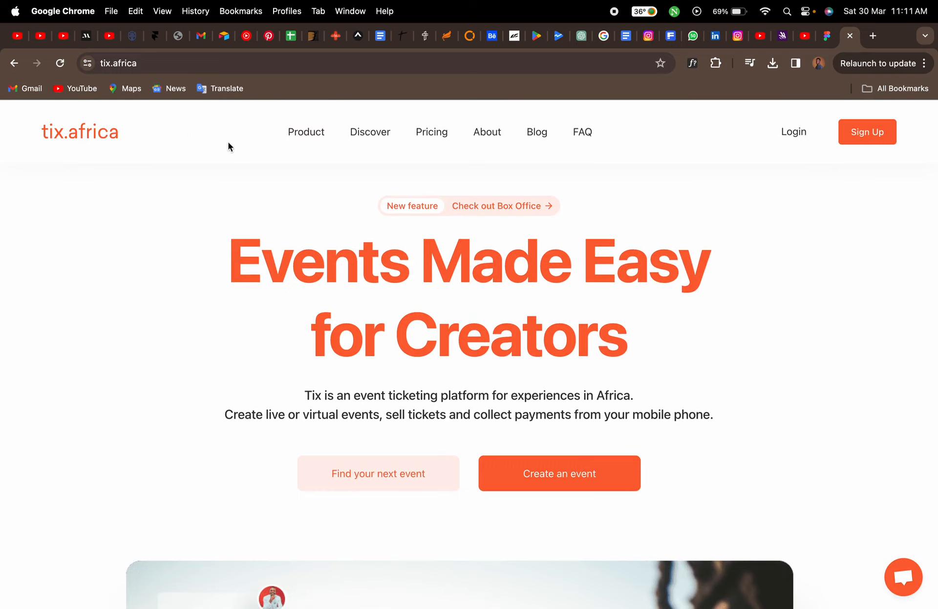
Review the hero area again and open, then close, the support chat widget
scroll(146, 264, "down", 3)
scroll(146, 264, "up", 3)
scroll(132, 409, "down", 5)
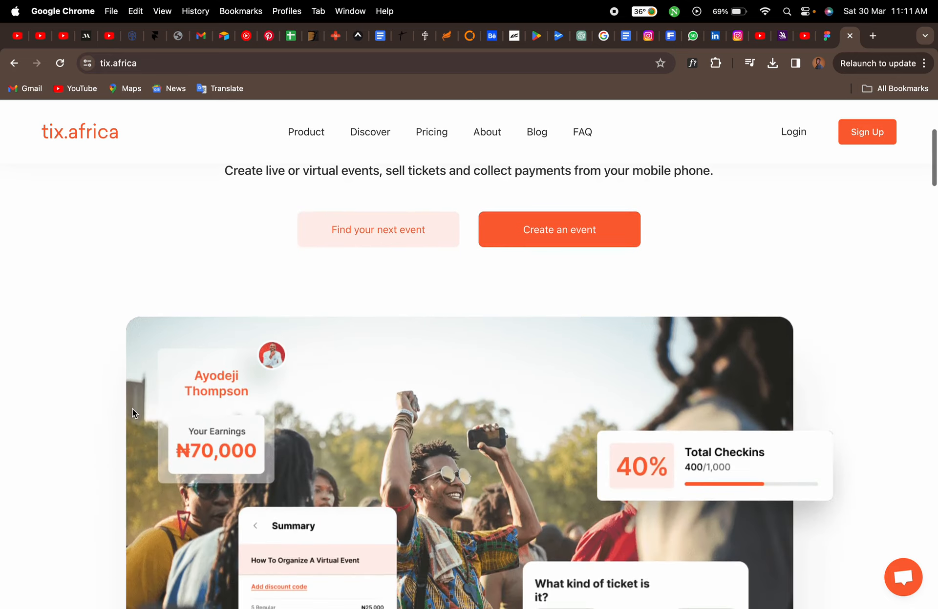
scroll(131, 408, "up", 2)
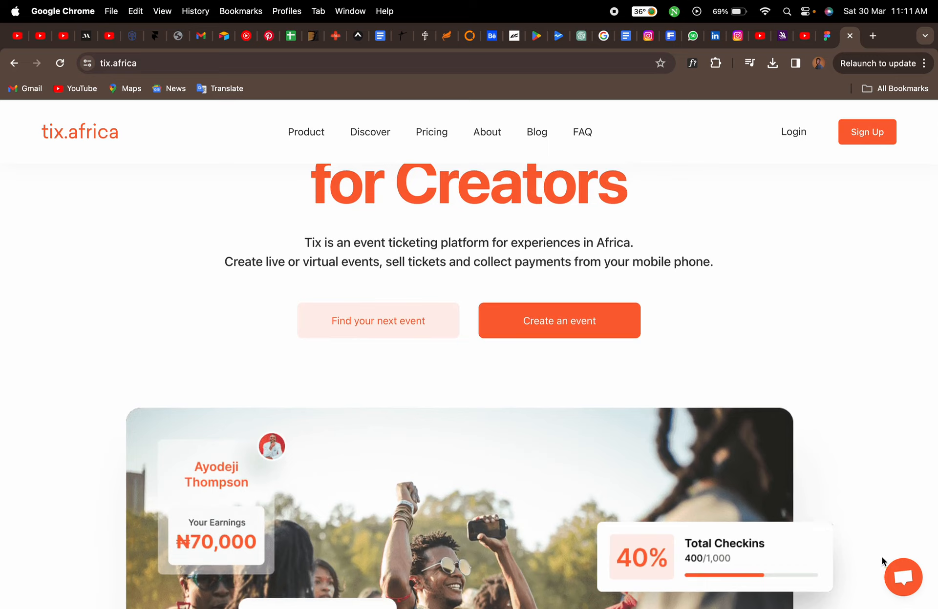
scroll(855, 565, "down", 4)
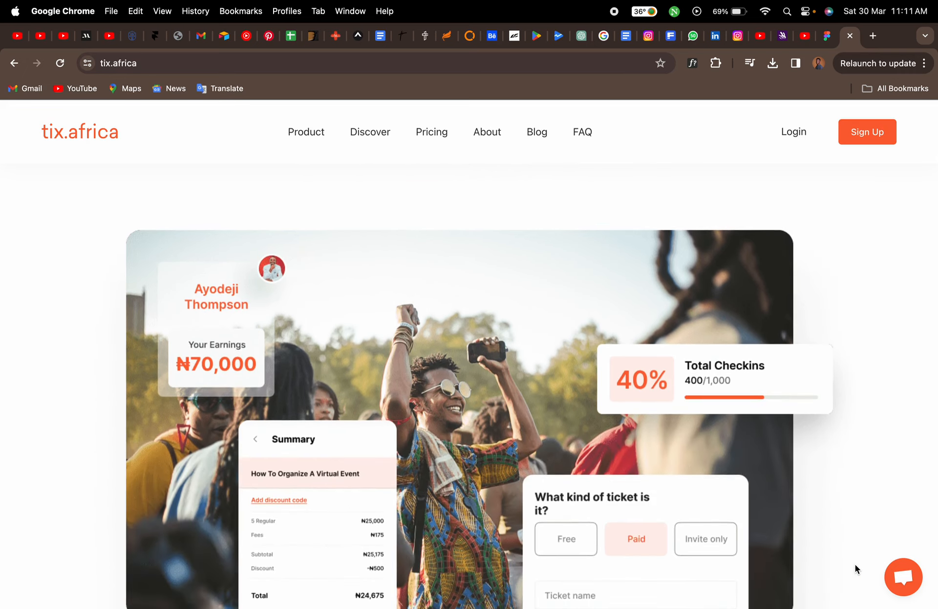
left_click(900, 580)
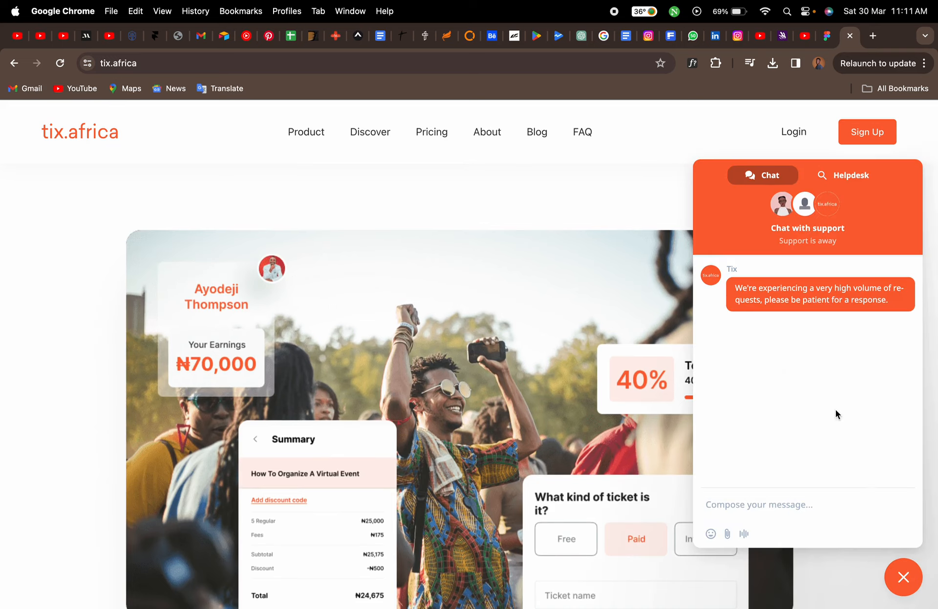
left_click(903, 580)
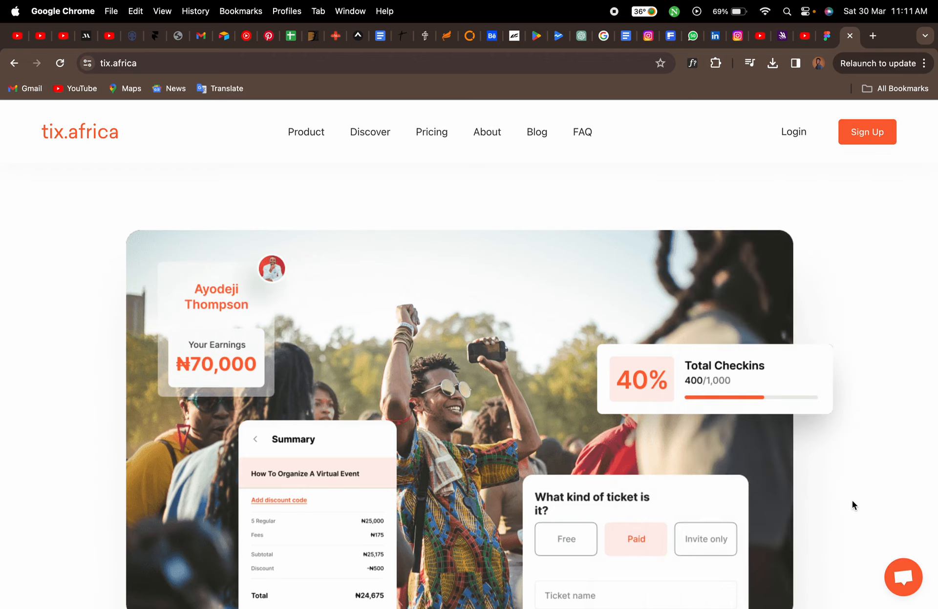
Examine the hero headline, dashboard illustration and Tix Tools cards once more for layout reference
scroll(851, 500, "up", 7)
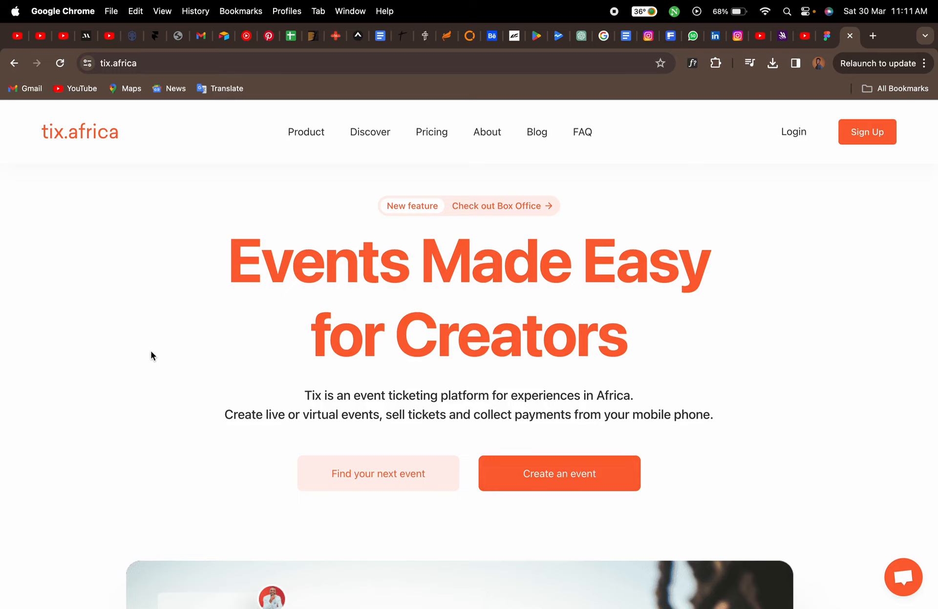
scroll(110, 357, "down", 7)
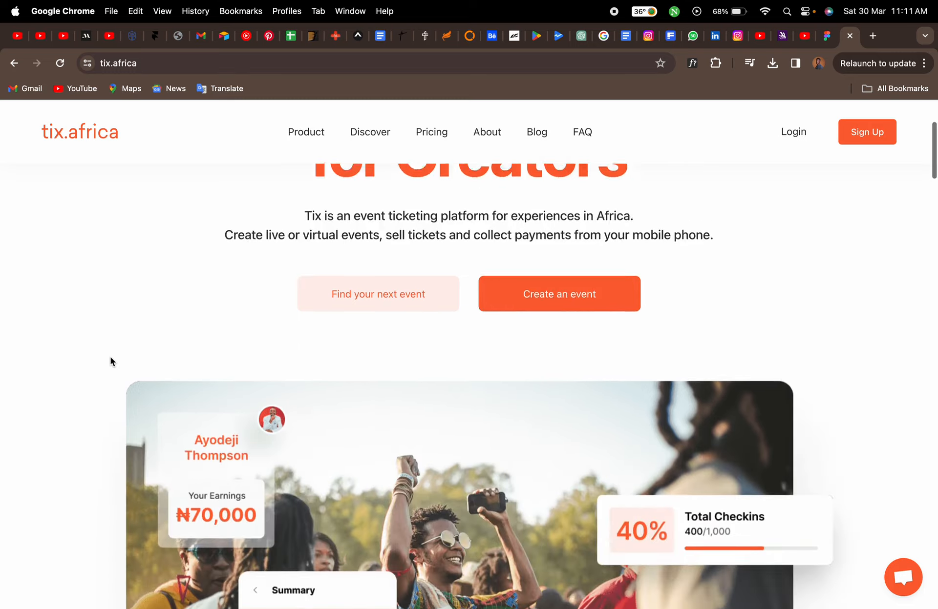
scroll(110, 357, "down", 3)
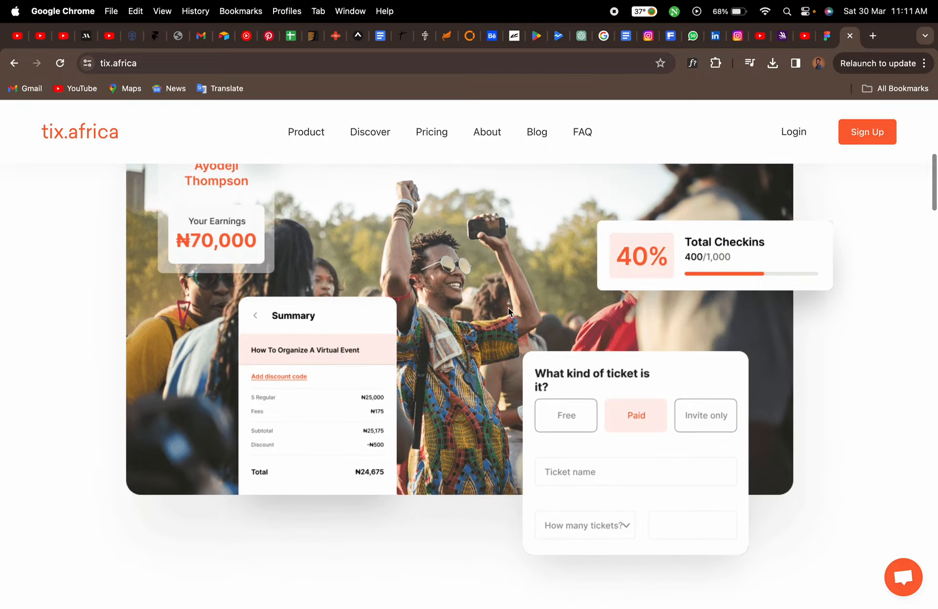
scroll(405, 529, "down", 2)
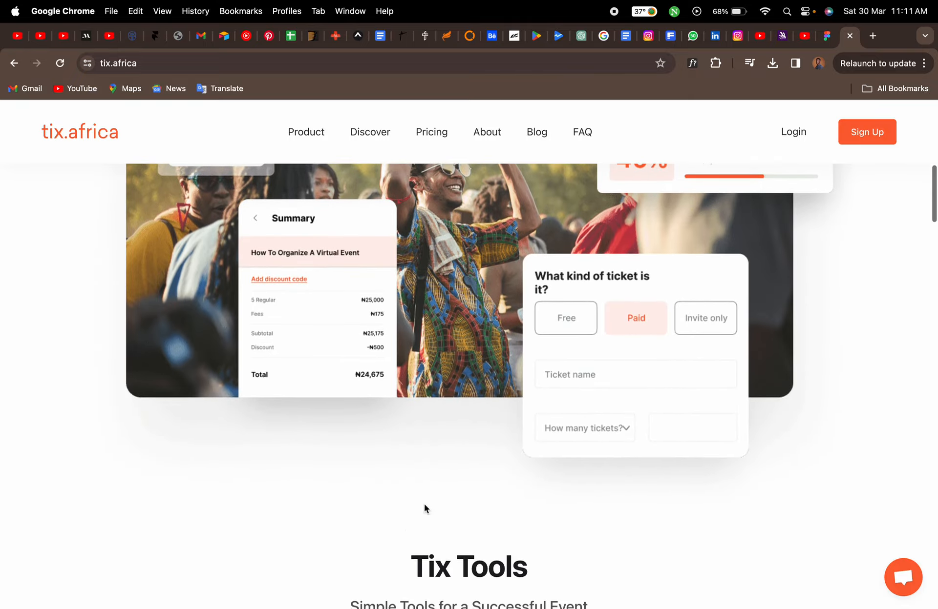
scroll(455, 443, "down", 3)
scroll(456, 442, "down", 1)
mouse_move(497, 517)
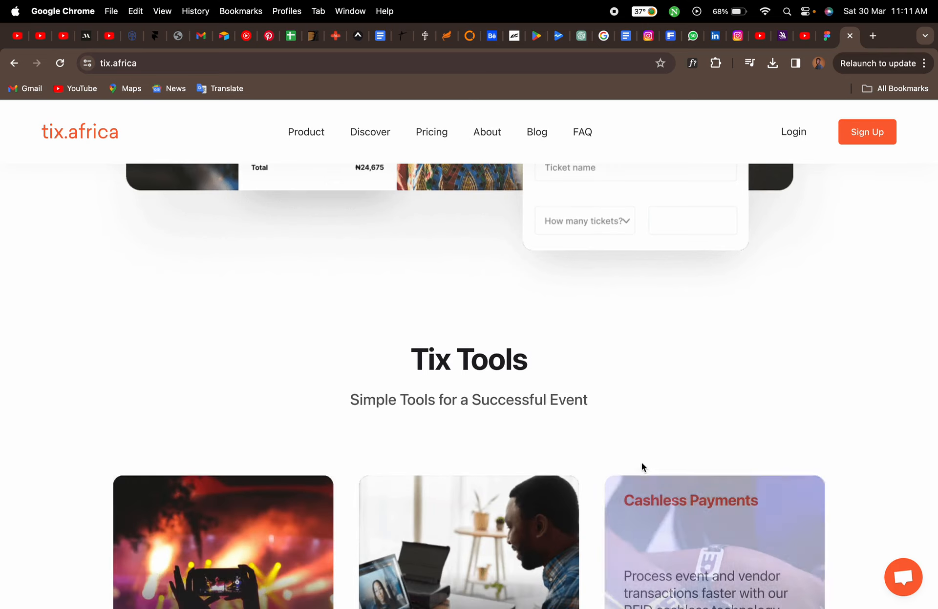
scroll(511, 387, "up", 2)
scroll(510, 389, "up", 4)
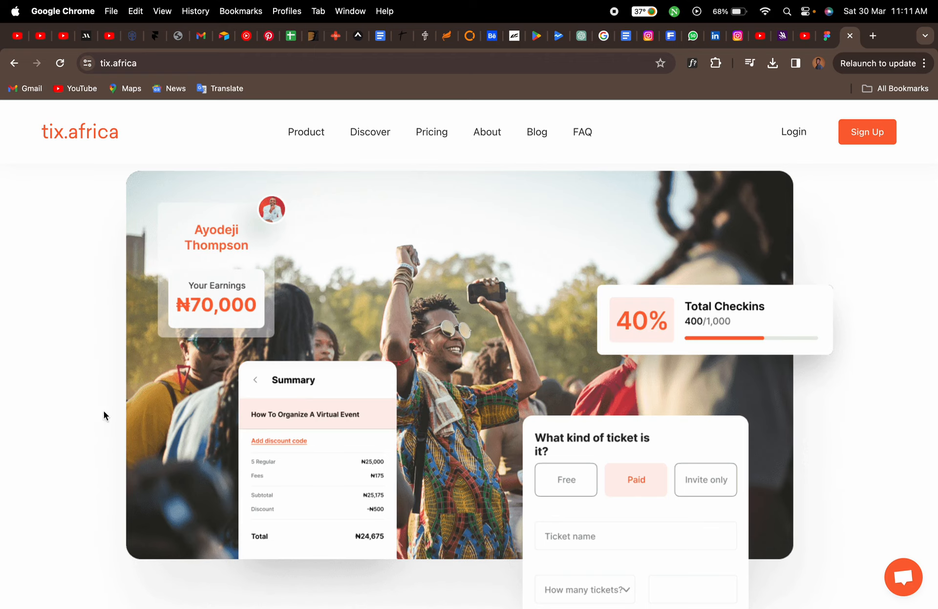
scroll(66, 411, "up", 6)
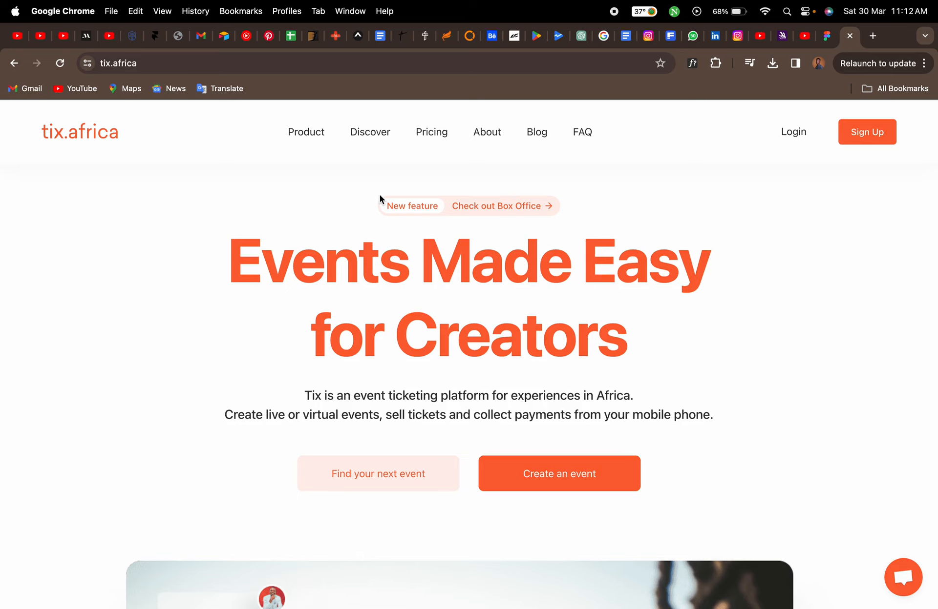
Switch to the Figma file and add a Desktop preset frame of 1440×1024
left_click(833, 35)
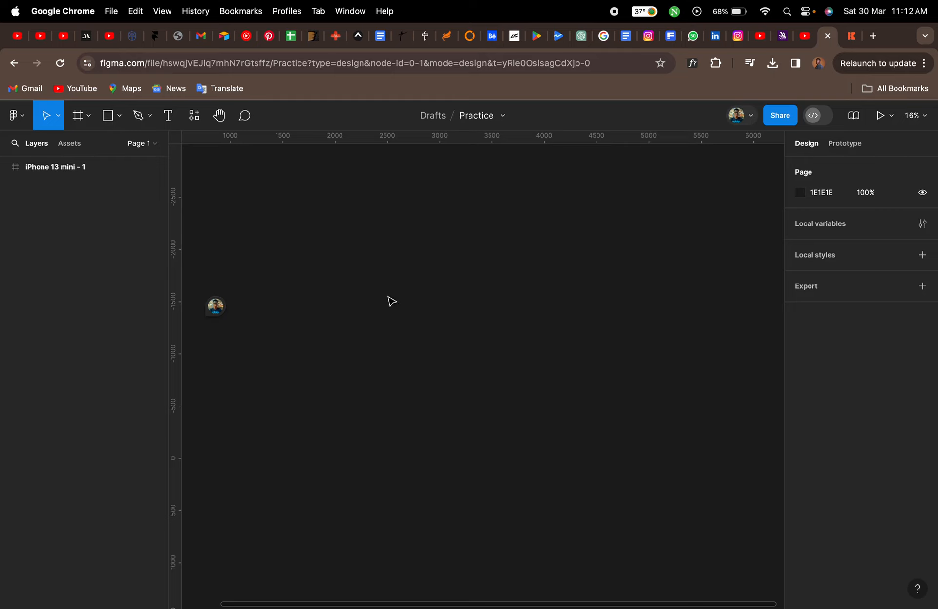
left_click(77, 116)
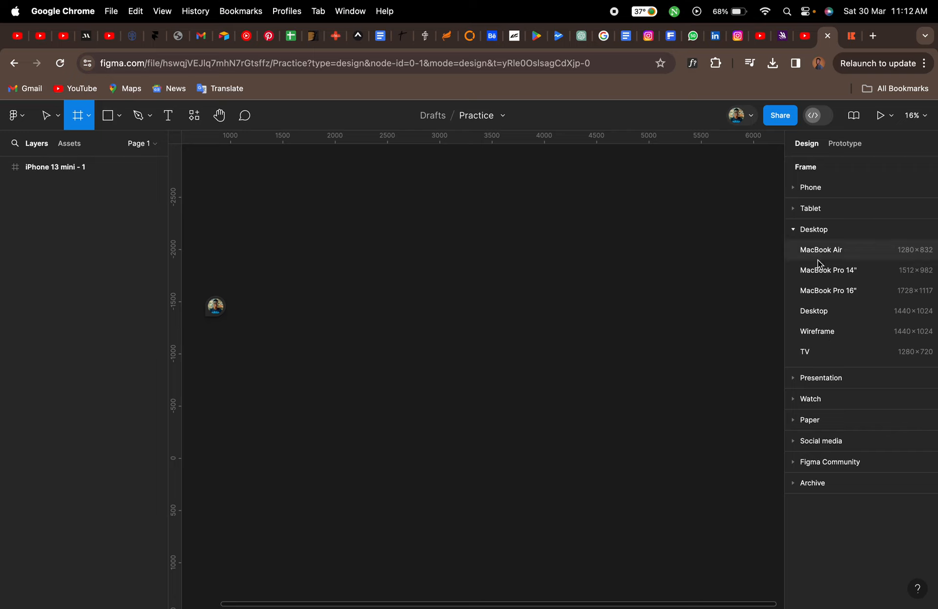
left_click(795, 228)
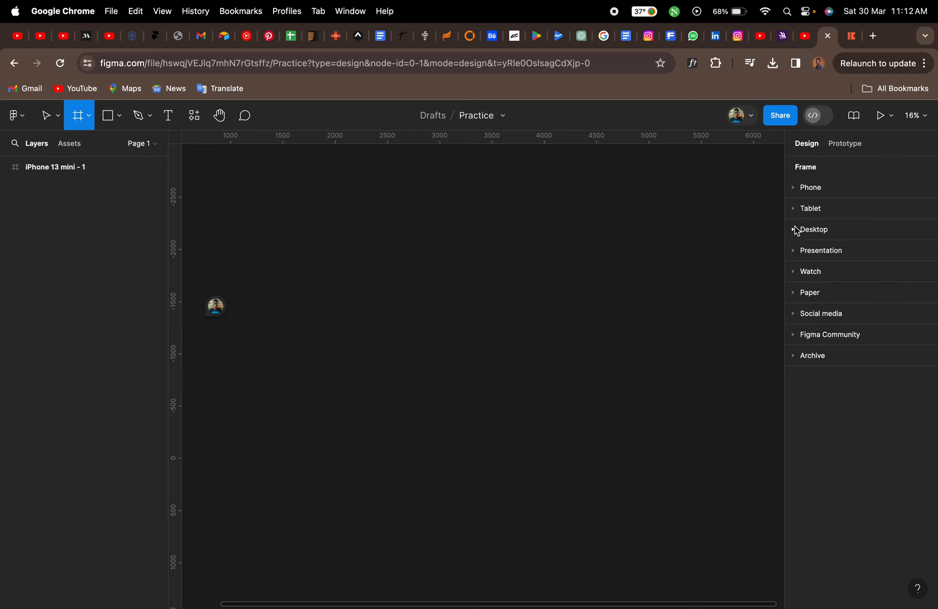
left_click(795, 231)
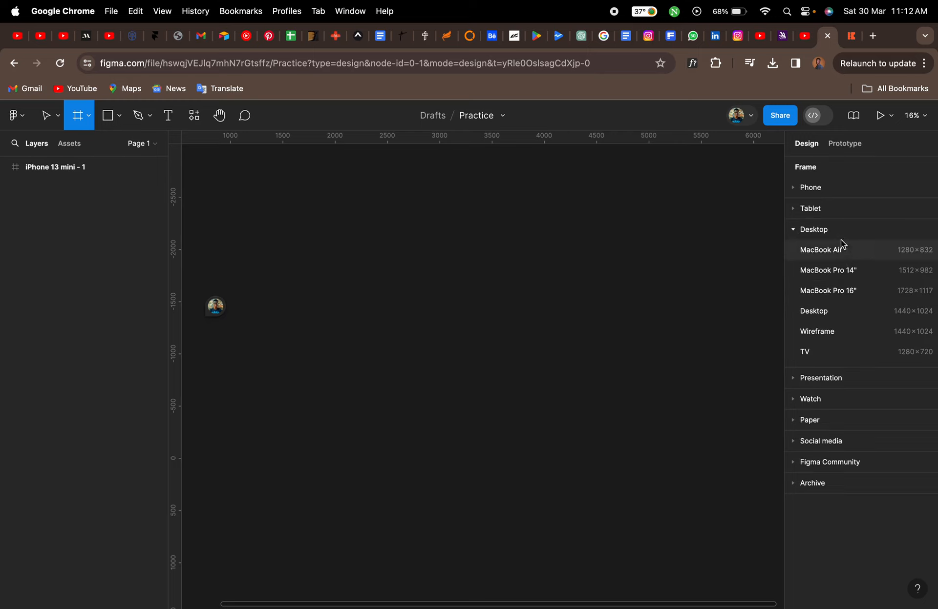
left_click(833, 313)
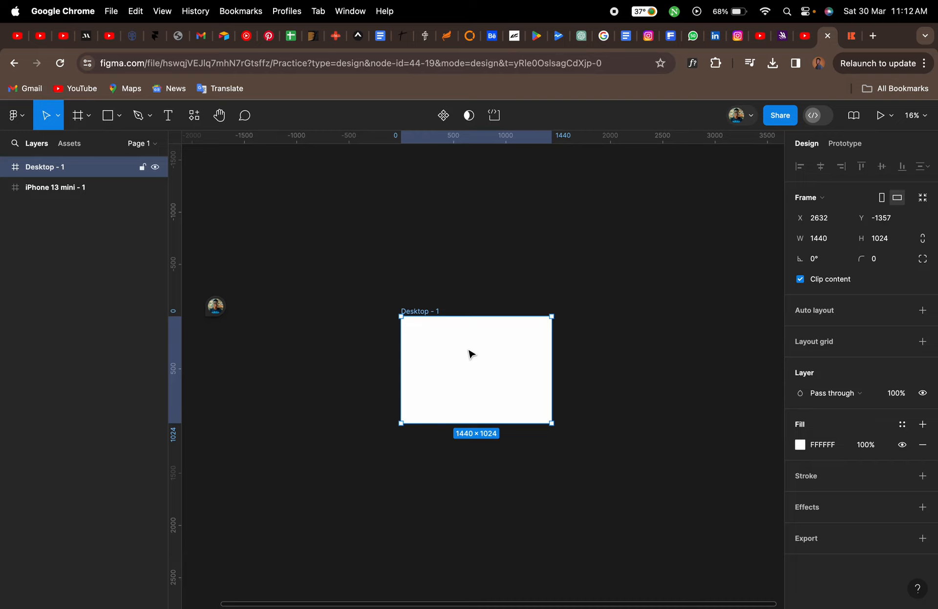
Zoom to the new frame and open the existing comment thread beside it, then close it
key("shift+2")
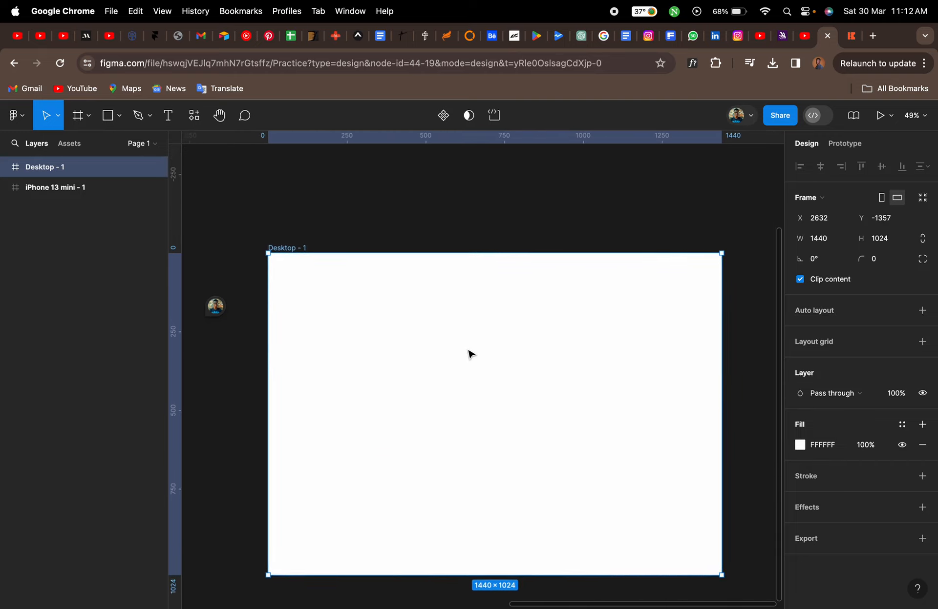
left_click(221, 311)
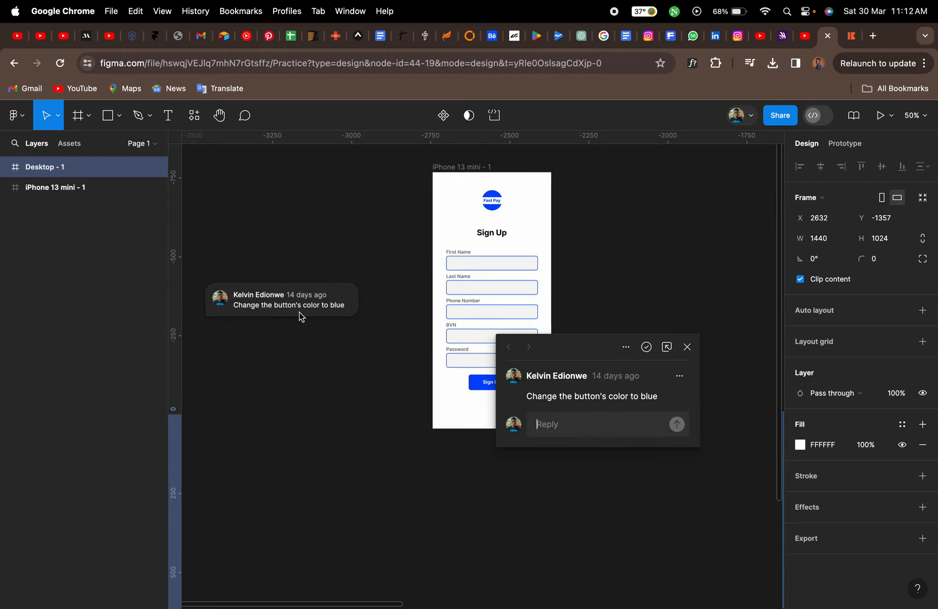
left_click(646, 347)
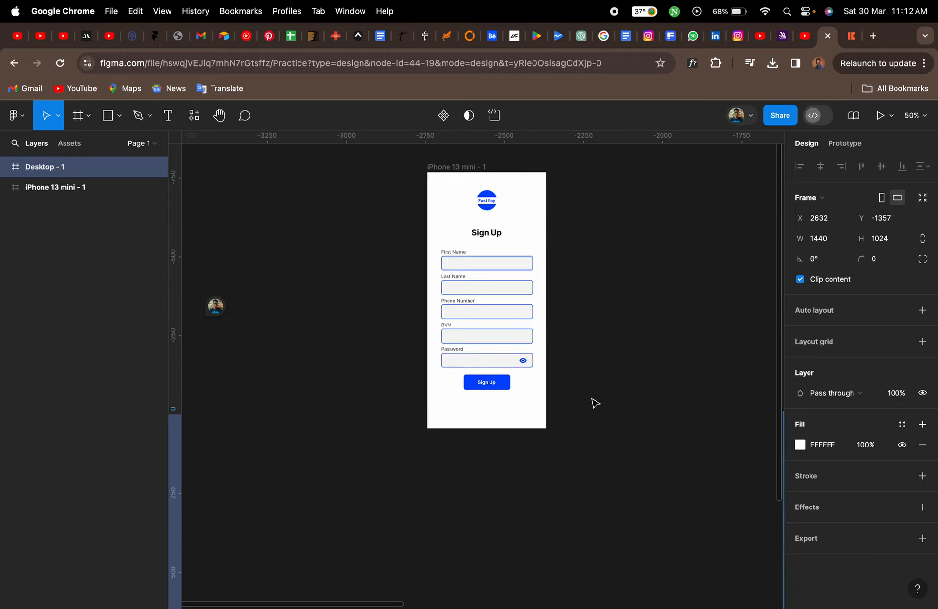
mouse_move(215, 309)
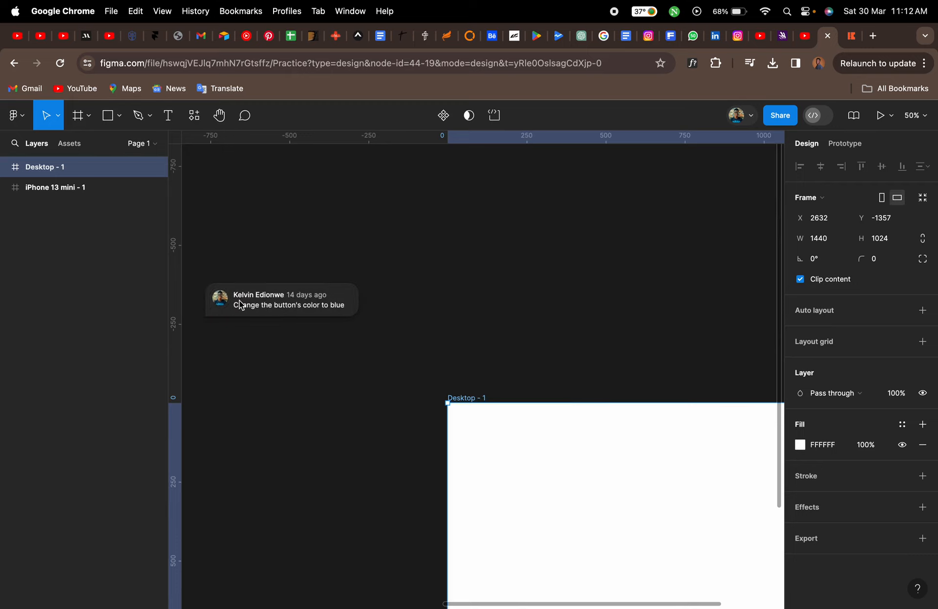
left_click(350, 356)
scroll(351, 357, "down", 5)
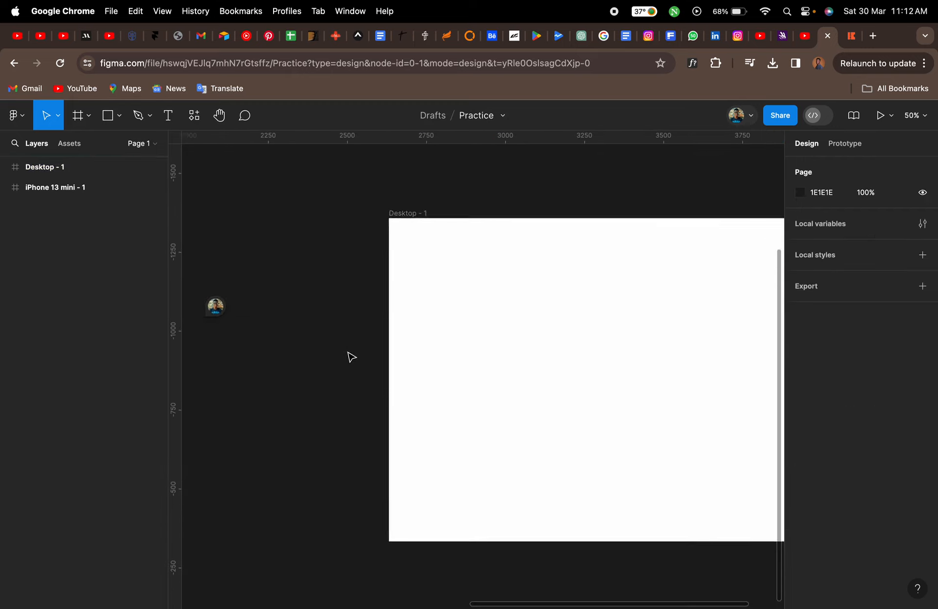
scroll(350, 357, "right", 6)
scroll(351, 357, "left", 3)
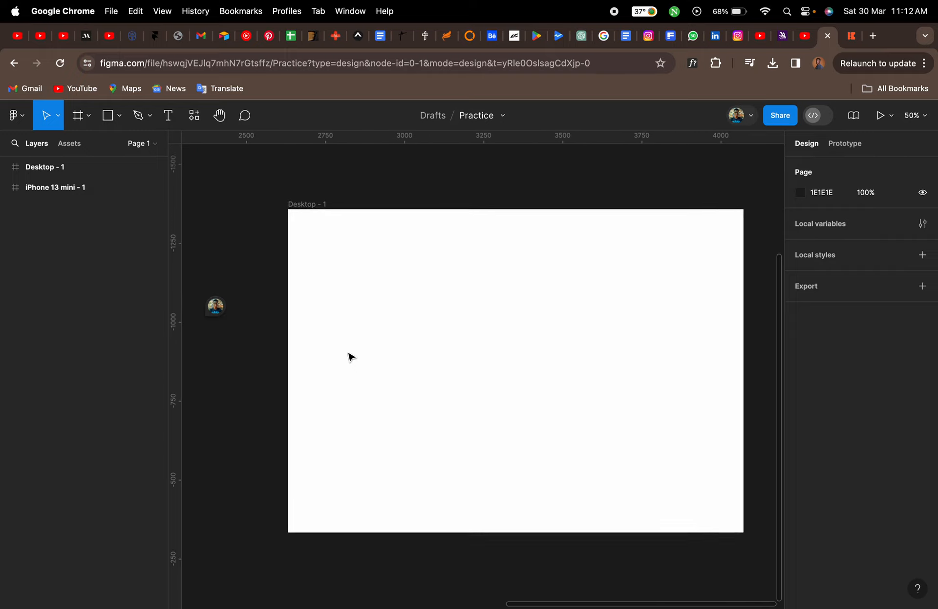
scroll(351, 357, "left", 2)
scroll(350, 357, "up", 2)
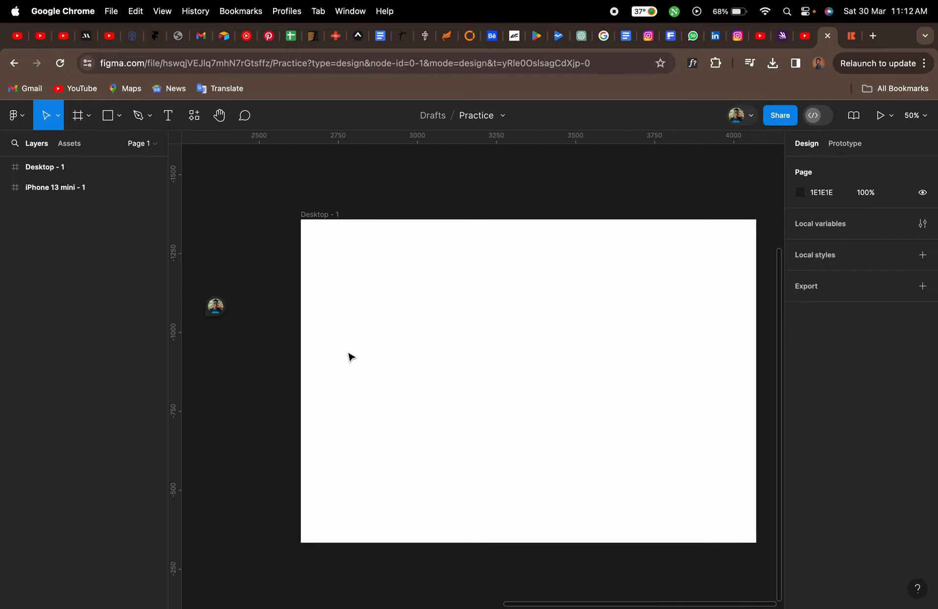
left_click(244, 117)
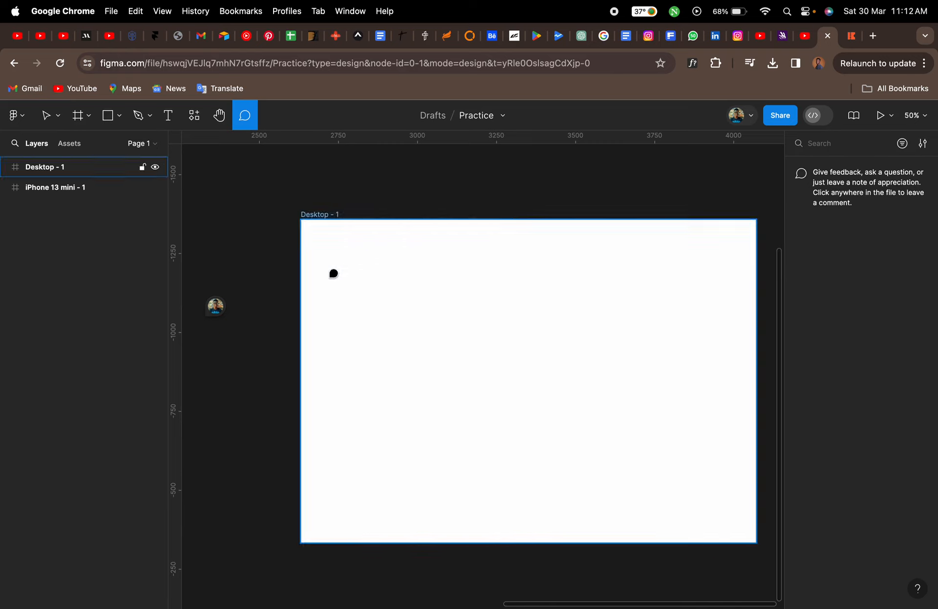
key("v")
Select the blank Desktop - 1 frame on the canvas
mouse_move(217, 308)
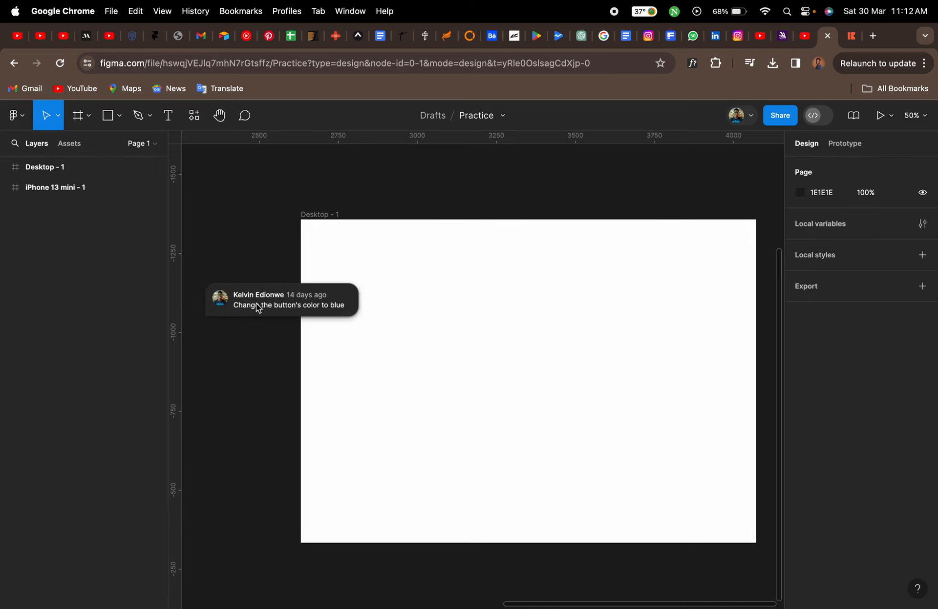
scroll(274, 299, "left", 18)
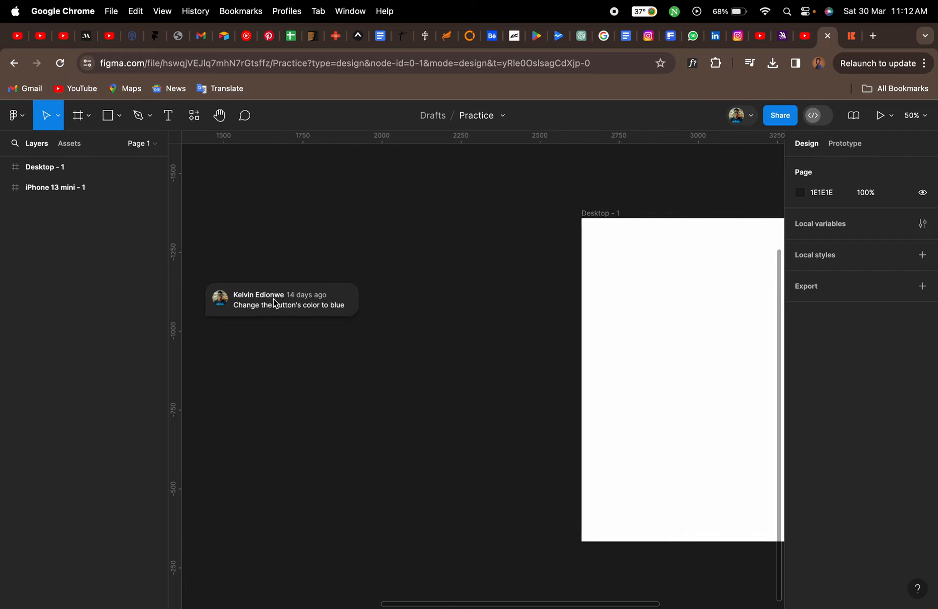
scroll(273, 297, "left", 2)
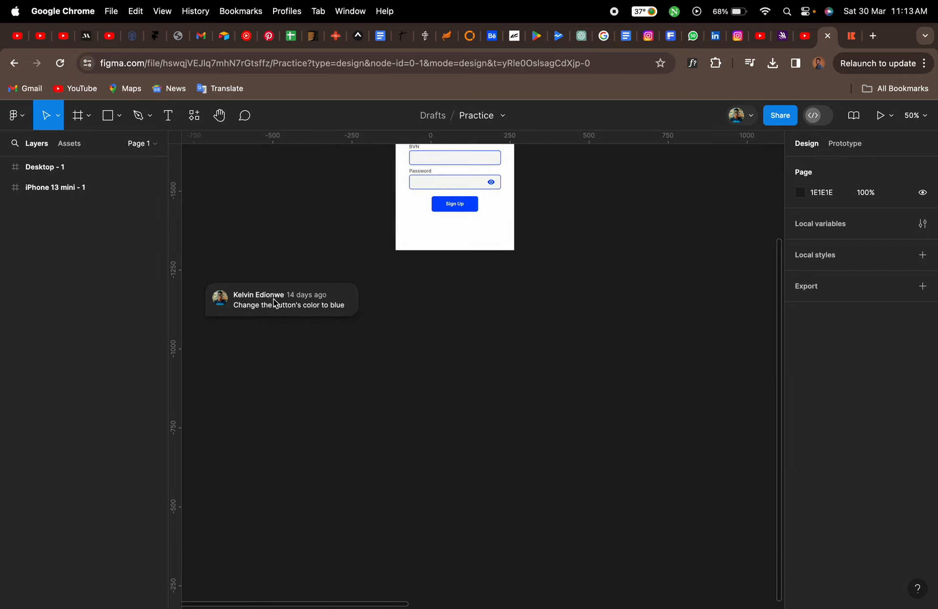
scroll(273, 303, "right", 18)
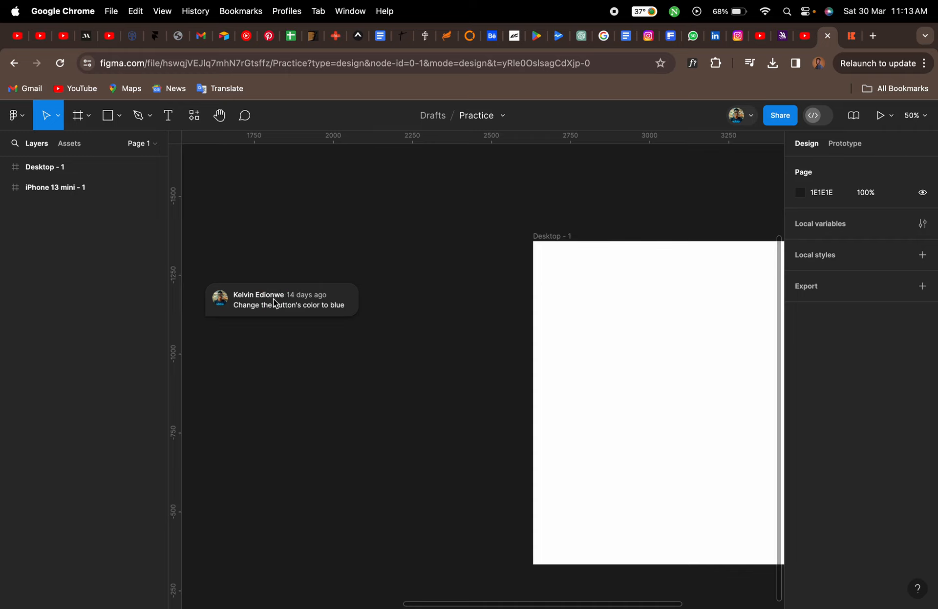
scroll(537, 298, "right", 10)
scroll(538, 300, "left", 3)
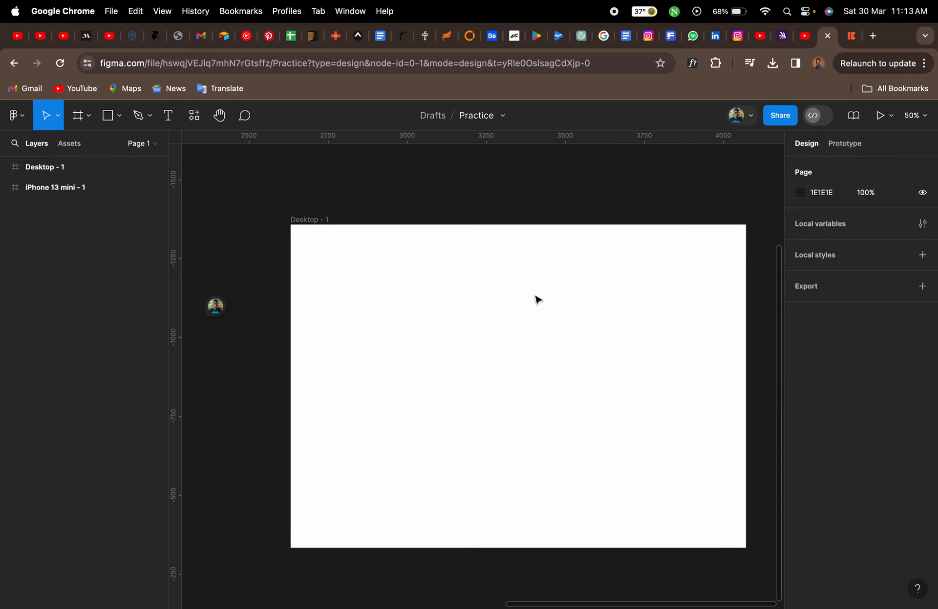
scroll(538, 300, "down", 5)
scroll(538, 299, "right", 5)
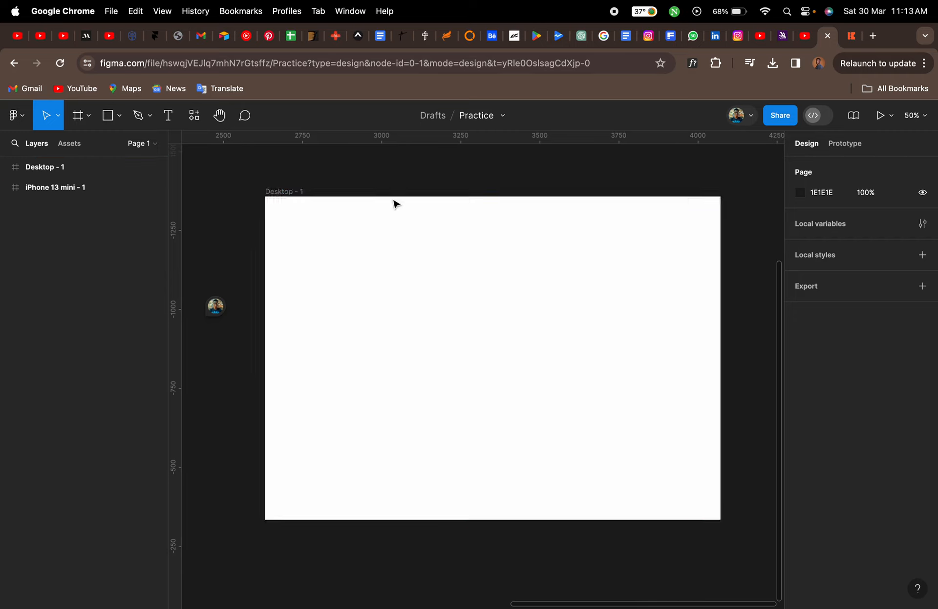
left_click(468, 291)
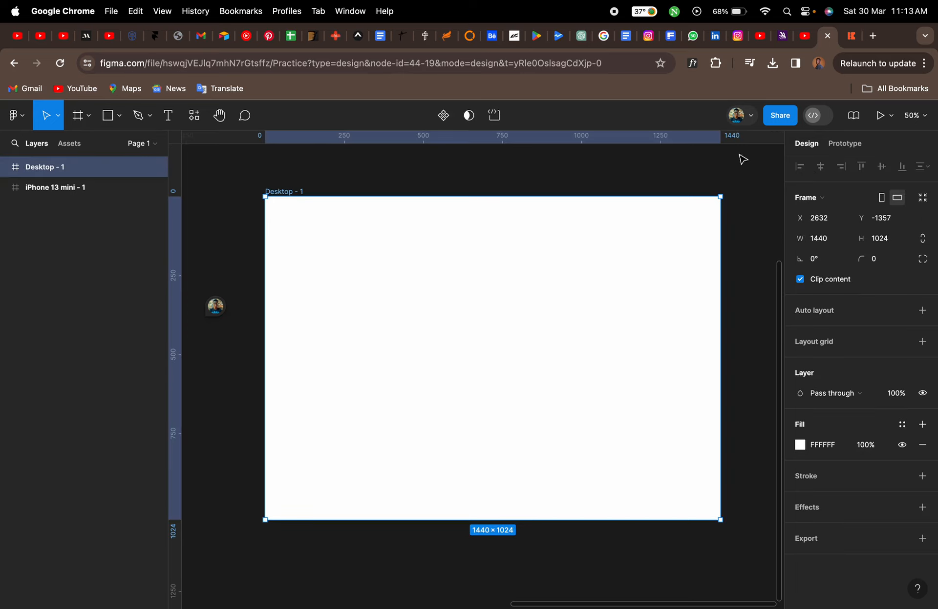
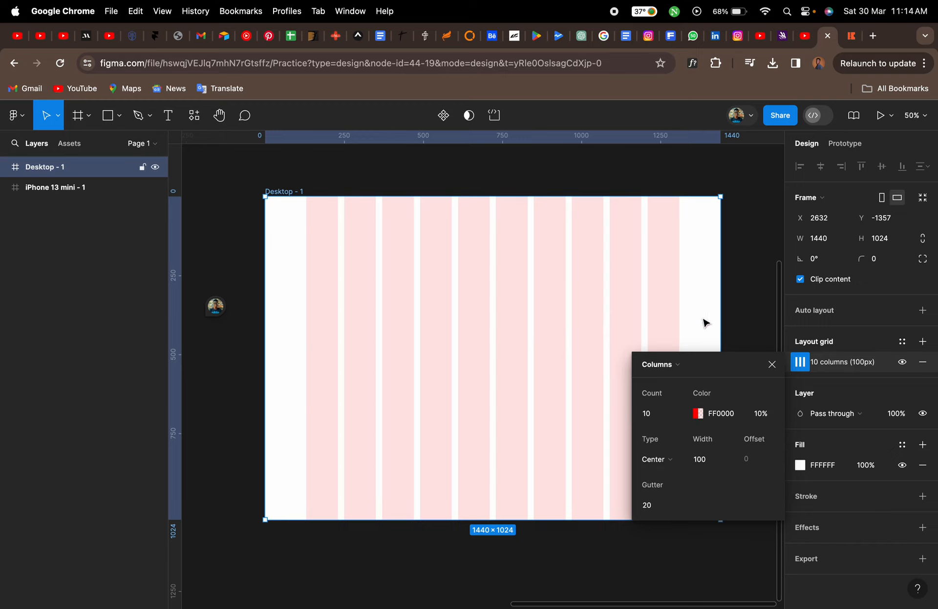
Close the column grid settings and add a vertical guide at 130 px inside the frame's left edge
left_click(772, 365)
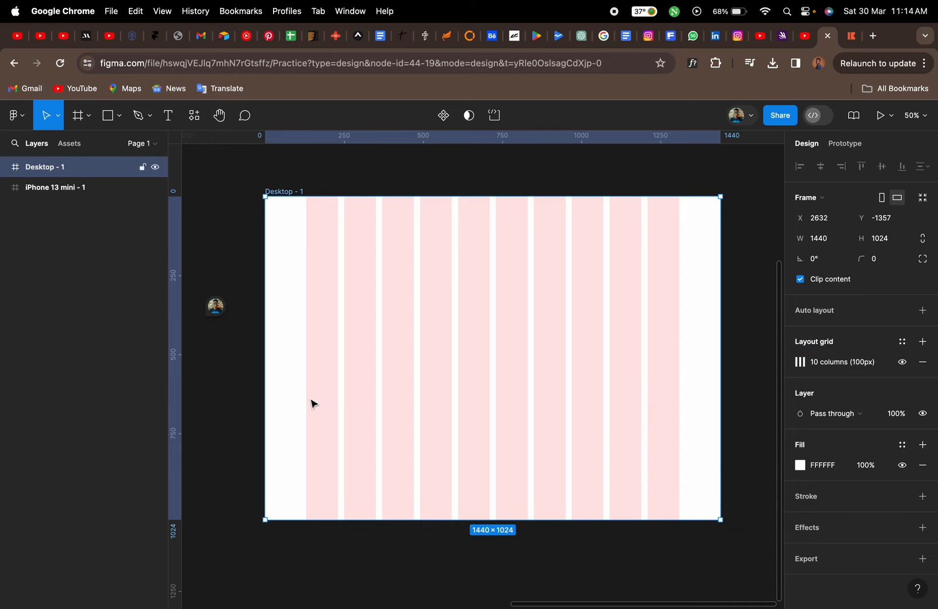
scroll(303, 406, "up", 5)
scroll(303, 407, "up", 2)
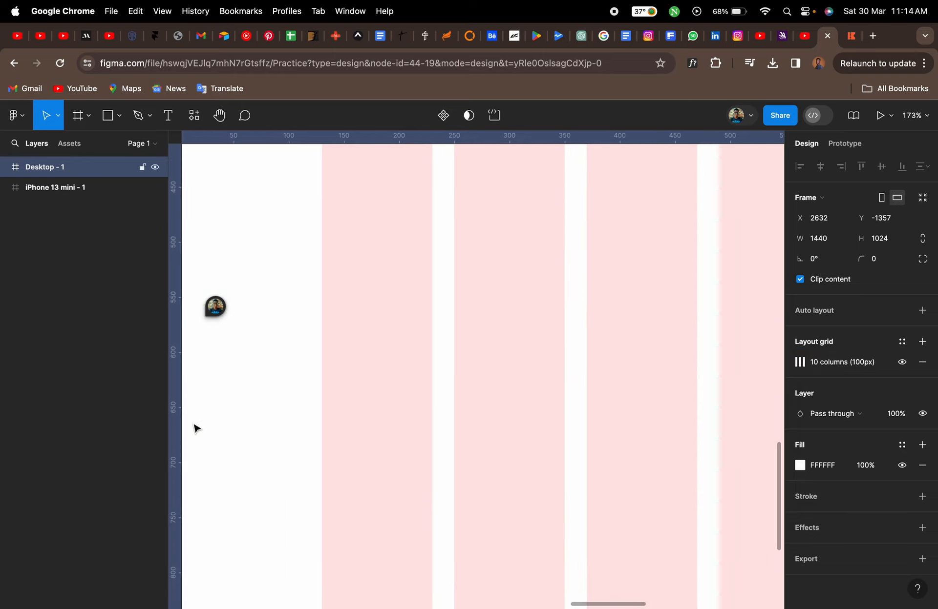
left_click_drag(182, 423, 261, 425)
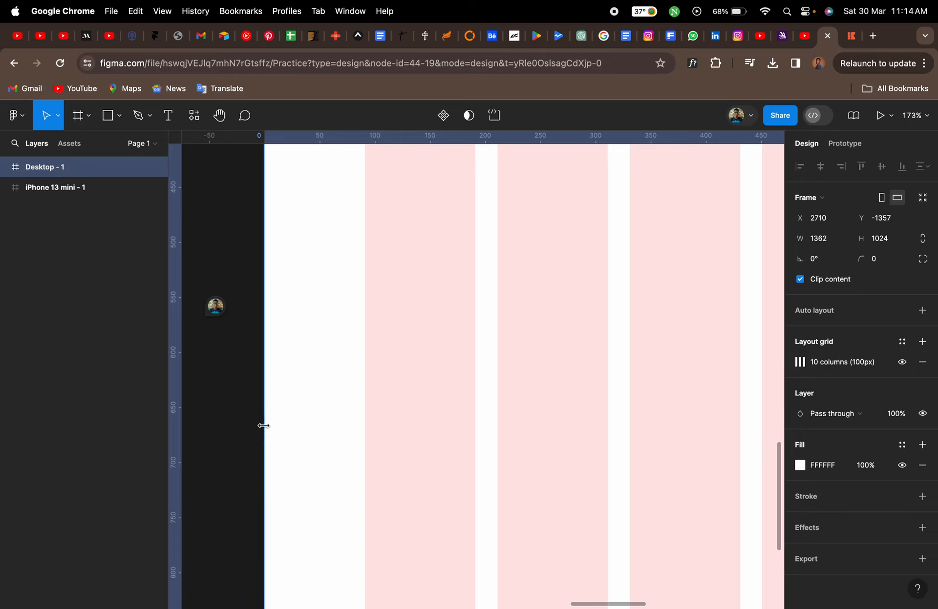
key("super+z")
scroll(268, 432, "left", 3)
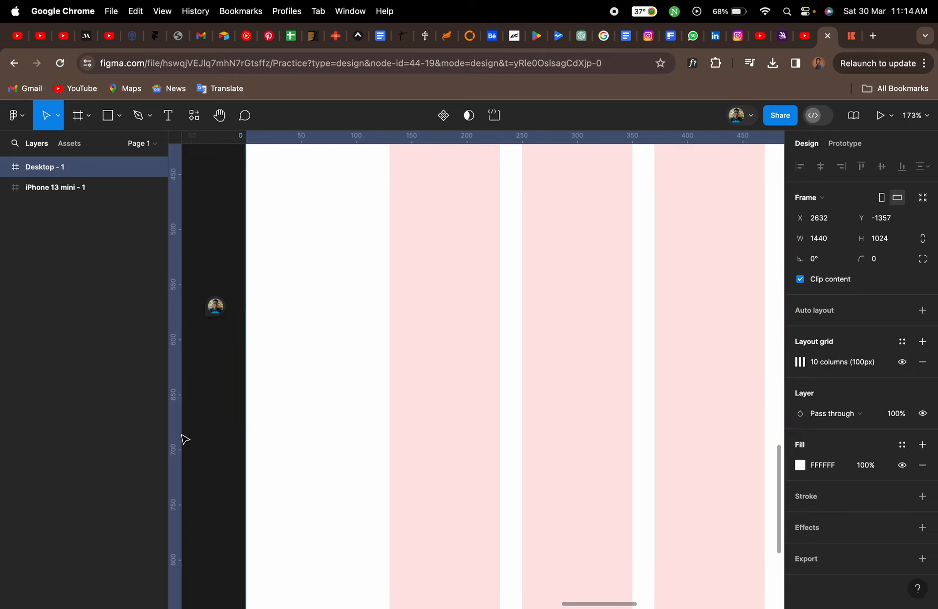
left_click_drag(173, 435, 387, 431)
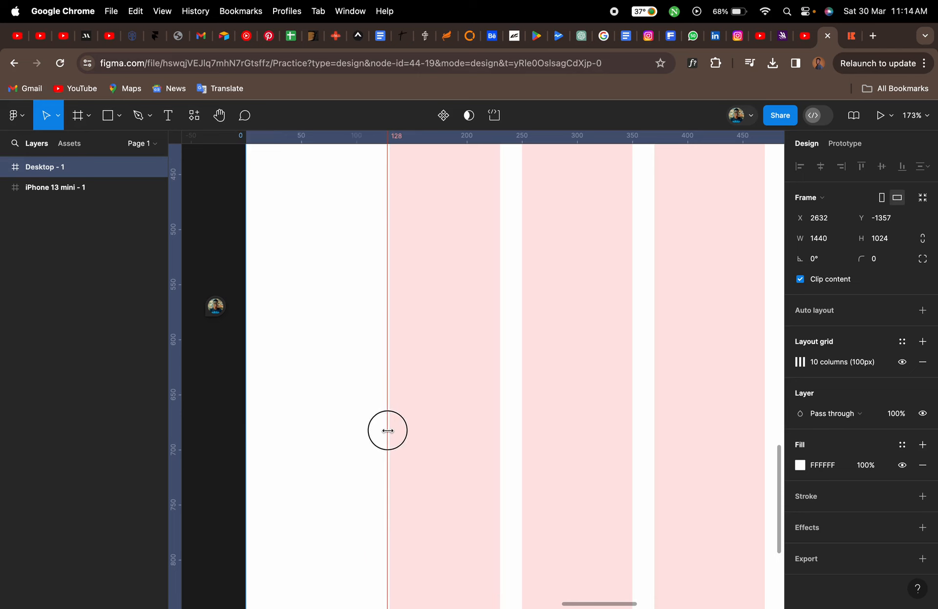
scroll(387, 431, "up", 5)
left_click_drag(387, 431, 394, 431)
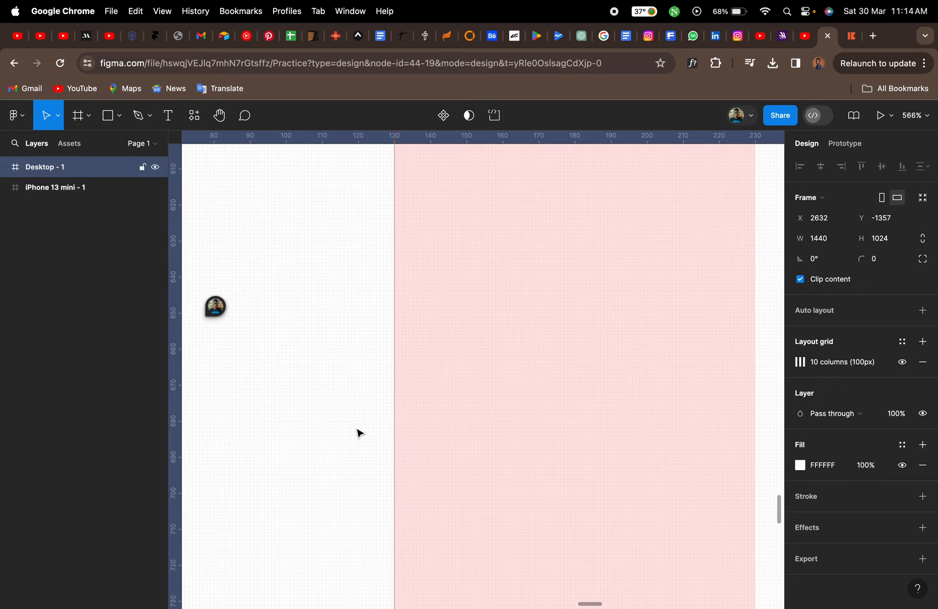
Add a second vertical guide at 1310 px near the frame's right edge
scroll(359, 433, "down", 6)
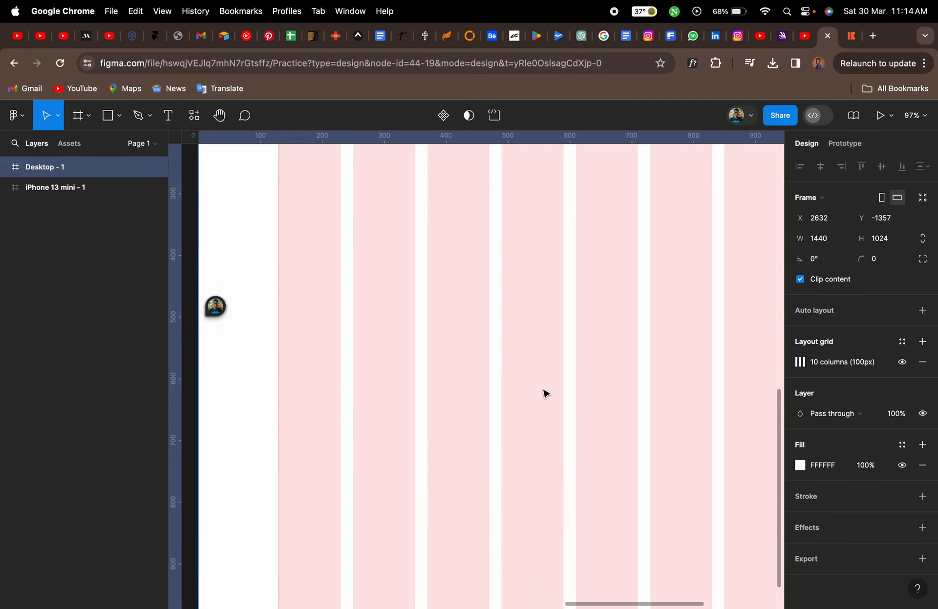
scroll(543, 391, "right", 15)
scroll(544, 392, "left", 4)
scroll(406, 427, "up", 2)
scroll(407, 430, "up", 5)
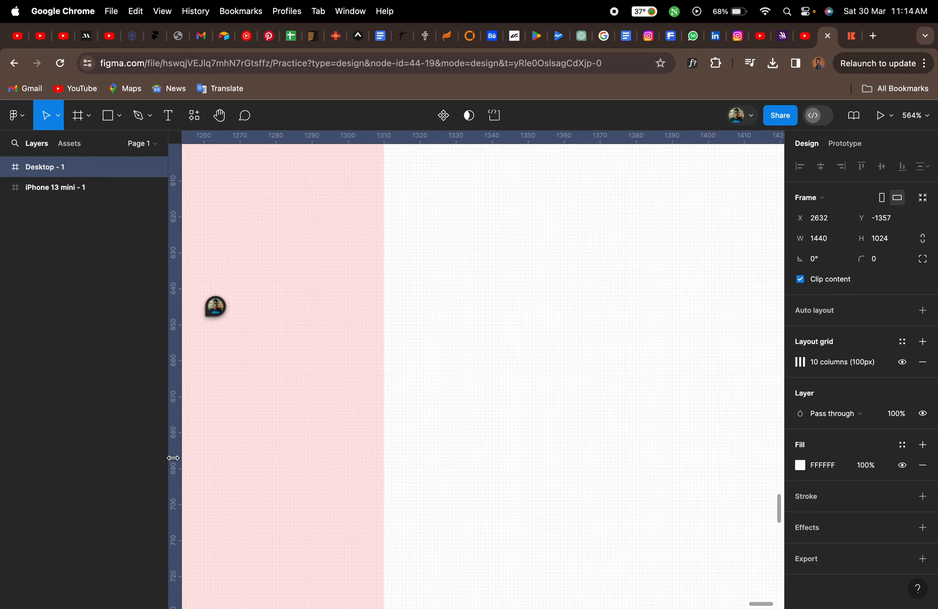
left_click_drag(173, 458, 383, 453)
Hide the frame's column layout grid and add a horizontal guide at about 112 px from the top
scroll(382, 453, "down", 8)
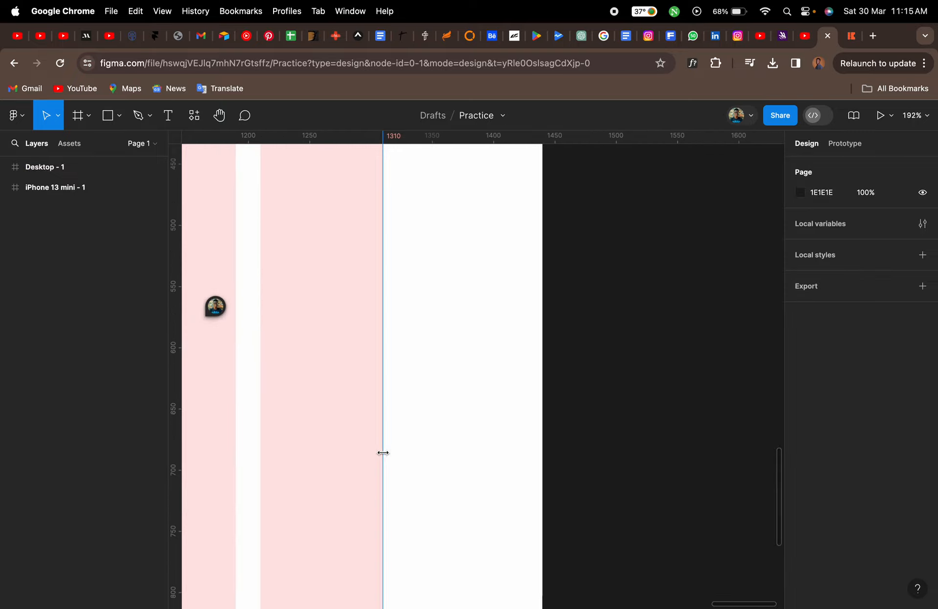
scroll(383, 453, "left", 6)
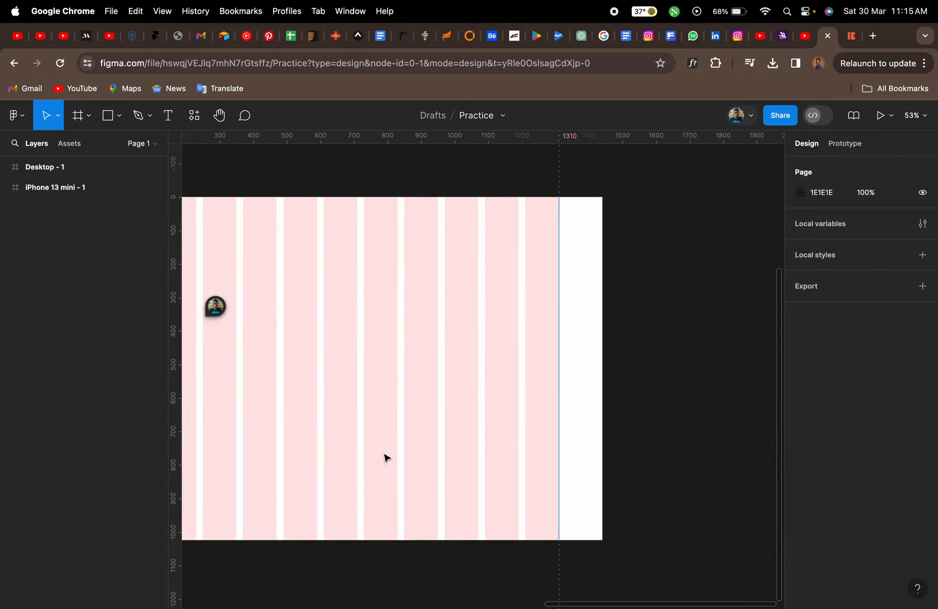
left_click(265, 209)
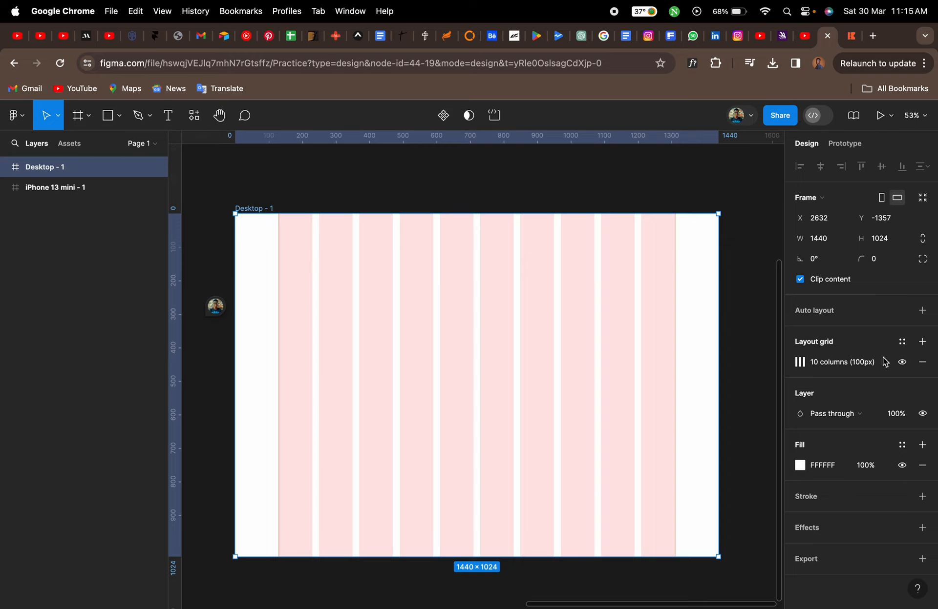
left_click(902, 362)
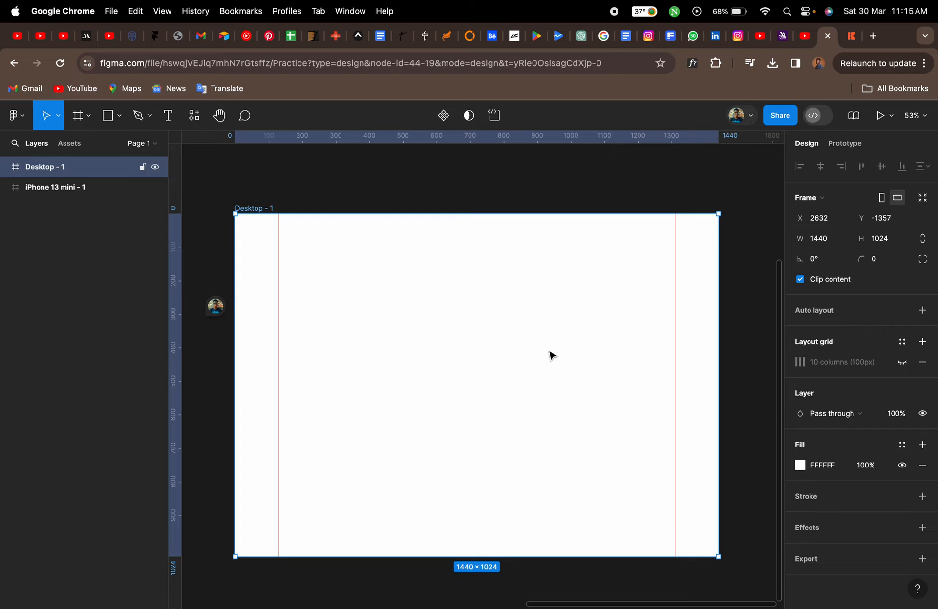
left_click_drag(494, 142, 499, 252)
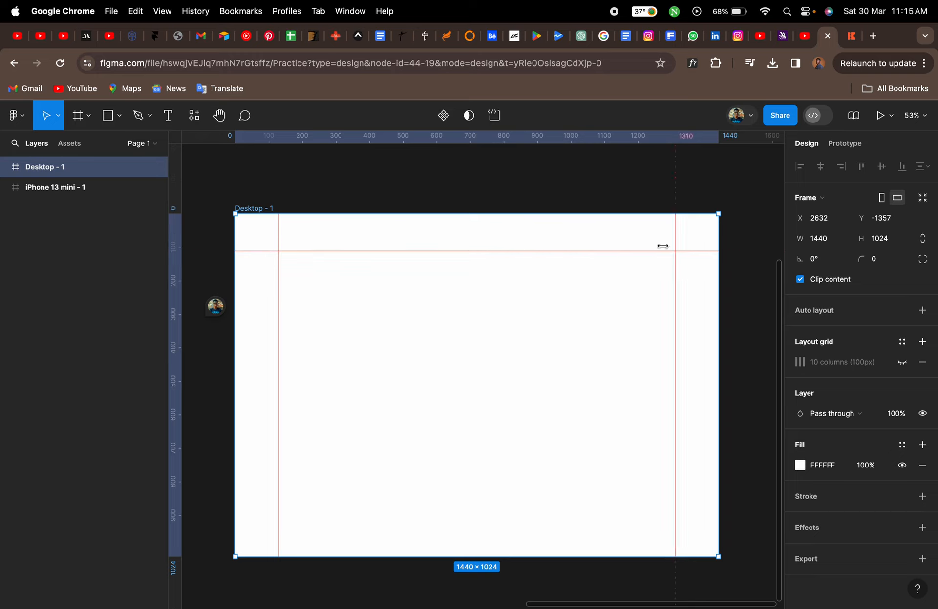
Draw a rectangle about 1397 × 94 across the top of the frame for the header bar
left_click(108, 116)
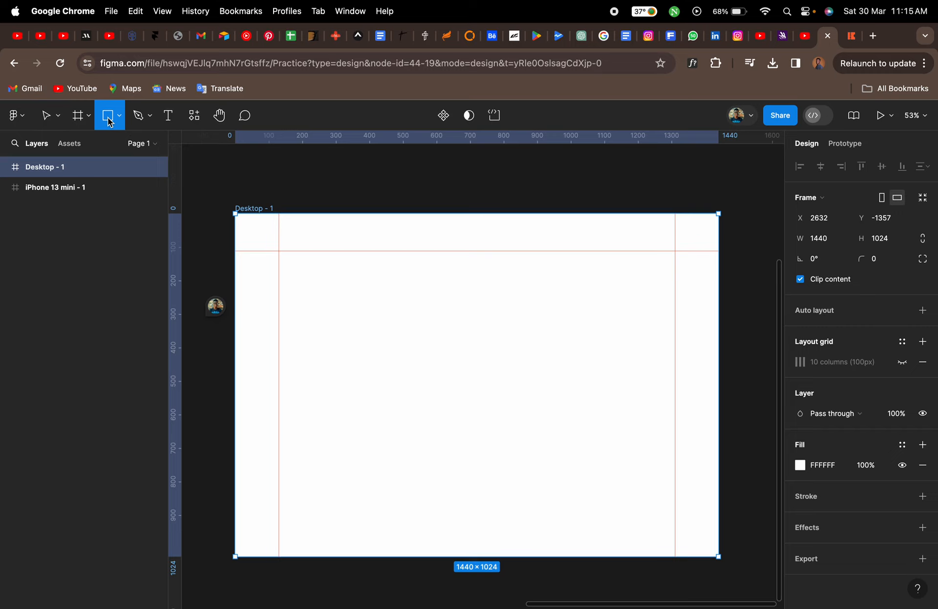
left_click_drag(250, 220, 717, 252)
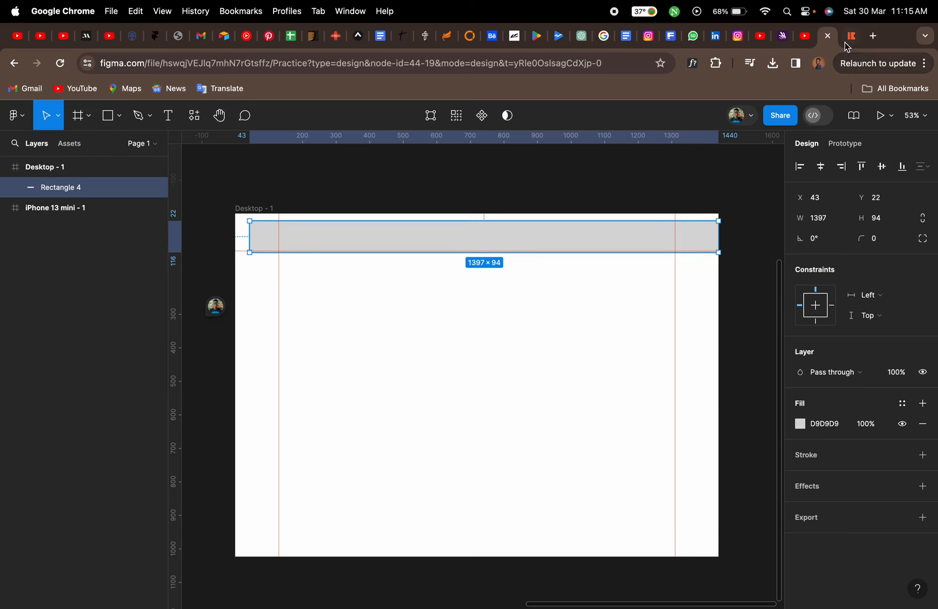
Examine the tix.africa navigation bar on the live site for header reference
left_click(846, 43)
scroll(109, 370, "down", 4)
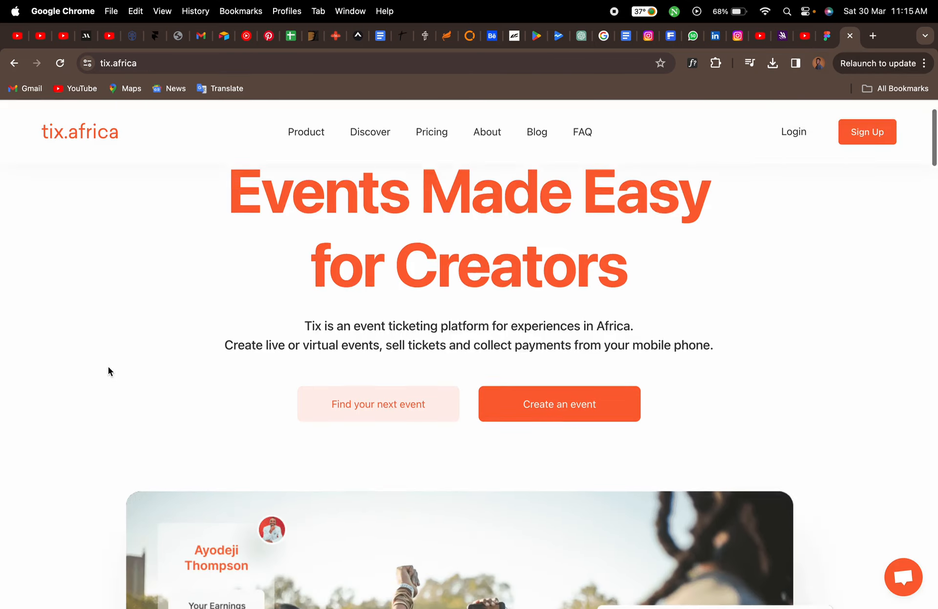
scroll(109, 361, "up", 4)
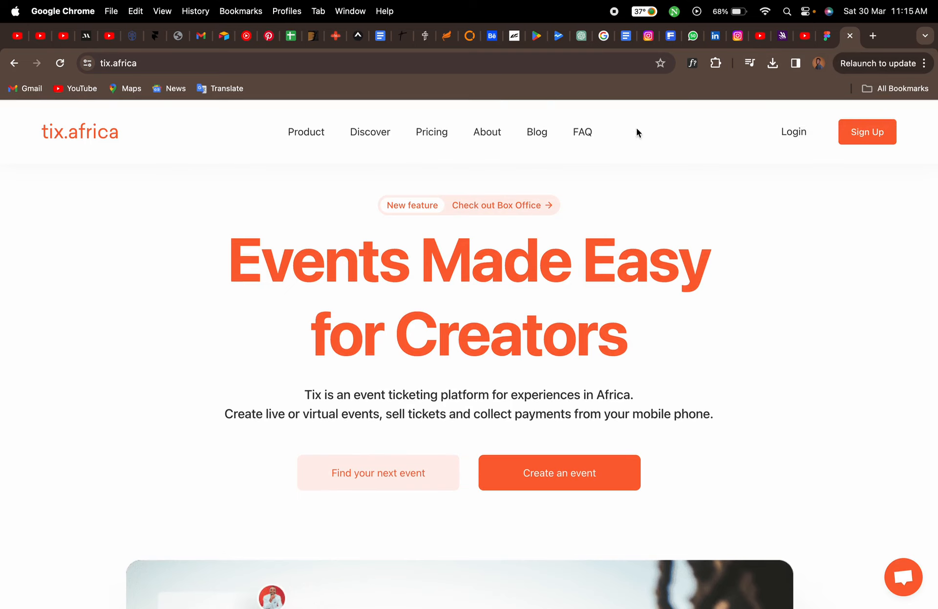
scroll(98, 266, "down", 5)
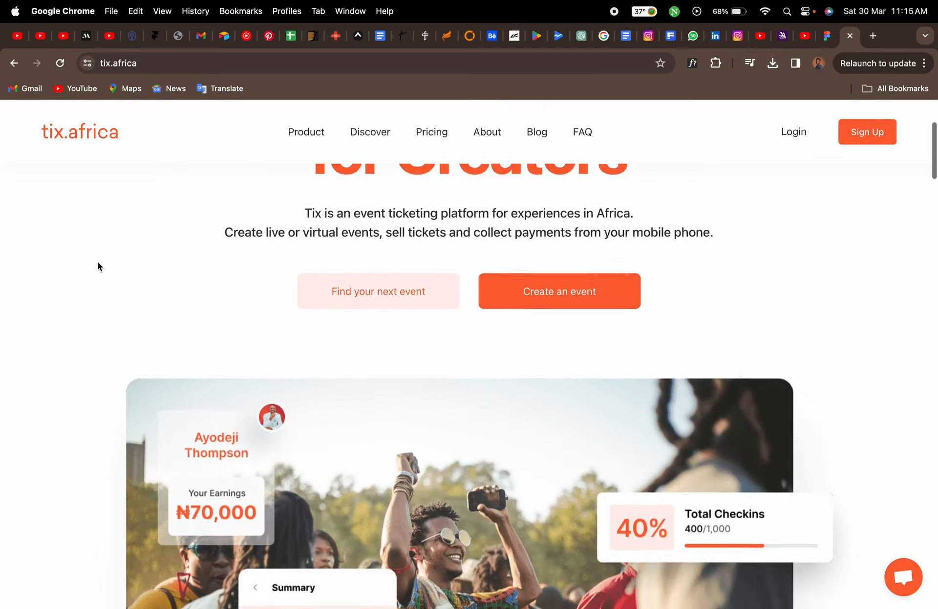
scroll(98, 266, "up", 5)
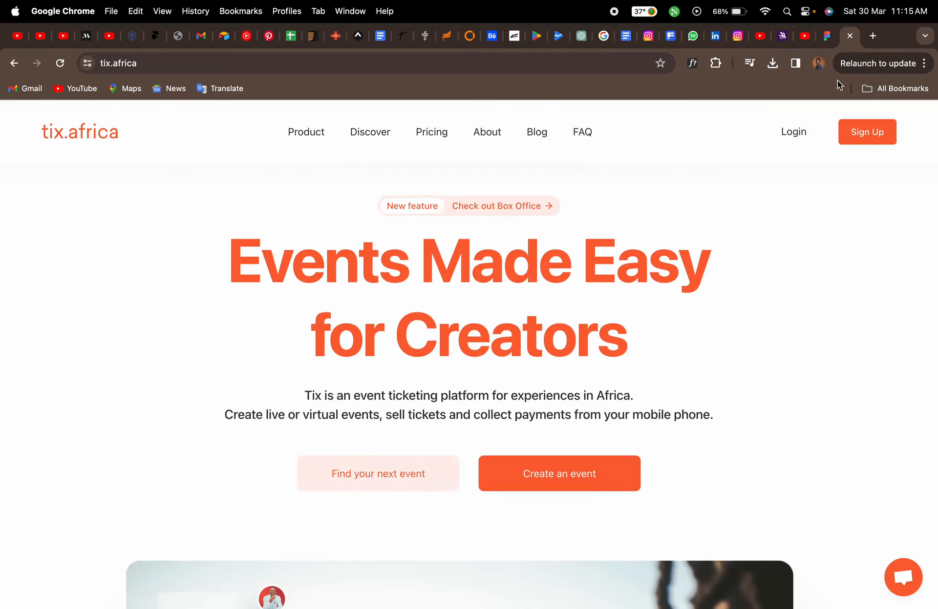
left_click(827, 39)
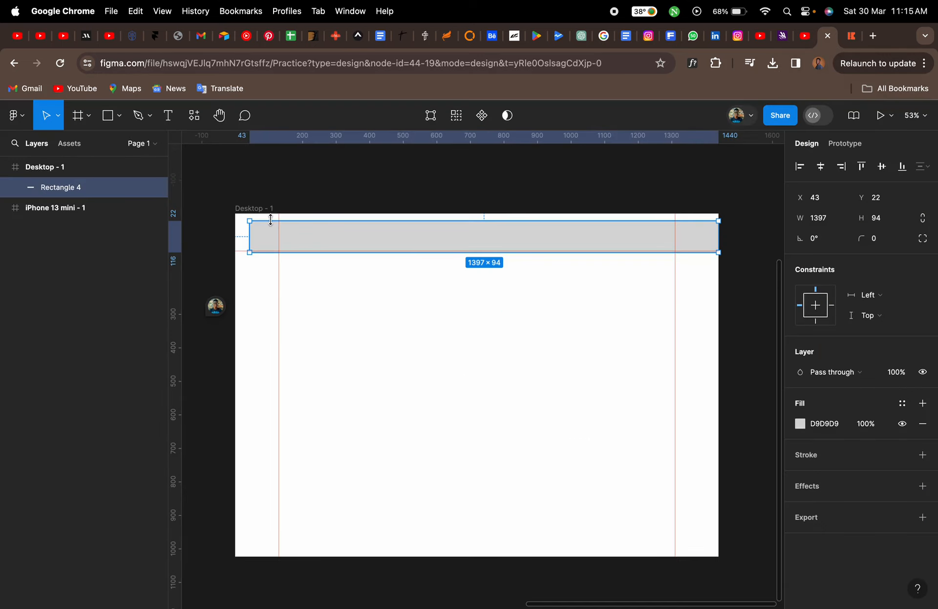
Resize the header rectangle to 1440 × 112 at the frame's top edge and set its horizontal constraint to Center
left_click_drag(248, 221, 235, 213)
scroll(647, 236, "up", 10)
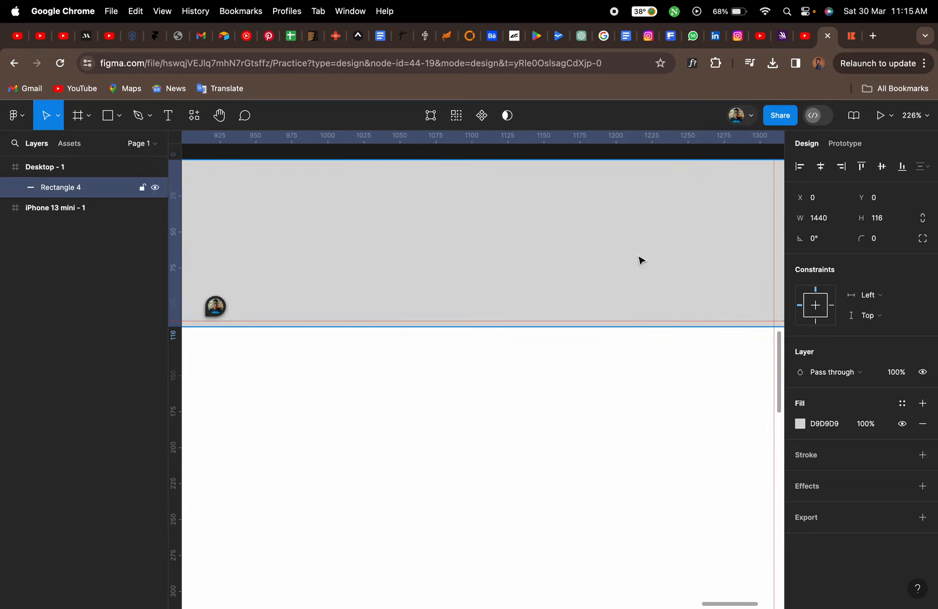
left_click_drag(617, 330, 617, 318)
scroll(617, 318, "down", 5)
scroll(617, 319, "down", 1)
scroll(617, 319, "left", 2)
left_click(821, 174)
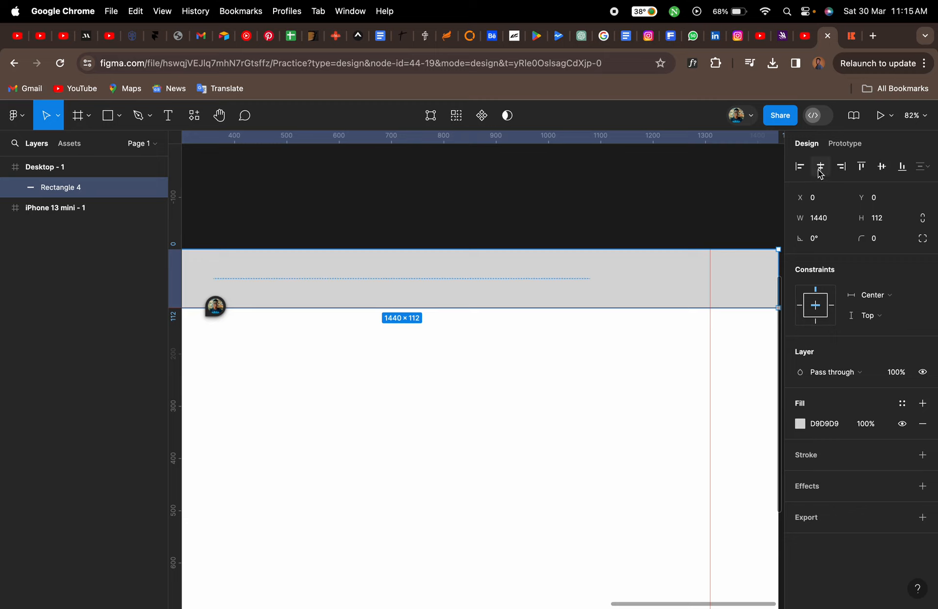
Change the header rectangle's fill to white FFFFFF from the document colours
scroll(663, 228, "down", 5)
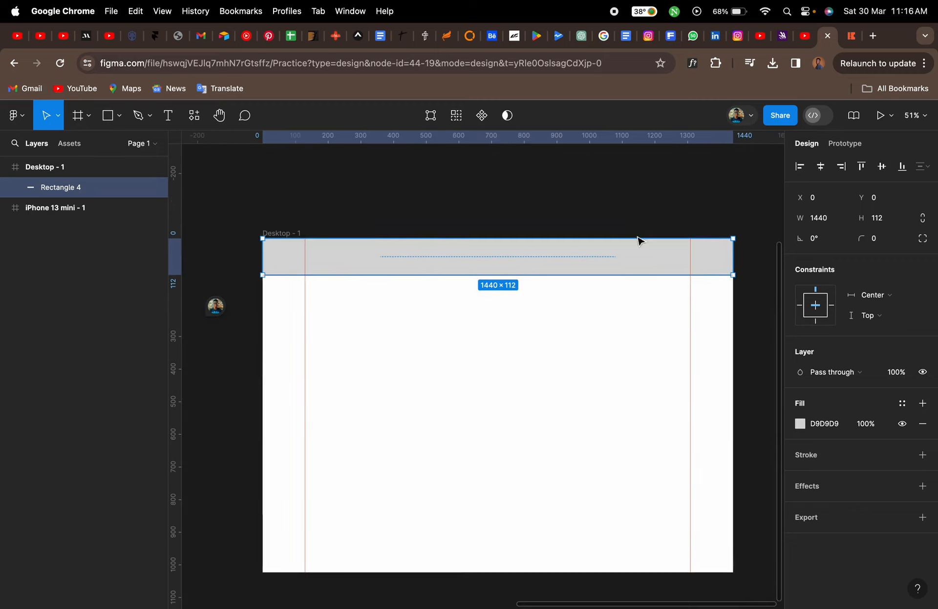
scroll(526, 297, "up", 3)
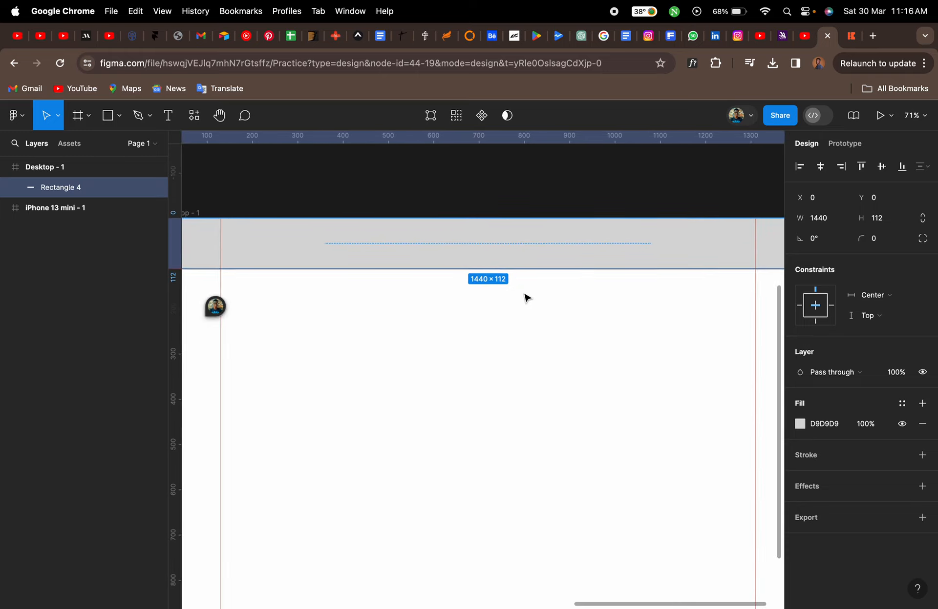
left_click(801, 425)
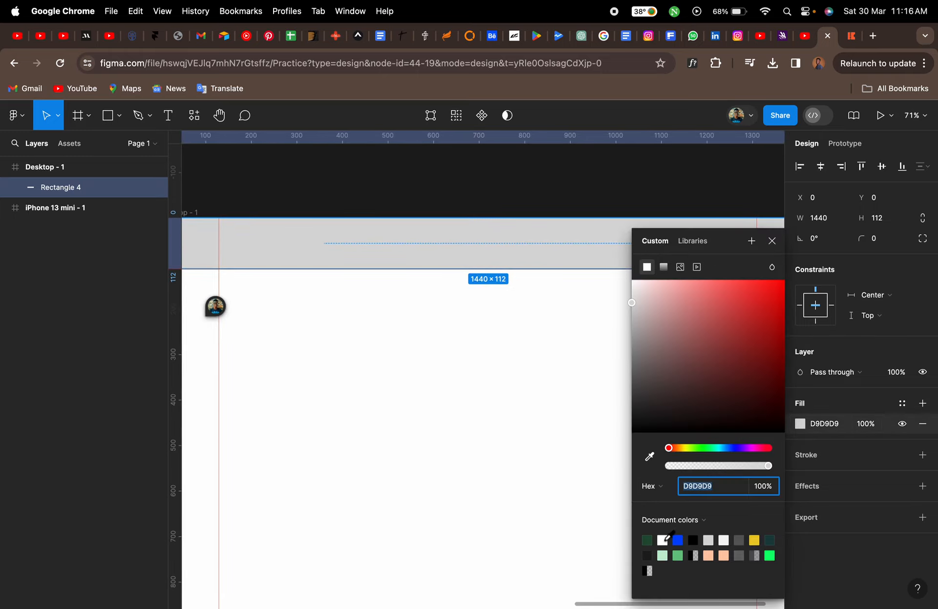
left_click(666, 538)
left_click(771, 242)
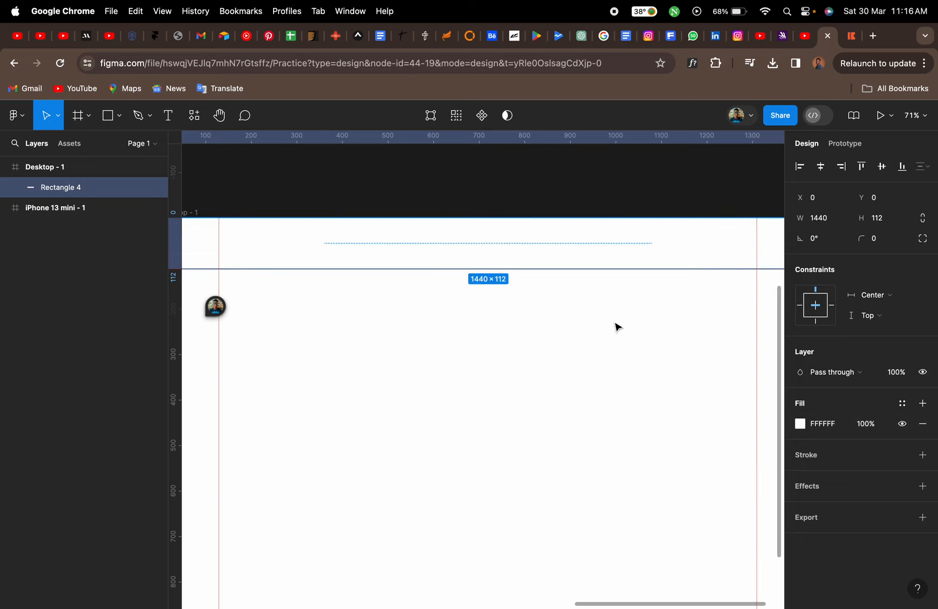
Inspect the tix.africa logo text in the live site's header
scroll(617, 327, "down", 3)
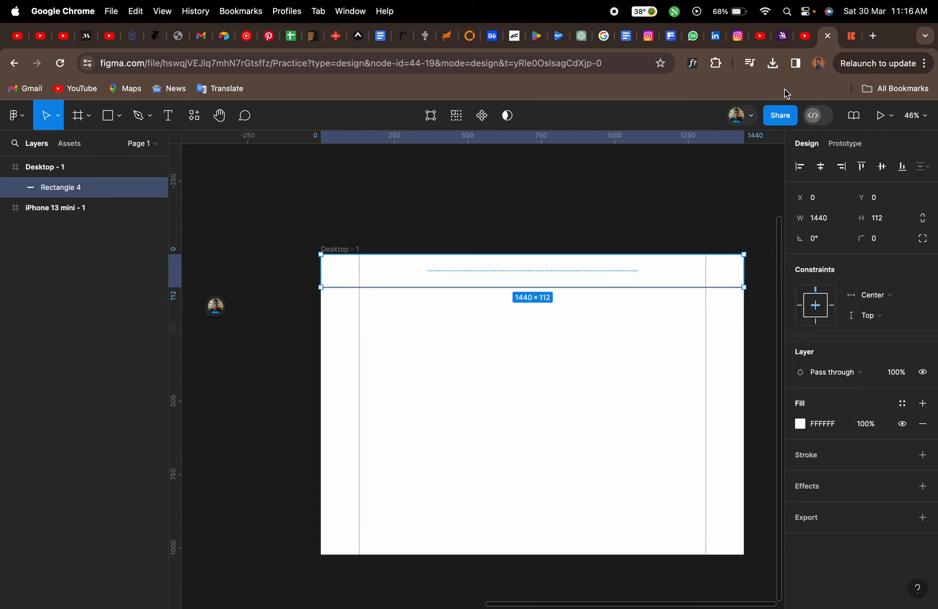
left_click(850, 36)
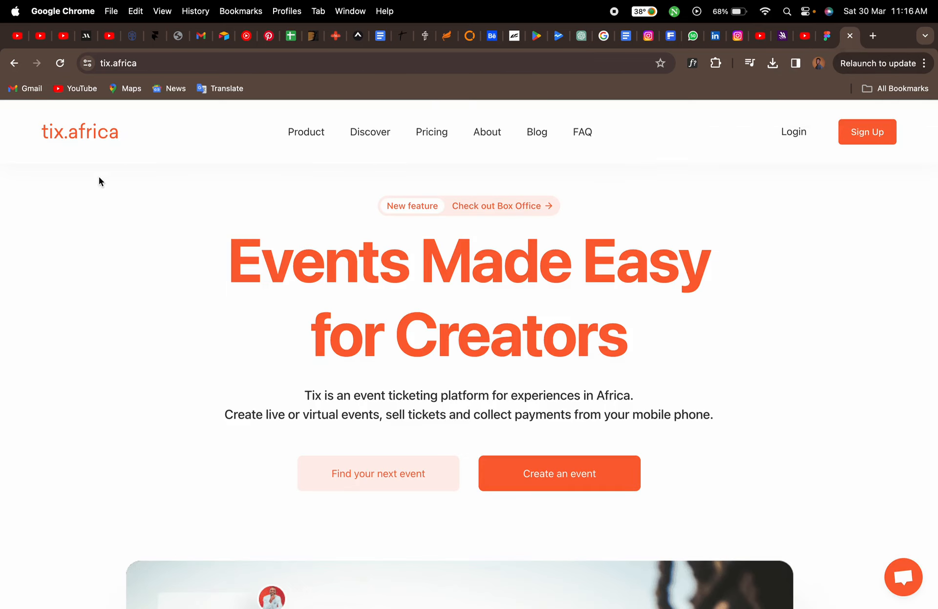
left_click_drag(37, 130, 119, 135)
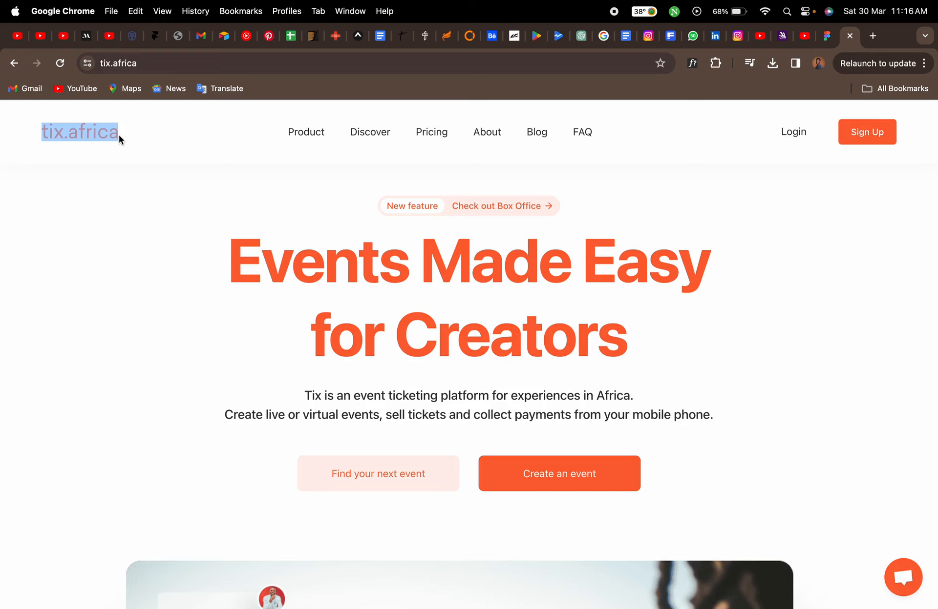
left_click(122, 226)
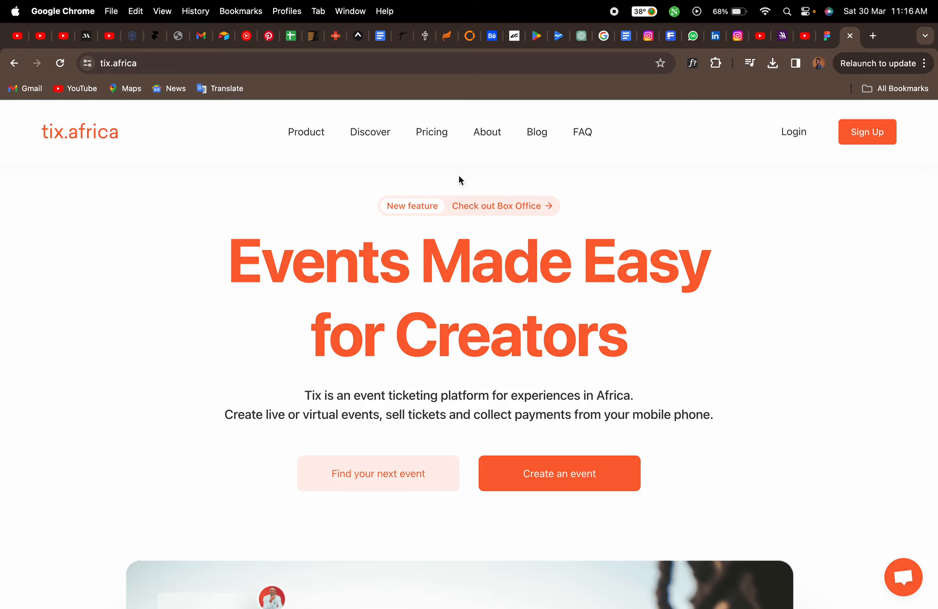
left_click(824, 39)
Add a text layer reading "tix.africa" inside the header as the logo
scroll(395, 237, "up", 2)
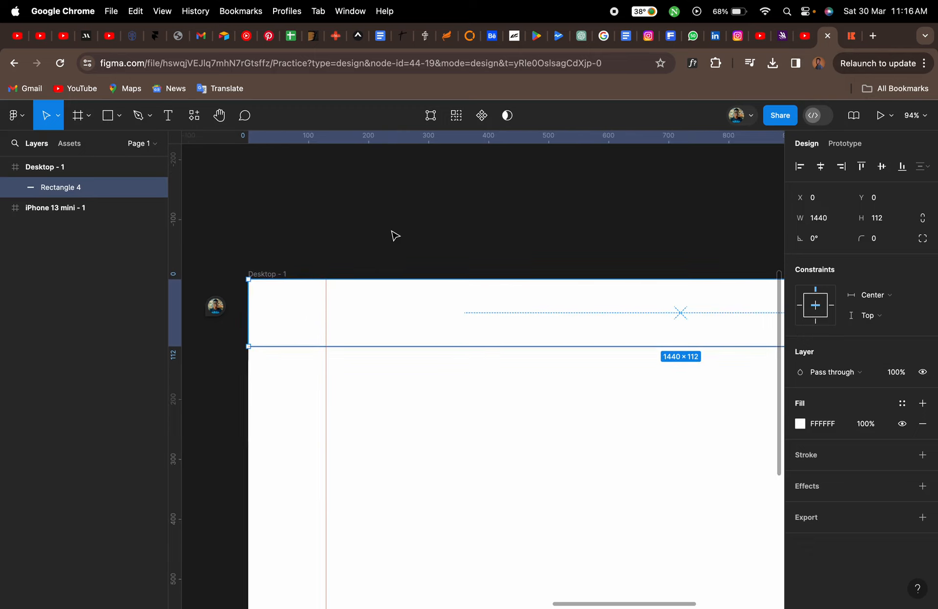
key("t")
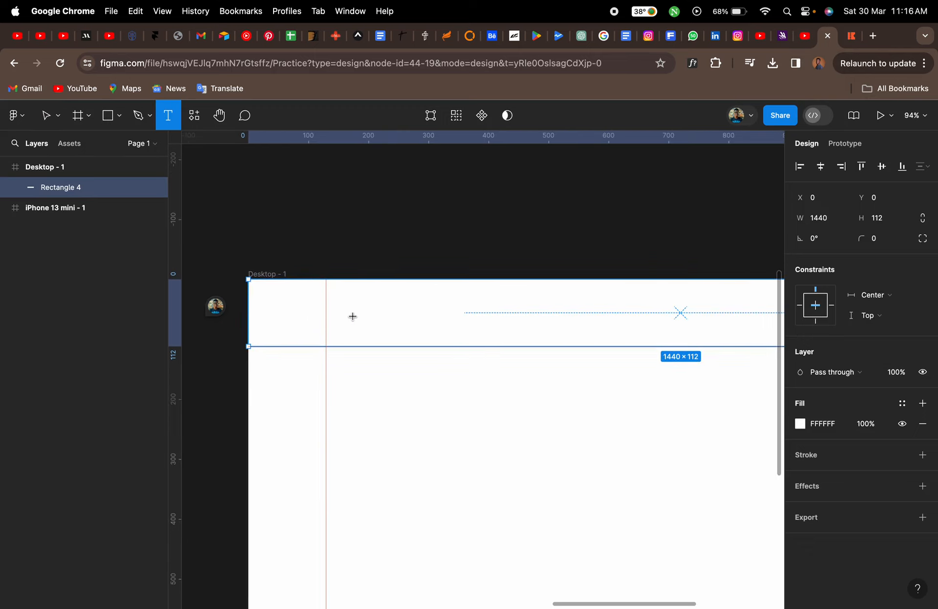
left_click(352, 316)
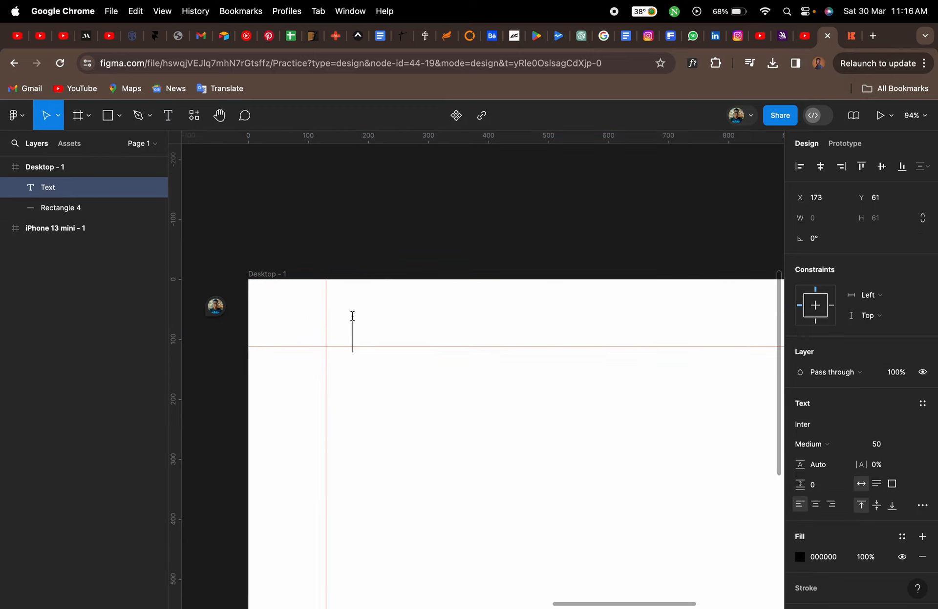
type("ti")
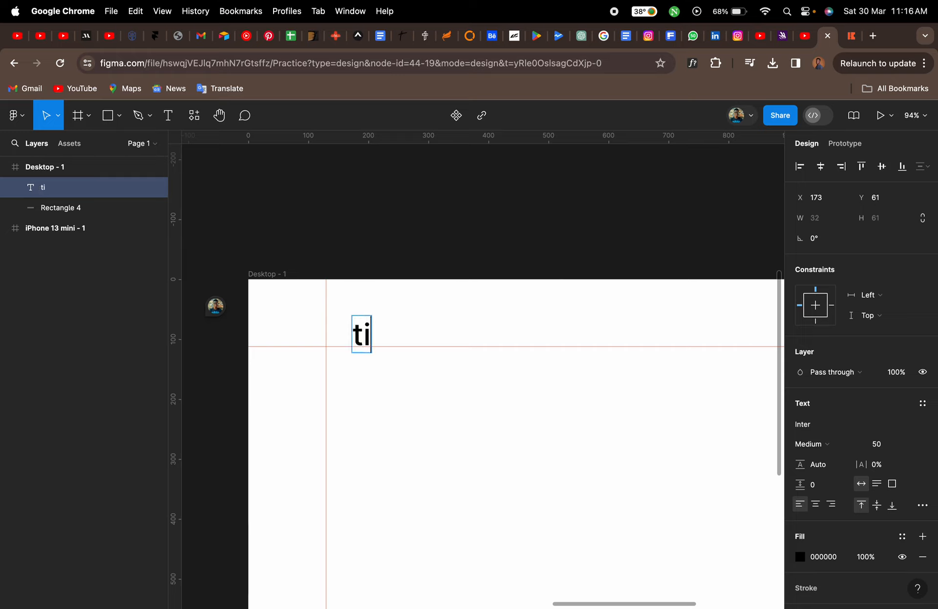
type("x.")
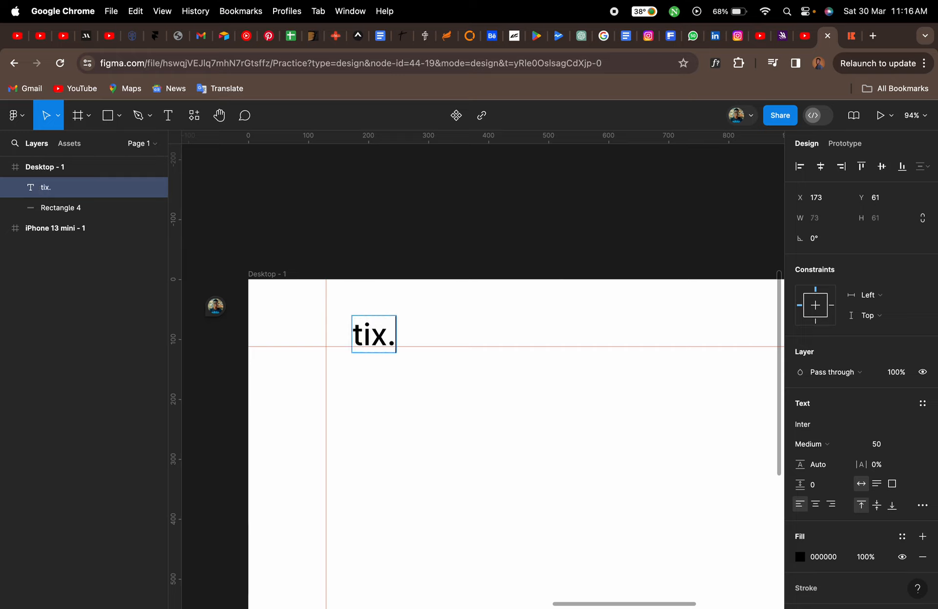
type("africa")
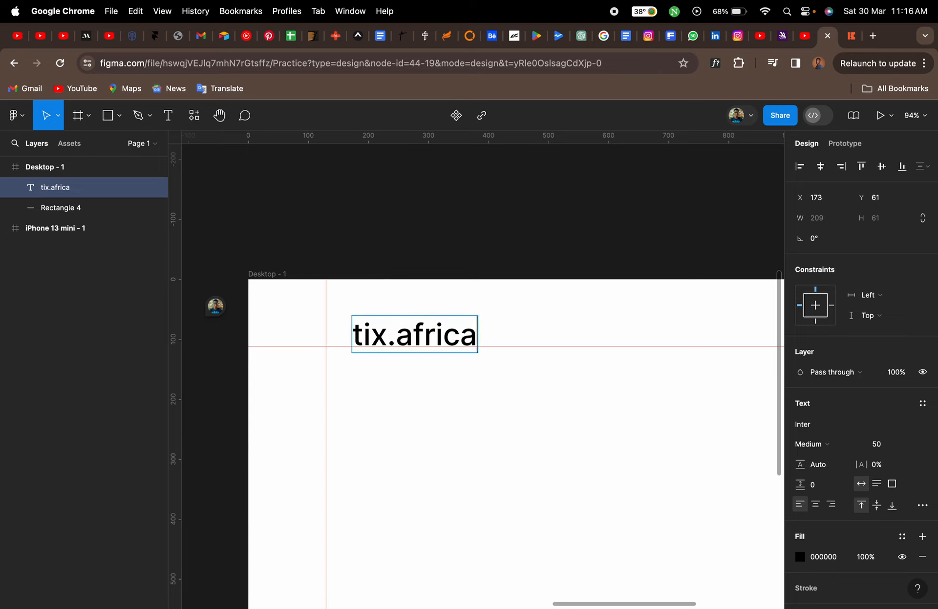
key("Escape")
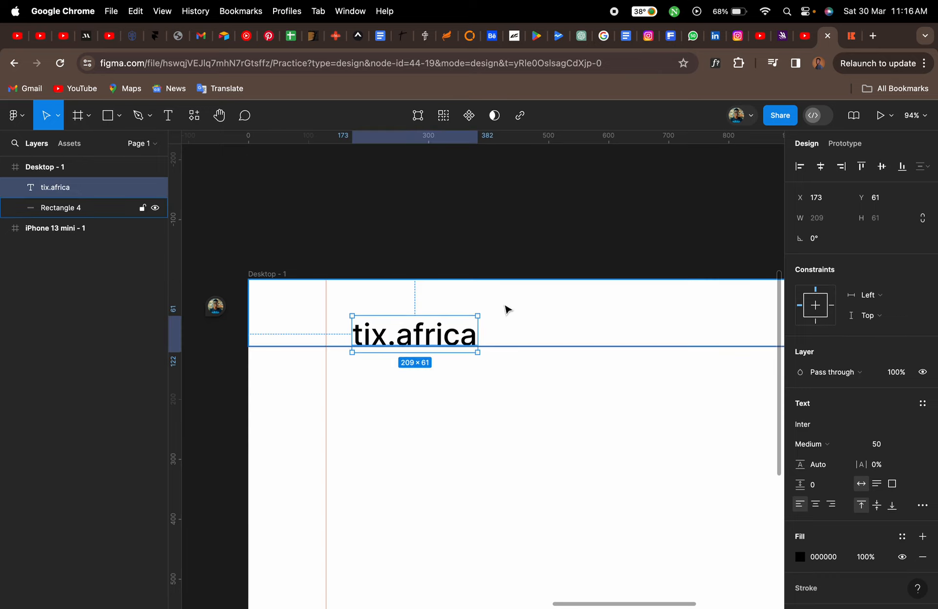
Set the logo text's font size to 35 and move it to about X 130, Y 56
left_click(884, 450)
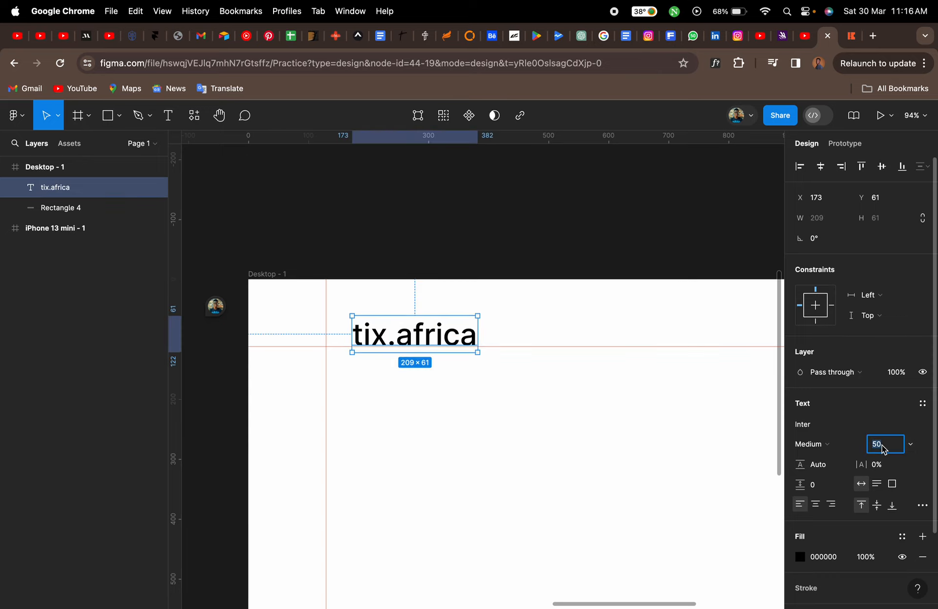
type("35")
key("Return")
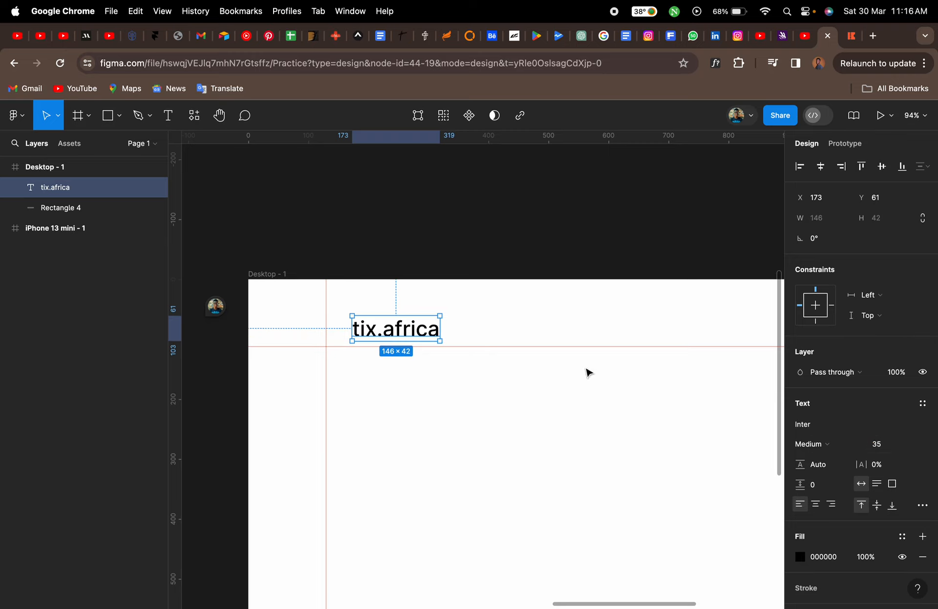
left_click_drag(401, 339, 377, 329)
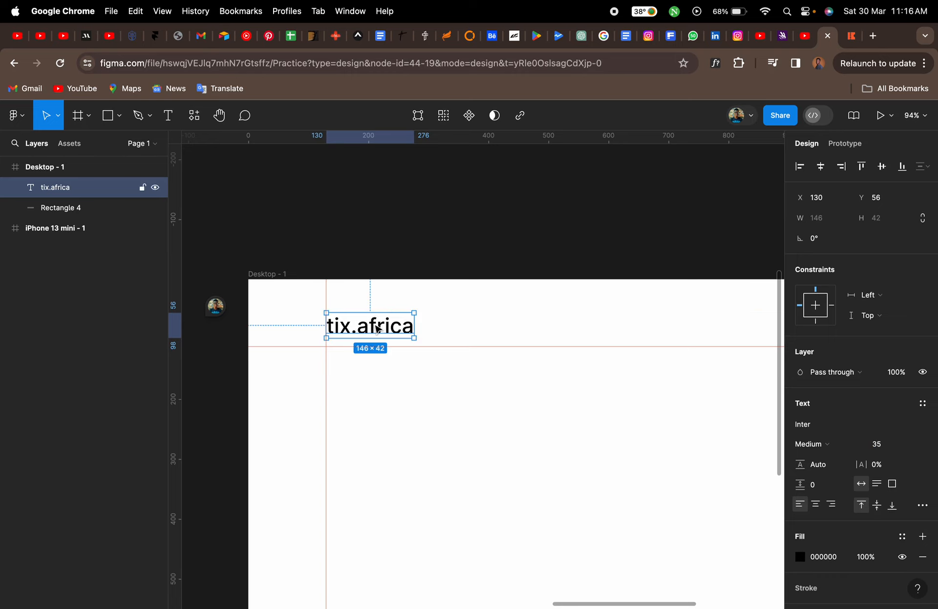
Change the logo text's fill colour to orange FF6B00
left_click(799, 557)
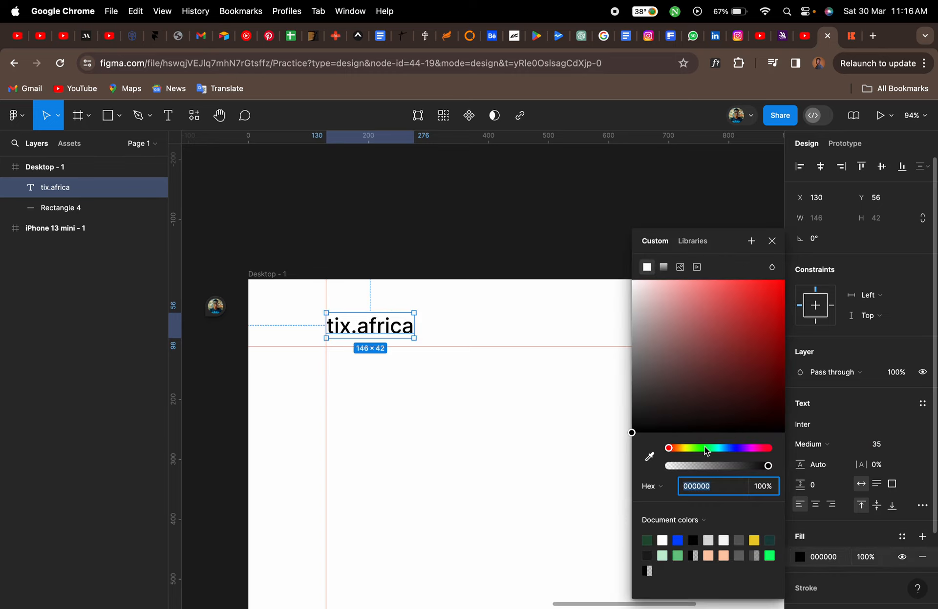
left_click_drag(670, 449, 676, 450)
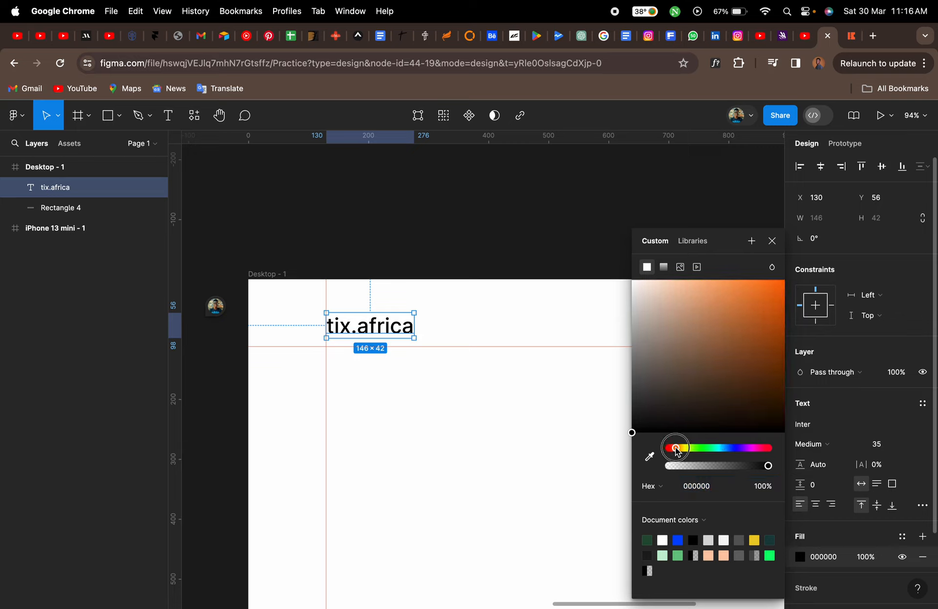
left_click_drag(778, 304, 787, 276)
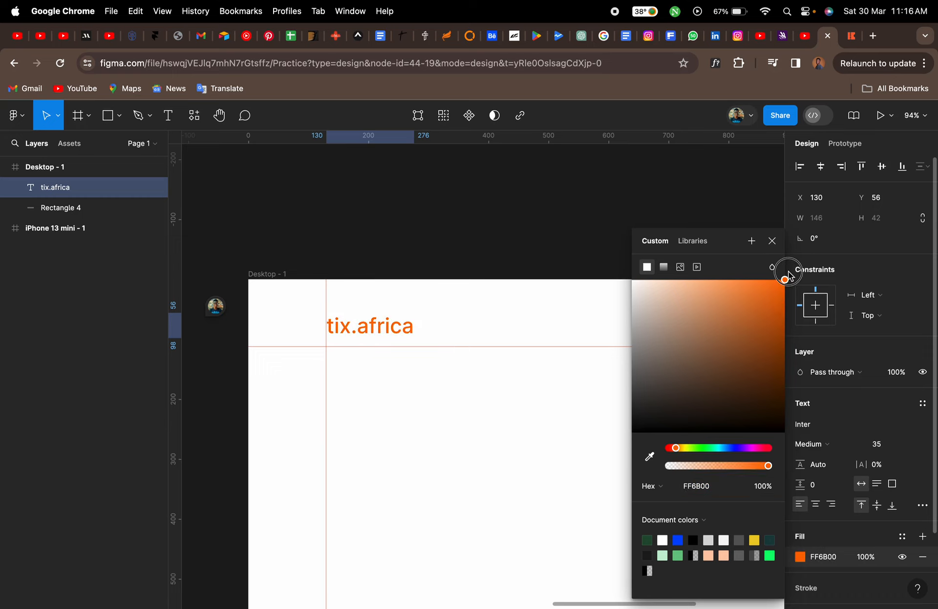
left_click(772, 241)
Compare the header design against the live tix.africa navigation bar
left_click(611, 439)
scroll(611, 439, "down", 3)
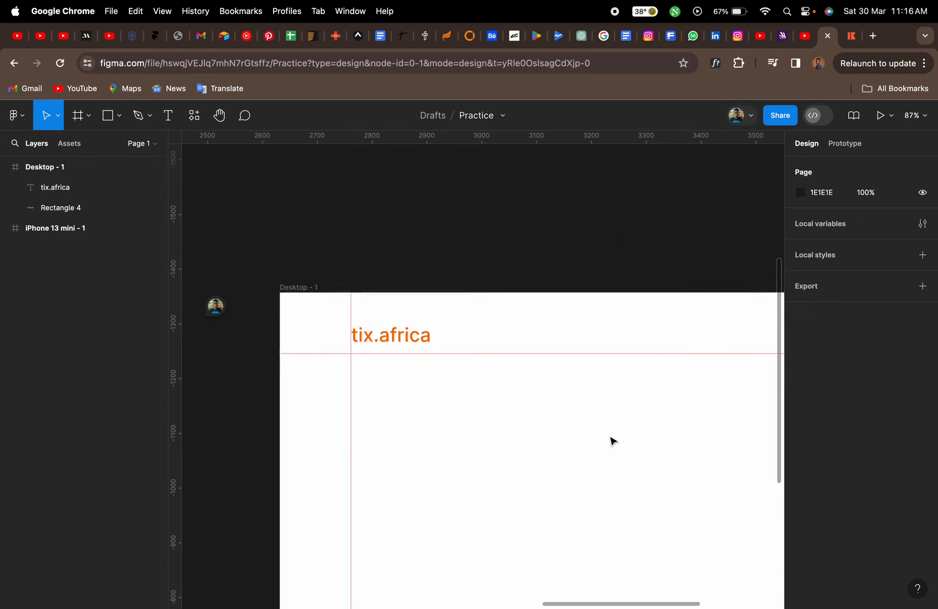
scroll(611, 439, "down", 4)
scroll(611, 439, "right", 5)
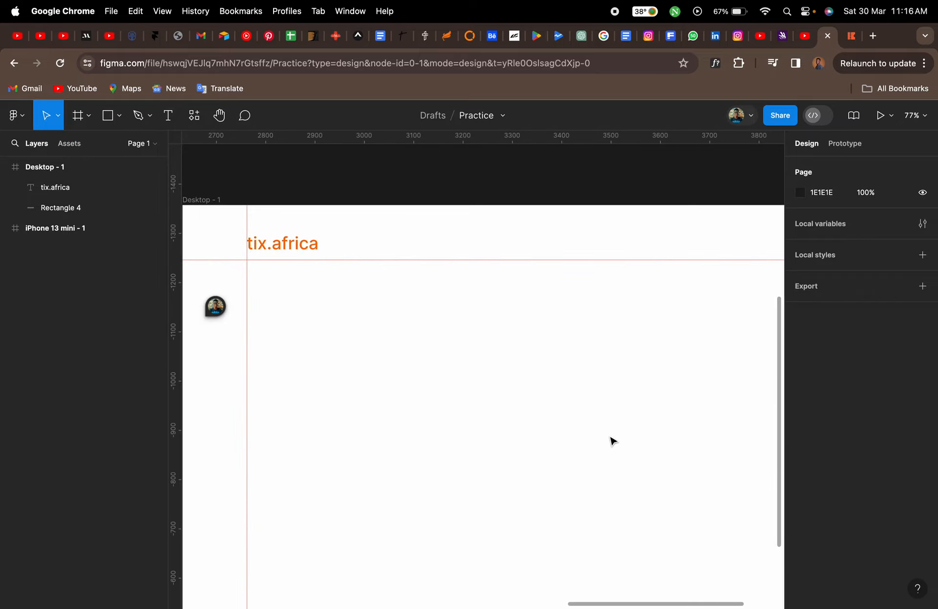
left_click(852, 35)
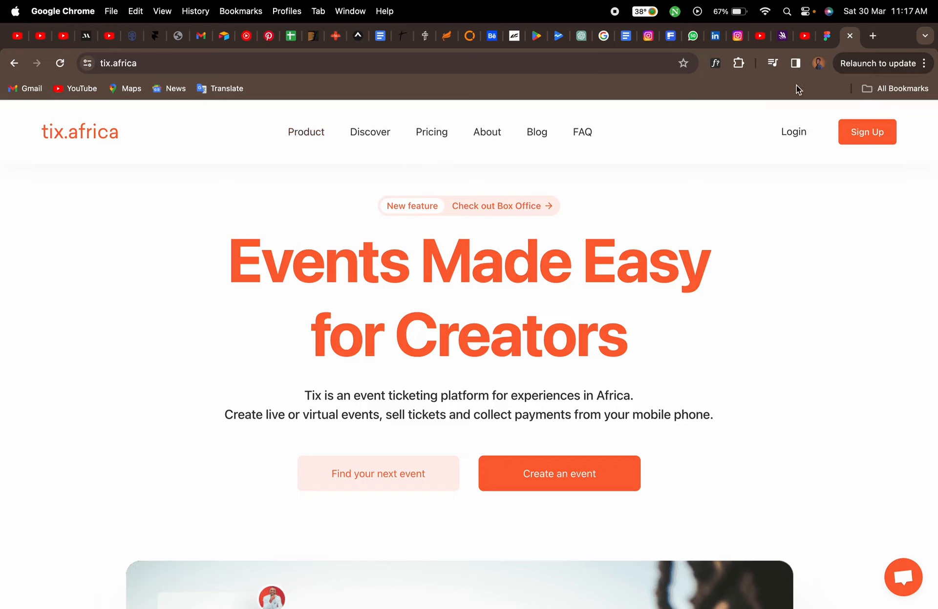
left_click(826, 35)
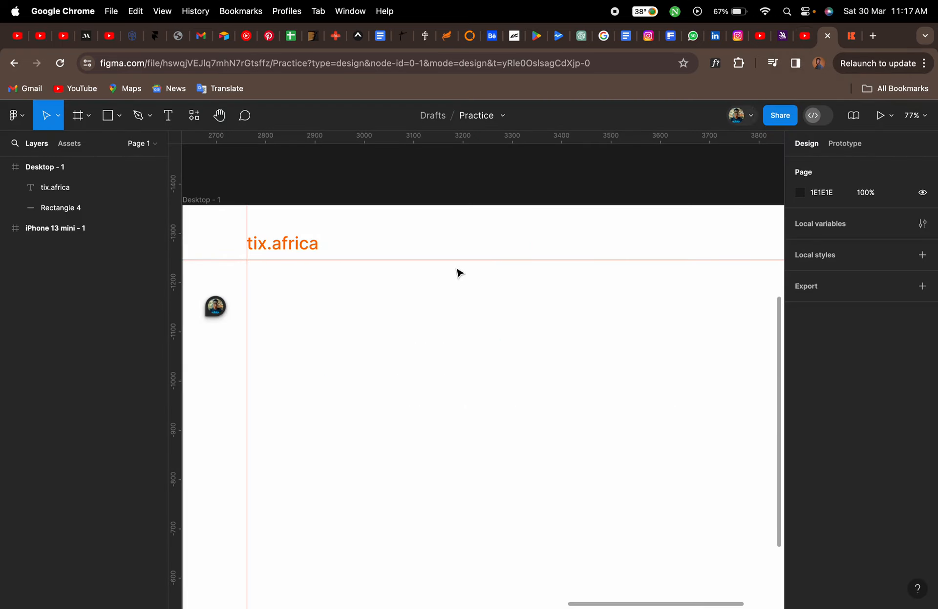
Add a "Product" navigation label in the header at font size 20
key("t")
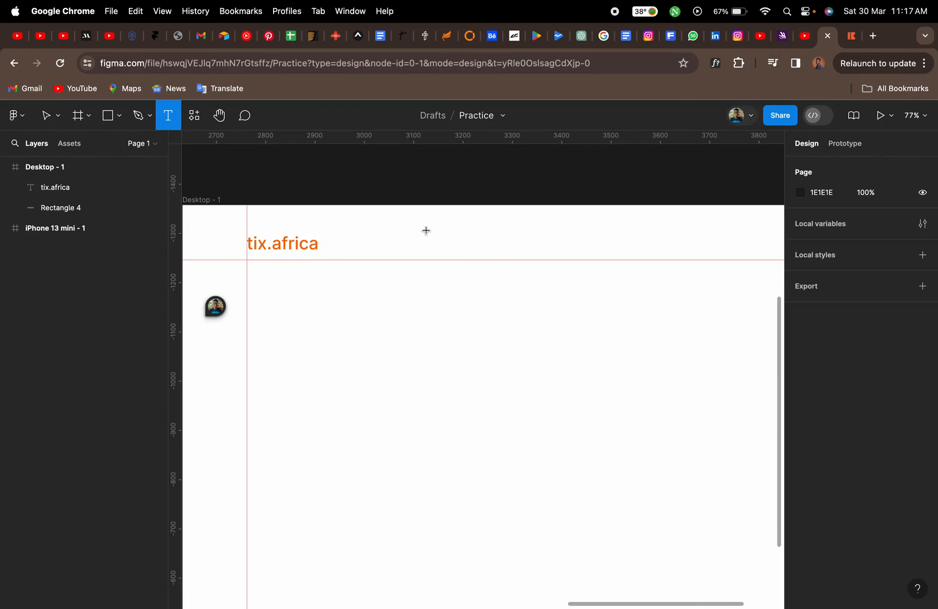
left_click(426, 229)
left_click(877, 445)
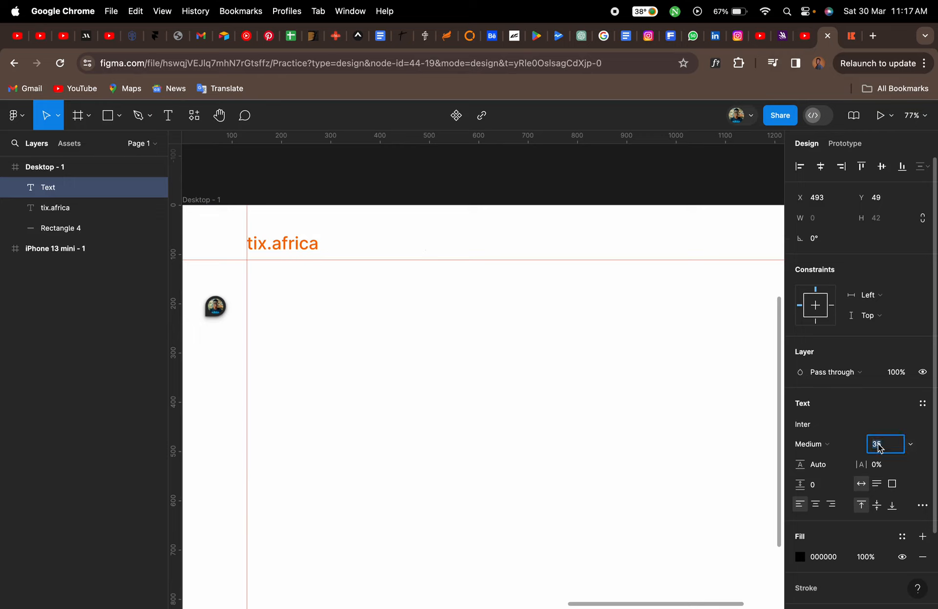
key("Return")
type("P")
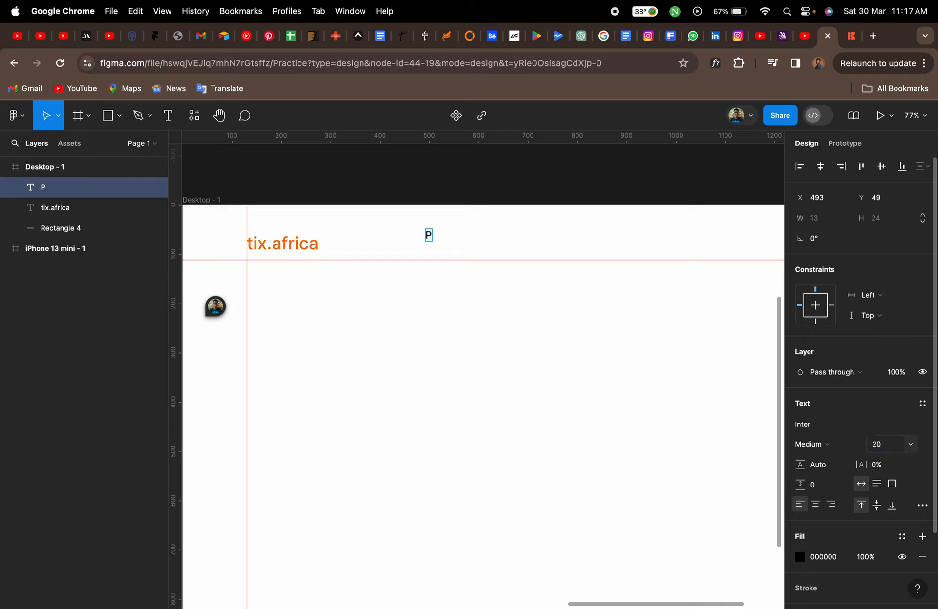
type("roduct")
key("Escape")
Duplicate the Product label to its right and change its text to "Discover"
left_click_drag(446, 235, 502, 241)
double_click(499, 237)
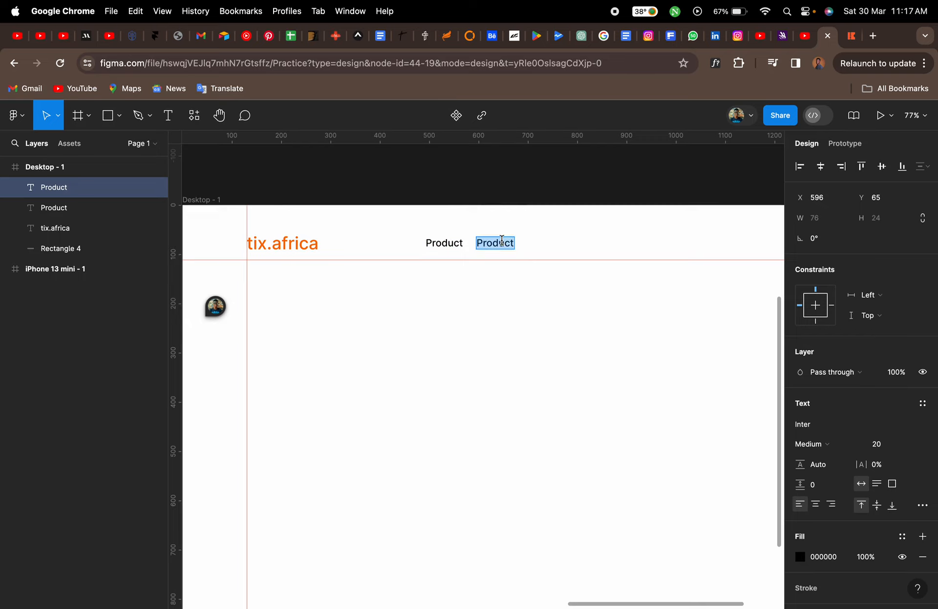
left_click(852, 38)
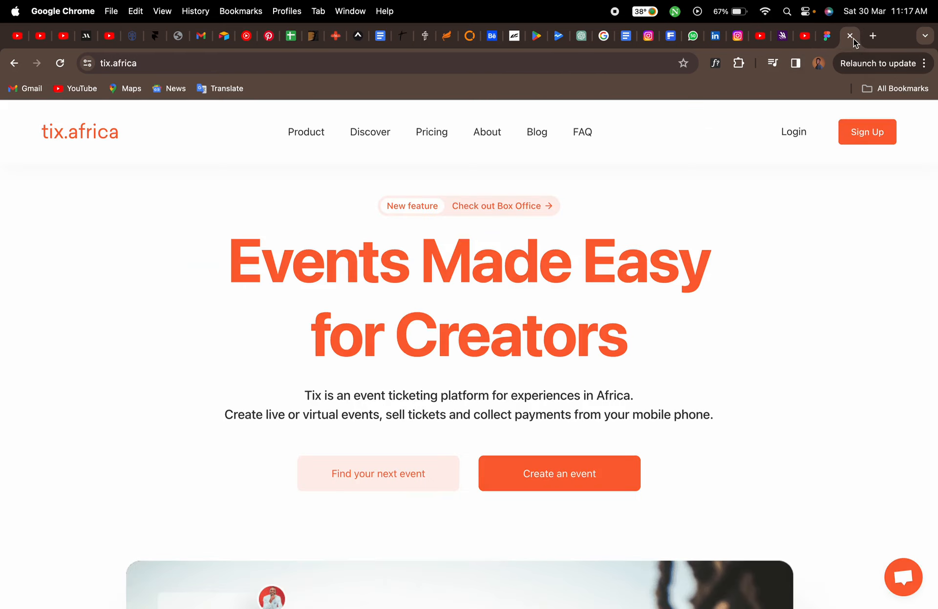
left_click(826, 36)
type("Discover")
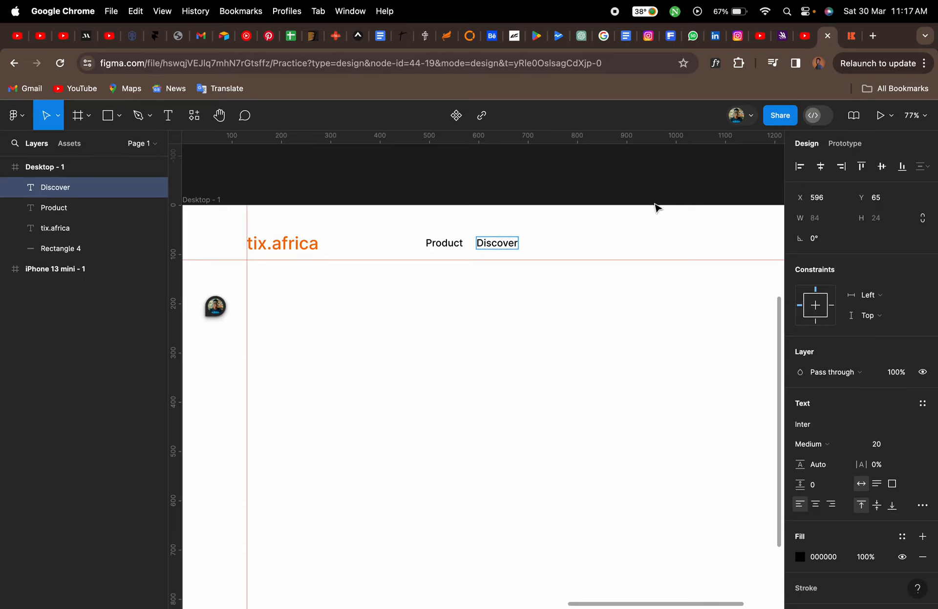
key("Escape")
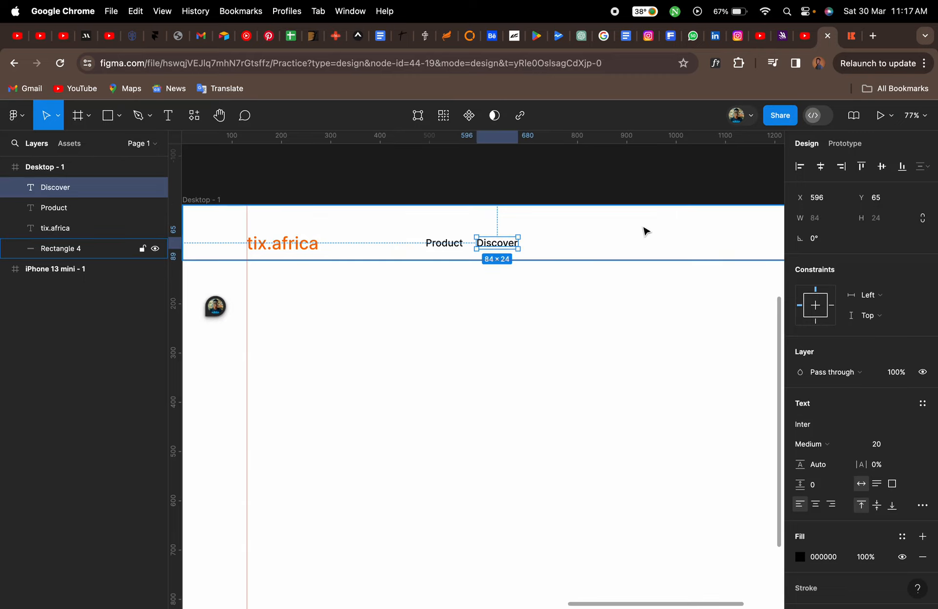
Duplicate the Discover label to its right and change its text to "Pricing"
left_click_drag(504, 248, 568, 248)
double_click(563, 243)
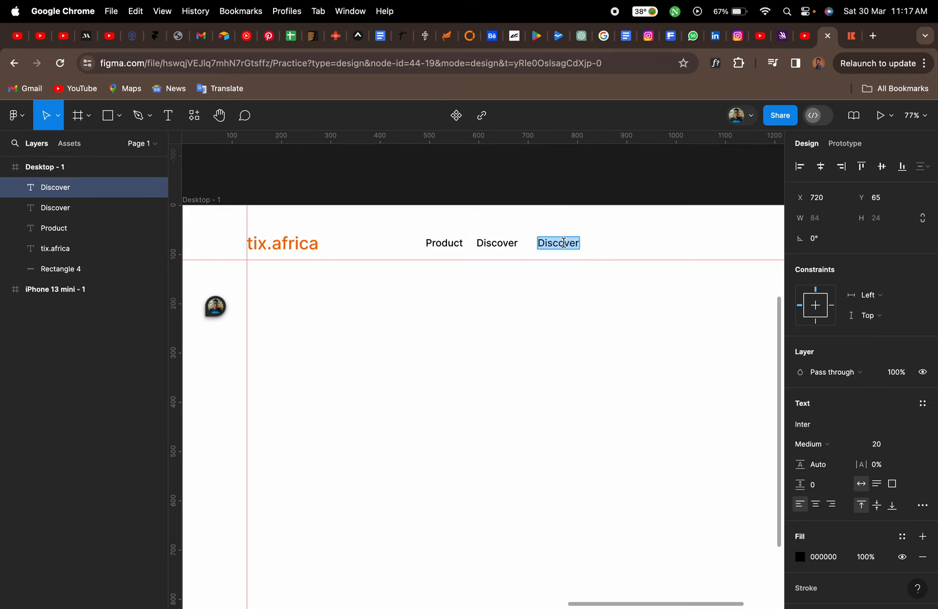
type("Pricing")
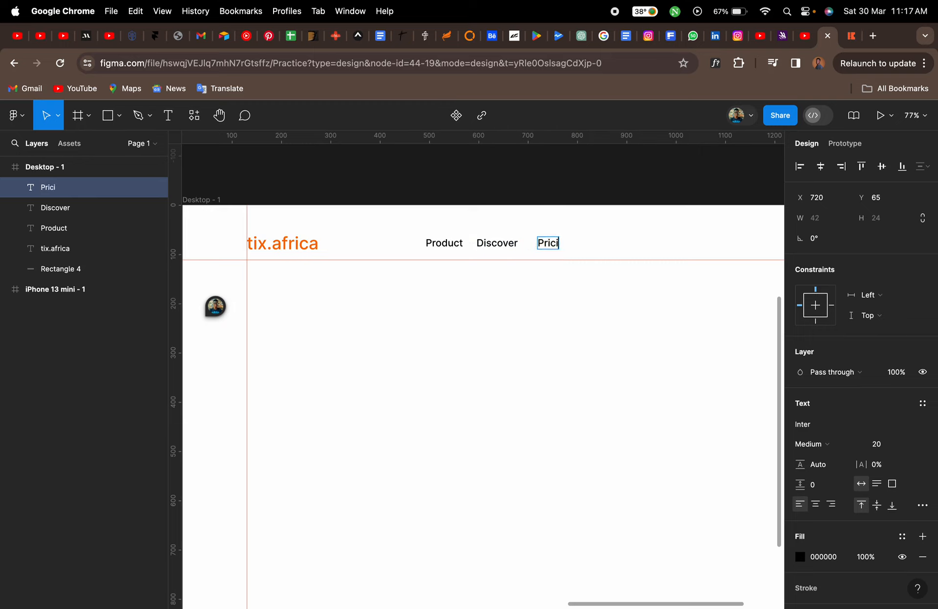
left_click(851, 36)
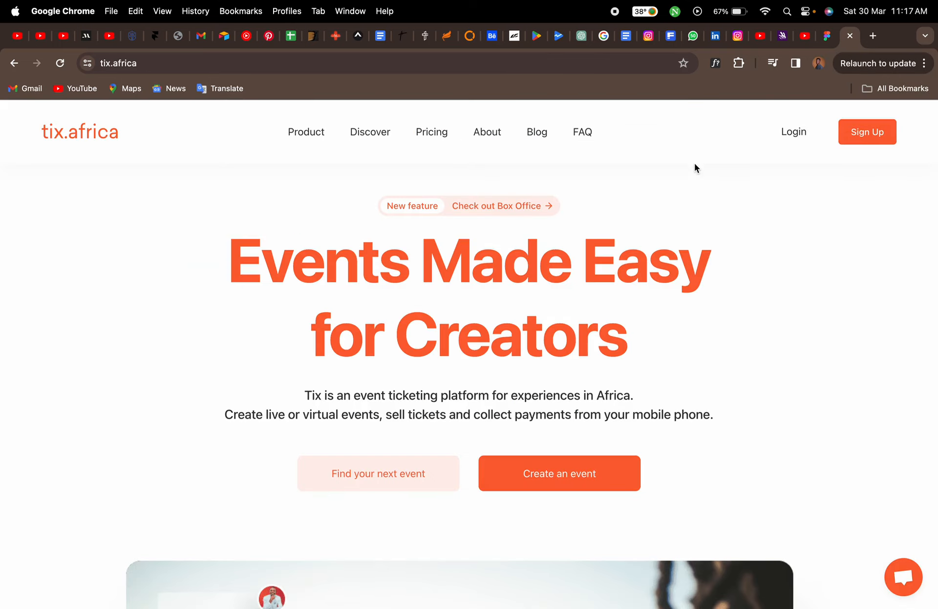
left_click(829, 37)
key("Escape")
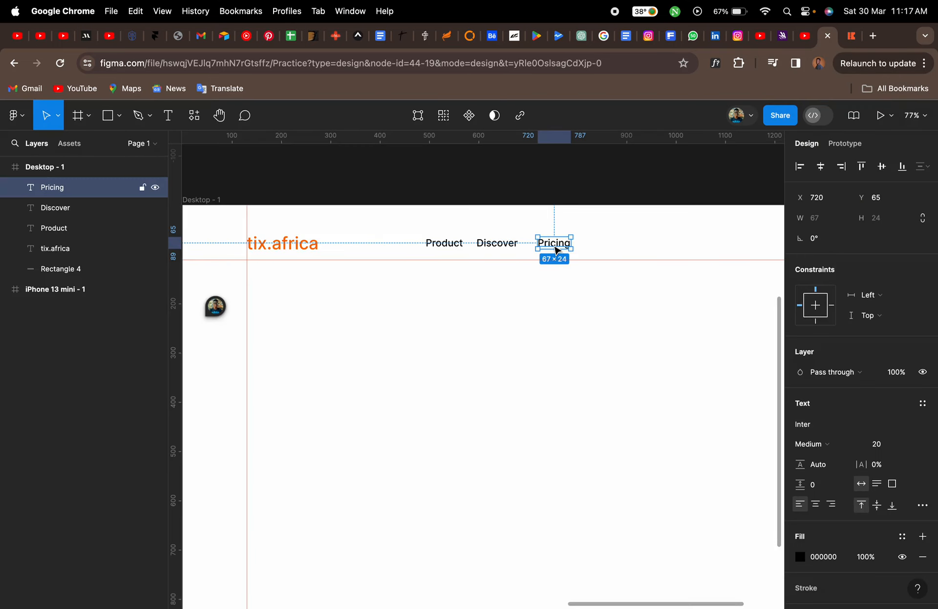
Duplicate the Pricing label to its right and change its text to "About"
left_click_drag(556, 250, 624, 250)
double_click(620, 243)
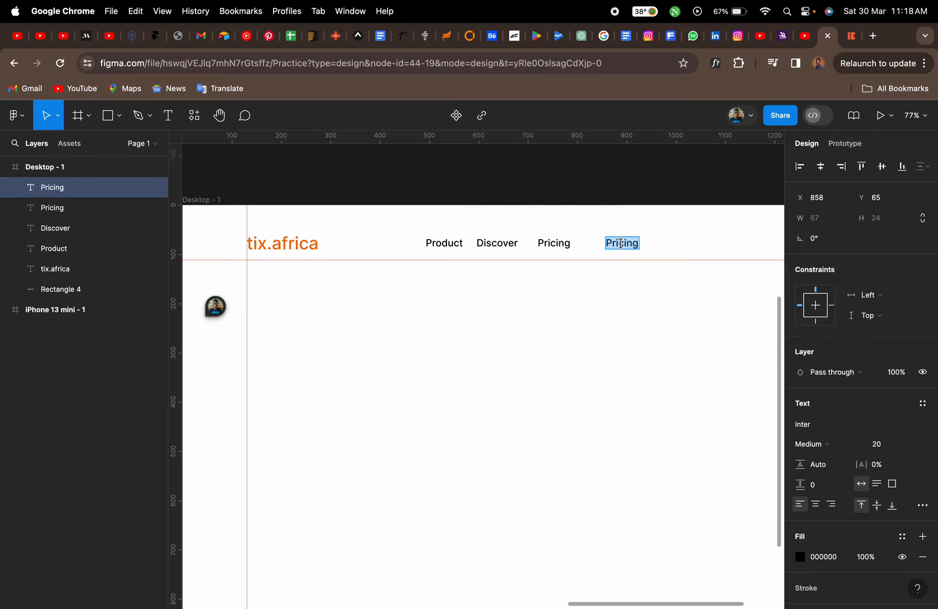
type("About")
key("Escape")
Duplicate the About label to its right and change its text to "Blog"
left_click_drag(622, 248, 672, 240)
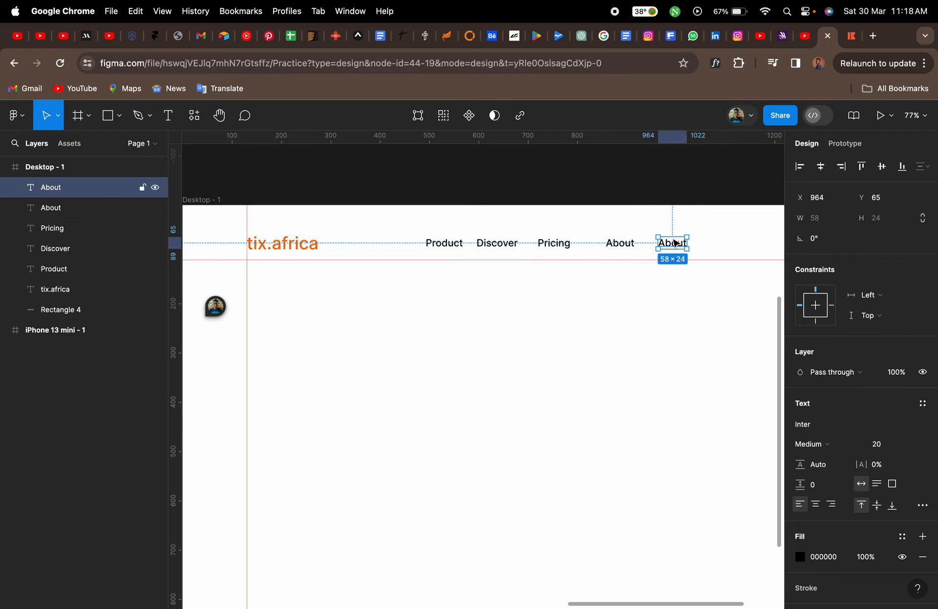
double_click(671, 239)
type("Blog")
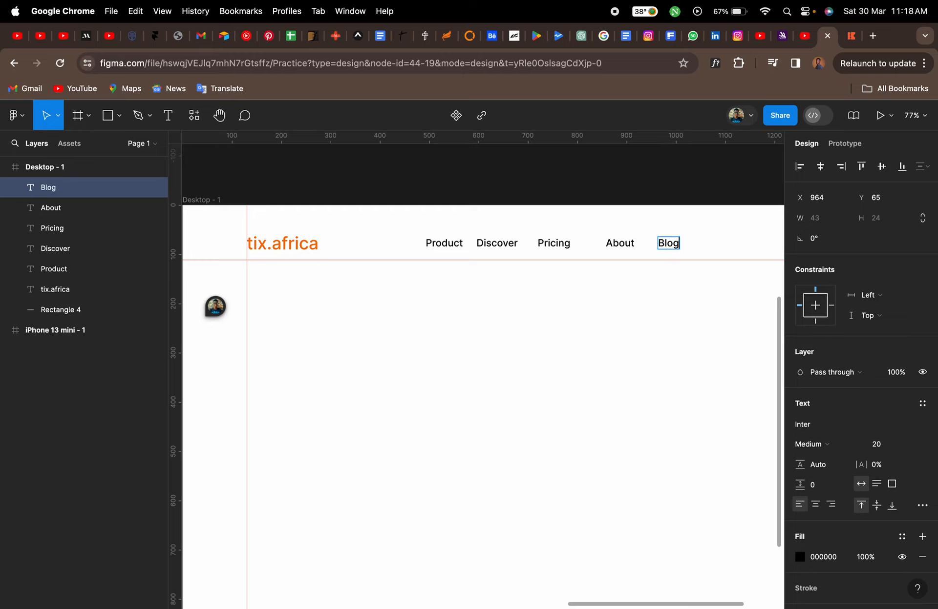
key("Escape")
Duplicate the Blog label to its right and change its text to "FAQ"
left_click_drag(672, 243, 708, 240)
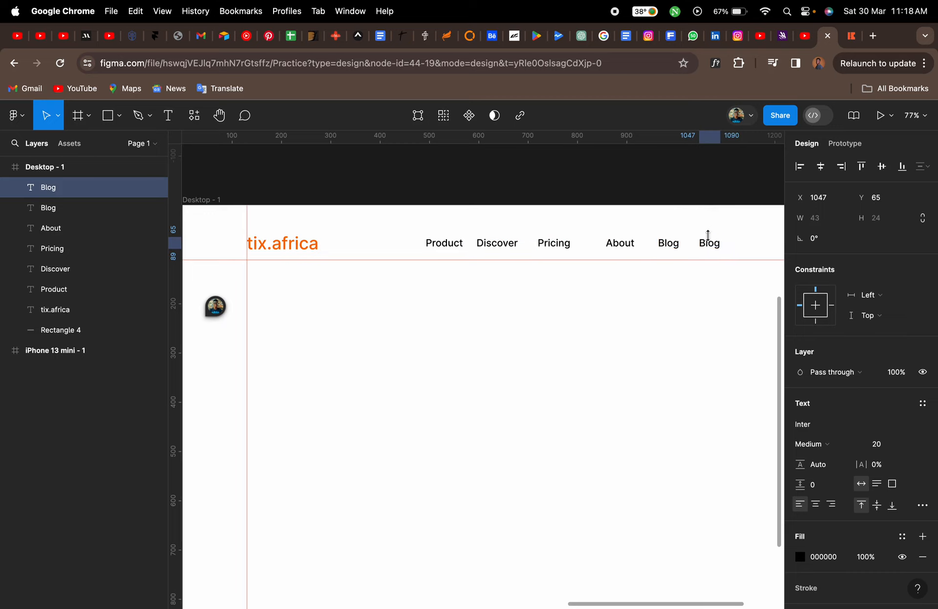
double_click(708, 243)
type("FAQ")
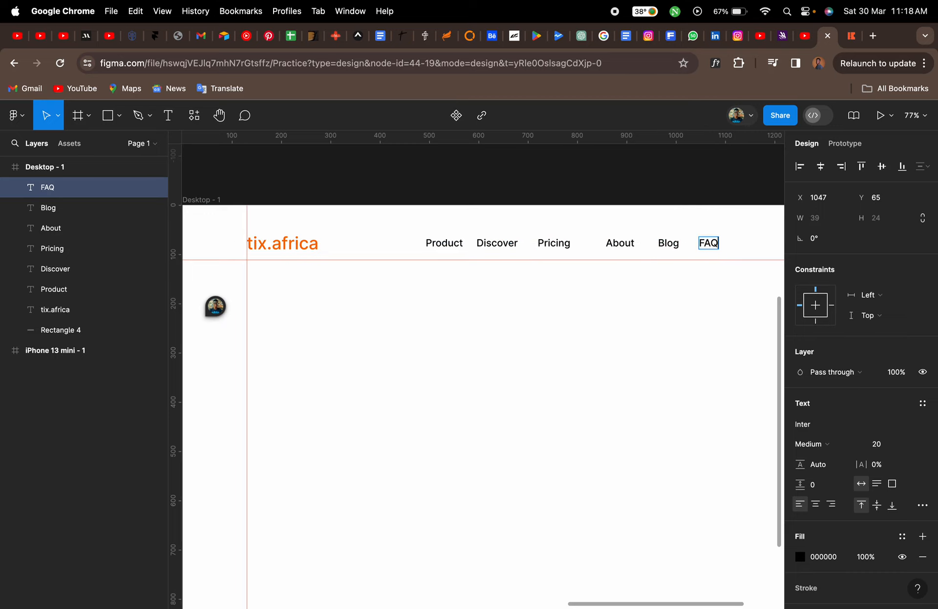
key("Escape")
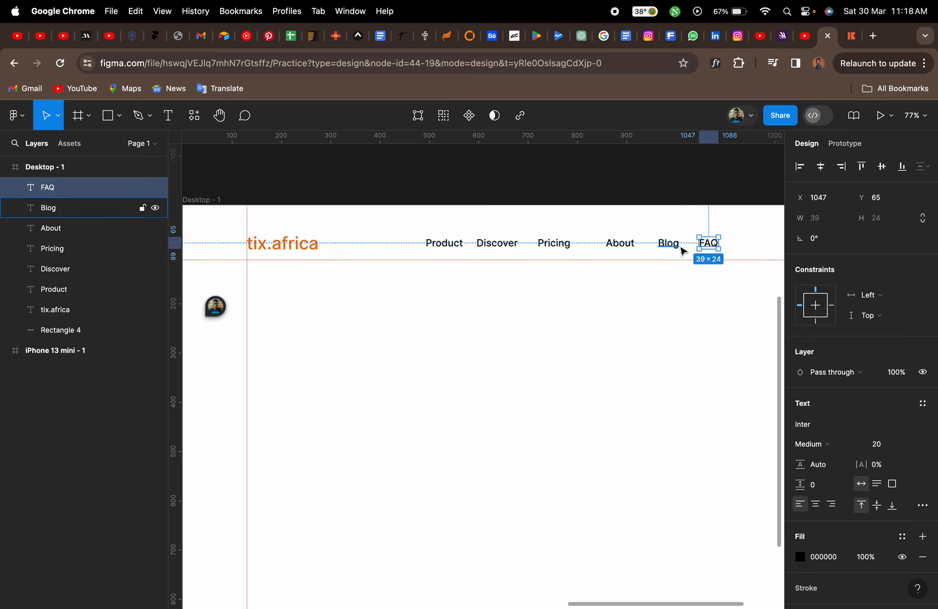
Select all six navigation labels and try tidying them up into even spacing, then undo it
scroll(682, 251, "down", 2)
left_click(643, 240, "shift")
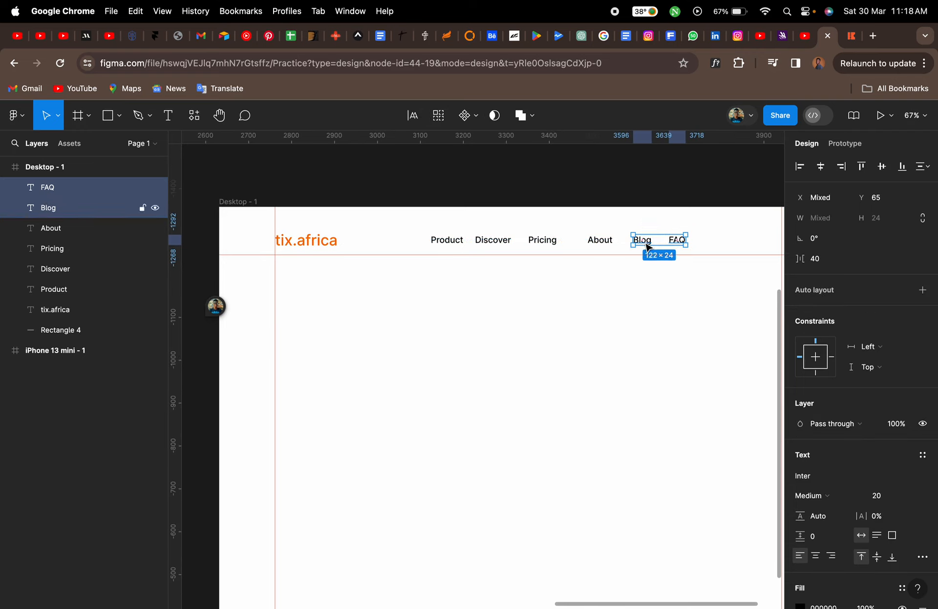
left_click(607, 245, "shift")
left_click(547, 243, "shift")
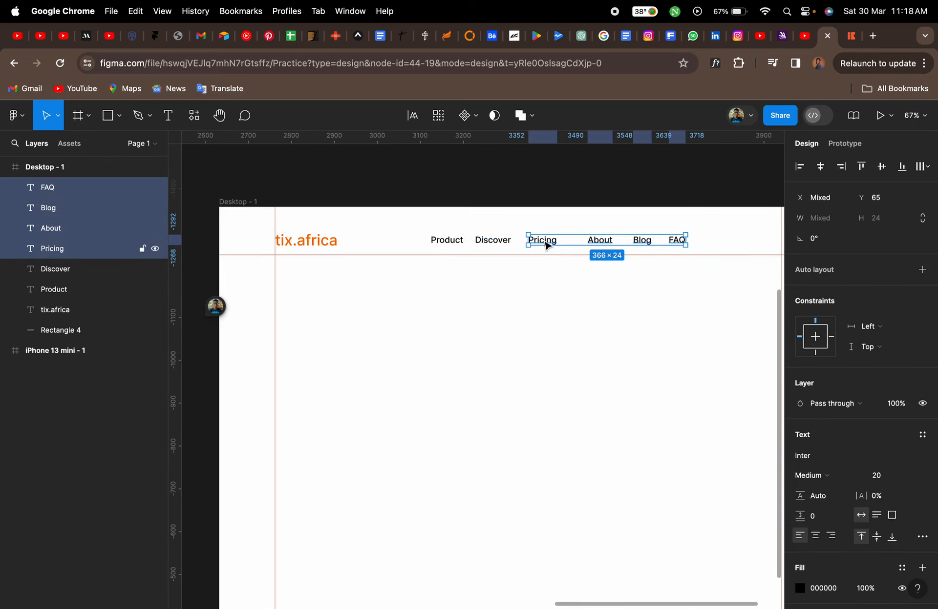
left_click(504, 244, "shift")
left_click(451, 244, "shift")
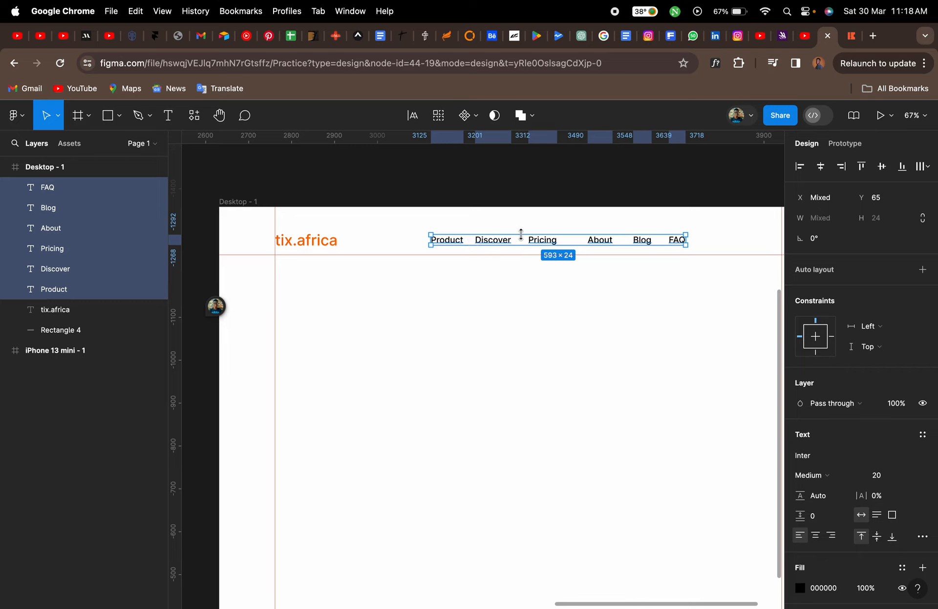
scroll(520, 234, "up", 5)
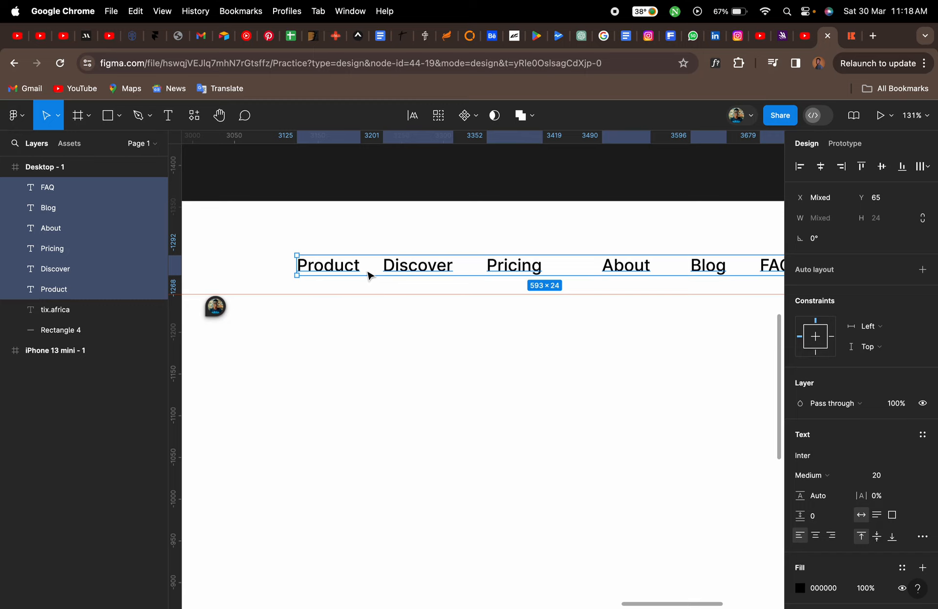
scroll(367, 276, "right", 3)
scroll(367, 276, "down", 1)
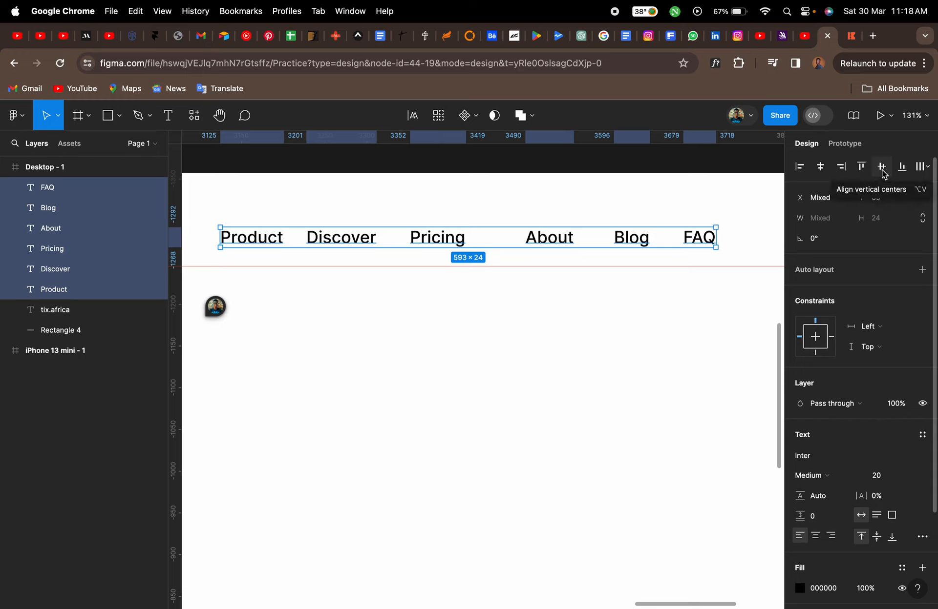
left_click(926, 171)
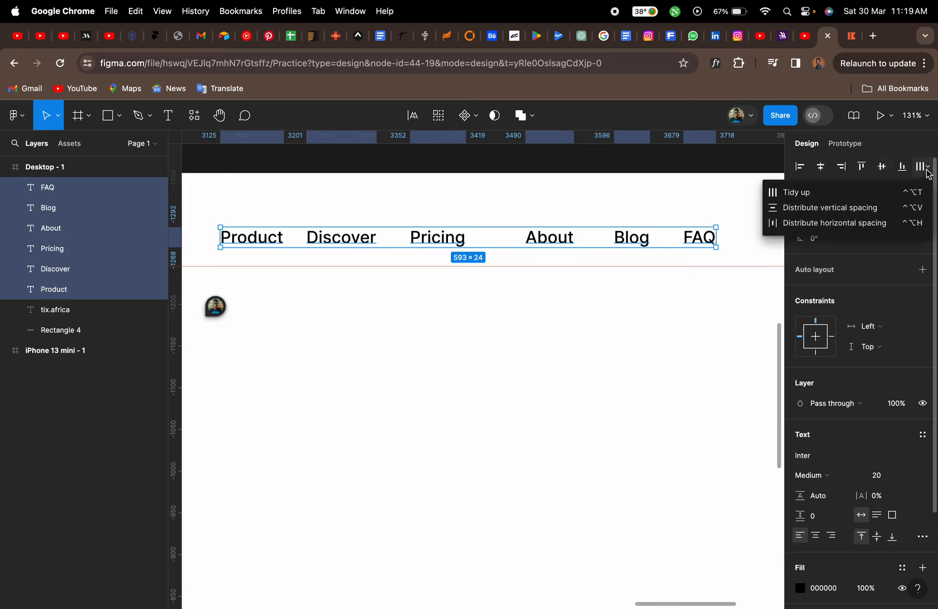
left_click(808, 194)
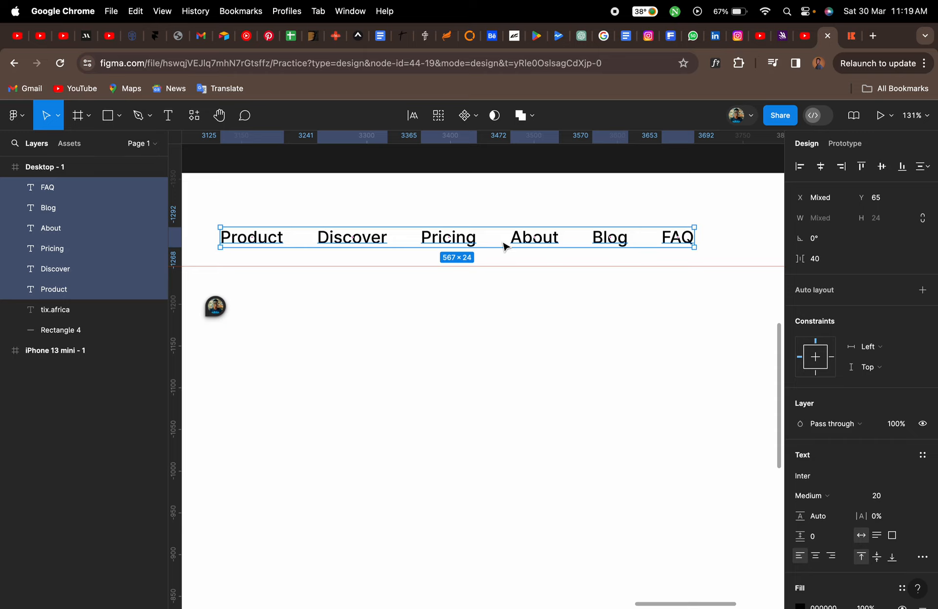
key("super+z")
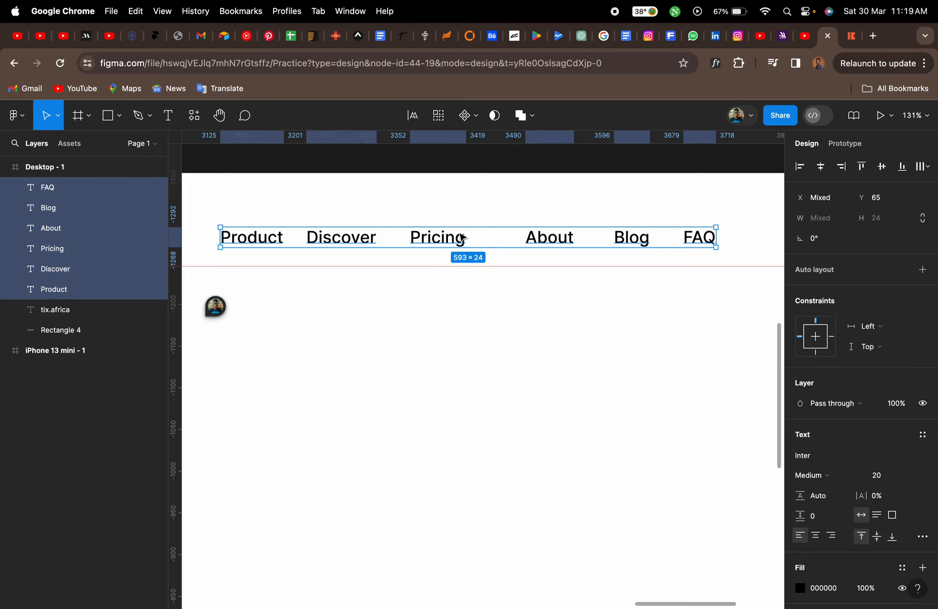
Tidy up the six navigation labels evenly and group them together
left_click(924, 168)
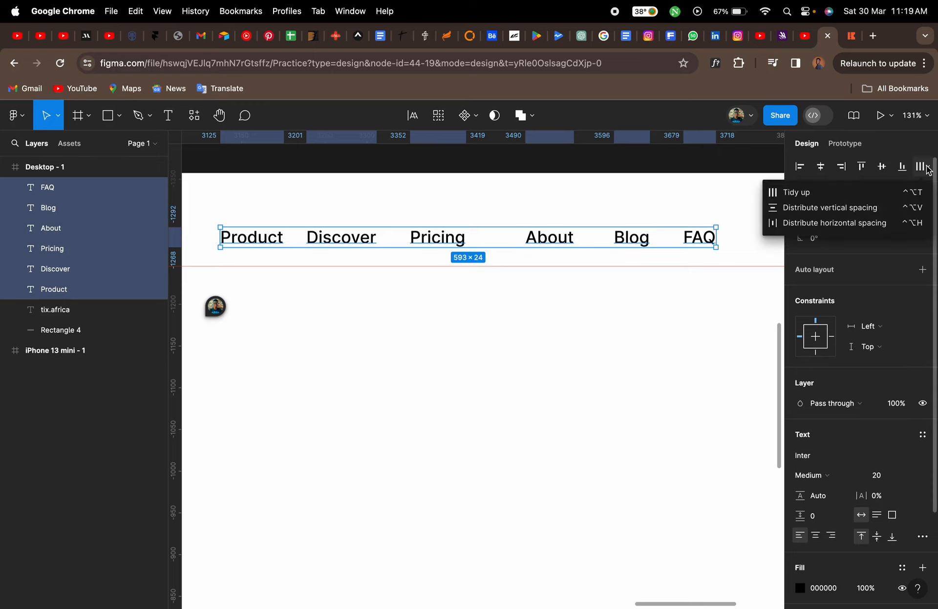
left_click(812, 195)
scroll(566, 318, "down", 5)
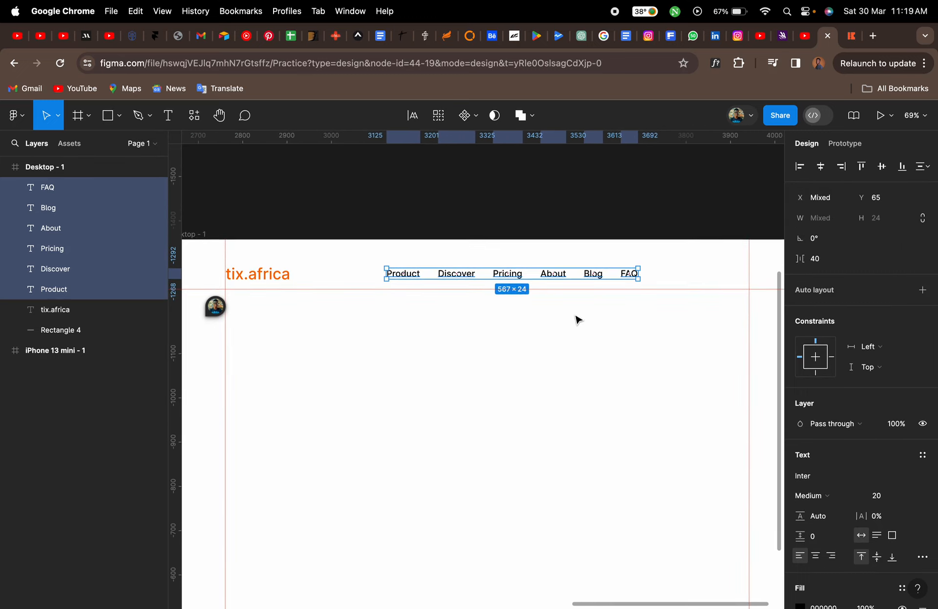
key("super+g")
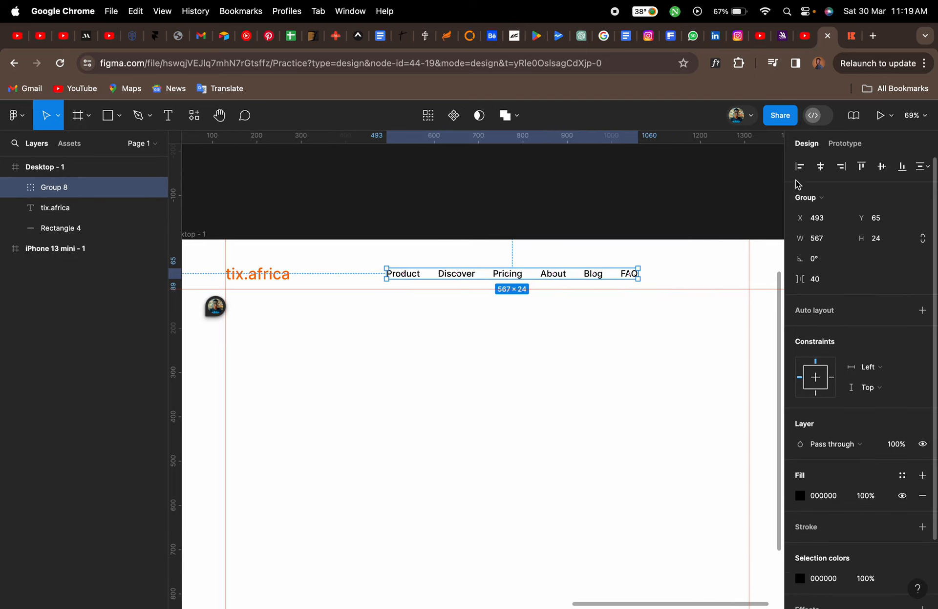
Center the navigation group horizontally within the desktop frame
left_click(820, 166)
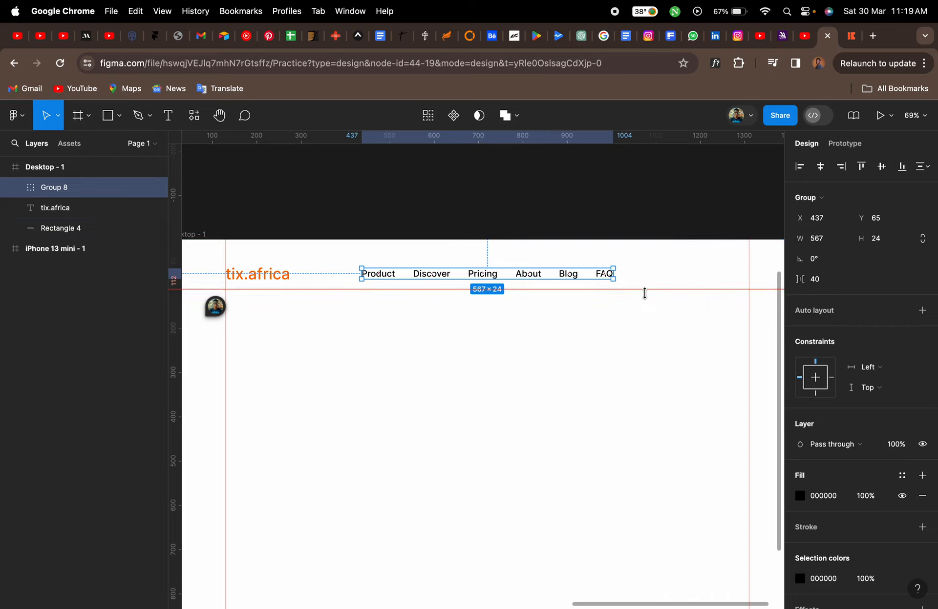
scroll(645, 293, "right", 5)
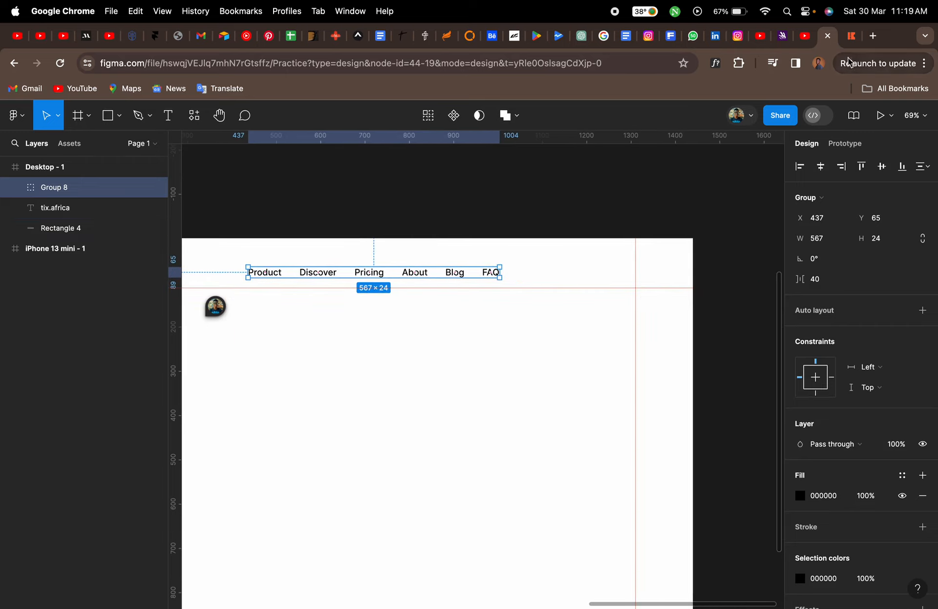
Add a "Login" text label to the right of the navigation group, matching the live site
left_click(850, 39)
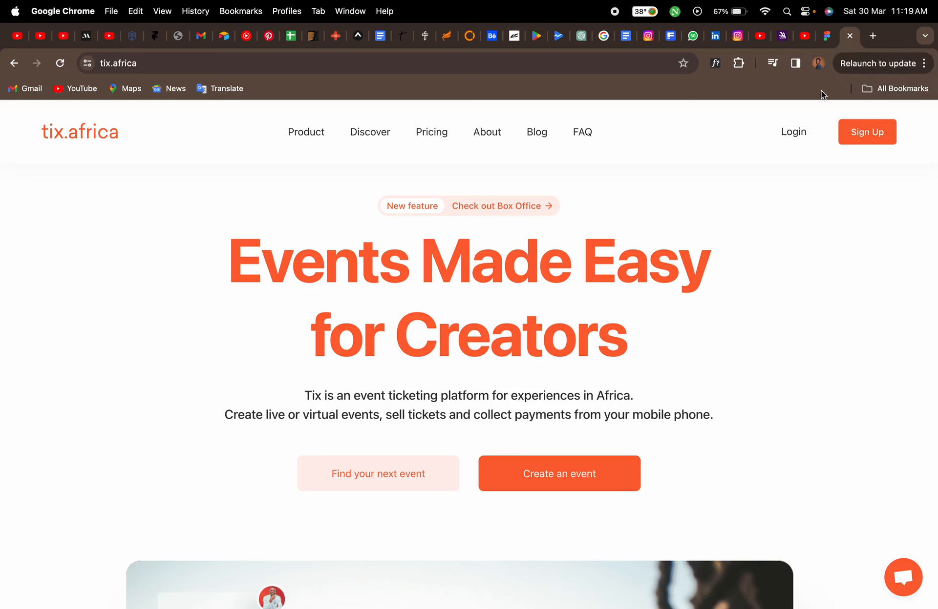
left_click(828, 37)
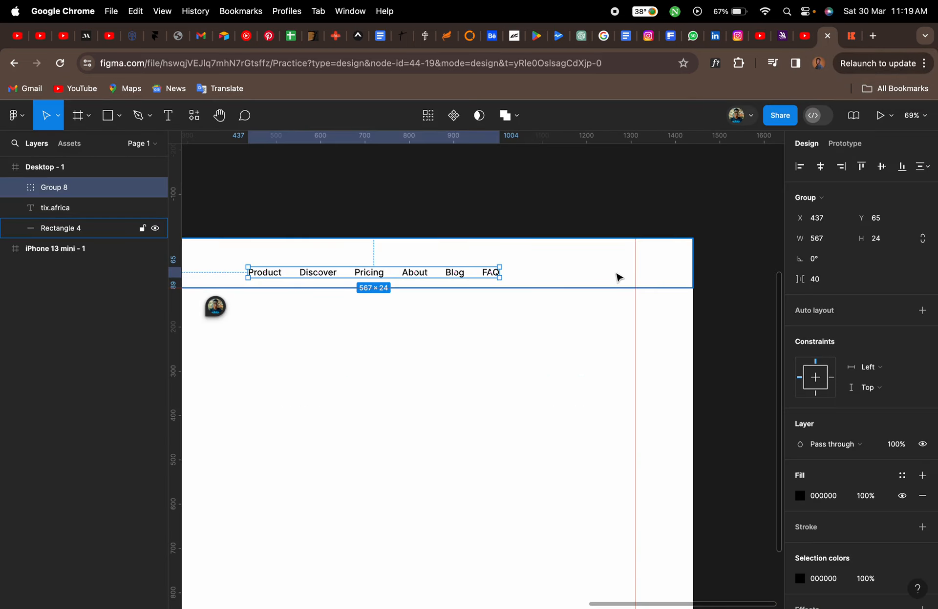
scroll(617, 278, "up", 5)
key("t")
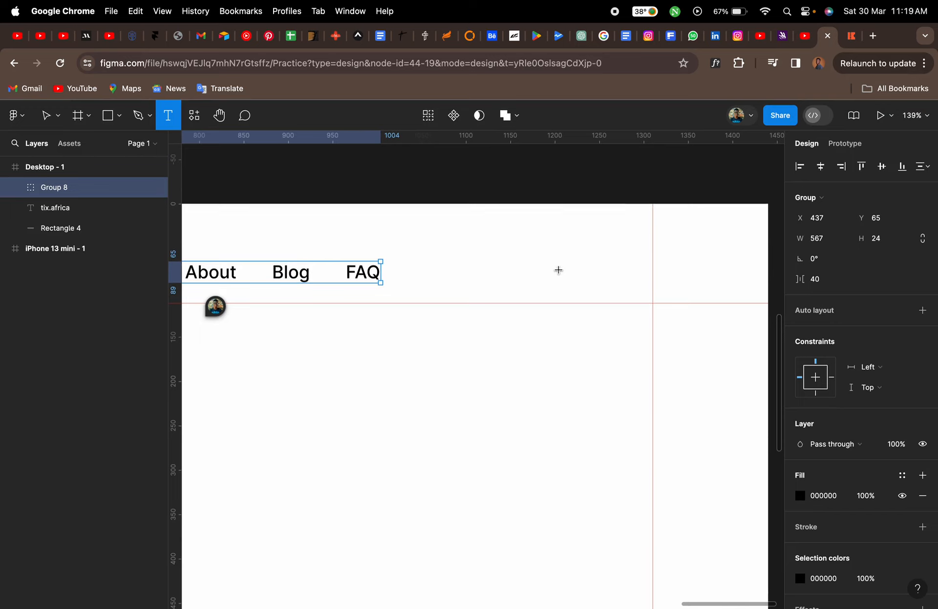
left_click(558, 270)
type("IOGI")
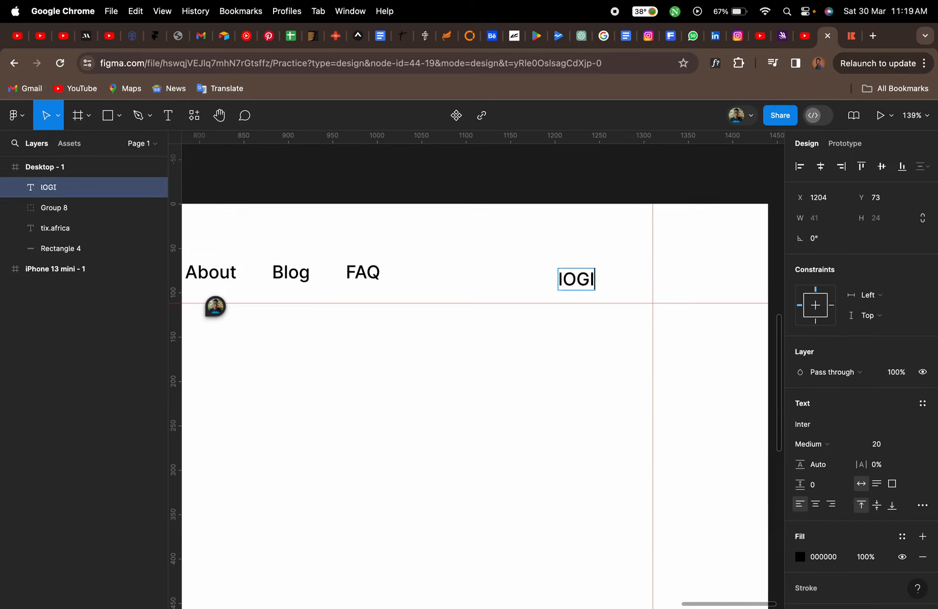
key("BackSpace")
key("BackSpace")
key("BackSpace")
key("BackSpace")
type("Login")
key("Escape")
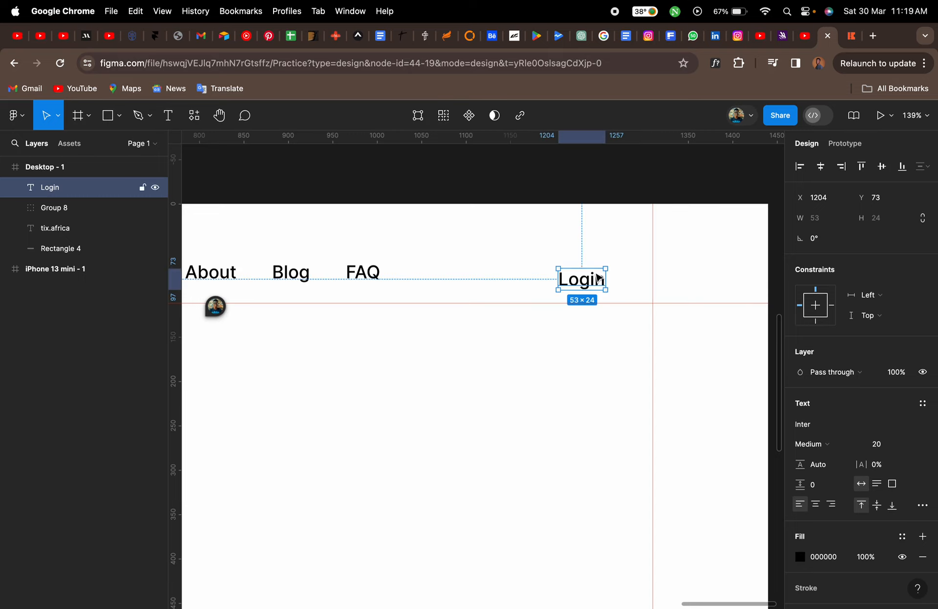
Duplicate the Login label to its right and change its text to "Sign Up"
mouse_move(598, 278)
left_mouse_down()
mouse_move(548, 272)
mouse_move(613, 268)
left_mouse_up()
double_click(614, 272)
type("Sign Up")
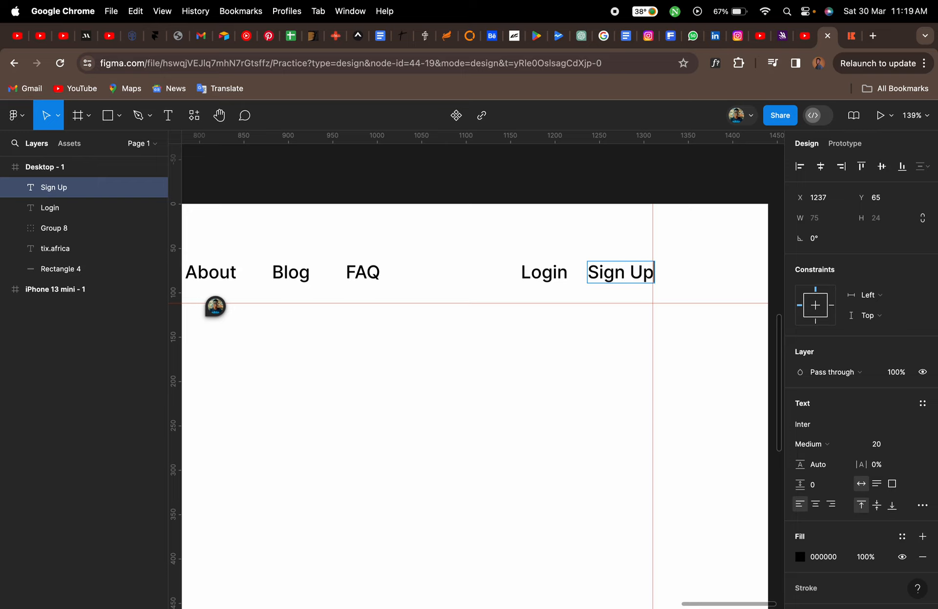
left_click(617, 299)
Move the Login label further left, to about x 1126
scroll(632, 286, "up", 3)
scroll(630, 285, "up", 1)
left_click(519, 272)
left_click_drag(516, 272, 465, 272)
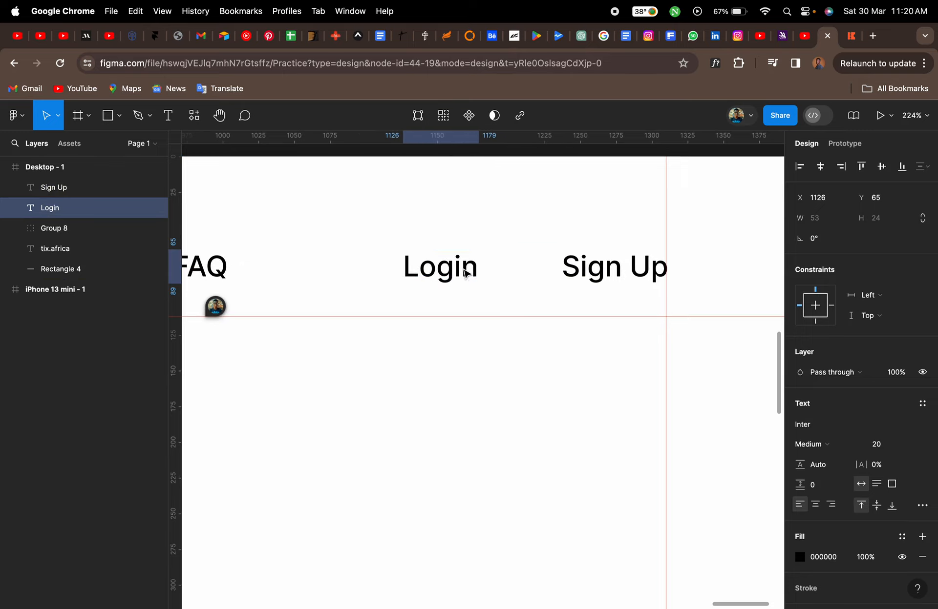
Draw a button rectangle about 85 × 40 around the Sign Up label
left_click(853, 37)
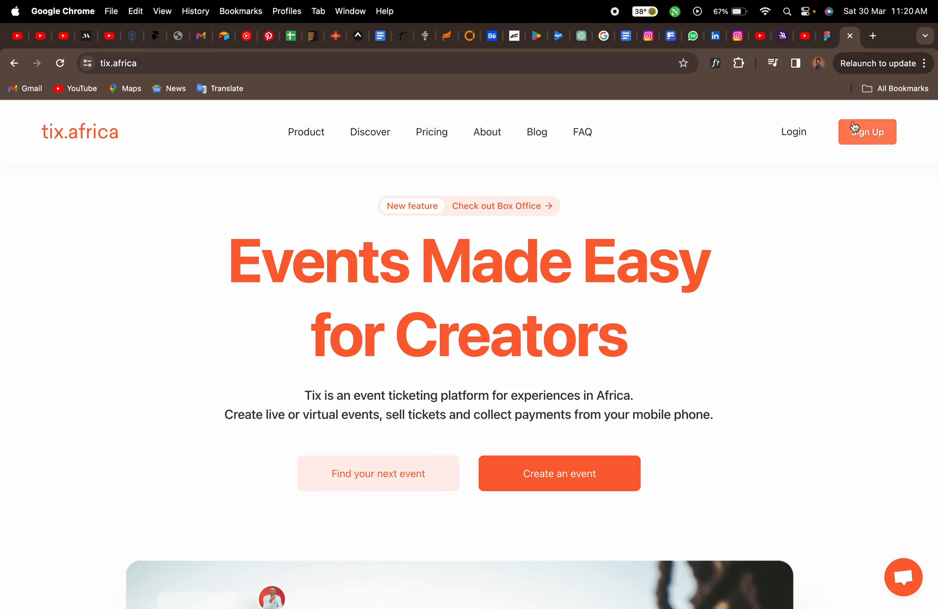
left_click(830, 36)
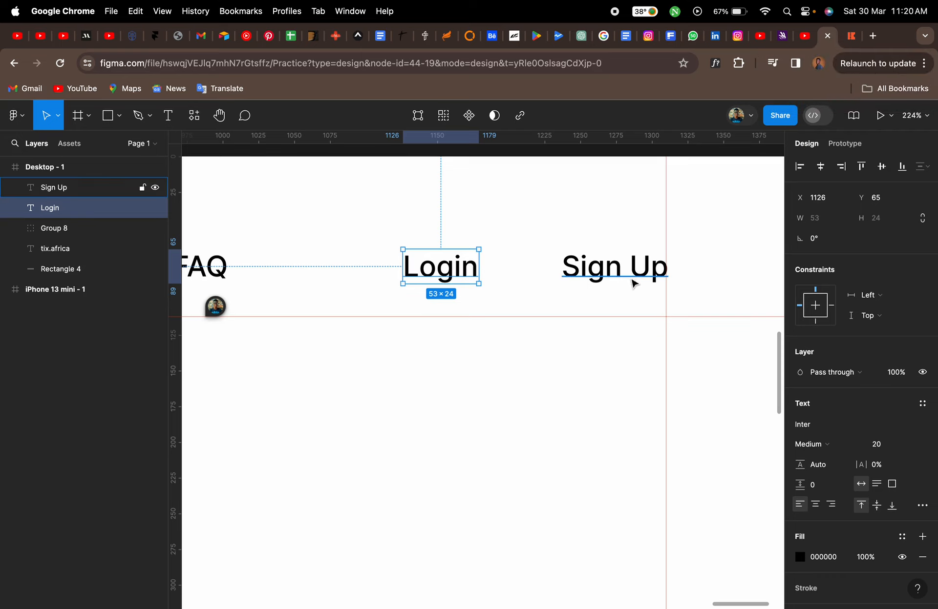
left_click(615, 279)
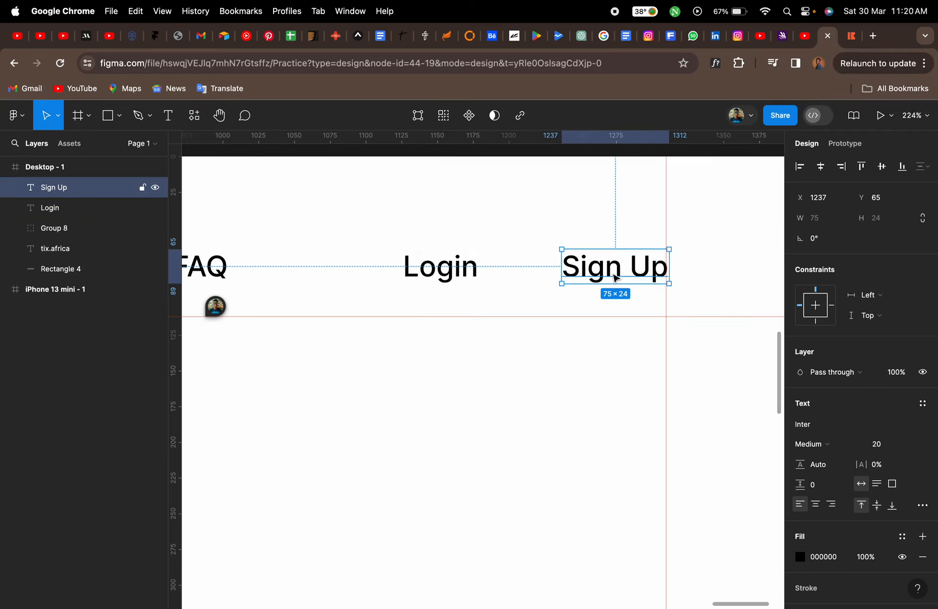
key("f")
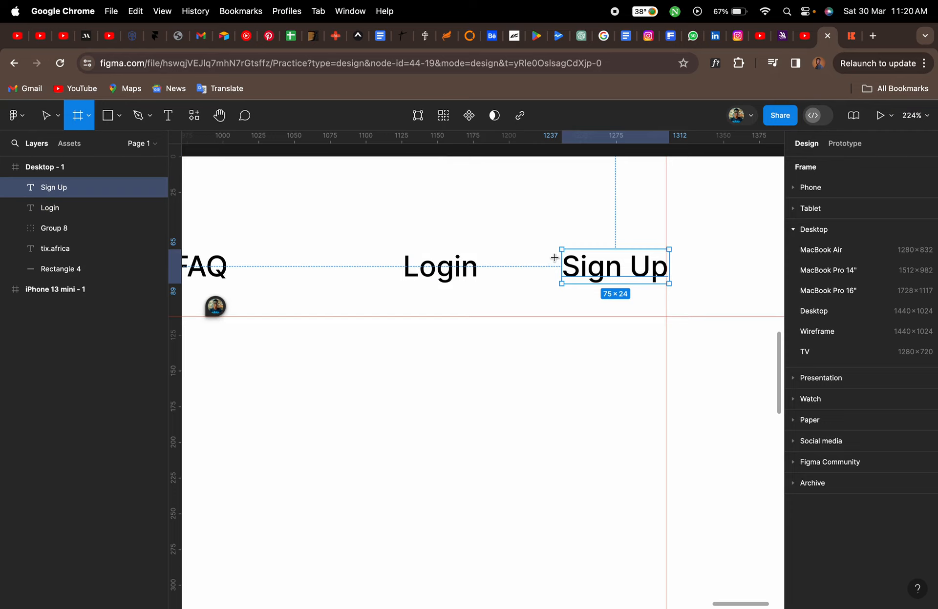
key("r")
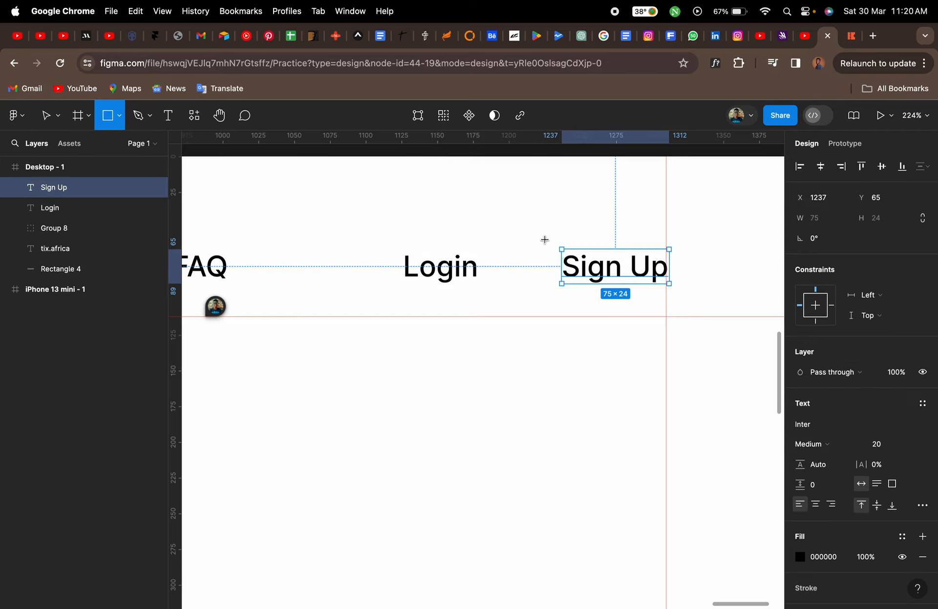
left_click_drag(544, 238, 609, 258)
left_click_drag(655, 284, 666, 295)
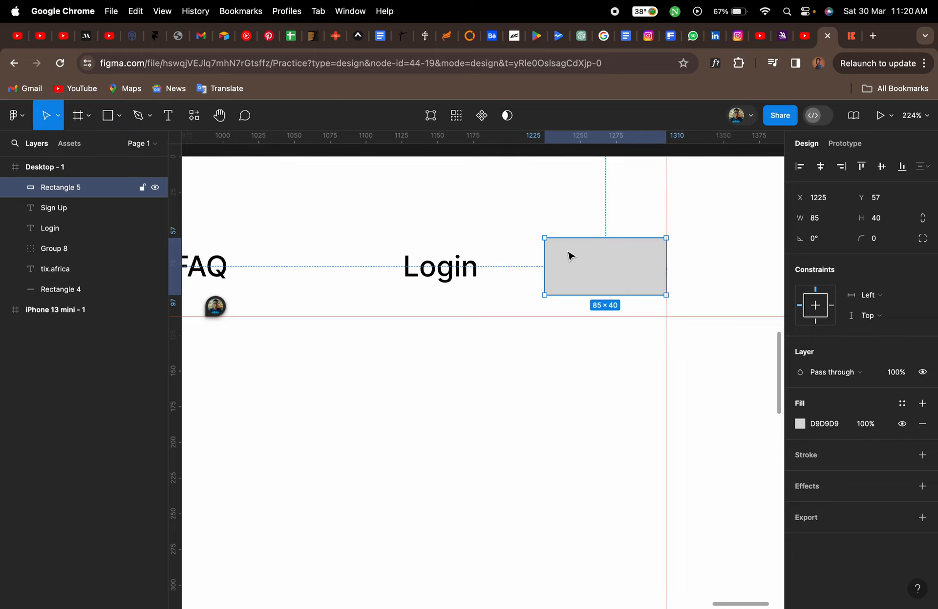
Set the button rectangle's corner radius to 5 and move it beneath the Sign Up layer
left_click(879, 239)
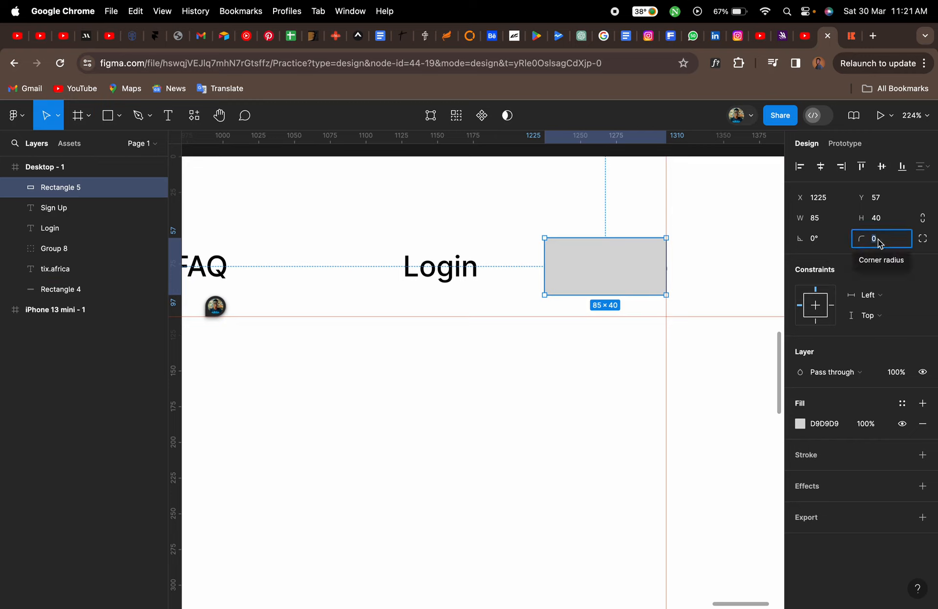
type("10")
key("Return")
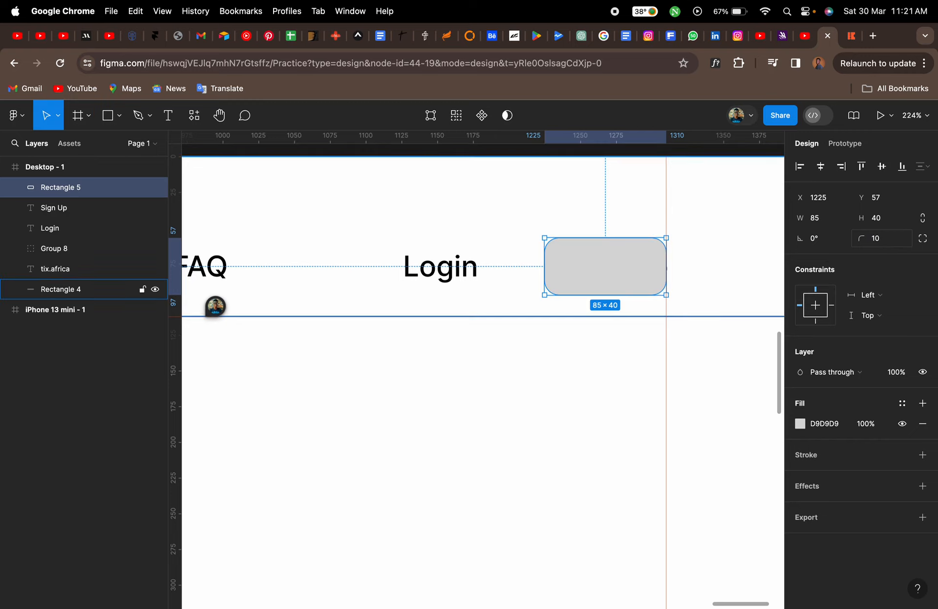
type("5")
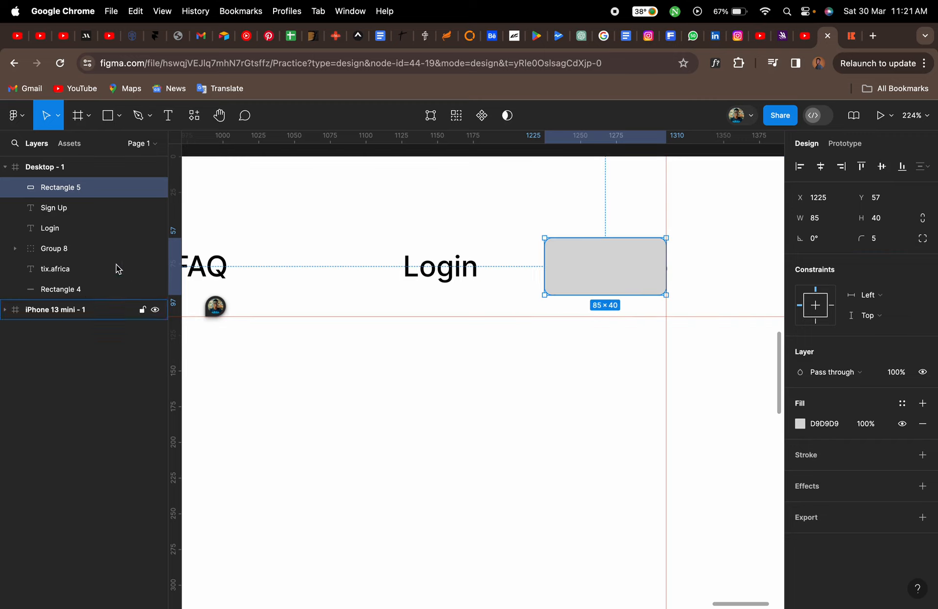
left_click_drag(74, 211, 73, 186)
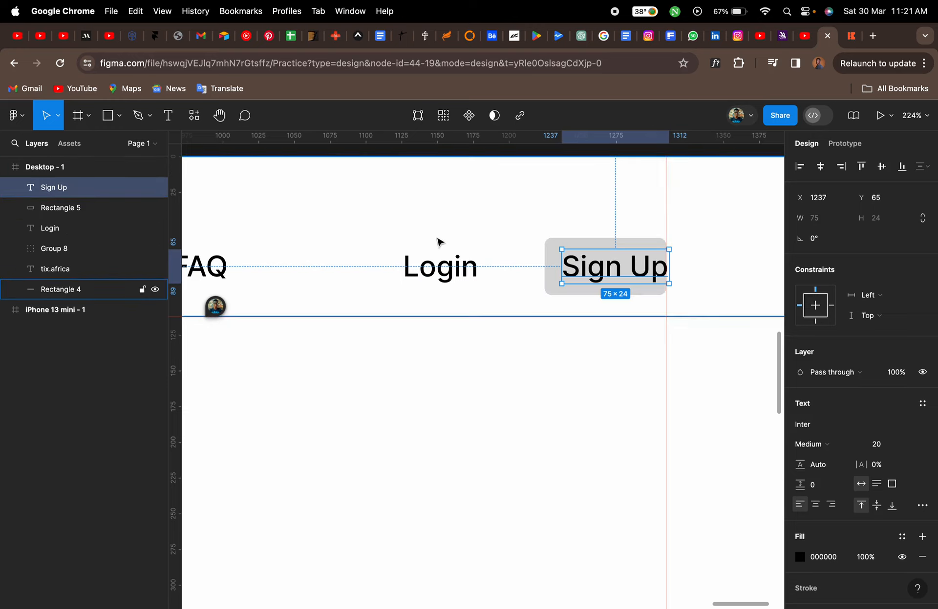
Set the font size of all six navigation labels inside the group to 17
scroll(442, 258, "down", 4)
scroll(446, 255, "left", 6)
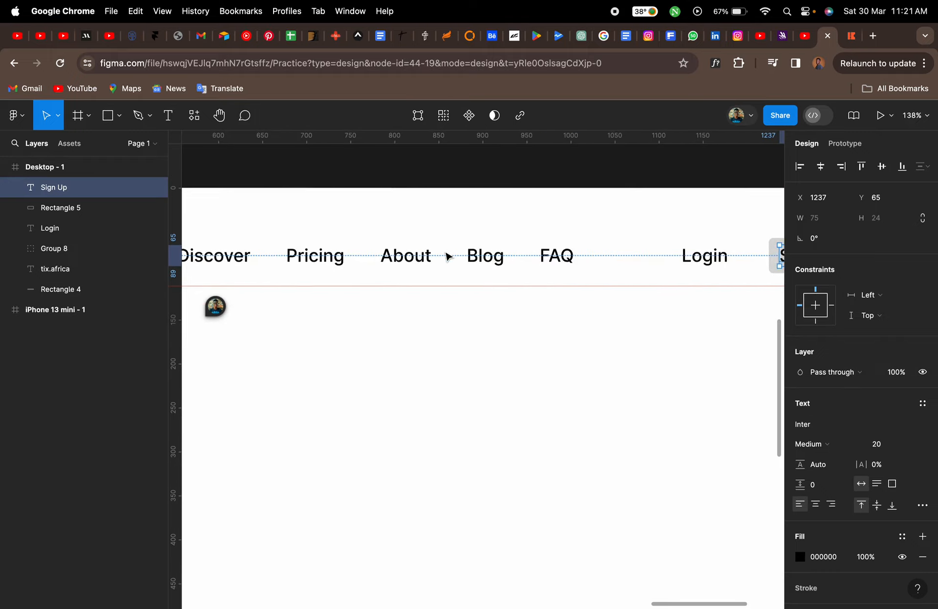
left_click(442, 264)
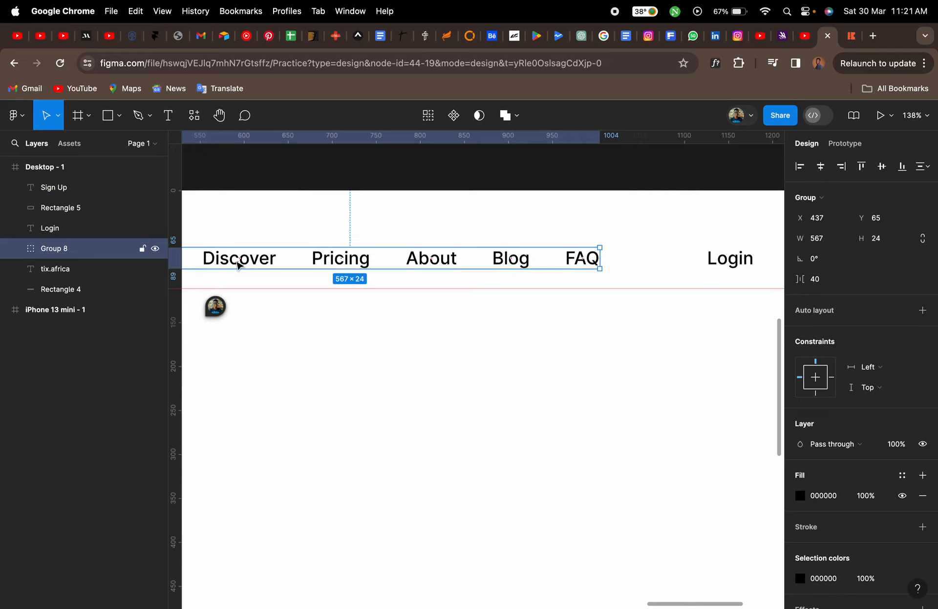
left_click(15, 249)
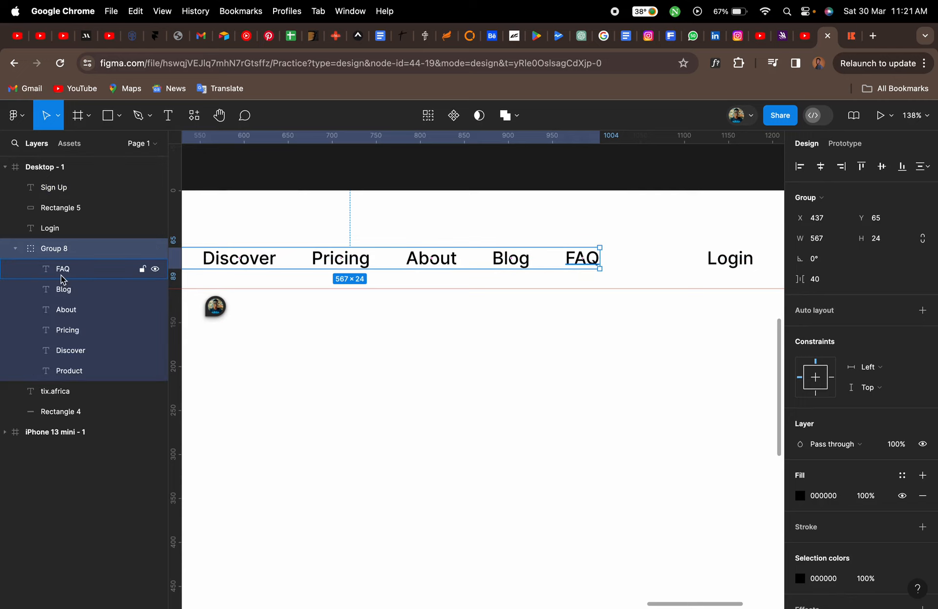
left_click(61, 277)
left_click(80, 372, "shift")
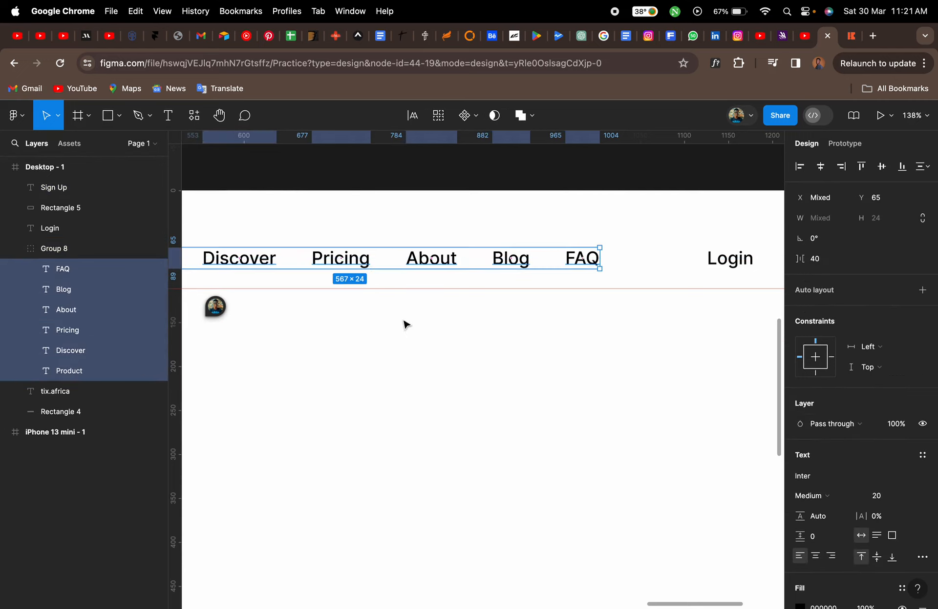
left_click(887, 498)
type("17")
key("Return")
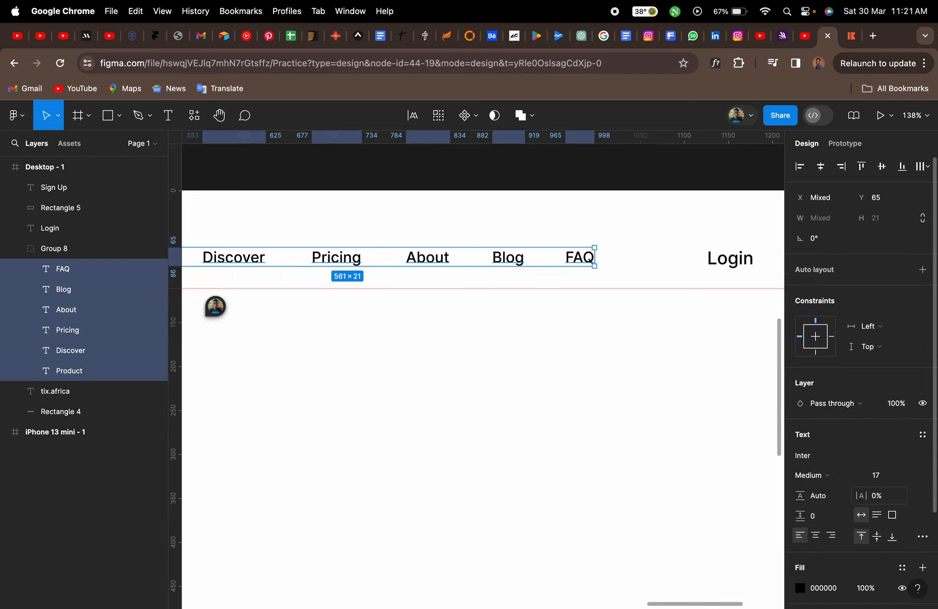
Set the font size of the selected navigation labels to 15
left_click(886, 479)
scroll(678, 419, "down", 5)
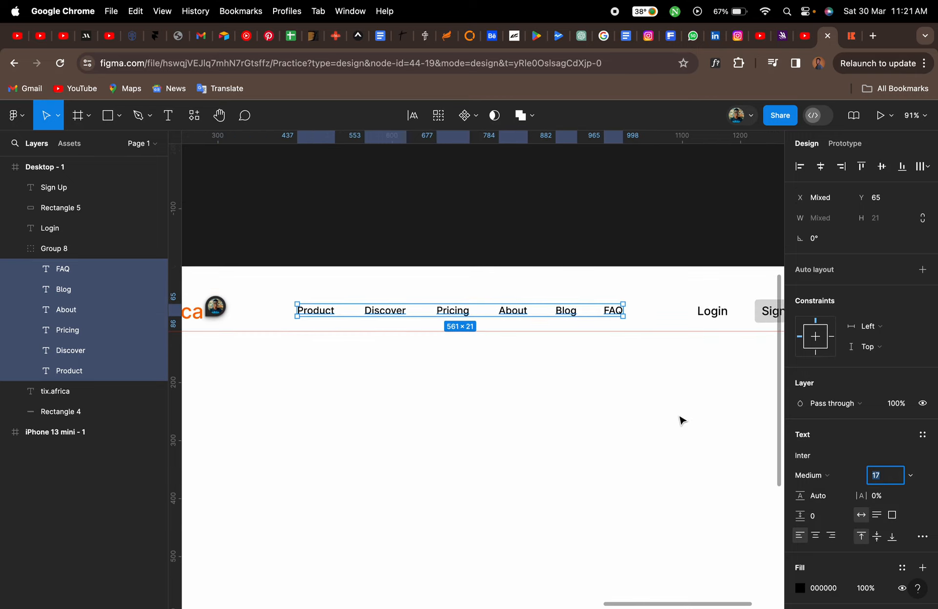
type("15")
key("Return")
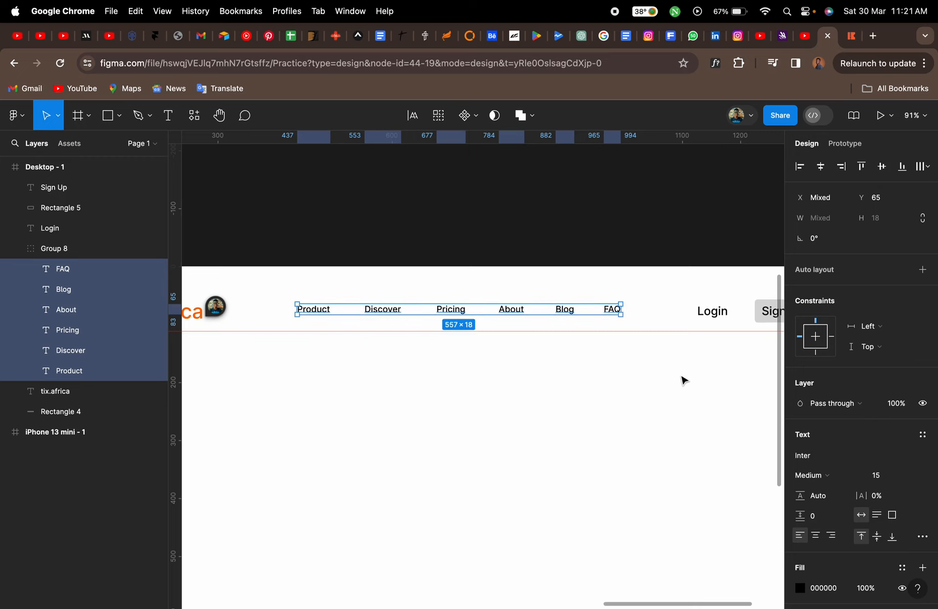
Select the Login and Sign Up labels together and set their font size to 15
scroll(681, 378, "right", 3)
left_click(659, 316)
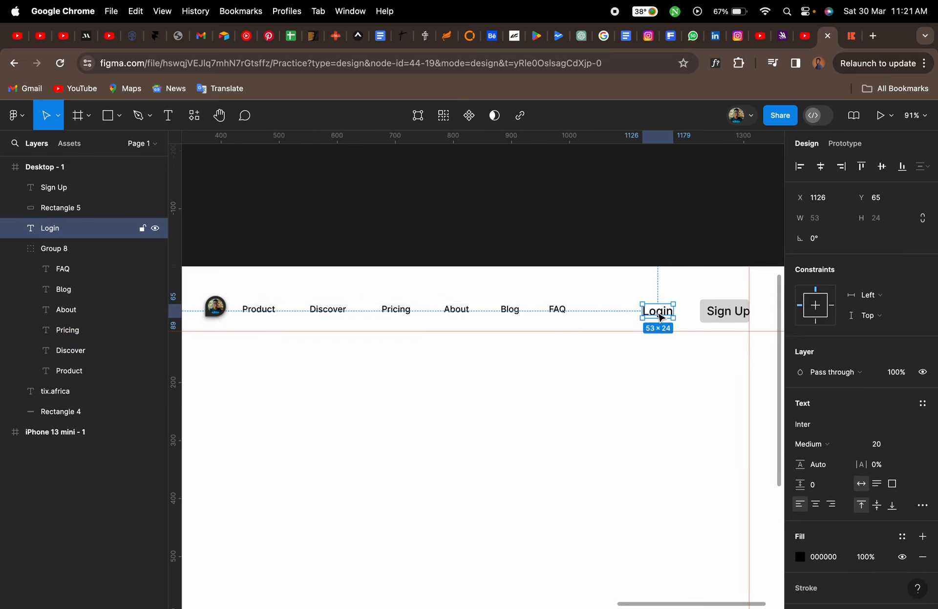
left_click(726, 314, "shift")
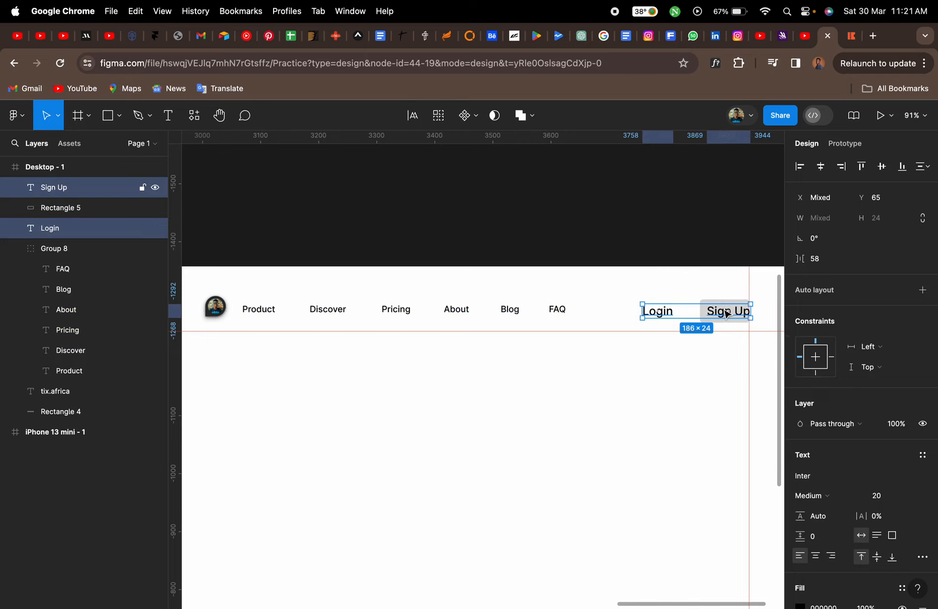
left_click(884, 503)
type("15")
key("Return")
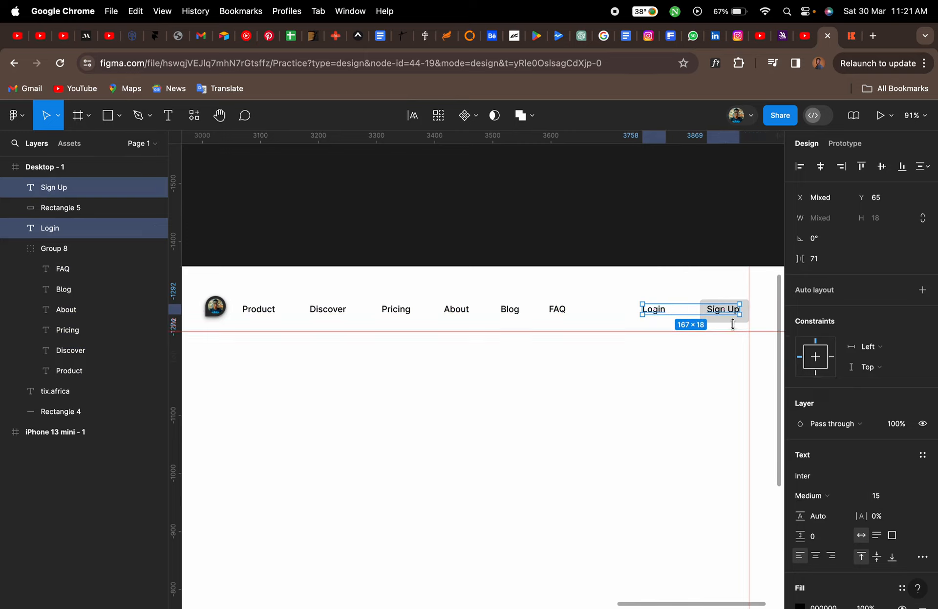
Fill the Sign Up button rectangle with the orange document colour FF6B00
scroll(729, 318, "up", 5)
scroll(733, 322, "right", 1)
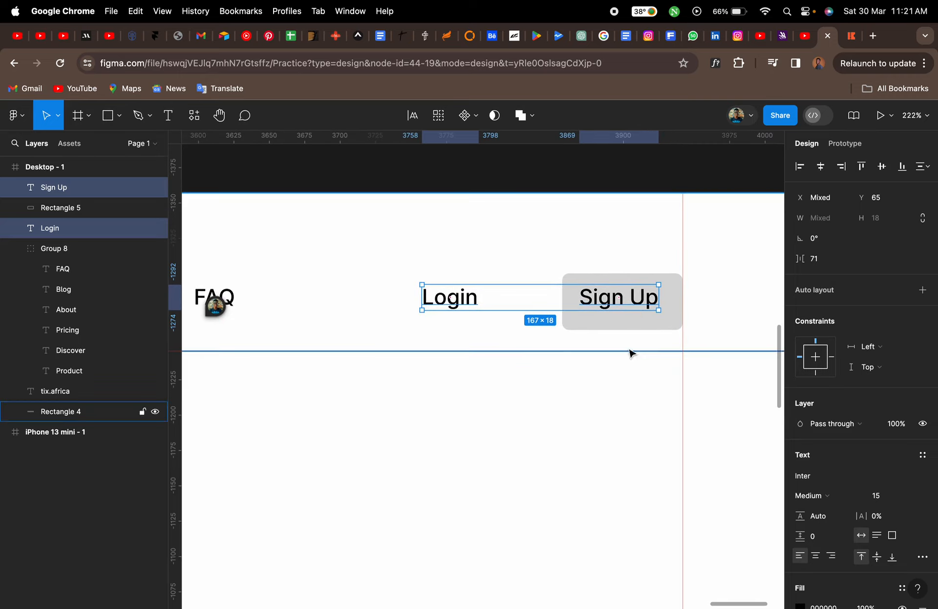
left_click(477, 325)
left_click(467, 306)
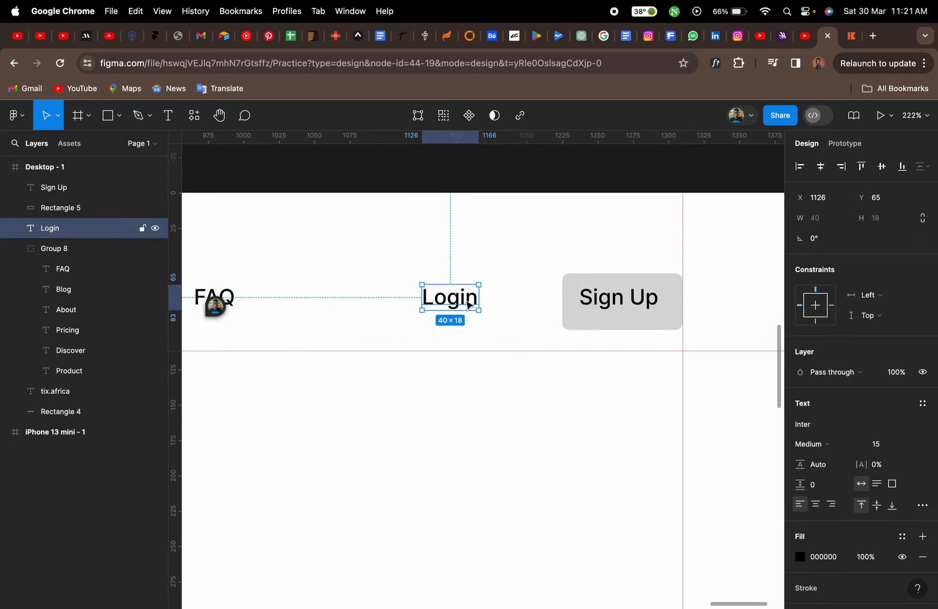
left_click(633, 306)
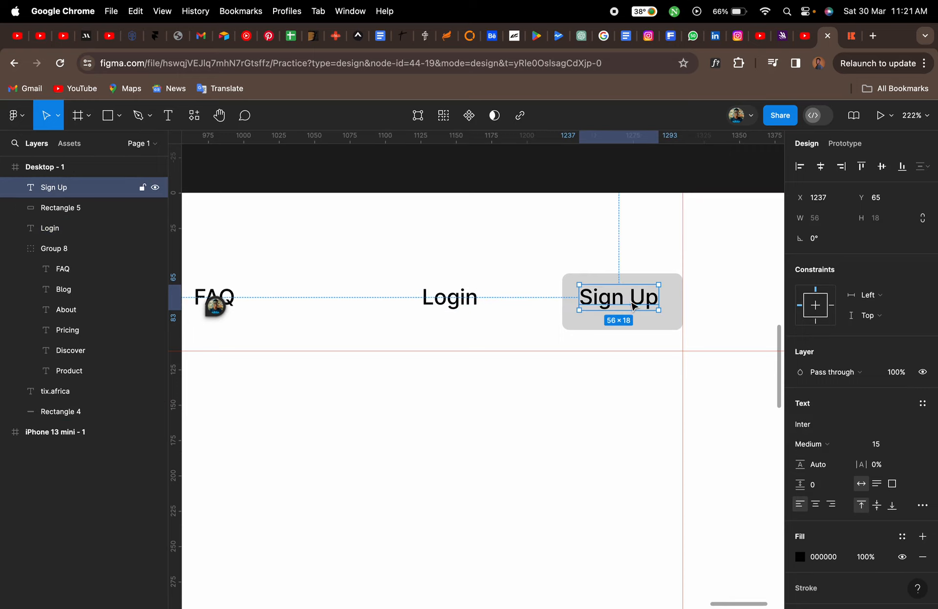
left_click(665, 327)
left_click_drag(663, 323, 659, 320)
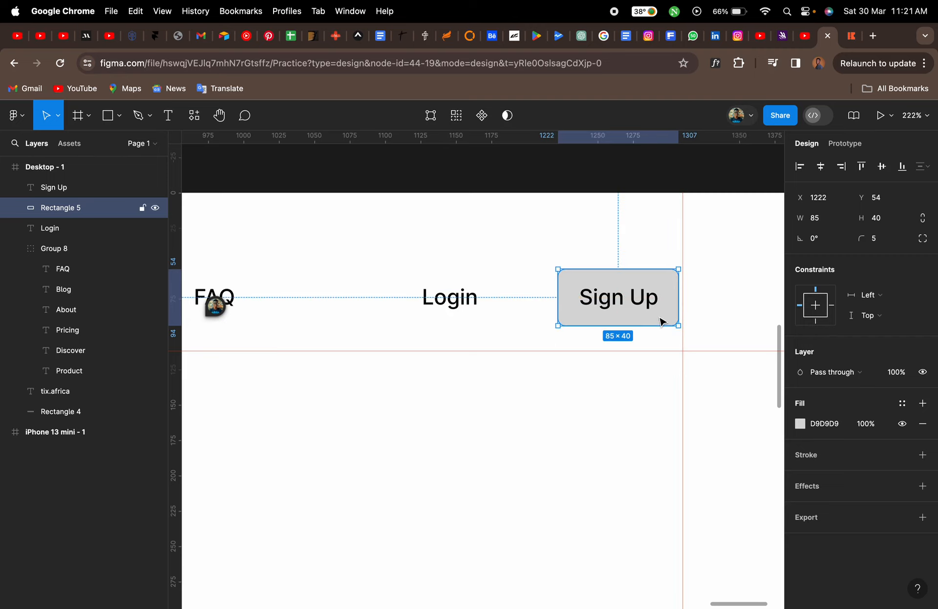
left_click(15, 248)
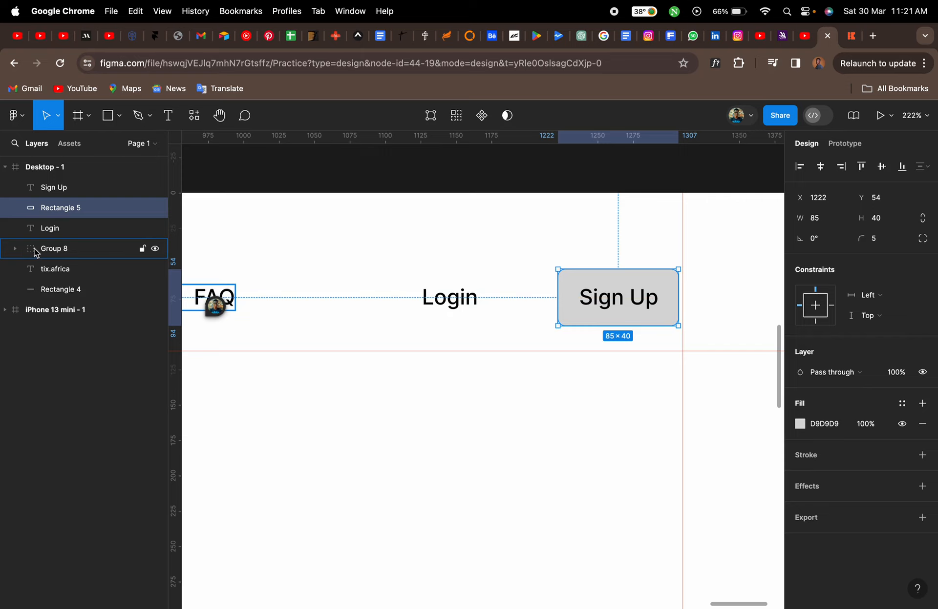
left_click(800, 425)
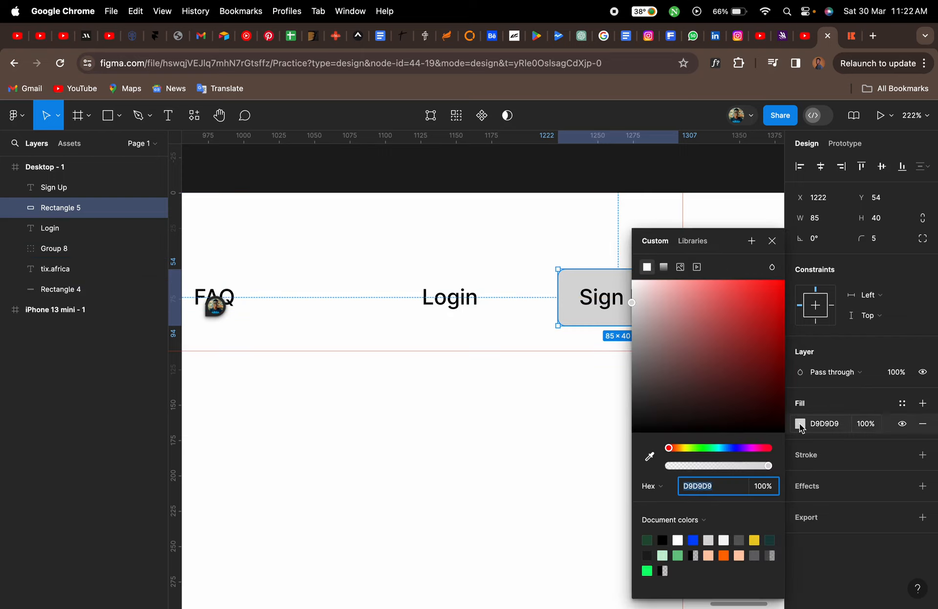
left_click(724, 556)
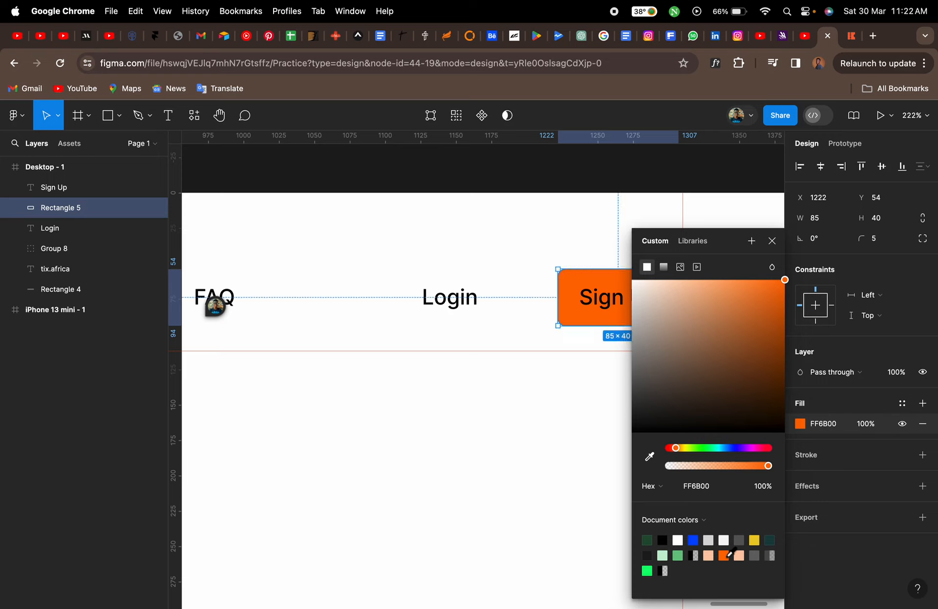
left_click(772, 241)
Change the Sign Up label's text colour to white FFFFFF
left_click(644, 298)
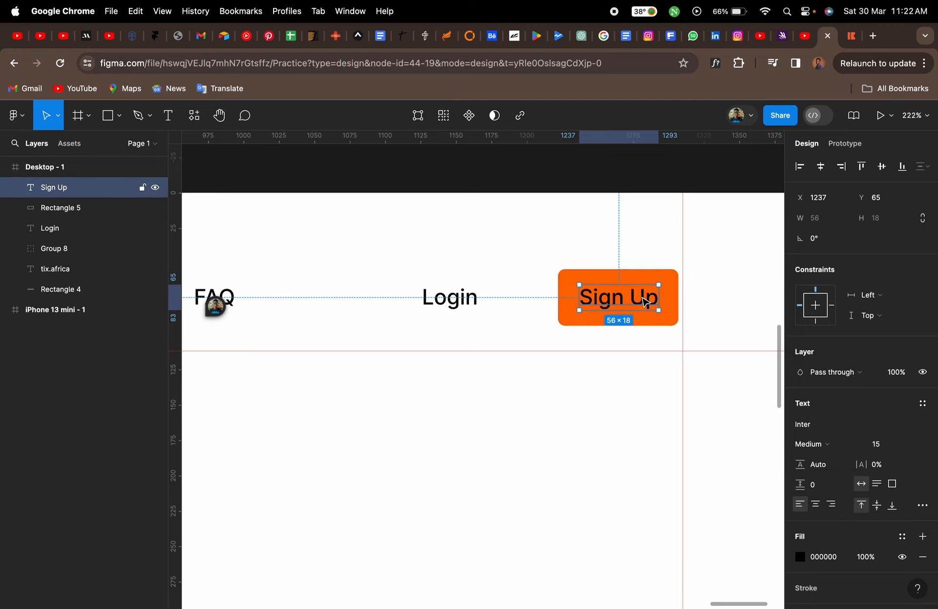
scroll(797, 425, "down", 4)
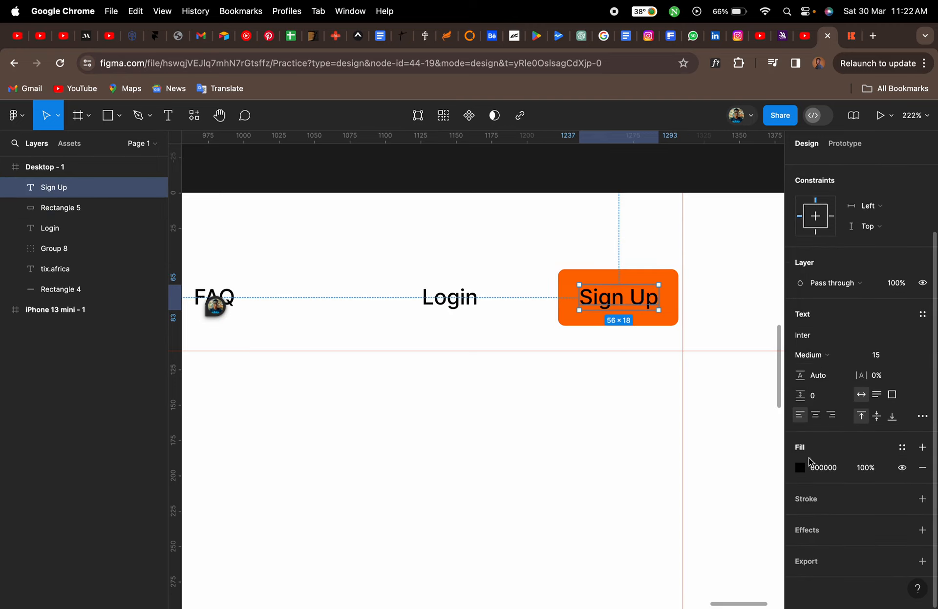
left_click(800, 469)
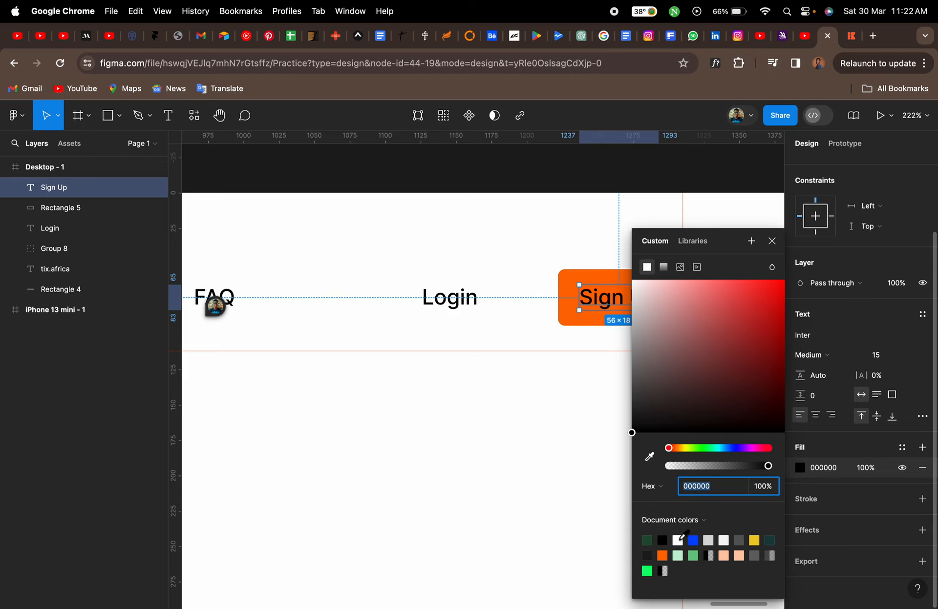
left_click(678, 541)
left_click(772, 241)
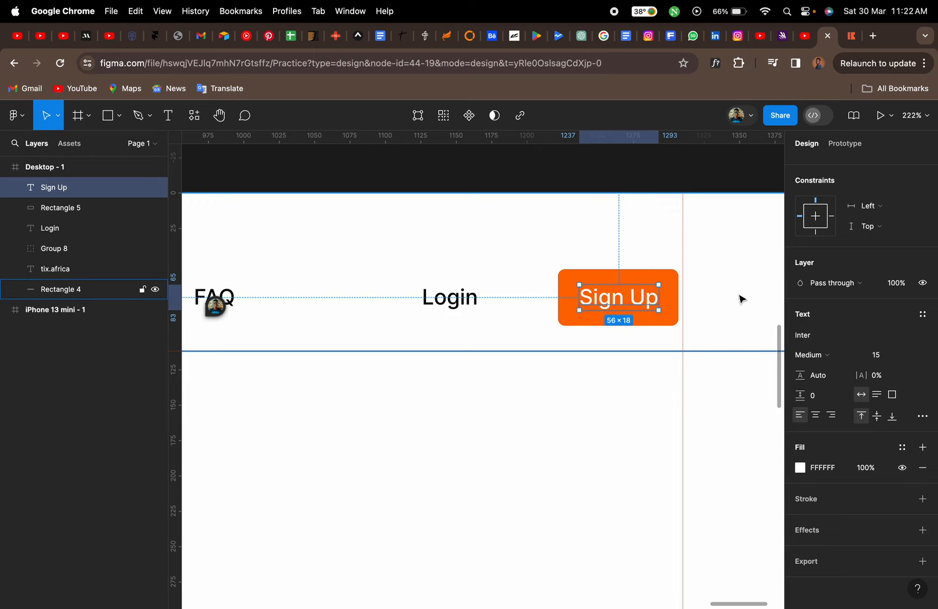
Select the Sign Up label together with its orange button rectangle
left_click(741, 299)
left_click(654, 299)
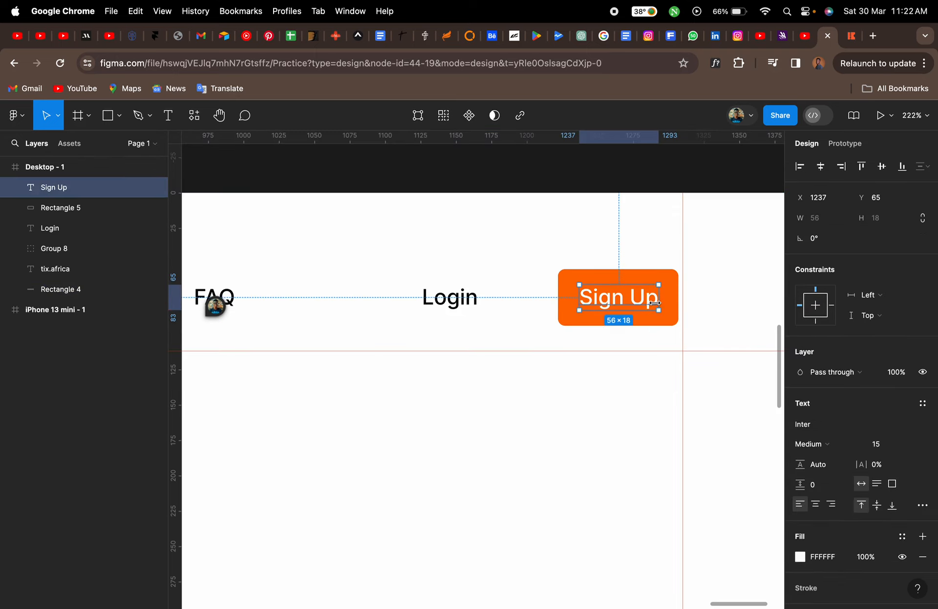
left_click(673, 299, "shift")
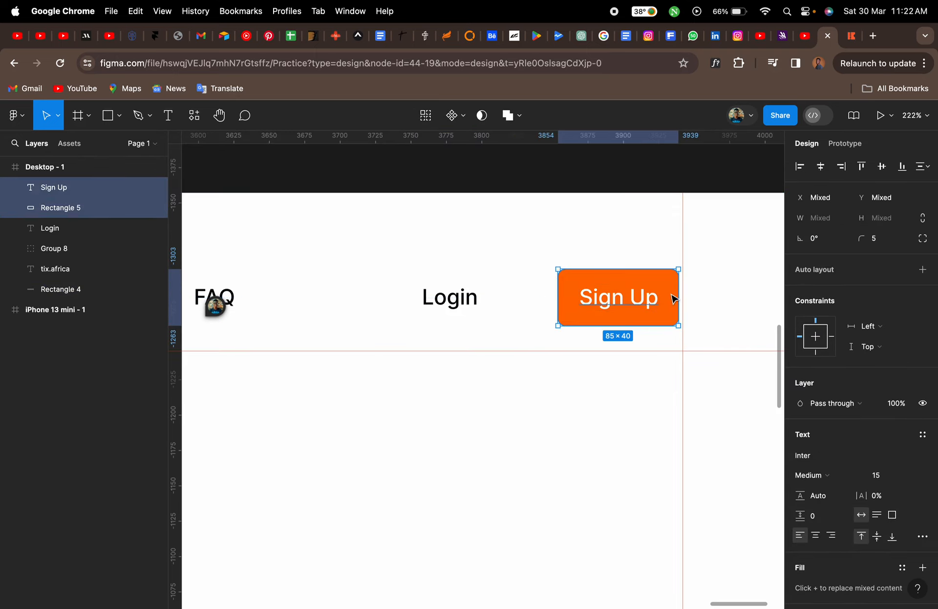
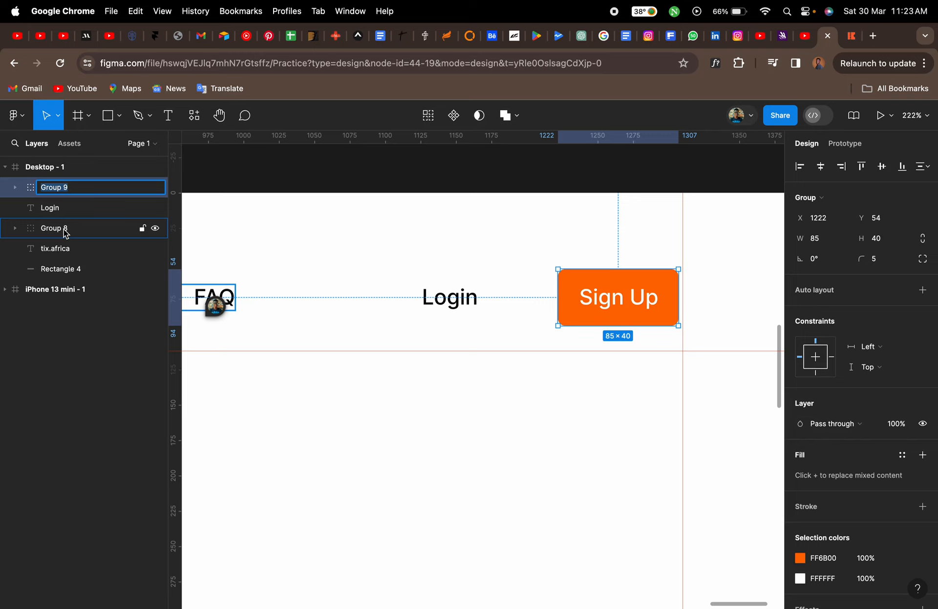
Rename the Sign Up button group as signup_btn
type("signup_btn")
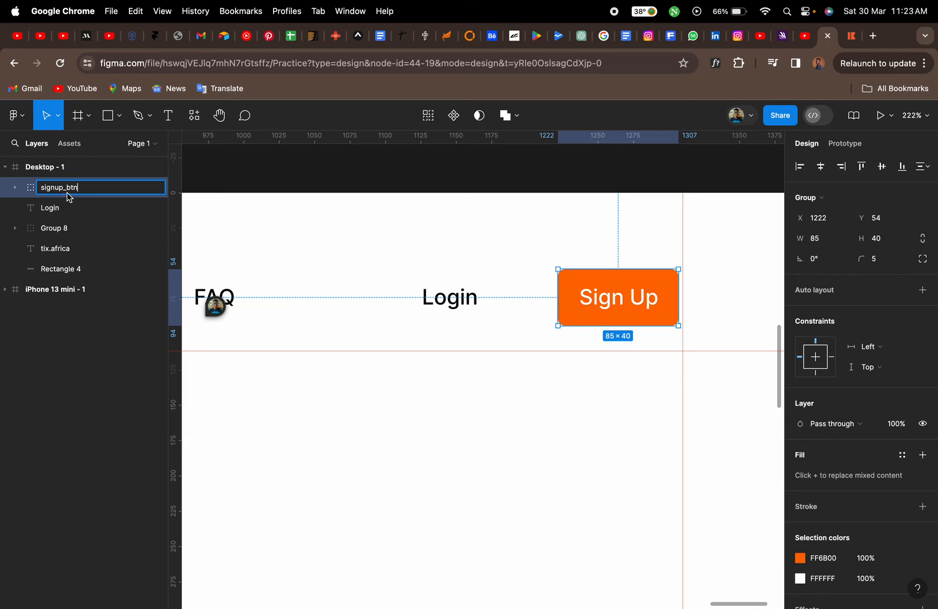
key("Return")
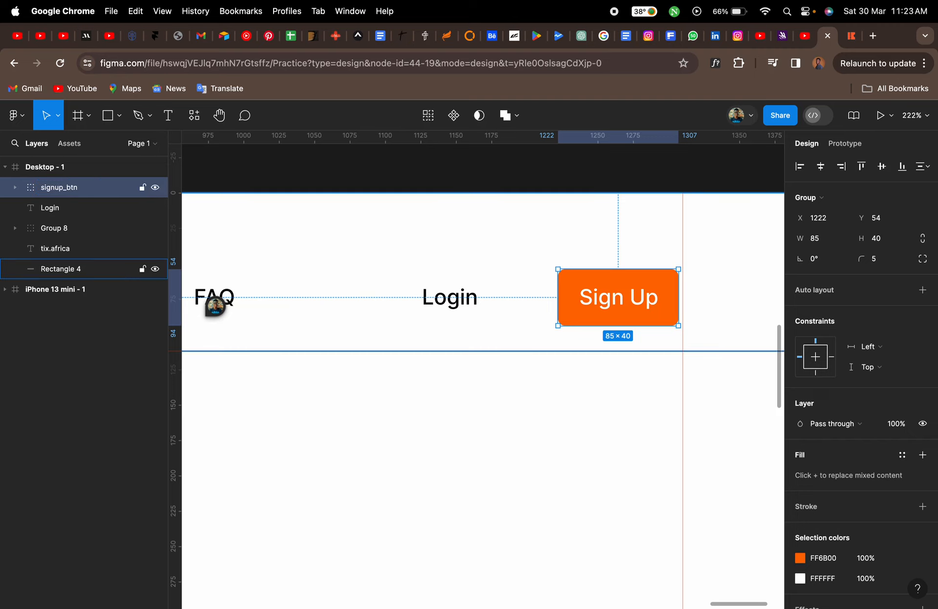
left_click(414, 246)
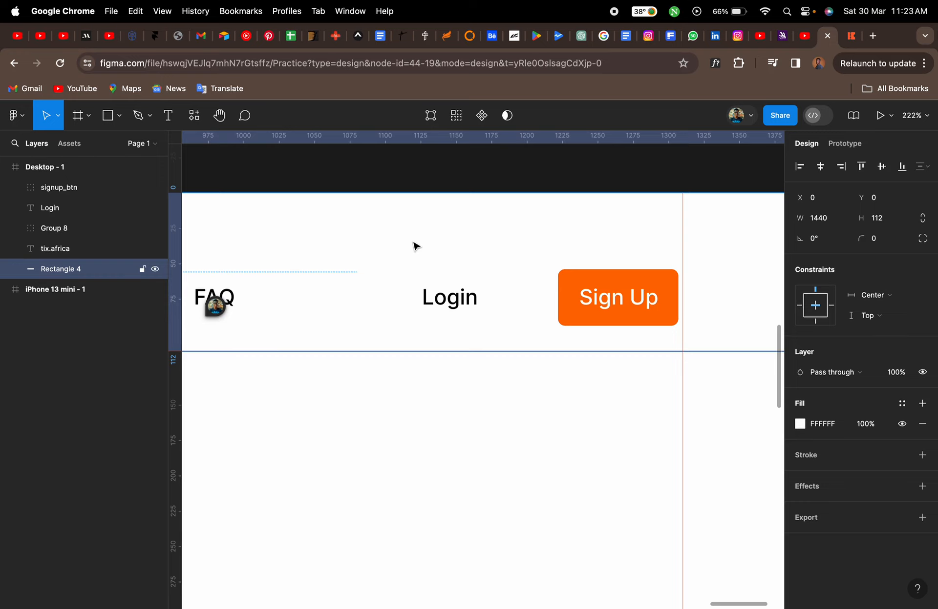
Select the tix.africa logo, navigation links group, Login and signup_btn, and align their vertical centres
scroll(415, 245, "down", 5)
left_click(436, 272)
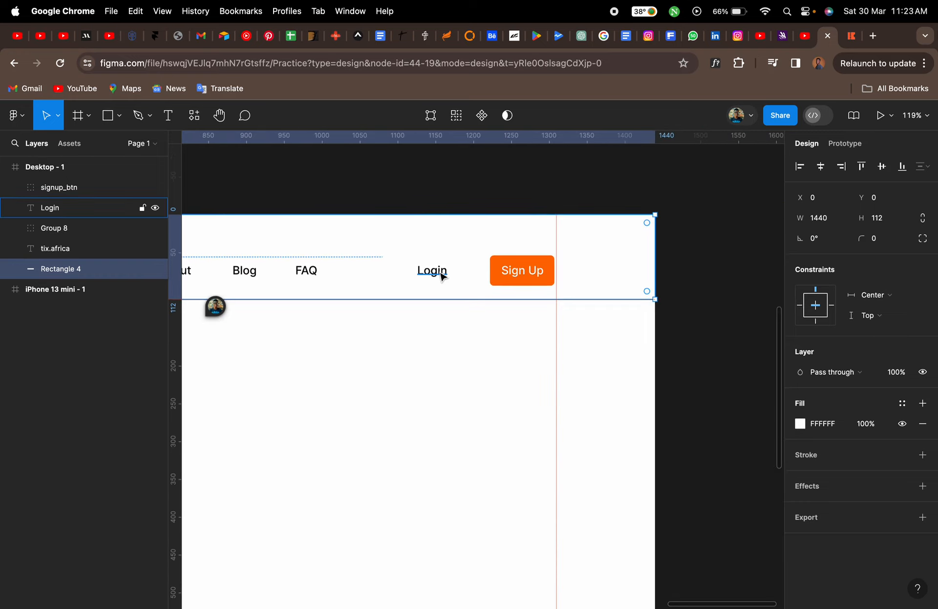
left_click(495, 279, "shift")
scroll(498, 278, "left", 10)
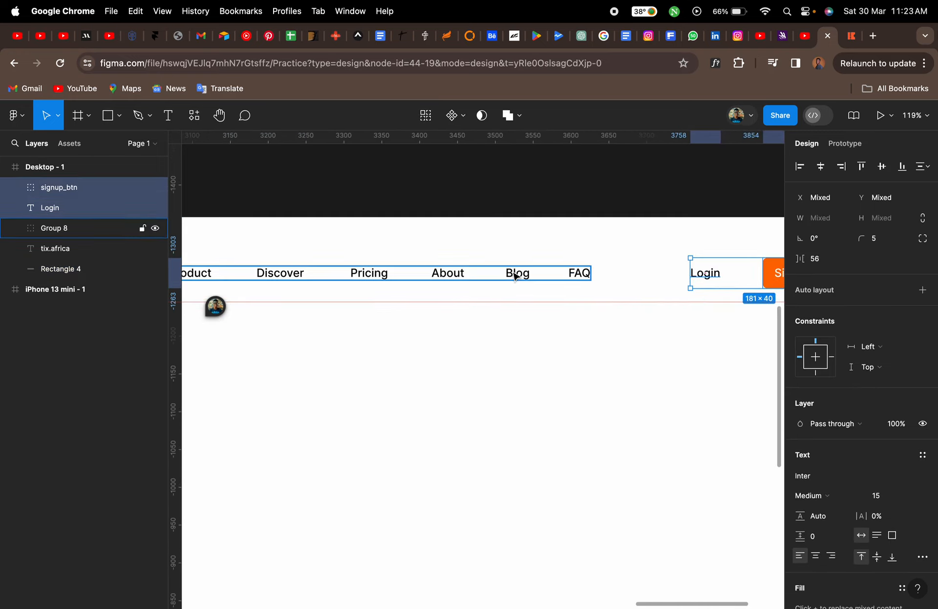
left_click(515, 276, "shift")
scroll(516, 274, "left", 8)
left_click(434, 289, "shift")
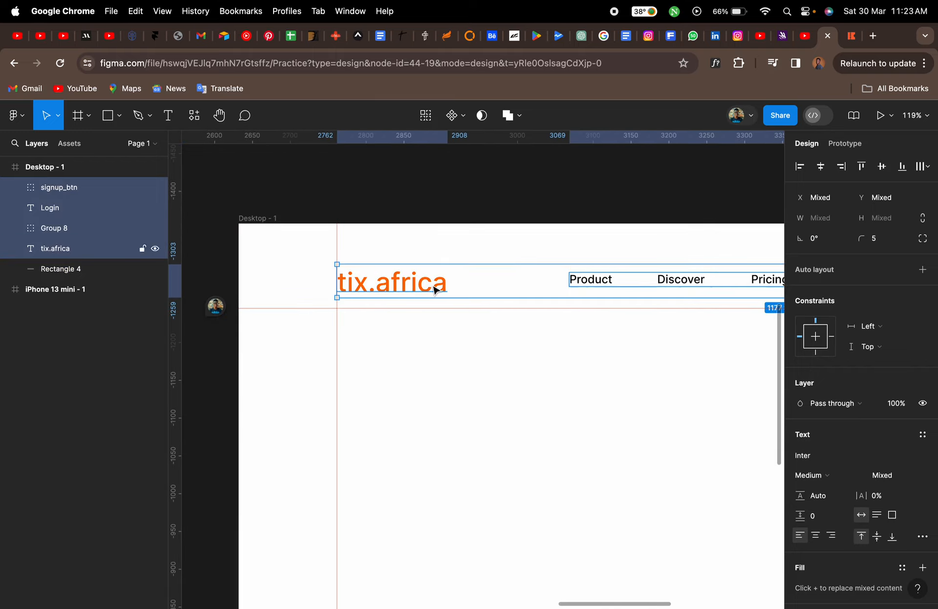
scroll(434, 290, "right", 12)
scroll(433, 290, "right", 2)
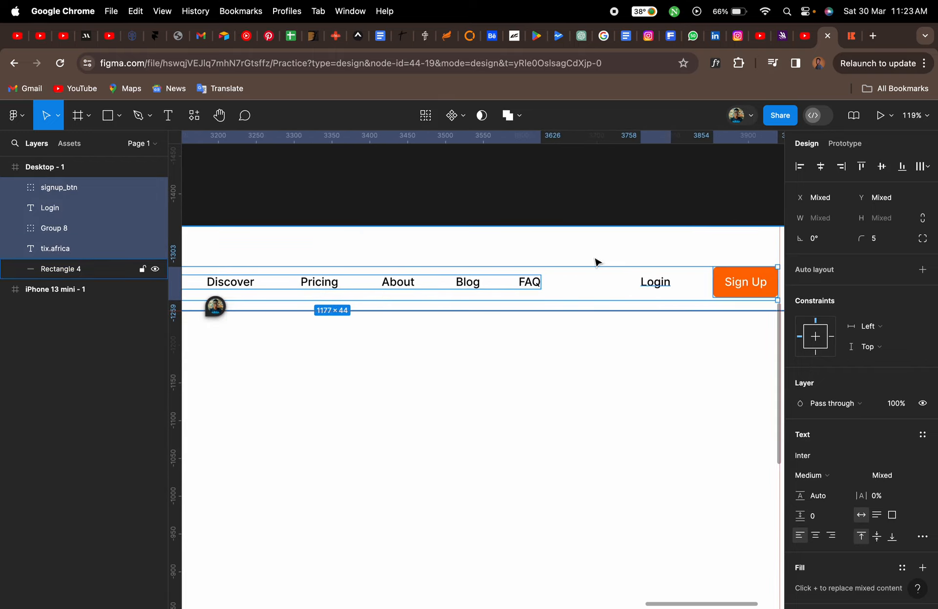
left_click(883, 169)
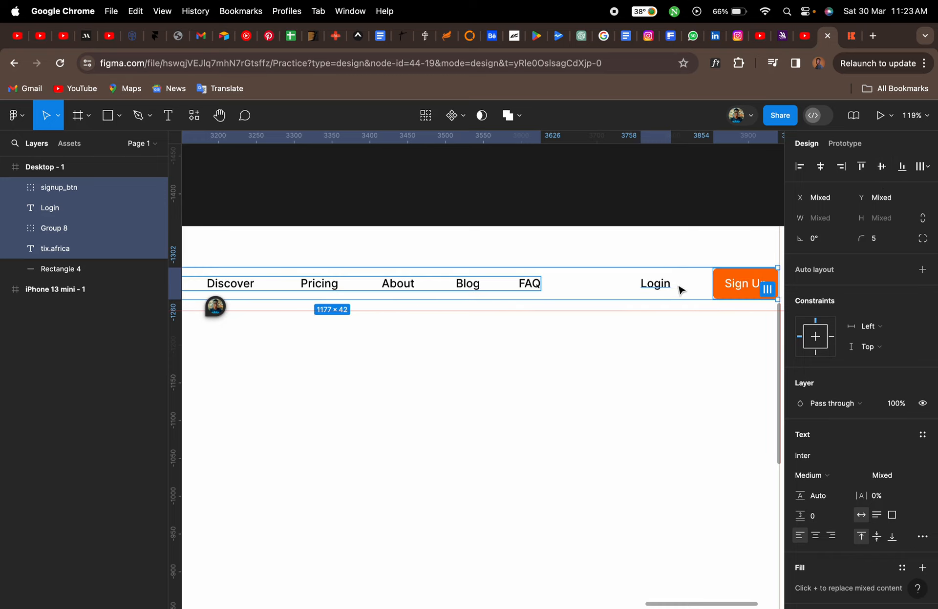
left_click(883, 167)
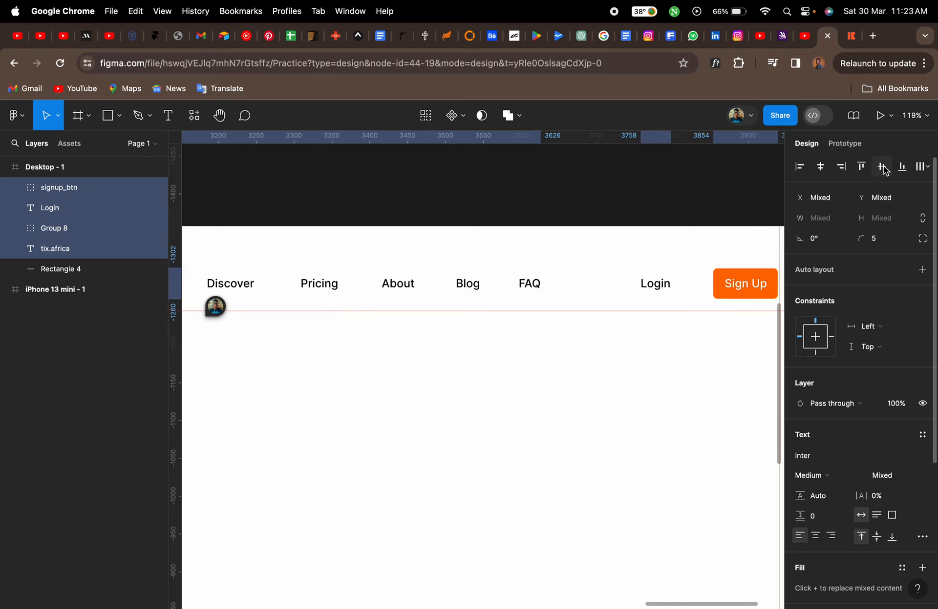
Group all header layers including the background rectangle and name the group nav_bar
left_click(631, 436)
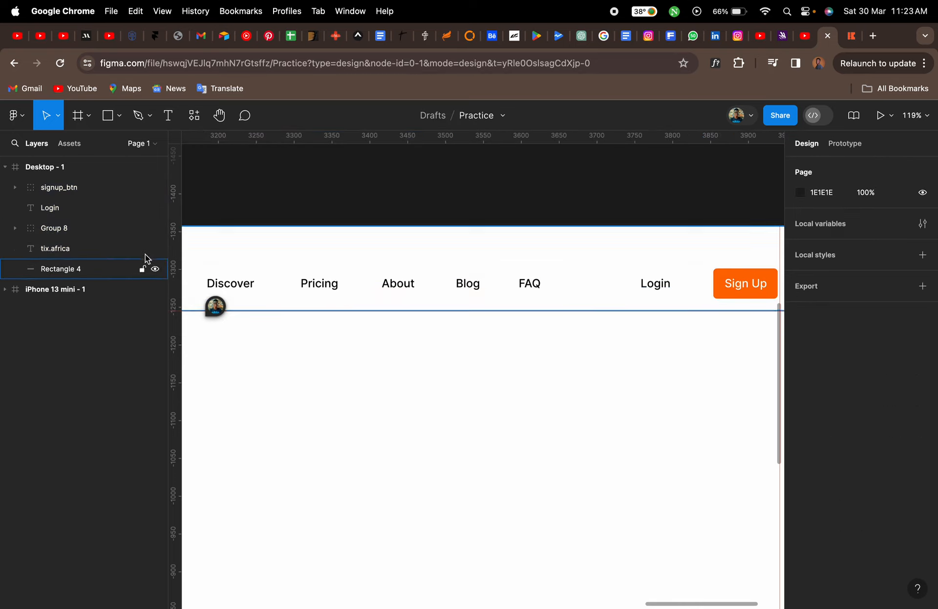
left_click(77, 194)
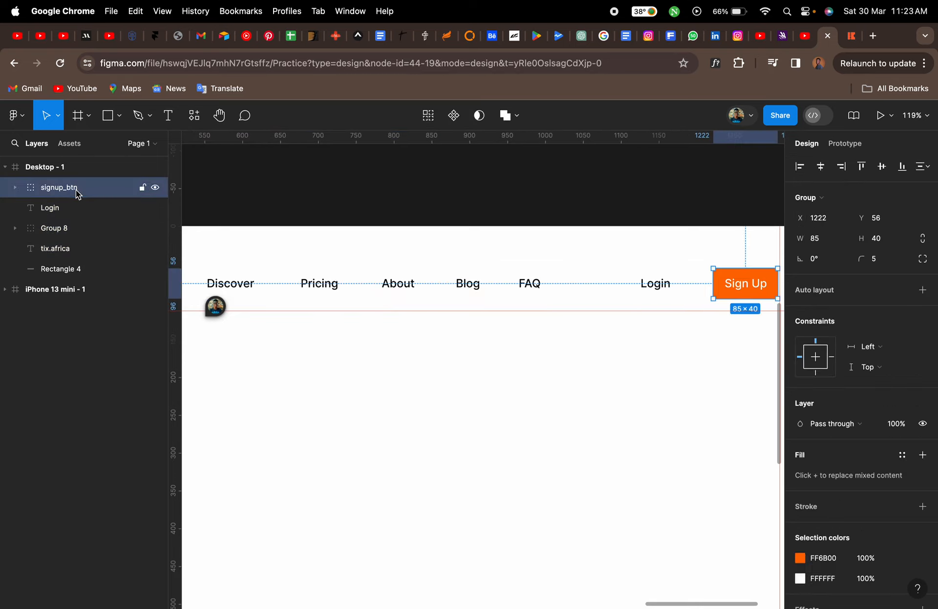
left_click(73, 274, "shift")
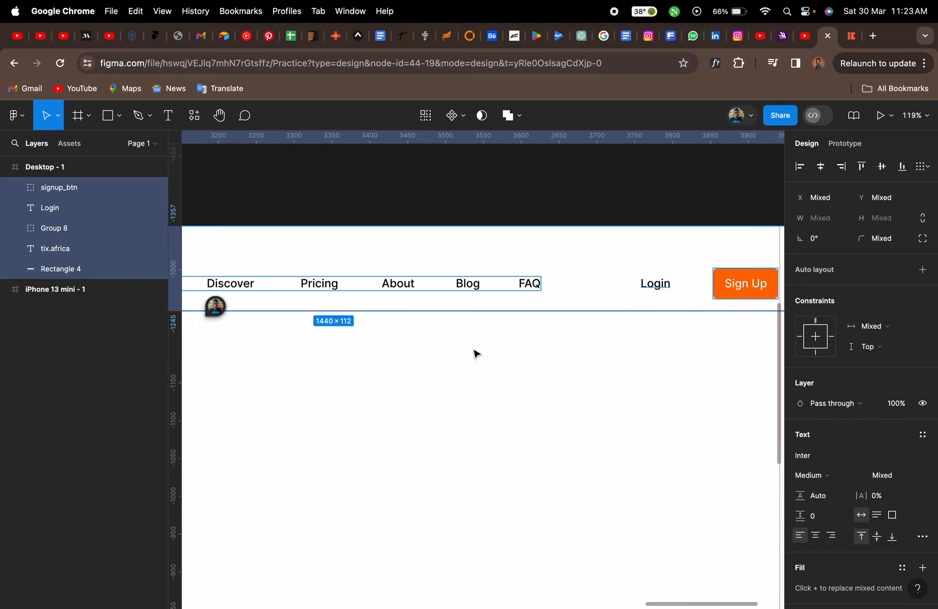
scroll(474, 353, "down", 5)
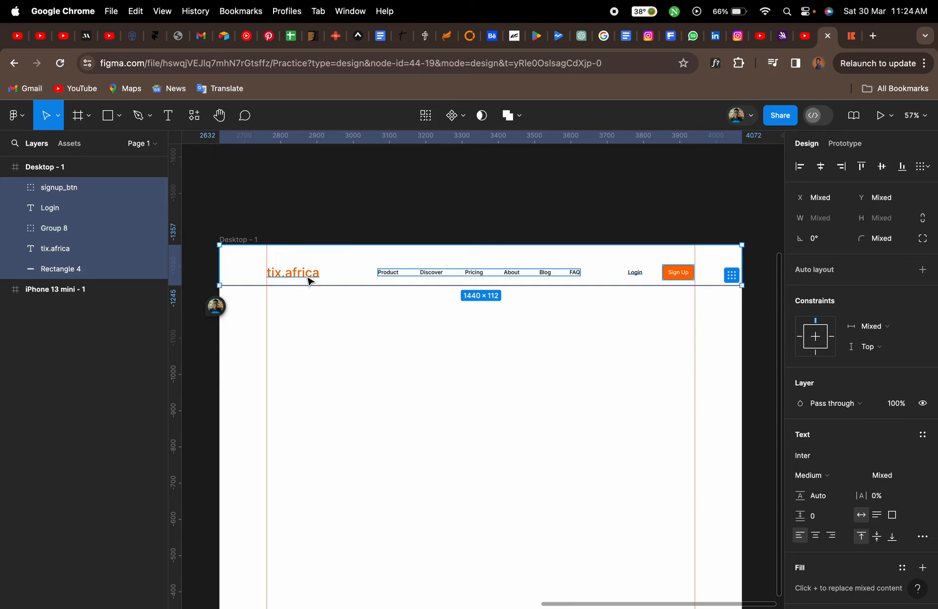
key("super+g")
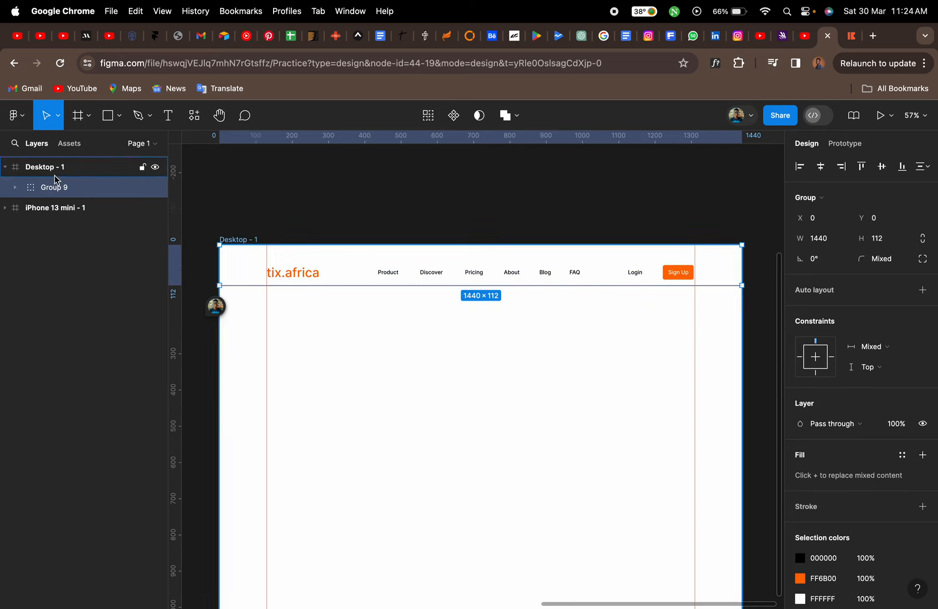
double_click(60, 190)
type("nav_bar")
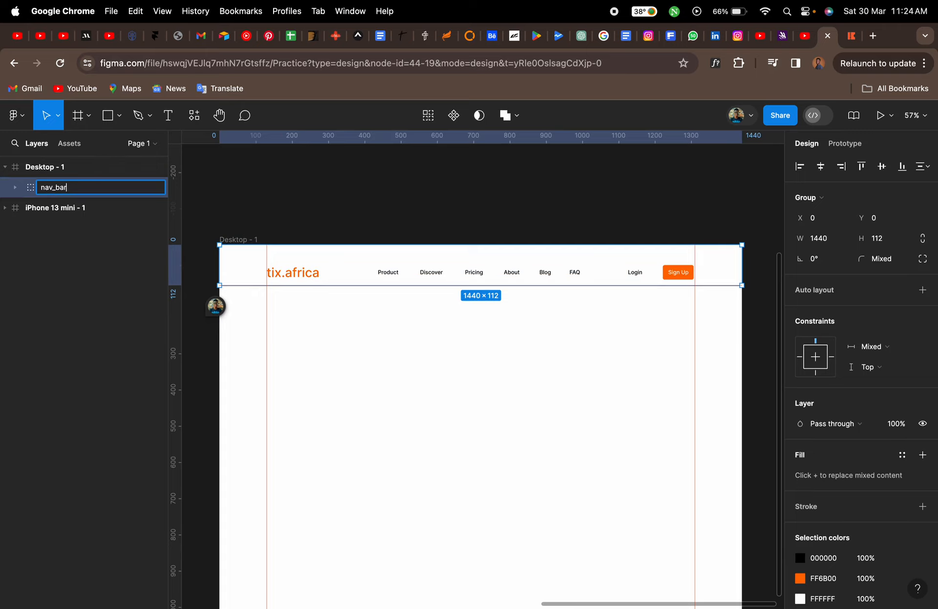
key("Return")
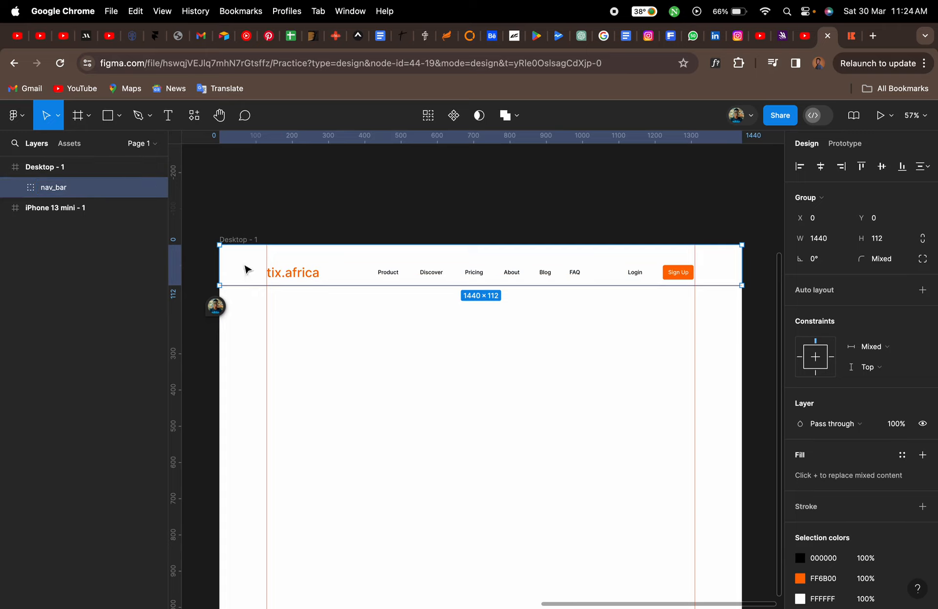
Examine the hero section and New feature badge on the tix.africa reference site
left_click(433, 360)
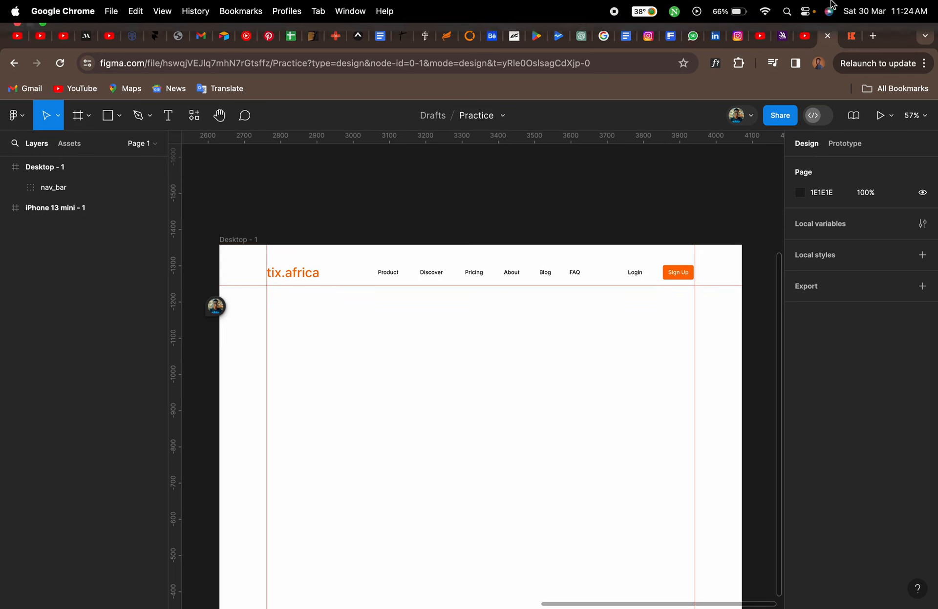
left_click(854, 41)
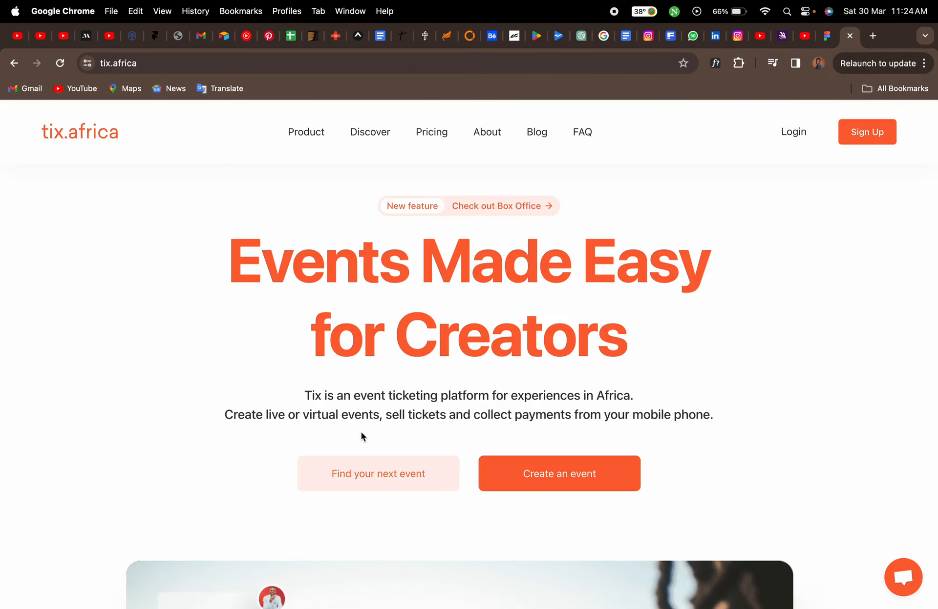
scroll(194, 450, "down", 5)
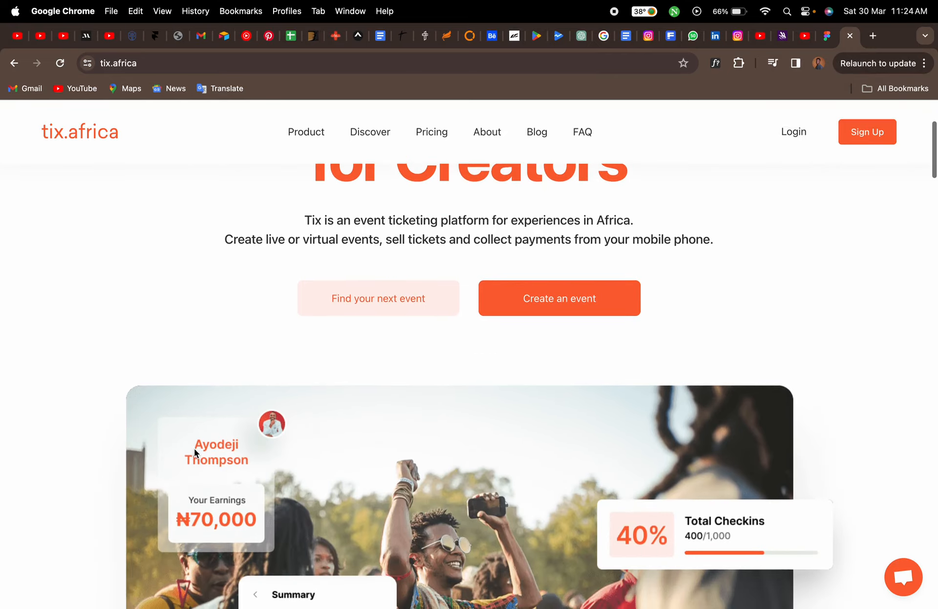
scroll(214, 306, "up", 5)
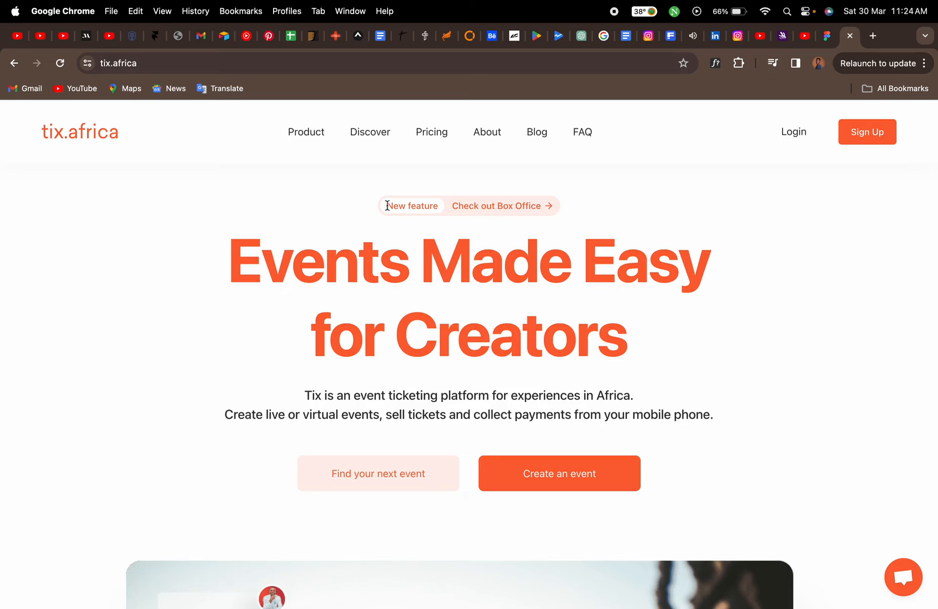
left_click_drag(388, 207, 439, 210)
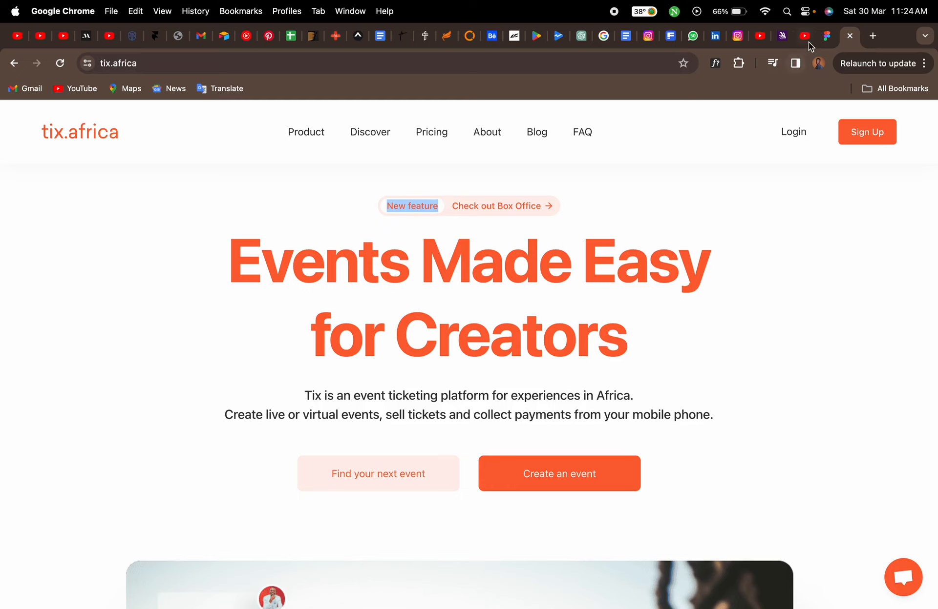
left_click(826, 35)
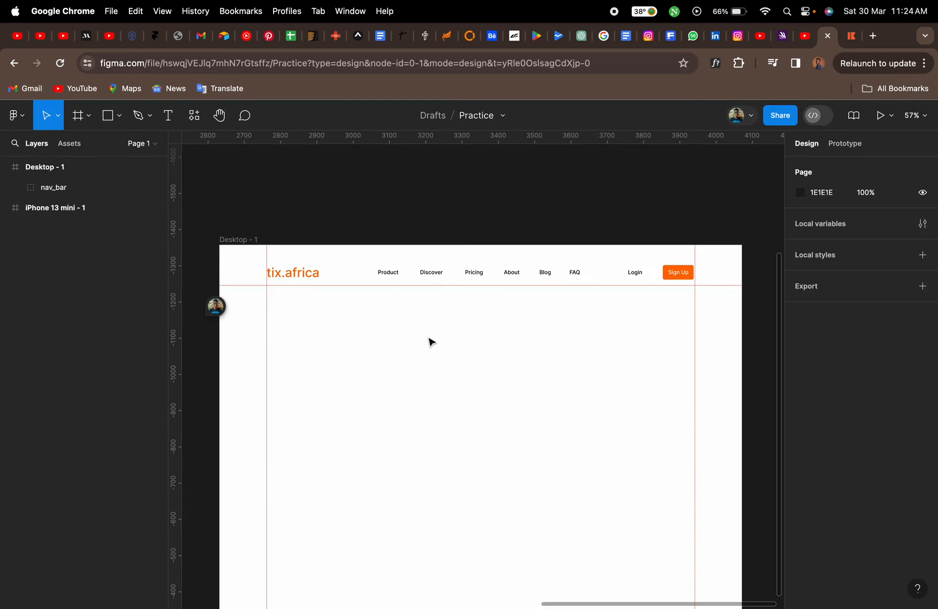
Draw a rectangle about 344 × 41 below the header in the desktop frame
scroll(430, 342, "up", 5)
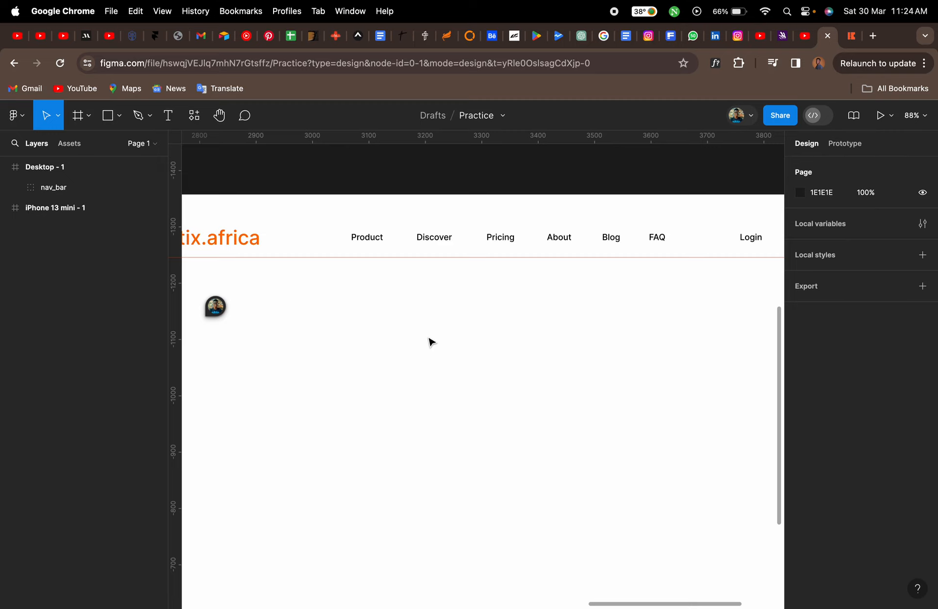
key("r")
left_click(427, 307)
left_click_drag(427, 308, 601, 327)
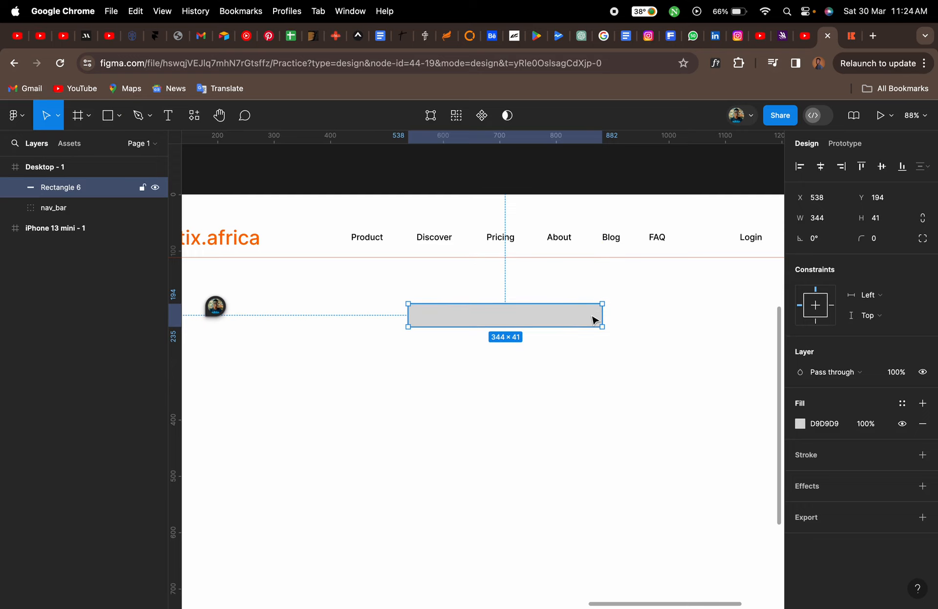
scroll(594, 318, "up", 5)
scroll(619, 304, "up", 4)
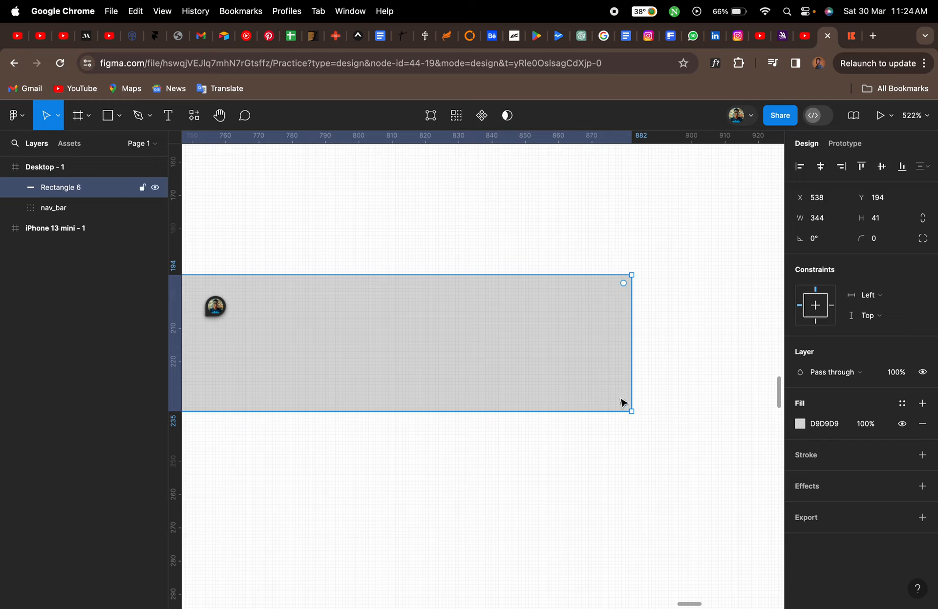
left_click_drag(624, 283, 500, 318)
scroll(621, 341, "down", 5)
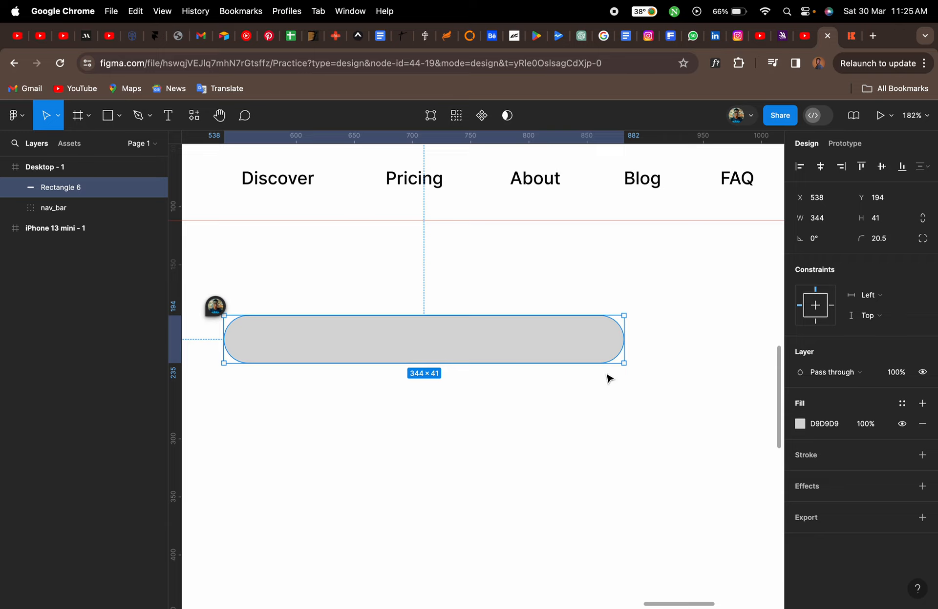
key("super+z")
Round the rectangle's corners fully to a 20.5 radius, making a pill shape
left_click(675, 405)
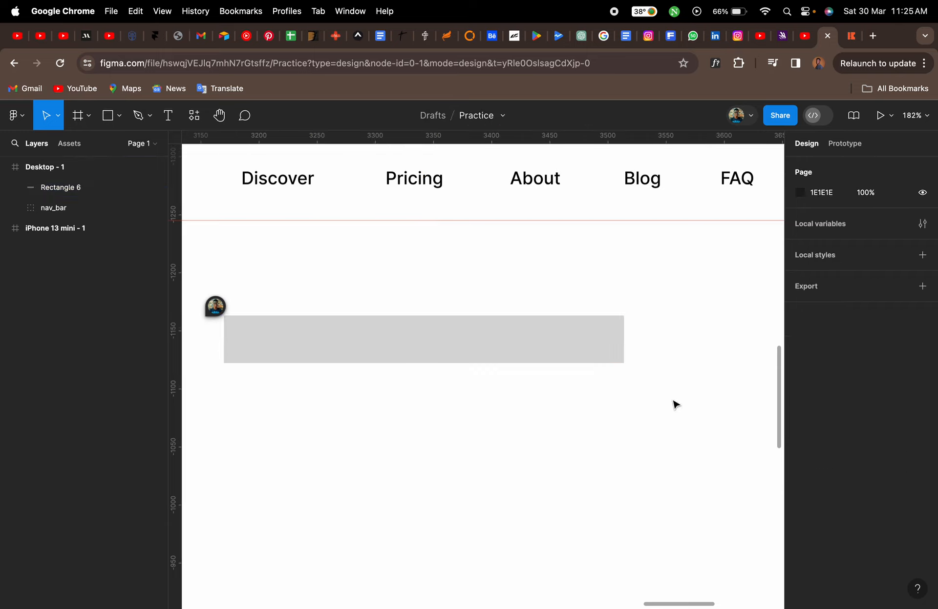
left_click(588, 351)
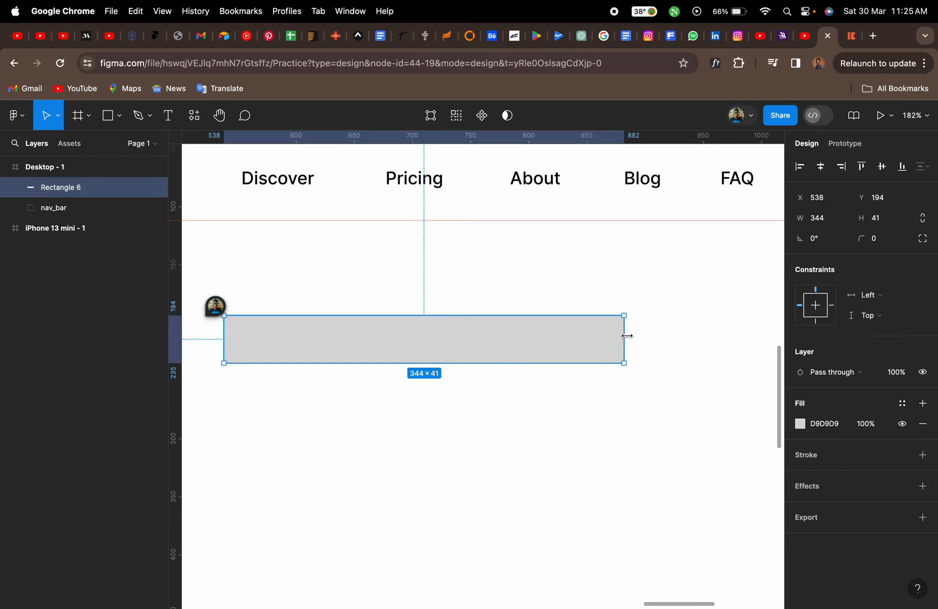
scroll(616, 335, "up", 5)
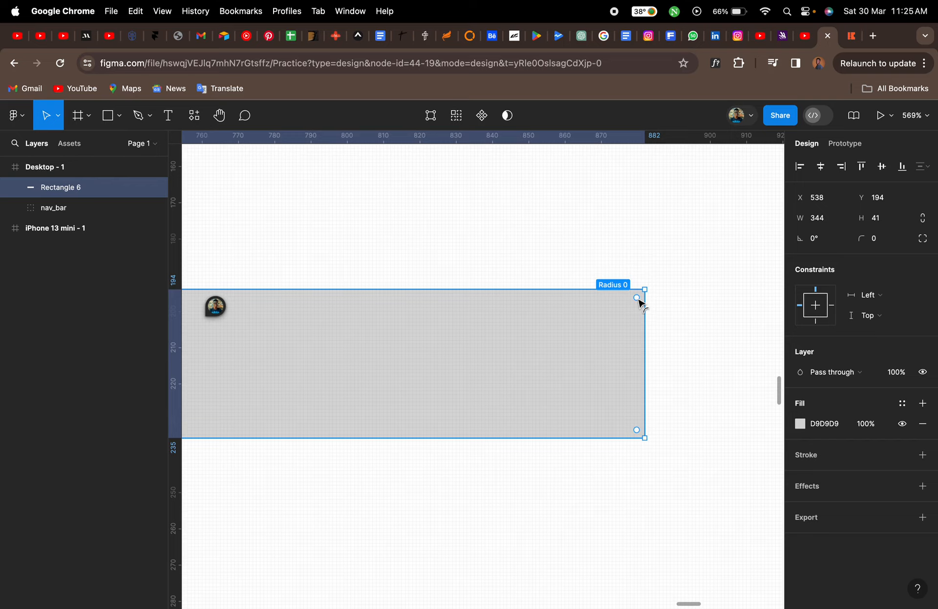
left_click_drag(637, 299, 561, 371)
scroll(562, 371, "down", 10)
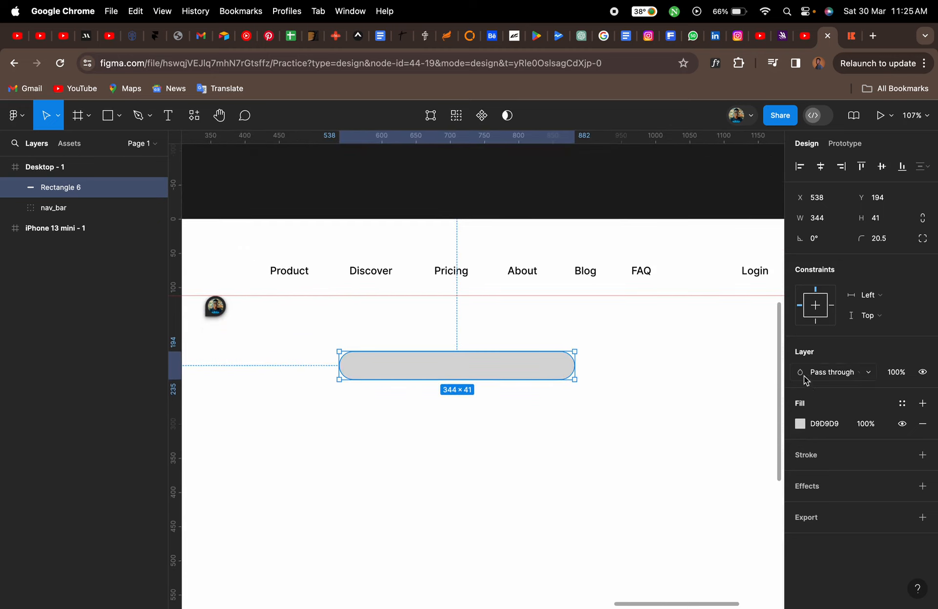
Fill the pill rectangle with the orange document colour FF6B00
left_click(800, 423)
left_click(726, 491)
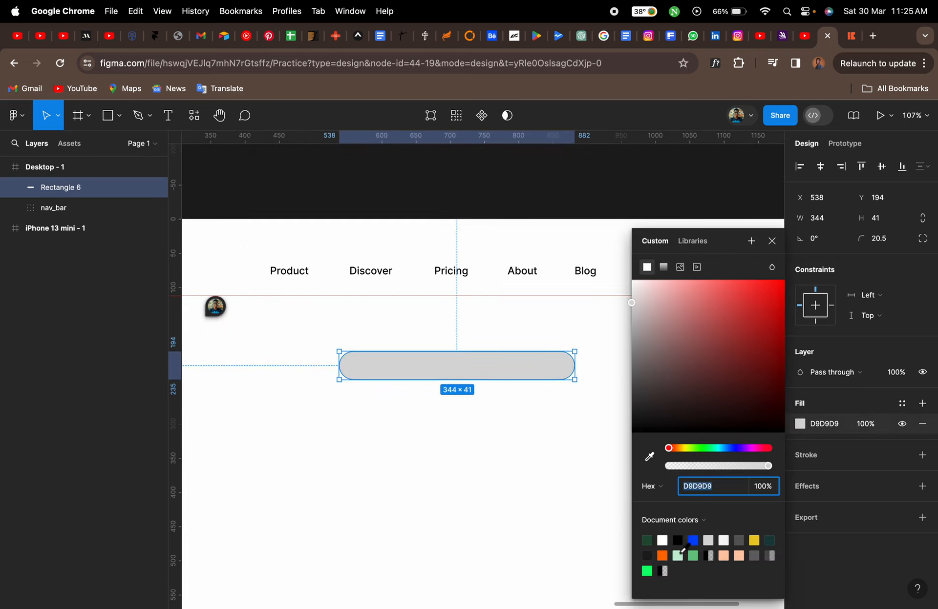
left_click(662, 556)
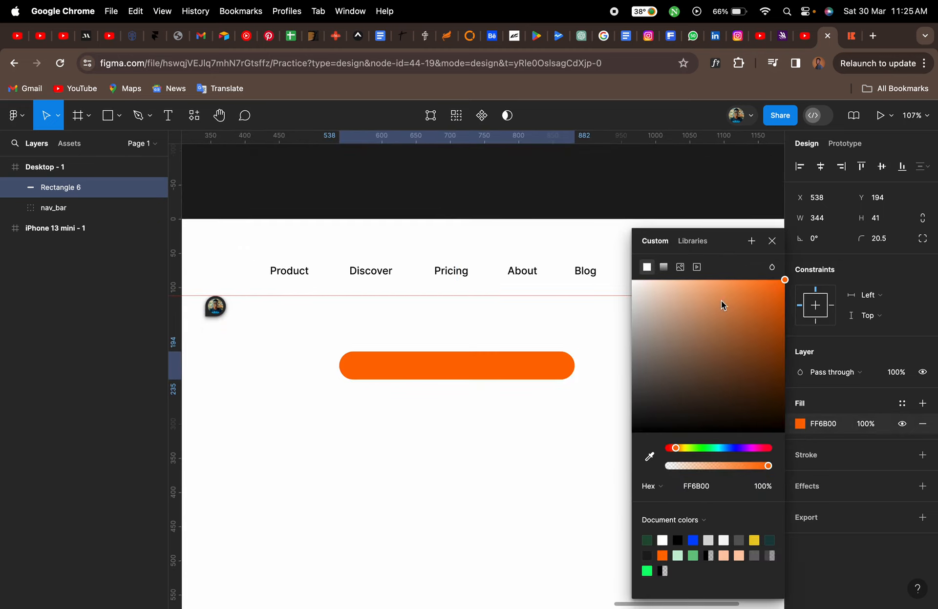
left_click(772, 241)
Set the orange pill's fill opacity to 30%
left_click(854, 37)
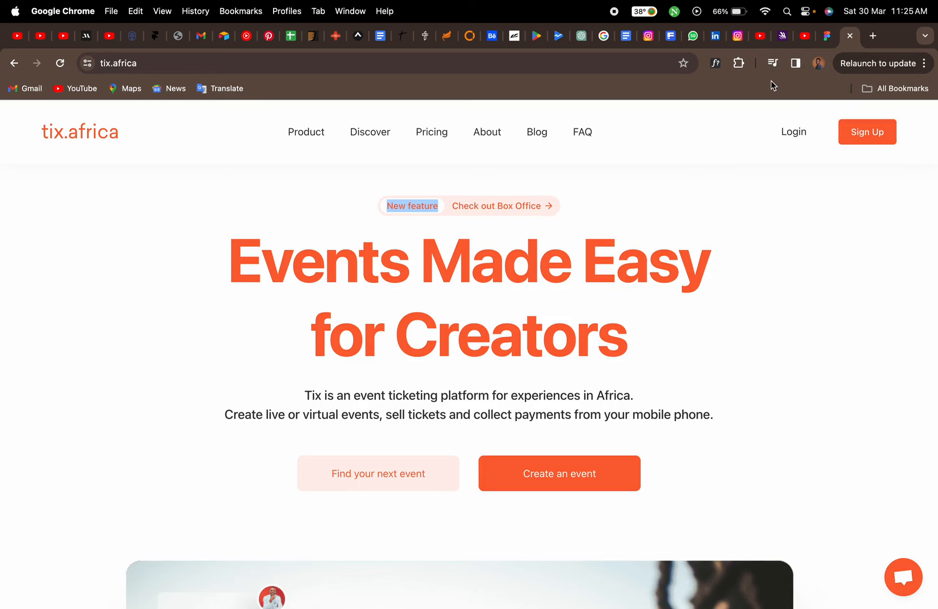
left_click(826, 36)
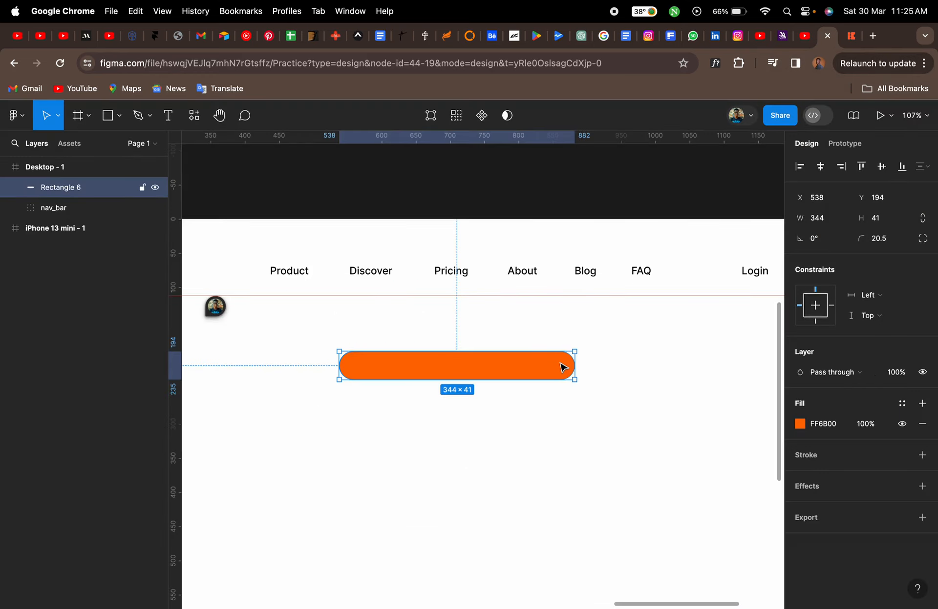
left_click(800, 424)
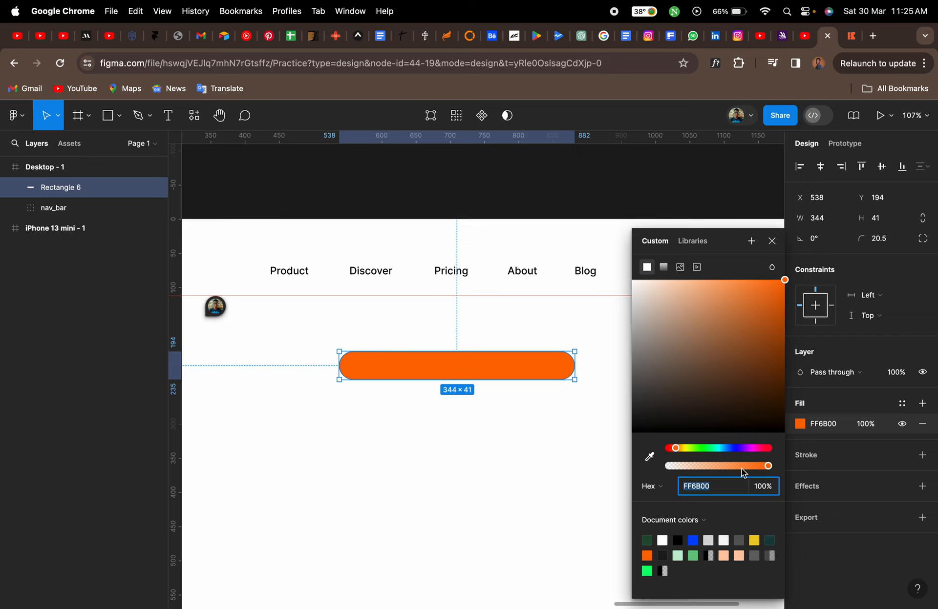
left_click(768, 468)
mouse_move(769, 468)
left_mouse_down()
mouse_move(659, 468)
mouse_move(768, 471)
left_mouse_up()
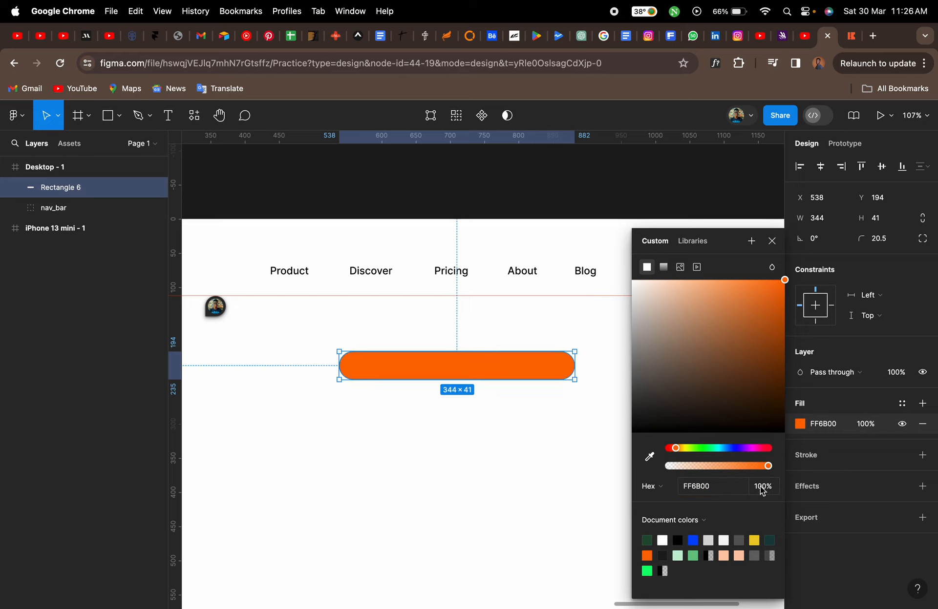
left_click(763, 488)
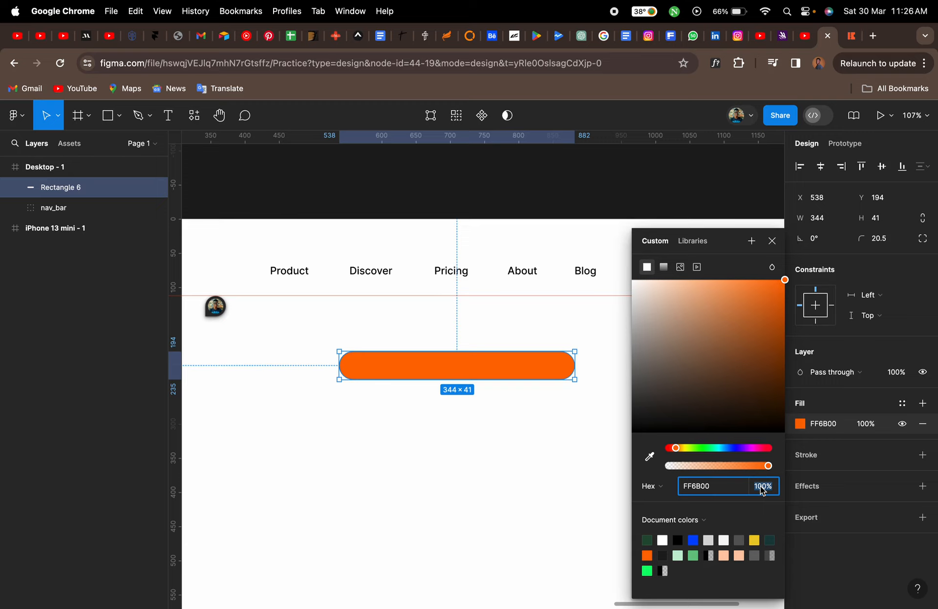
type("30")
key("Return")
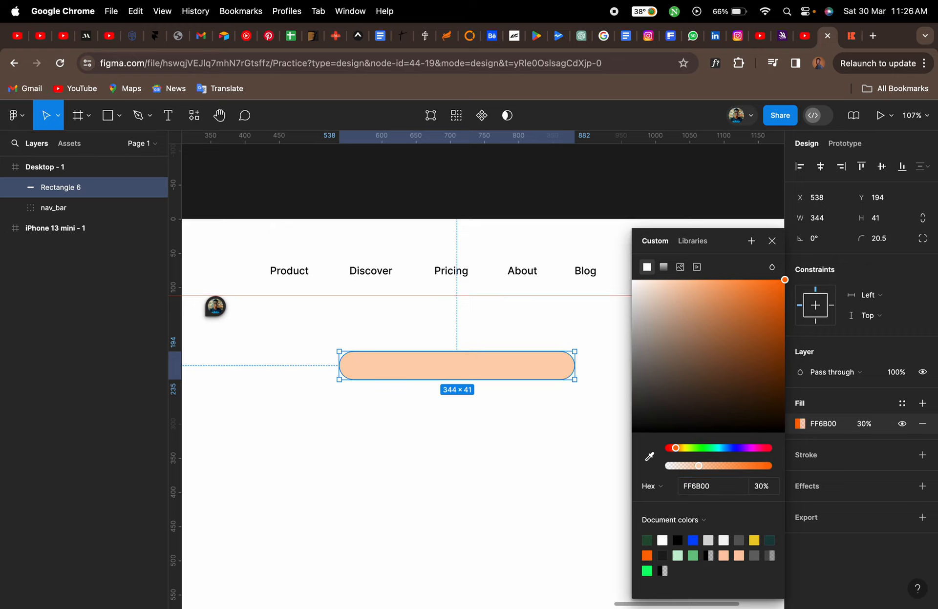
left_click(771, 241)
left_click(599, 441)
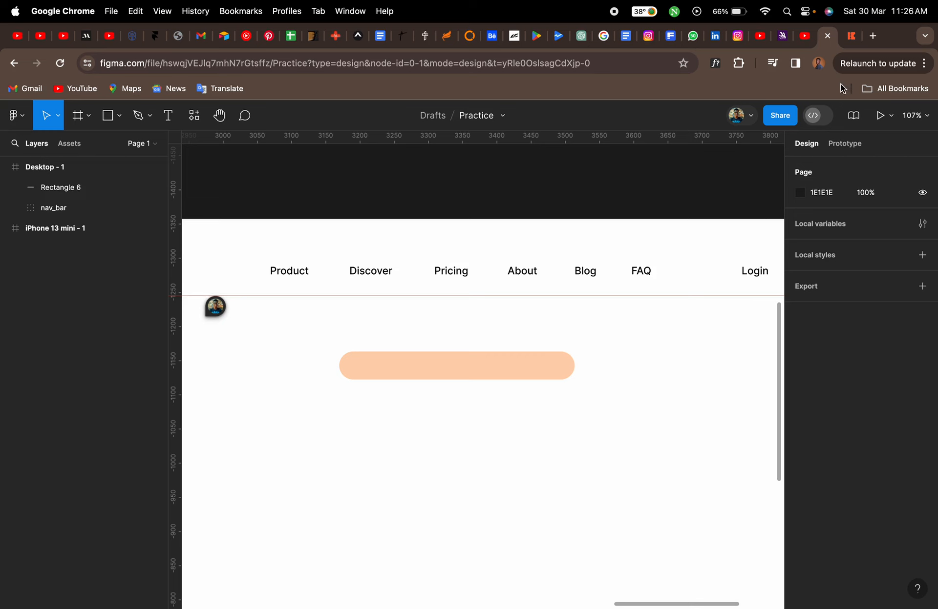
Set the orange pill's fill opacity to 20%
left_click(850, 43)
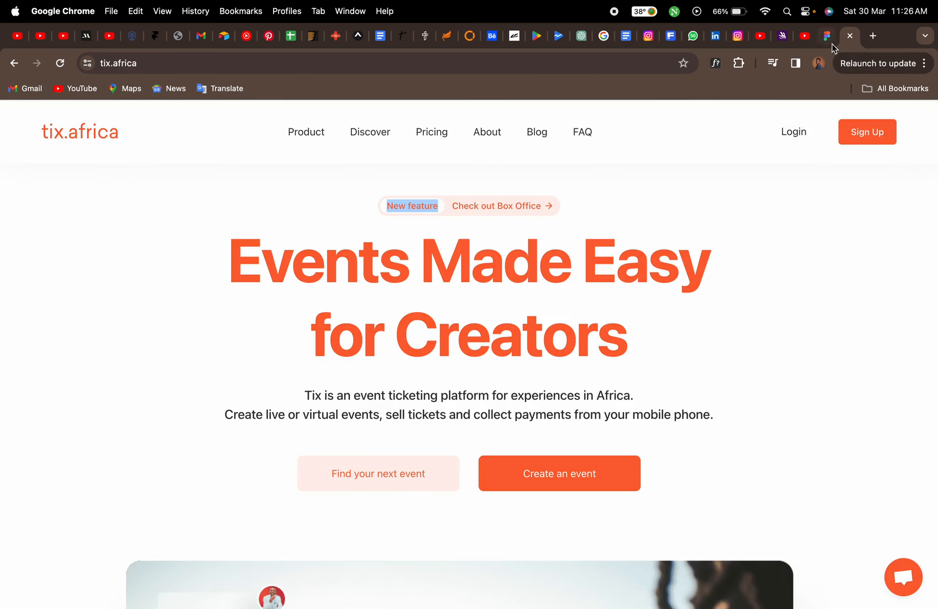
left_click(826, 38)
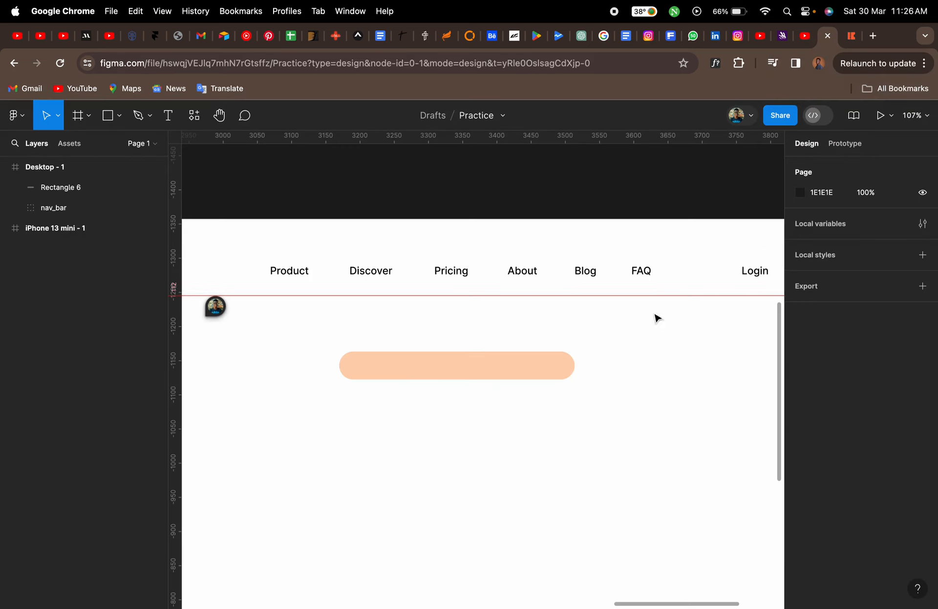
left_click(553, 377)
left_click(863, 426)
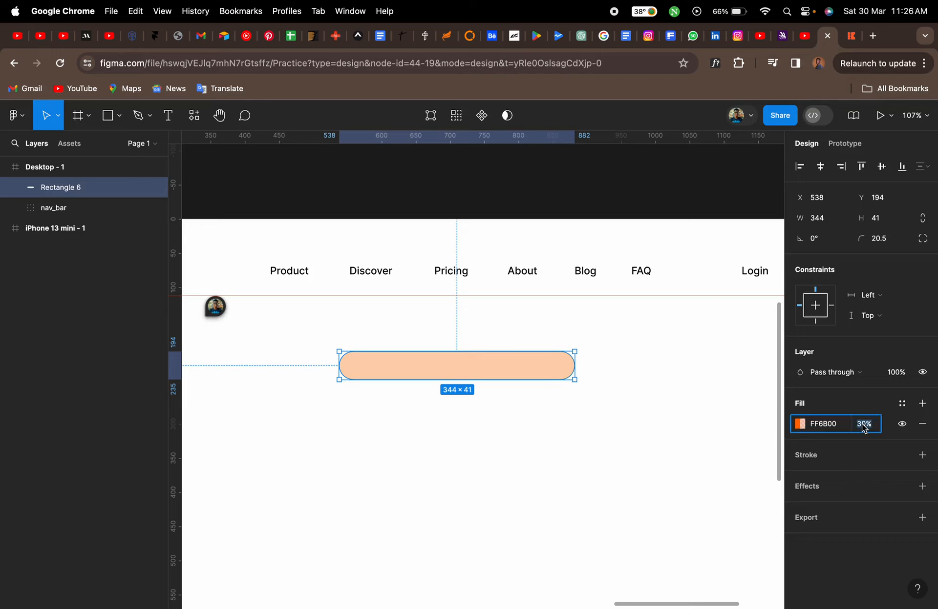
key("Return")
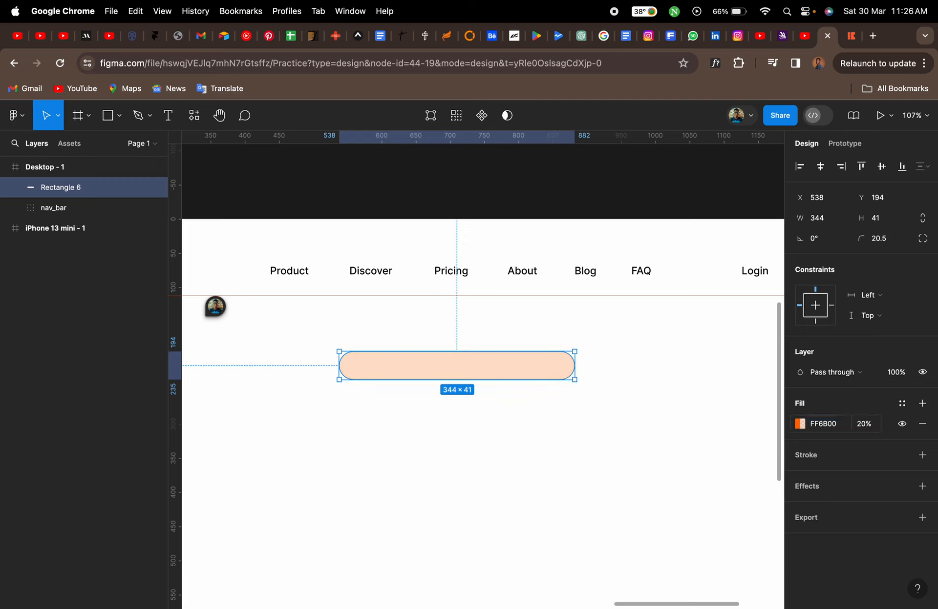
left_click(658, 455)
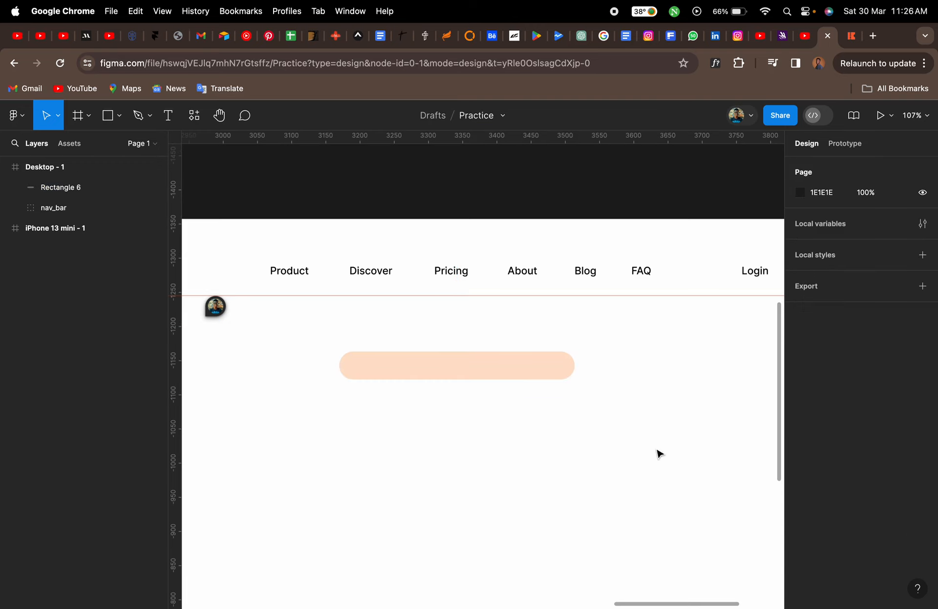
Duplicate the pill rectangle in place
left_click(533, 372)
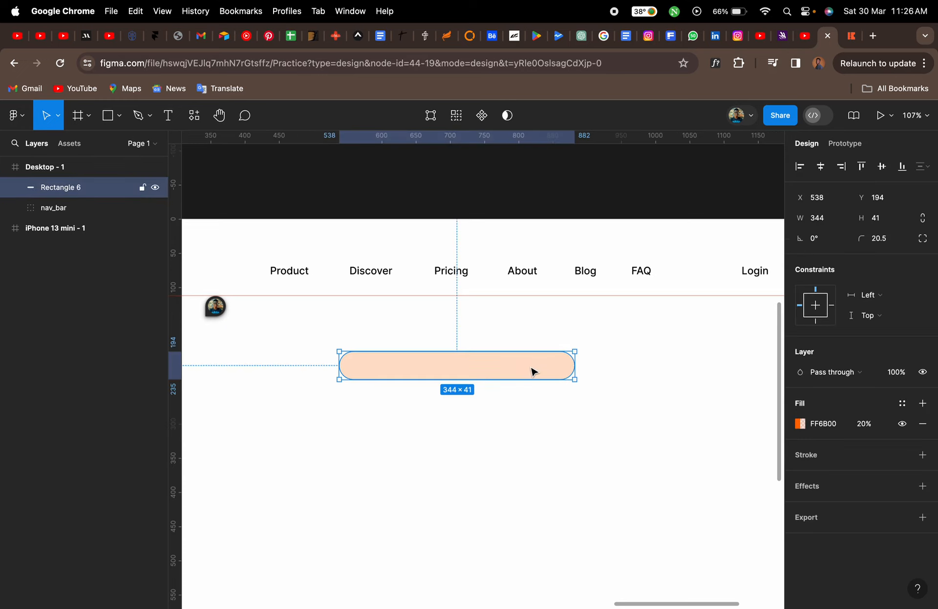
left_click(851, 35)
left_click(351, 220)
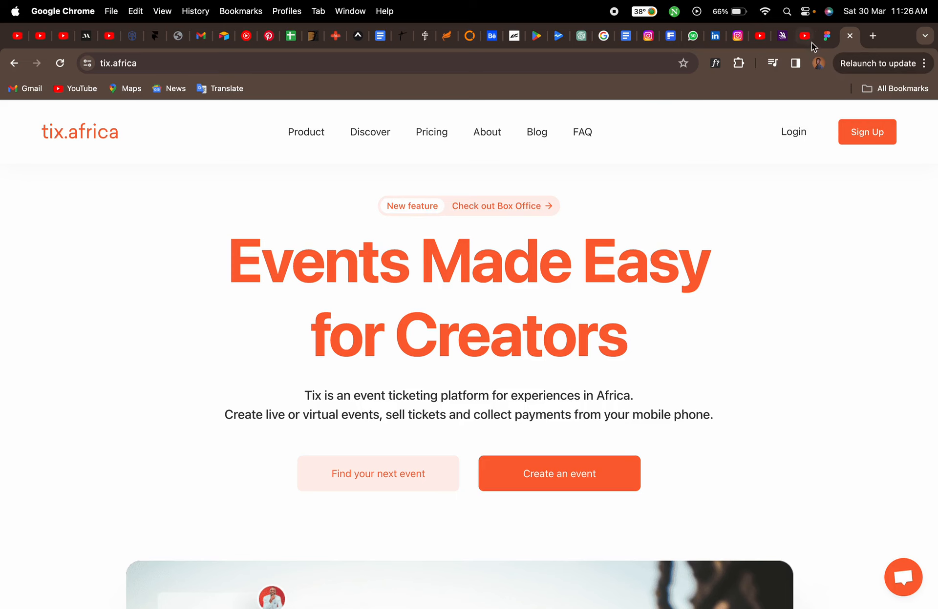
left_click(826, 35)
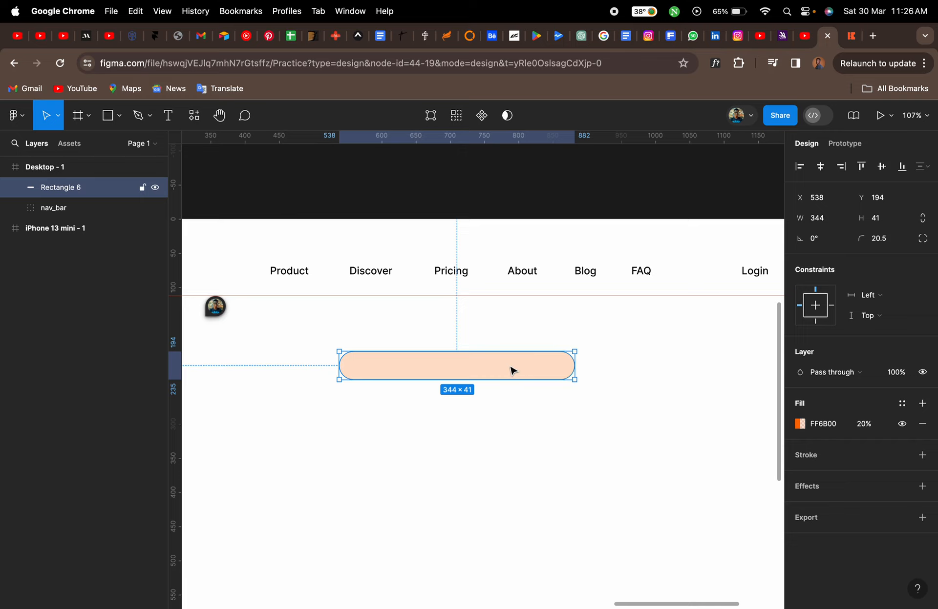
key("super+d")
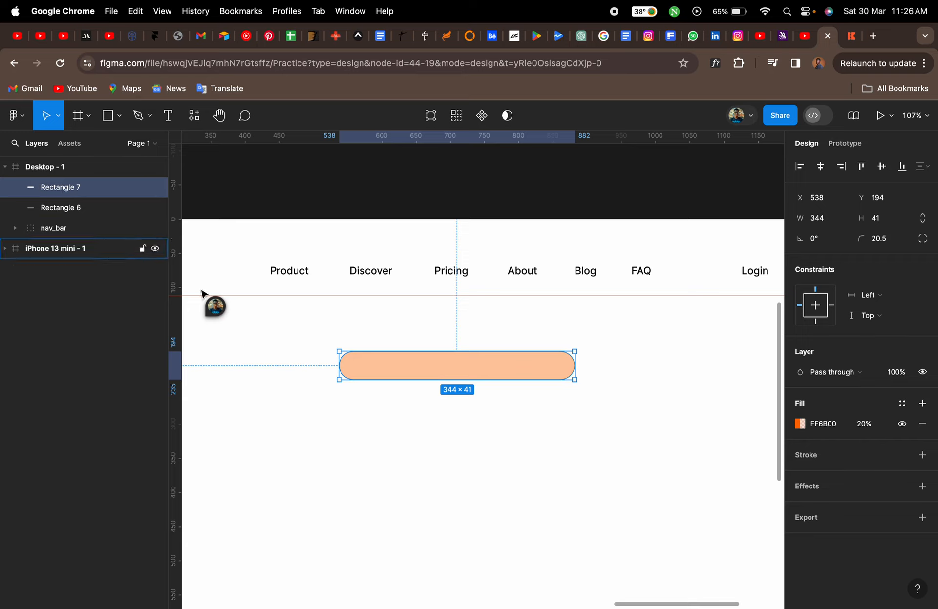
scroll(293, 340, "up", 5)
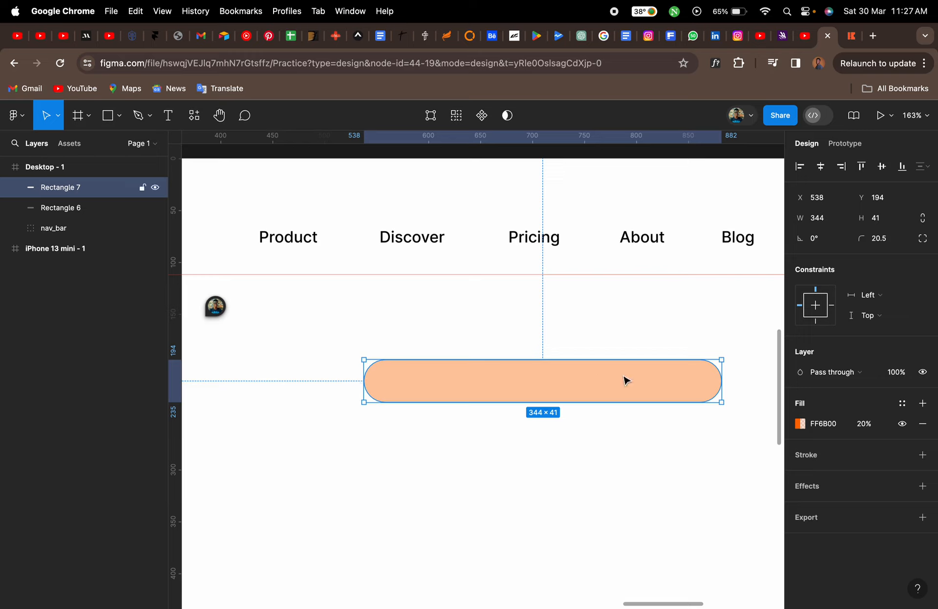
Fill the duplicate pill with white FFFFFF from the document colours
left_click(799, 424)
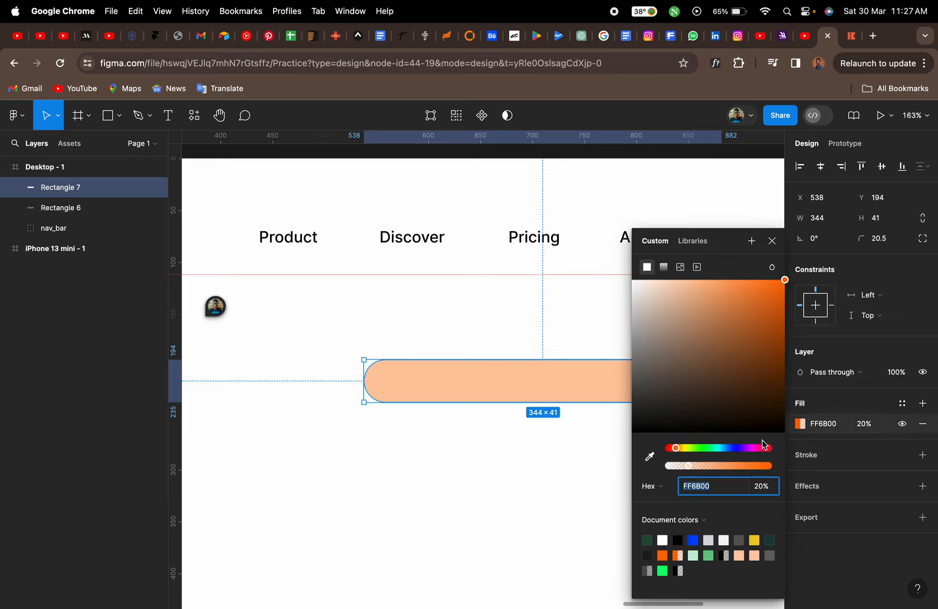
left_click(662, 539)
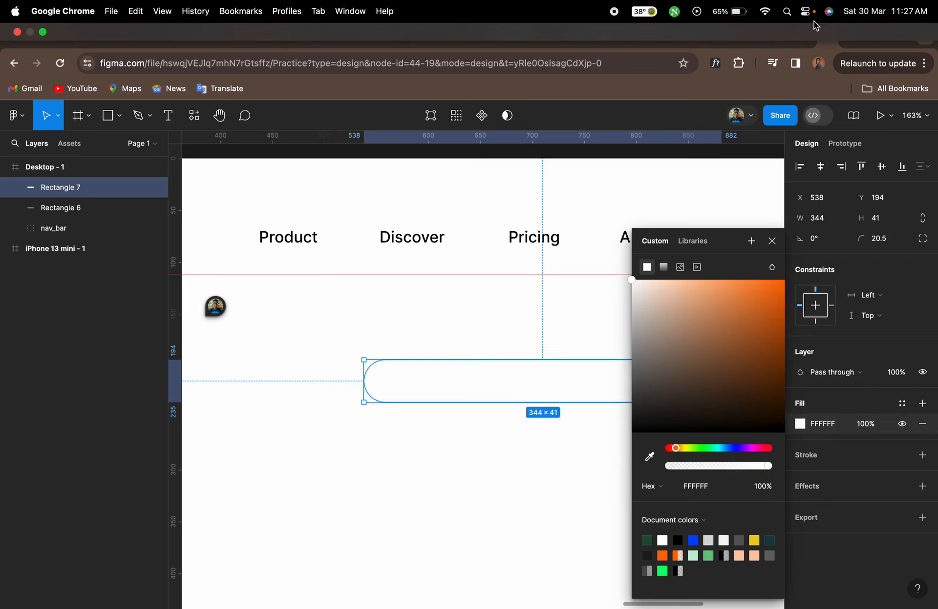
left_click(852, 44)
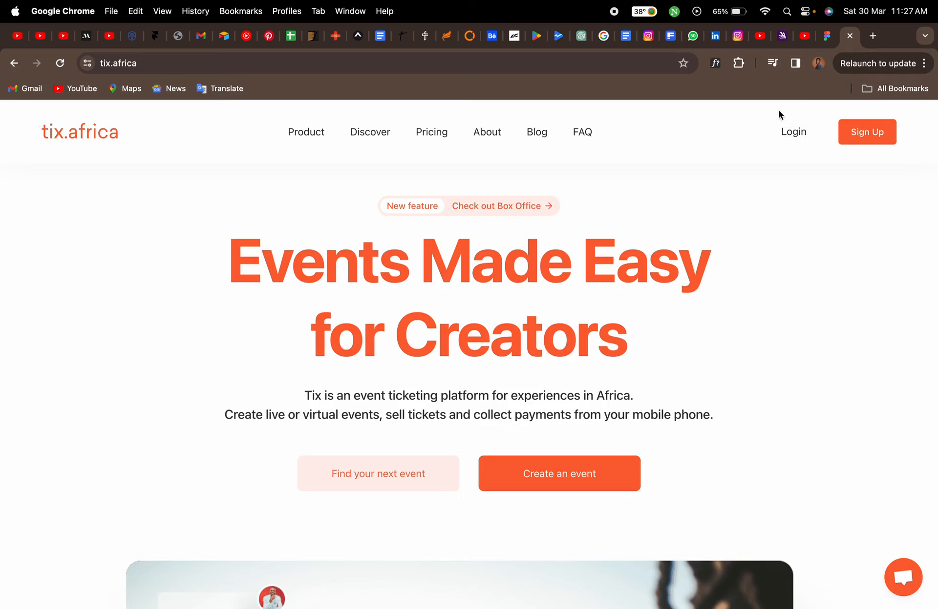
left_click(825, 37)
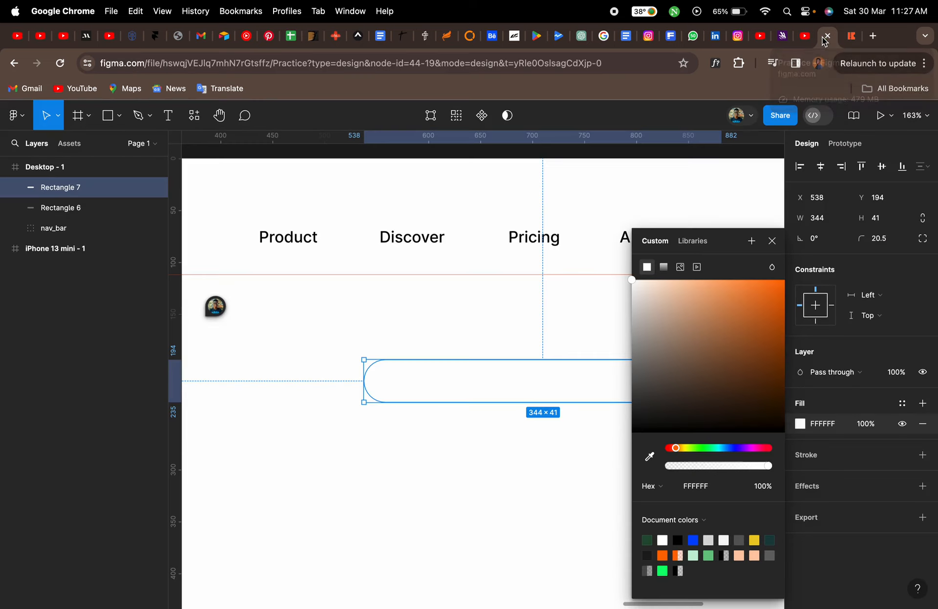
left_click(773, 242)
Shrink the white pill to about 139 wide, with its left edge at X 545
left_click_drag(721, 381, 515, 385)
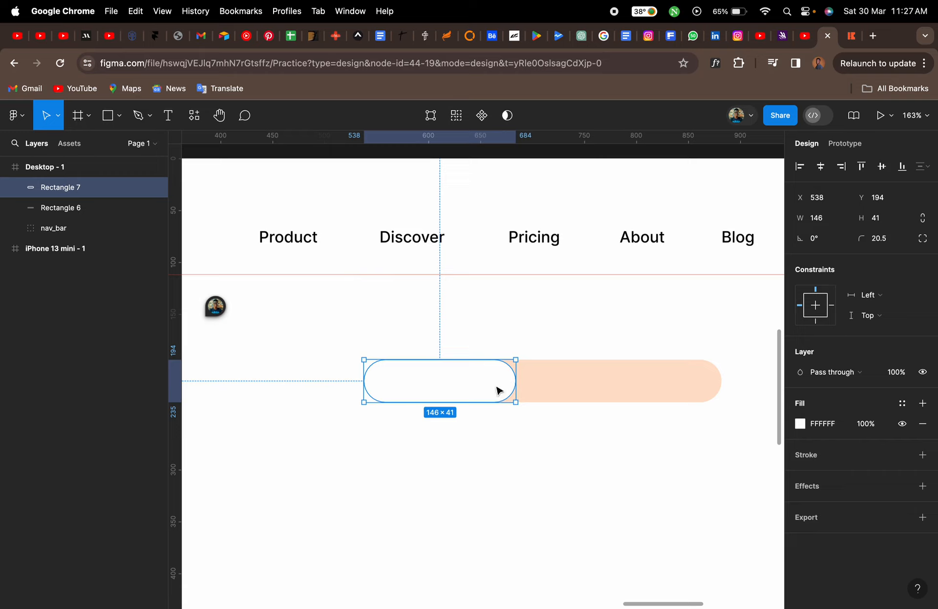
left_click_drag(365, 384, 371, 384)
scroll(435, 383, "up", 5)
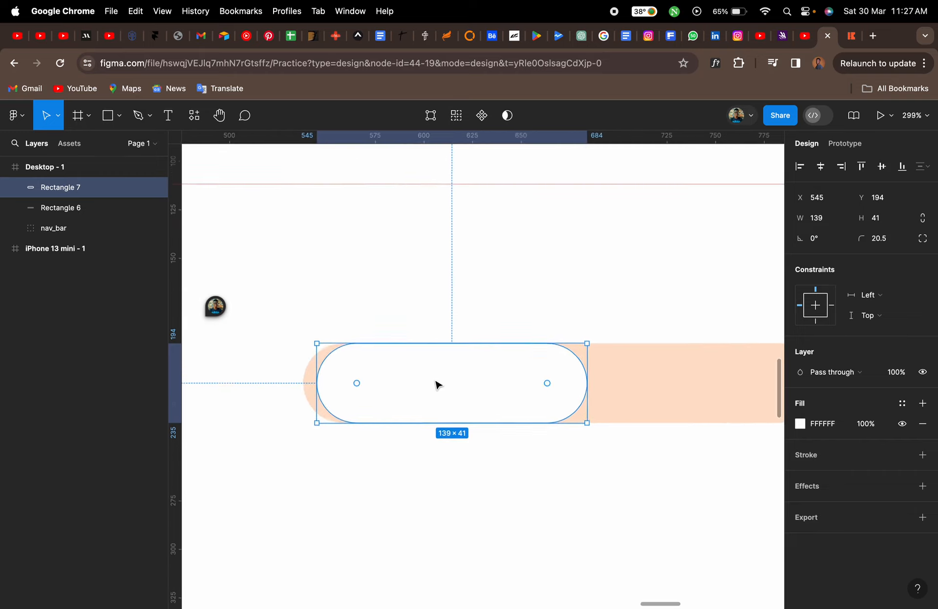
left_click_drag(440, 335, 440, 349)
key("super+z")
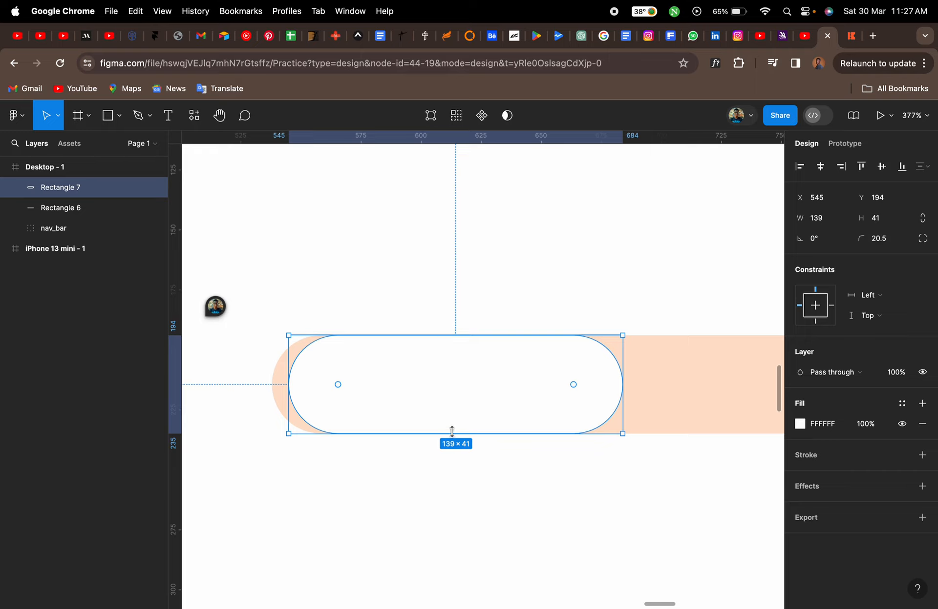
Reduce the white pill's height symmetrically to 33 and nudge it 3 px left
left_click(469, 338)
key("alt")
left_click_drag(470, 333, 470, 345)
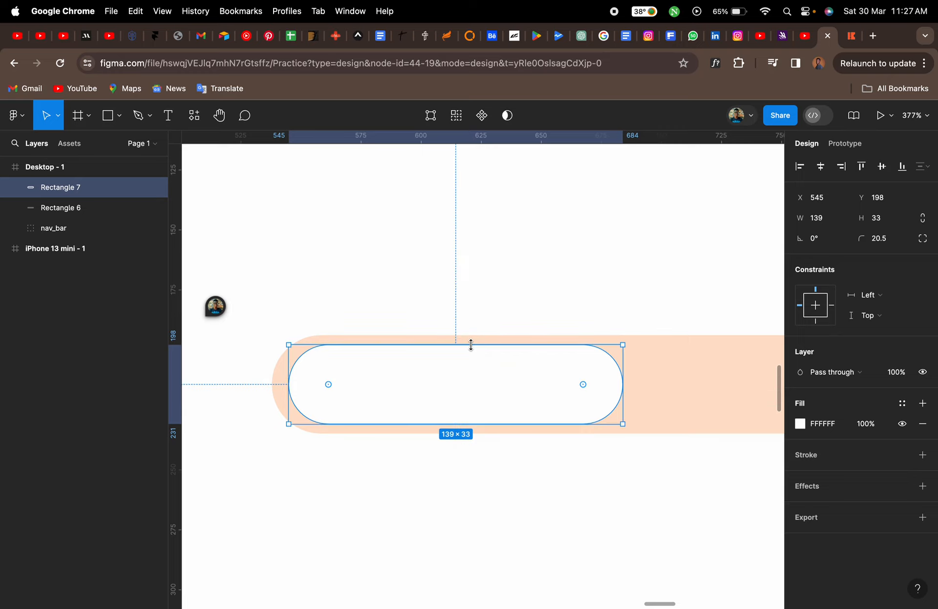
key("Left")
key("Left")
key("Left")
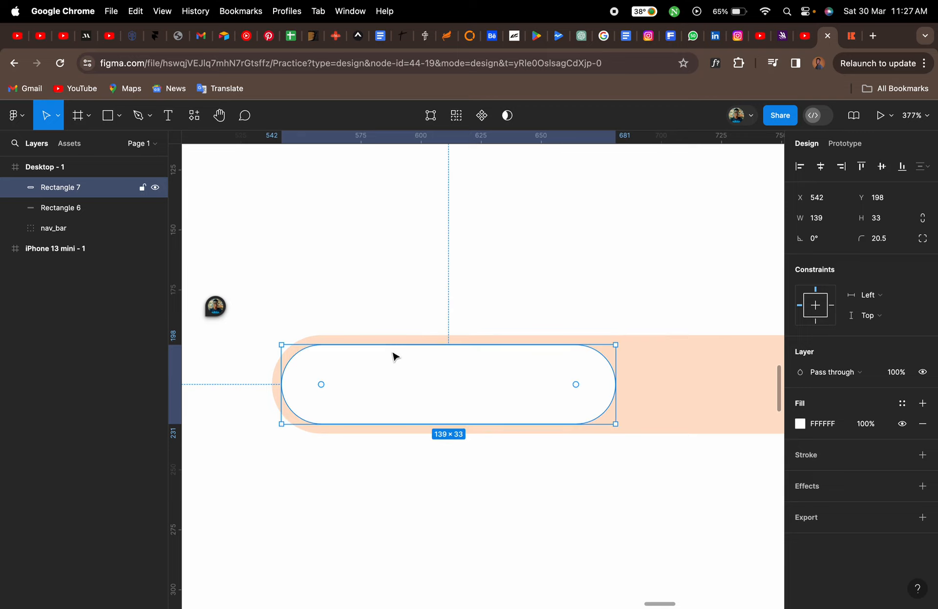
Paste the text New feature inside the white pill with the Text tool
left_click(402, 320)
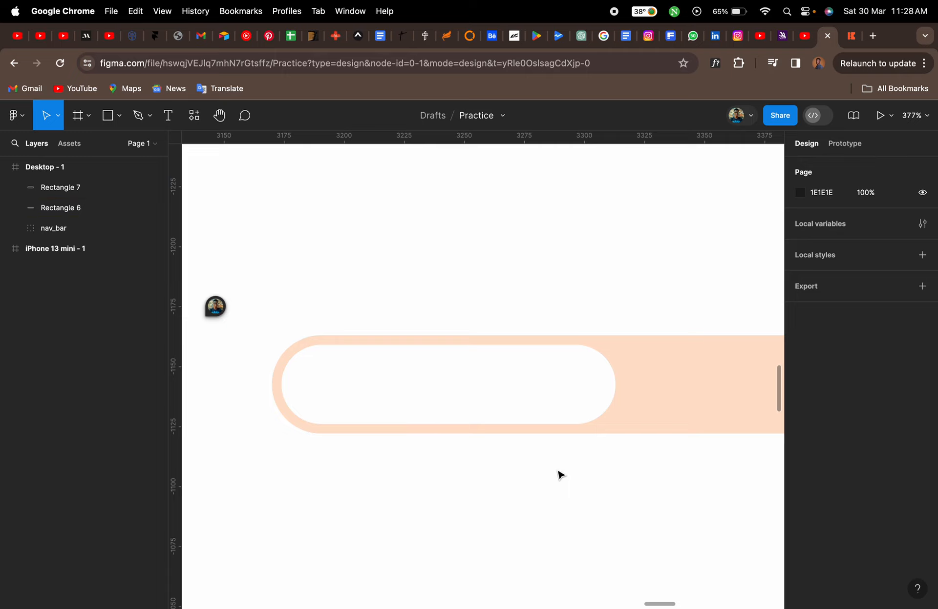
scroll(561, 475, "down", 5)
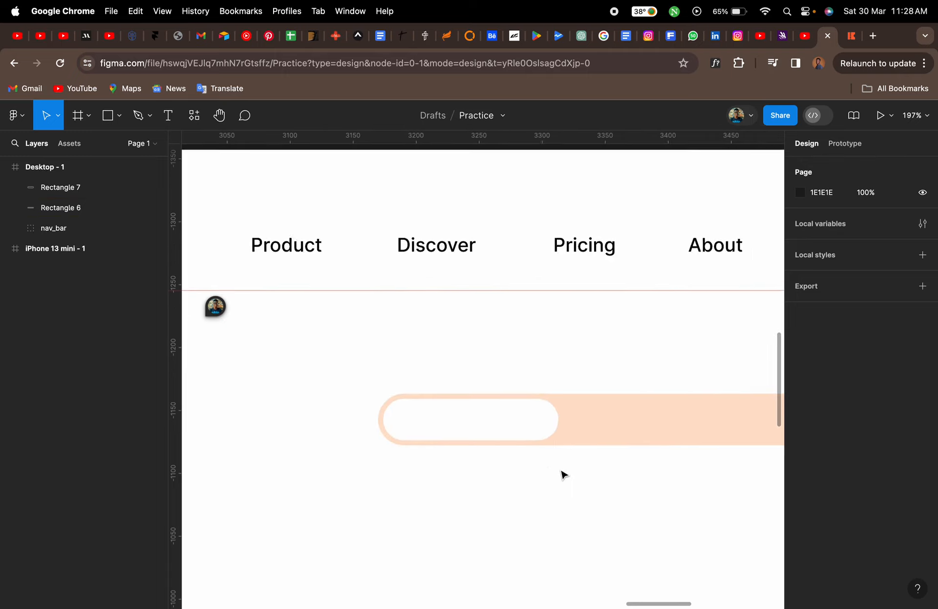
left_click(474, 404)
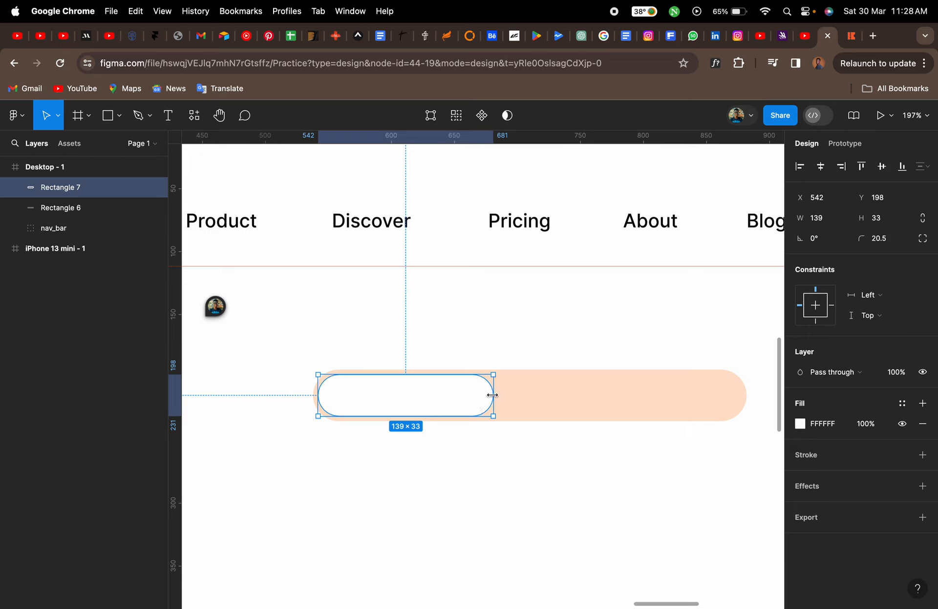
key("t")
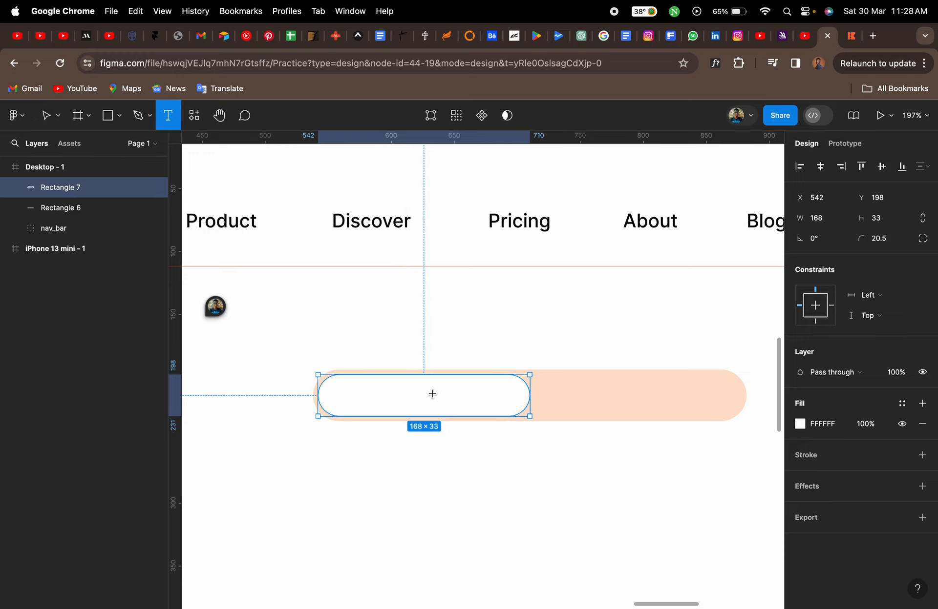
left_click(352, 389)
type("New feature")
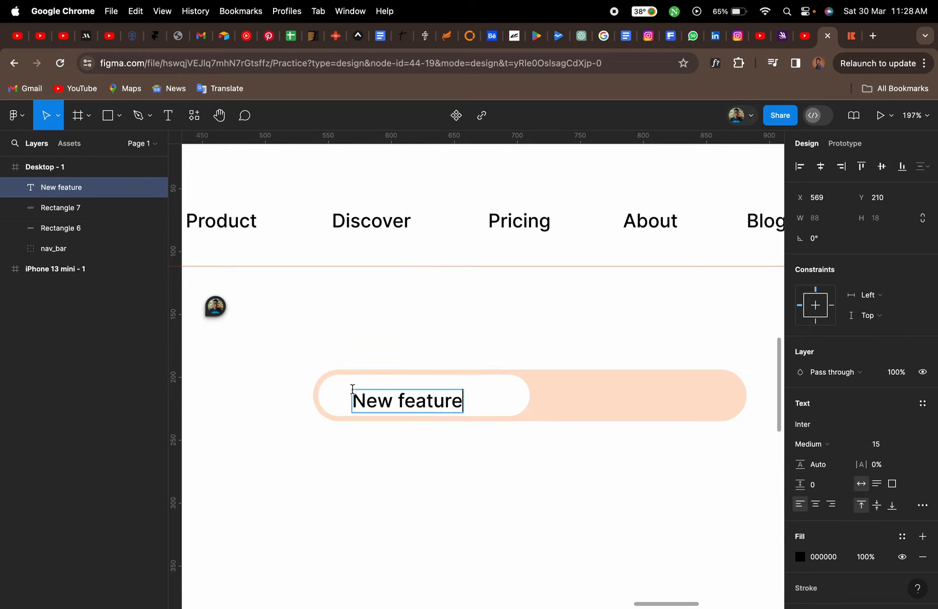
key("Escape")
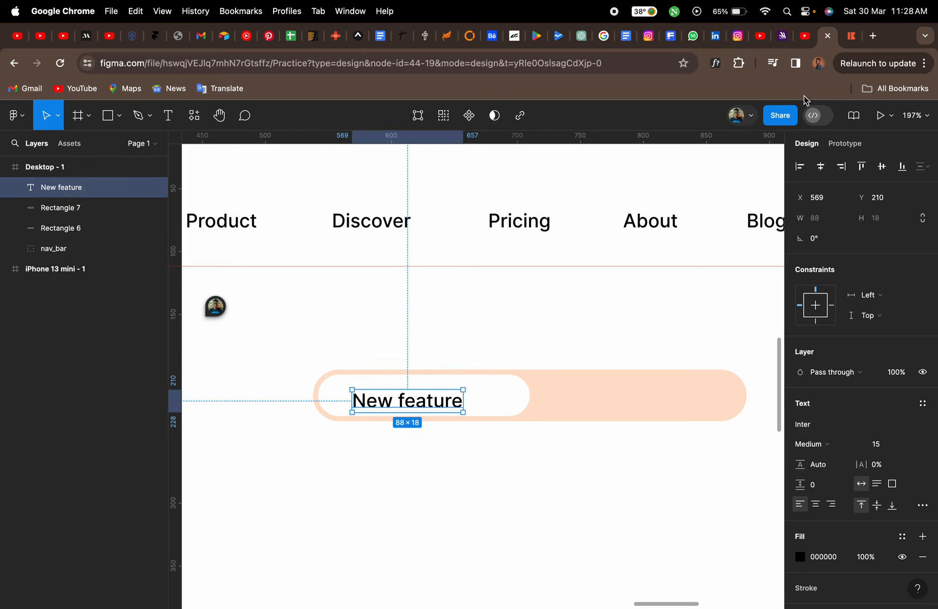
Colour the New feature text orange FF6B00 from the document colours, matching the reference site
left_click(851, 38)
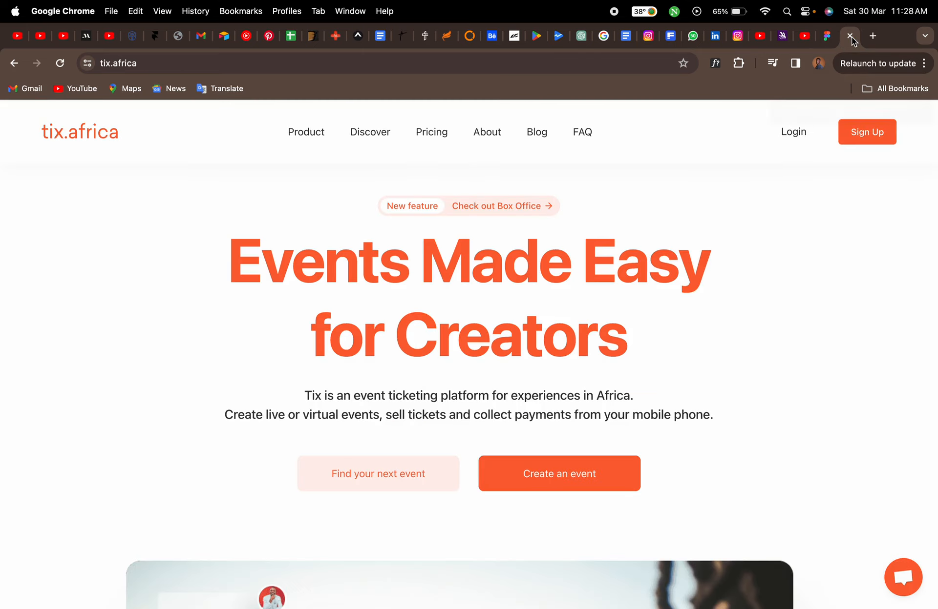
left_click(823, 39)
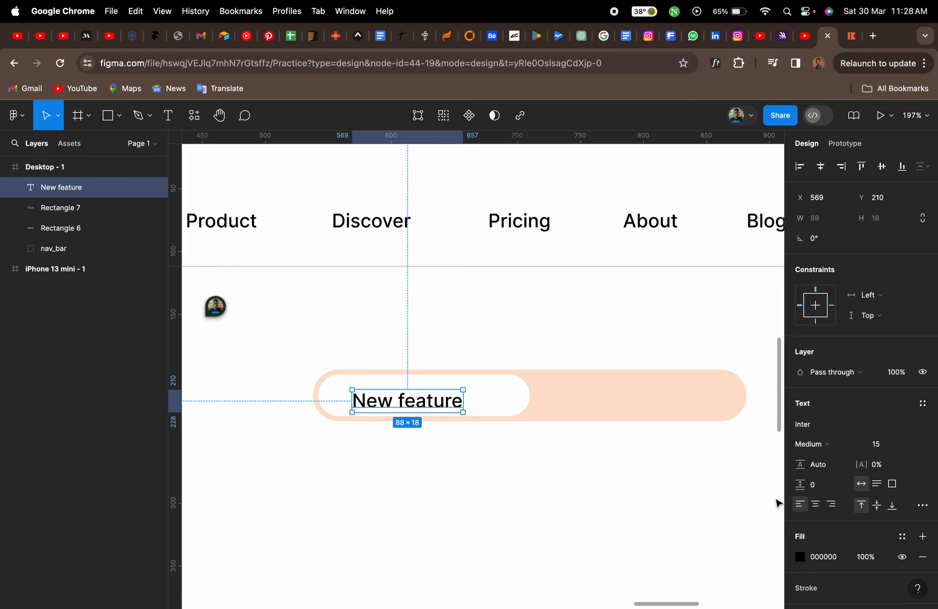
left_click(801, 561)
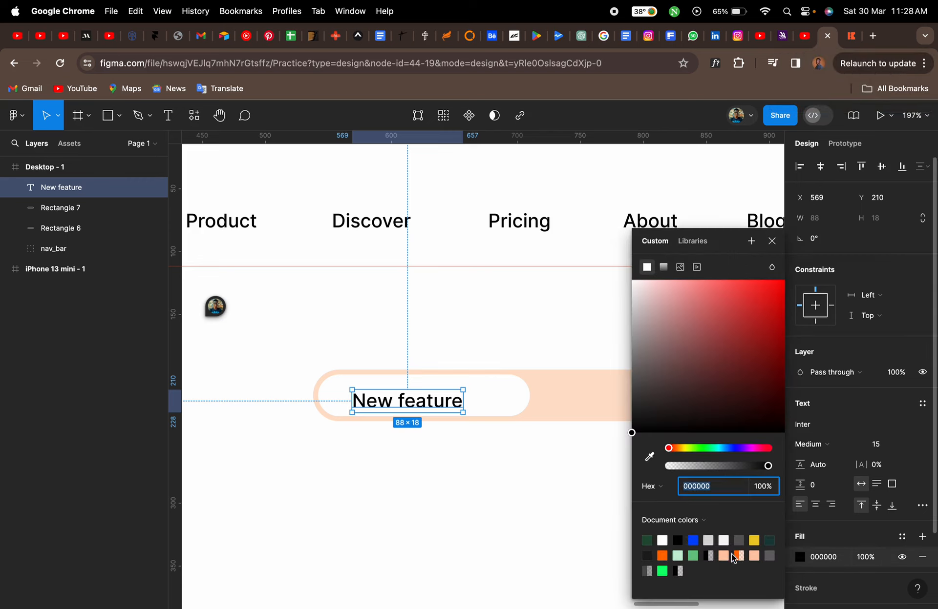
left_click(663, 555)
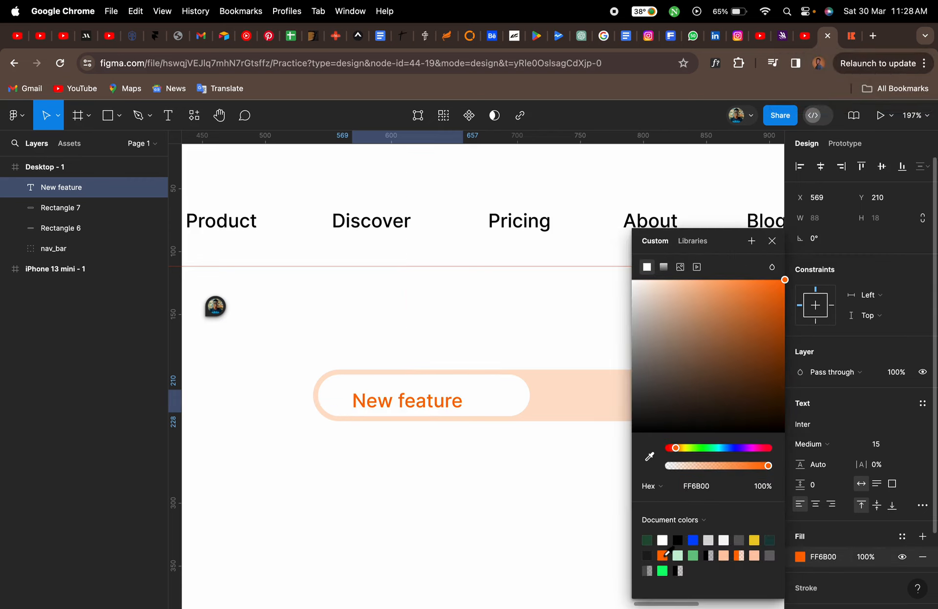
left_click(771, 240)
Nudge the New feature text and duplicate it into the peach pill's right half
left_click_drag(454, 402, 470, 402)
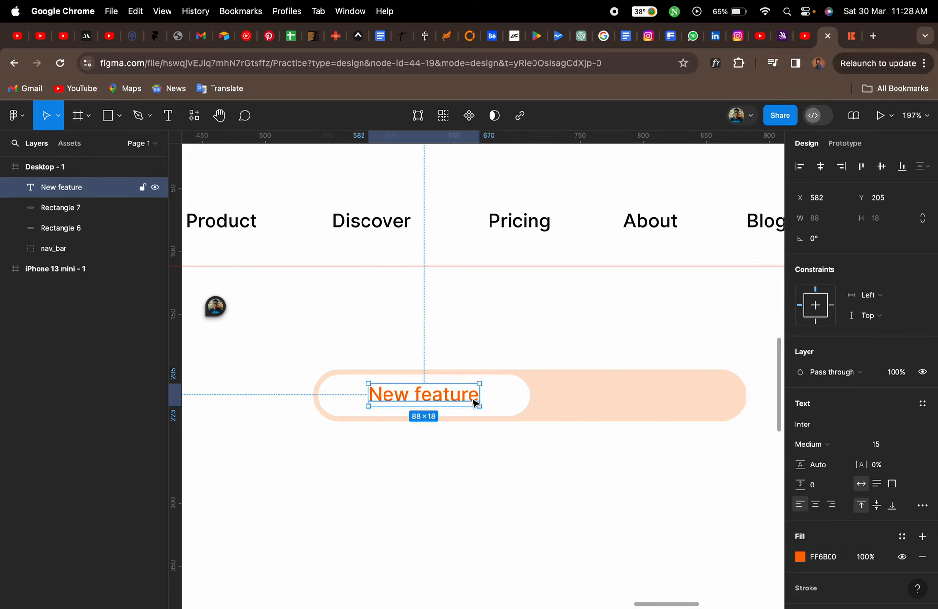
left_click(851, 36)
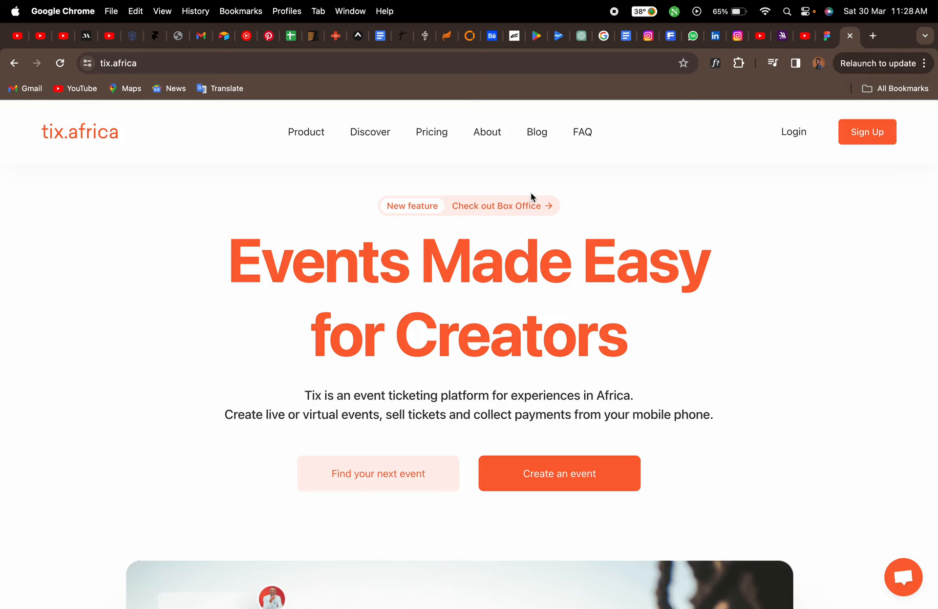
left_click(826, 35)
left_click_drag(446, 396, 627, 379)
Move the original New feature text to X 558 and narrow the white pill to fit around it
left_click(526, 395)
left_click_drag(526, 395, 418, 403)
left_click(447, 403)
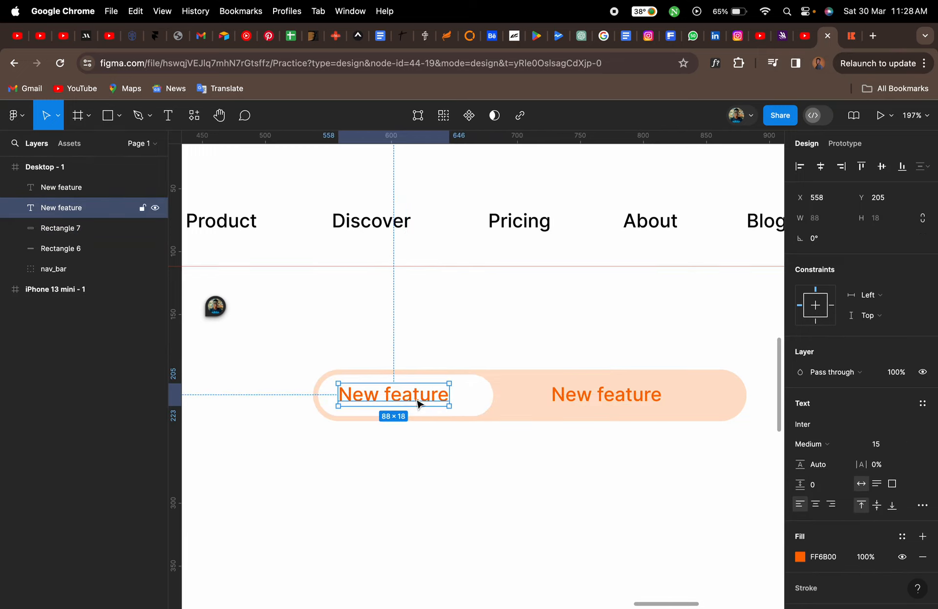
left_click(486, 402)
left_click_drag(493, 395, 475, 395)
Replace the duplicate text with Checkout Box Office
left_click(560, 401)
double_click(561, 400)
type("Checkout")
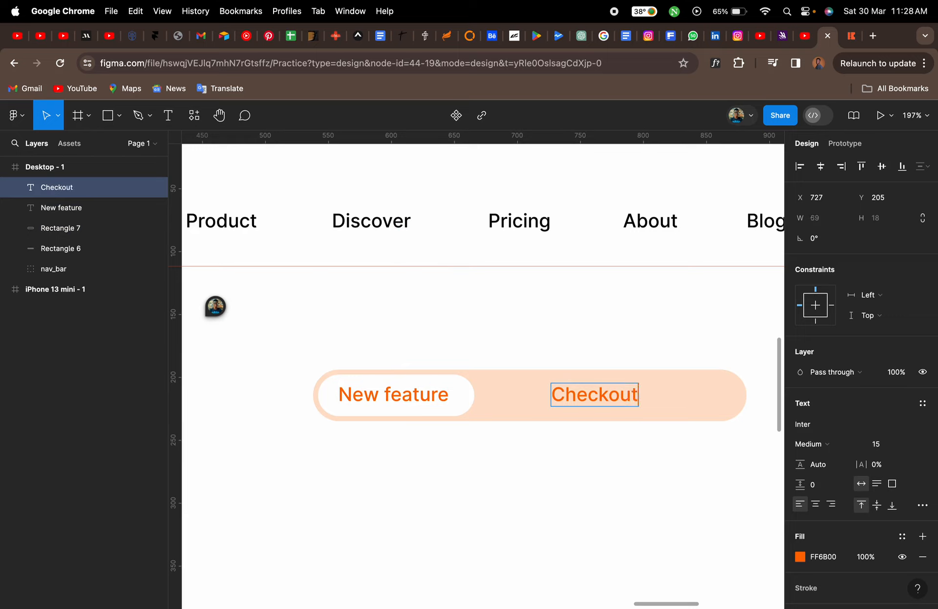
type(" Box Office")
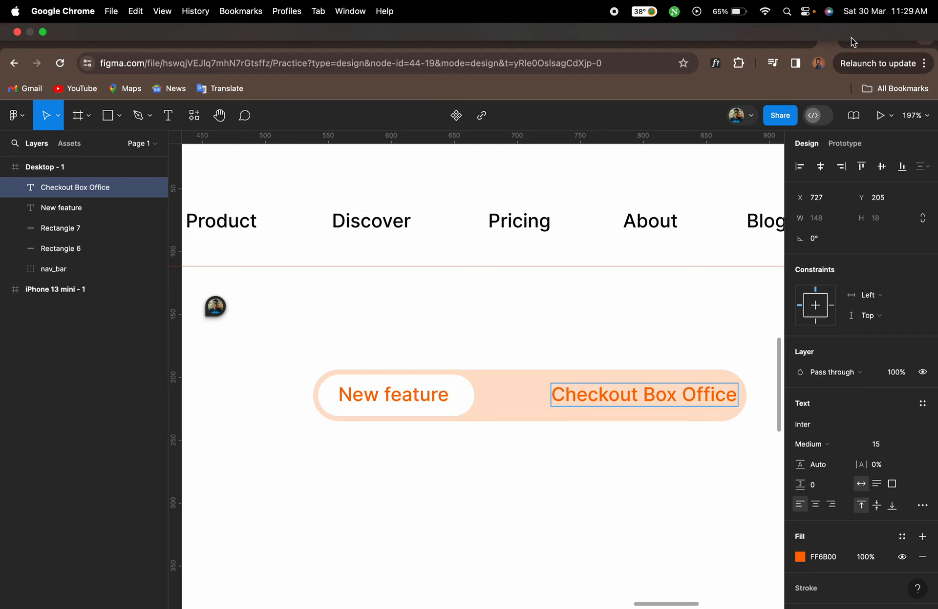
Correct the text to Check out Box Office and move it to X 682 beside the white pill
left_click(850, 38)
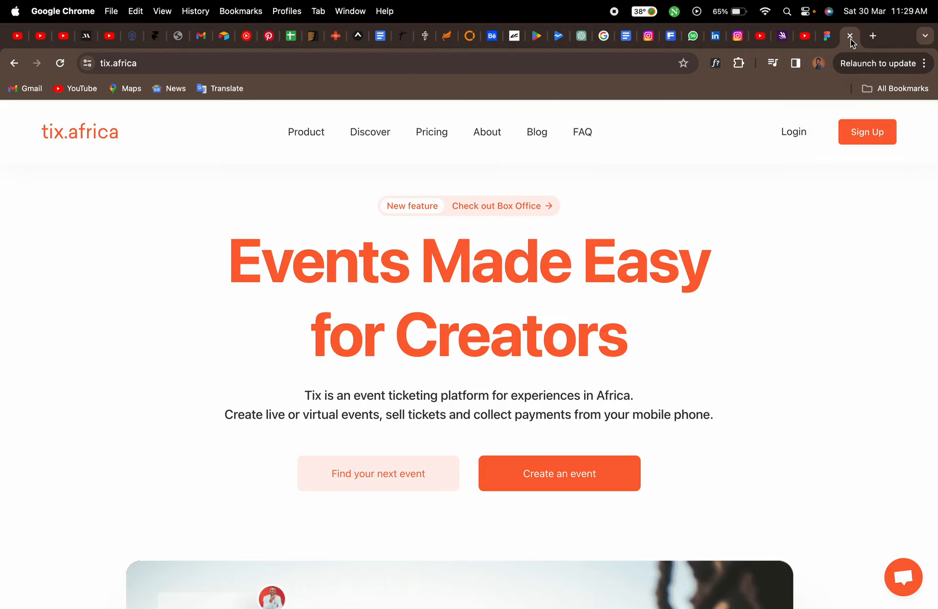
left_click(828, 36)
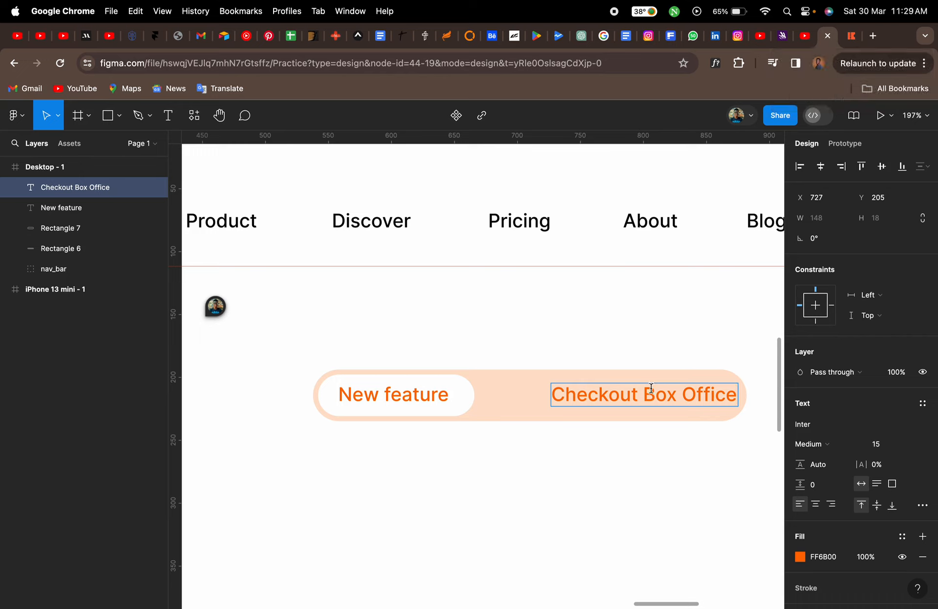
double_click(608, 395)
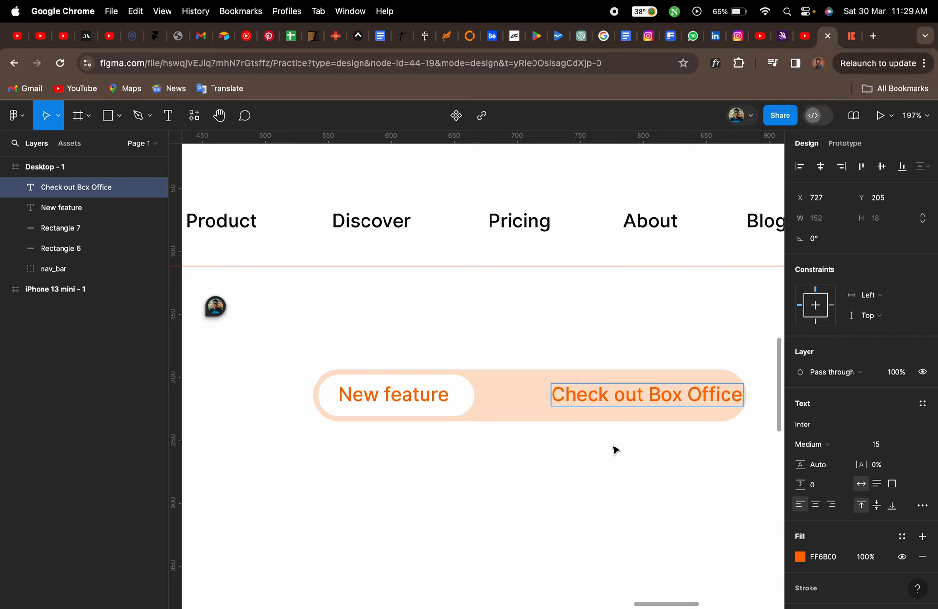
key("Escape")
left_click_drag(638, 400, 581, 402)
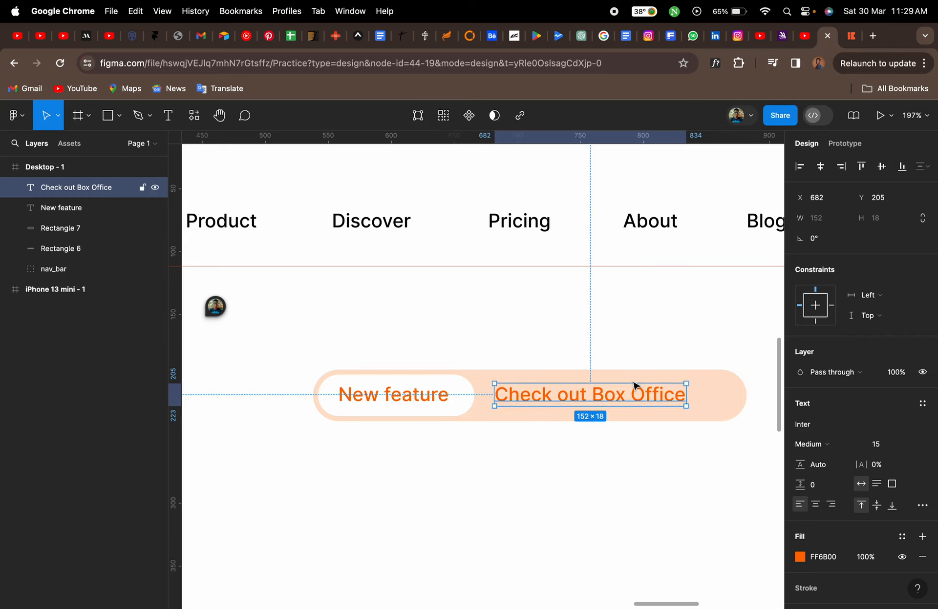
Draw an arrow about 18 px long after the Check out Box Office text with the Arrow tool
left_click(851, 36)
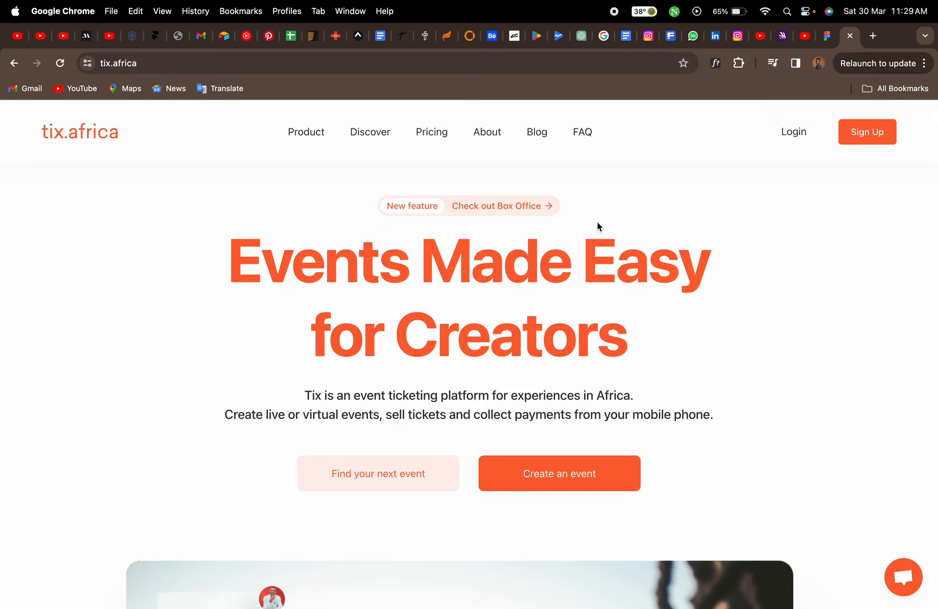
left_click(825, 37)
scroll(694, 307, "right", 3)
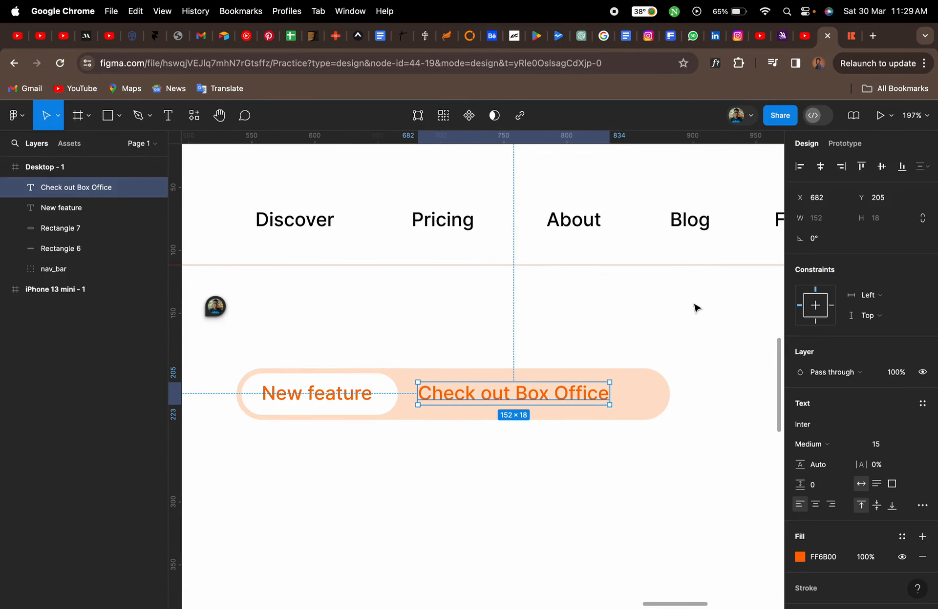
left_click(121, 121)
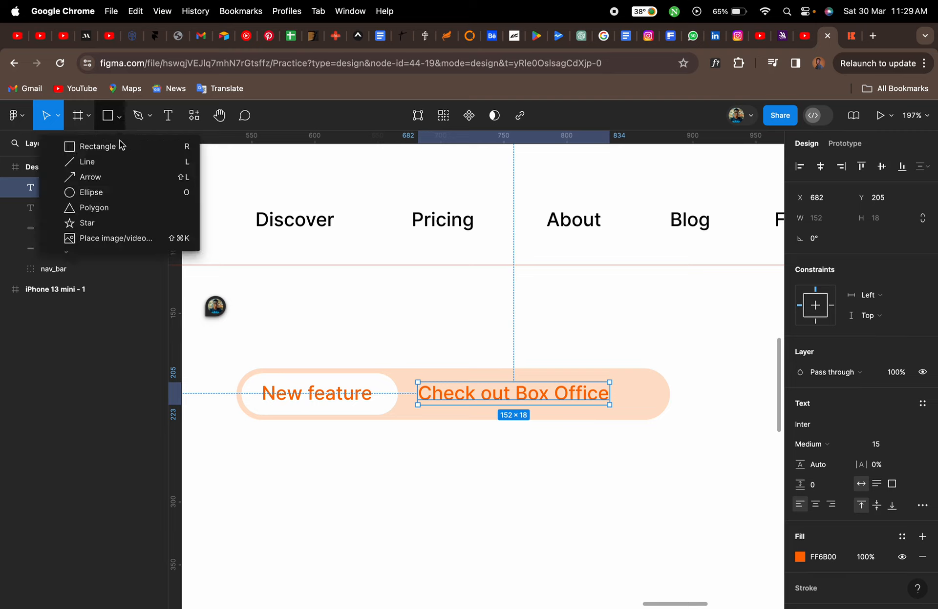
left_click(104, 183)
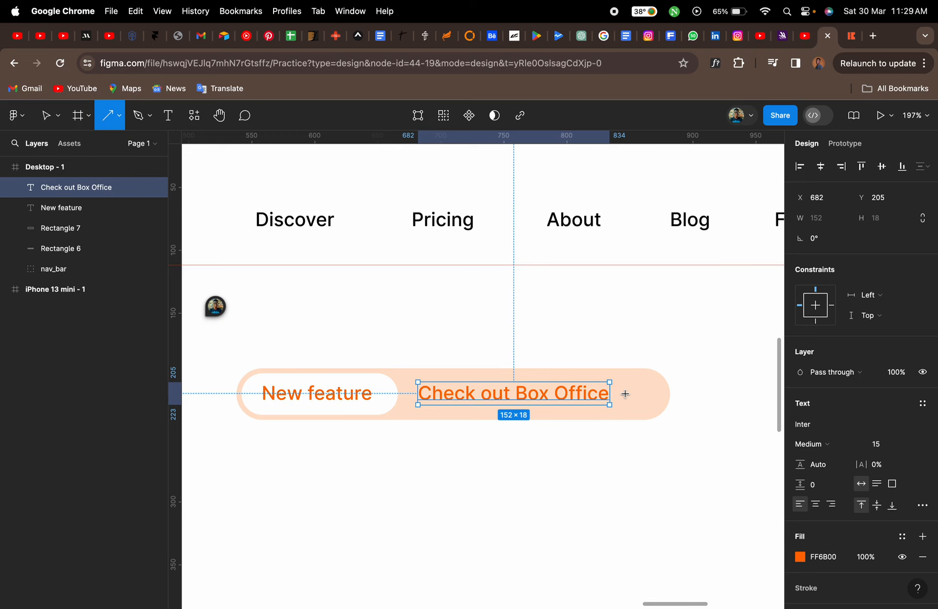
scroll(624, 394, "up", 6)
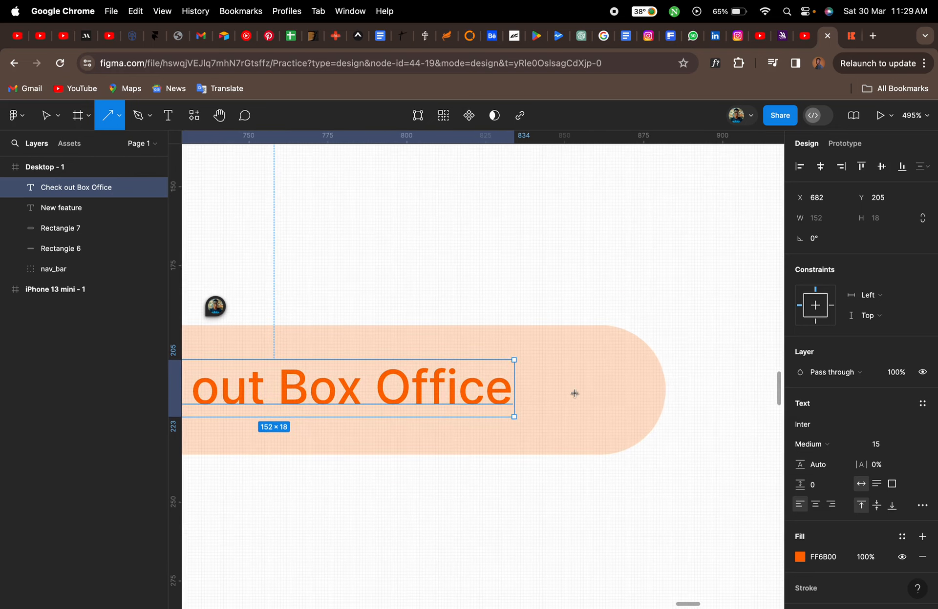
left_click_drag(541, 385, 603, 387)
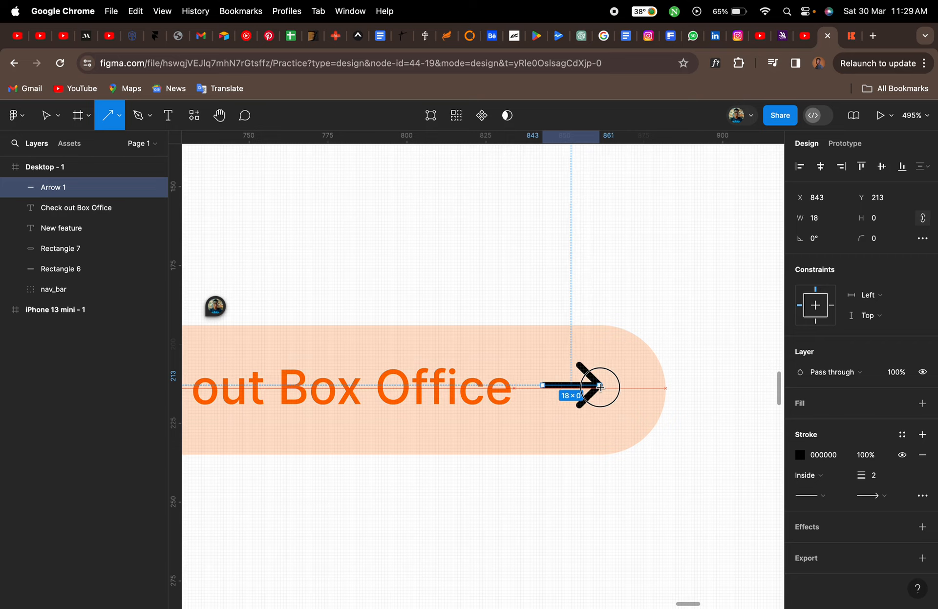
Shorten the arrow to 16 px wide and set its stroke to orange FF6B00
left_click_drag(599, 387, 592, 388)
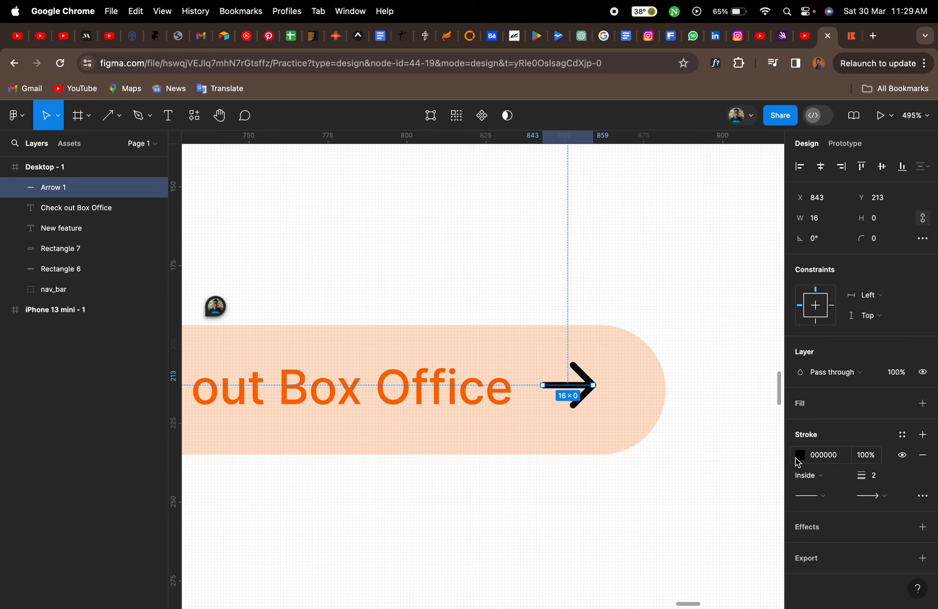
left_click(799, 457)
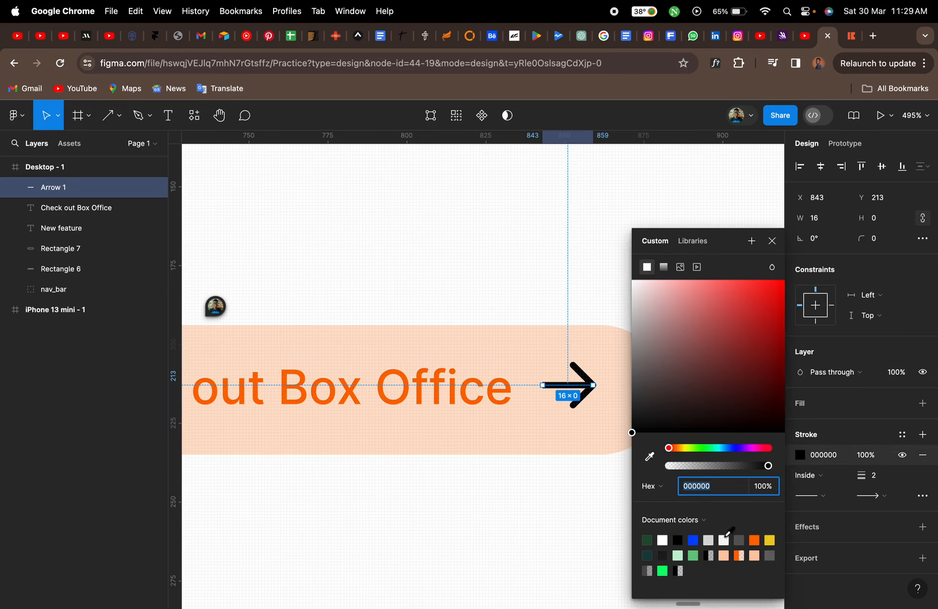
left_click(754, 539)
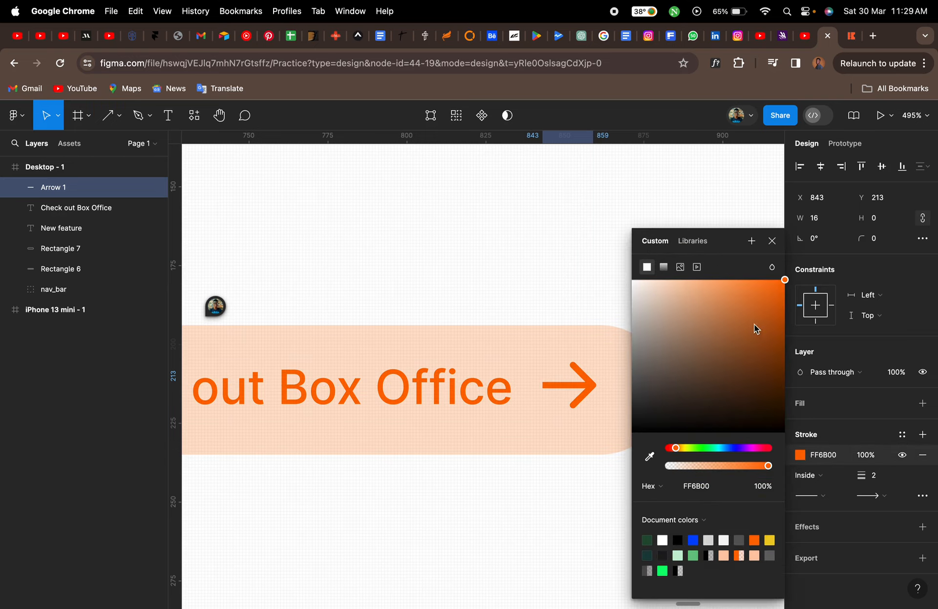
left_click(770, 241)
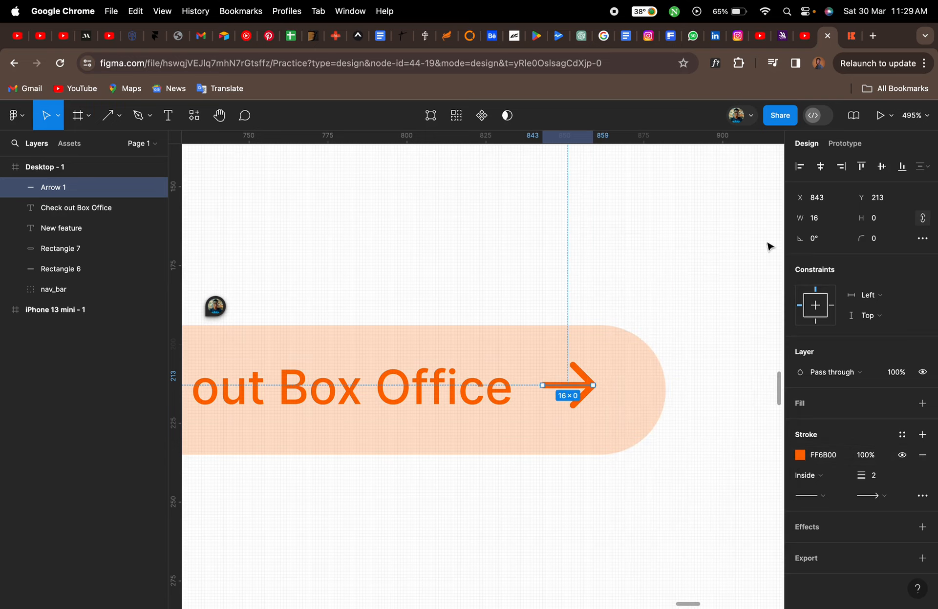
left_click(660, 514)
Set the arrow's start point to a Round cap
scroll(579, 391, "up", 5)
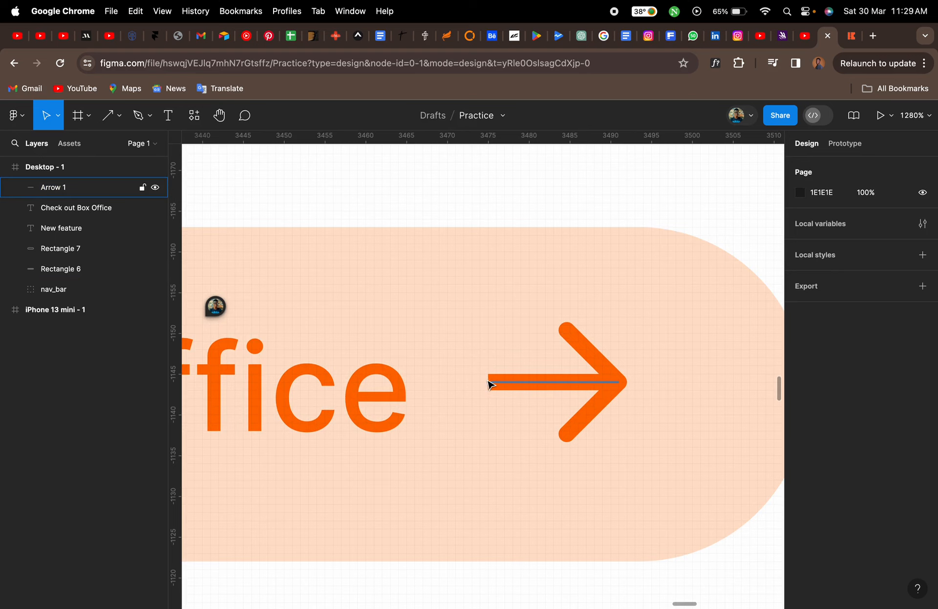
left_click(845, 43)
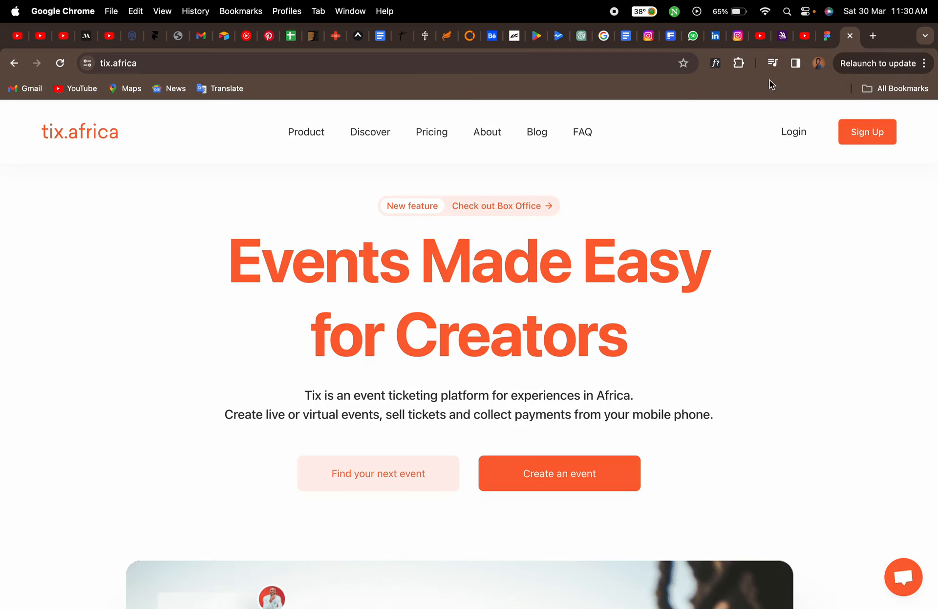
left_click(835, 42)
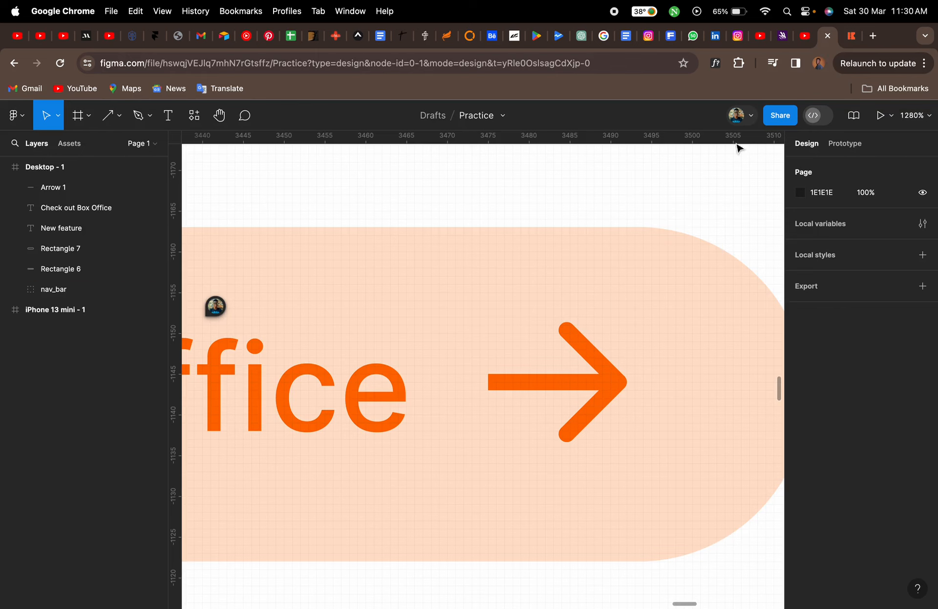
left_click(521, 387)
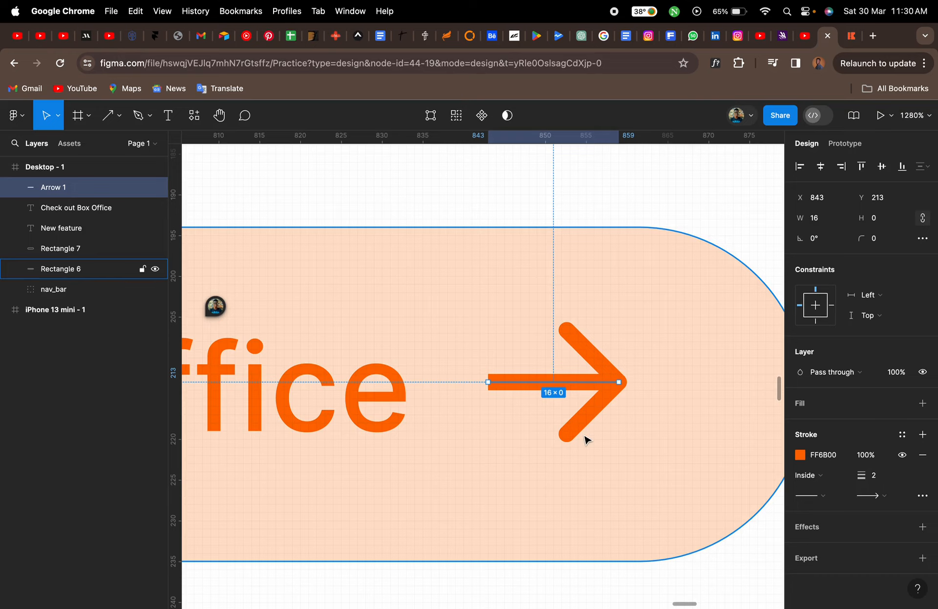
left_click(823, 498)
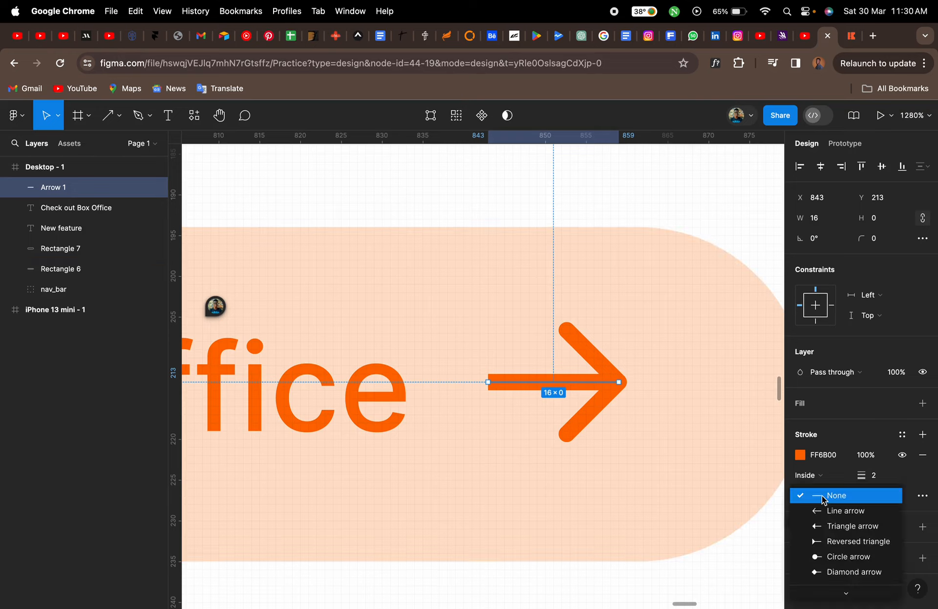
mouse_move(845, 593)
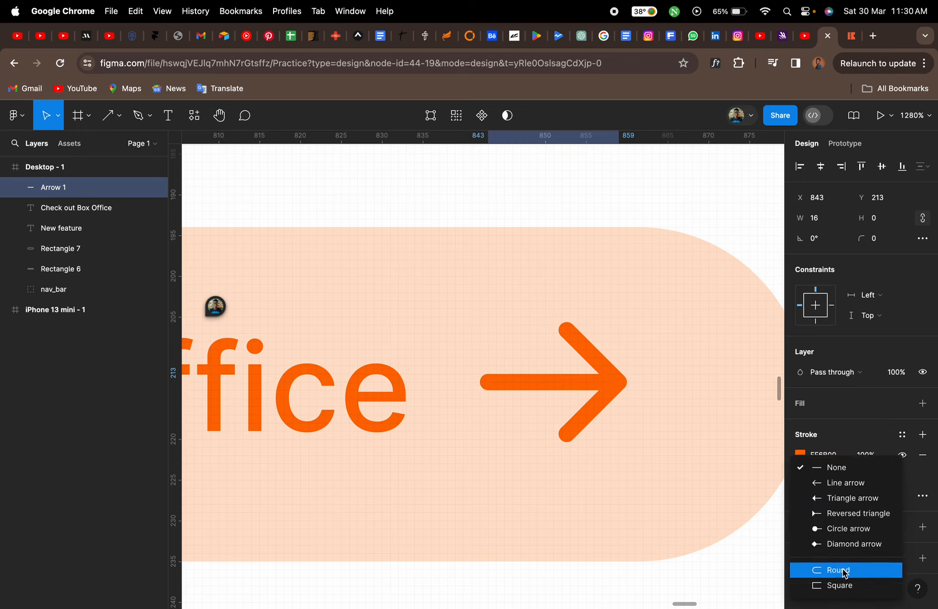
left_click(842, 569)
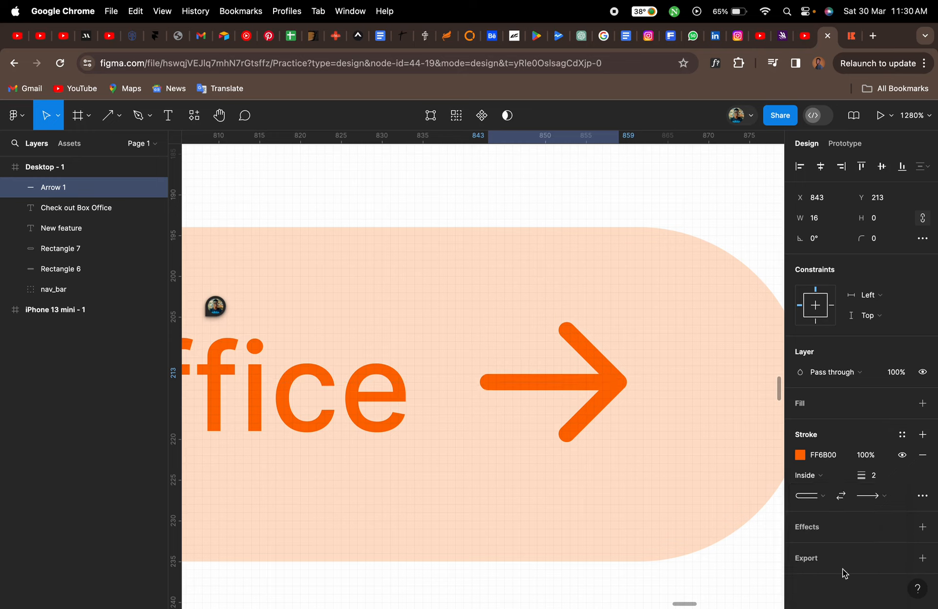
Select all the badge pills, texts and arrow and group them
scroll(643, 523, "down", 10)
scroll(643, 523, "down", 3)
left_click(644, 524)
left_click_drag(632, 444, 331, 376)
key("super+g")
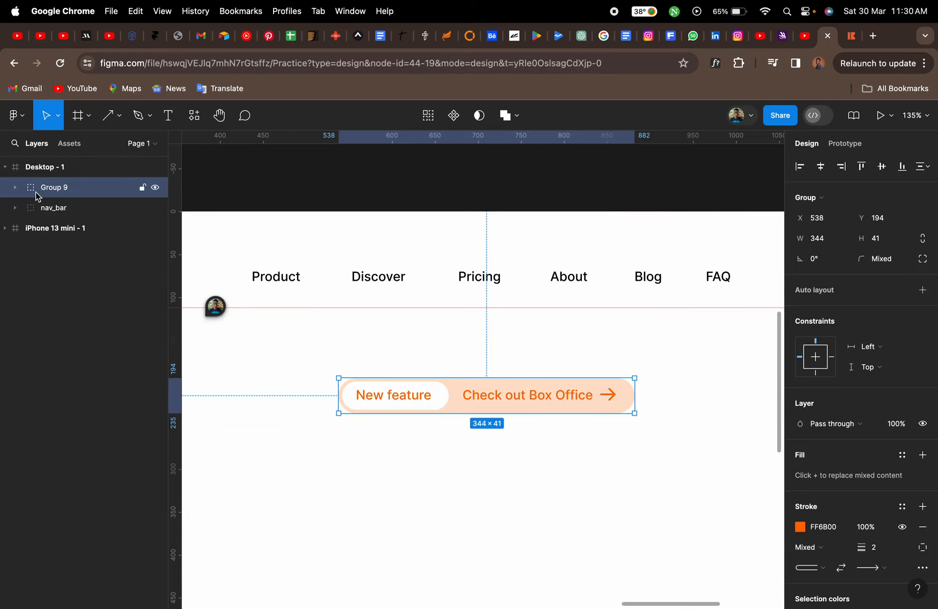
key("super+shift+g")
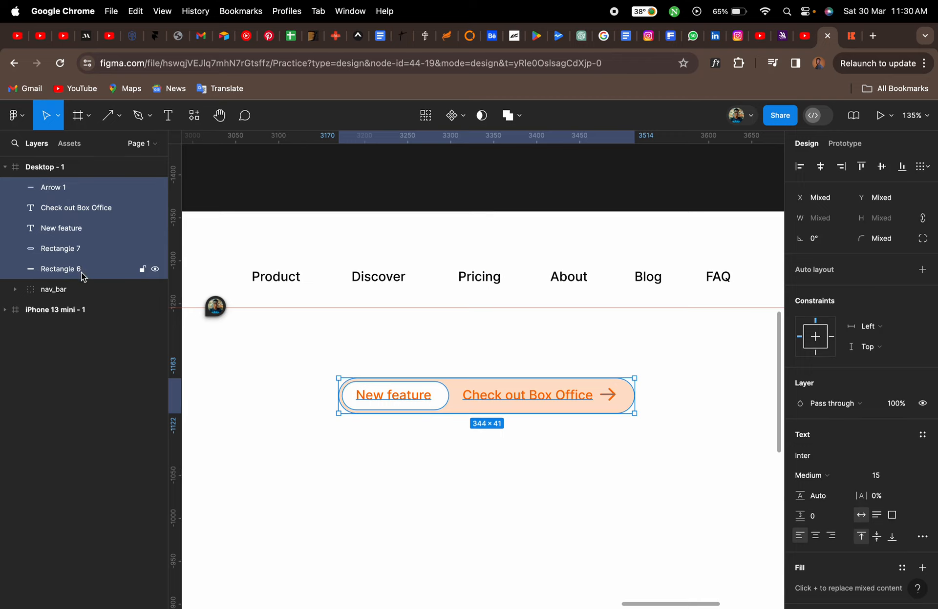
key("super+g")
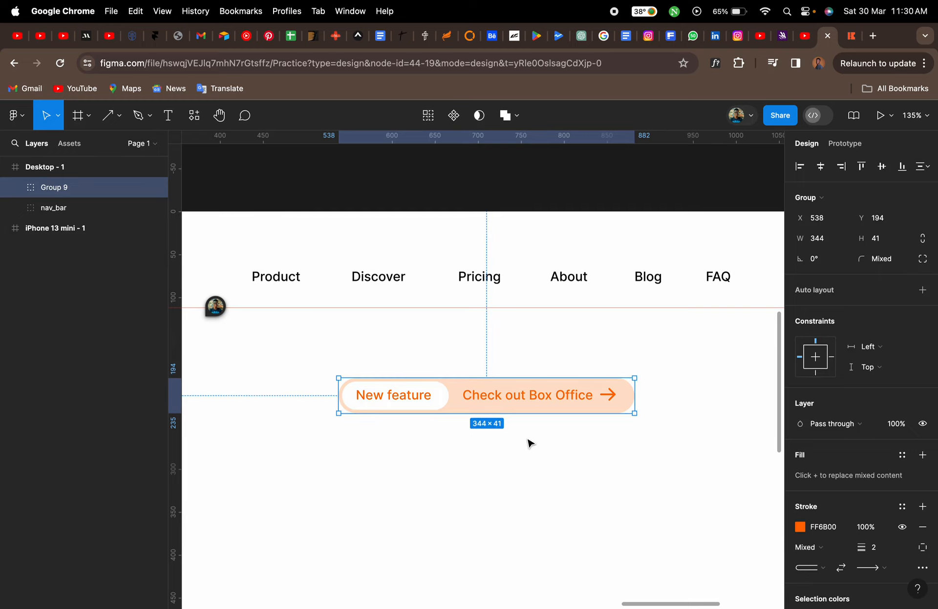
scroll(530, 443, "down", 10)
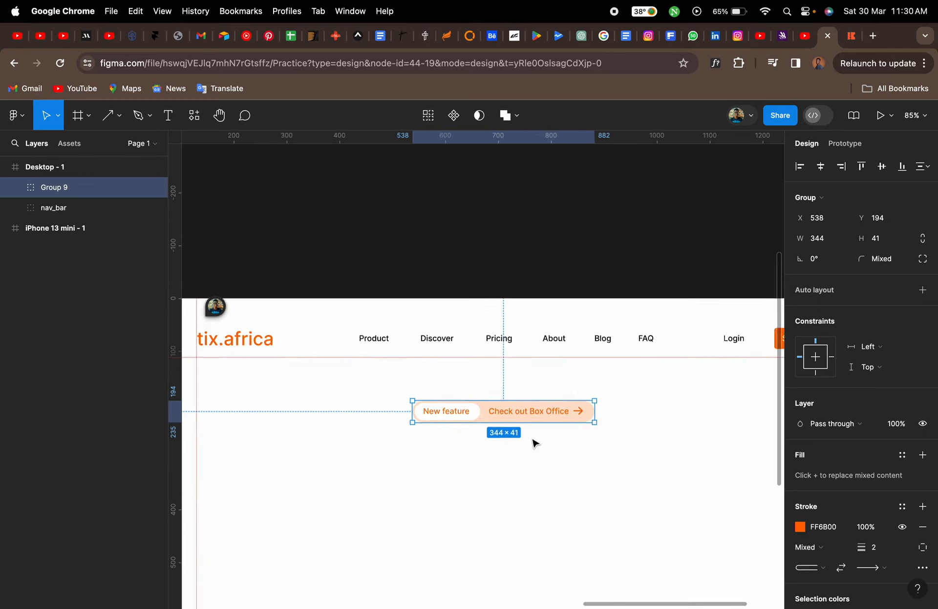
scroll(535, 443, "down", 2)
left_click(534, 442)
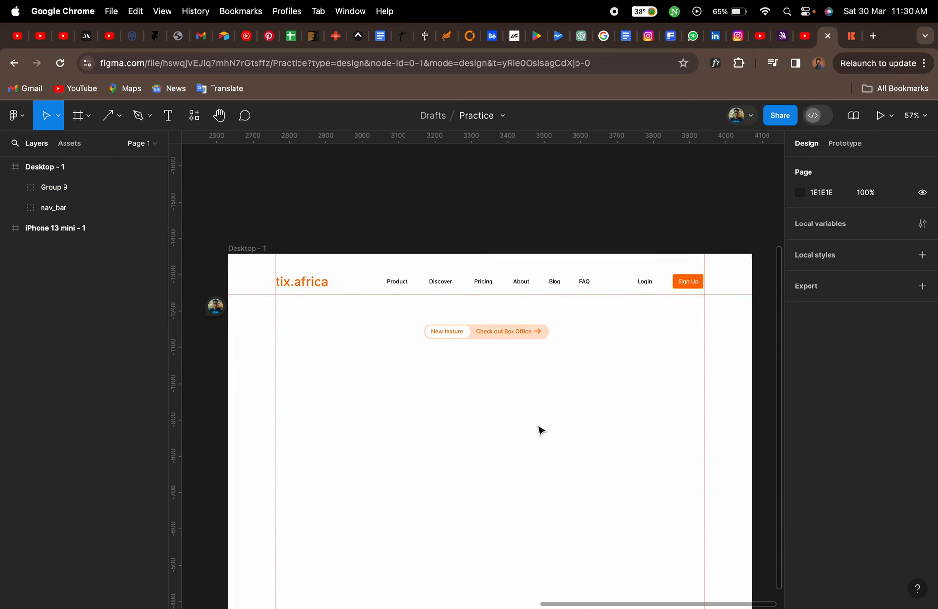
Copy the 'Events Made Easy for Creators' headline from the tix.africa site and paste it as a centre-aligned text layer in the frame
left_click(850, 36)
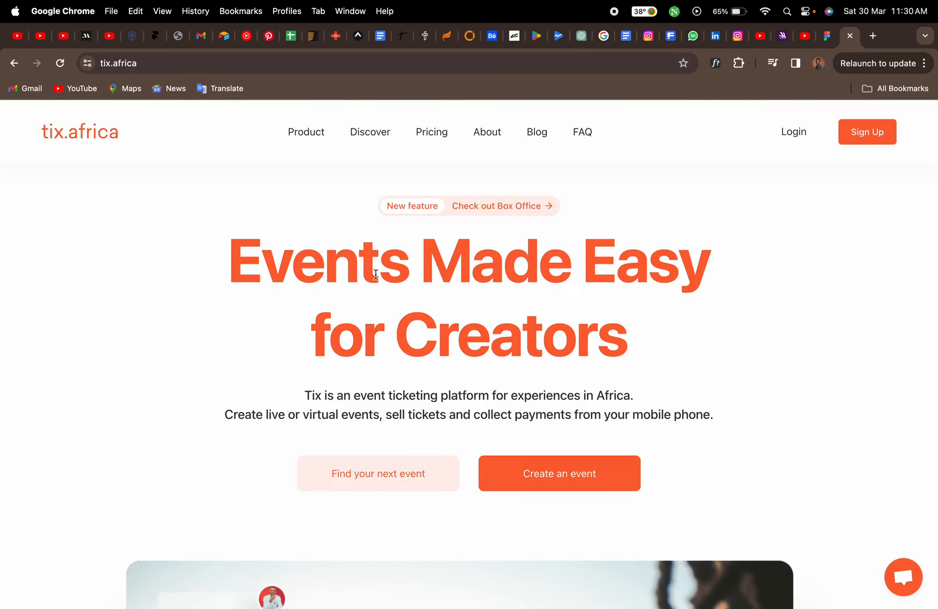
left_click_drag(229, 257, 672, 361)
key("super+c")
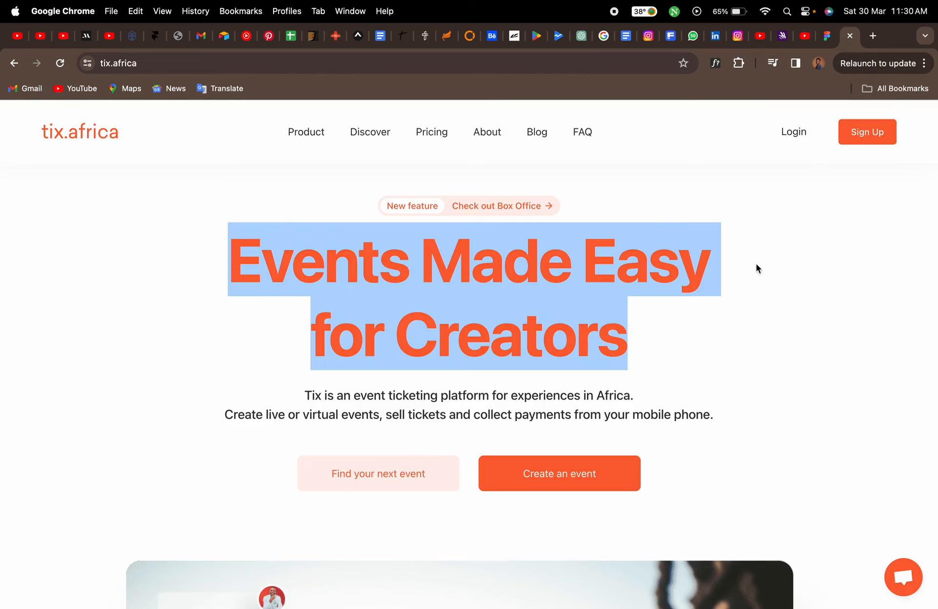
left_click(826, 36)
key("t")
left_click(382, 367)
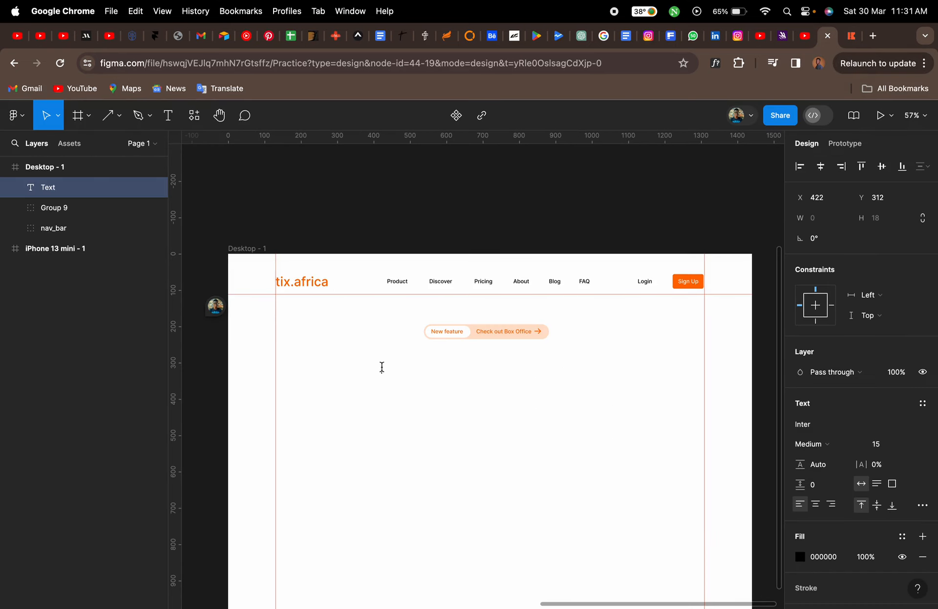
key("super+v")
key("super+a")
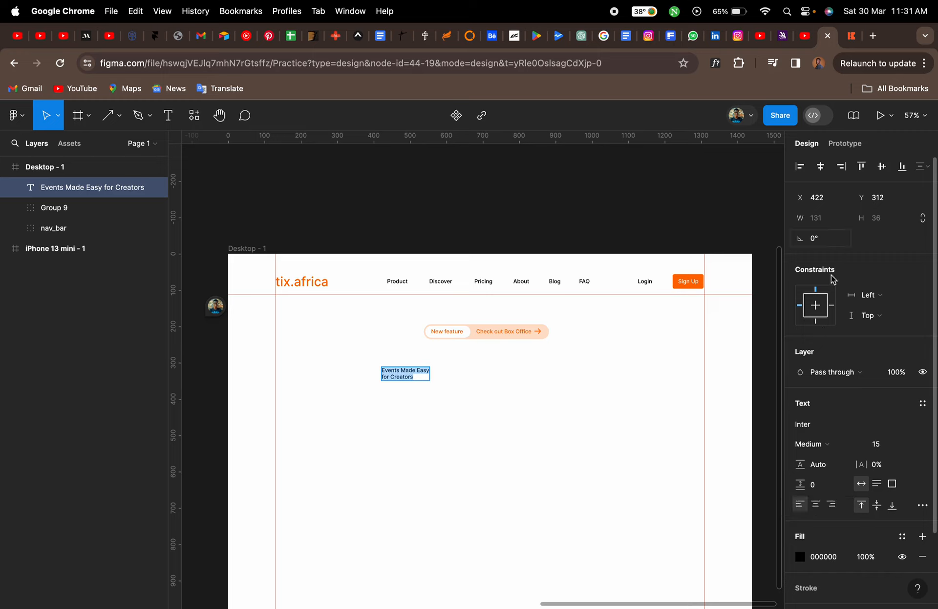
left_click(815, 506)
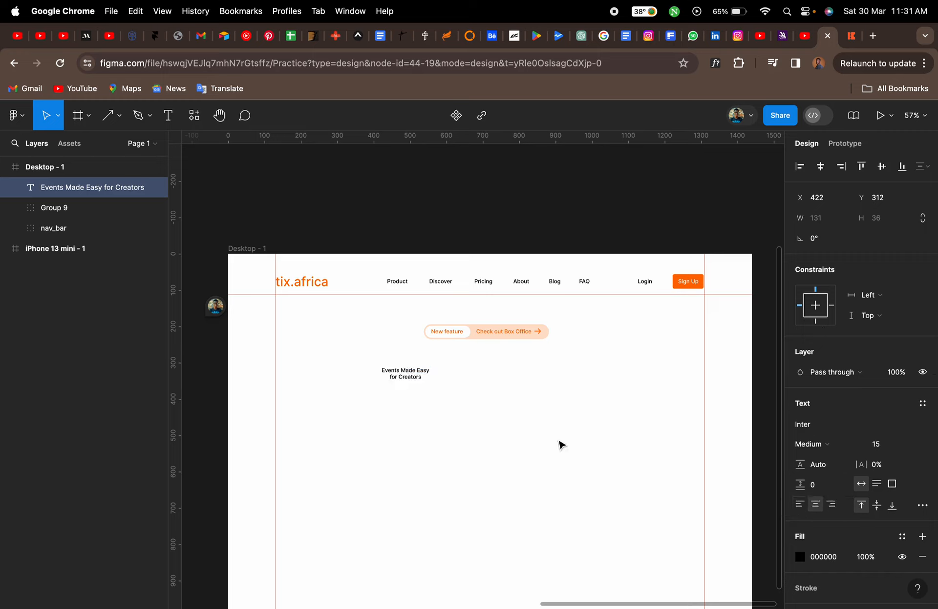
Set the headline's font size to 100
key("Escape")
left_click(883, 450)
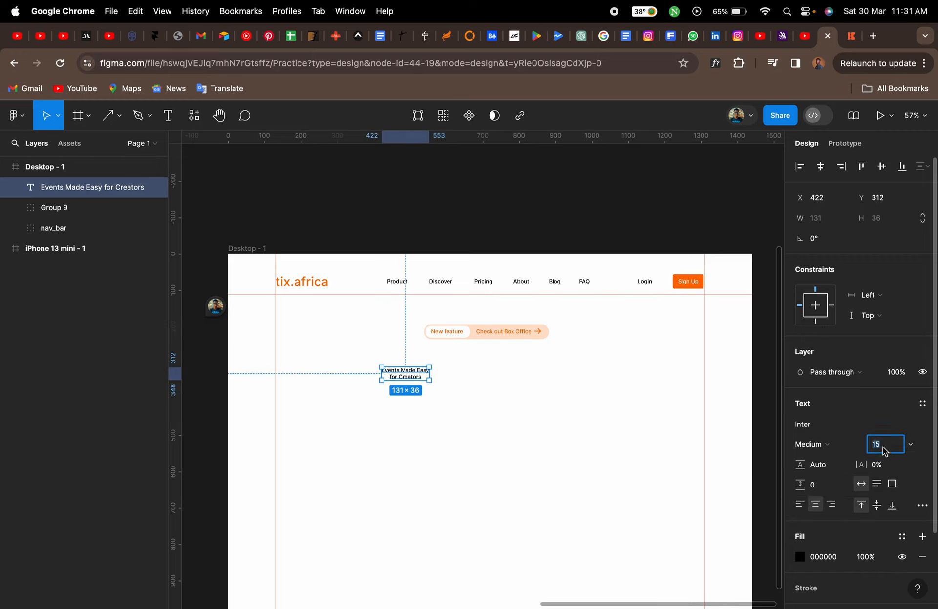
type("80")
key("Return")
left_click(884, 450)
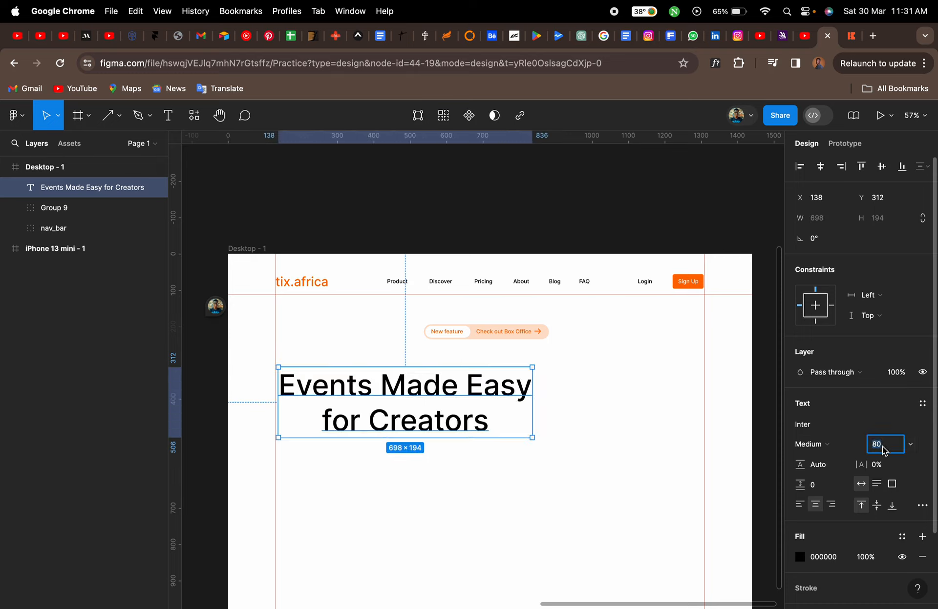
type("100")
key("Return")
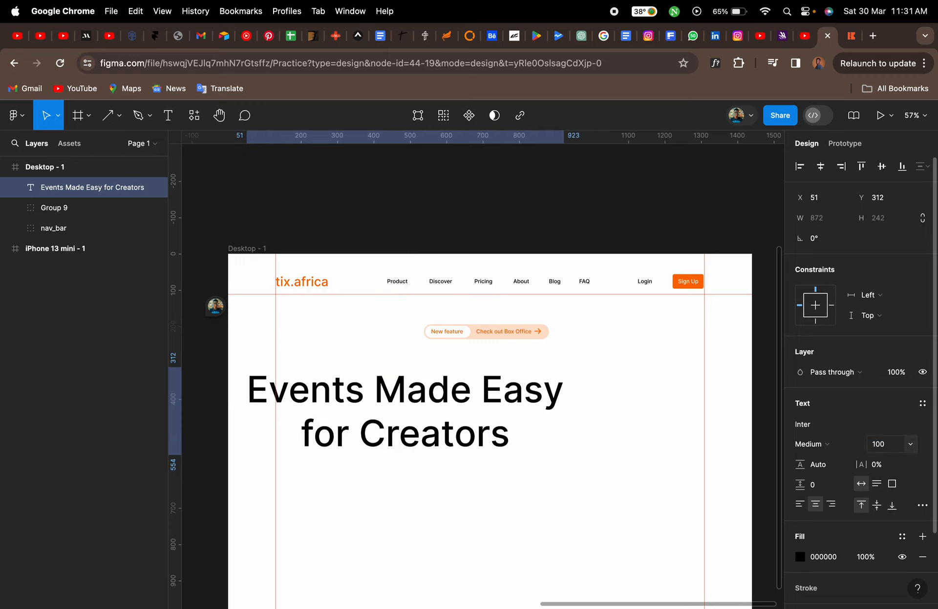
Centre the headline horizontally below the badge and set its weight to Extra Bold
left_click_drag(556, 393, 638, 387)
left_click(820, 167)
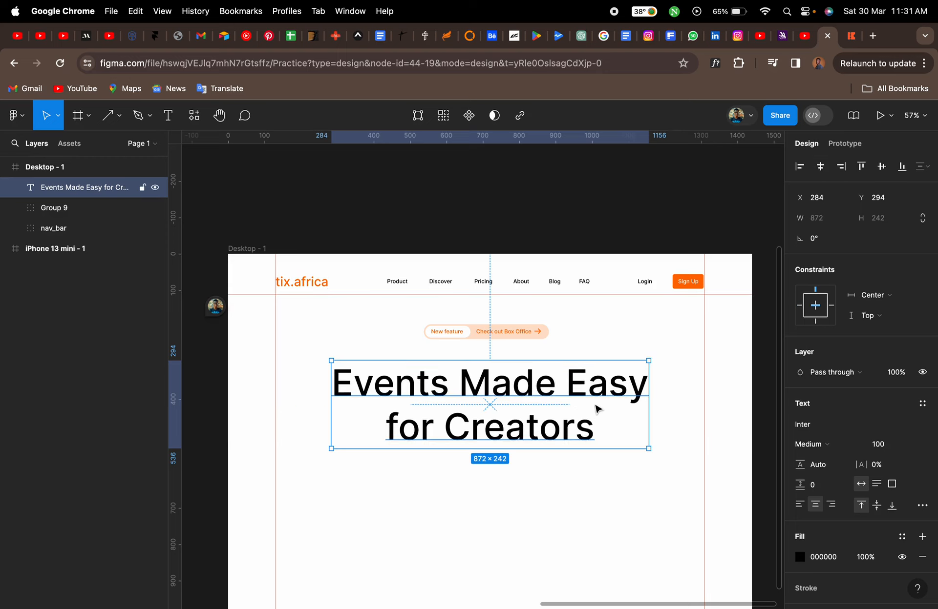
left_click(833, 446)
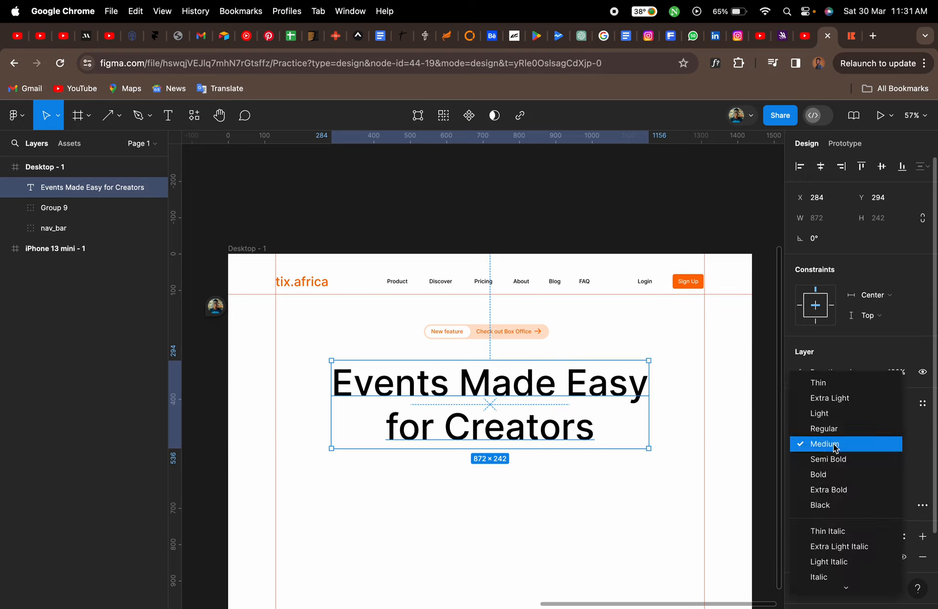
left_click(839, 489)
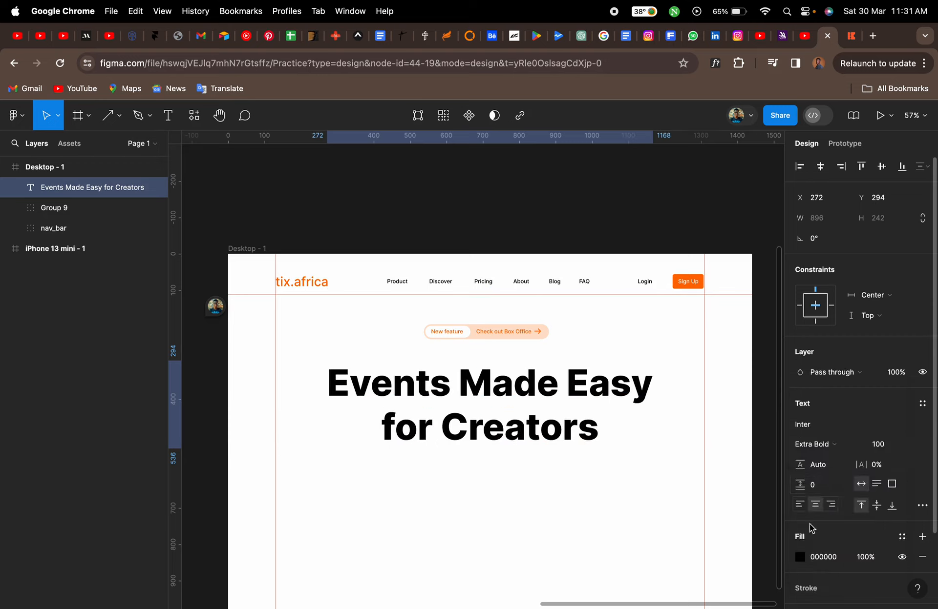
Fill the headline text with the orange FF6B00 document colour
left_click(800, 557)
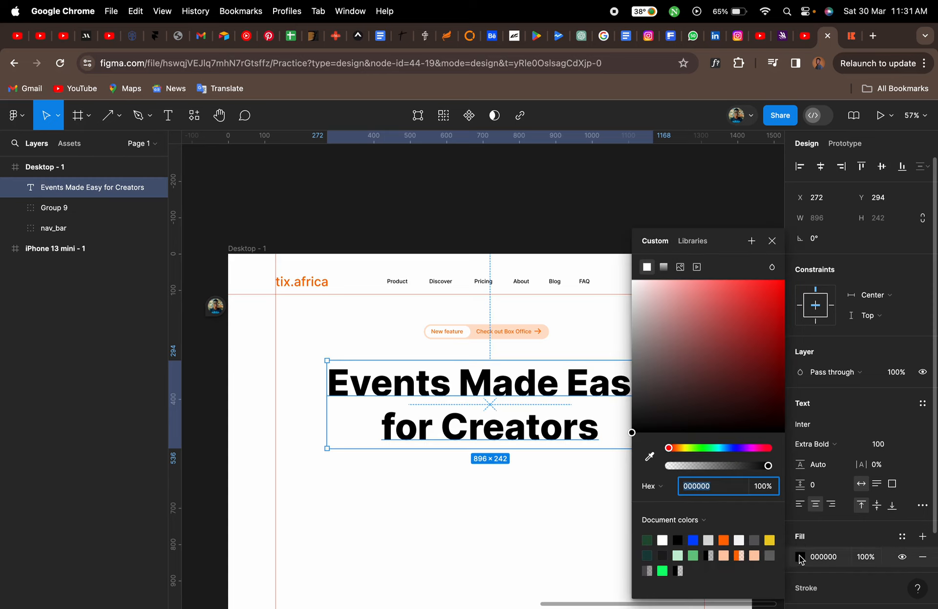
left_click(723, 540)
left_click(771, 241)
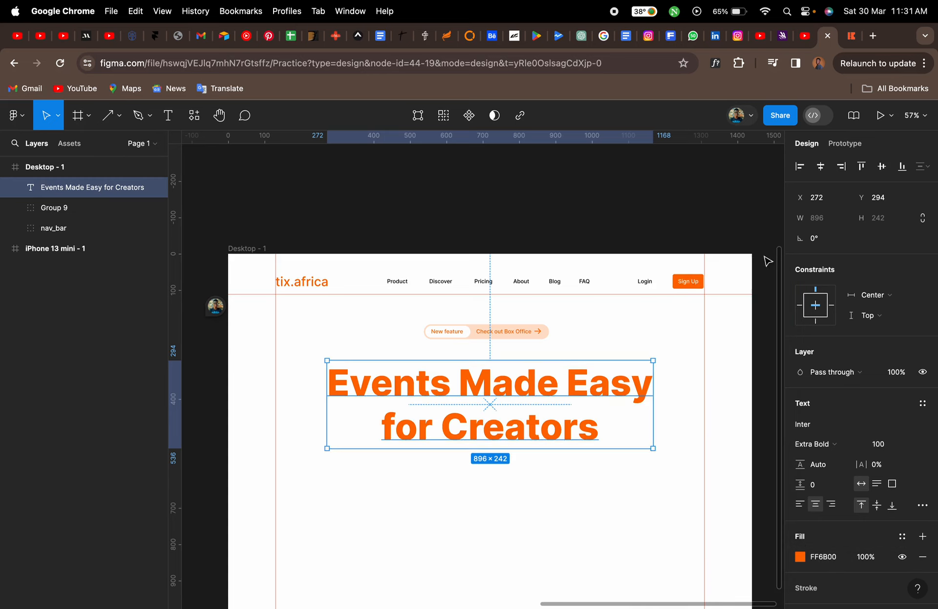
left_click(580, 527)
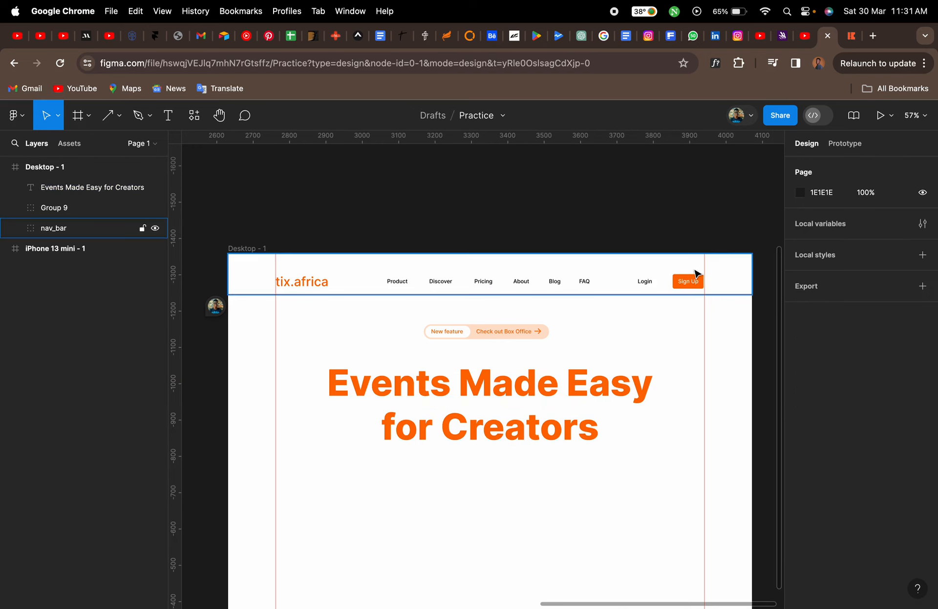
left_click(853, 35)
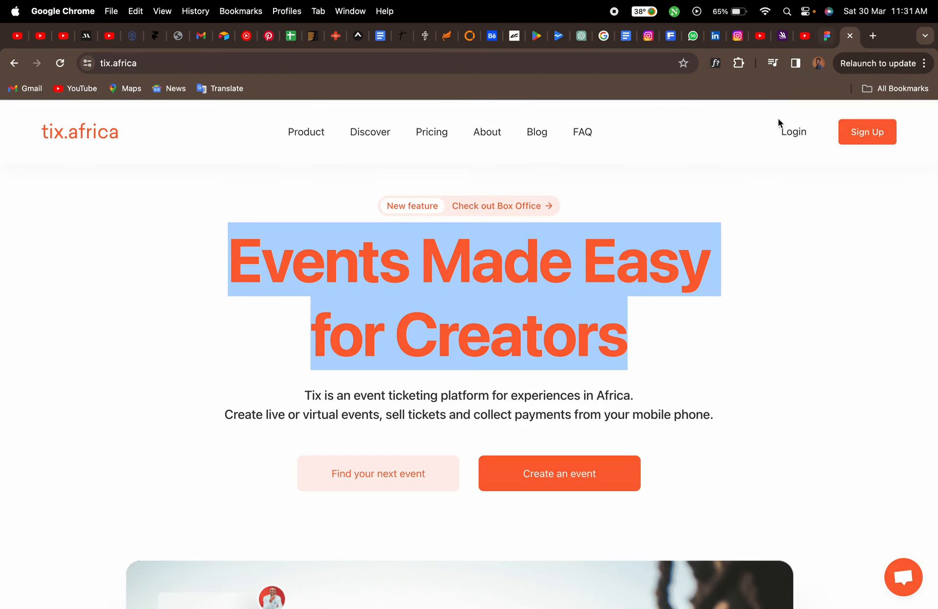
left_click(777, 297)
left_click(827, 39)
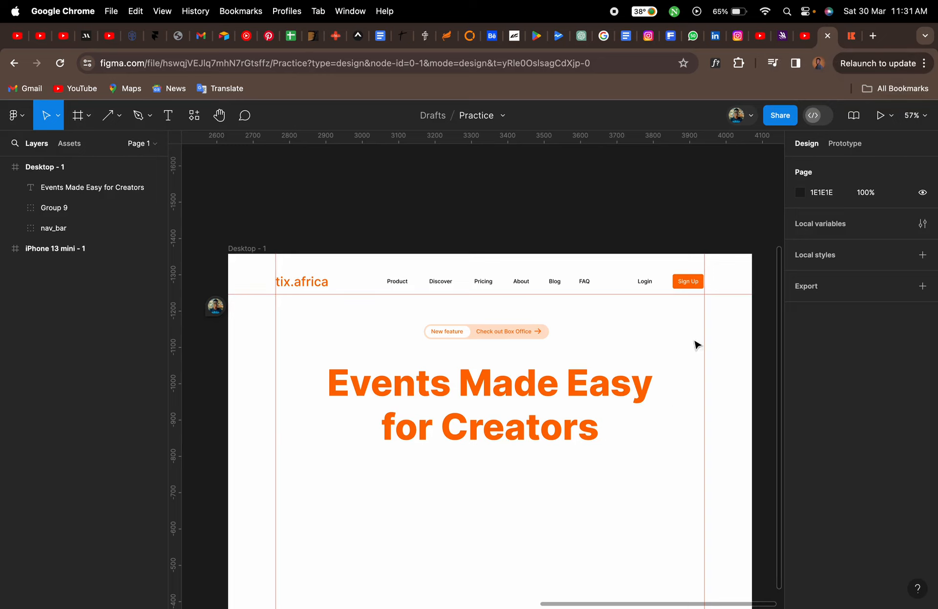
left_click(858, 34)
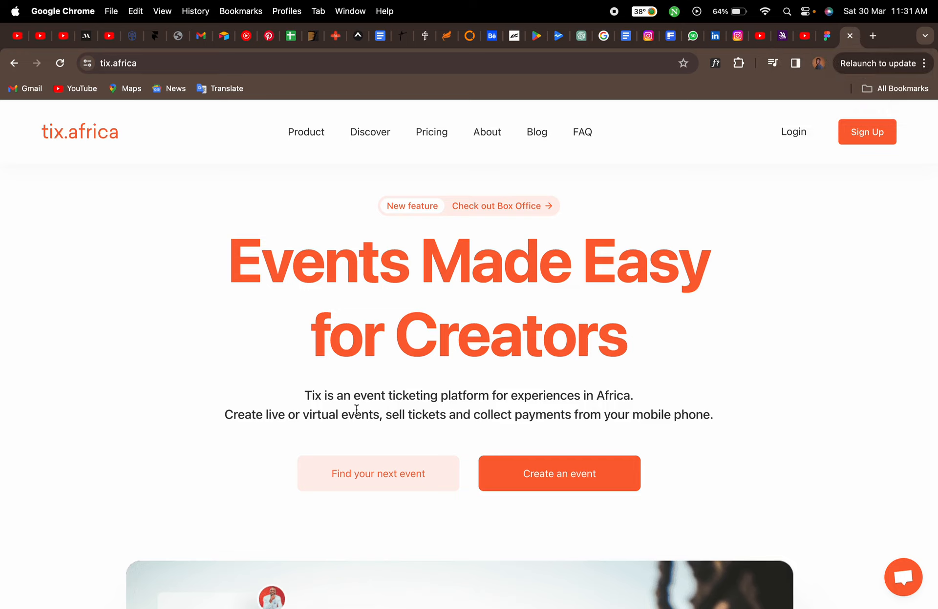
Copy the two-line subtitle from the tix.africa site and paste it as a new text layer below the headline
left_click_drag(304, 395, 714, 414)
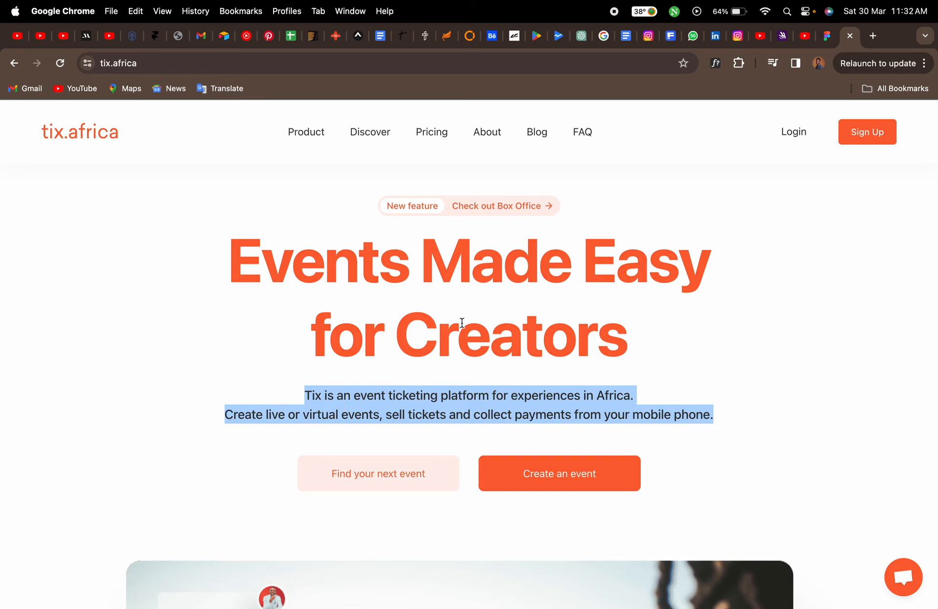
left_click(827, 40)
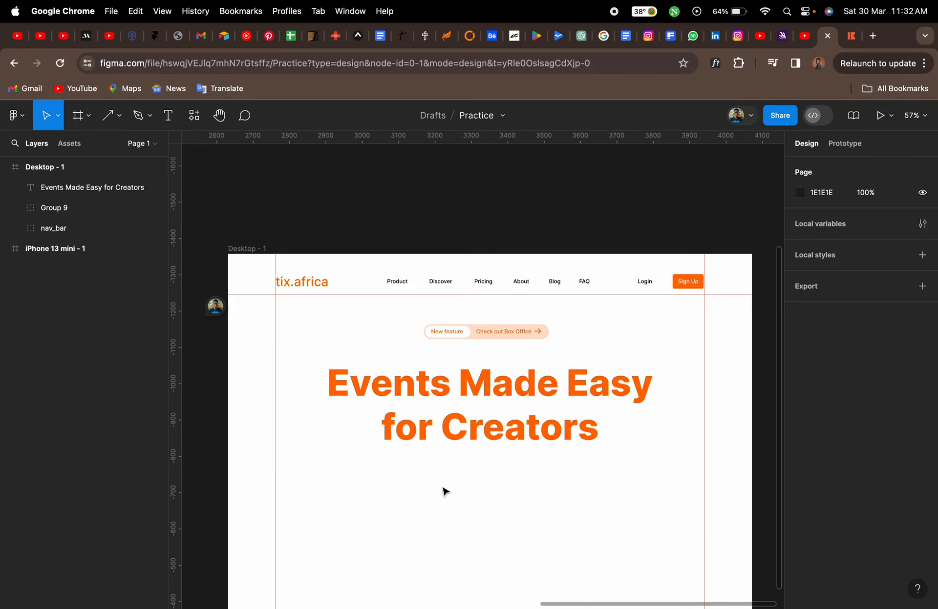
key("t")
left_click(444, 471)
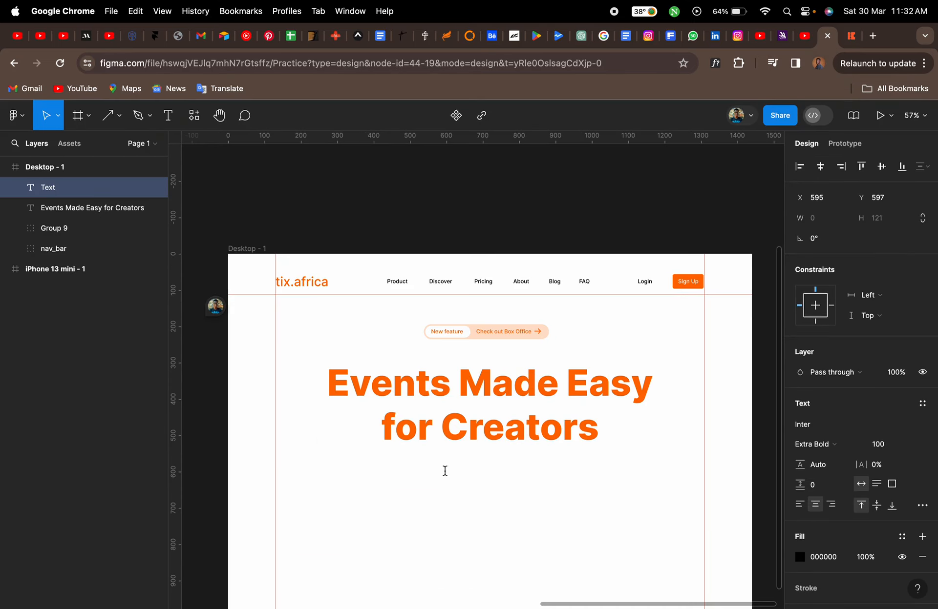
key("super+v")
key("super+a")
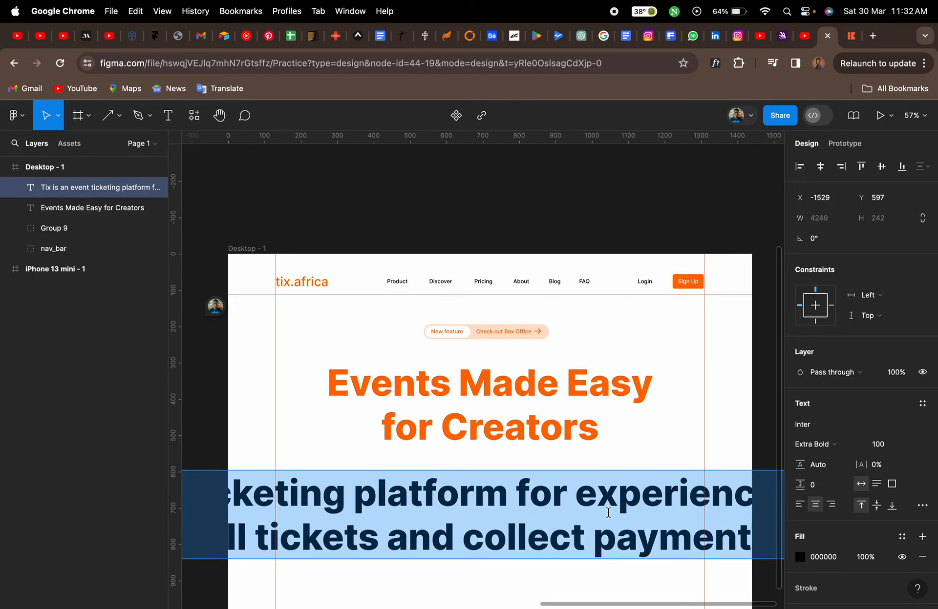
Set the subtitle's font size to 20 and its weight to Medium
left_click(883, 446)
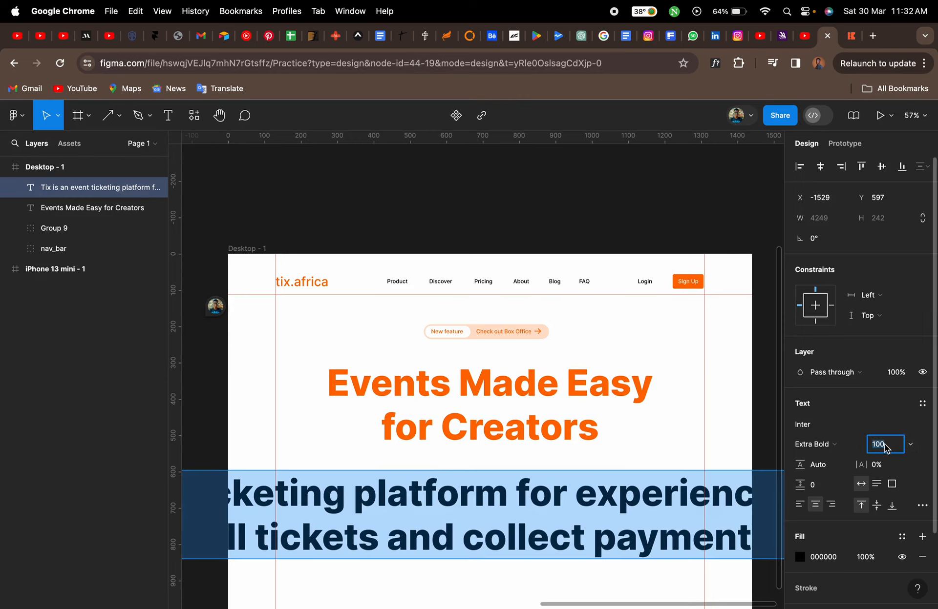
type("20")
key("Return")
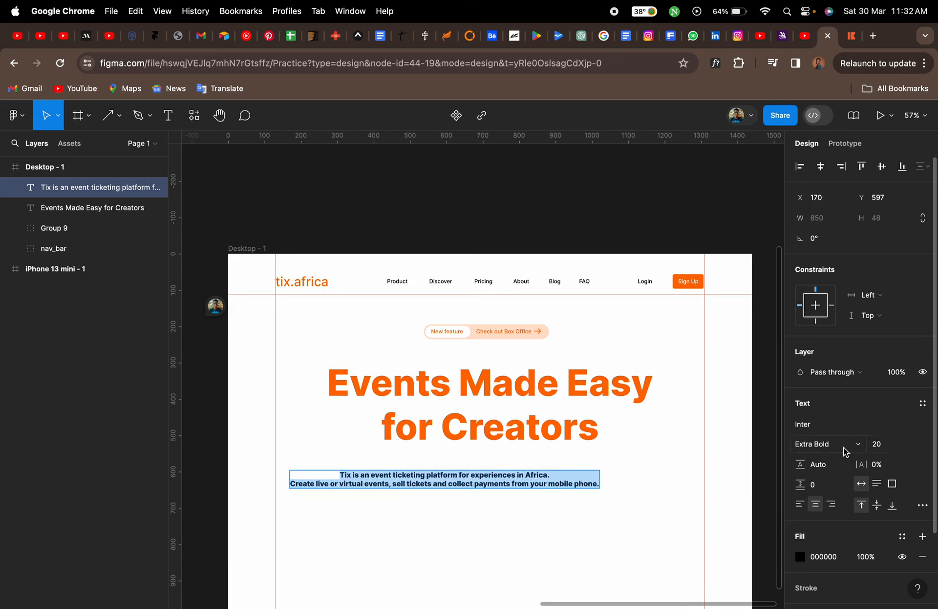
left_click(843, 448)
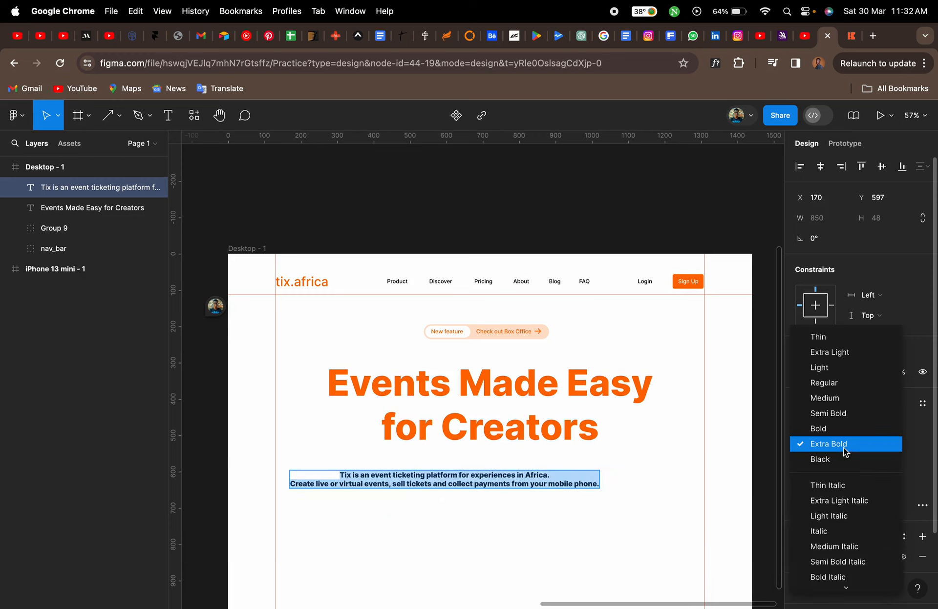
left_click(843, 399)
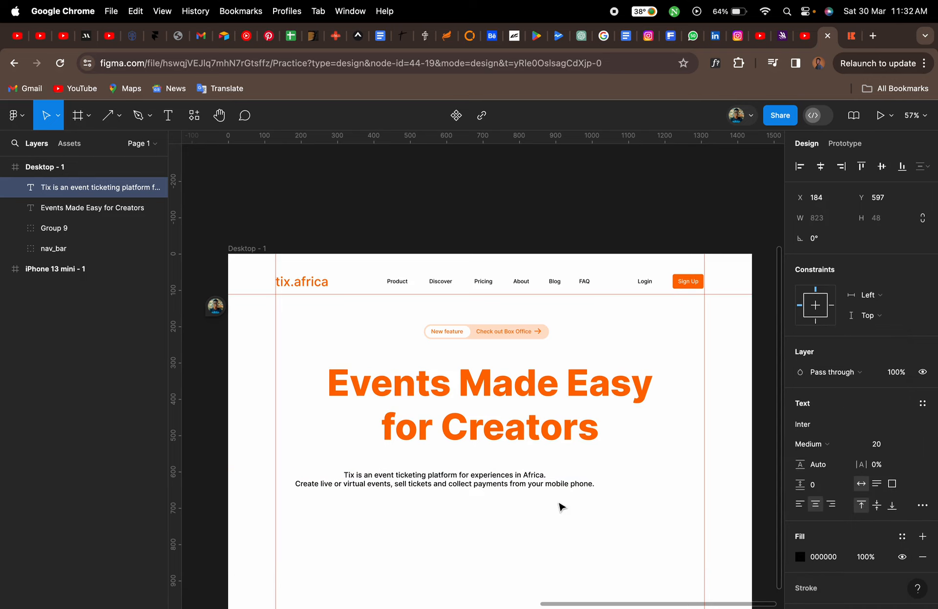
Centre the subtitle horizontally and move it up just below the headline
key("Escape")
left_click_drag(496, 479, 532, 461)
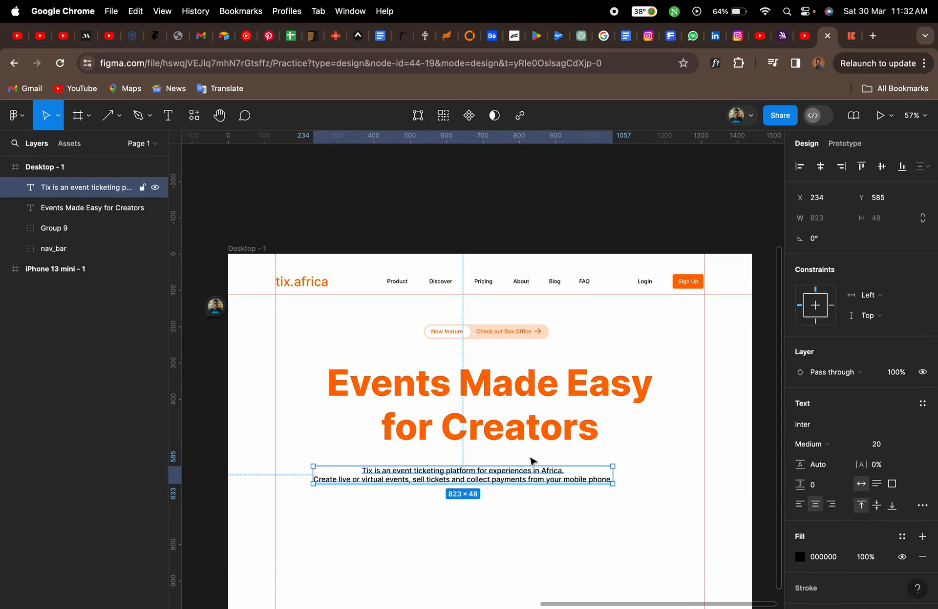
left_click(820, 167)
left_click_drag(554, 475, 554, 460)
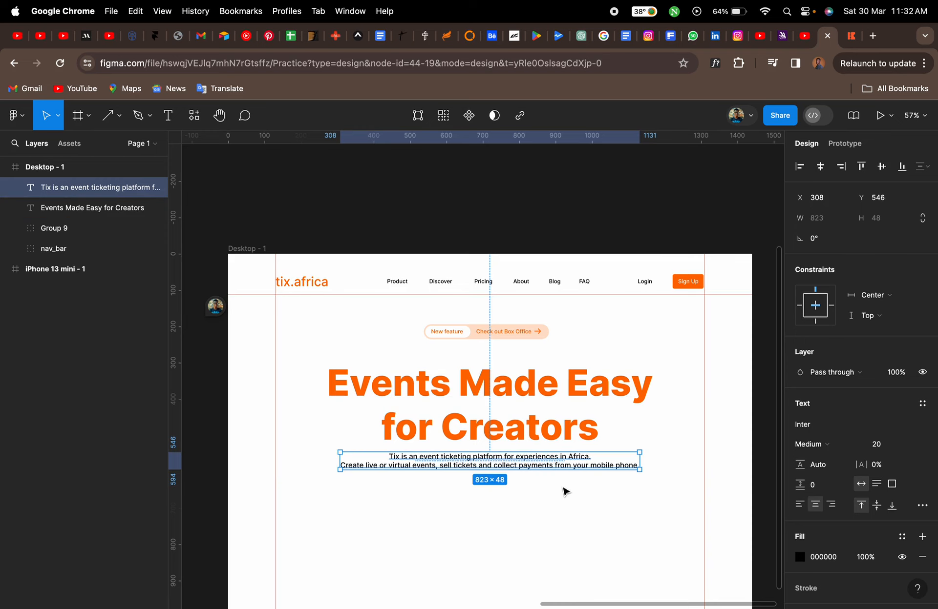
left_click(854, 38)
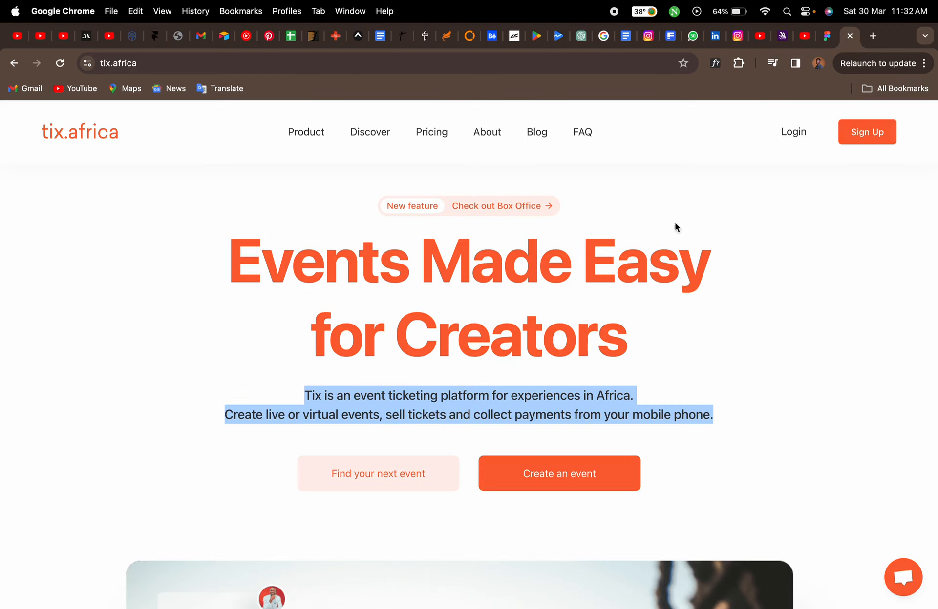
left_click(246, 487)
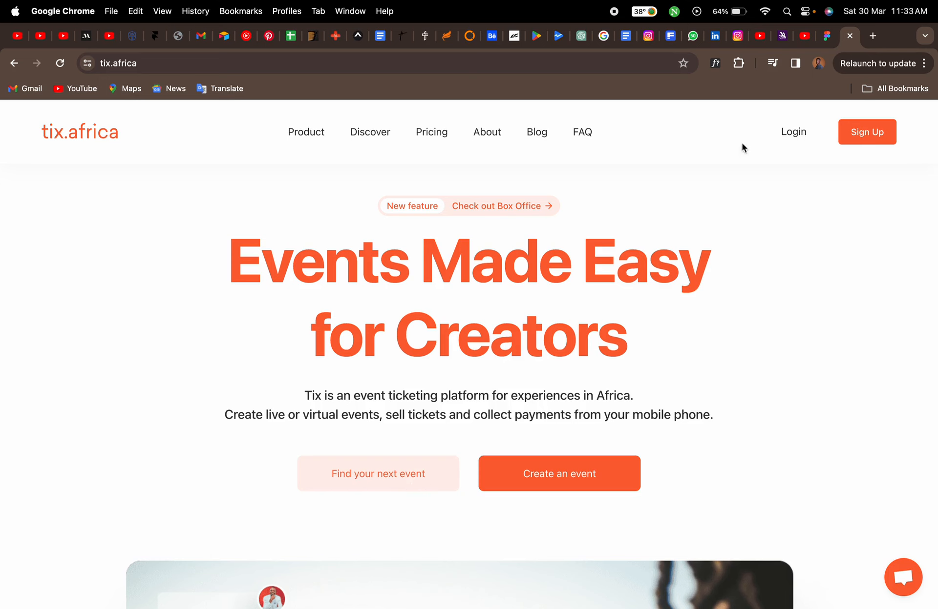
left_click(828, 40)
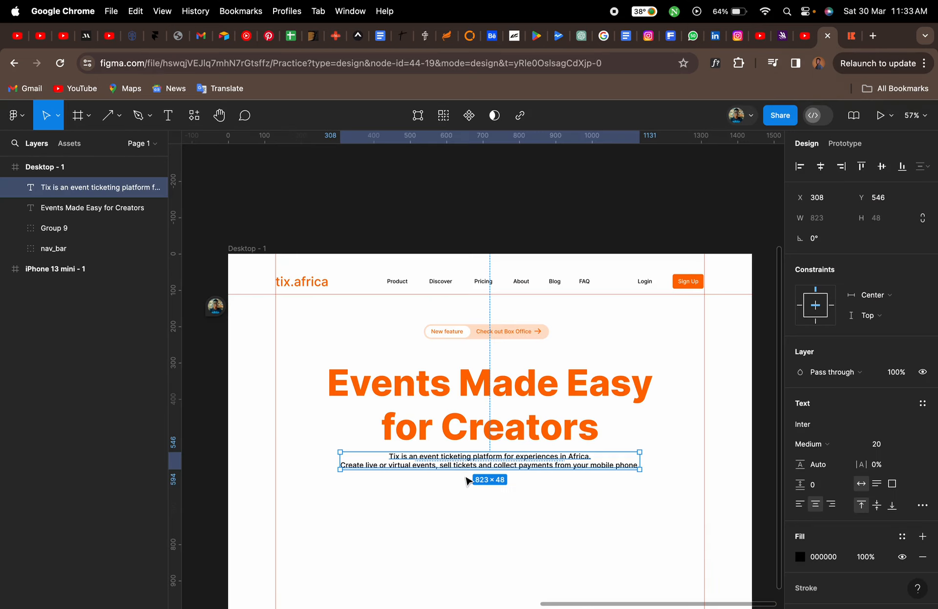
scroll(467, 481, "down", 3)
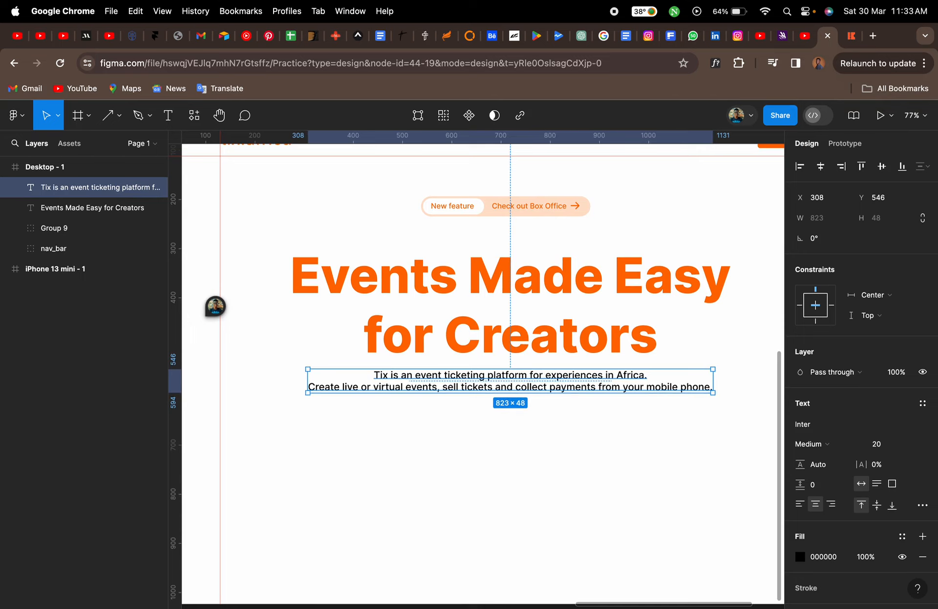
key("Return")
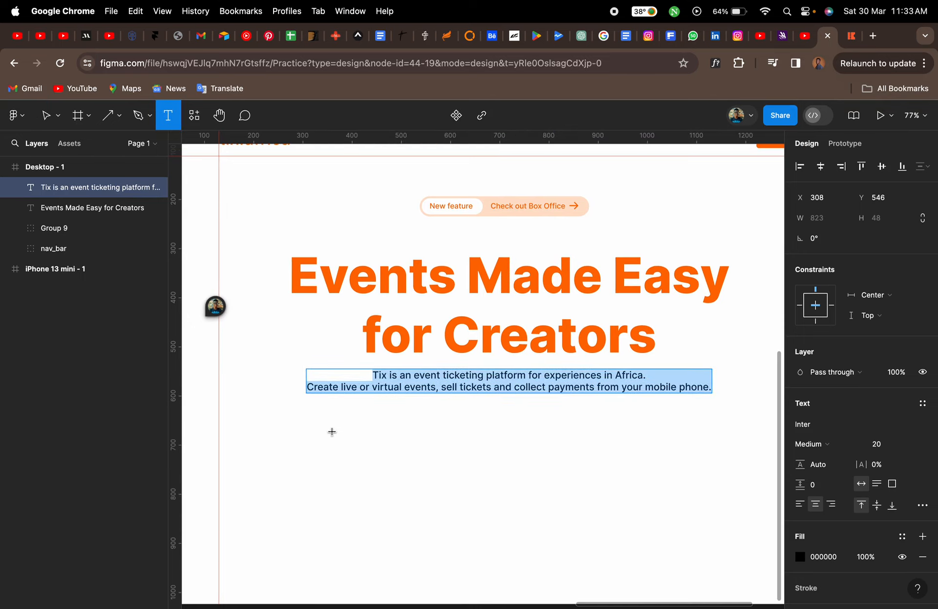
type("r")
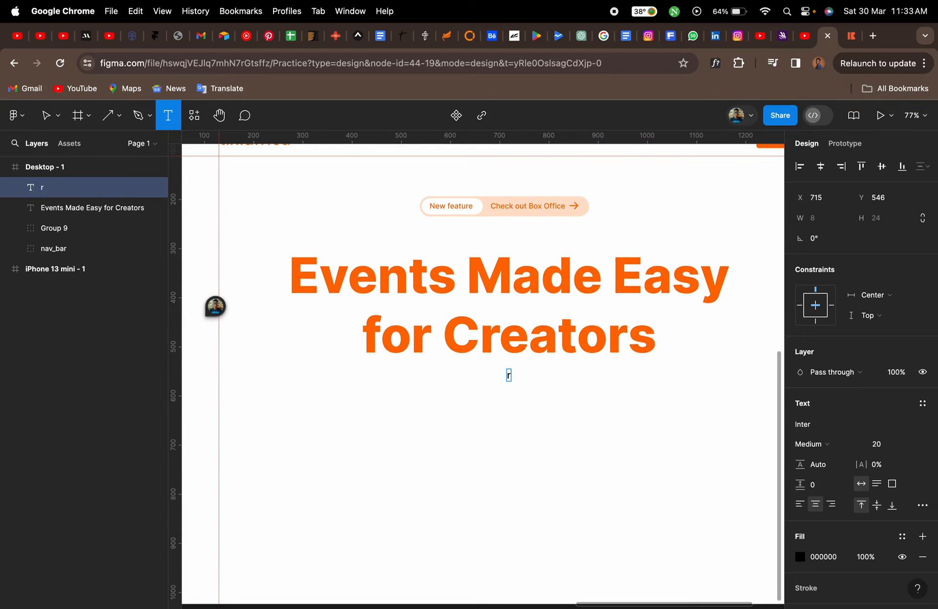
key("super+z")
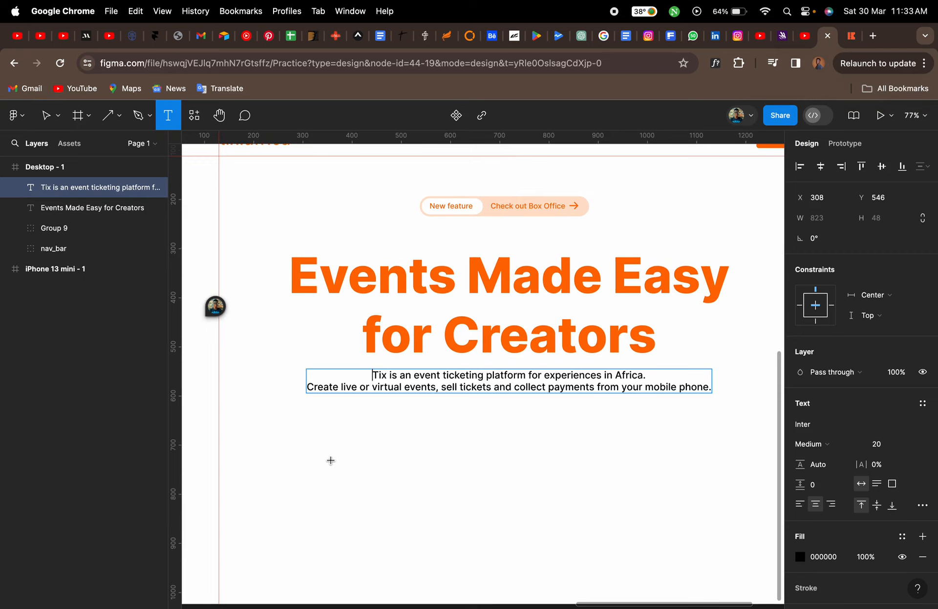
Draw a rectangle about 271×71 below the subtitle on the left side of the frame
left_click(120, 117)
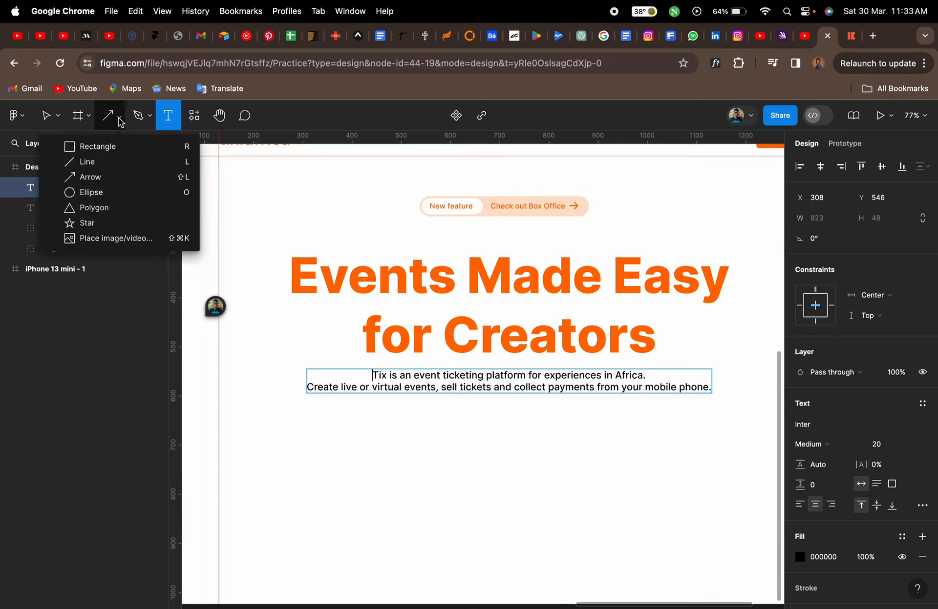
left_click(117, 145)
left_click_drag(304, 428, 438, 463)
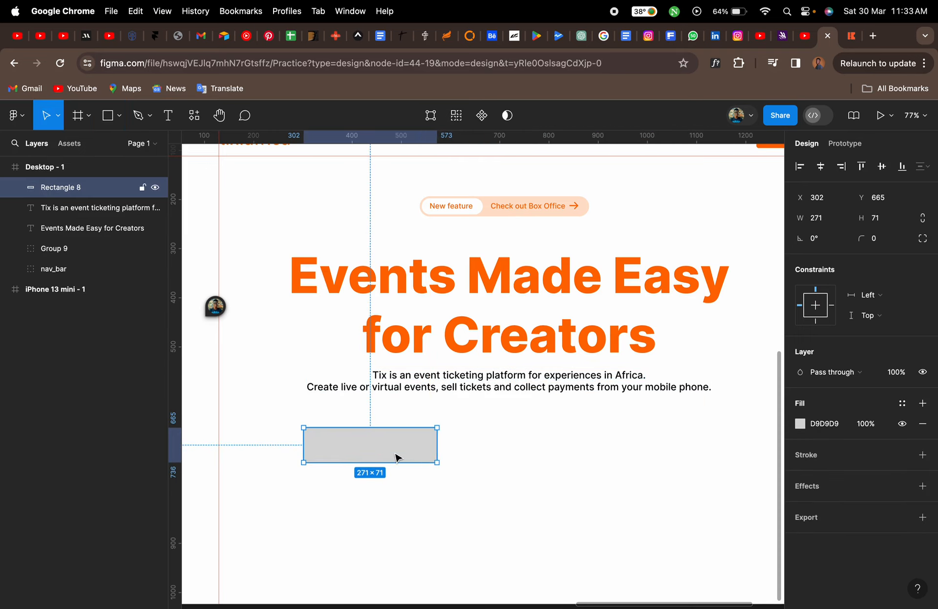
Inspect the Sign Up button's background rectangle in the navigation bar to check its corner settings
scroll(566, 390, "up", 3)
scroll(566, 390, "right", 3)
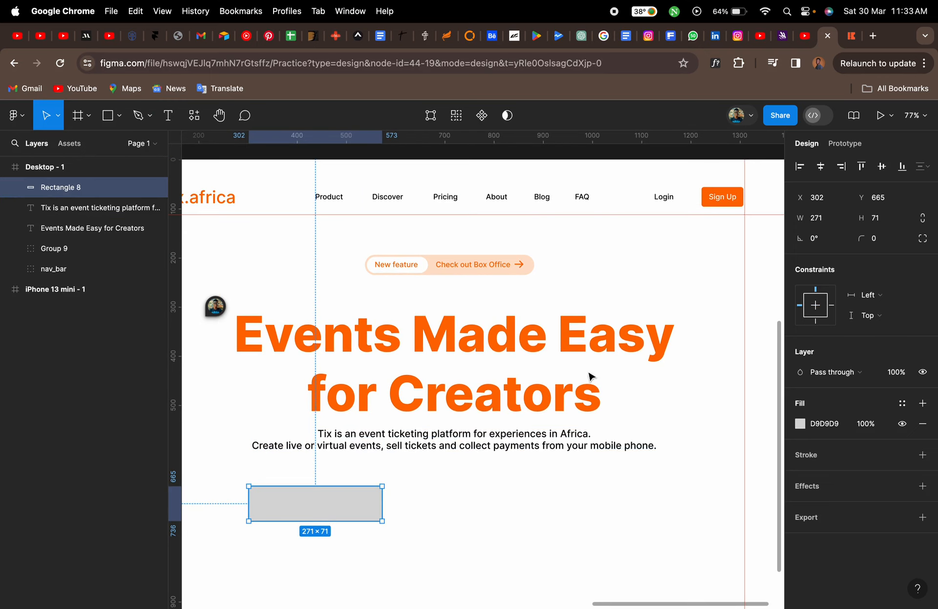
double_click(712, 201)
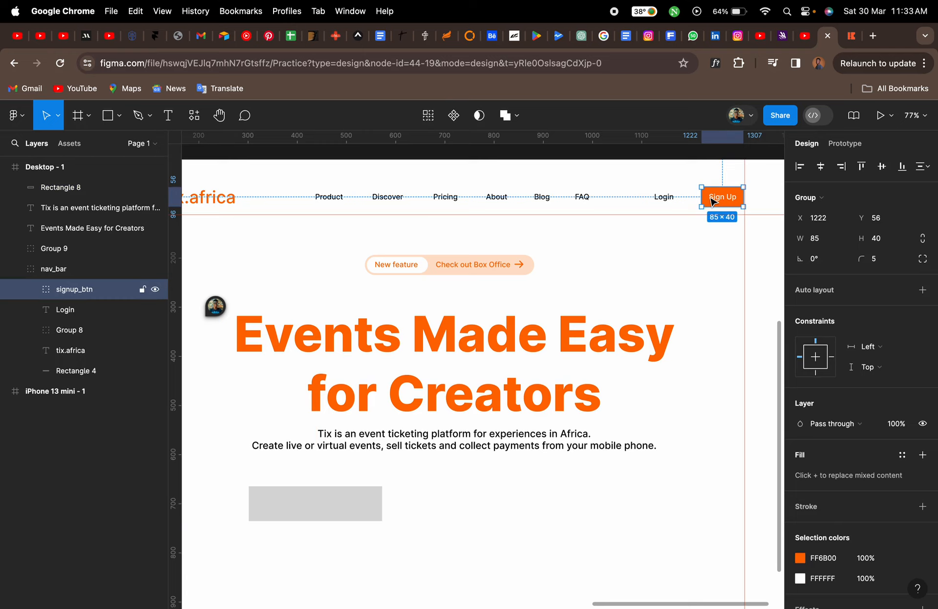
double_click(709, 204)
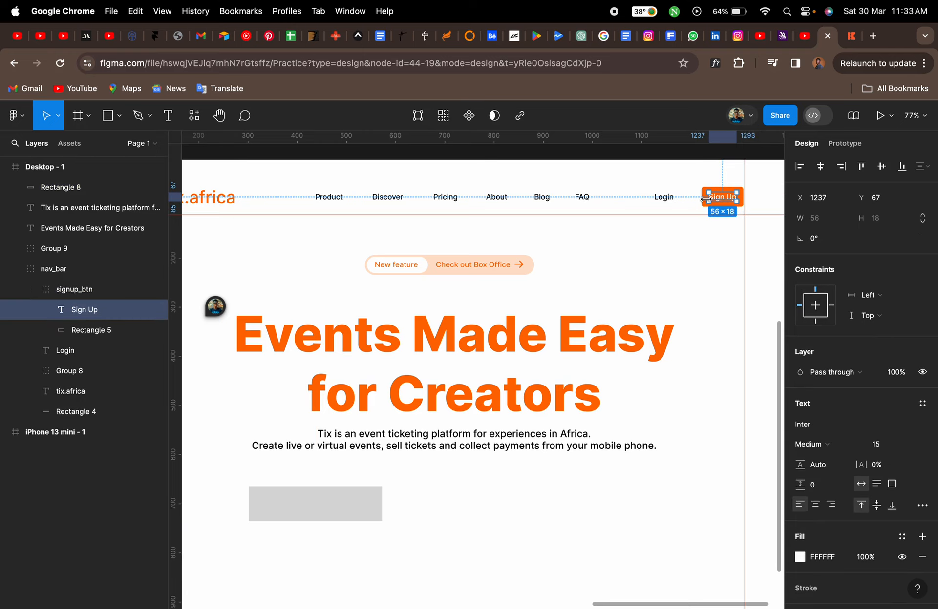
left_click(93, 331)
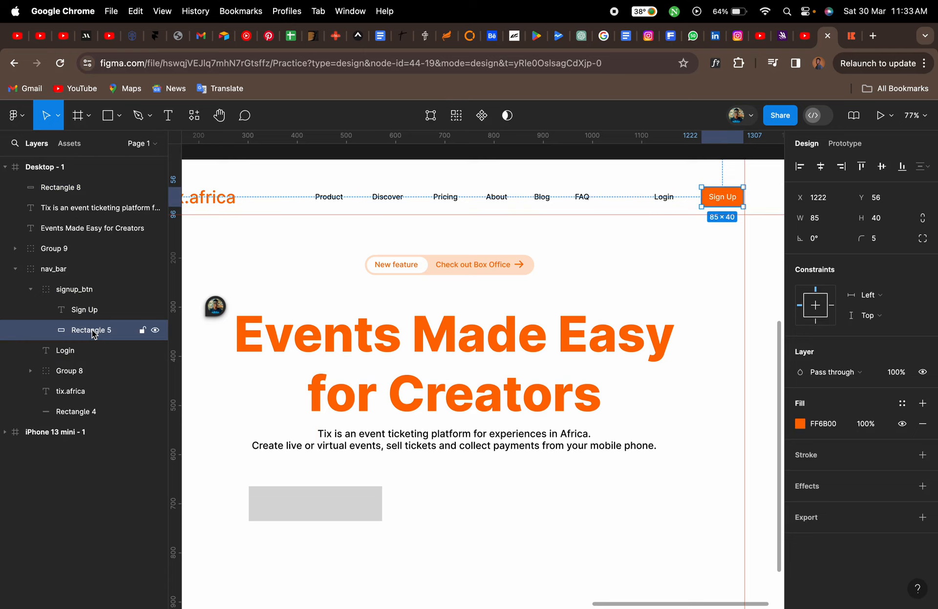
left_click(30, 290)
left_click(16, 270)
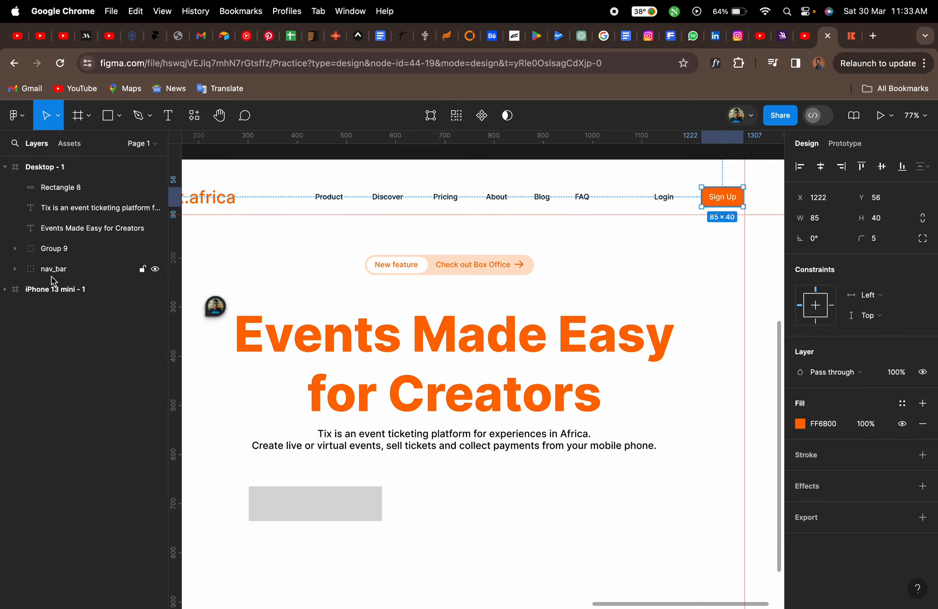
Set the new rectangle's corner radius to 5
left_click(365, 507)
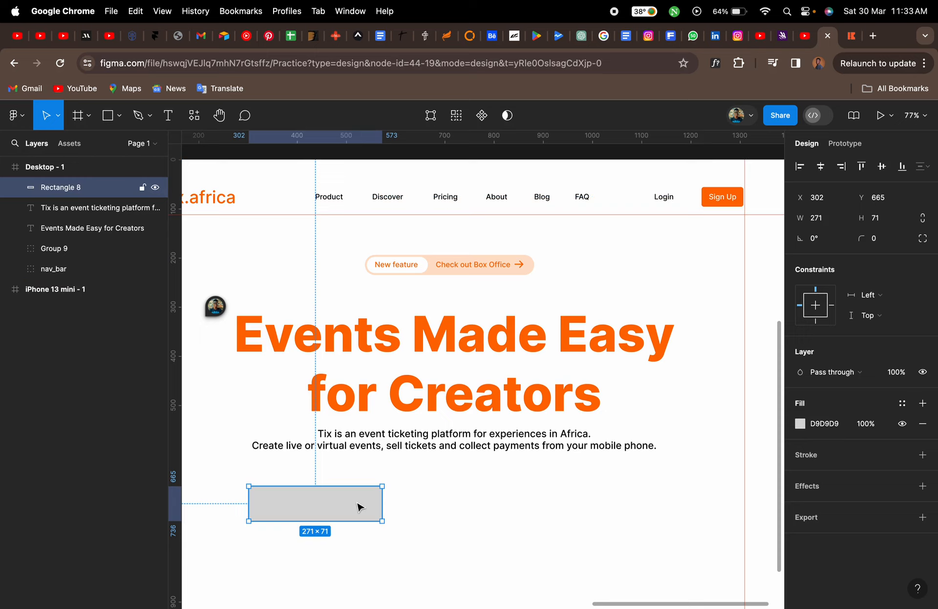
left_click(883, 246)
left_click(471, 495)
scroll(385, 508, "up", 8)
scroll(385, 509, "down", 3)
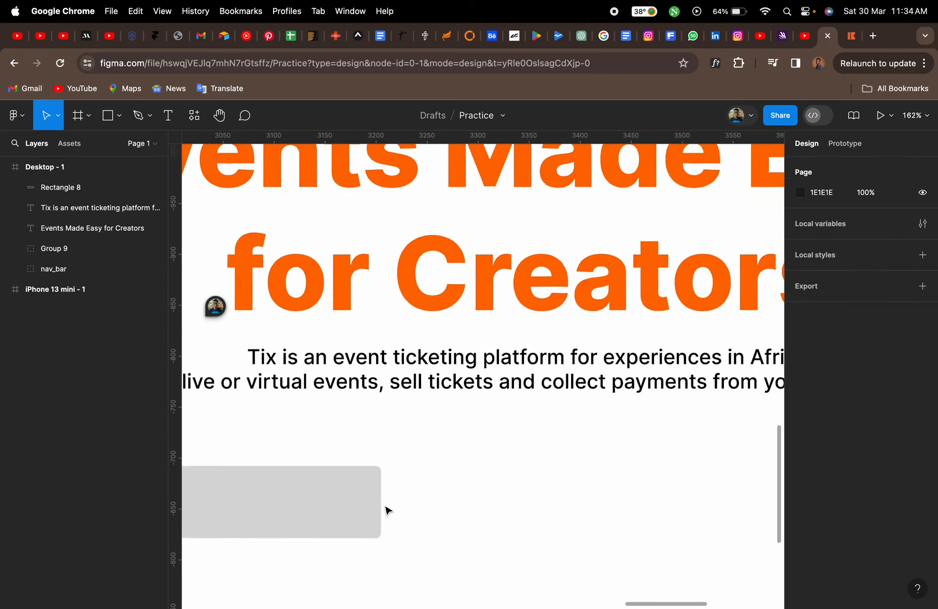
scroll(385, 509, "down", 3)
left_click(385, 463)
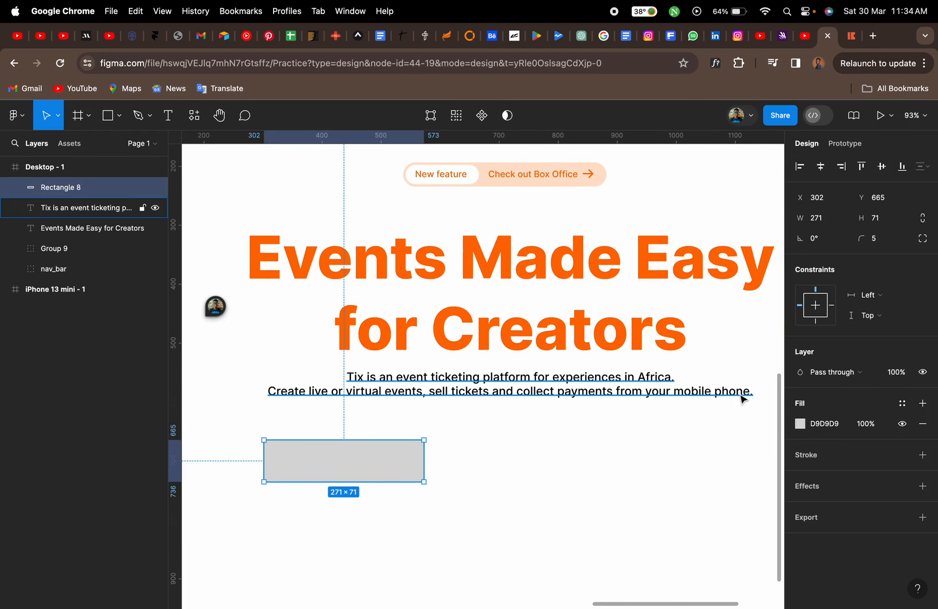
Fill the rectangle with the FF6B00 document colour at 20% opacity, comparing against the tix.africa site
left_click(800, 424)
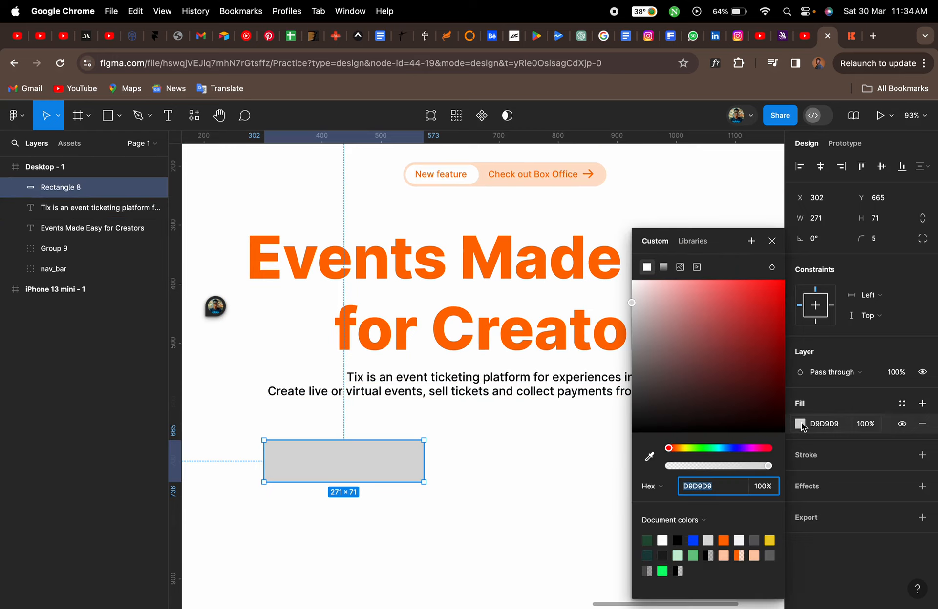
left_click(756, 555)
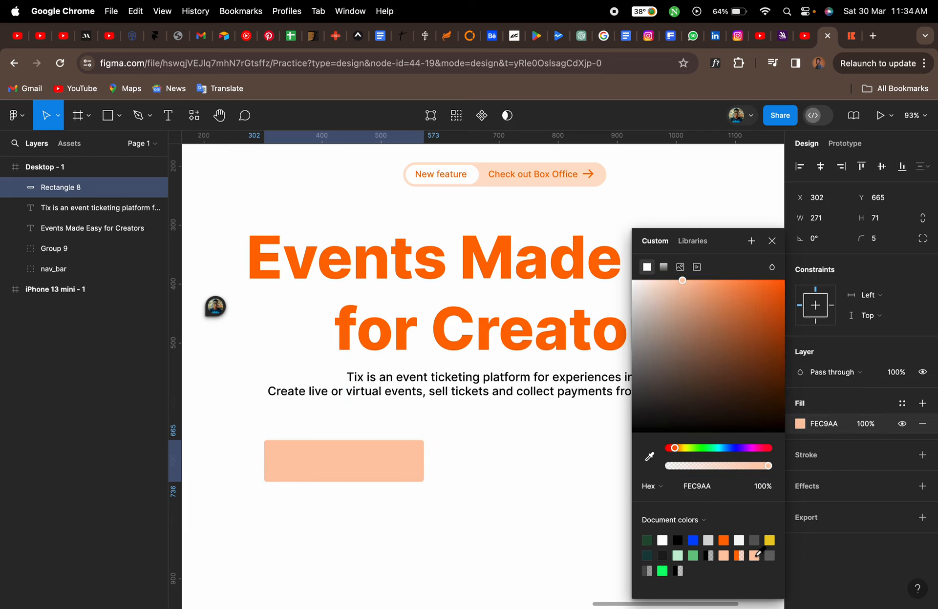
left_click(849, 41)
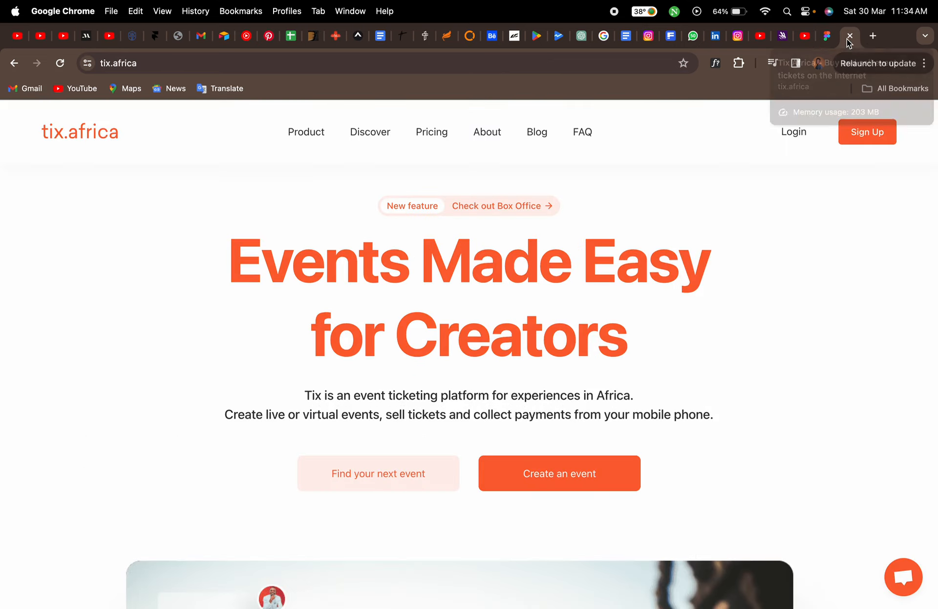
left_click(830, 35)
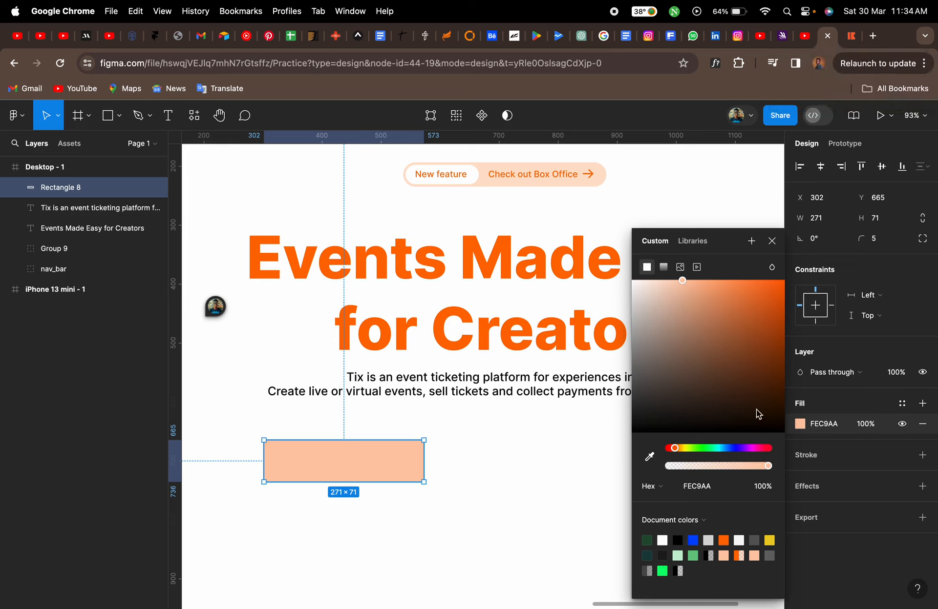
left_click(738, 555)
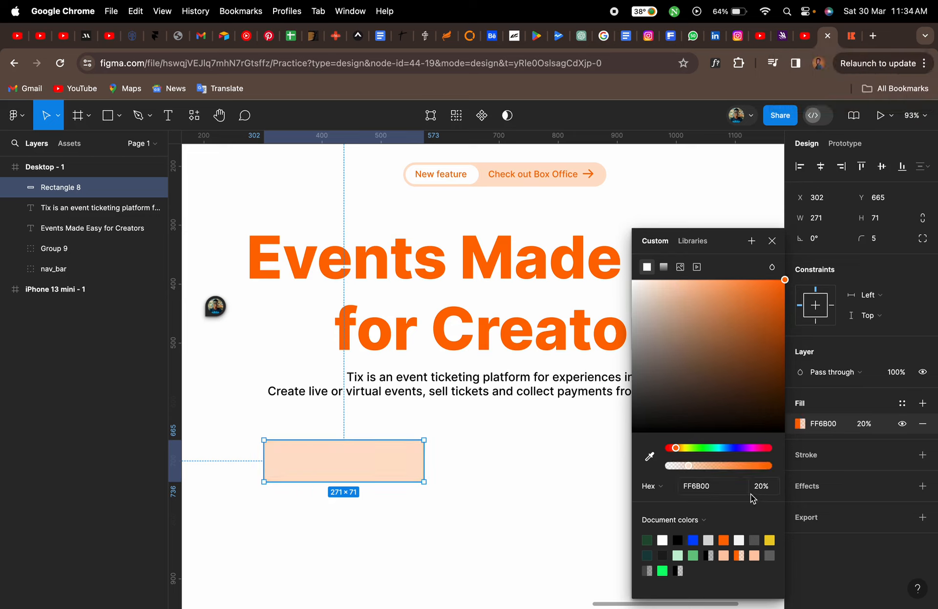
left_click(591, 490)
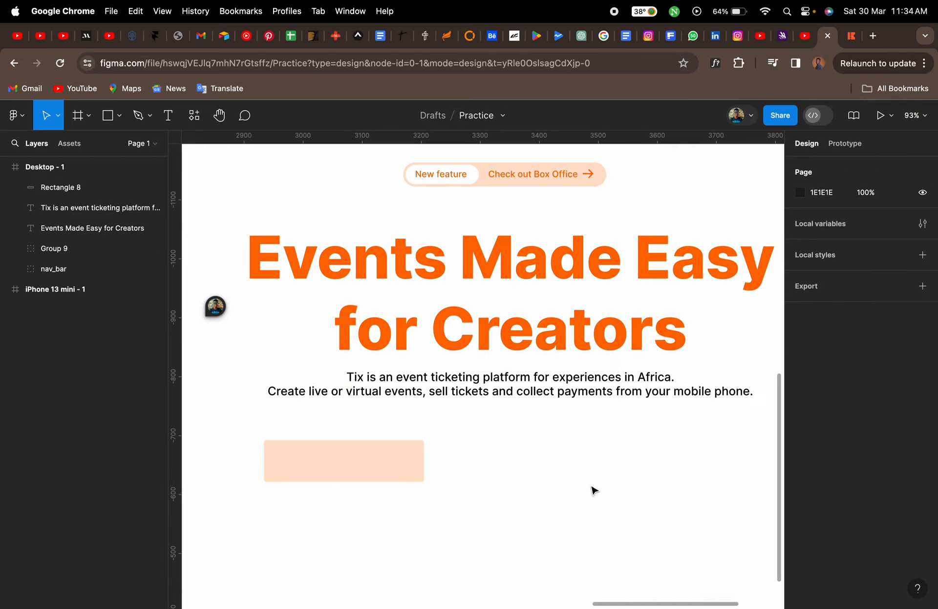
Add a text layer reading "Find your next event" inside the rectangle
left_click(388, 468)
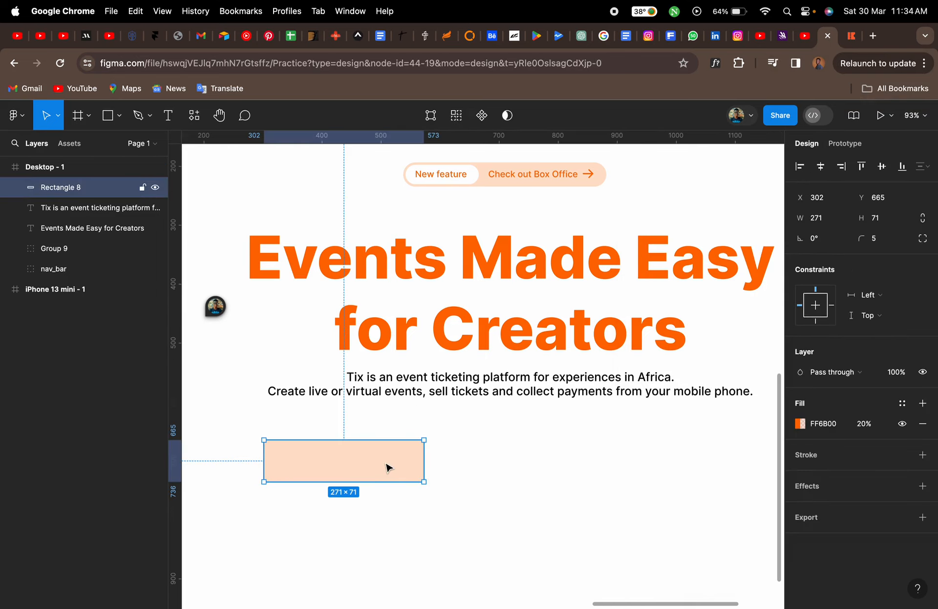
key("t")
left_click(287, 461)
type("Find your next event")
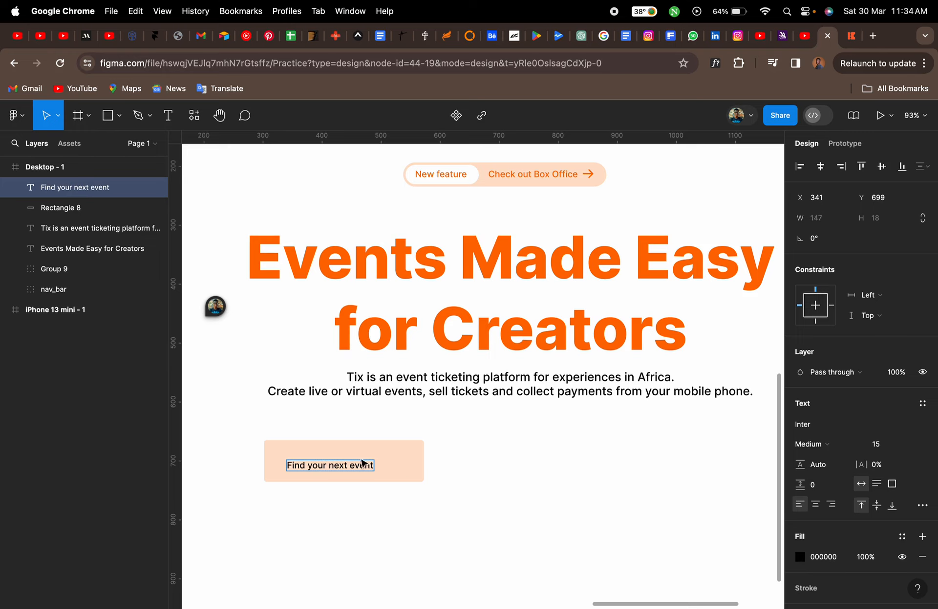
key("Escape")
Colour the button text with the orange FF6B00 document colour after checking the site
left_click(853, 36)
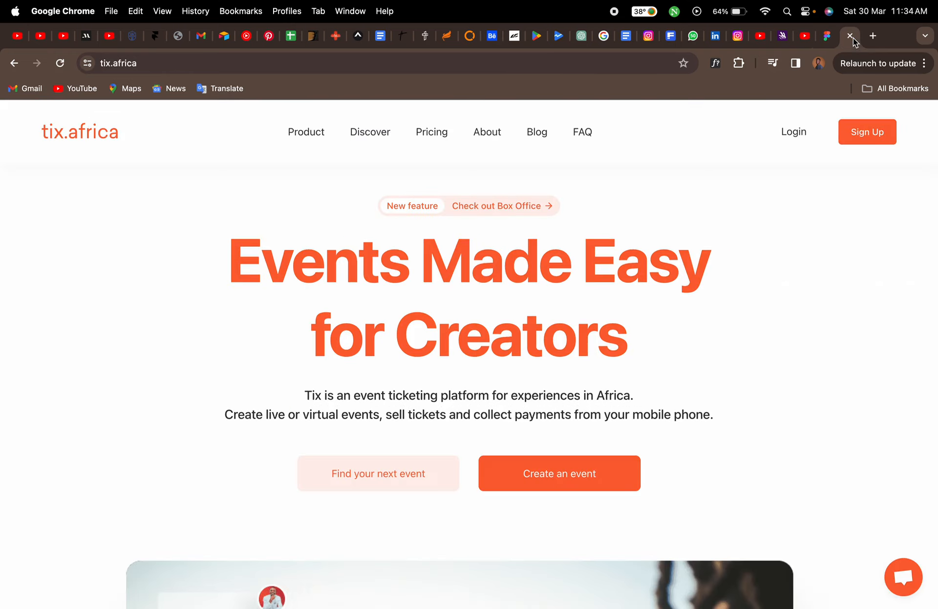
left_click(823, 42)
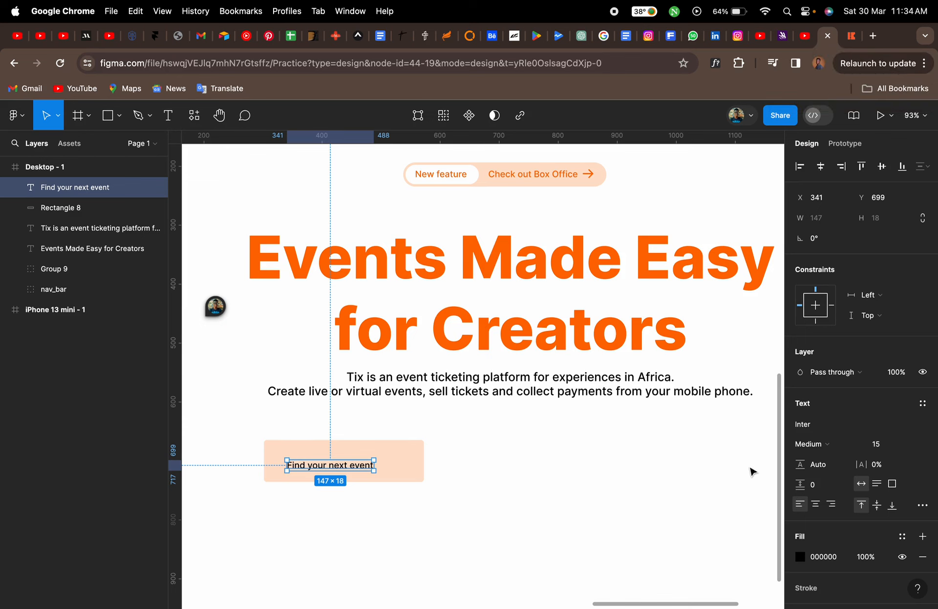
left_click(800, 557)
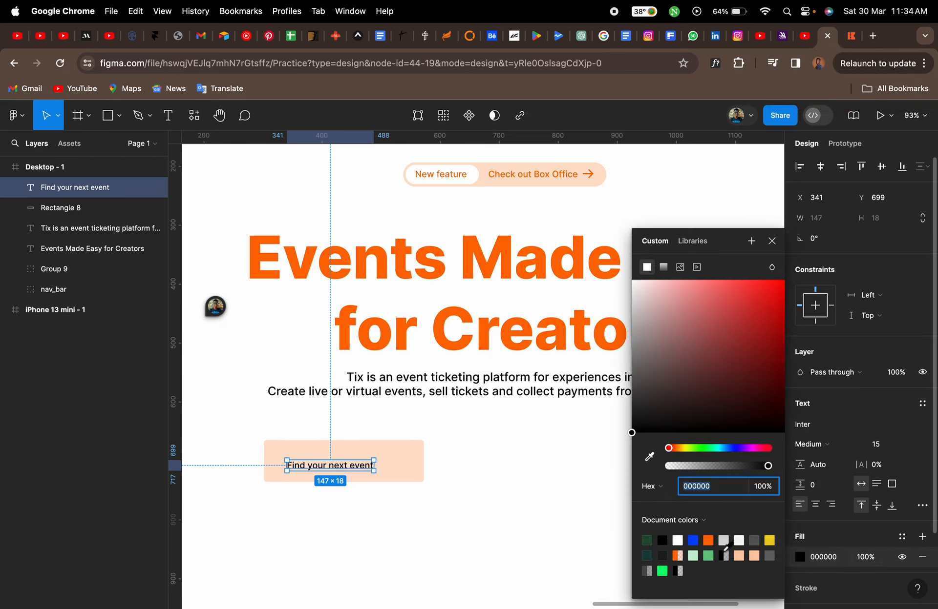
left_click(709, 541)
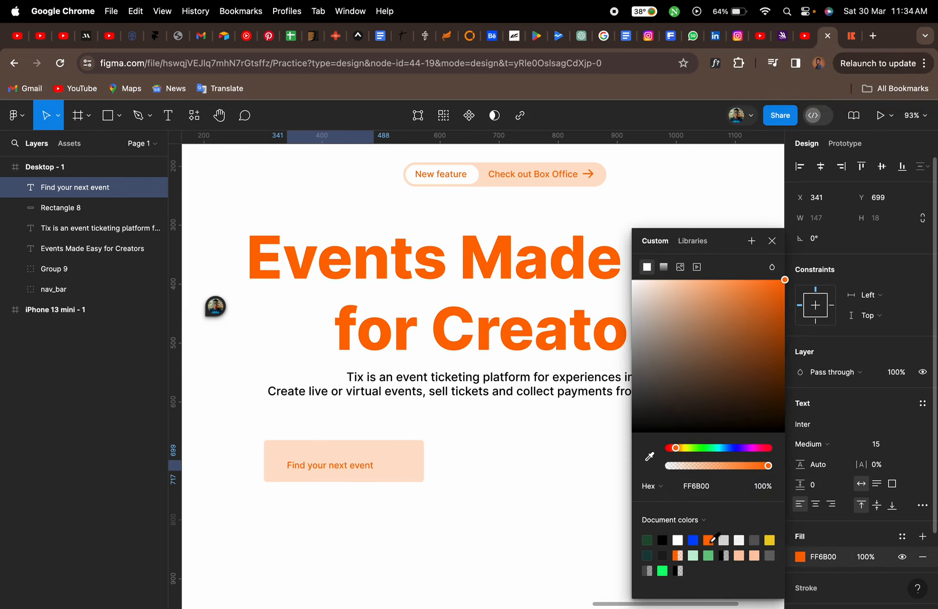
left_click(771, 241)
Centre the button text horizontally on the rectangle
left_click_drag(356, 470, 361, 466)
left_click(398, 468, "shift")
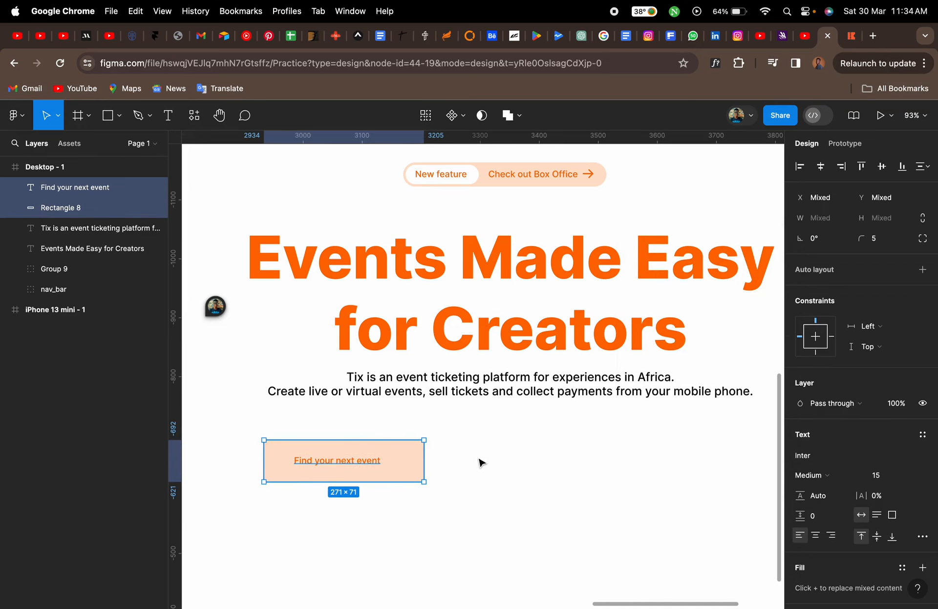
left_click(820, 167)
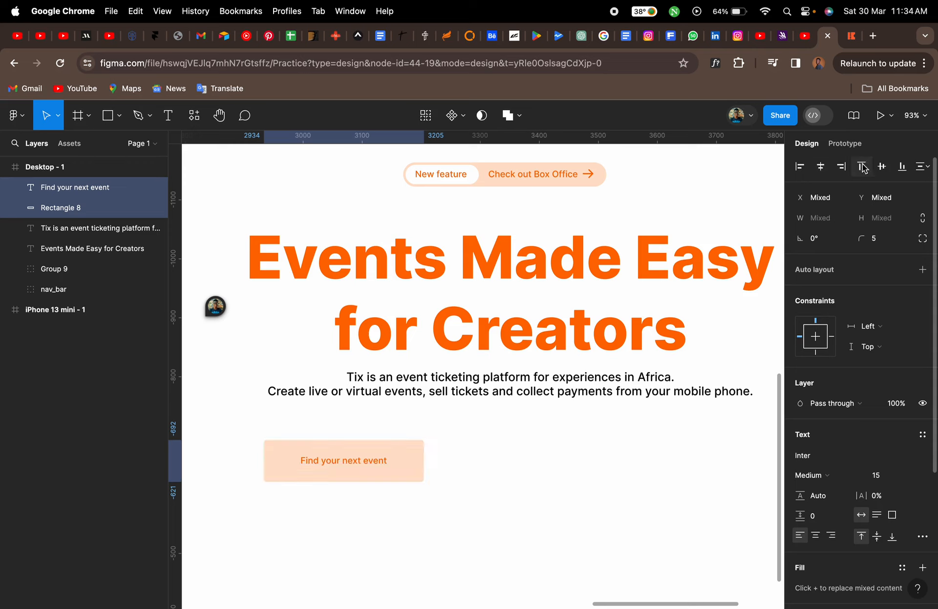
left_click(573, 412)
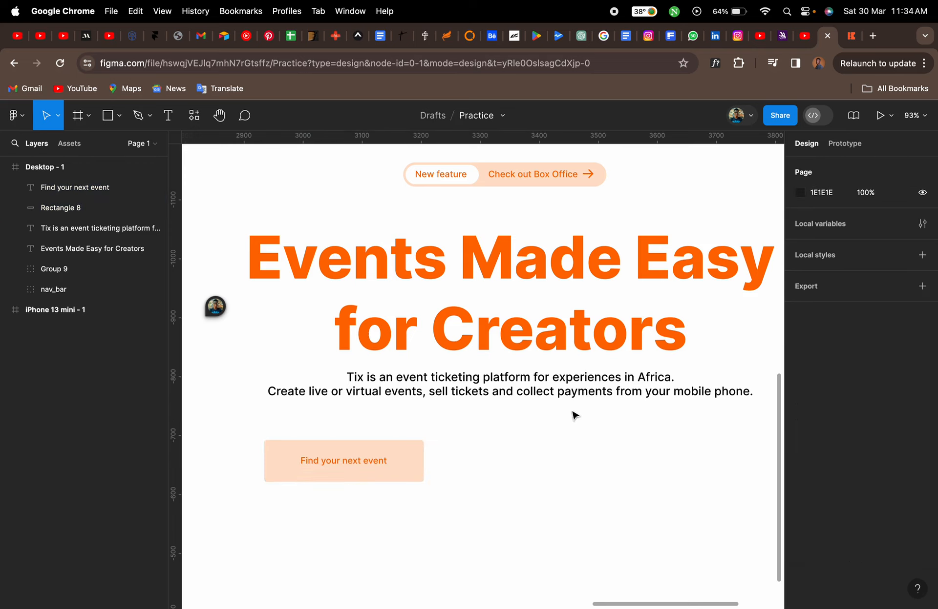
Set the rectangle's corner radius to 7
left_click(415, 468)
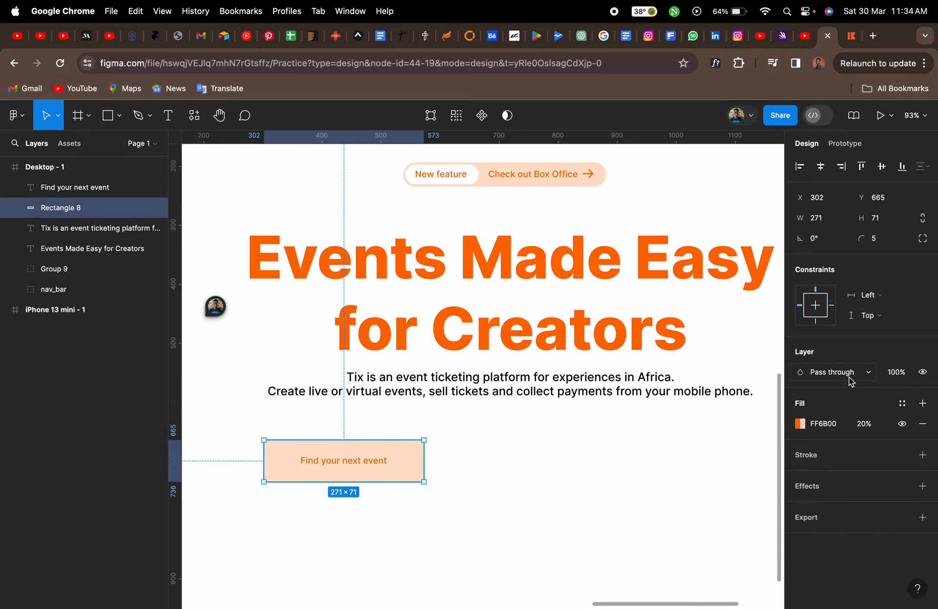
left_click(878, 244)
type("7")
left_click(697, 424)
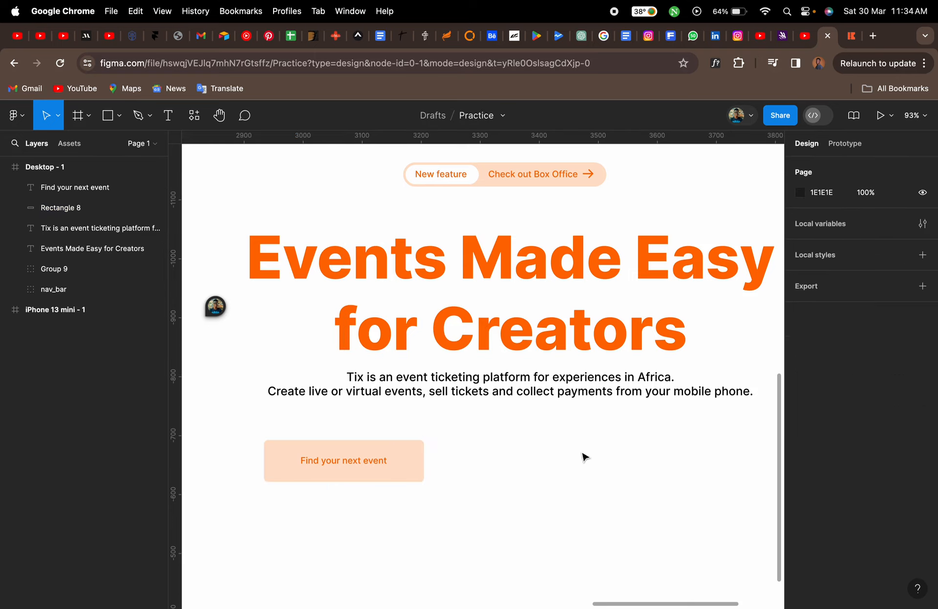
Set the button text's font size to 20
scroll(583, 457, "down", 3)
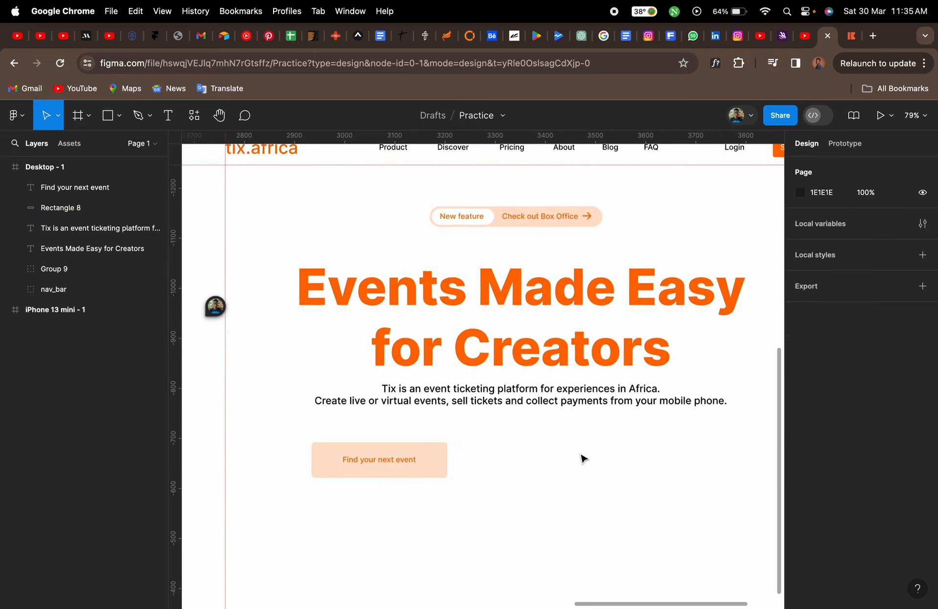
left_click(396, 462)
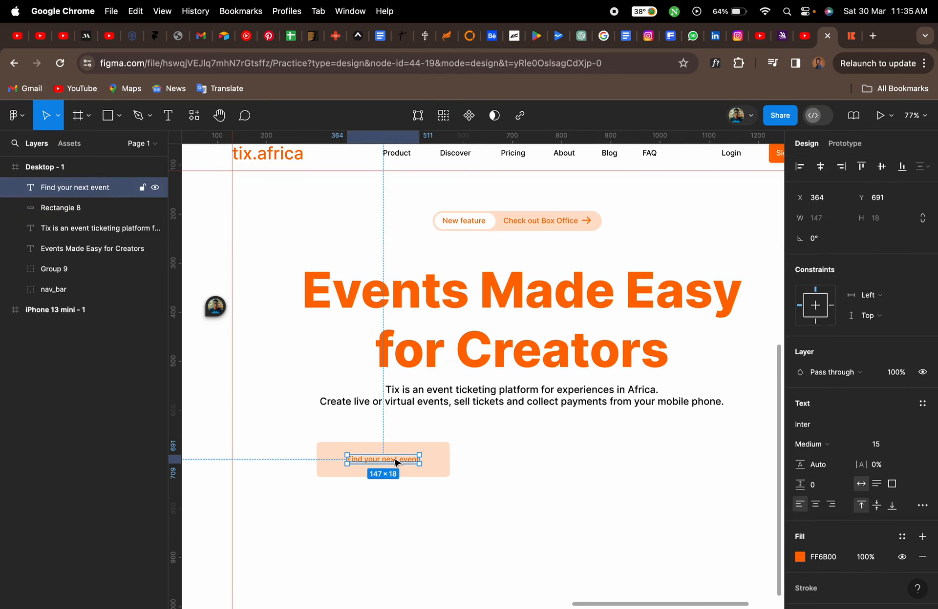
left_click(882, 446)
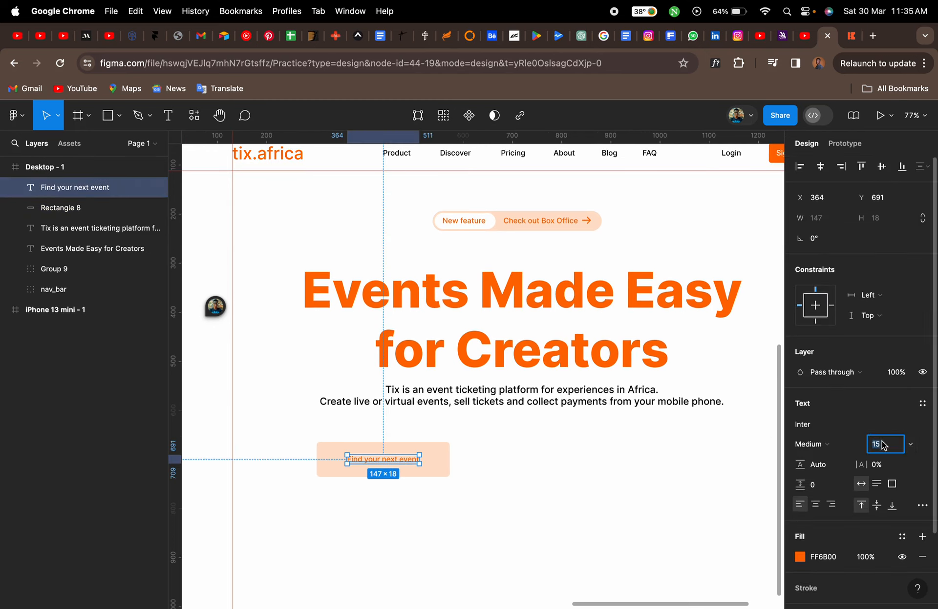
key("Return")
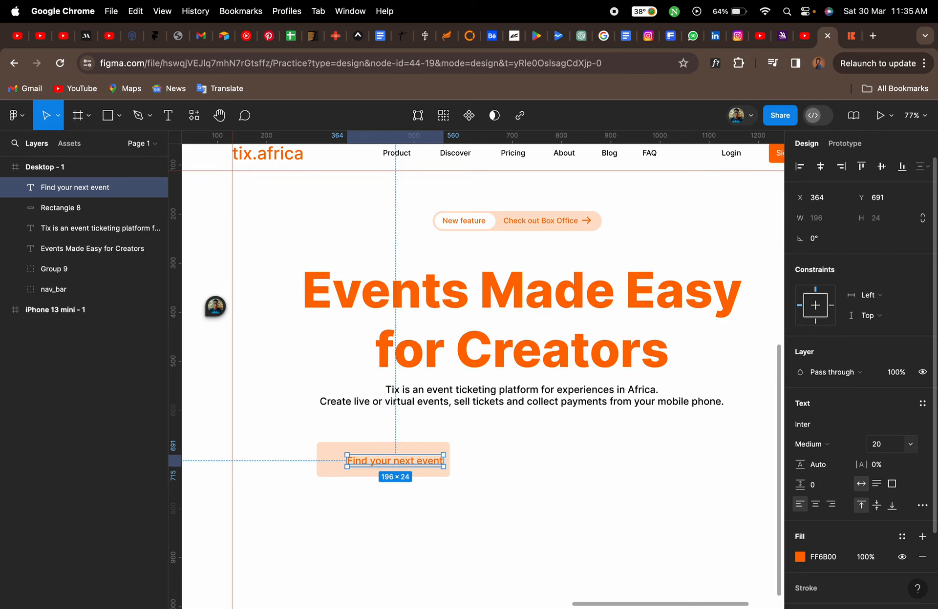
Centre the text on the rectangle horizontally and vertically and group the two layers into a button
scroll(400, 478, "up", 5)
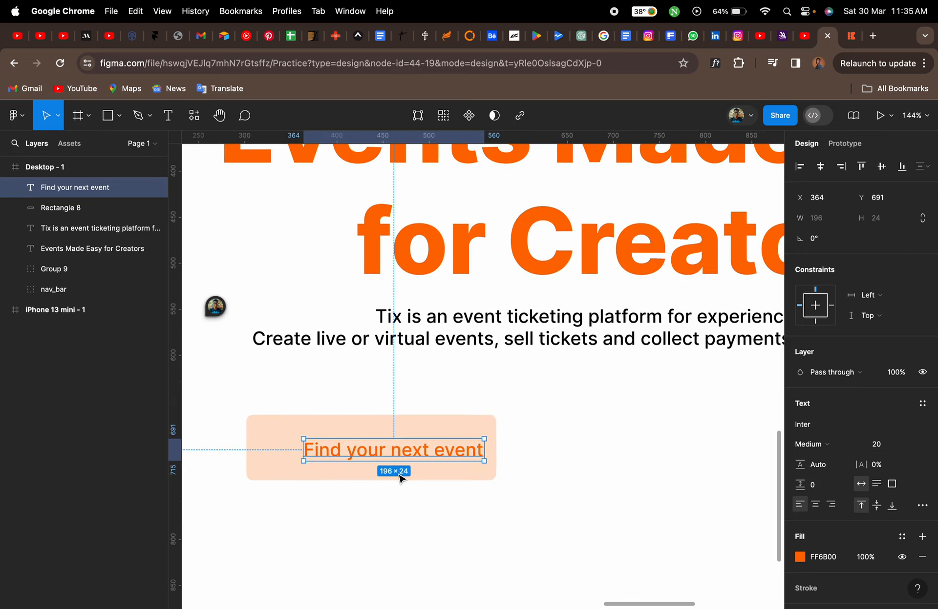
left_click(381, 476, "shift")
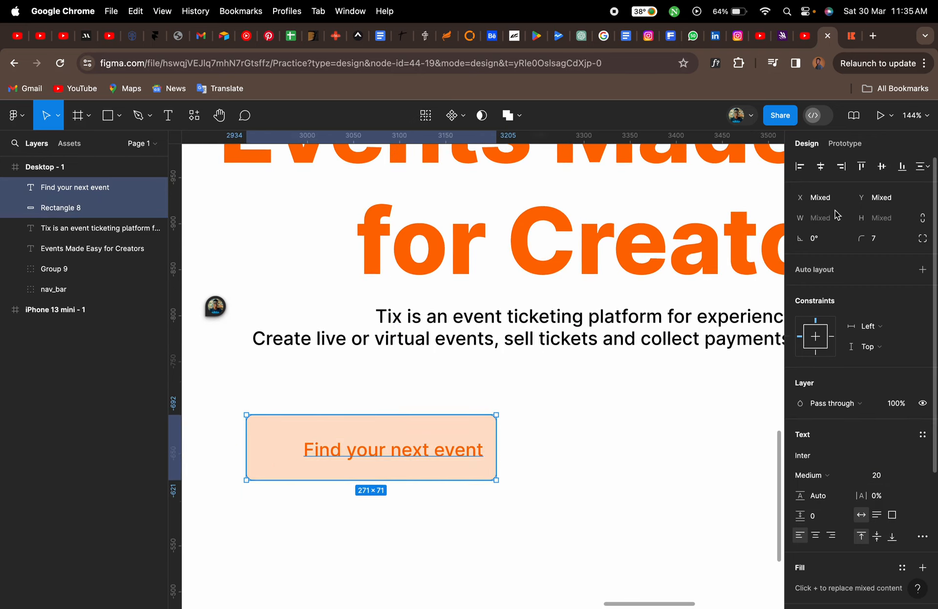
left_click(820, 166)
left_click(881, 166)
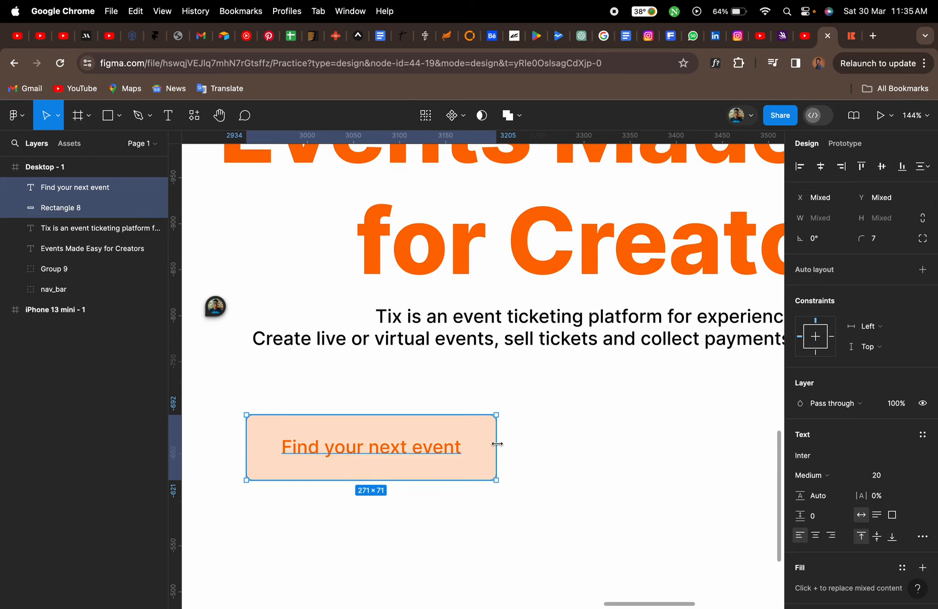
key("super+g")
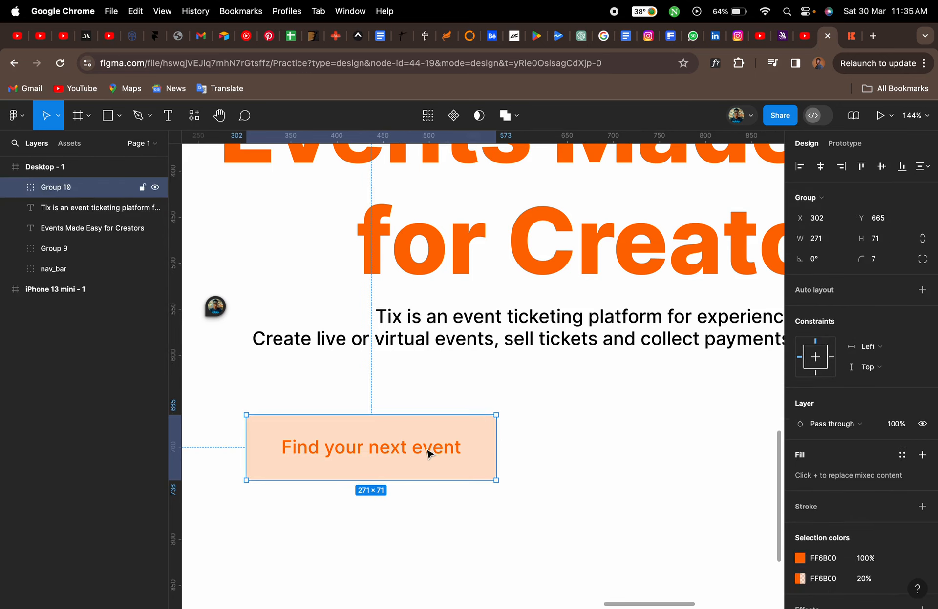
Rename the button group as find_event_btn
double_click(63, 191)
type("find_event_btn")
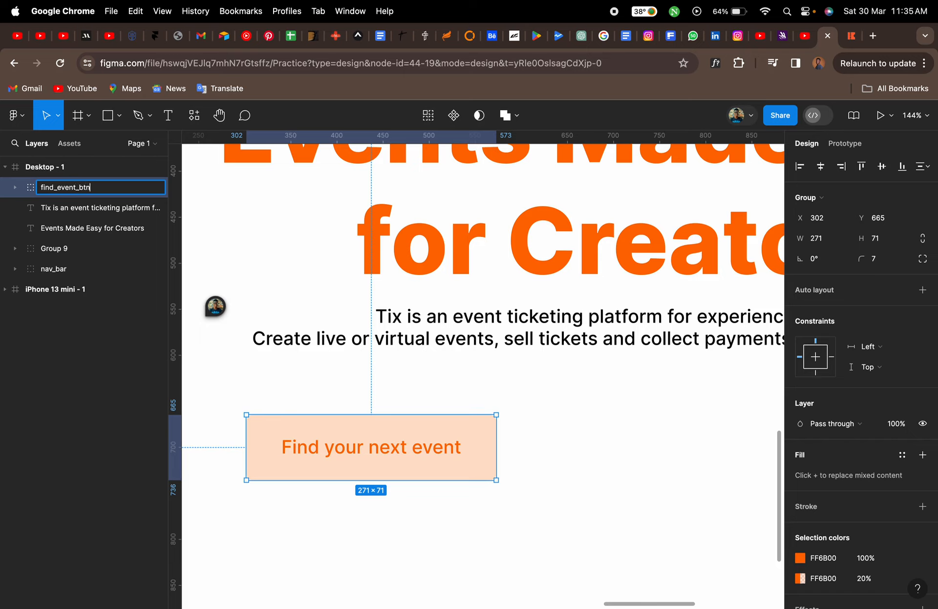
key("Return")
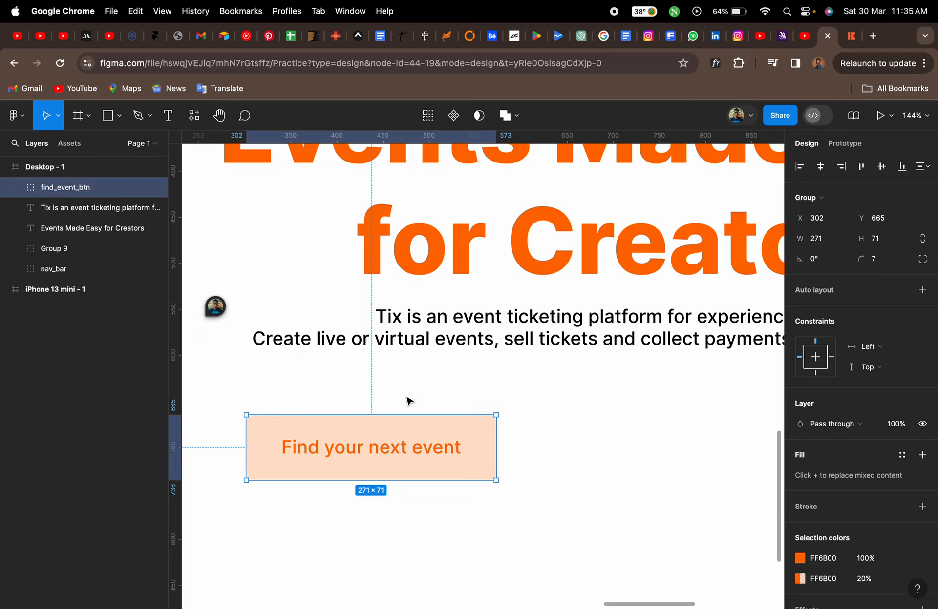
Duplicate the find_event_btn button and place the copy to its right at X 602
scroll(406, 401, "down", 5)
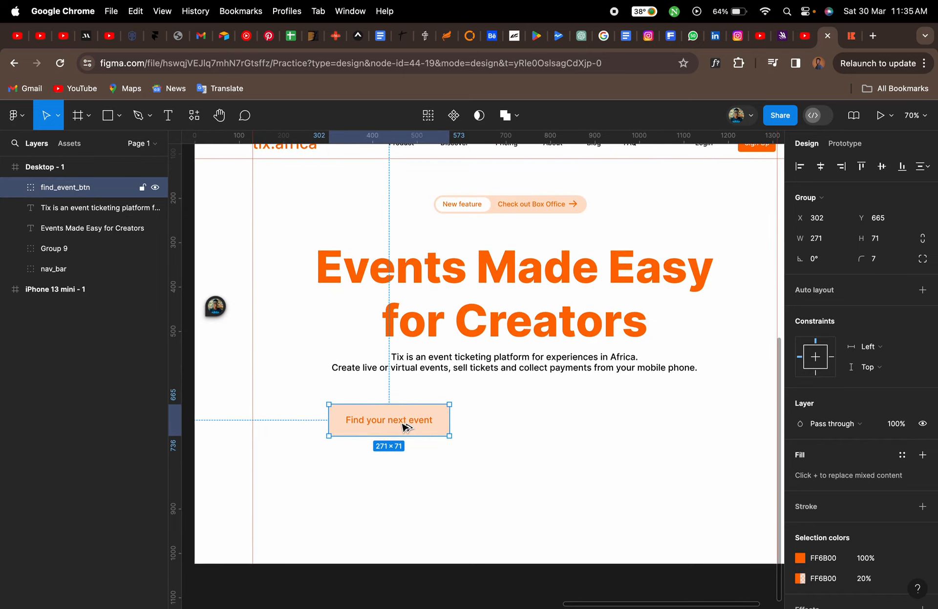
left_click_drag(405, 427, 537, 425)
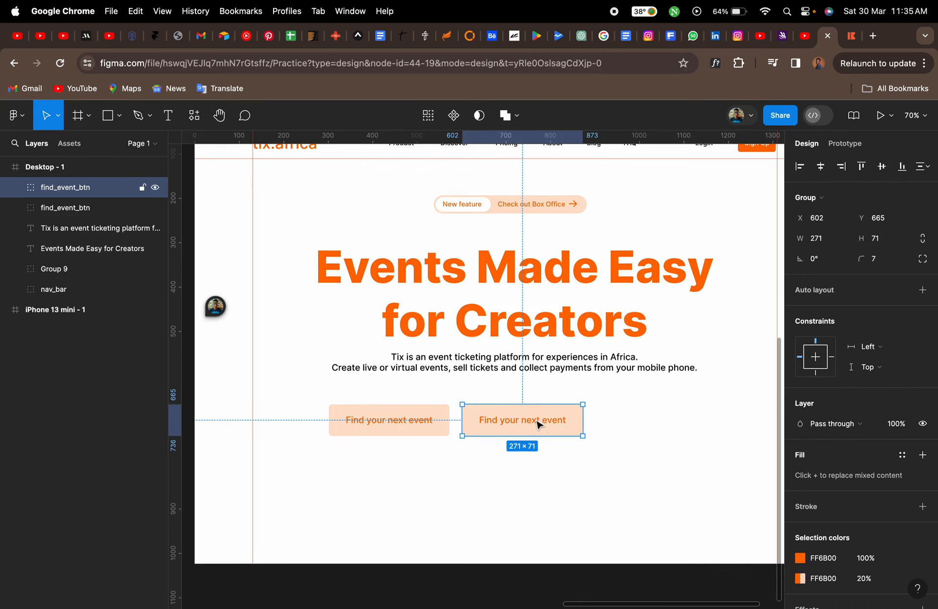
Compare with the reference page, then change the copied button's text to "Create an event"
left_click(850, 39)
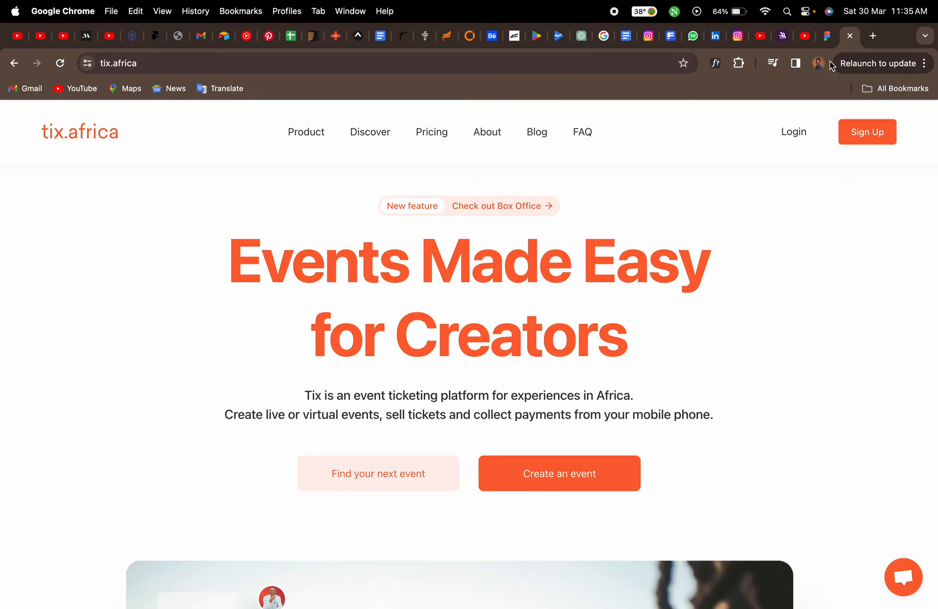
left_click(827, 35)
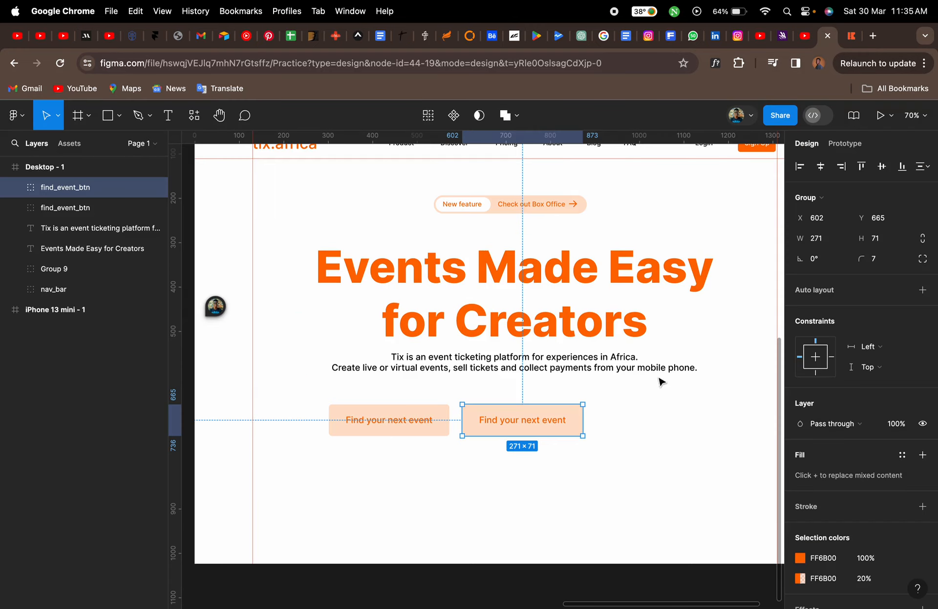
double_click(561, 424)
double_click(558, 419)
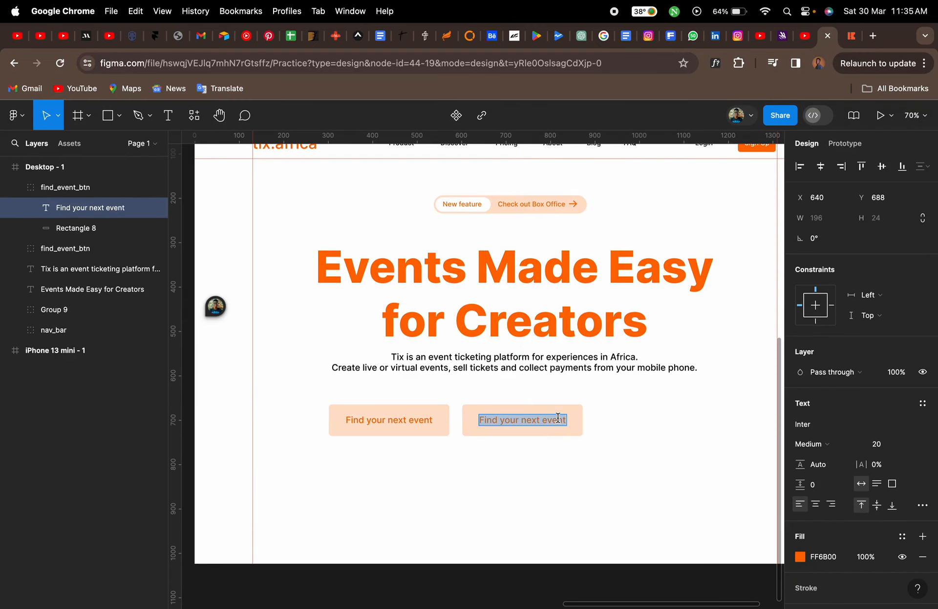
type("Create")
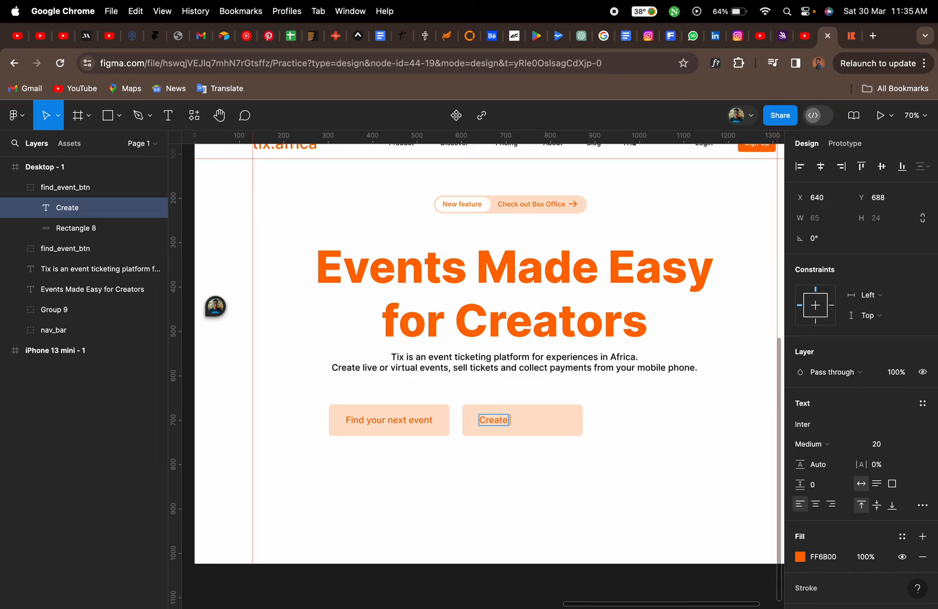
type(" an event")
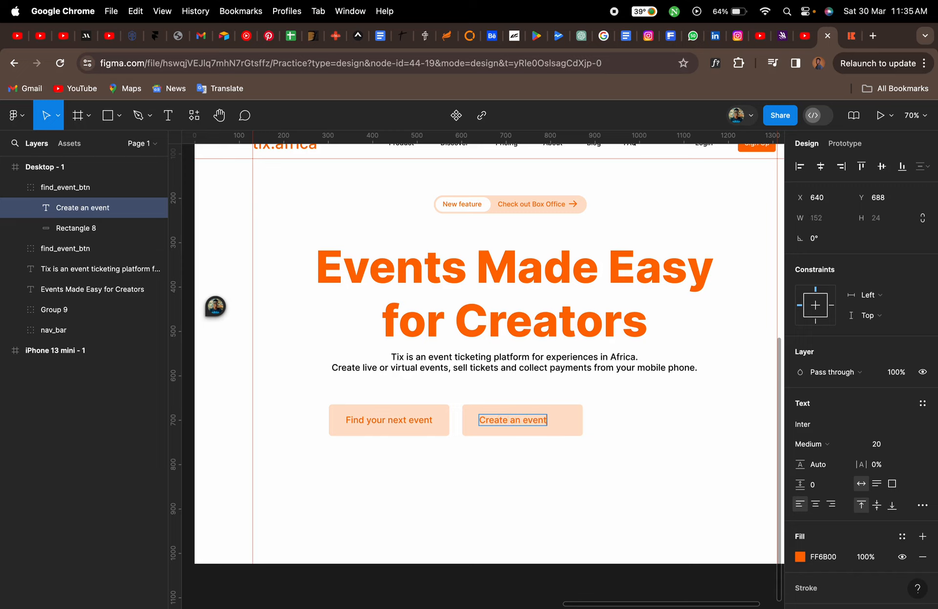
key("Escape")
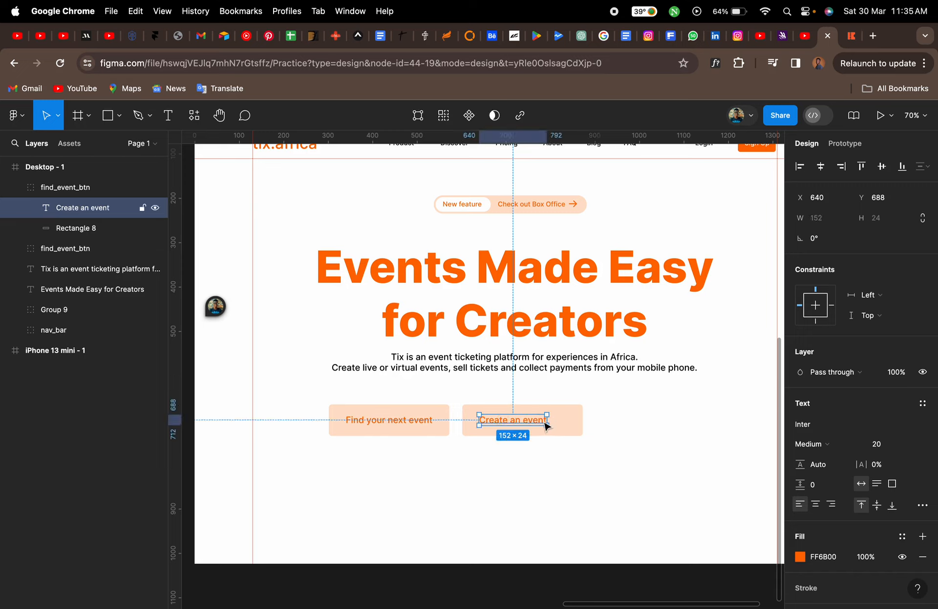
Set the Create an event text colour to white and its rectangle fill to FF6B00 at 100% opacity
scroll(544, 423, "up", 5)
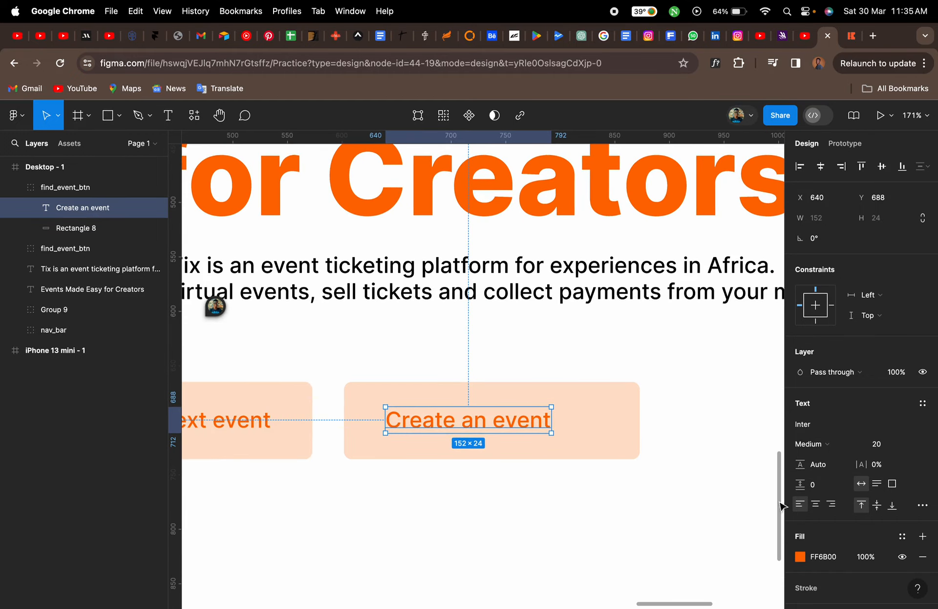
left_click(799, 558)
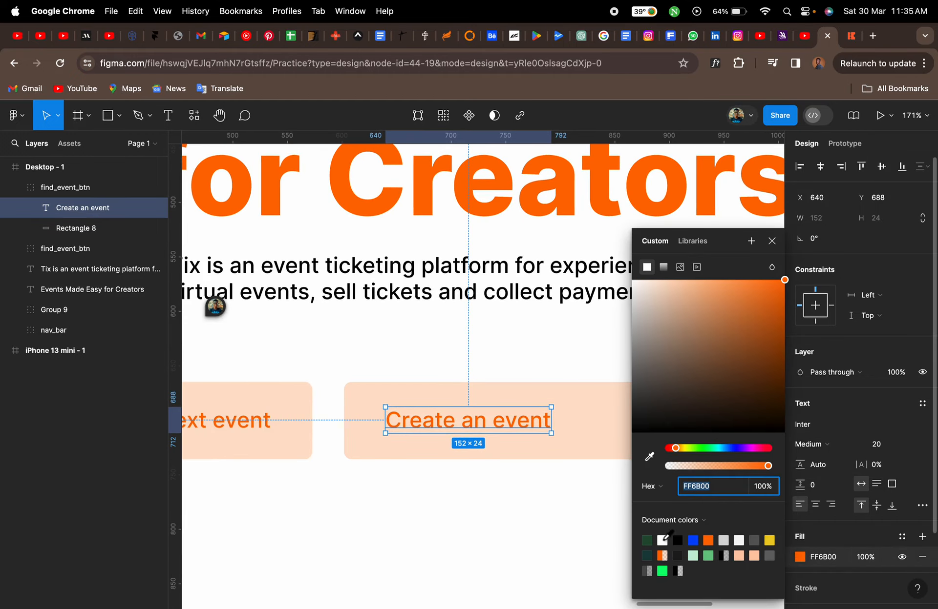
left_click(662, 540)
left_click(600, 451)
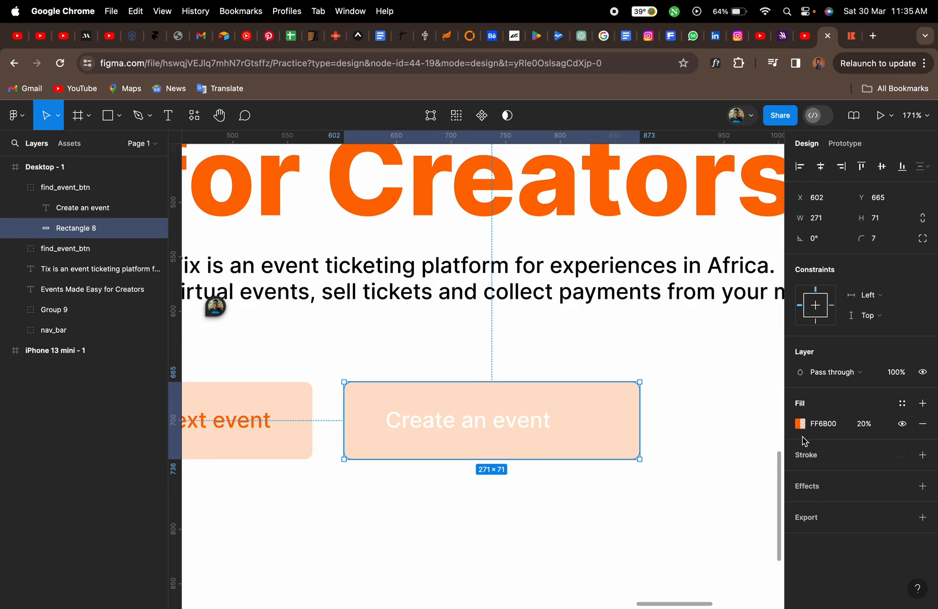
left_click(799, 424)
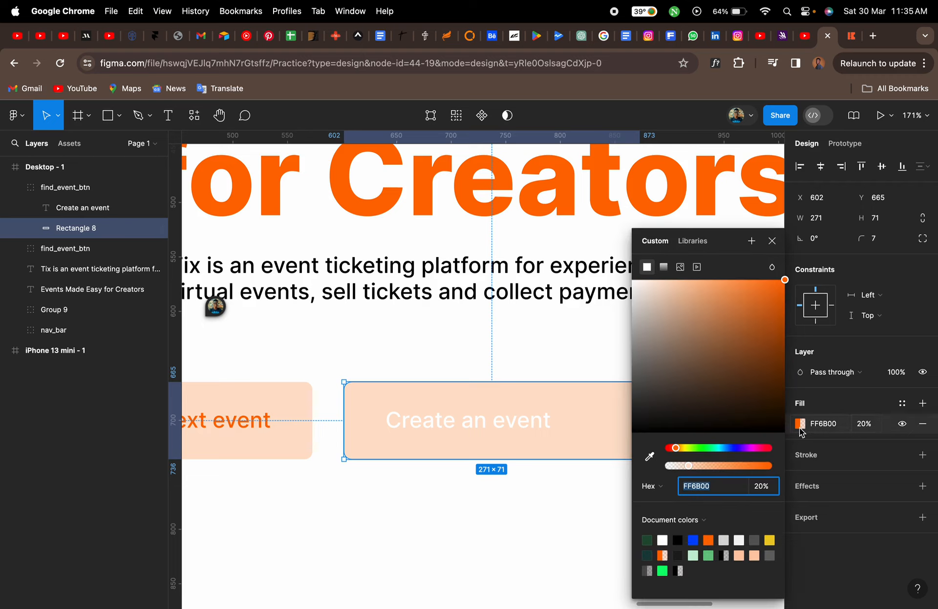
left_click(707, 540)
left_click(771, 240)
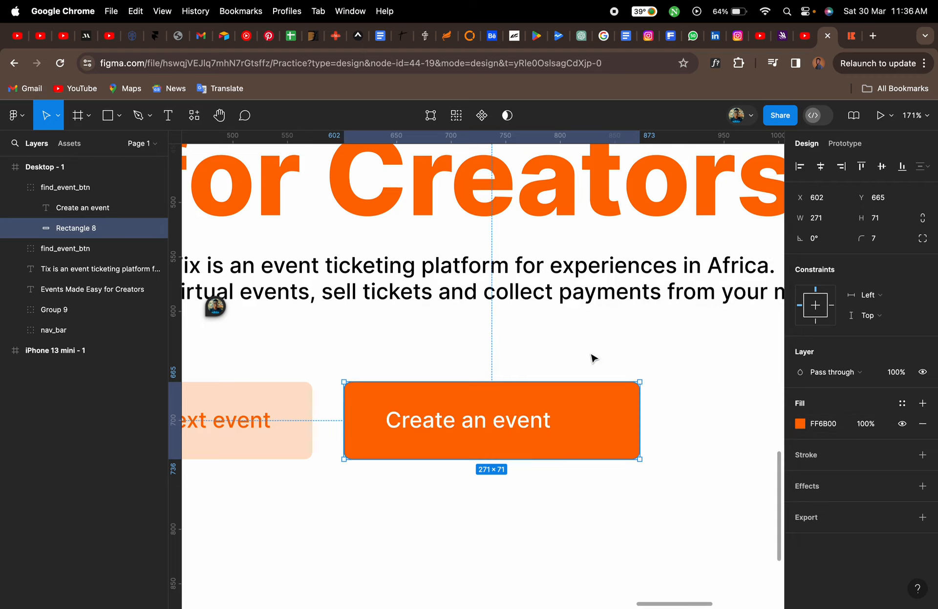
Centre the Create an event text horizontally on its rectangle
left_click(543, 425, "shift")
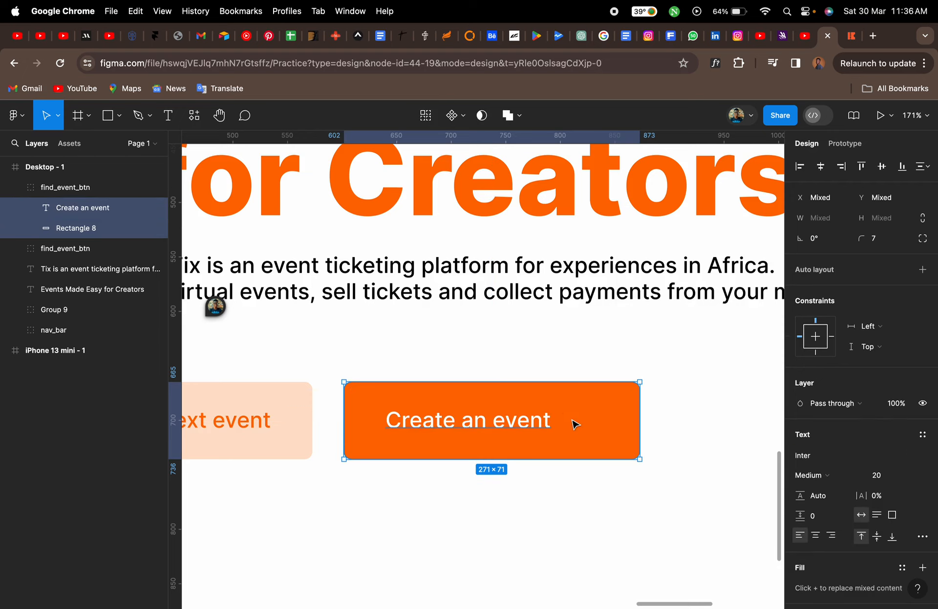
left_click(820, 167)
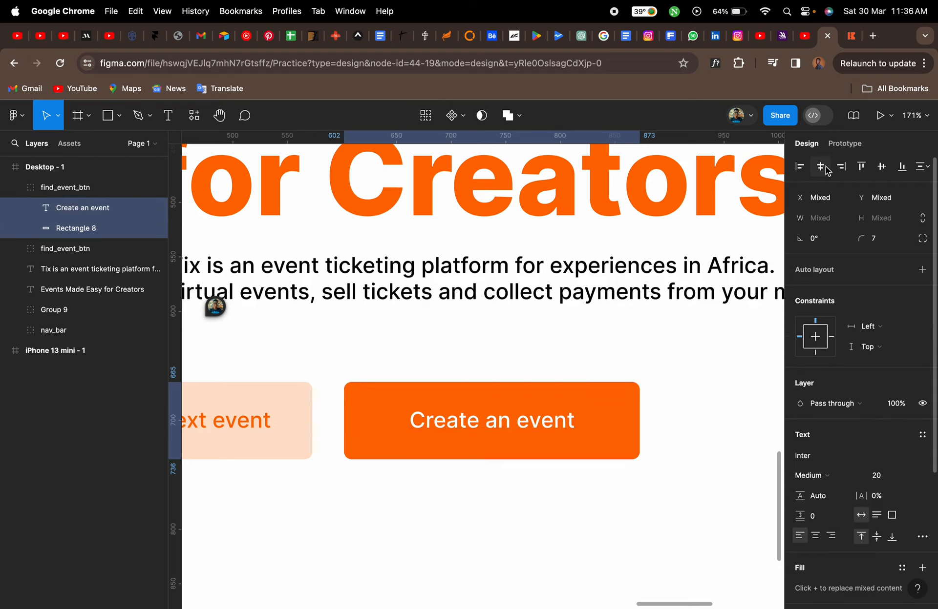
left_click(634, 446)
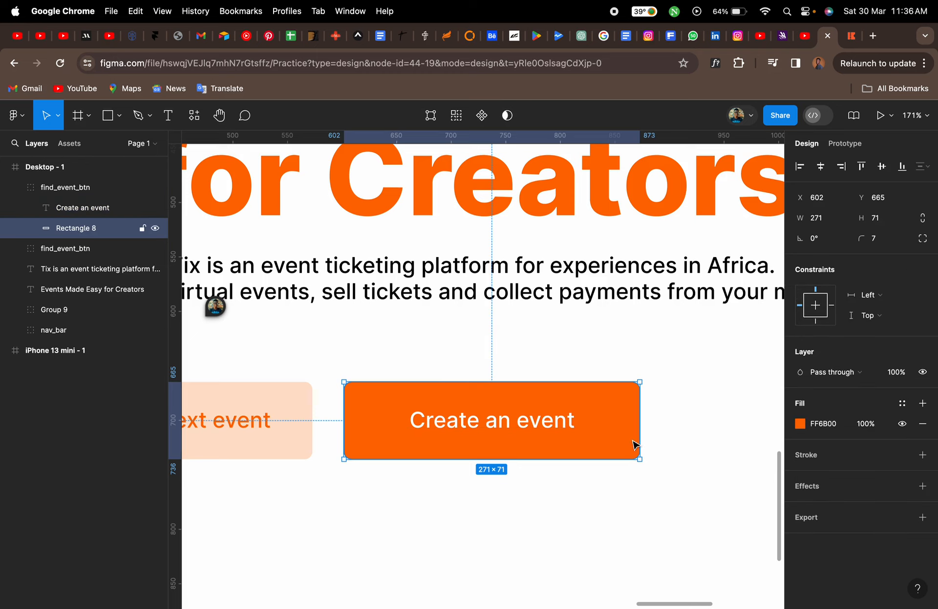
left_click(634, 526)
Rename the duplicated button group as create_event_btn
left_click(92, 191)
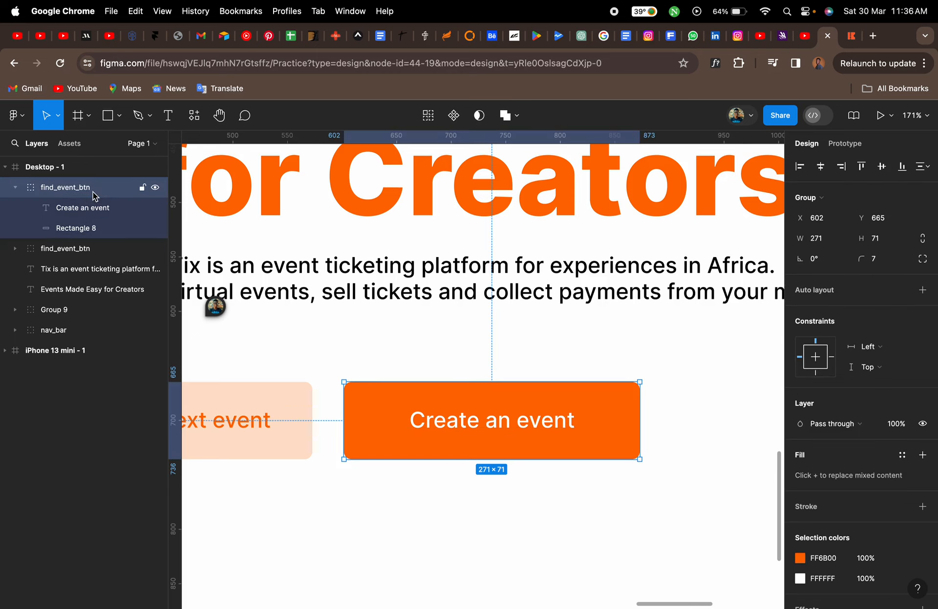
double_click(70, 193)
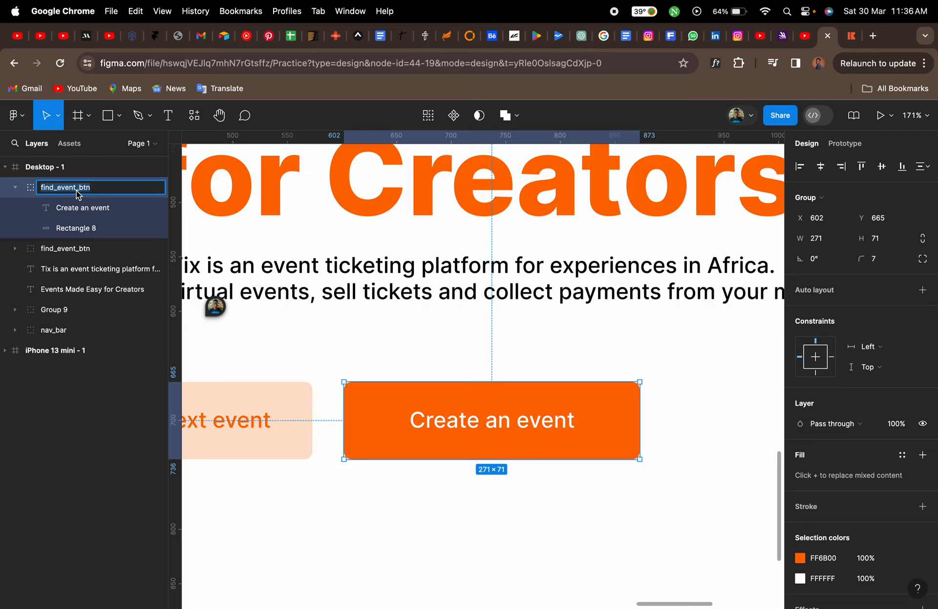
left_click(77, 190)
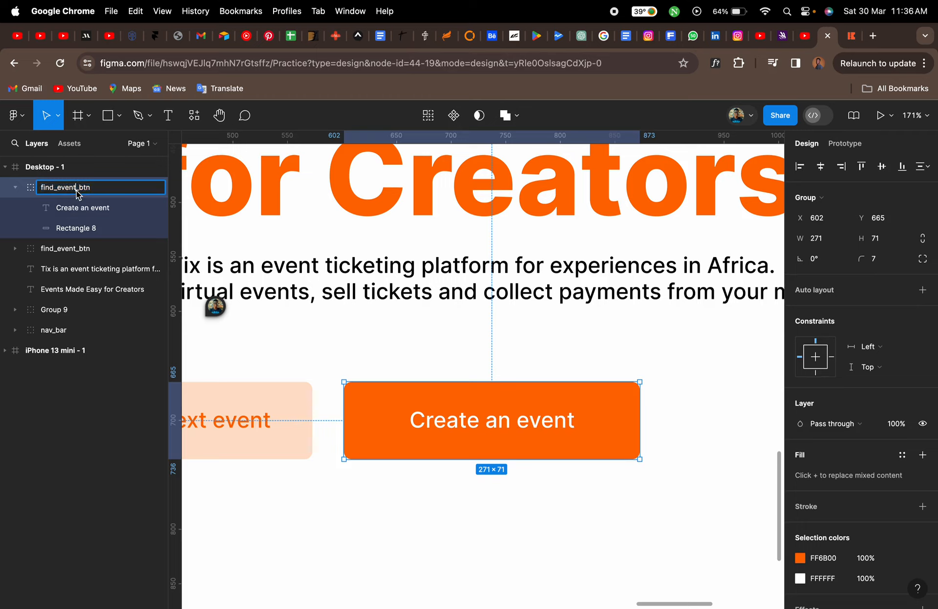
left_click(39, 191)
key("shift+Right")
key("shift+Right")
key("shift+Right")
key("shift+Right")
type("creta")
key("BackSpace")
key("BackSpace")
type("ate")
key("Return")
left_click(445, 354)
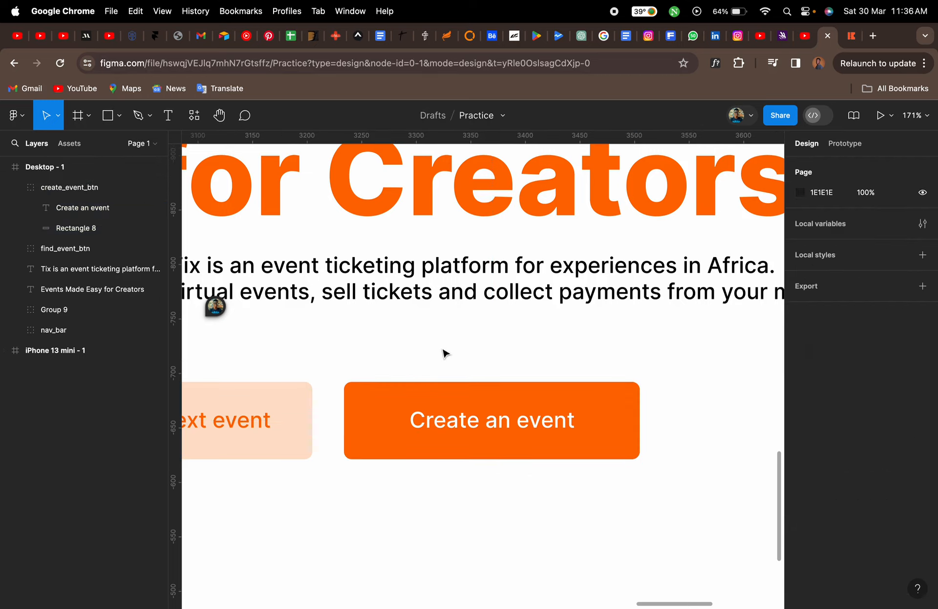
Select both buttons and move them together to sit centred beneath the subtitle
scroll(444, 354, "down", 10)
left_click(383, 374)
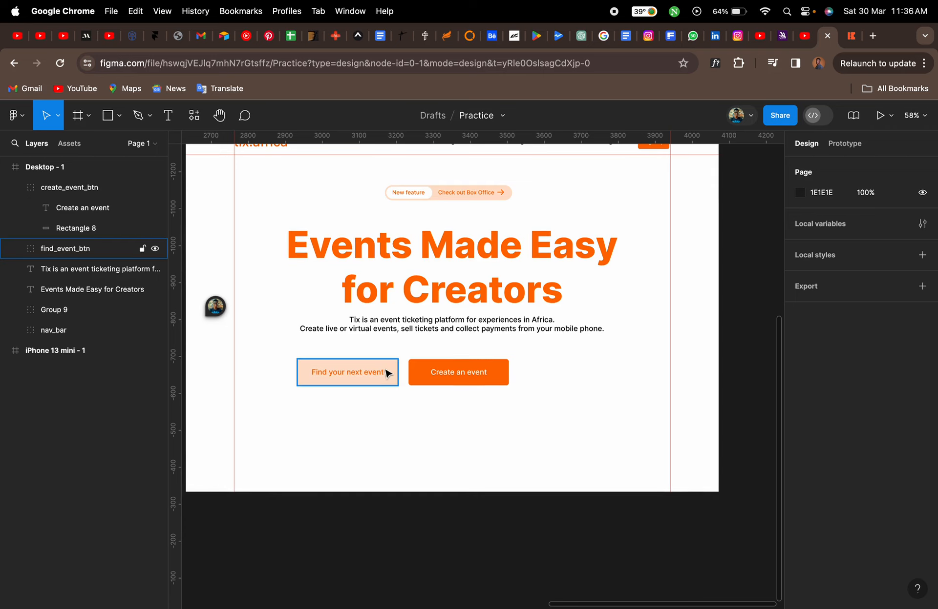
left_click(442, 375, "shift")
left_click_drag(438, 372, 482, 375)
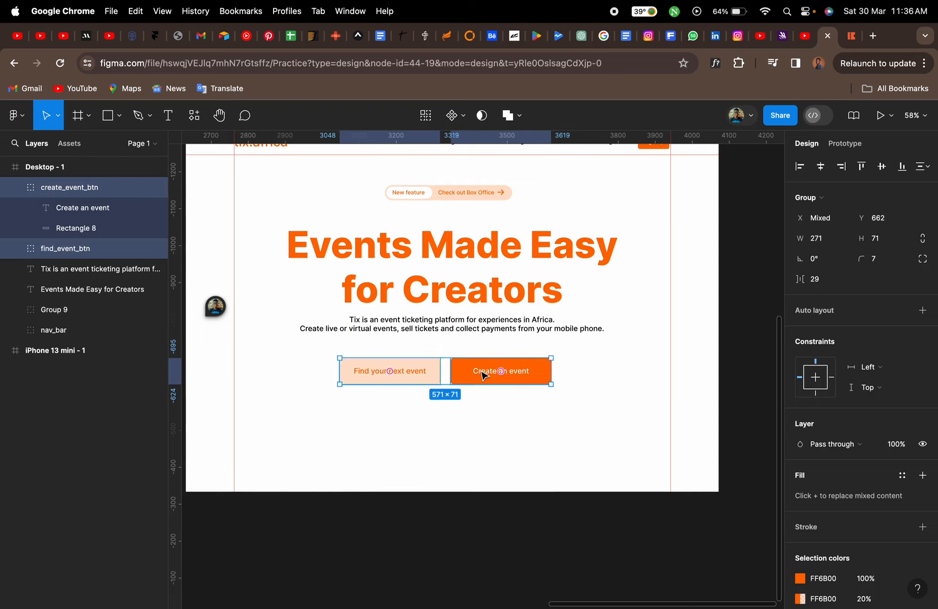
Check the reference page, then nudge both buttons upward to Y 639
left_click(848, 34)
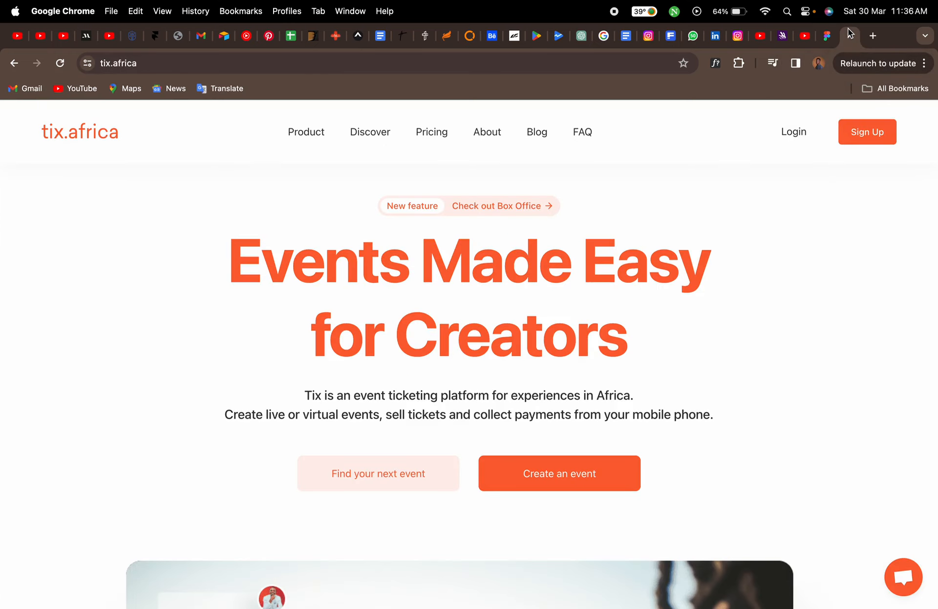
left_click(820, 38)
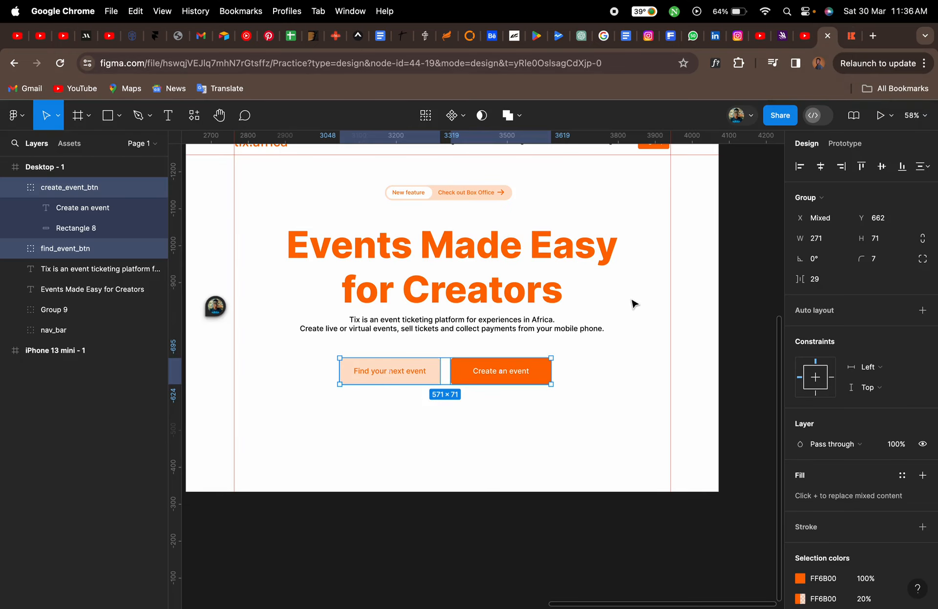
key("Up")
key("Up")
key("Up")
key("Up")
key("Up")
key("Up")
key("Up")
key("Up")
key("Up")
key("Up")
key("Up")
key("Up")
key("Up")
key("Up")
key("Up")
key("Up")
key("Up")
key("Up")
key("Up")
key("Up")
key("Up")
key("Up")
key("Up")
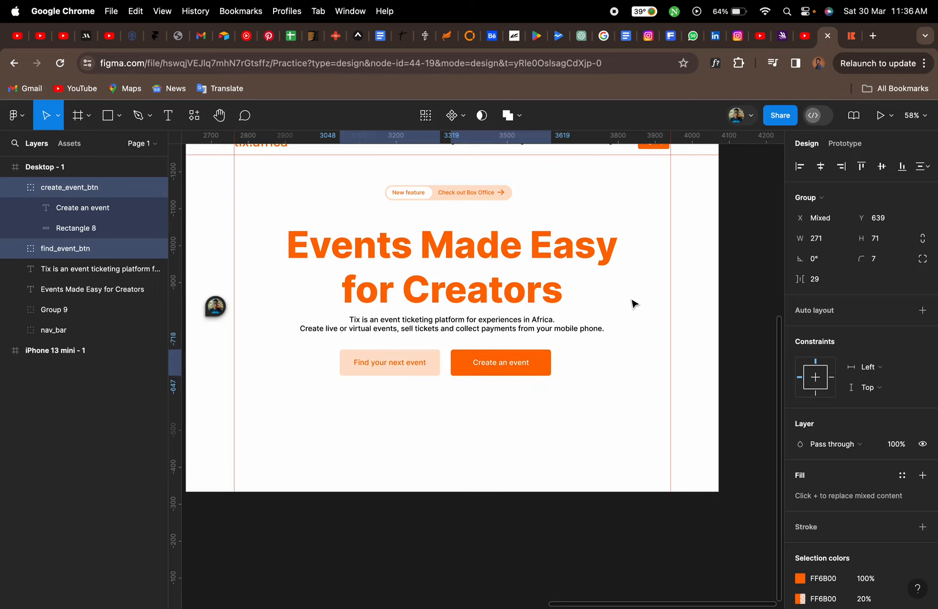
left_click(638, 358)
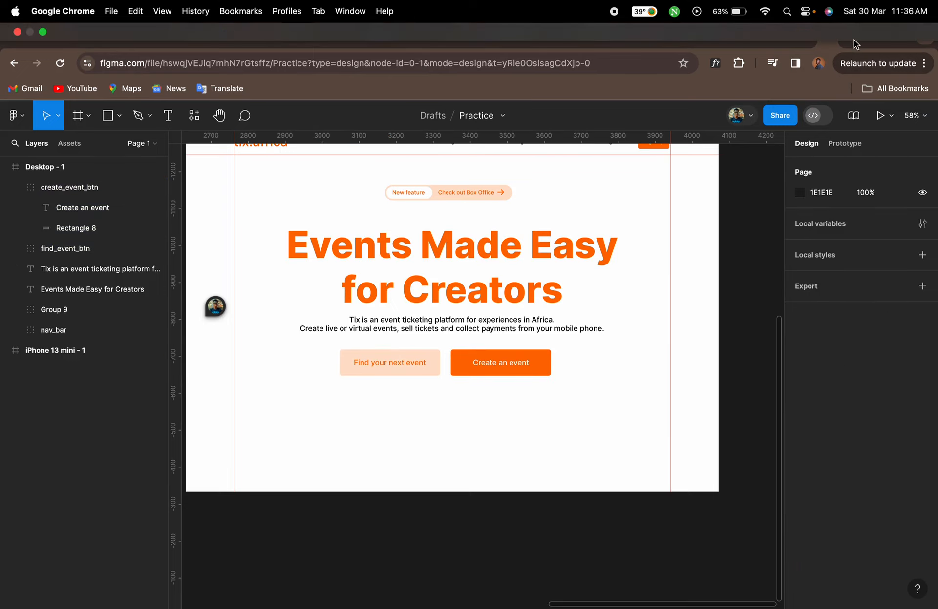
Scroll through the reference tix.africa page to examine the hero image section below the buttons
left_click(850, 36)
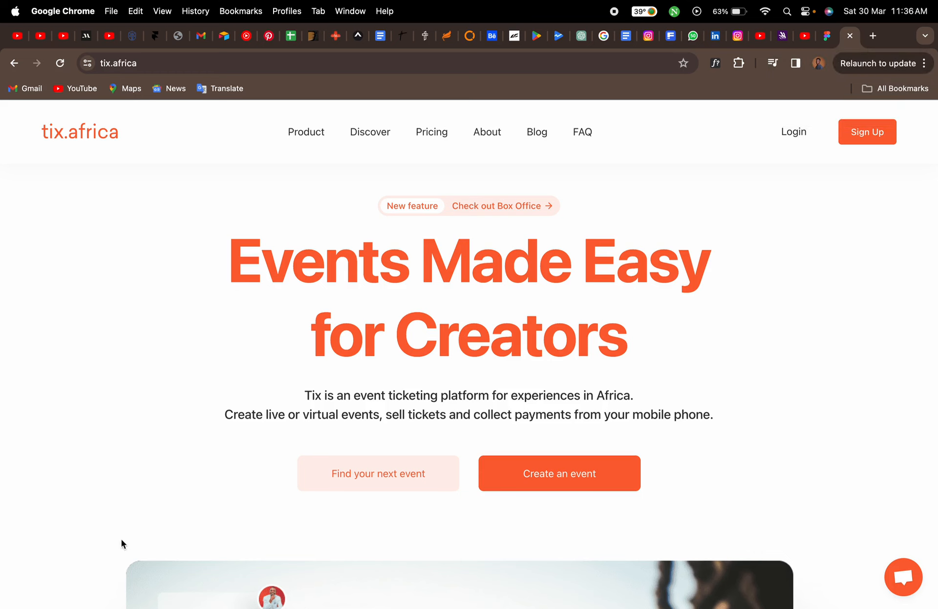
scroll(104, 537, "down", 7)
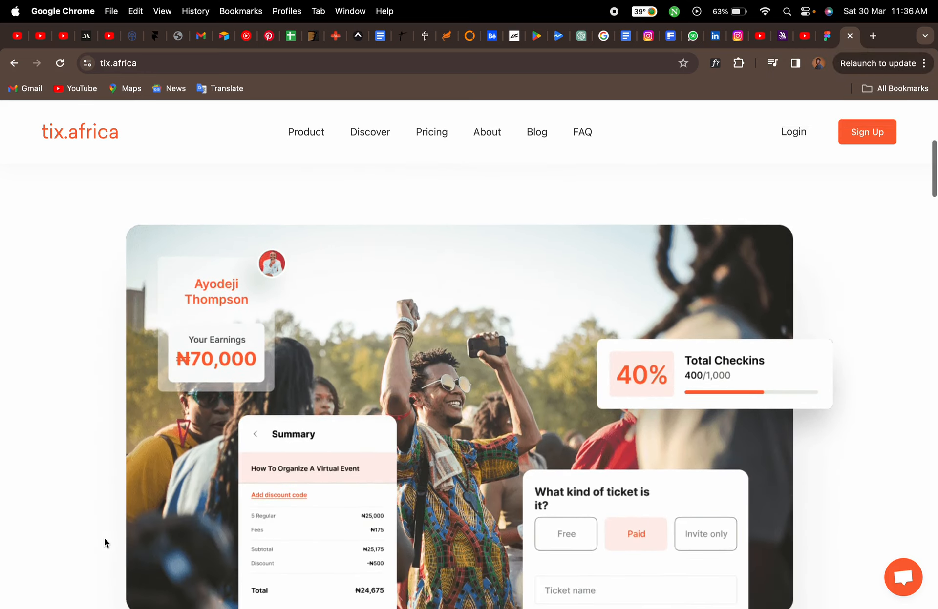
scroll(98, 492, "down", 1)
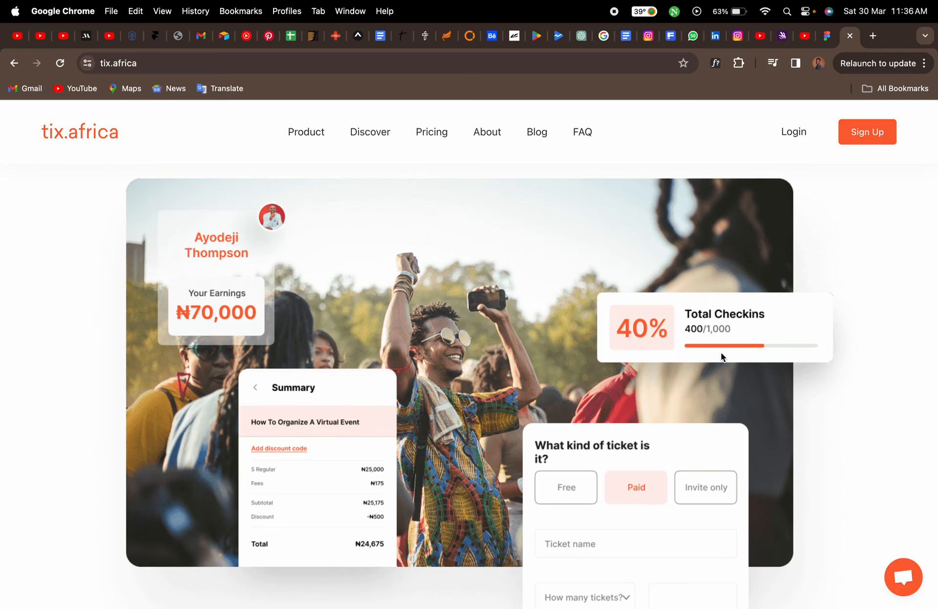
scroll(538, 283, "up", 4)
scroll(562, 220, "down", 1)
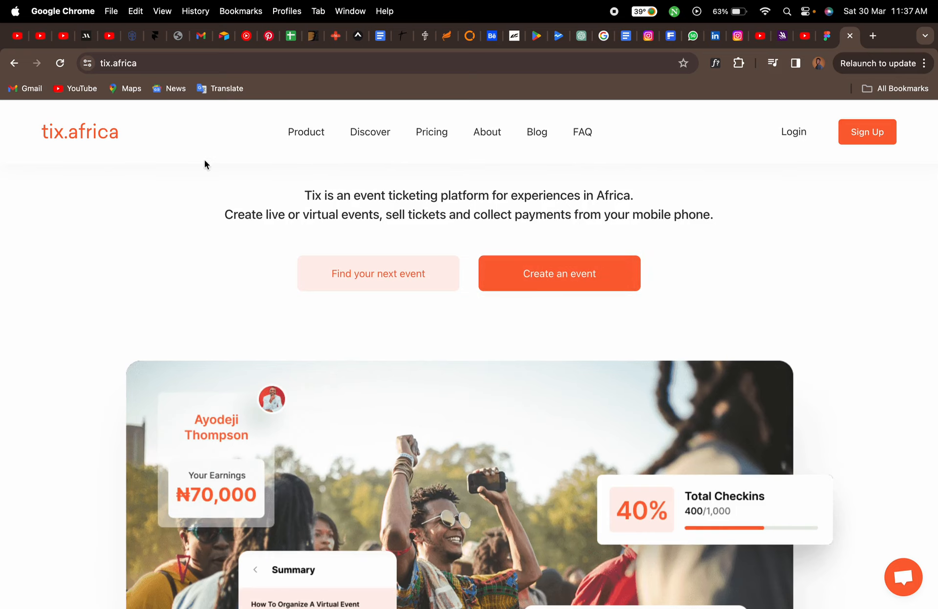
scroll(171, 304, "down", 1)
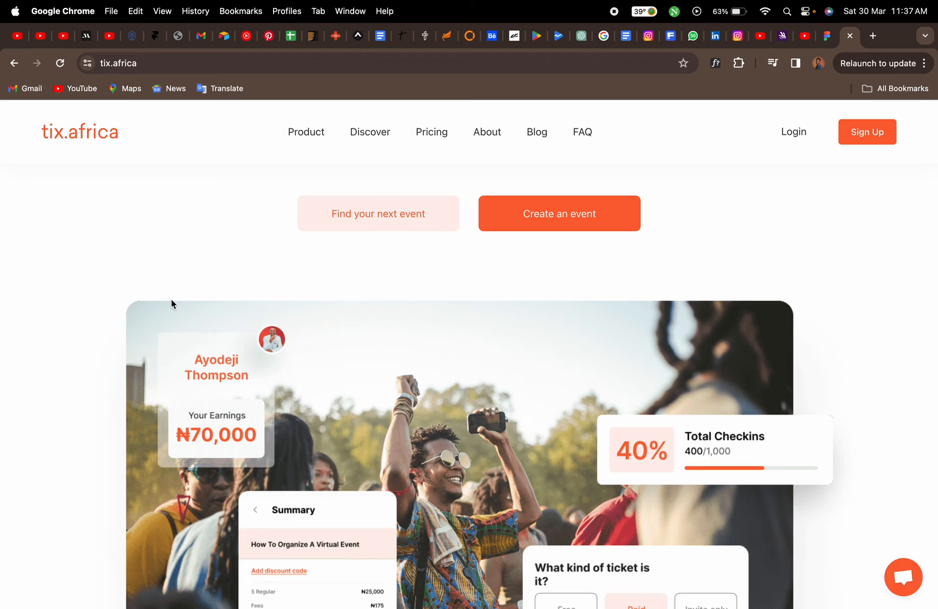
scroll(53, 338, "down", 1)
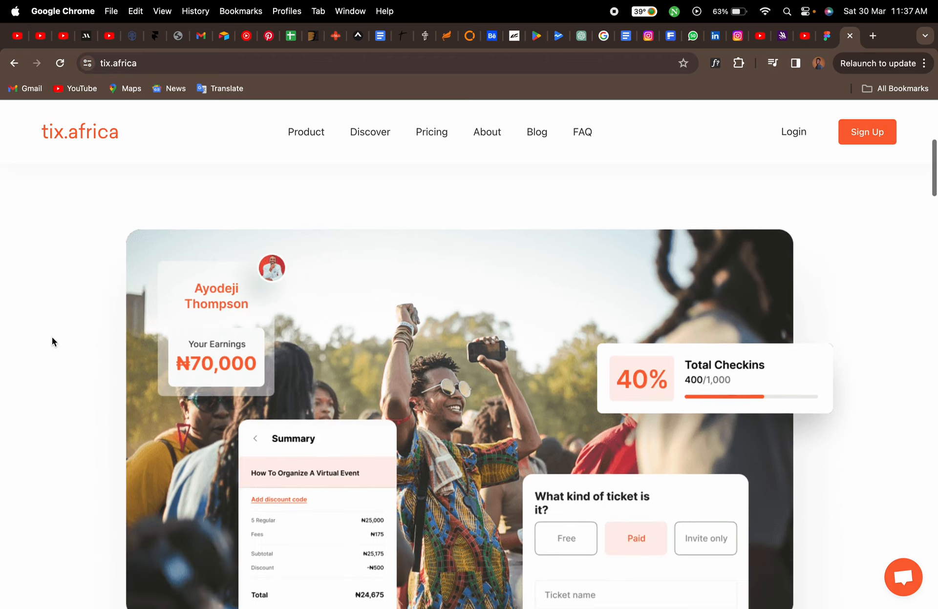
scroll(51, 337, "down", 1)
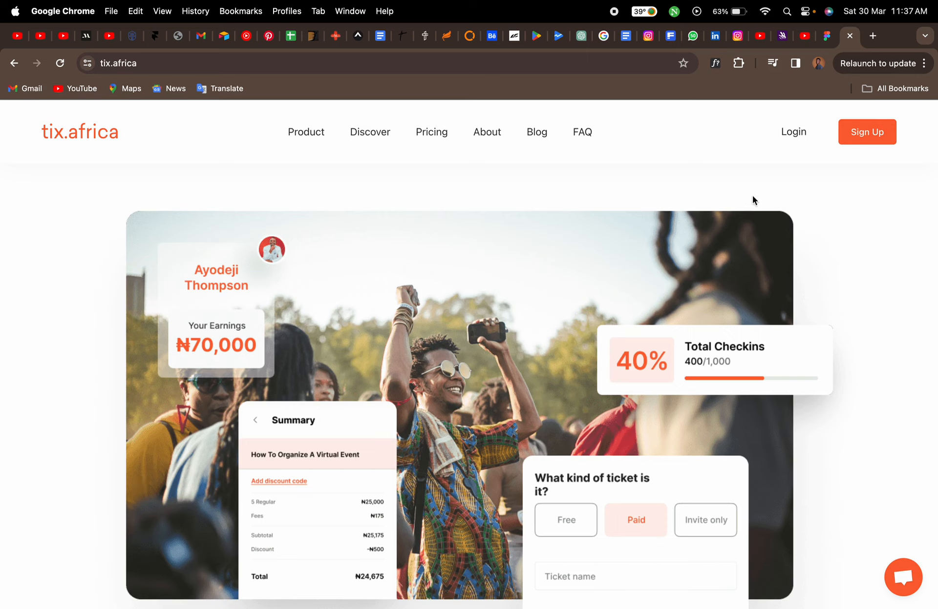
scroll(798, 310, "down", 3)
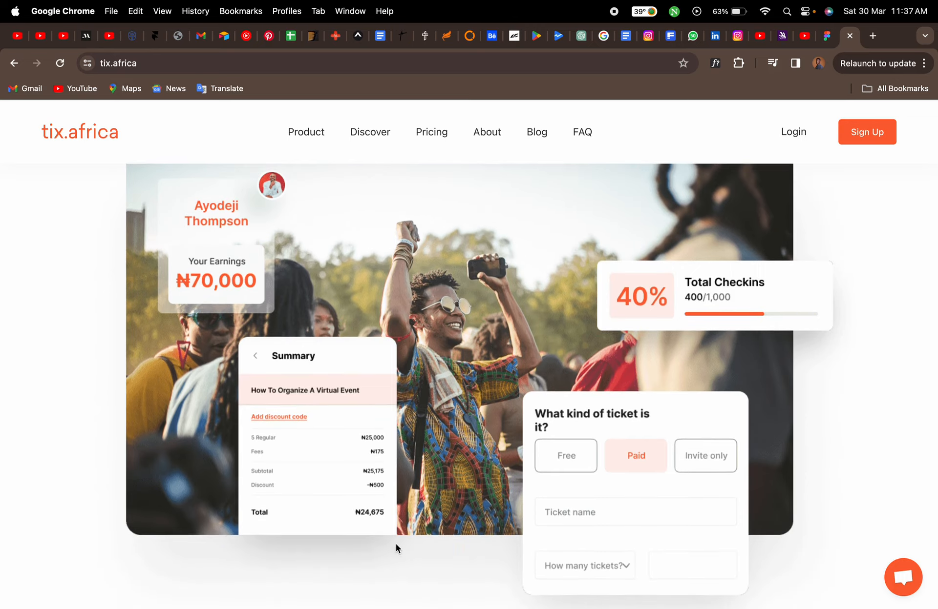
Switch back to the Figma file and stretch the Desktop - 1 frame's height to 1969
scroll(395, 544, "up", 1)
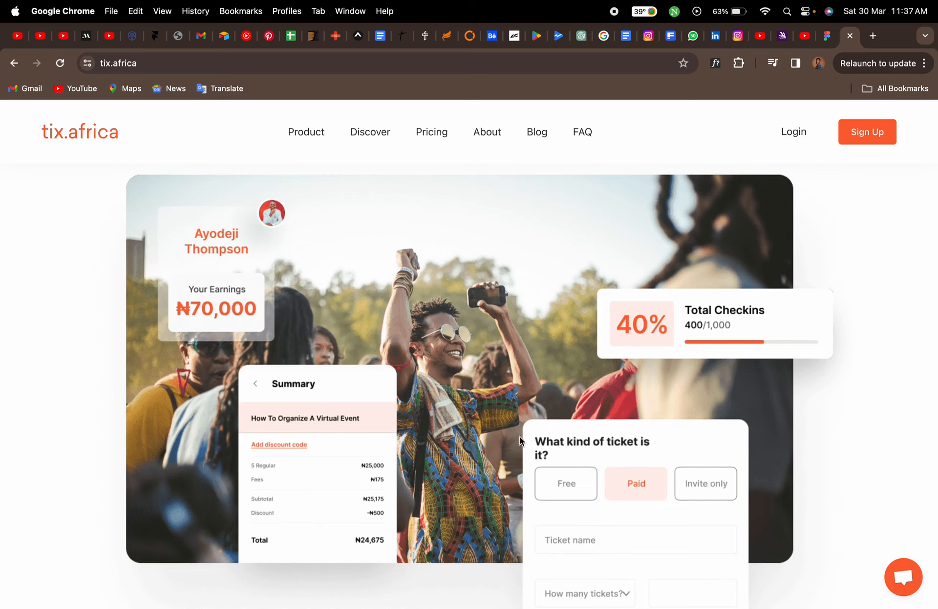
scroll(535, 534, "down", 2)
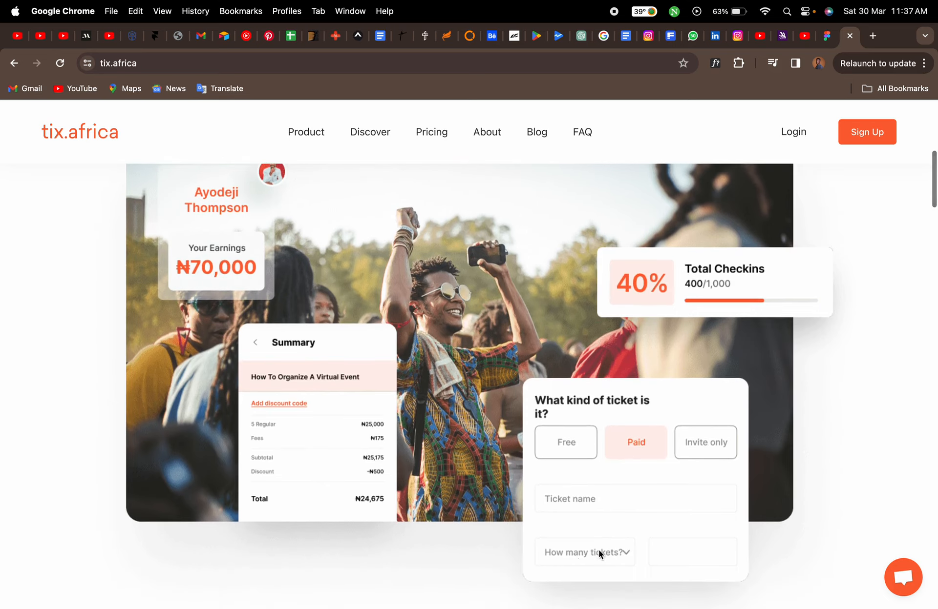
scroll(783, 293, "up", 3)
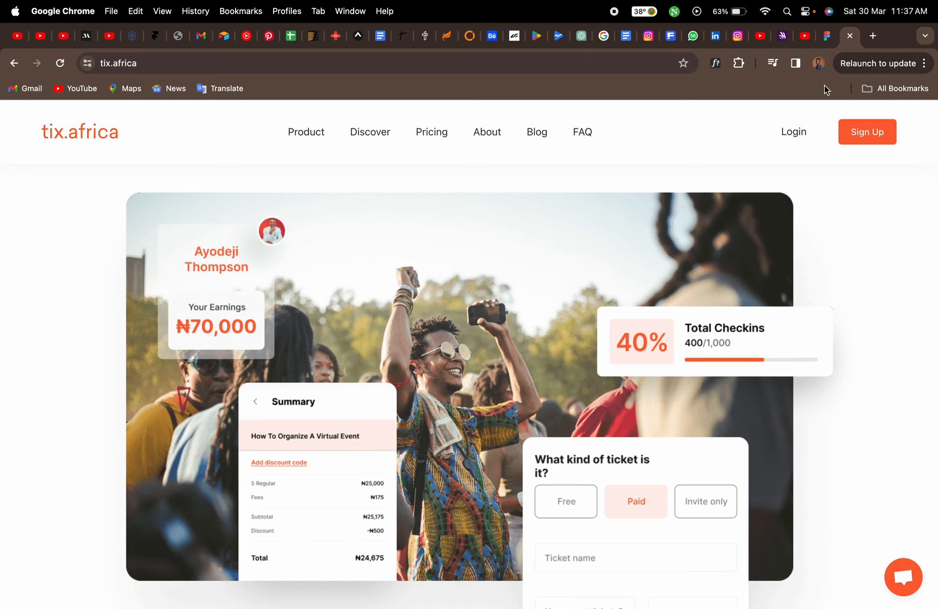
left_click(827, 36)
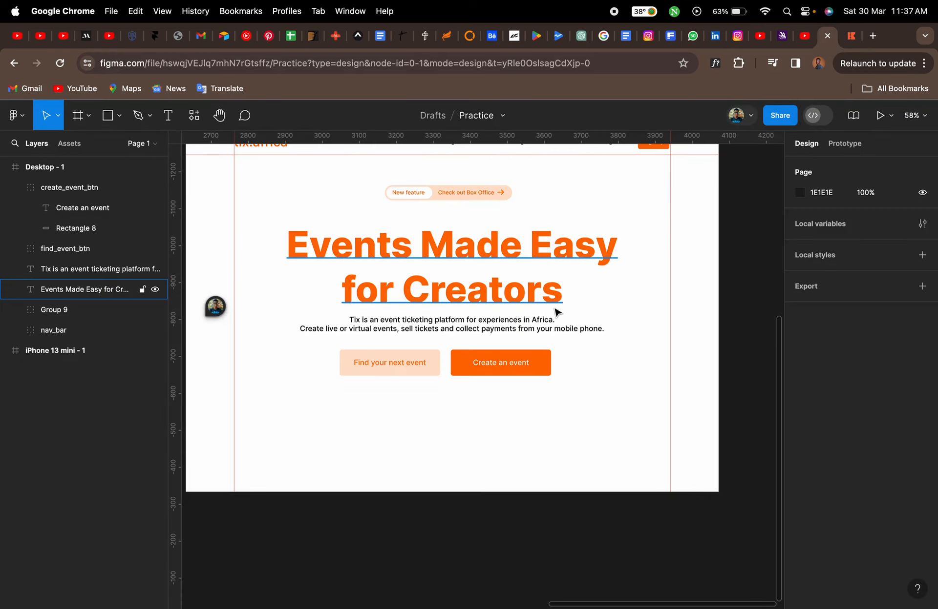
scroll(557, 312, "down", 5)
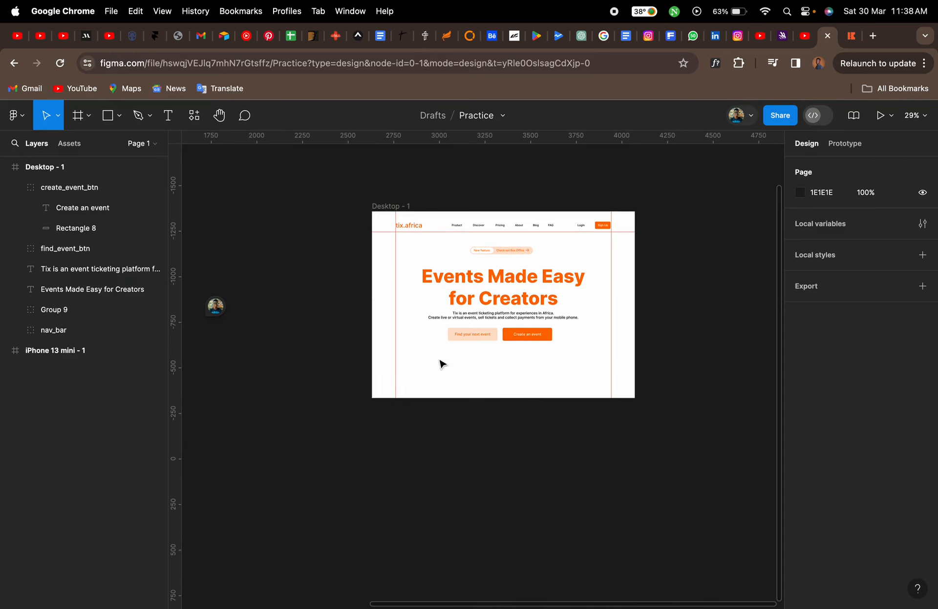
left_click(396, 208)
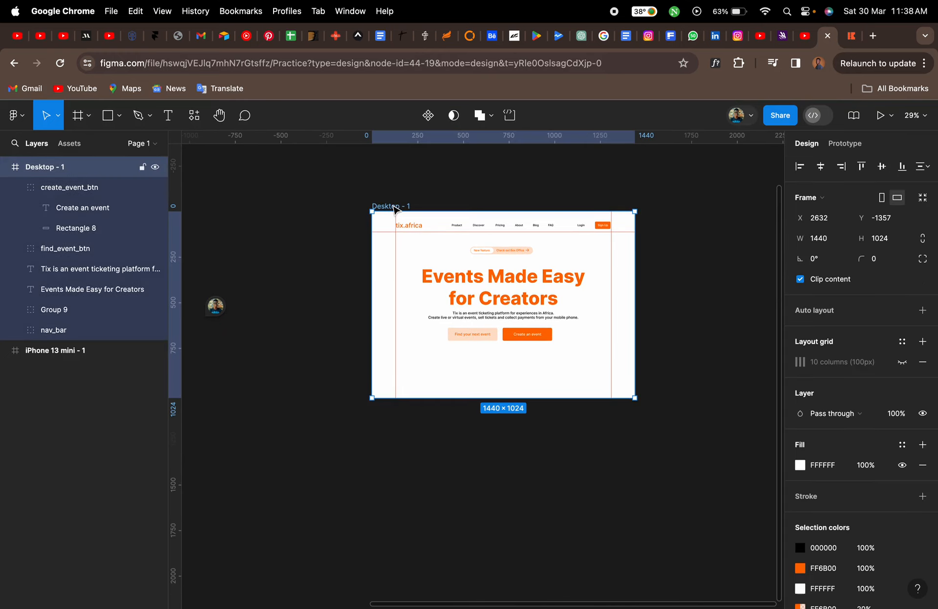
left_click_drag(502, 400, 509, 571)
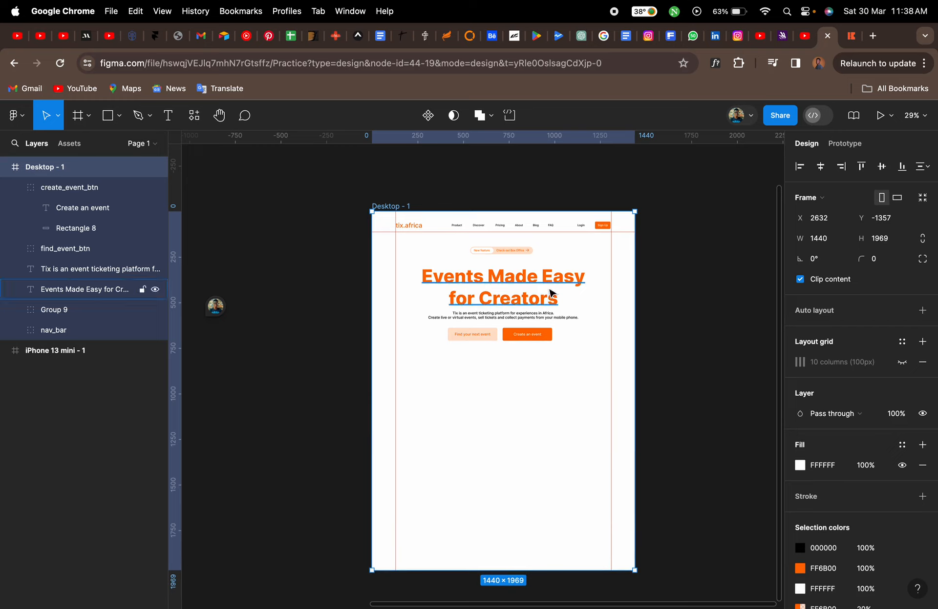
Extend the Desktop - 1 frame to 2049 tall by cutting all its contents and pasting them back in place
left_click(555, 352)
left_click_drag(598, 348, 393, 224)
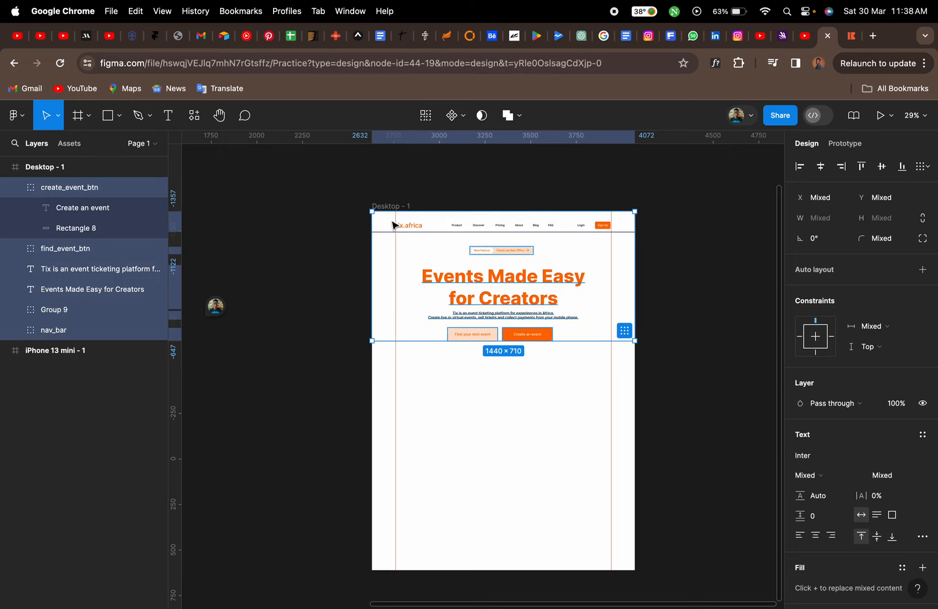
key("super+x")
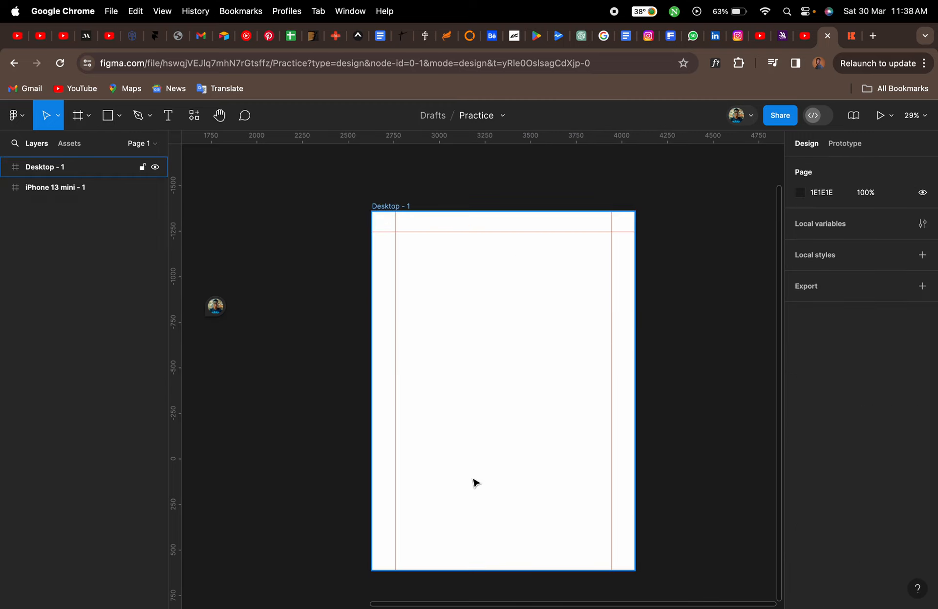
left_click(479, 570)
mouse_move(478, 568)
left_mouse_down()
mouse_move(478, 373)
mouse_move(481, 585)
left_mouse_up()
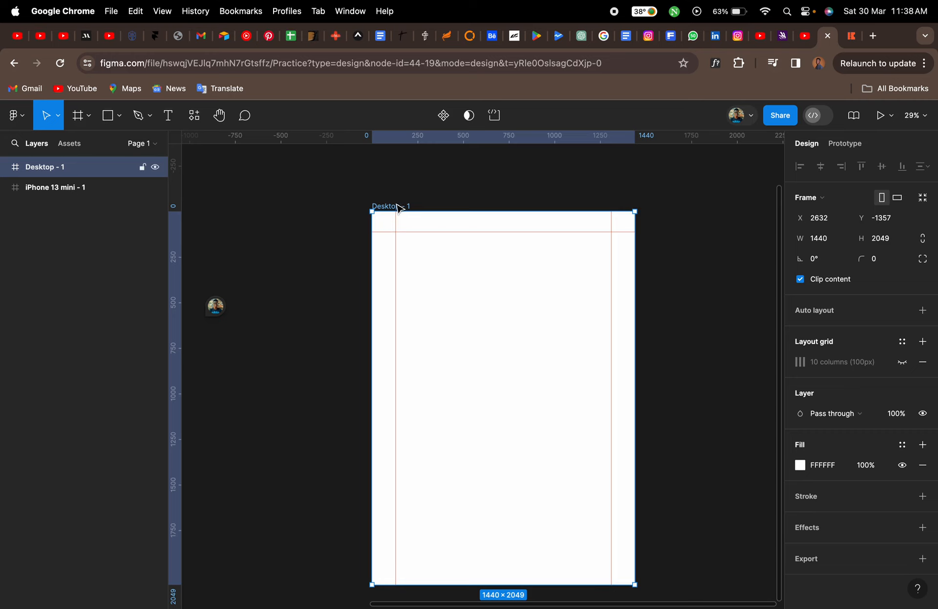
key("cmd+v")
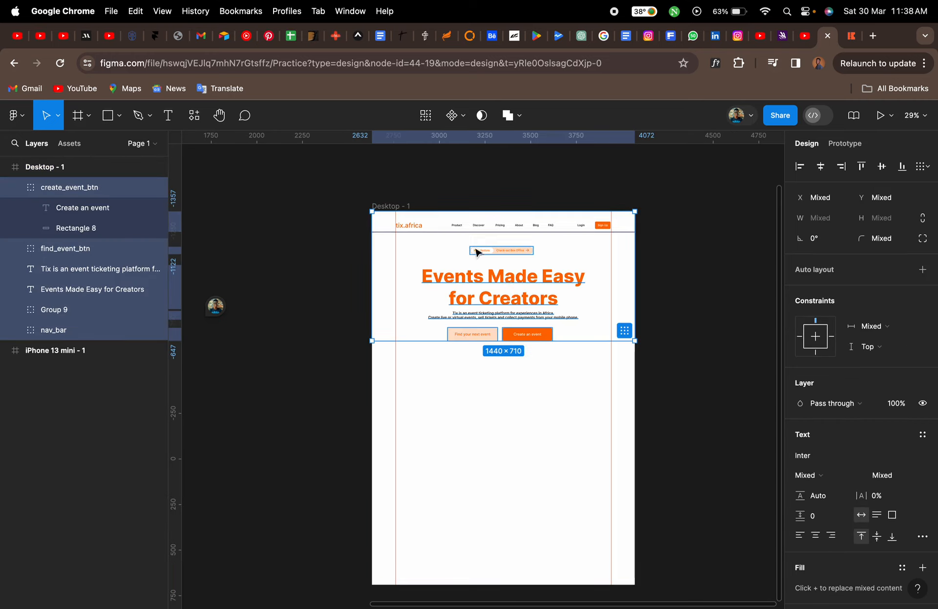
left_click(532, 370)
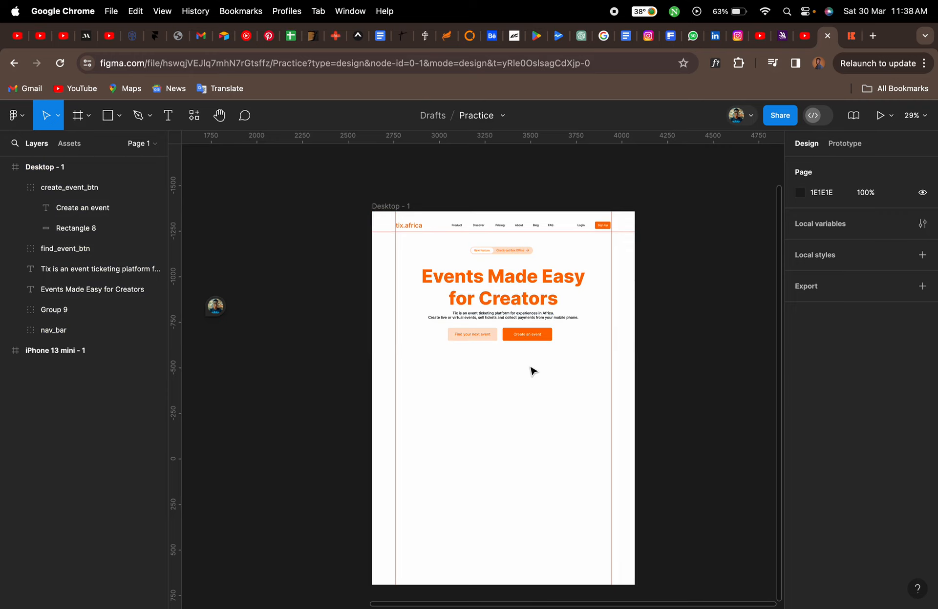
left_click(379, 205)
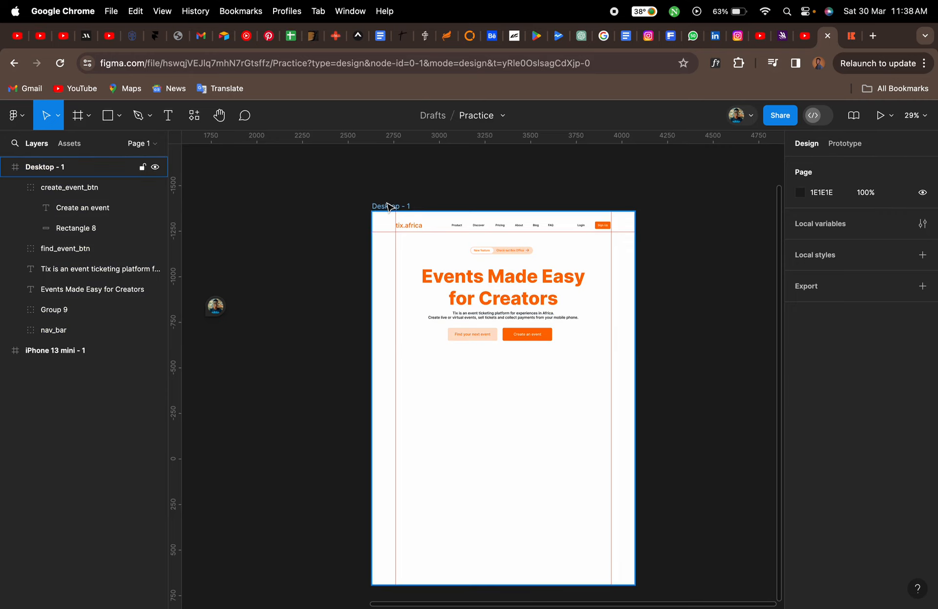
scroll(448, 286, "down", 1)
scroll(446, 286, "down", 1)
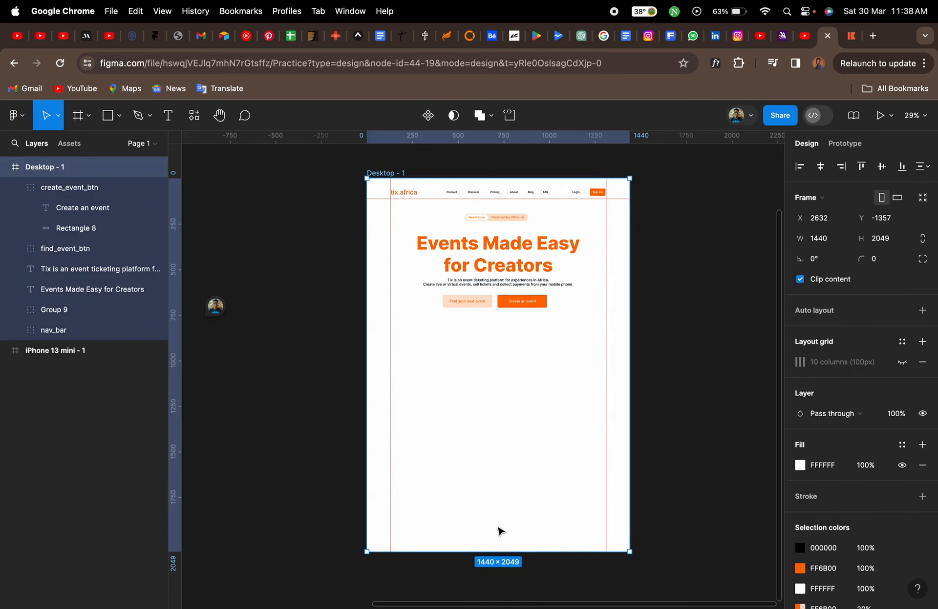
left_click_drag(500, 539, 520, 509)
key("super+z")
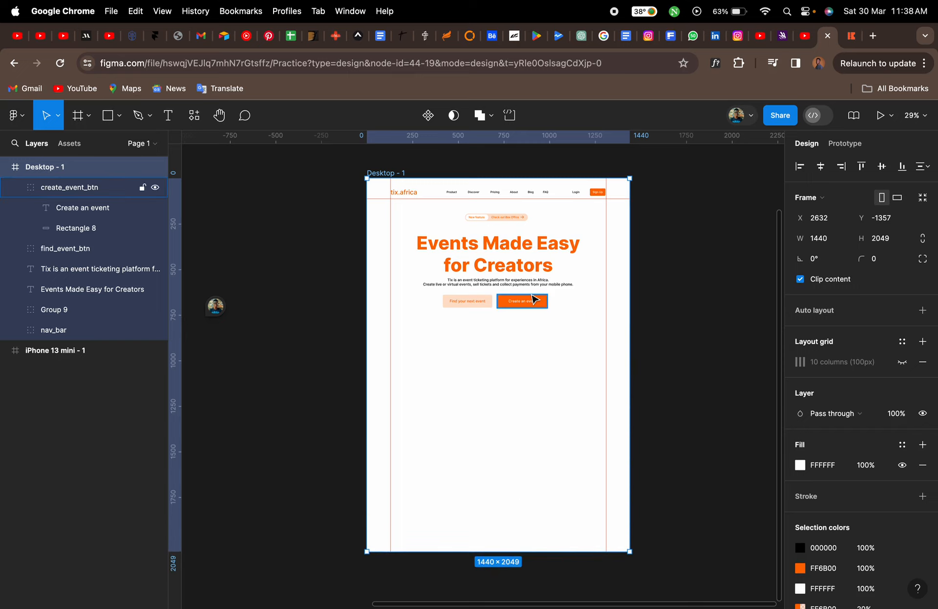
Draw a 1180 × 650 rectangle spanning the layout columns below the hero buttons
scroll(533, 298, "up", 5)
scroll(533, 299, "down", 3)
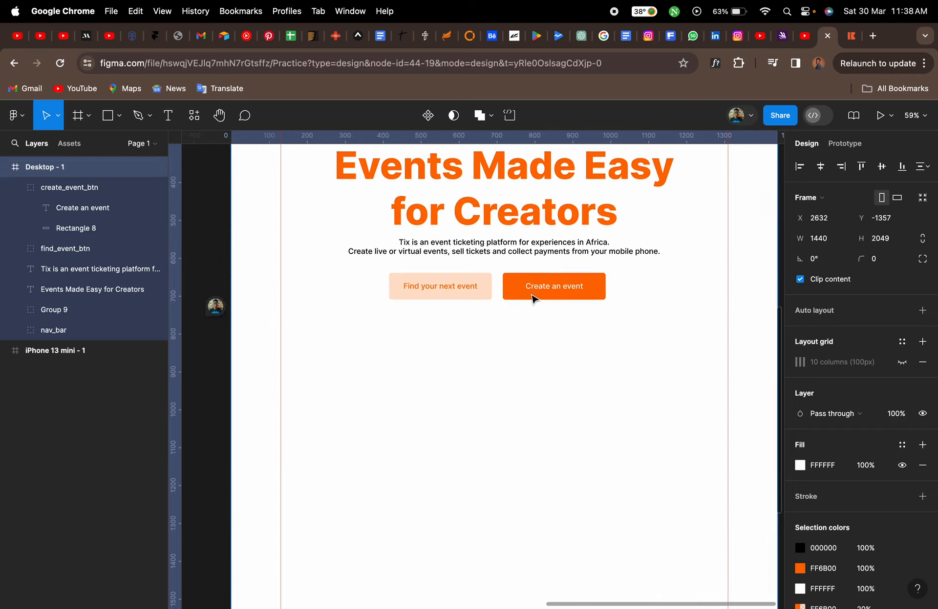
key("r")
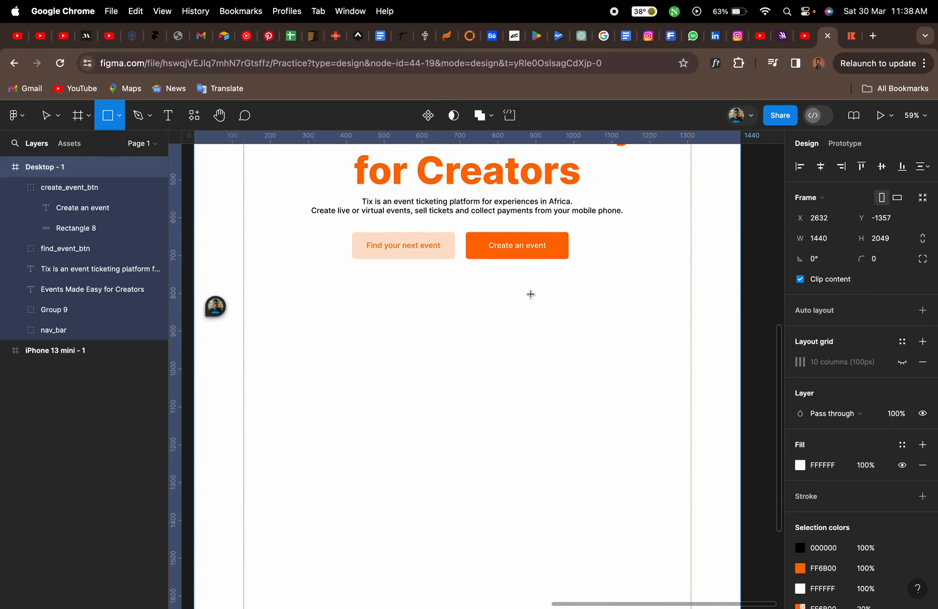
left_click_drag(244, 346, 691, 594)
scroll(692, 594, "down", 3)
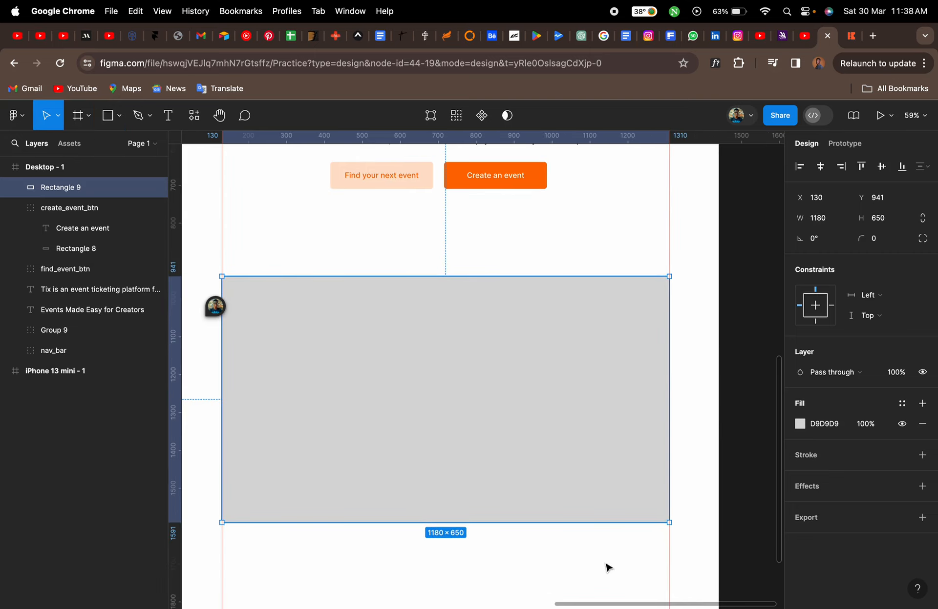
Raise the rectangle's top edge to Y 835 so it is 756 tall beneath the buttons
scroll(575, 537, "up", 3)
scroll(557, 498, "up", 3)
scroll(556, 498, "left", 1)
left_click_drag(520, 411, 520, 373)
scroll(521, 376, "down", 5)
scroll(521, 376, "right", 1)
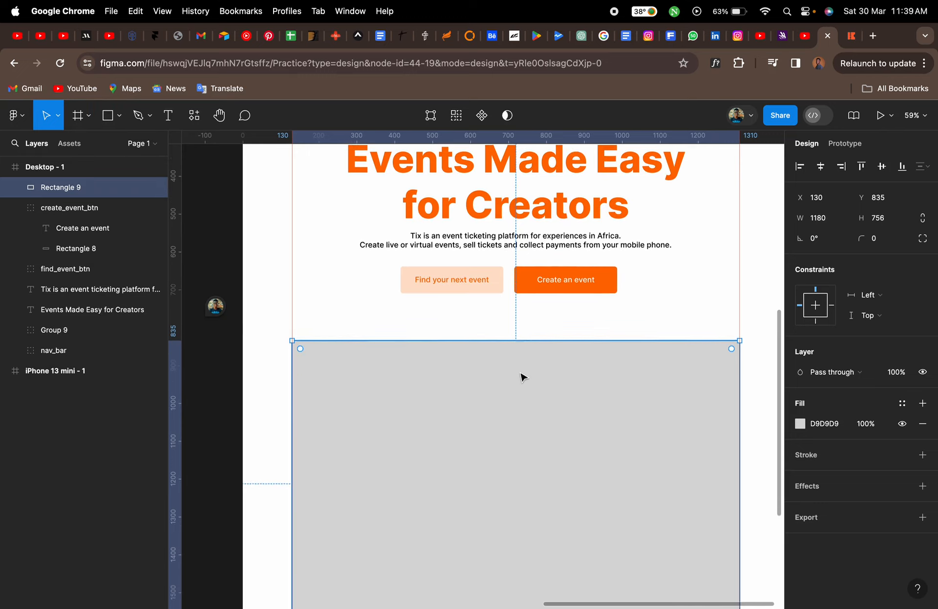
scroll(521, 376, "up", 1)
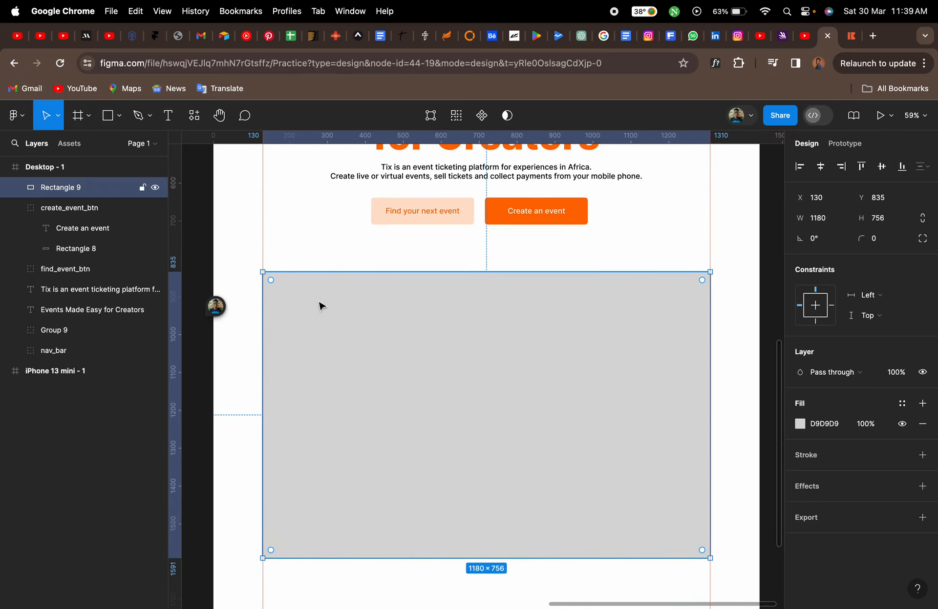
Set the rectangle's corner radius to 20
left_click(883, 243)
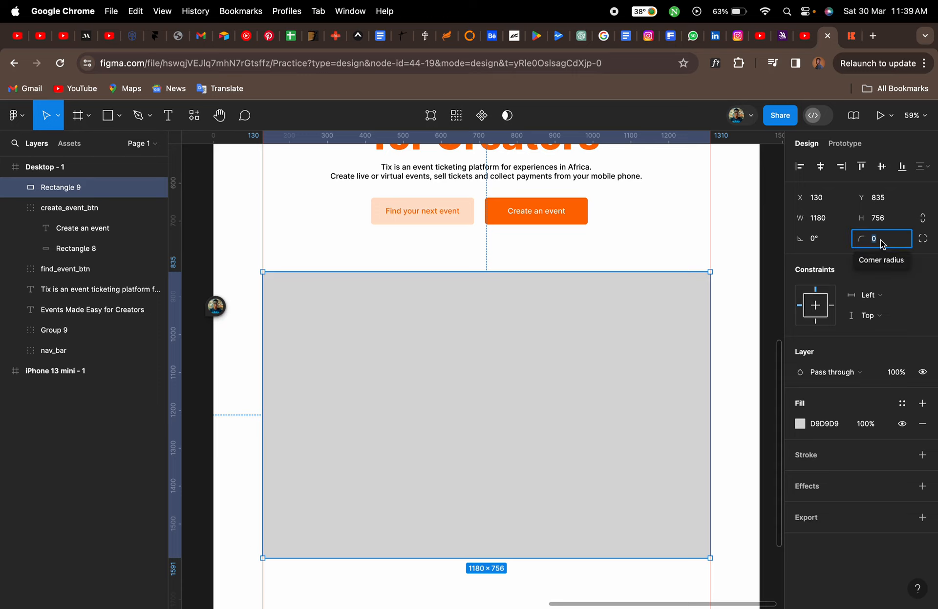
type("15")
key("Return")
left_click(882, 242)
type("20")
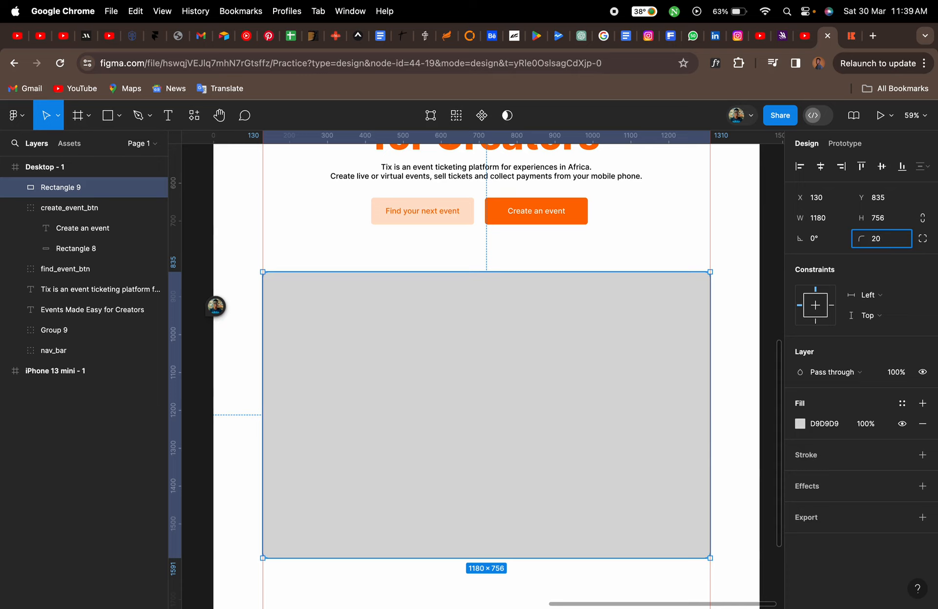
key("Return")
left_click(658, 259)
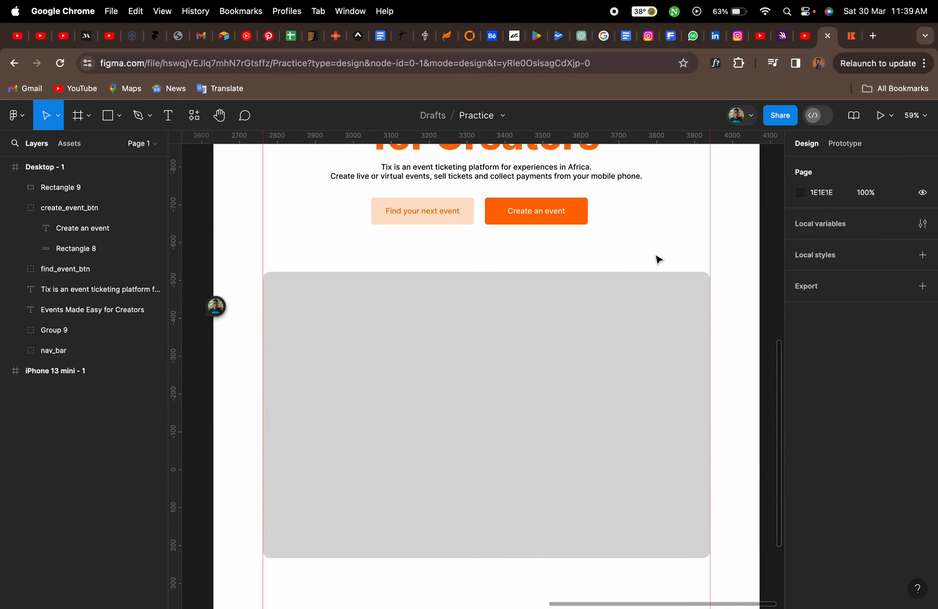
Open Unsplash in a new browser tab
left_click(847, 35)
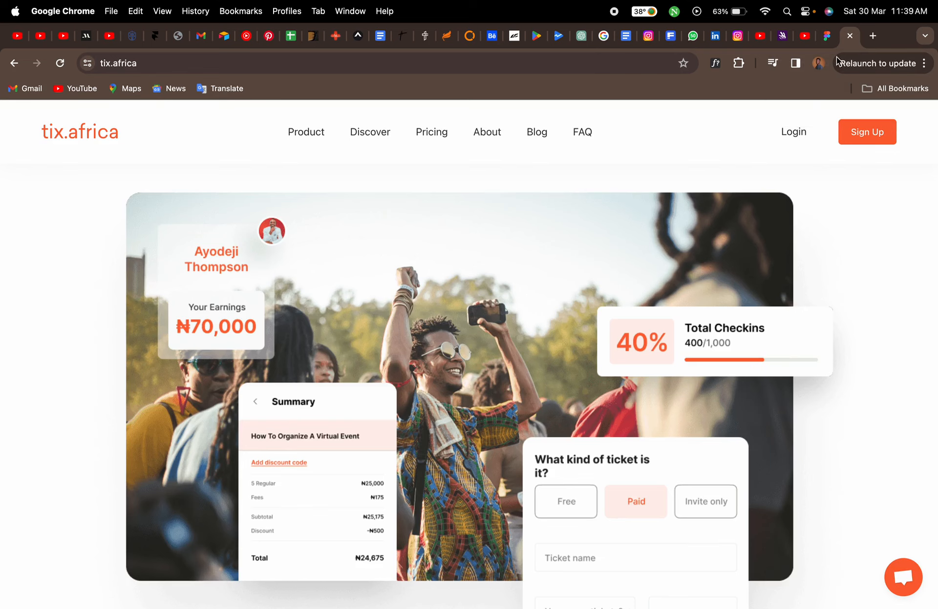
left_click(828, 42)
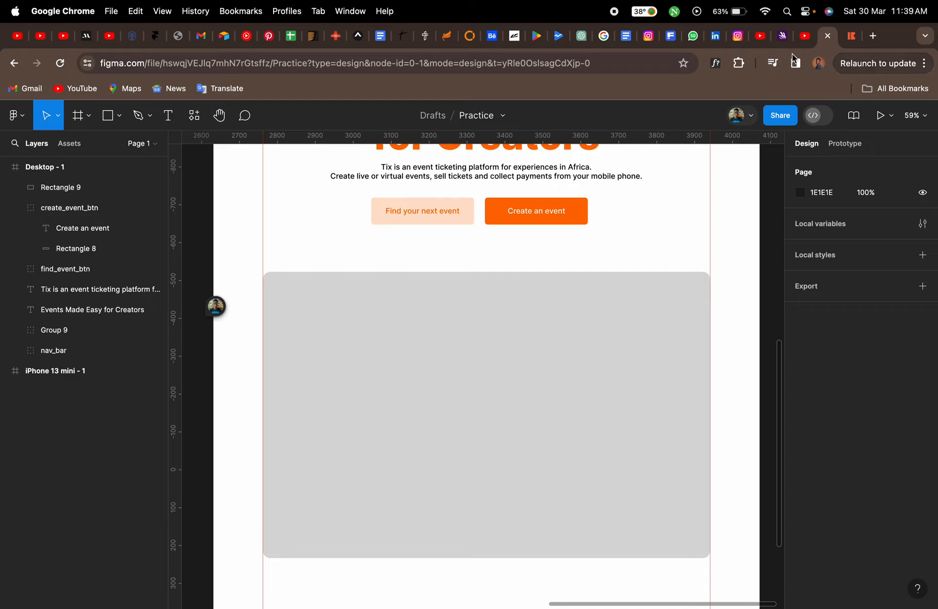
left_click(669, 37)
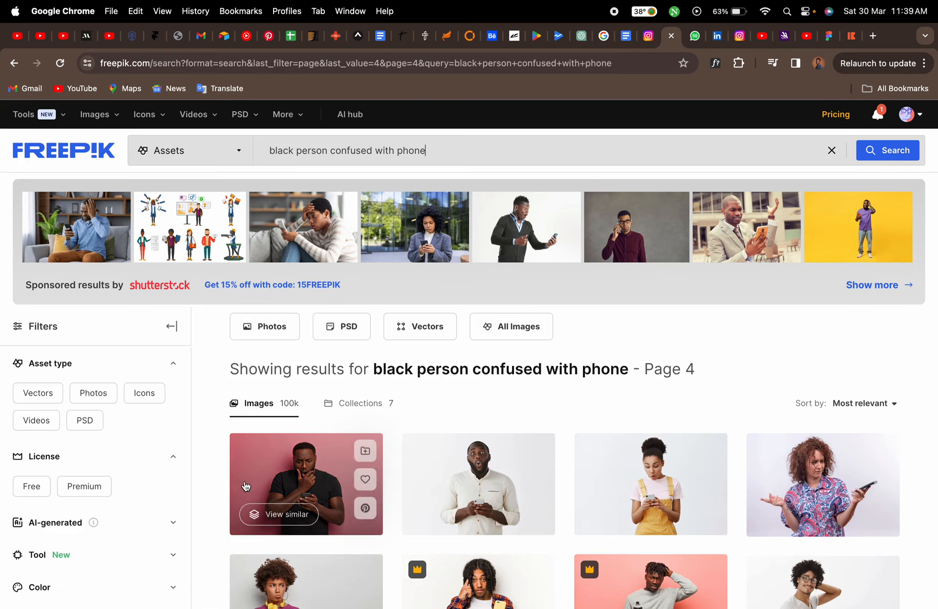
scroll(213, 495, "down", 3)
scroll(208, 493, "up", 3)
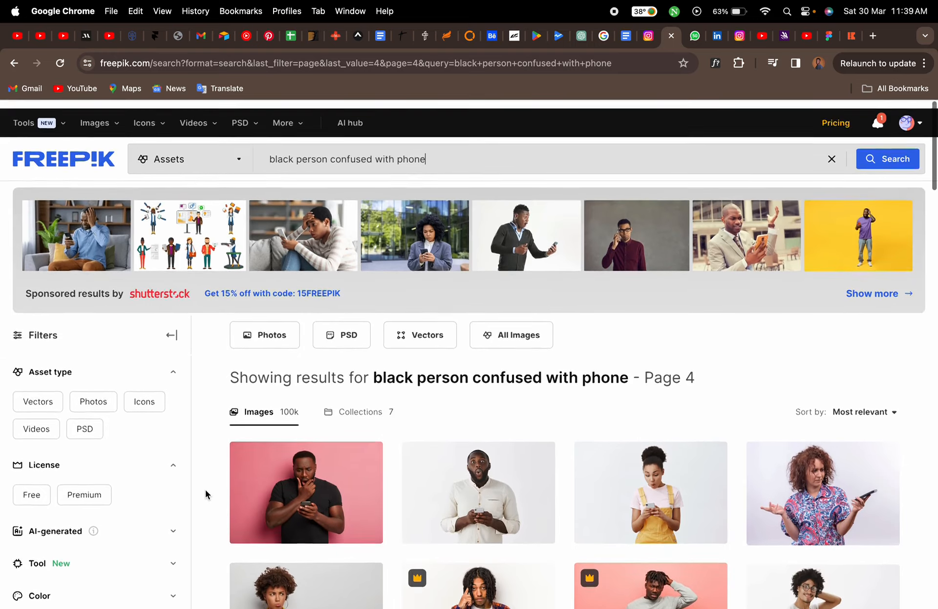
left_click(873, 36)
left_click(644, 65)
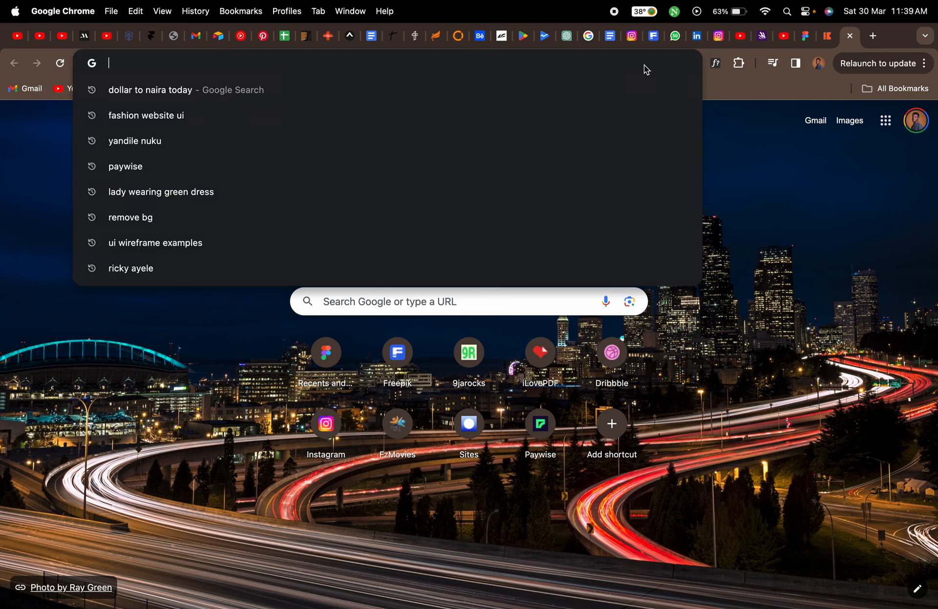
type("uns")
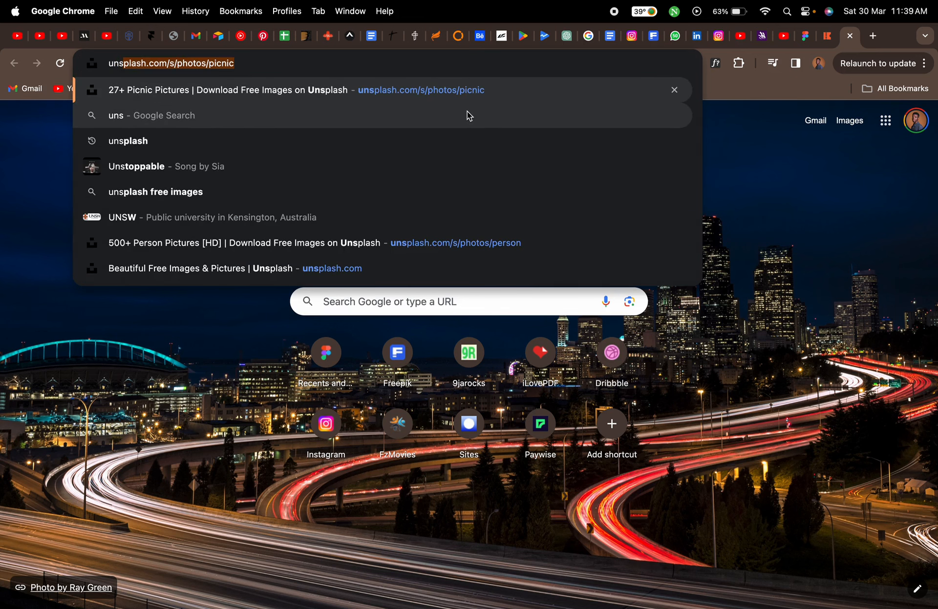
left_click(349, 268)
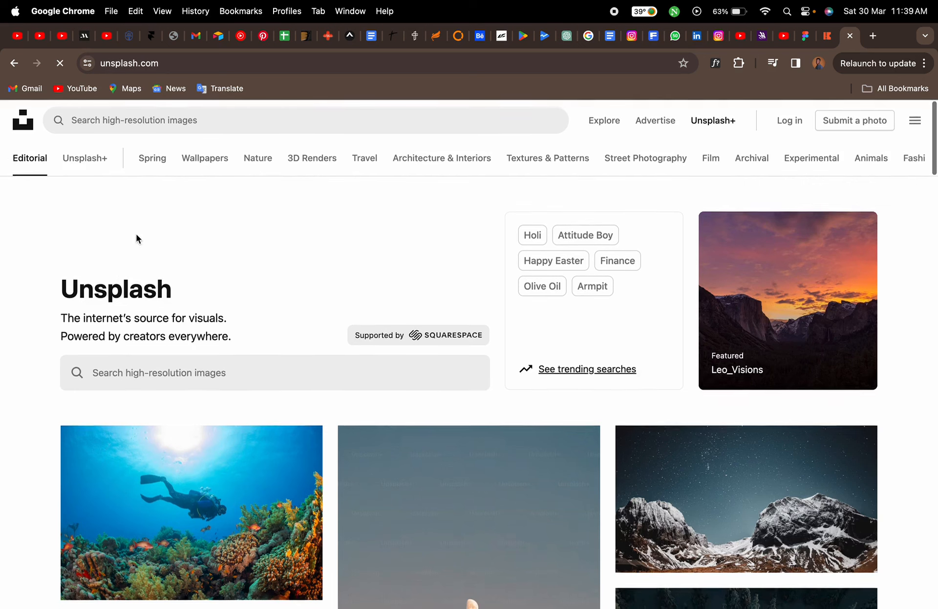
Search Unsplash for picnic party photos and scroll through the results
left_click(190, 129)
type("picnic")
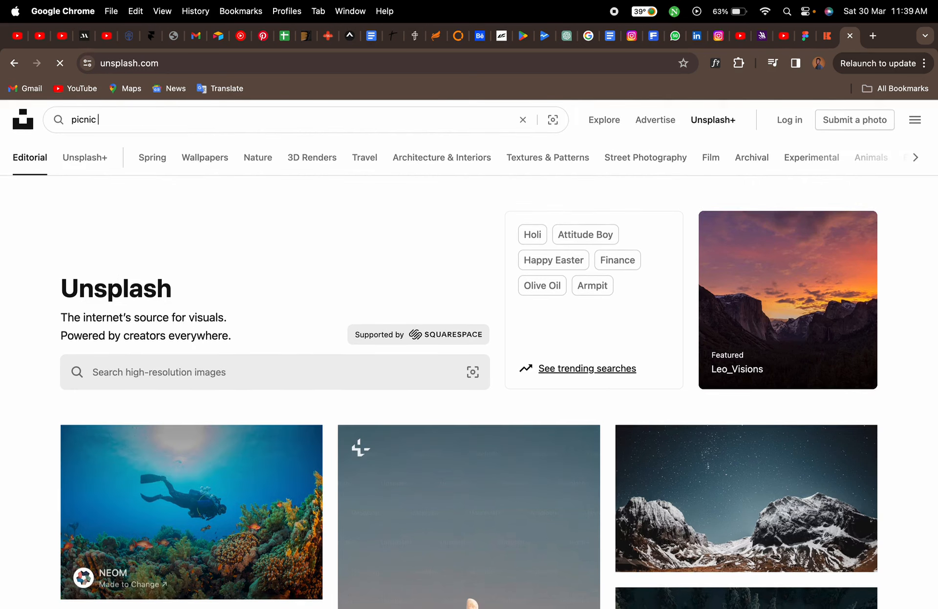
type(" party")
key("Return")
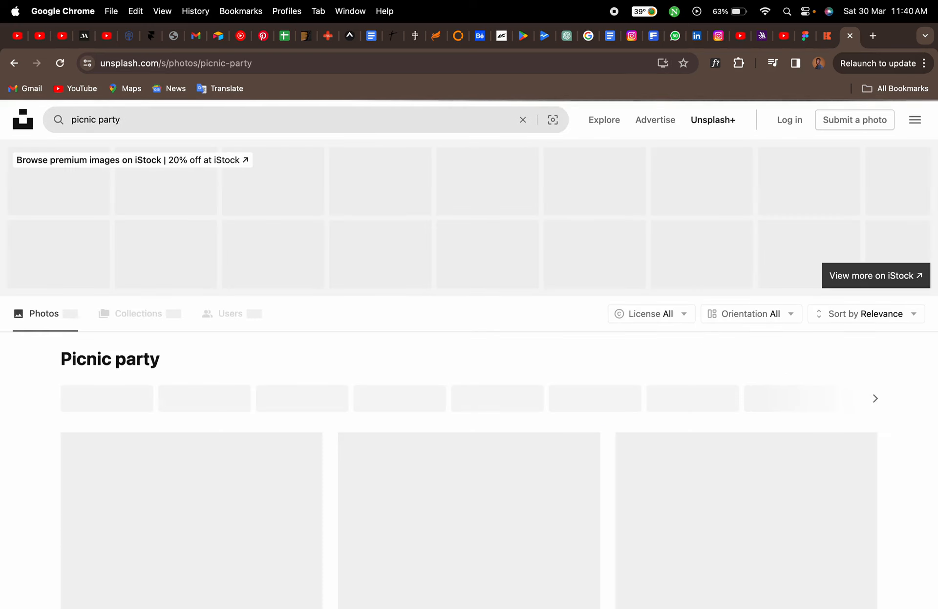
scroll(27, 497, "down", 5)
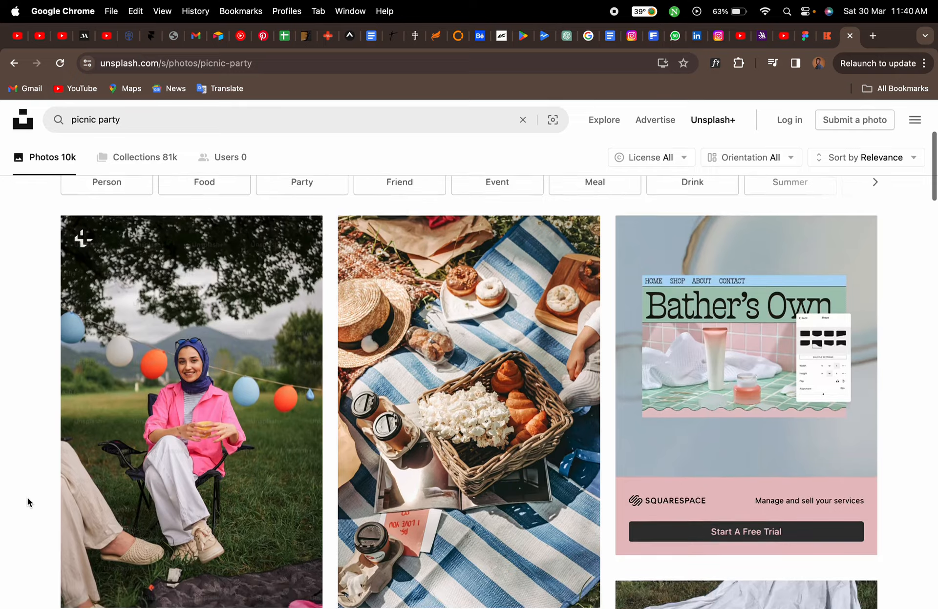
scroll(28, 497, "down", 10)
scroll(27, 498, "down", 8)
scroll(27, 498, "down", 11)
scroll(28, 497, "down", 9)
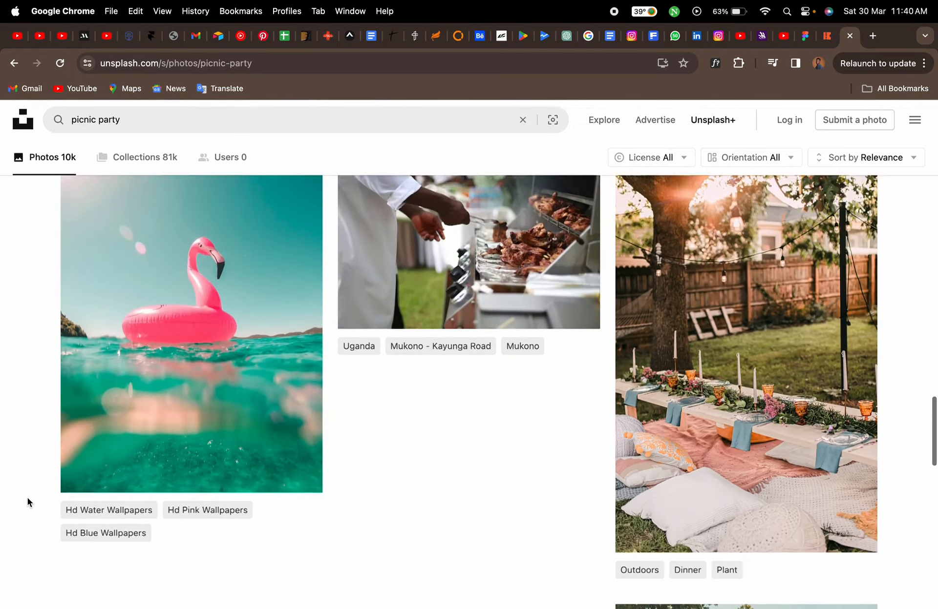
scroll(27, 497, "down", 10)
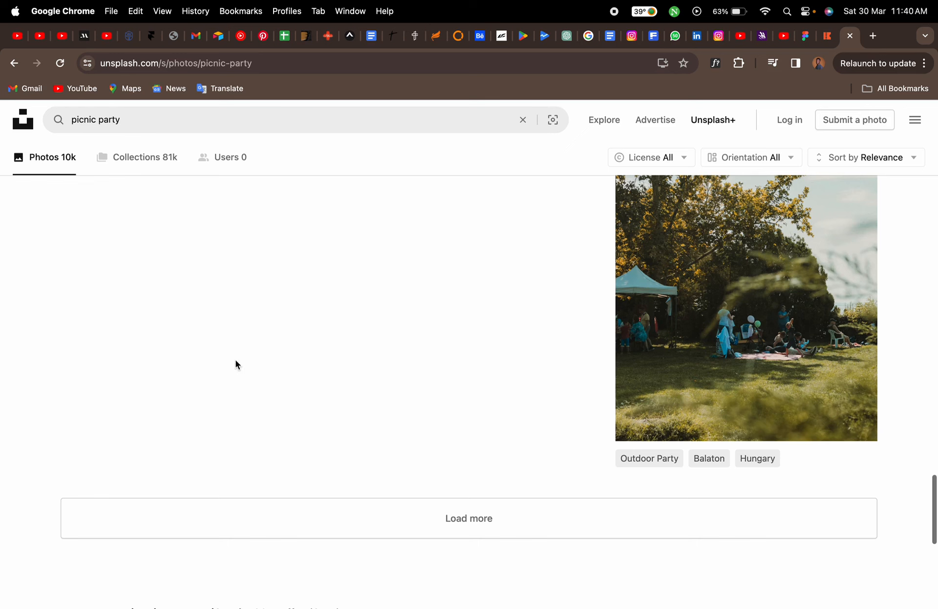
Browse the Downloads folder for the downloaded picnic photo
left_click(849, 36)
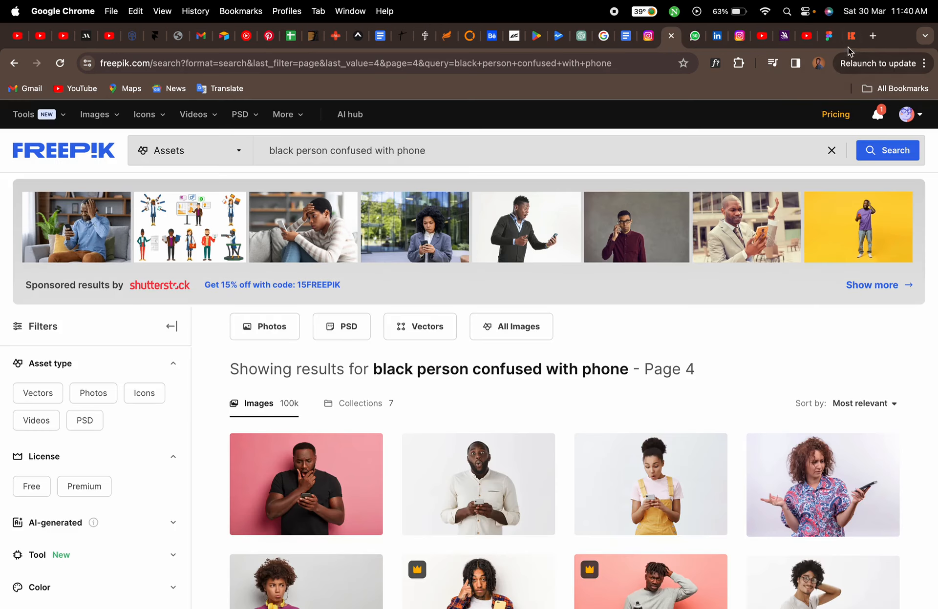
left_click(848, 39)
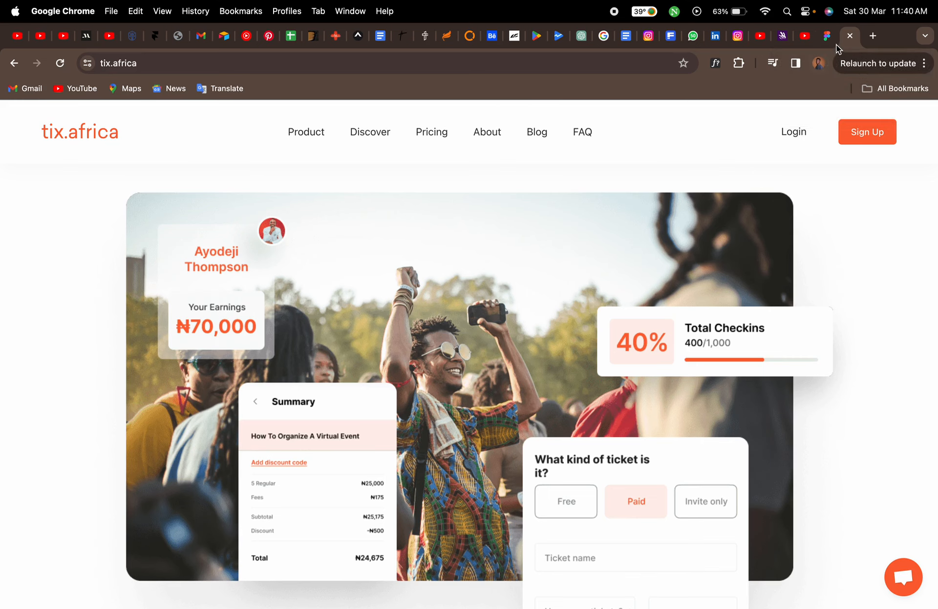
left_click(827, 36)
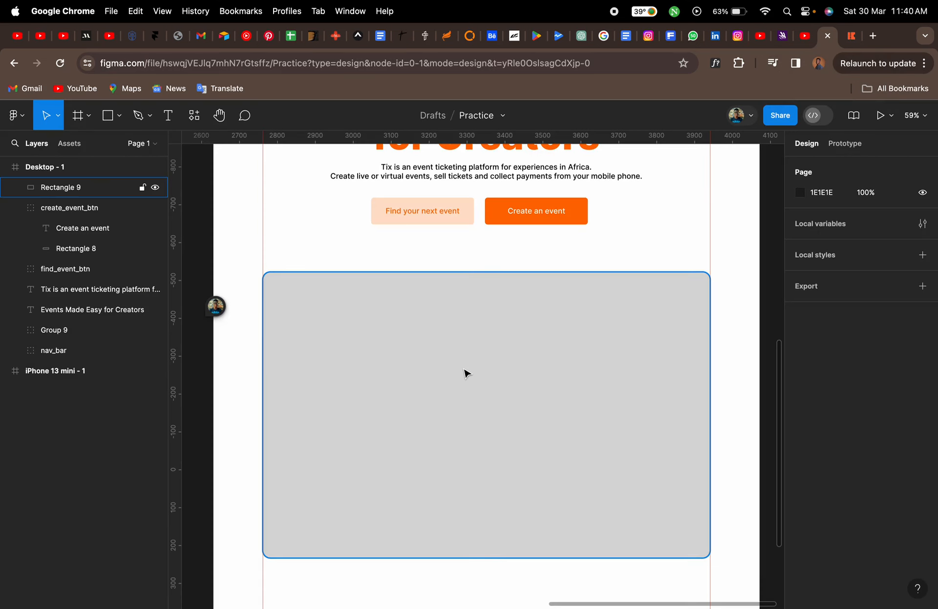
key("ctrl+Left")
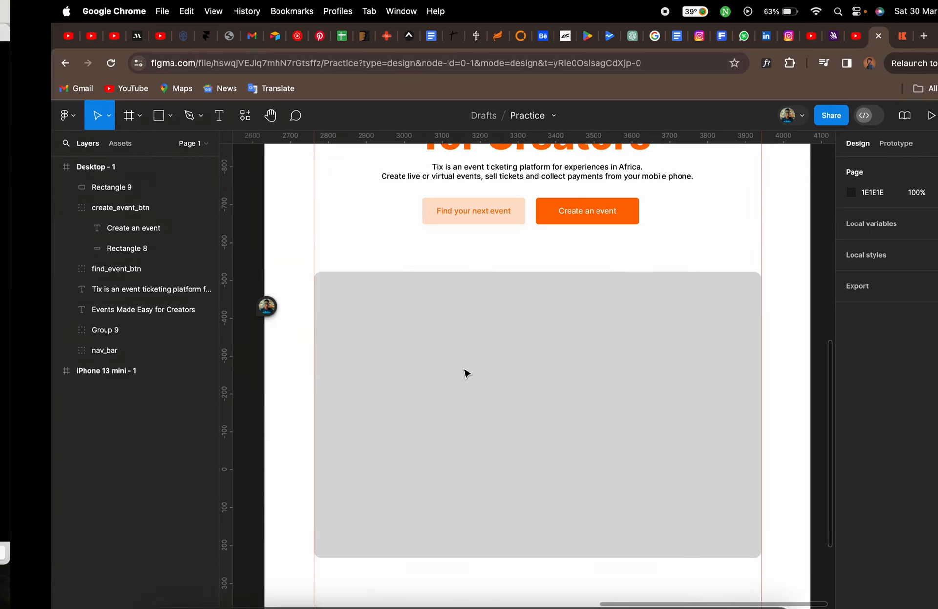
scroll(465, 373, "down", 3)
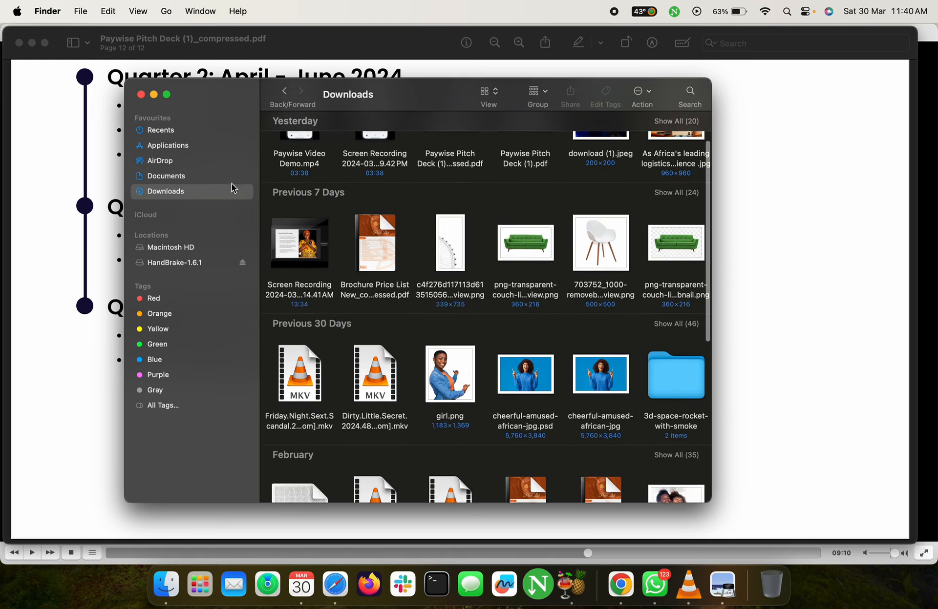
left_click_drag(125, 215, 18, 215)
left_click_drag(308, 78, 315, 57)
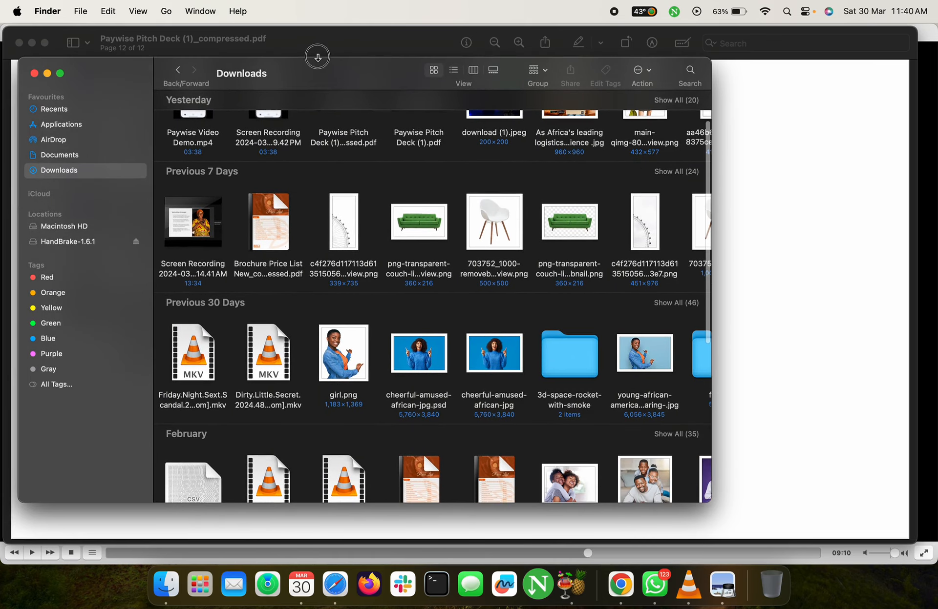
scroll(498, 343, "up", 2)
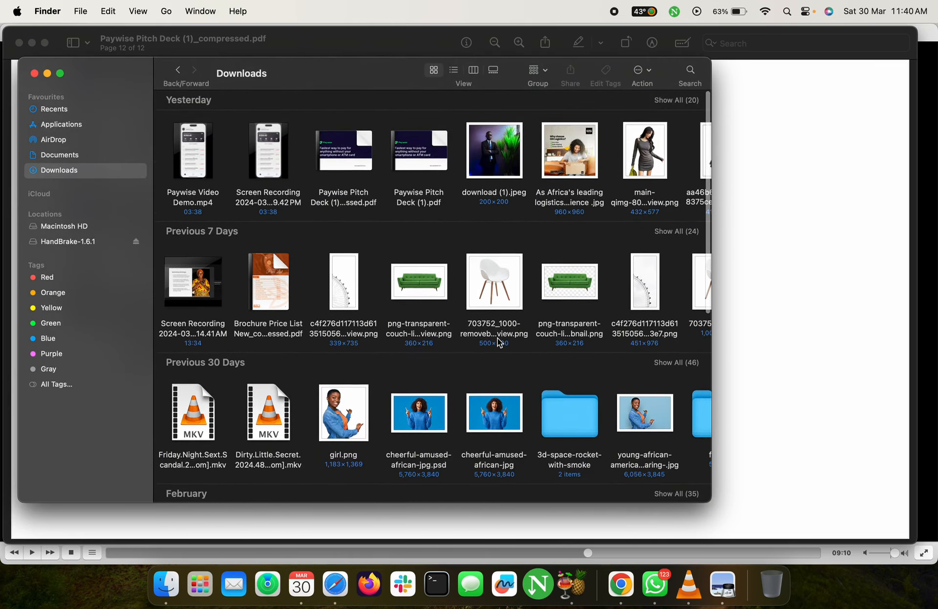
scroll(499, 342, "down", 3)
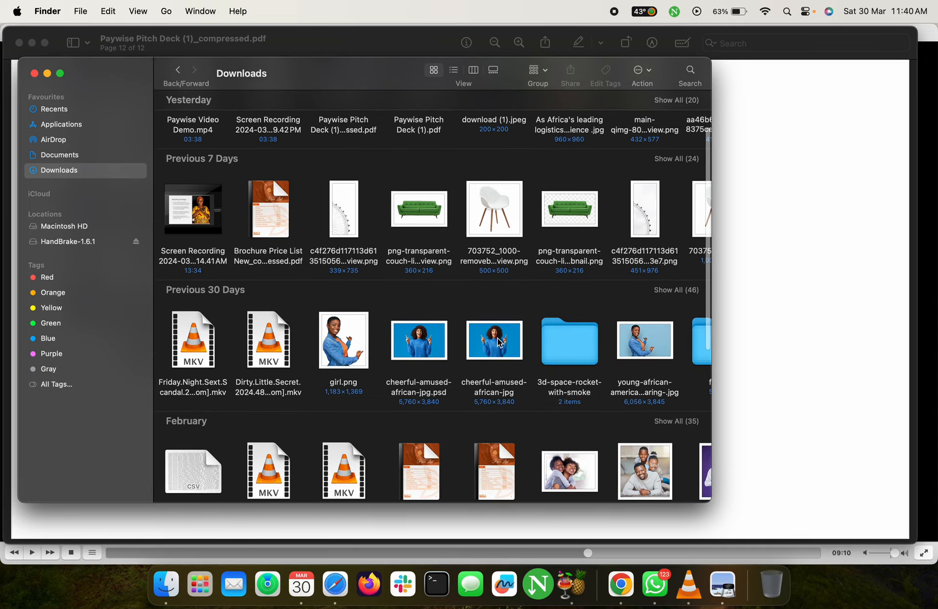
left_click(683, 291)
scroll(547, 348, "down", 10)
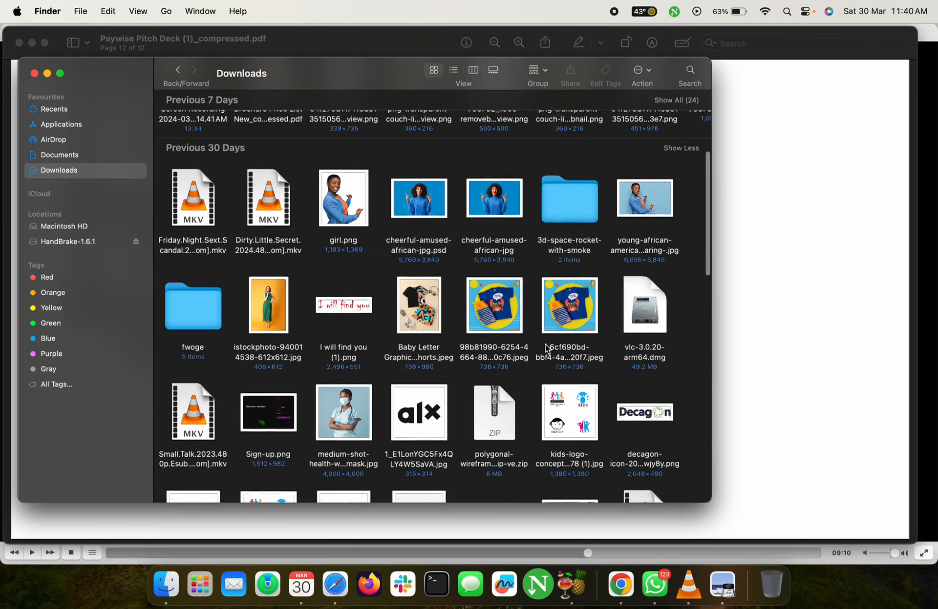
scroll(547, 349, "down", 8)
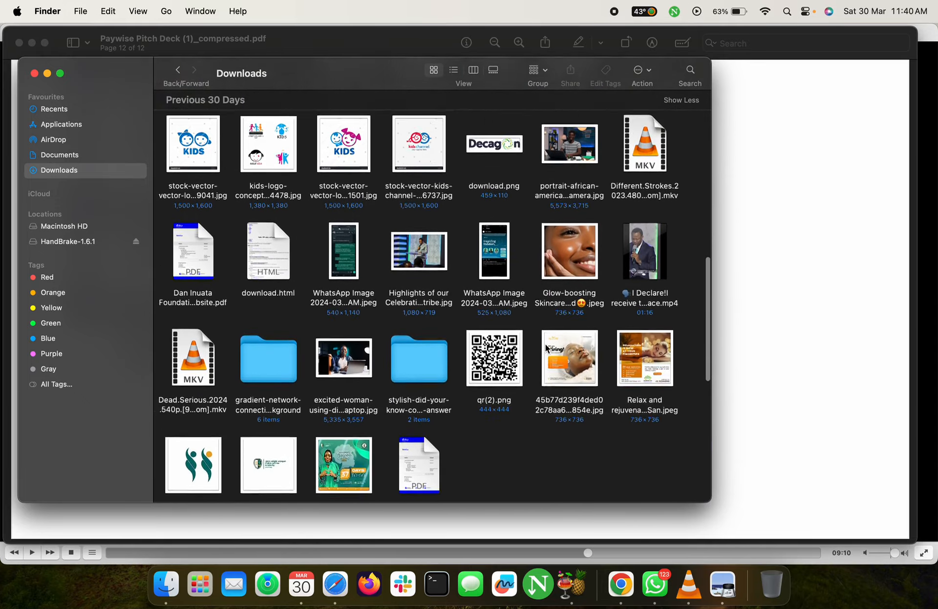
scroll(547, 348, "up", 8)
scroll(546, 349, "up", 11)
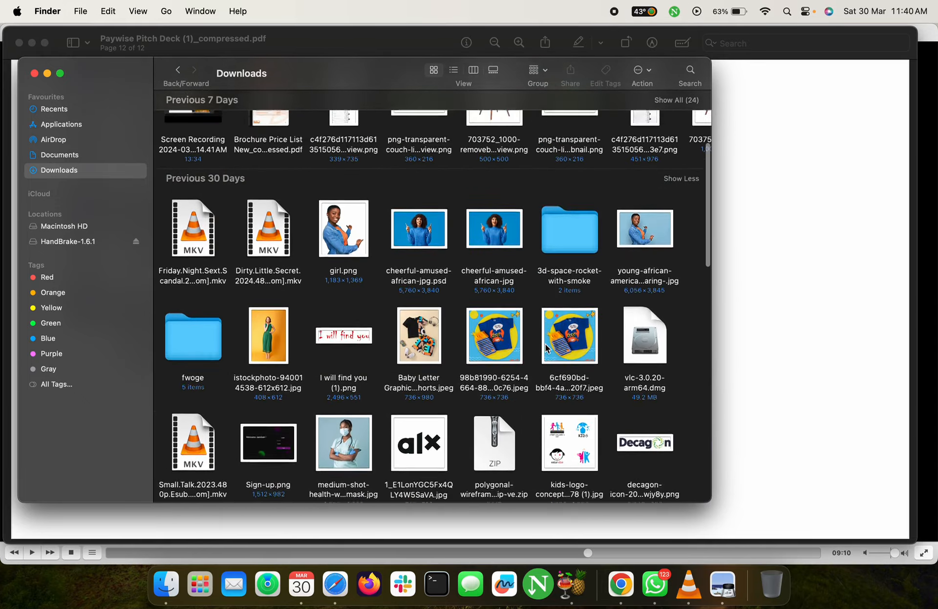
scroll(547, 347, "down", 8)
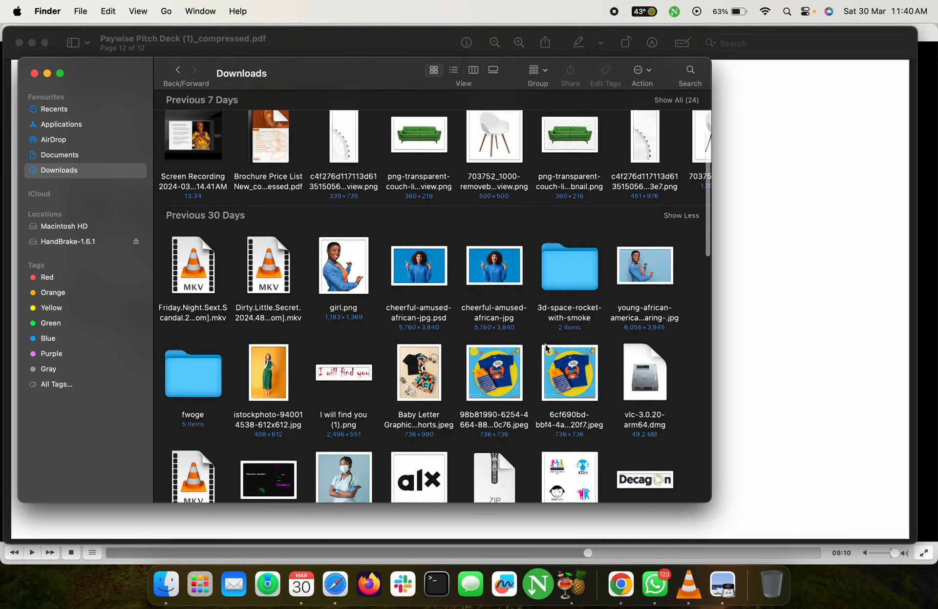
scroll(546, 348, "down", 3)
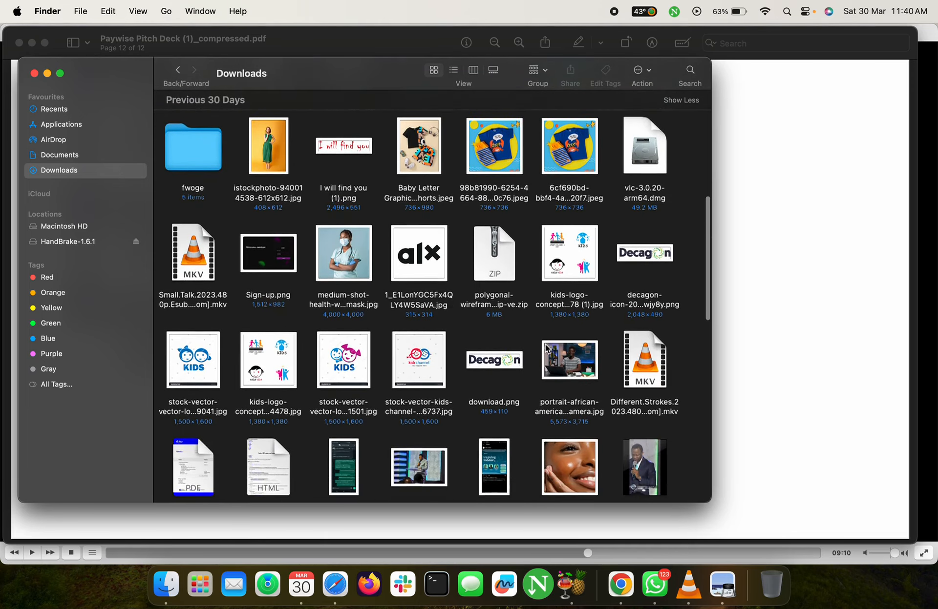
scroll(546, 348, "down", 11)
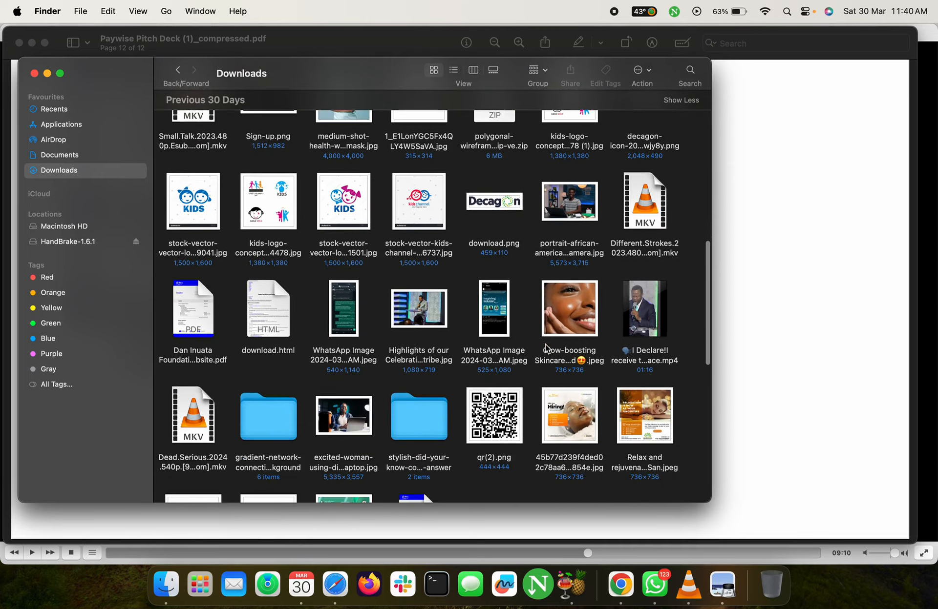
scroll(547, 349, "down", 6)
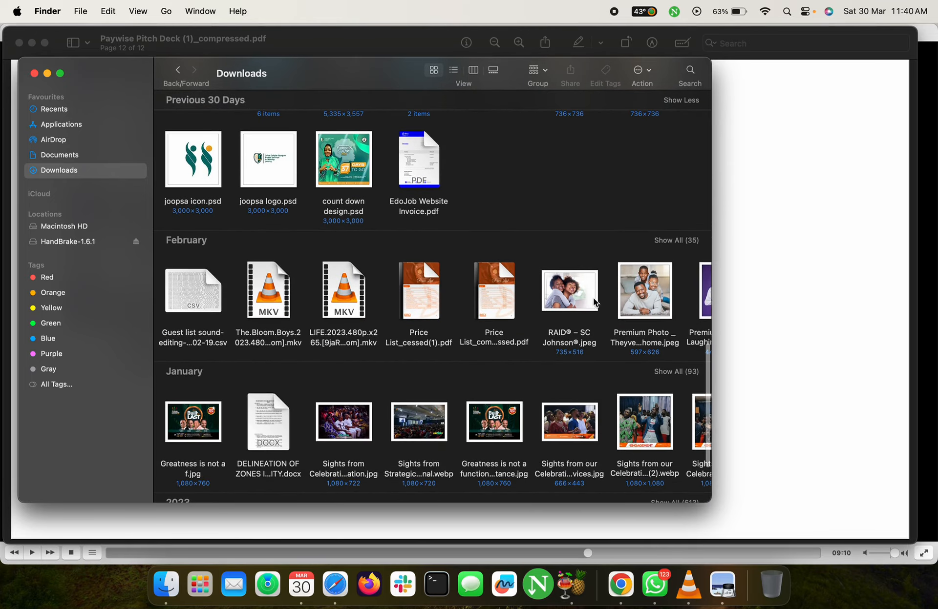
left_click(665, 242)
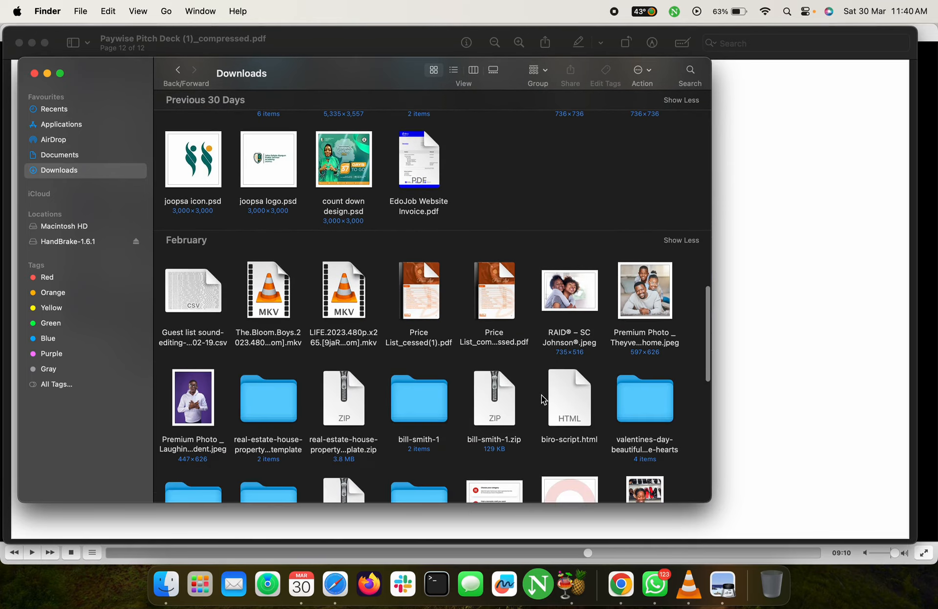
scroll(543, 399, "down", 11)
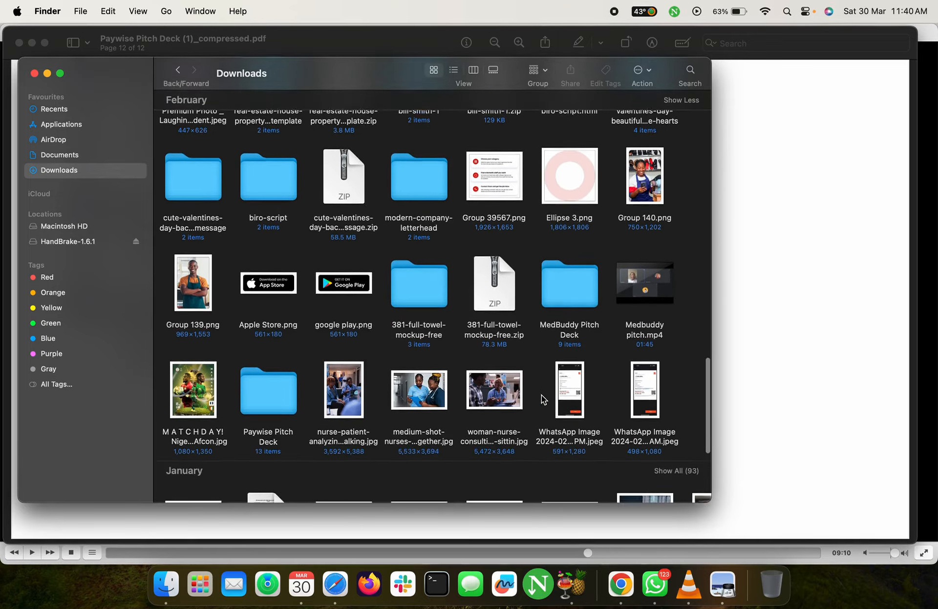
scroll(543, 400, "down", 2)
scroll(543, 399, "up", 20)
scroll(543, 399, "up", 15)
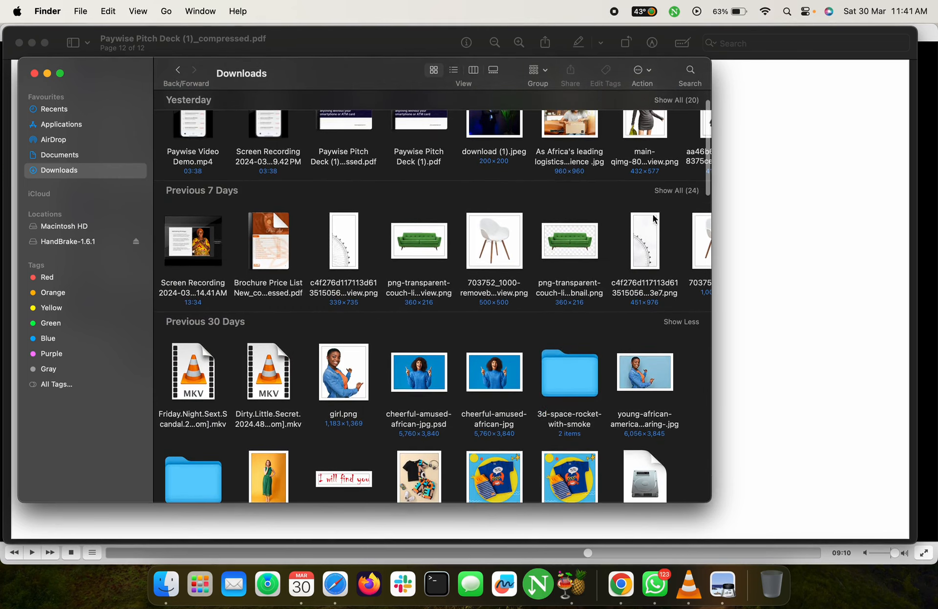
left_click(667, 191)
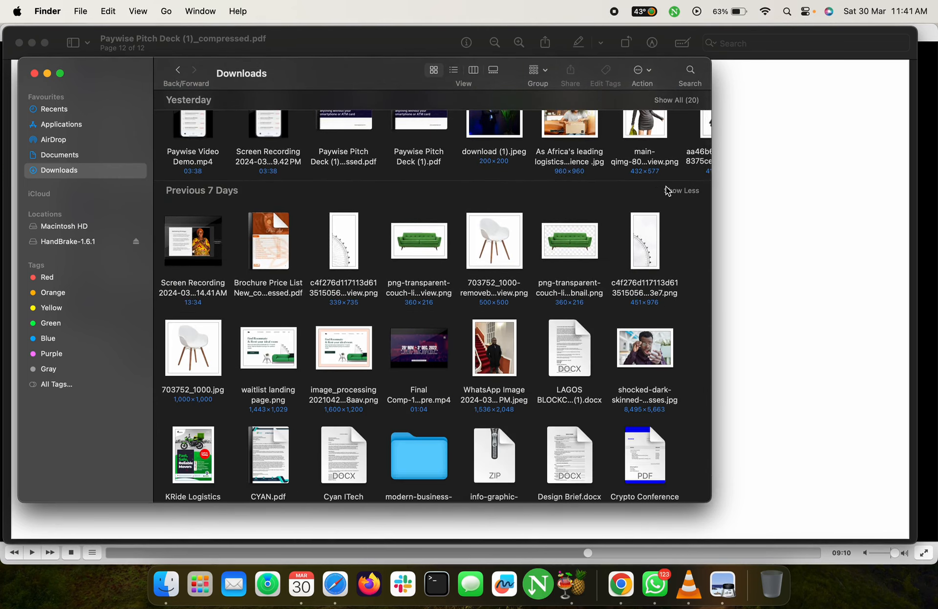
scroll(551, 419, "down", 5)
scroll(529, 422, "down", 1)
Select the jarritos-mexican-soda picnic photo in Downloads and return to the Figma design
left_click(334, 453)
scroll(405, 448, "down", 2)
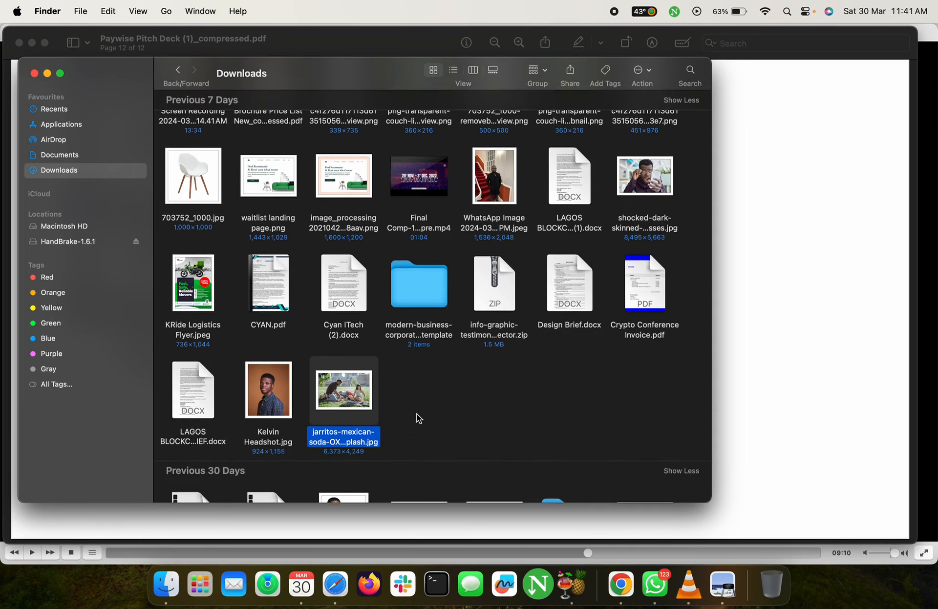
key("ctrl+Right")
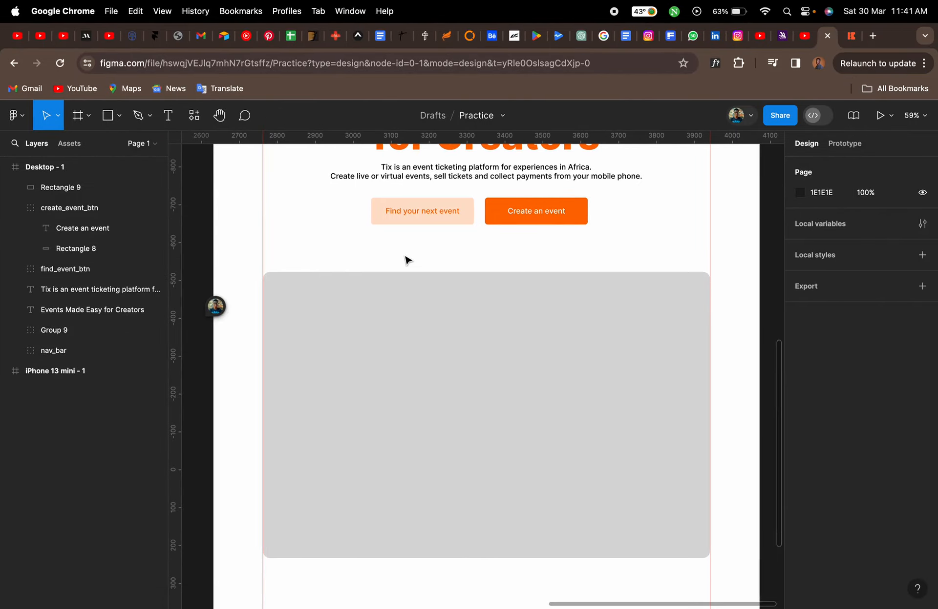
Paste the picnic photo as the hero rectangle's fill, then undo the paste
left_click(433, 355)
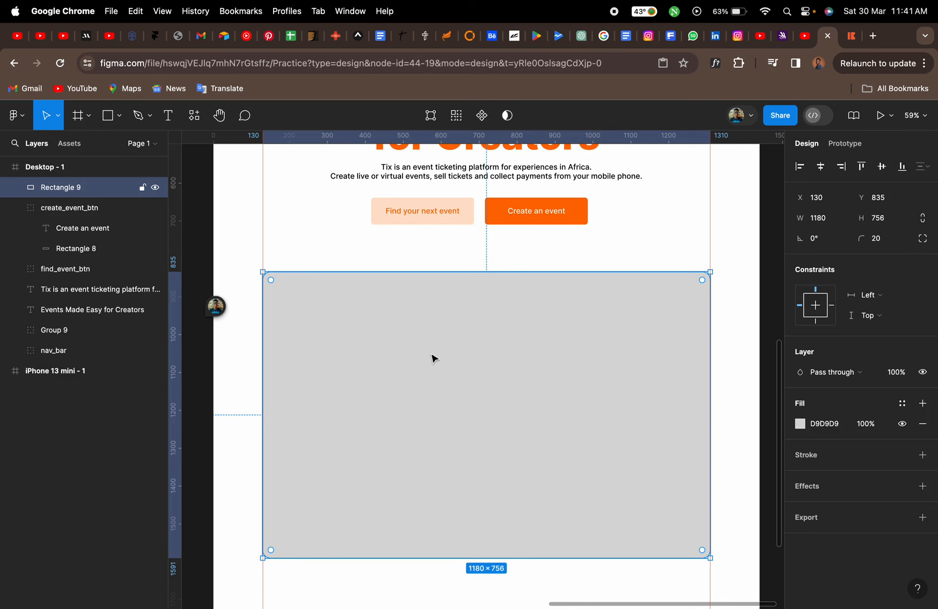
key("super+v")
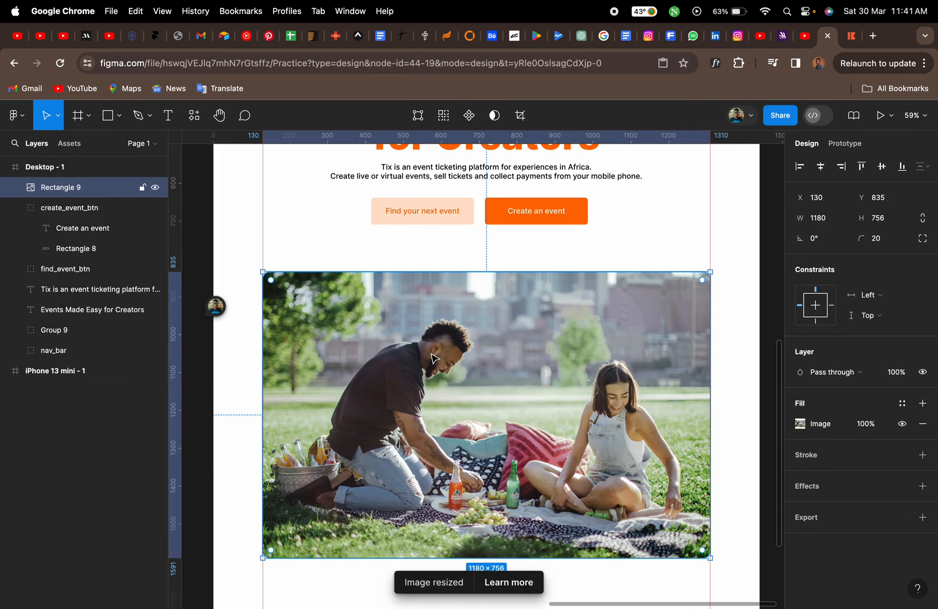
key("super+z")
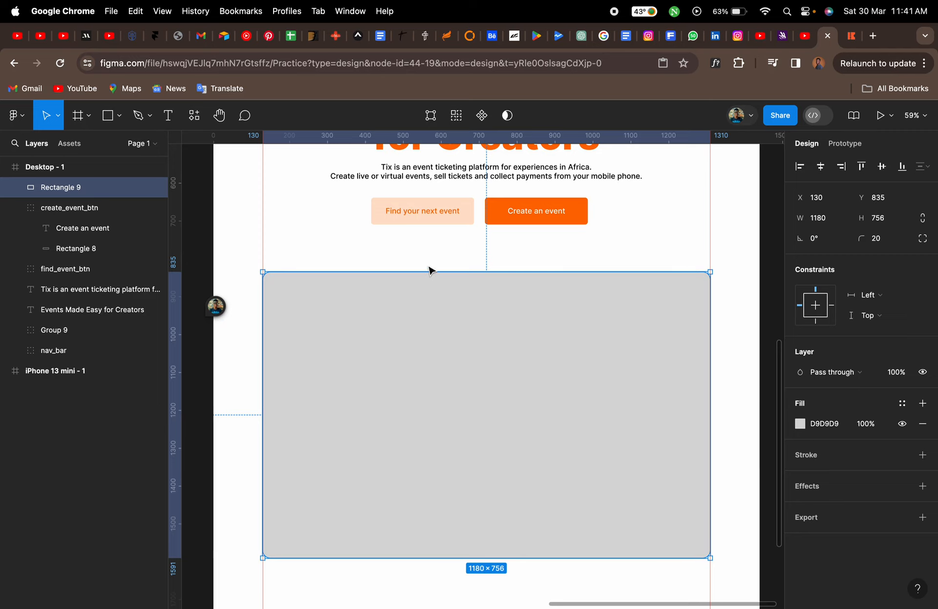
Paste the picnic photo onto the canvas as a separate image layer
left_click(430, 270)
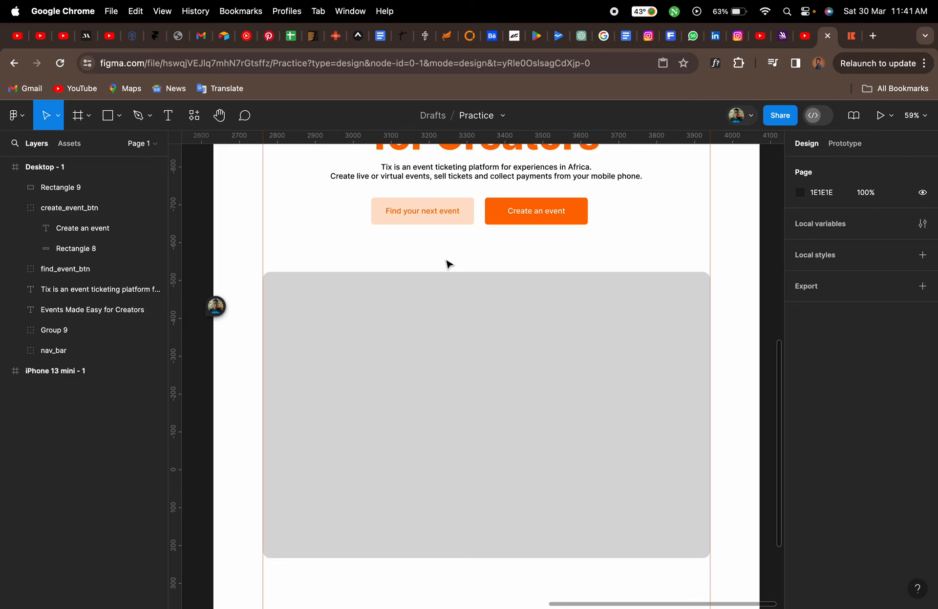
left_click(71, 208)
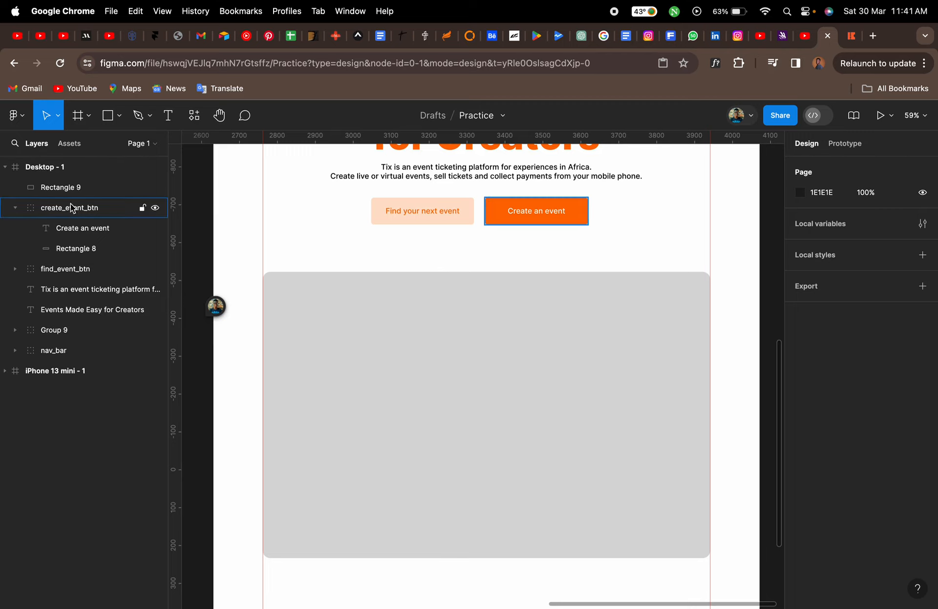
left_click(390, 254)
key("Escape")
key("super+v")
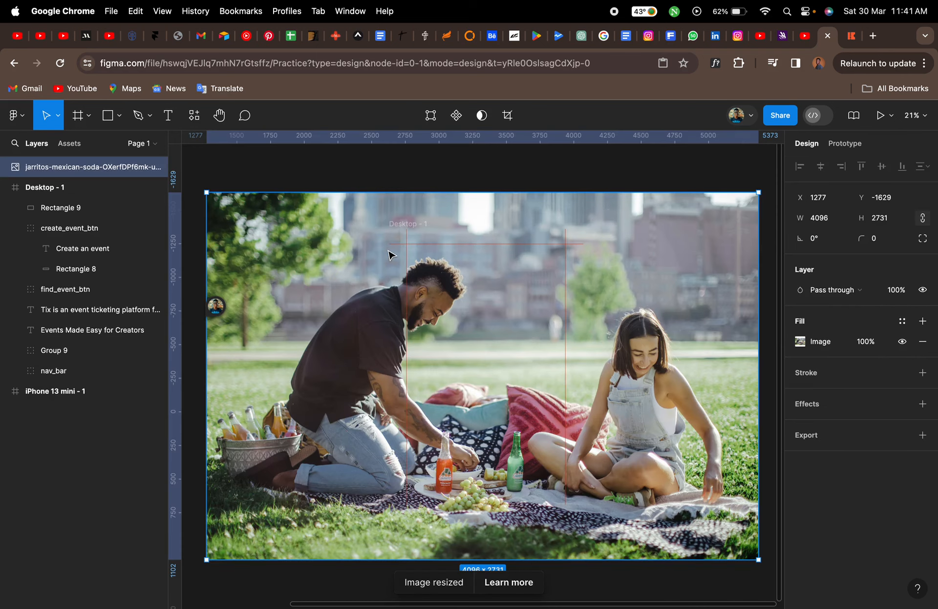
Scale the pasted photo down to about 956 × 637 and place it over the hero rectangle
mouse_move(336, 231)
left_mouse_down()
mouse_move(378, 369)
mouse_move(348, 240)
left_mouse_up()
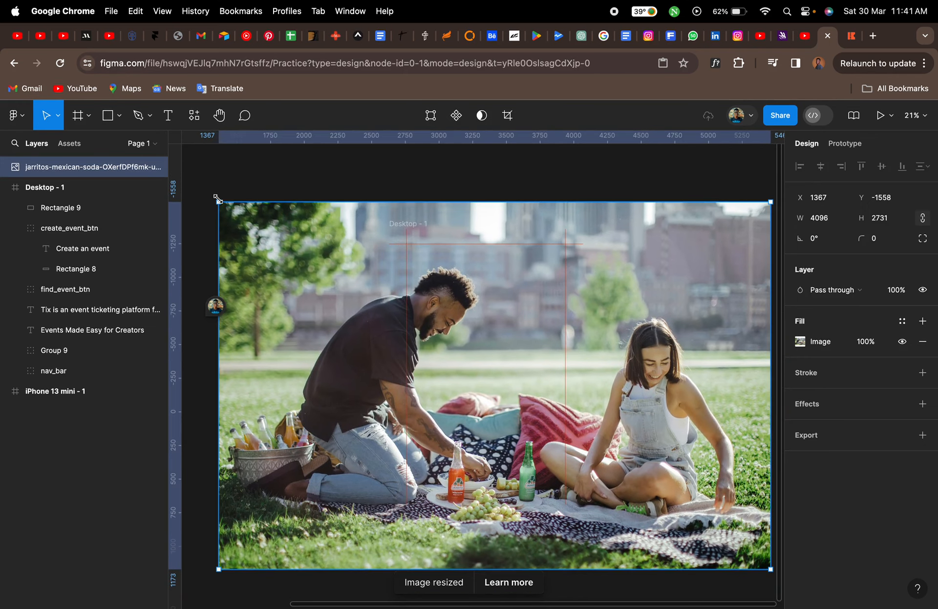
left_click_drag(218, 199, 271, 215)
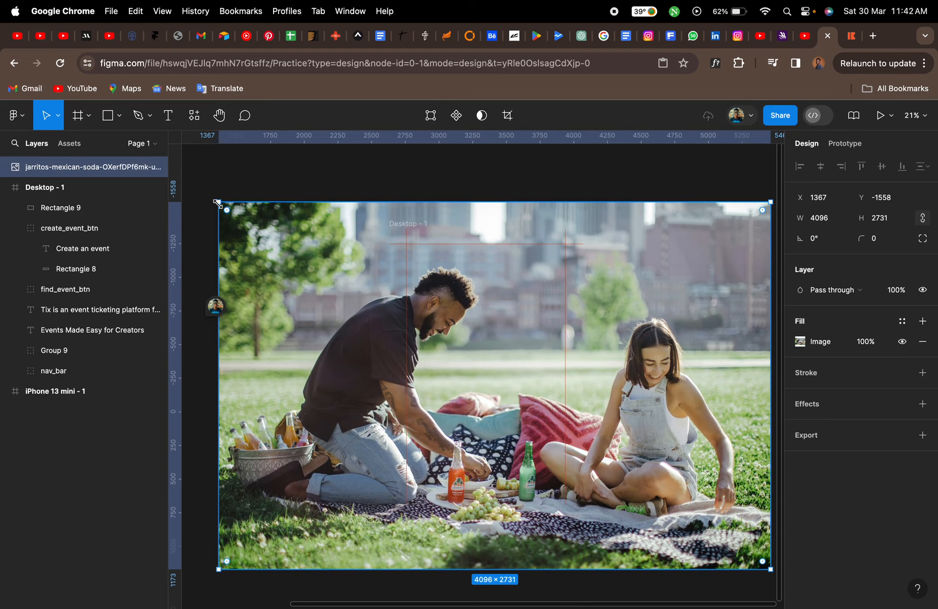
left_click_drag(217, 203, 429, 343)
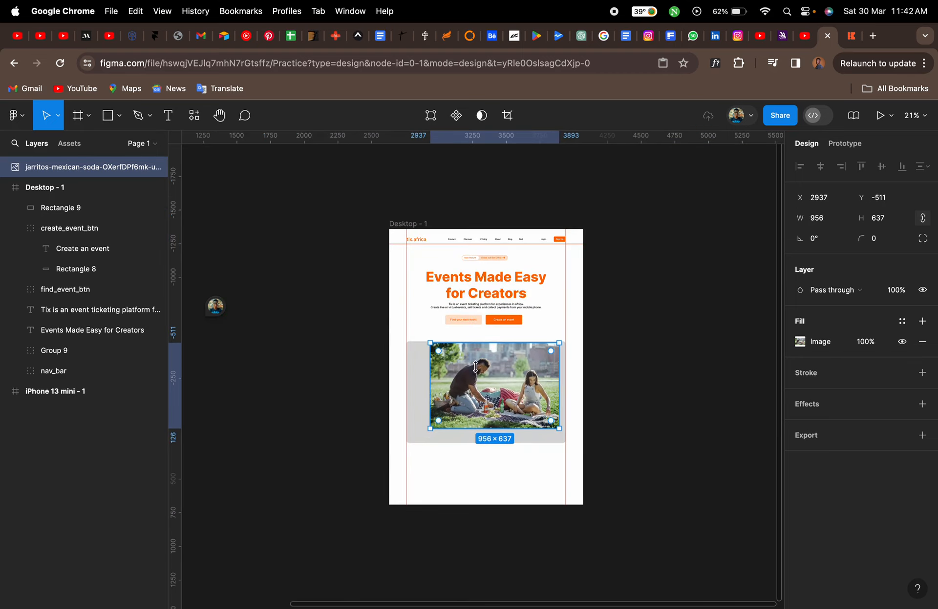
scroll(498, 425, "up", 5)
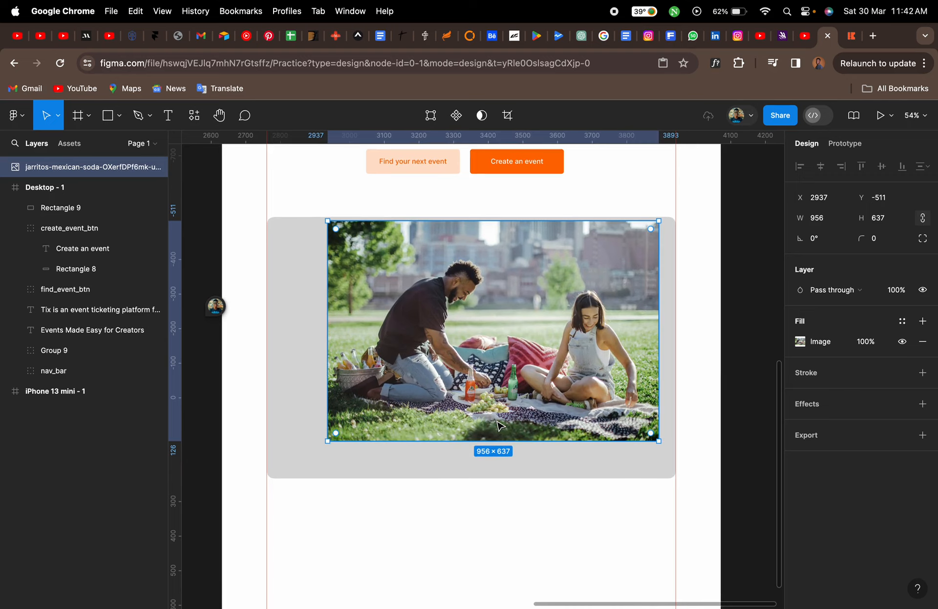
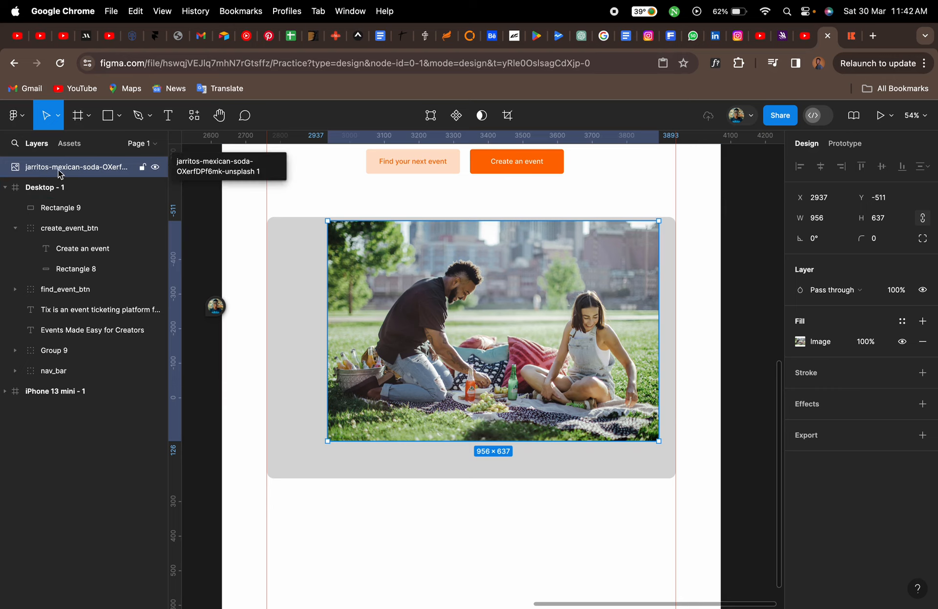
left_click(300, 266, "shift")
left_click(481, 118)
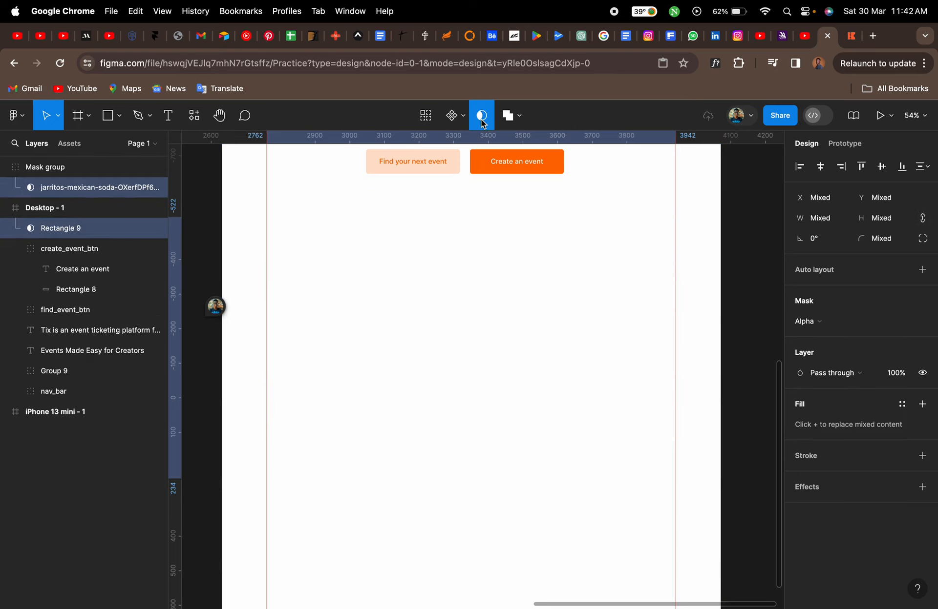
key("super+z")
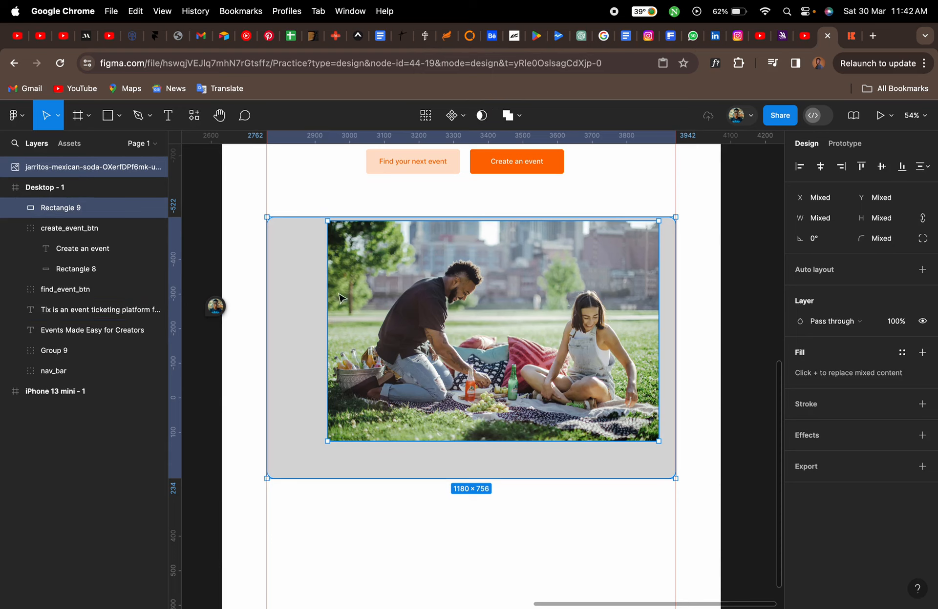
Move the photo layer into Desktop - 1 above the hero rectangle and mask the photo with that rectangle
left_click(252, 264)
left_click(349, 265)
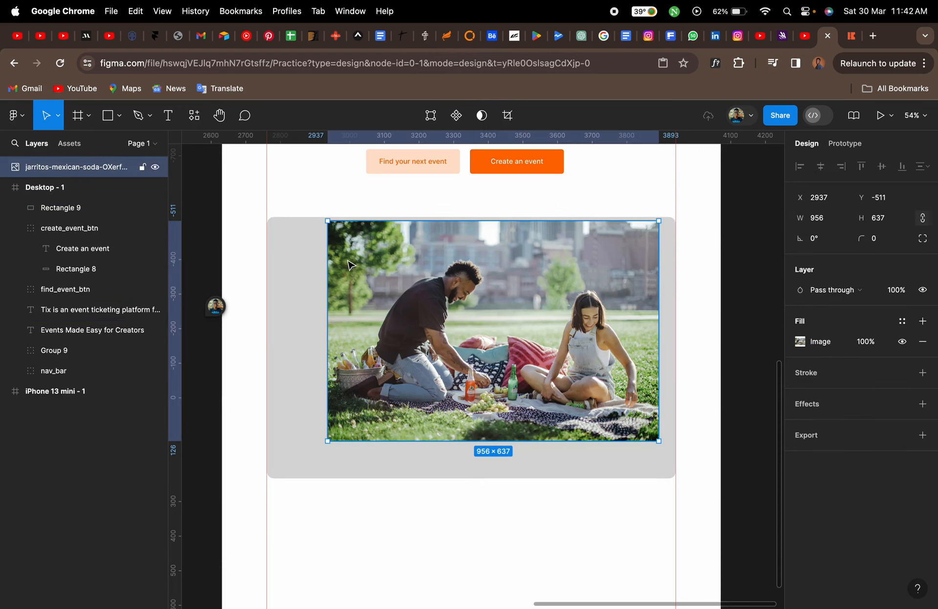
left_click(52, 168)
left_click_drag(52, 168, 53, 199)
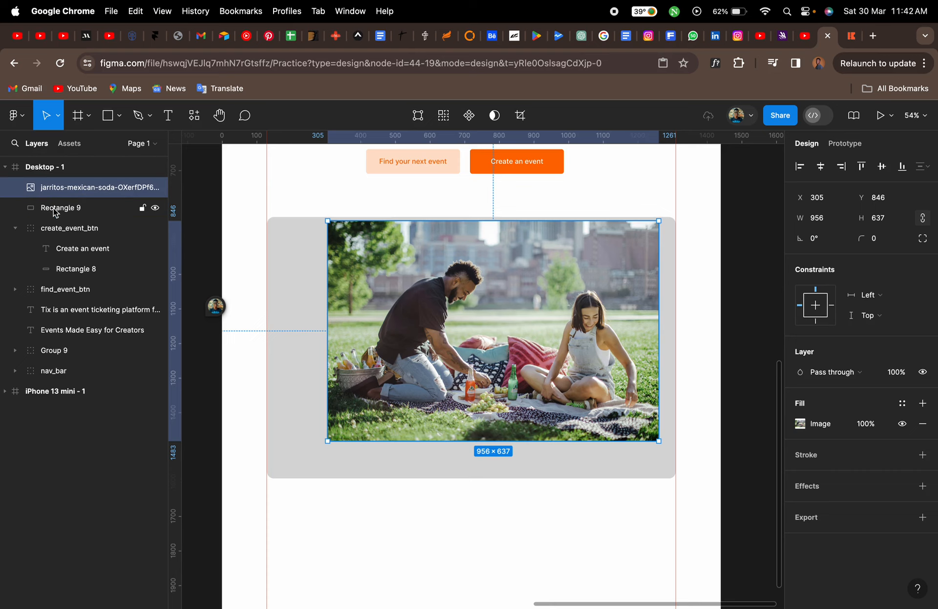
left_click(55, 208, "shift")
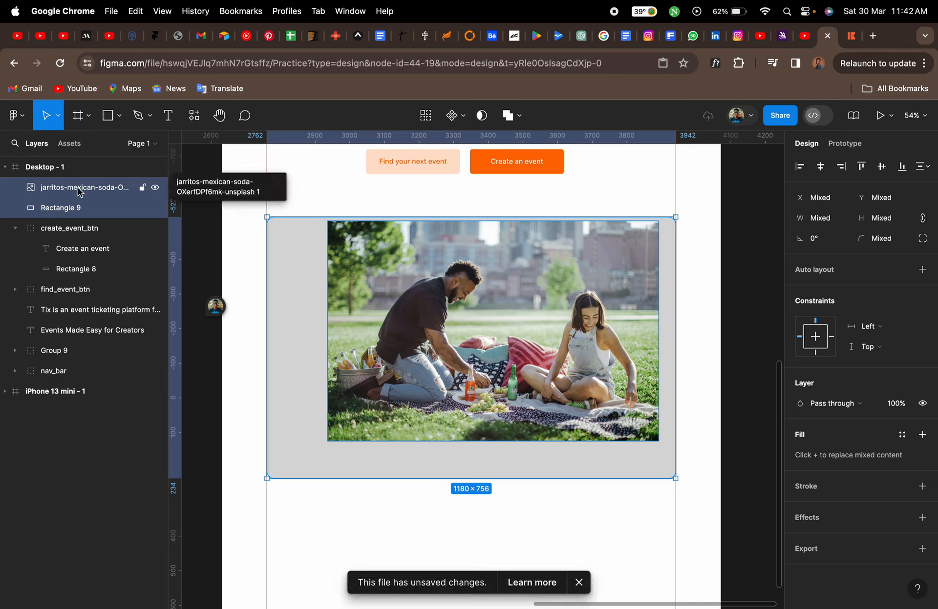
left_click(482, 118)
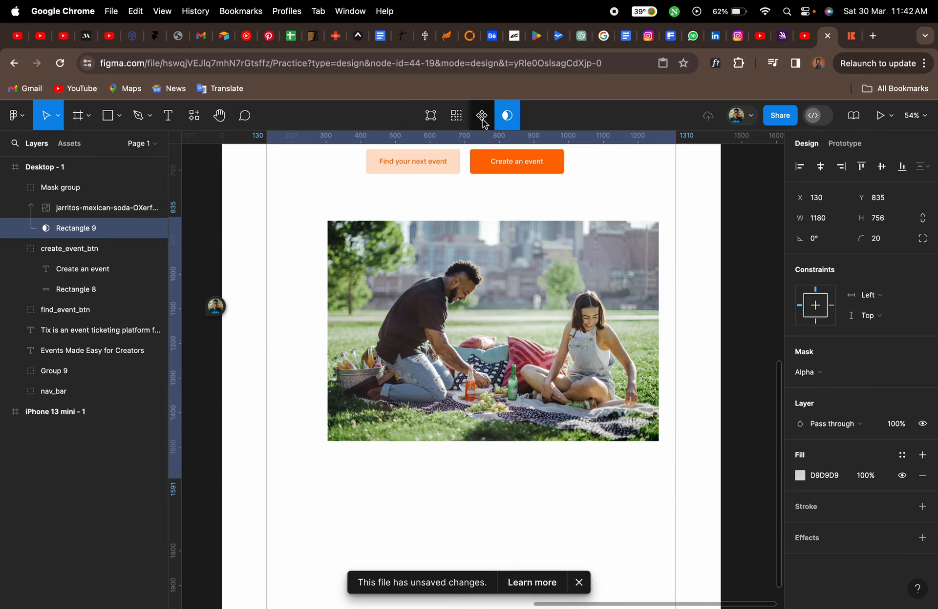
Enlarge the photo inside the mask group so it covers the whole rounded hero area
double_click(413, 329)
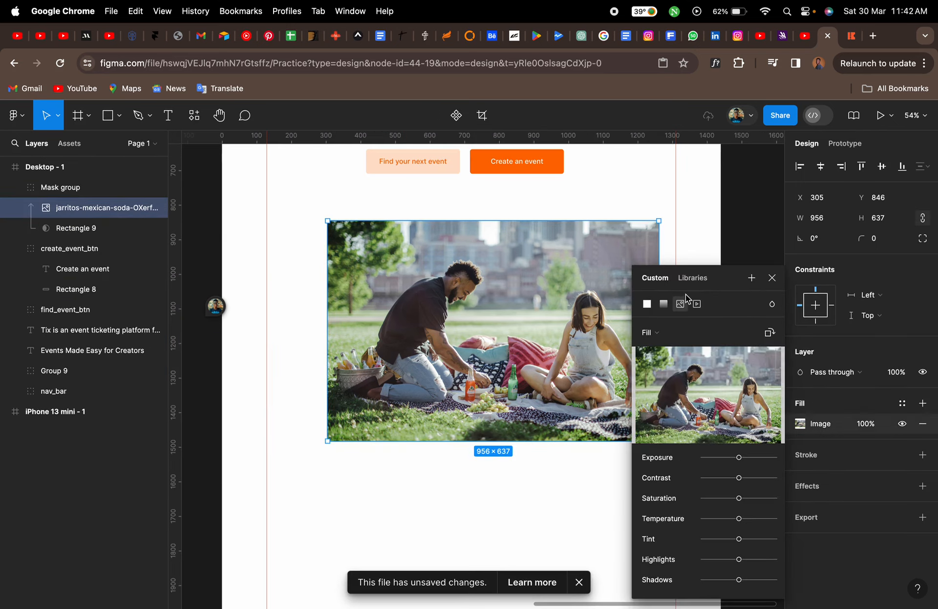
left_click(772, 278)
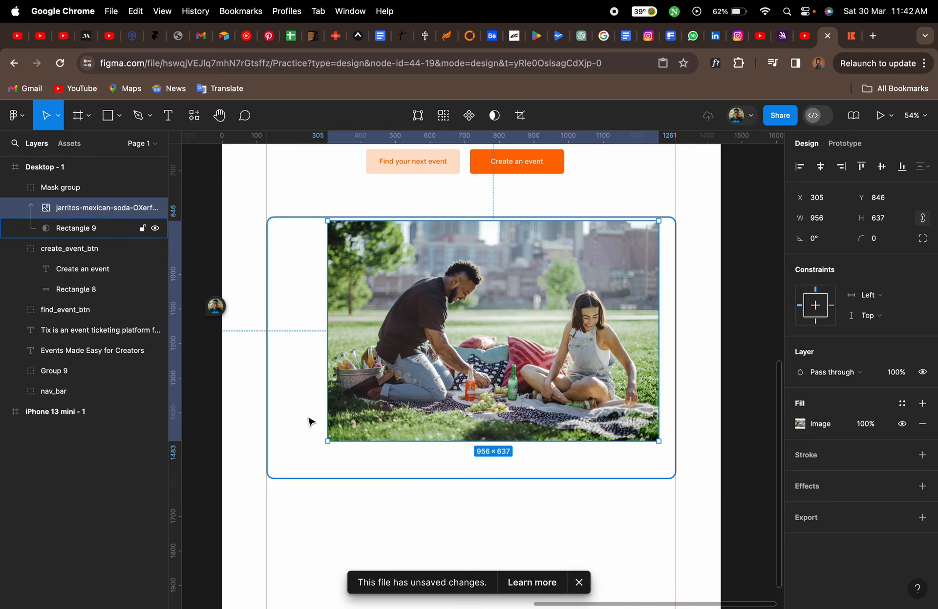
left_click_drag(325, 441, 281, 488)
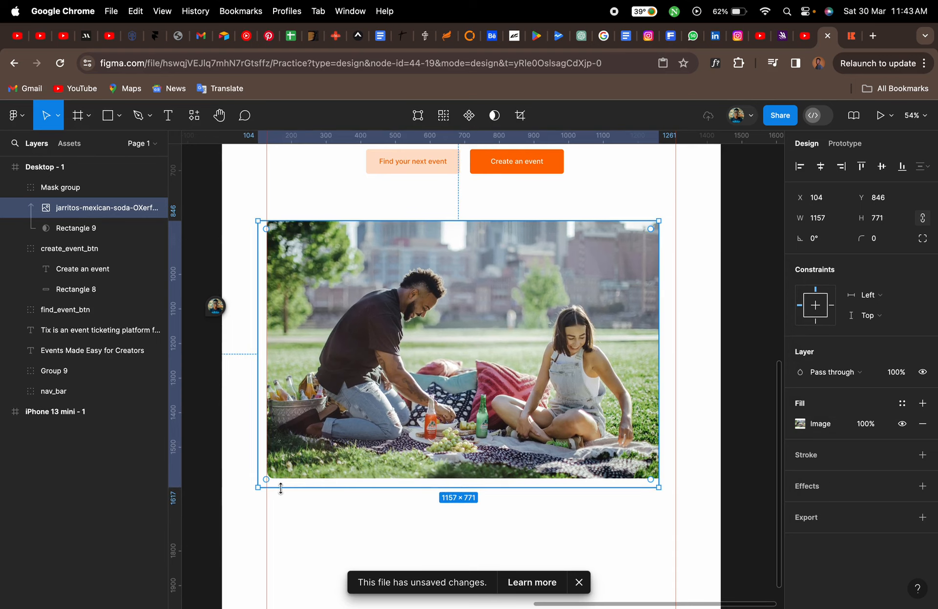
left_click_drag(657, 220, 677, 209)
left_click_drag(677, 209, 681, 205)
left_click(705, 236)
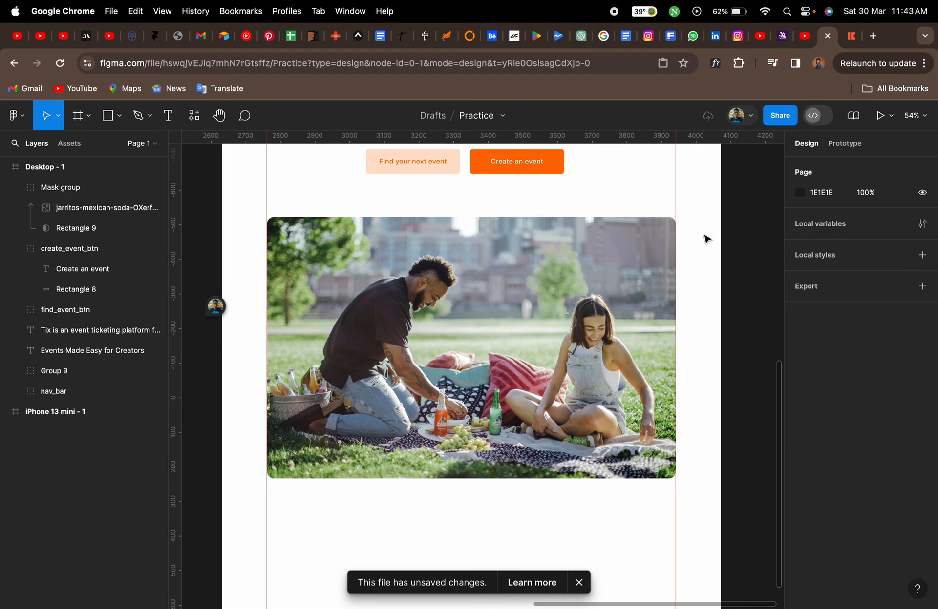
Check the hero image on the tix.africa reference page
left_click(847, 39)
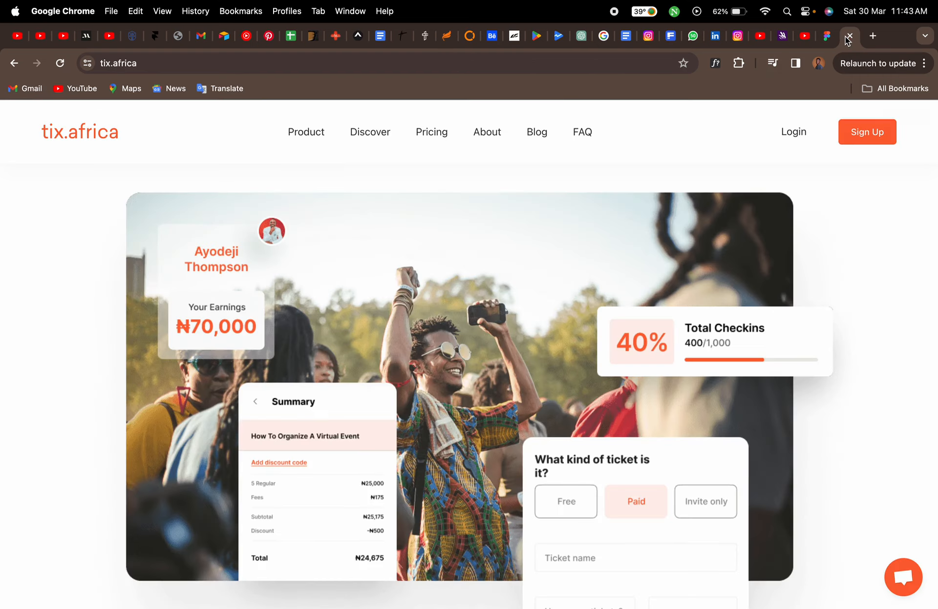
left_click(827, 37)
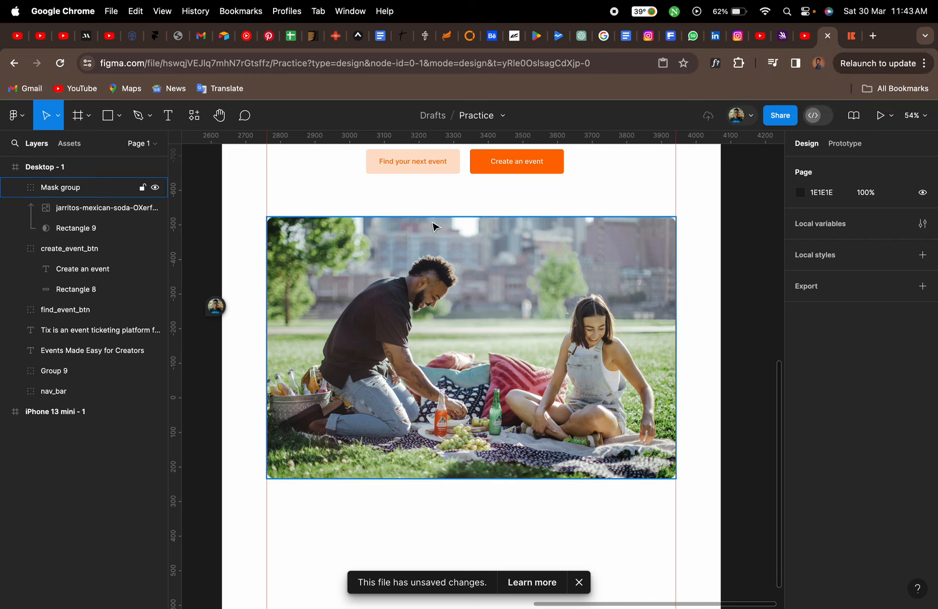
Set the mask rectangle's corner radius to 30
left_click(81, 233)
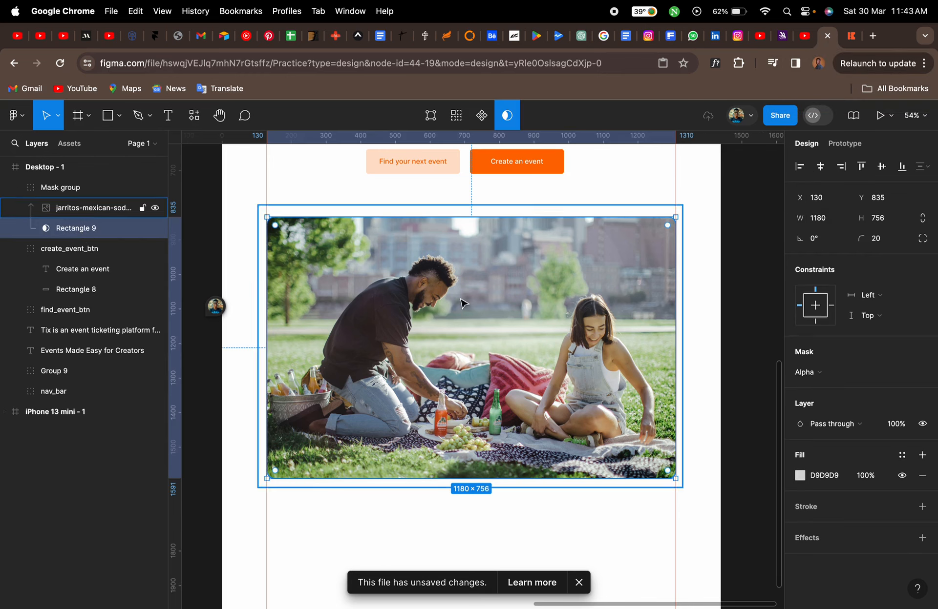
left_click(884, 241)
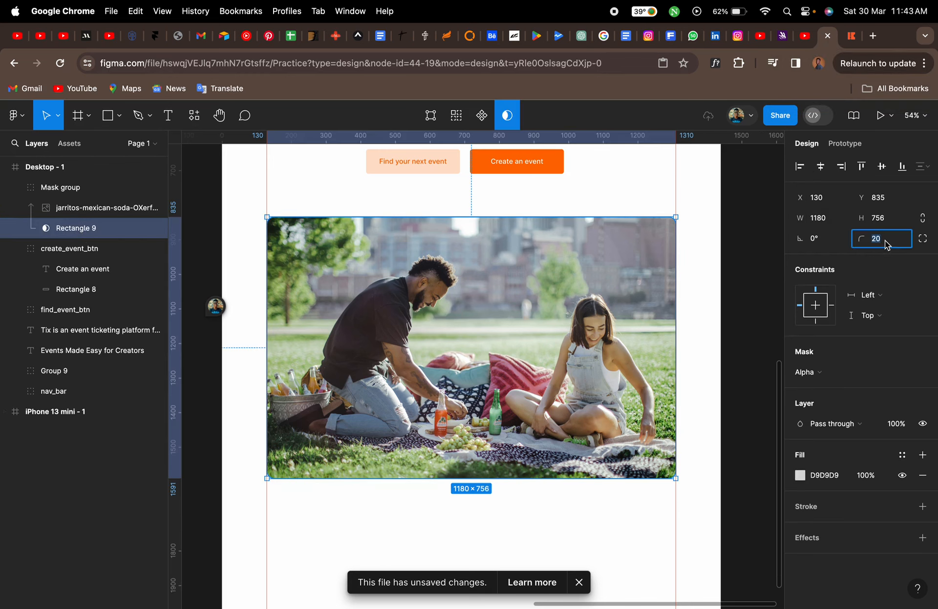
type("30")
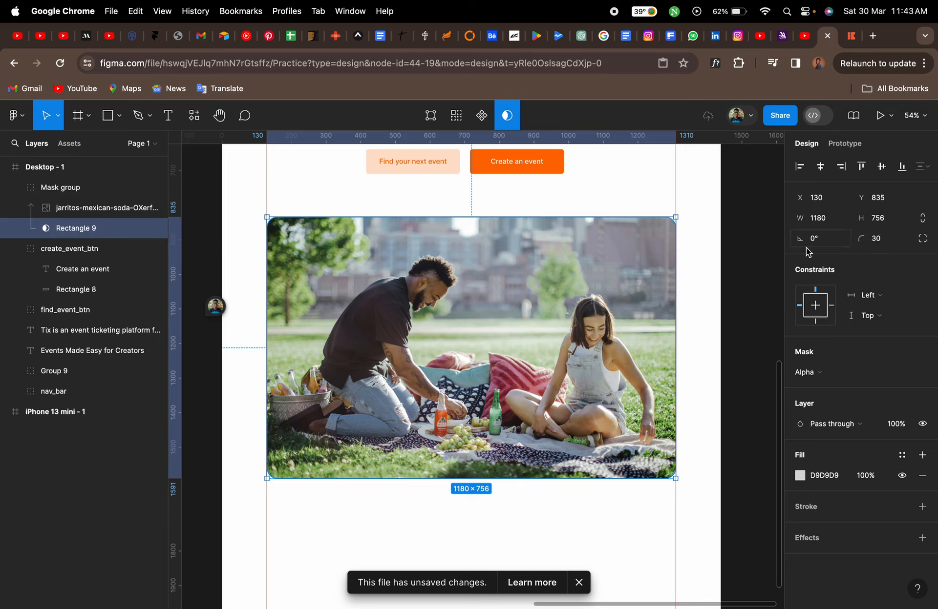
left_click(651, 201)
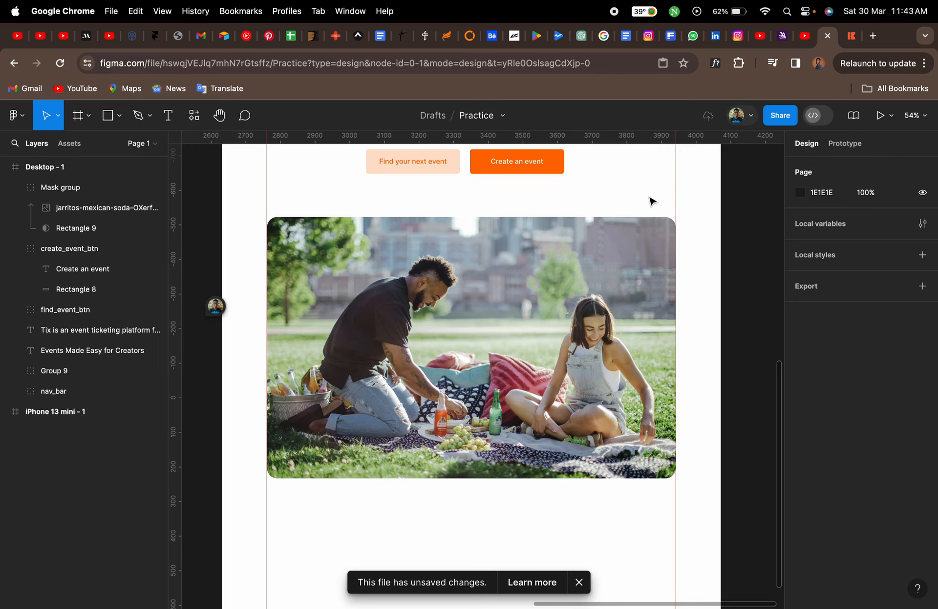
Collapse the mask group in the layers list and select the nav_bar group
scroll(652, 201, "left", 2)
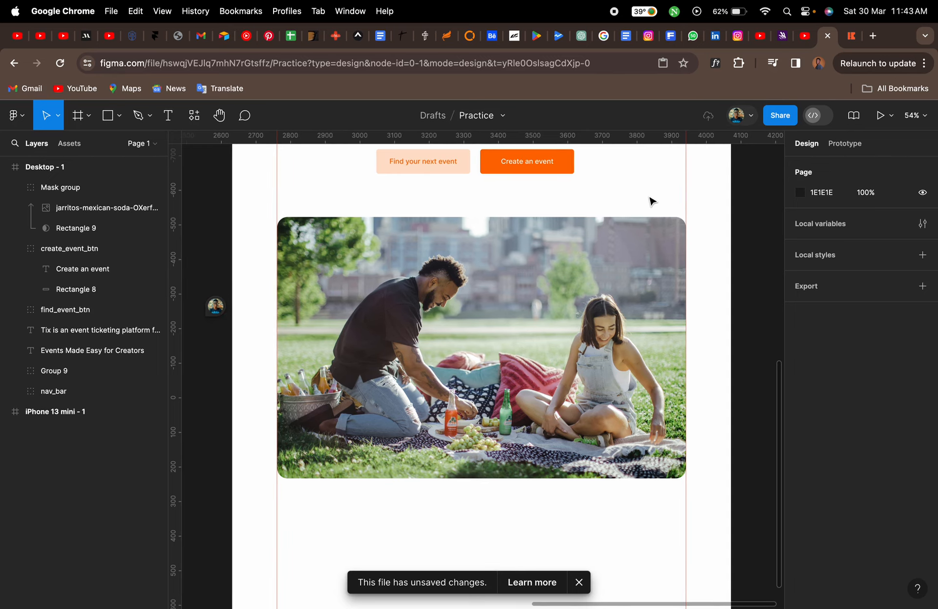
left_click(565, 296)
left_click(15, 188)
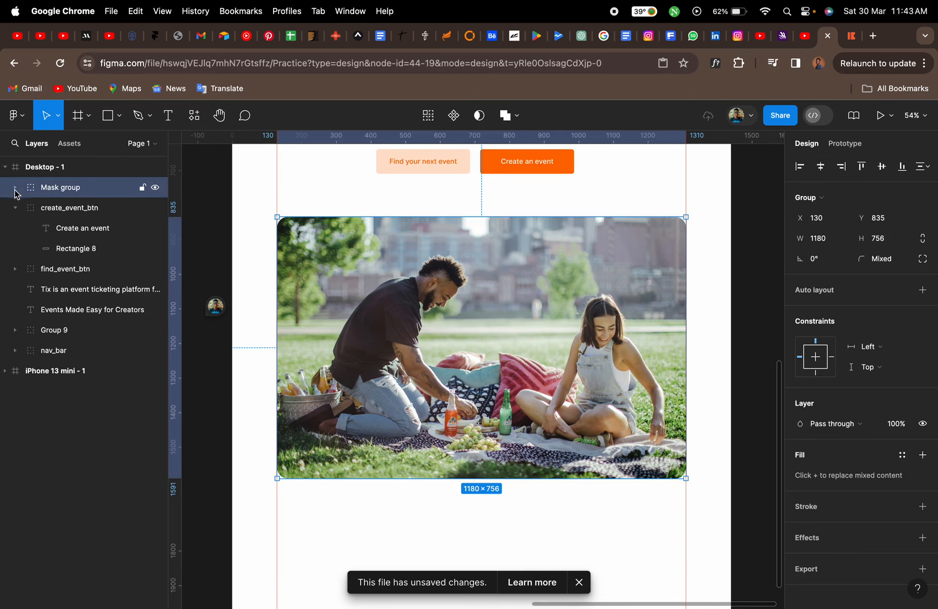
scroll(520, 244, "up", 5)
scroll(519, 244, "up", 5)
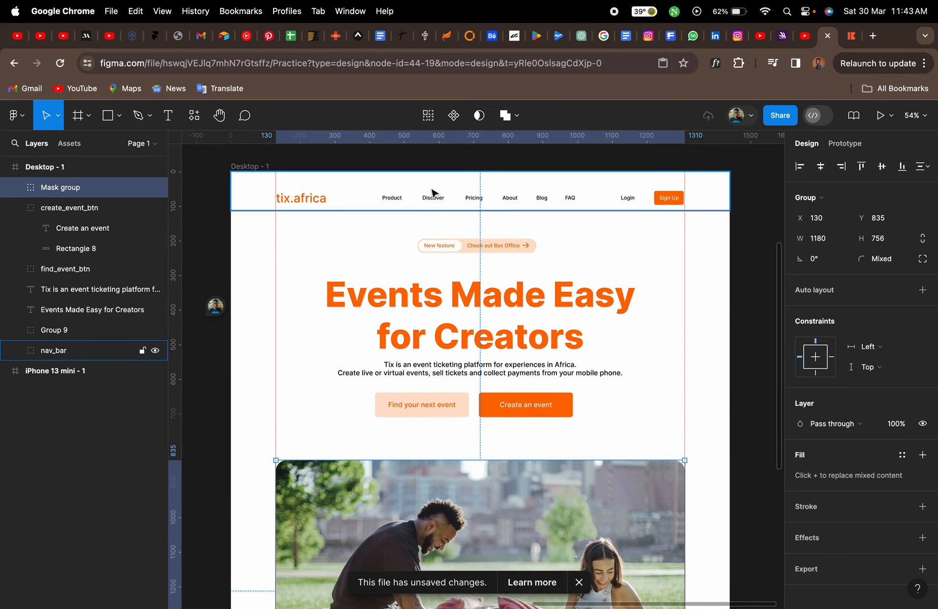
left_click(432, 193)
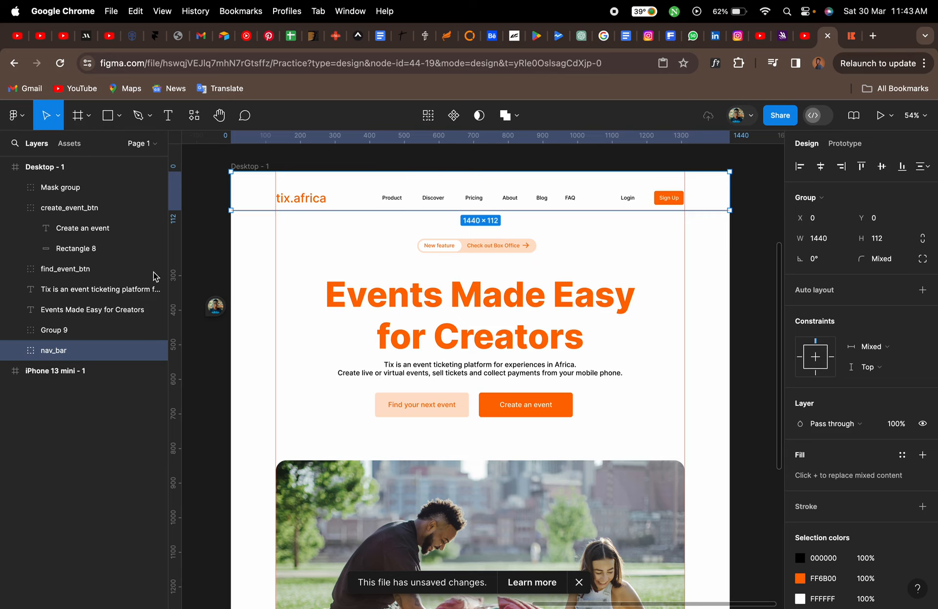
left_click(15, 352)
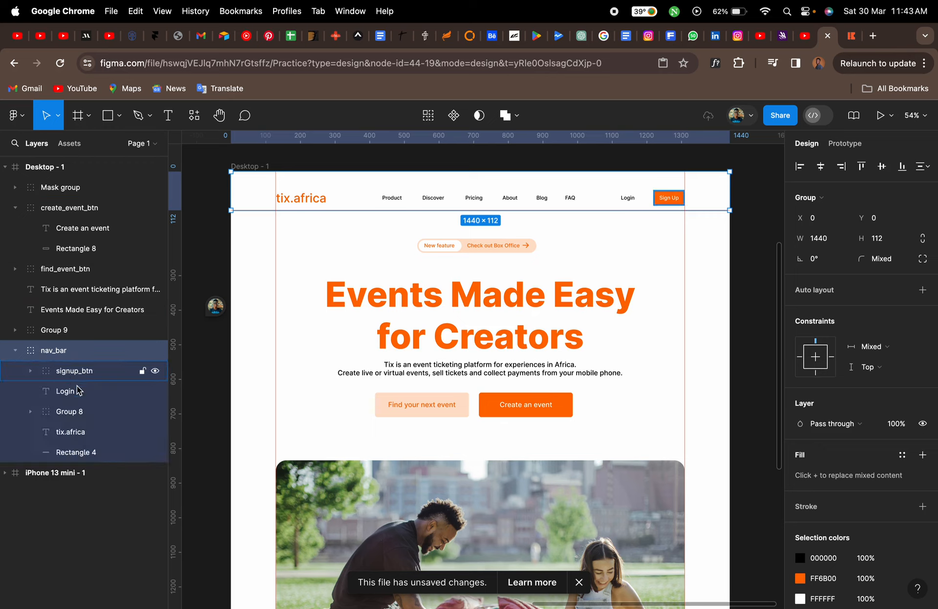
left_click(82, 453)
left_click_drag(258, 198, 272, 236)
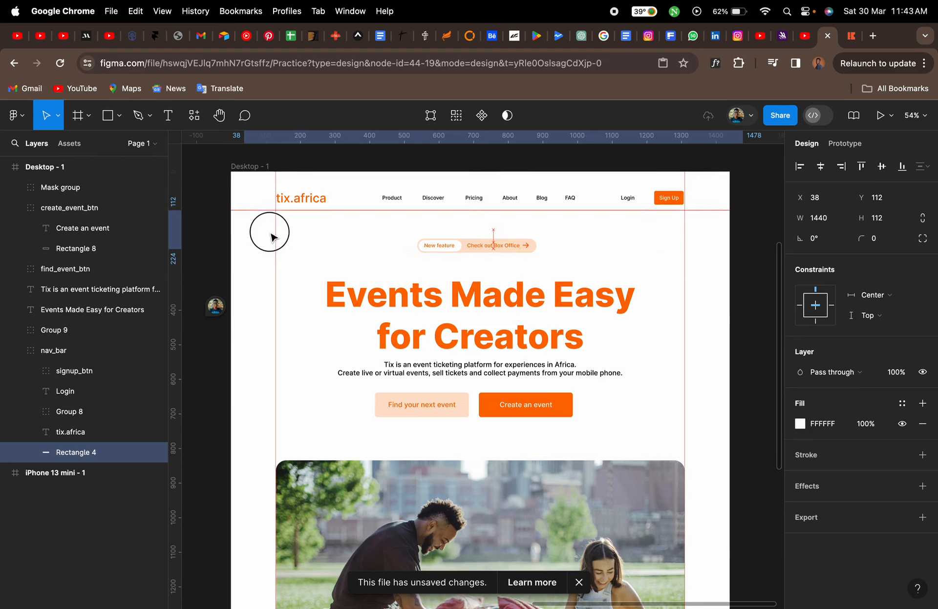
key("super+z")
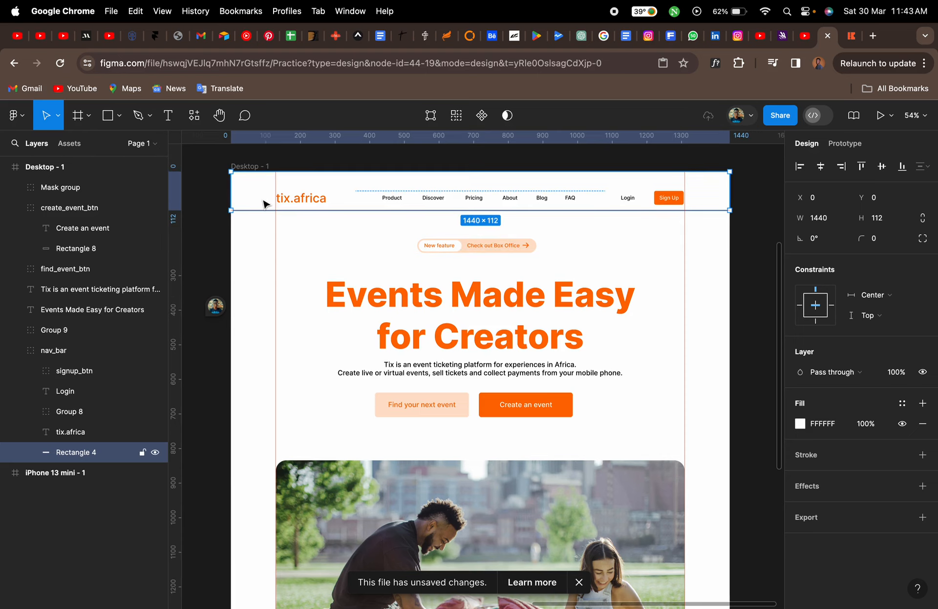
scroll(266, 206, "up", 3)
left_click_drag(262, 264, 258, 209)
key("ctrl+z")
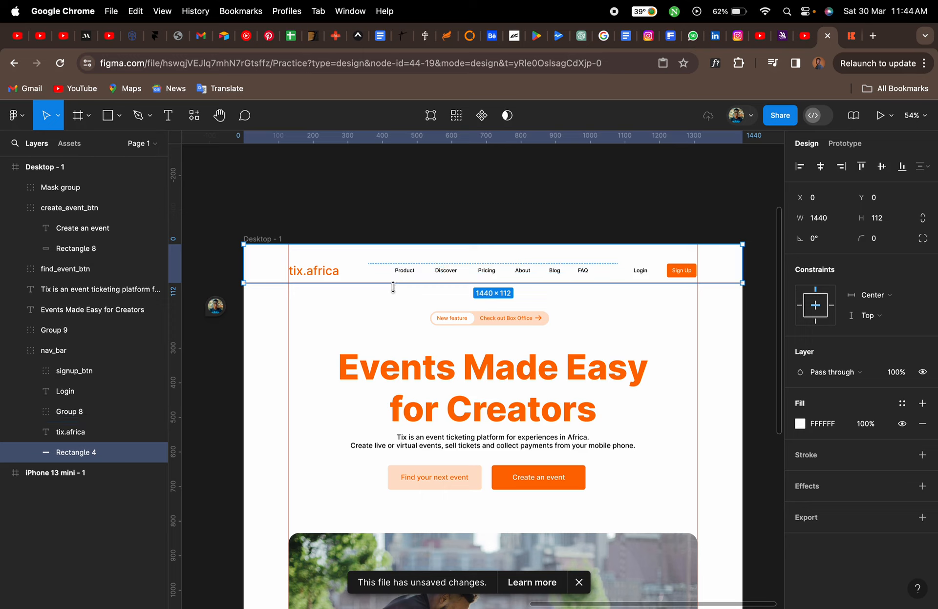
Collapse the nav_bar layer group and try setting its scroll position to Fixed
left_click(76, 356)
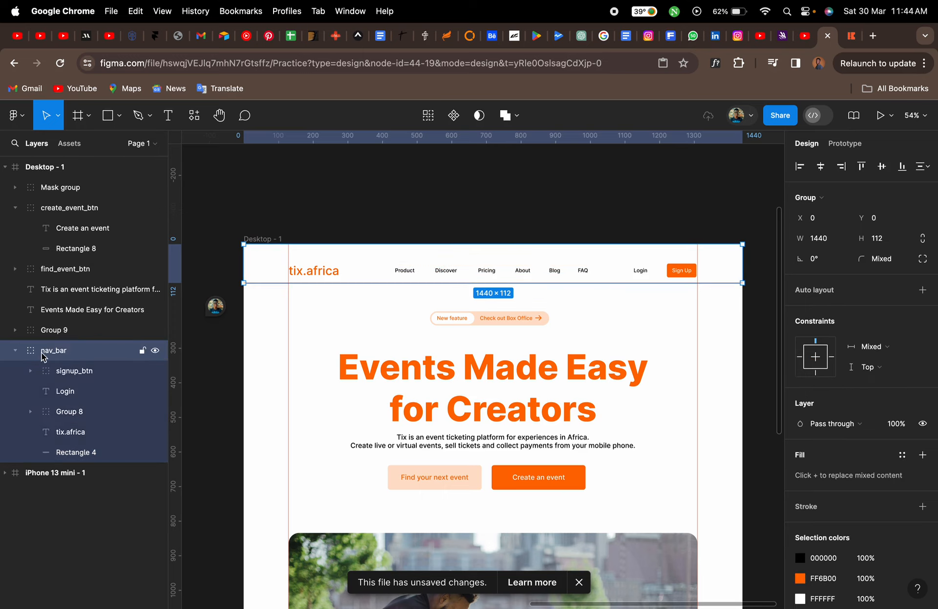
left_click(15, 351)
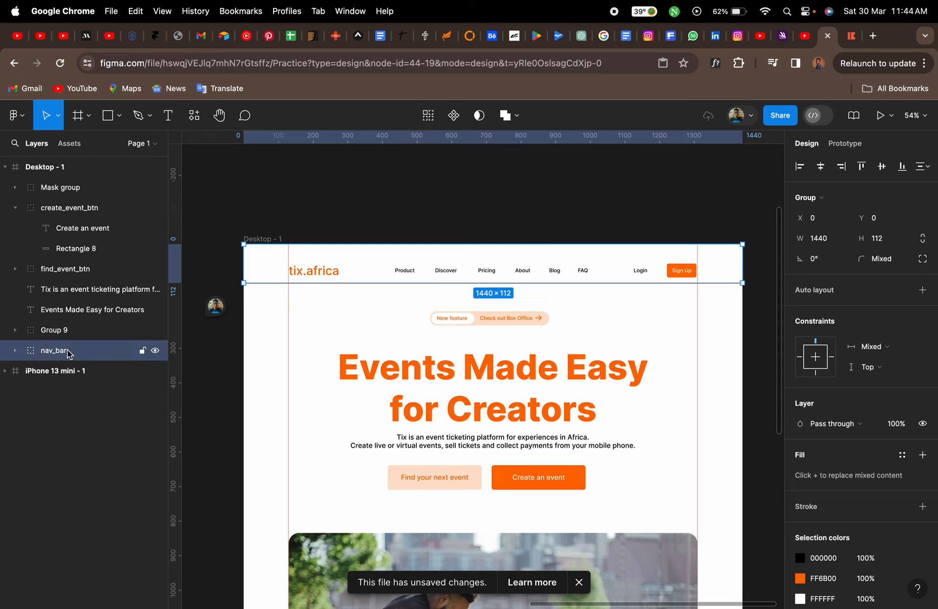
left_click(850, 147)
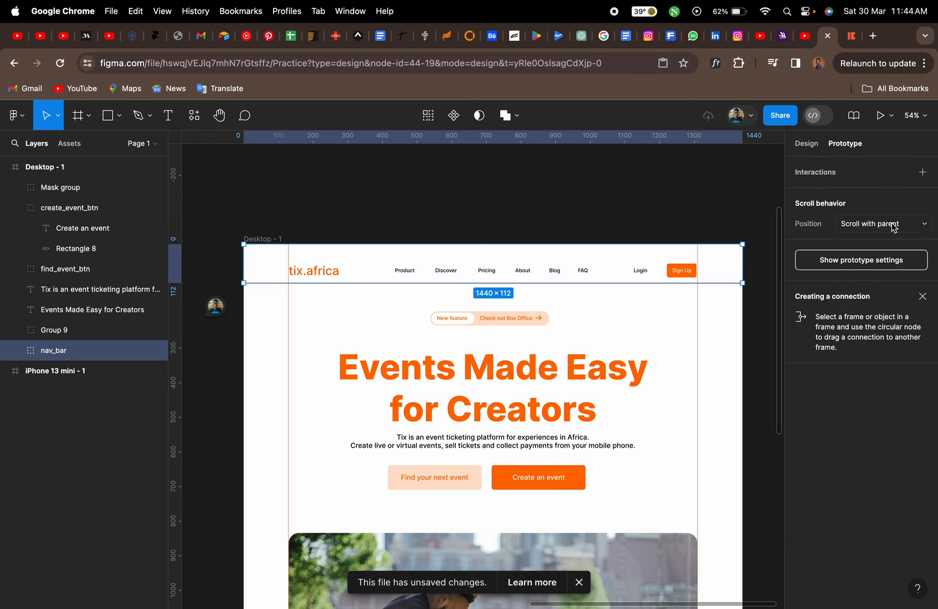
left_click(921, 228)
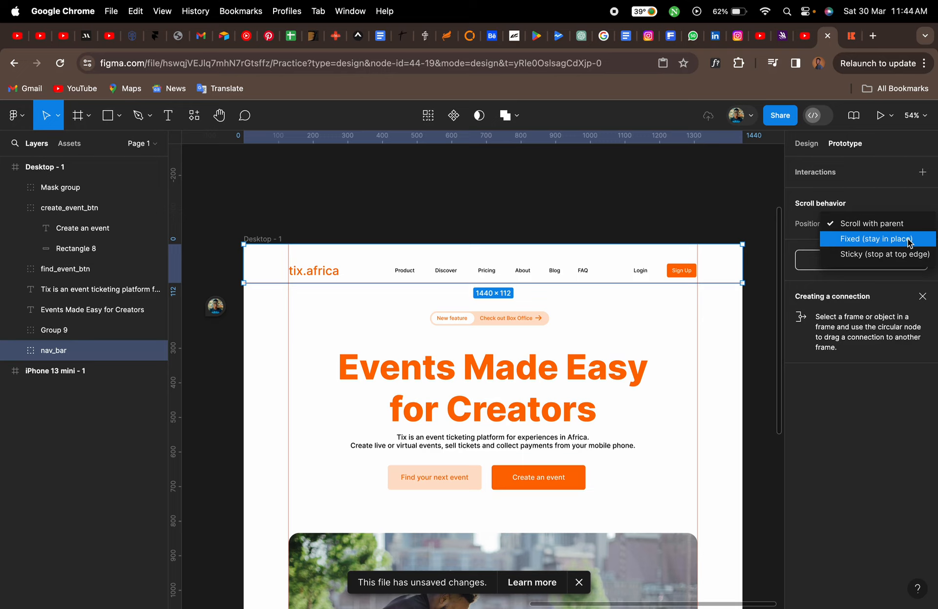
left_click(907, 239)
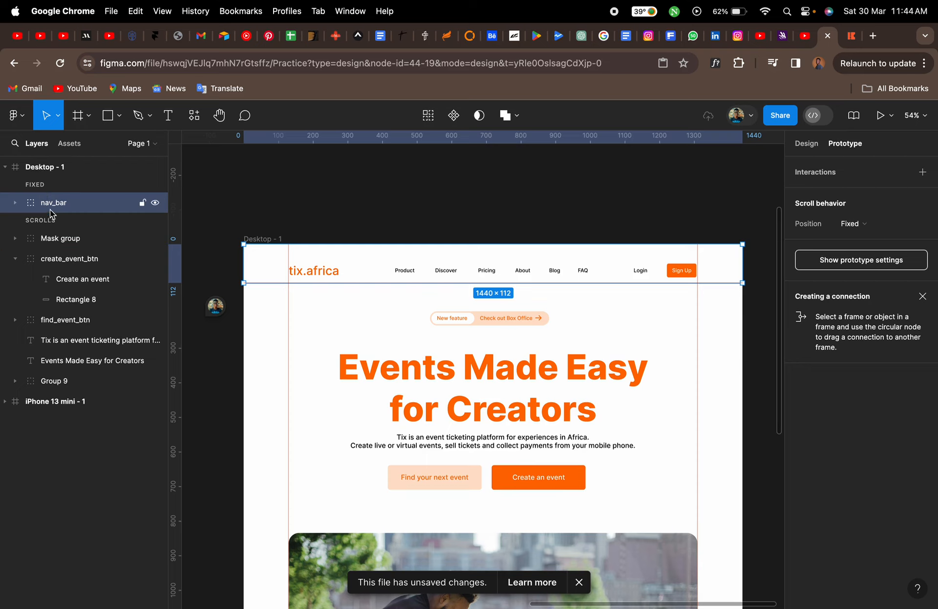
key("super+z")
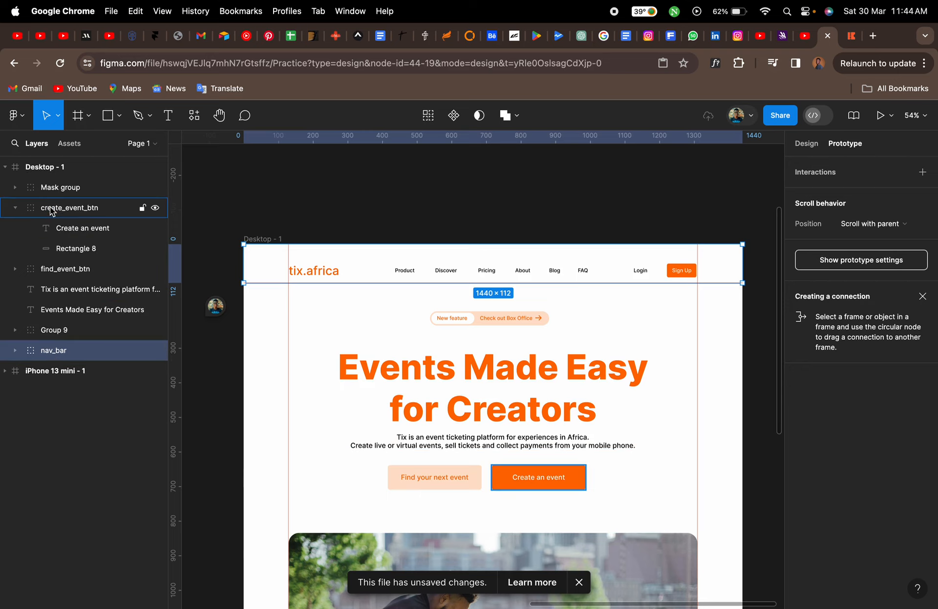
Set the nav_bar group's prototype scroll position to Fixed (stay in place)
left_click(805, 143)
left_click(483, 213)
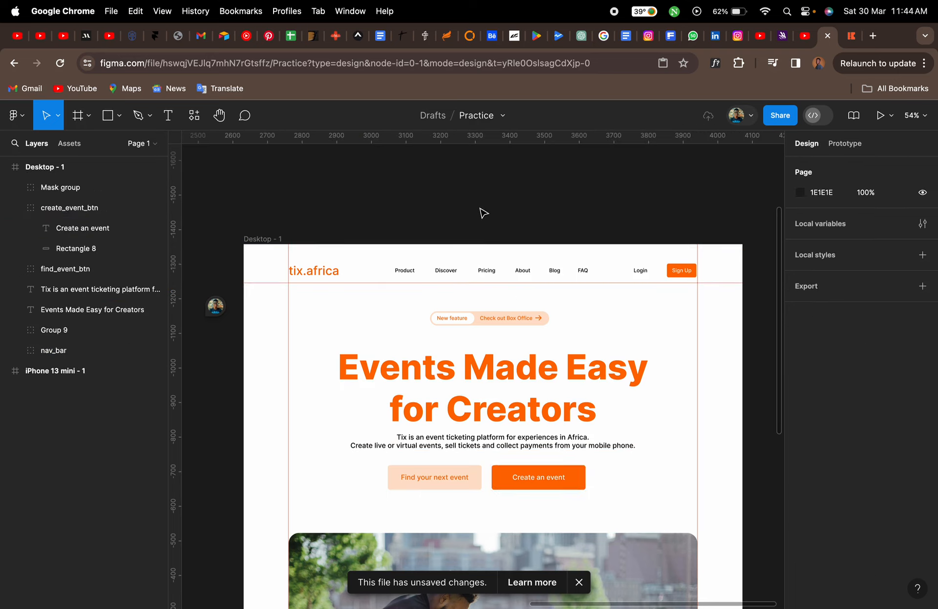
left_click(459, 266)
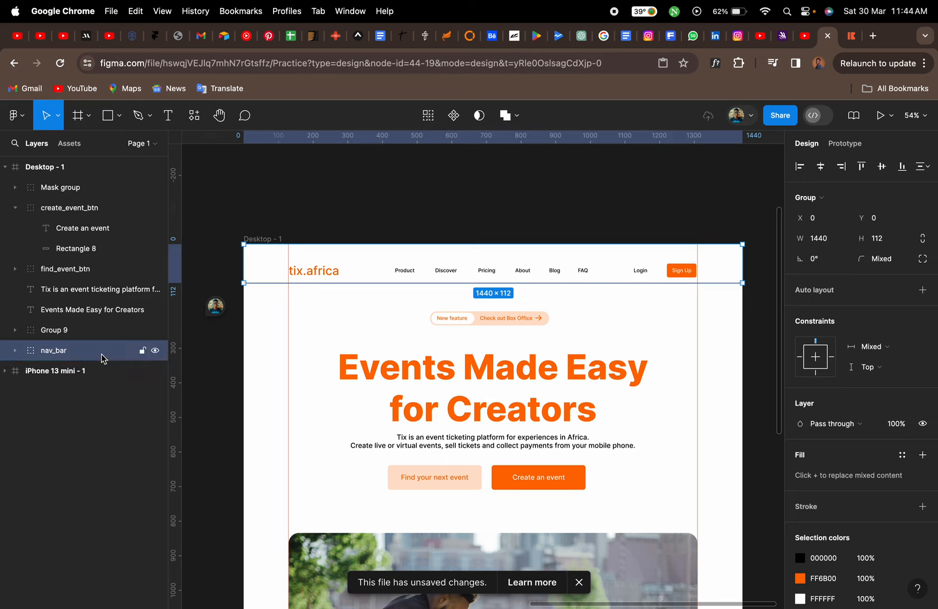
left_click(845, 143)
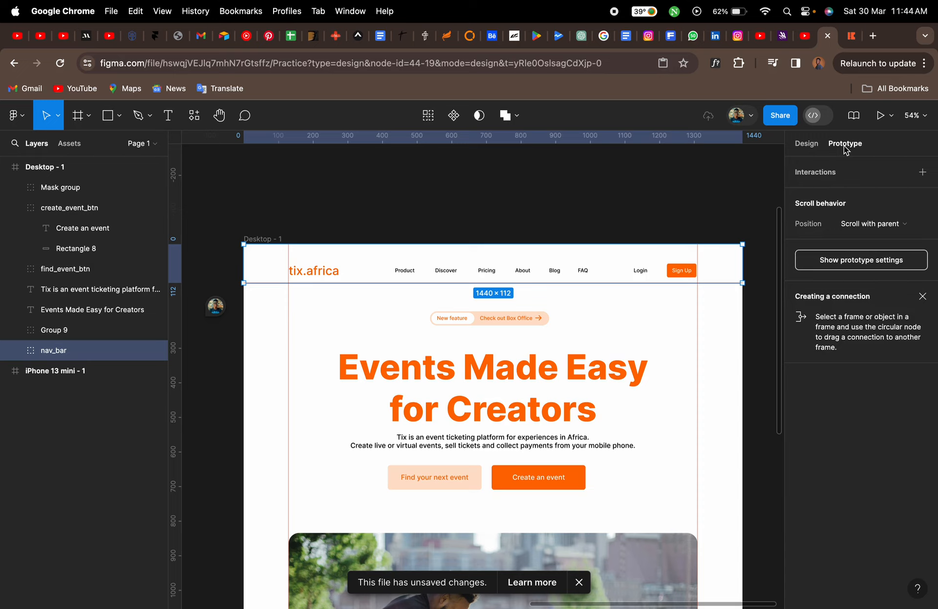
left_click(916, 227)
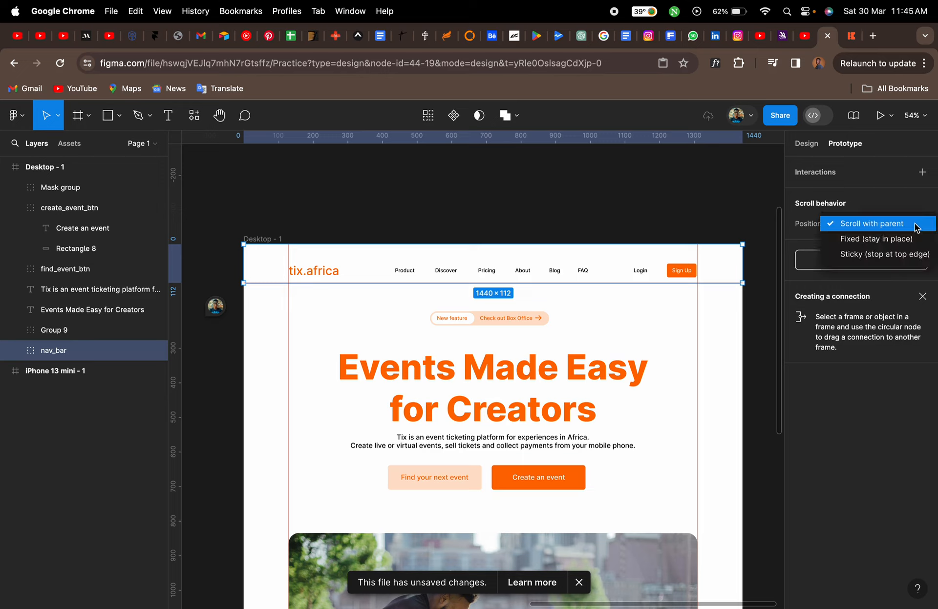
left_click(899, 243)
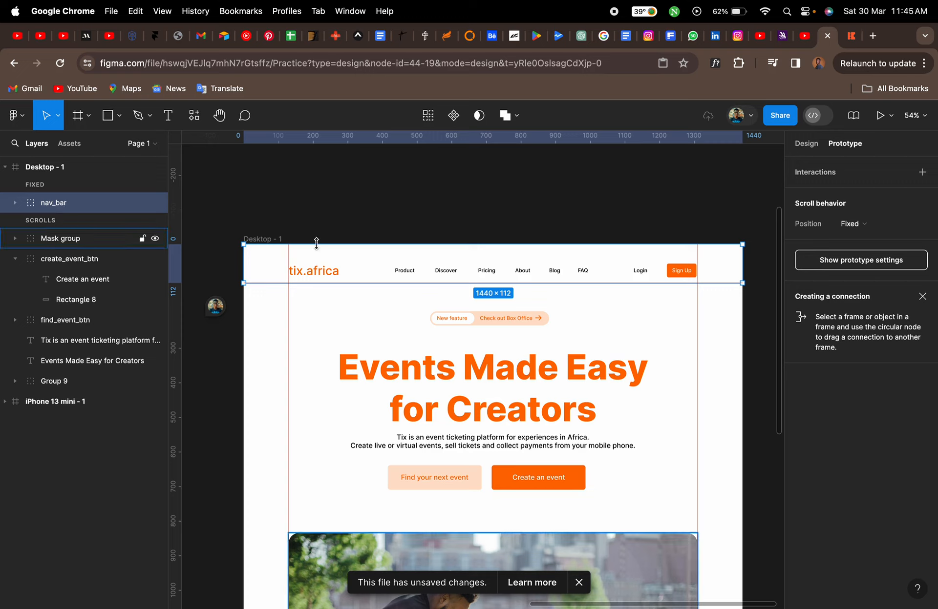
Select the Desktop - 1 frame and open the prototype presentation
left_click(409, 219)
scroll(409, 219, "down", 3)
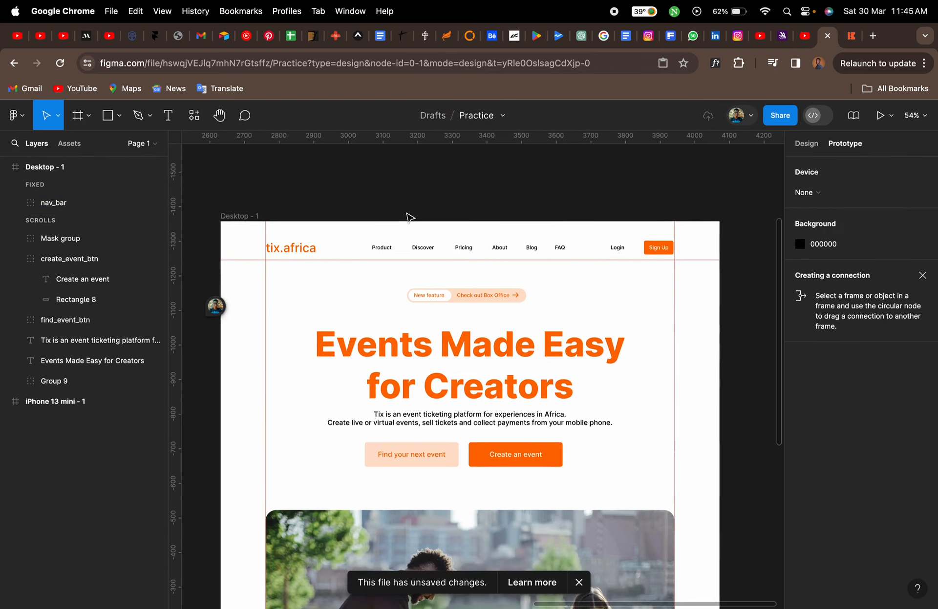
left_click(275, 209)
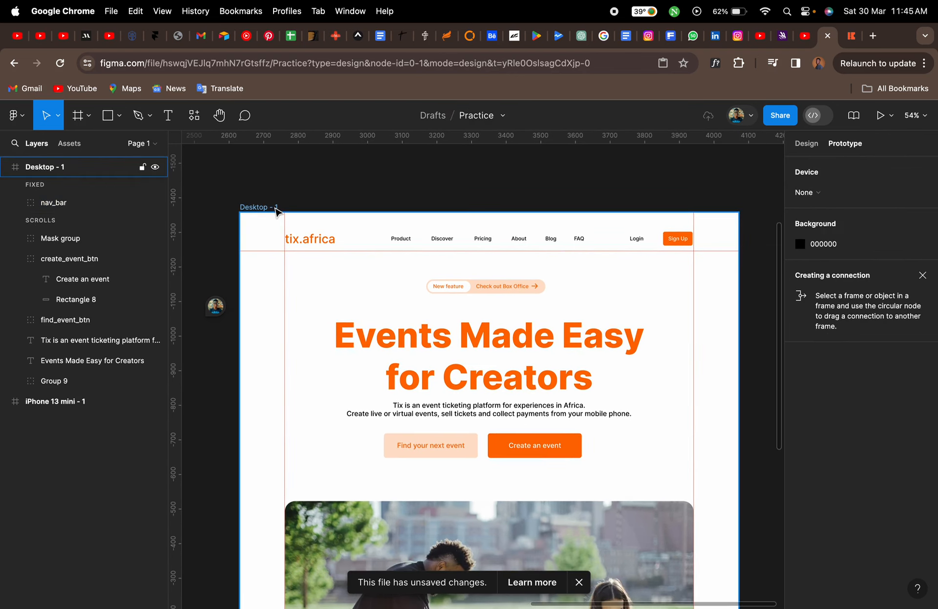
left_click(268, 210)
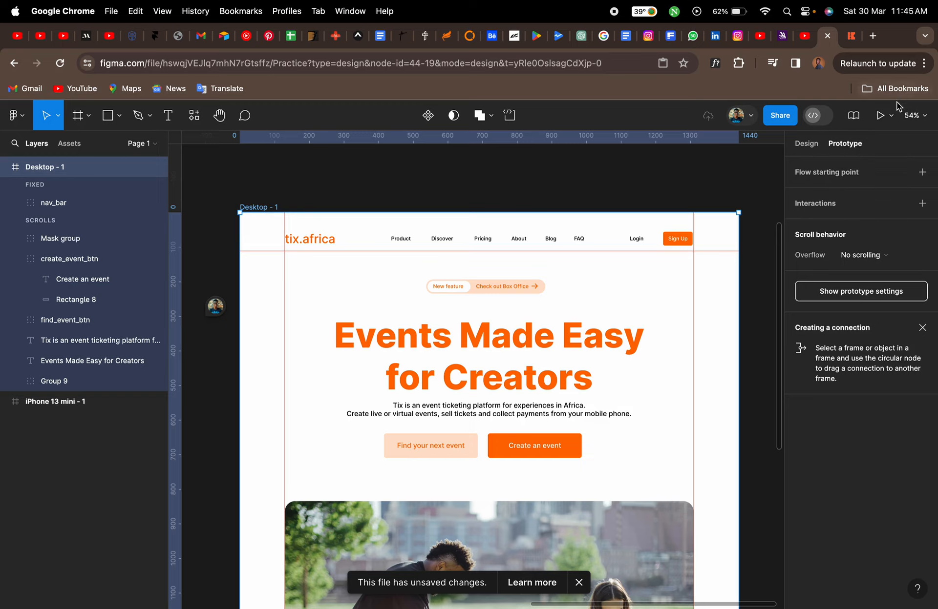
left_click(881, 118)
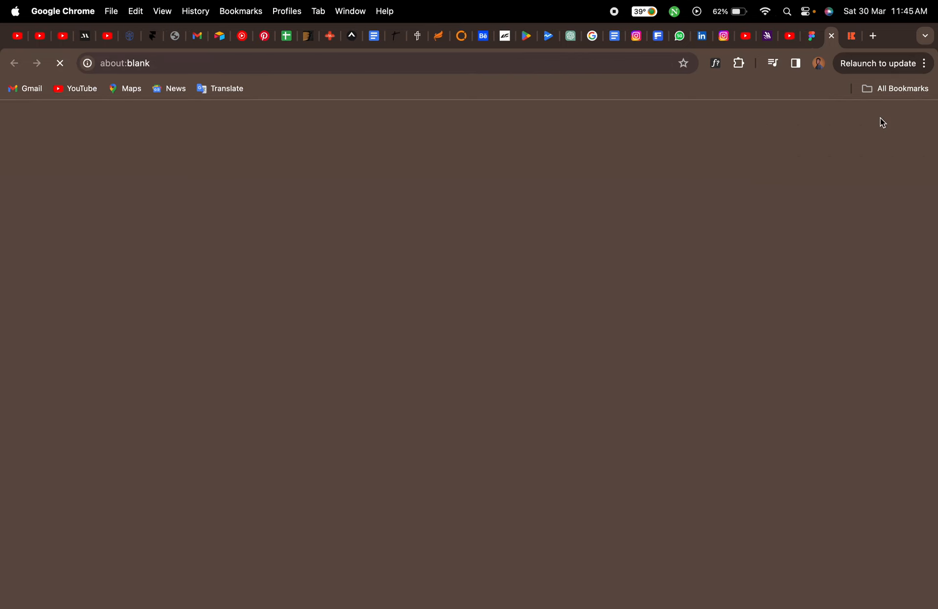
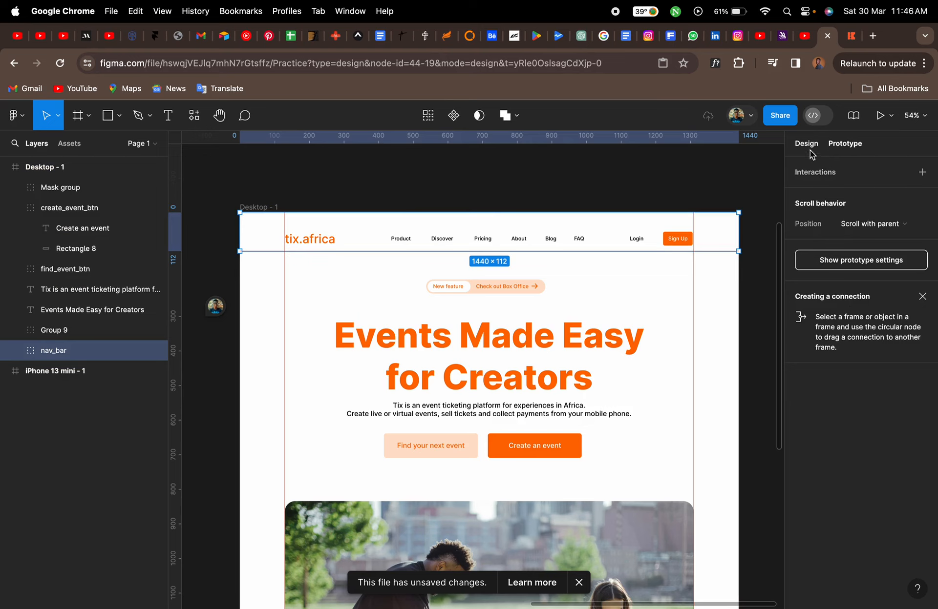
Select the Desktop - 1 frame and preview it in presentation mode, scrolling through the page
left_click(258, 207)
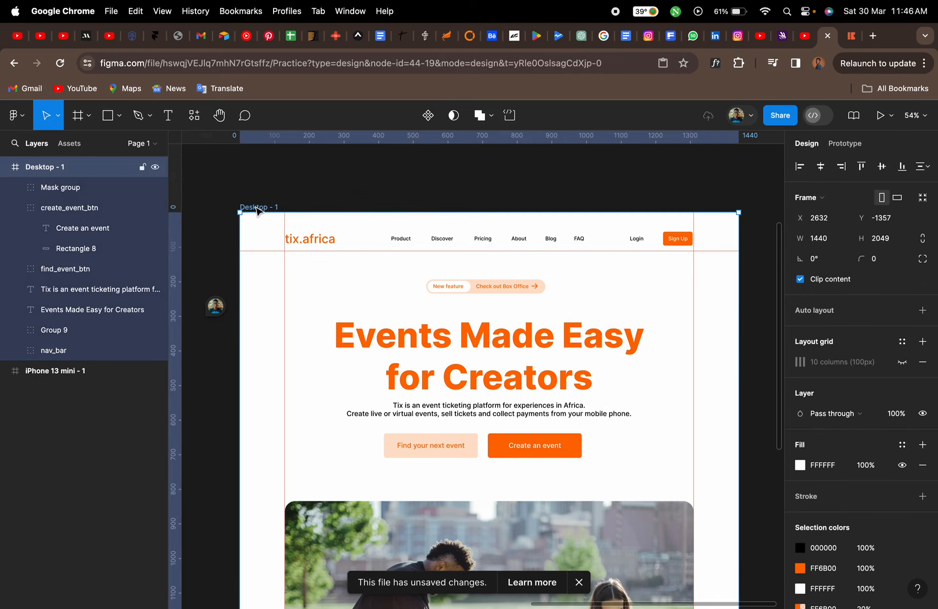
left_click(879, 116)
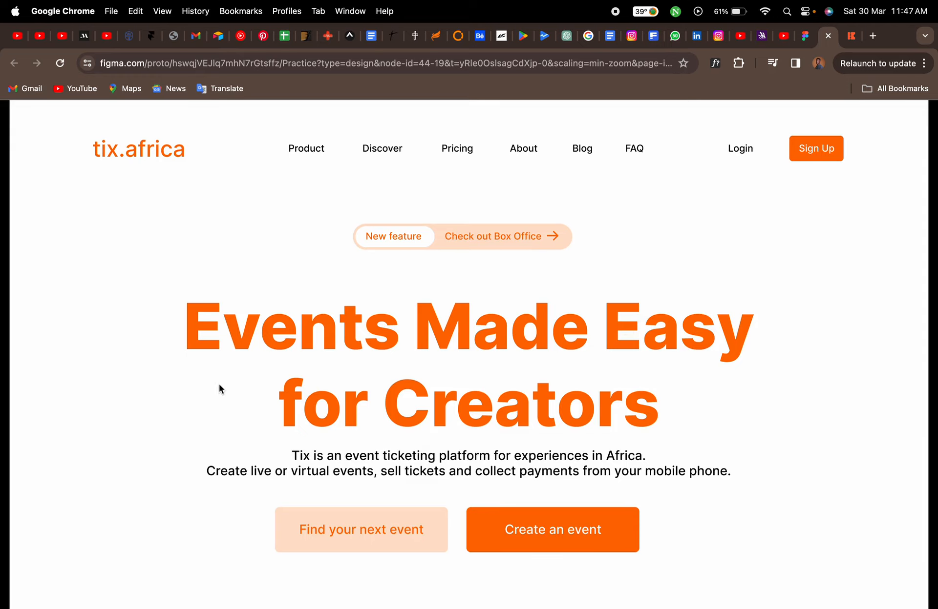
scroll(218, 385, "down", 5)
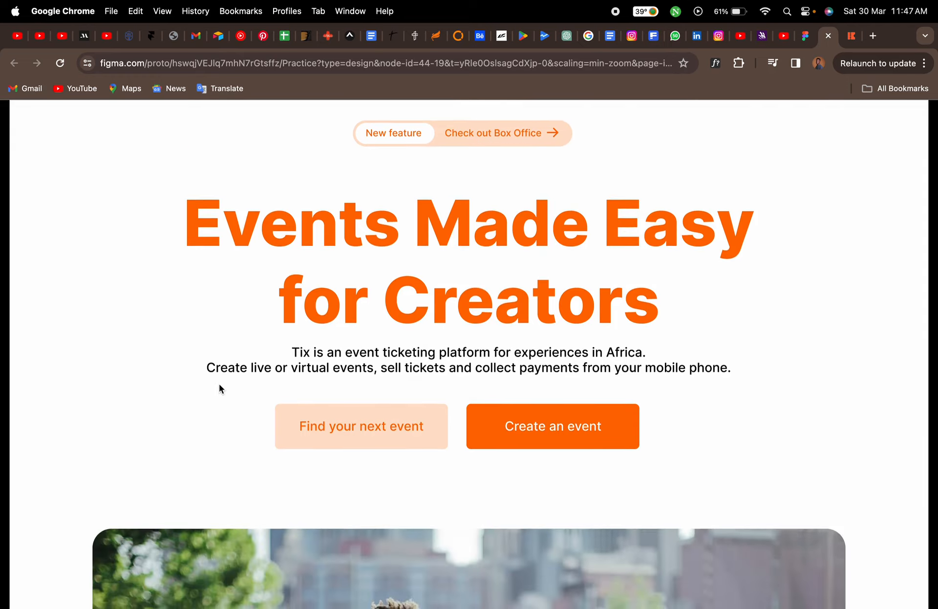
scroll(115, 352, "down", 4)
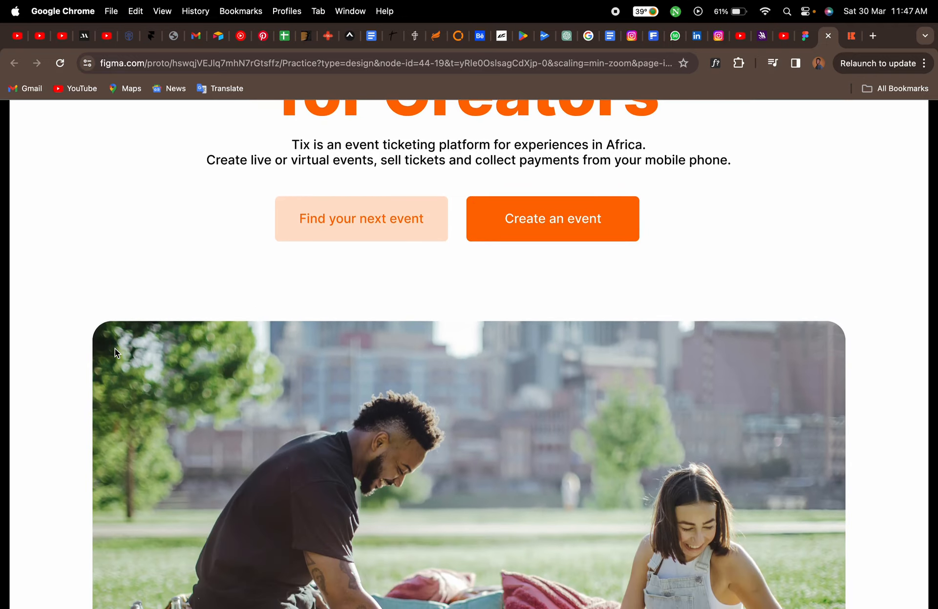
scroll(115, 349, "up", 8)
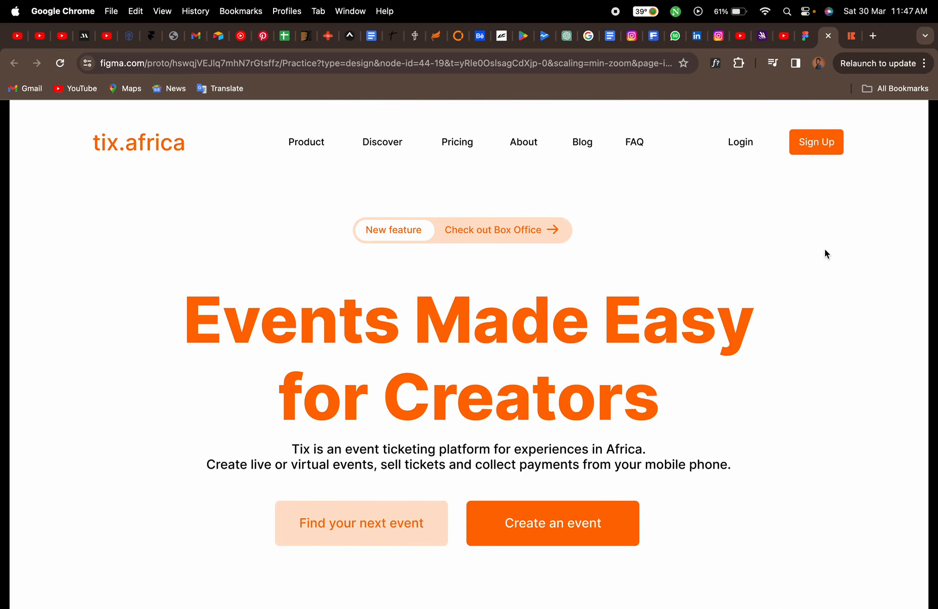
Switch to the live tix.africa site and scroll its hero section to compare the navigation bar
left_click(851, 36)
scroll(520, 257, "up", 7)
scroll(520, 257, "down", 8)
scroll(520, 257, "up", 6)
scroll(520, 259, "up", 4)
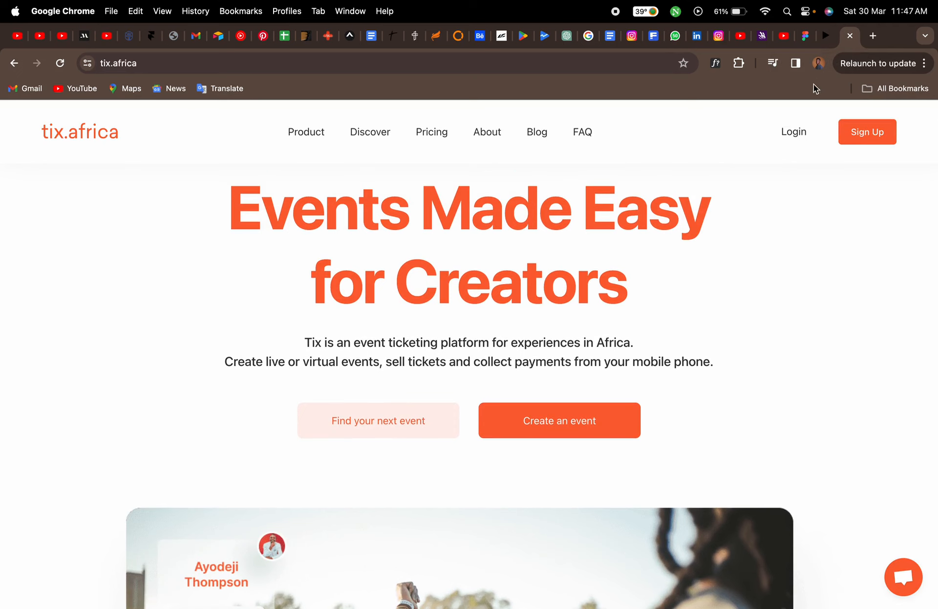
Select the nav_bar group on the canvas and set its prototype scroll position to Fixed (stay in place)
left_click(806, 37)
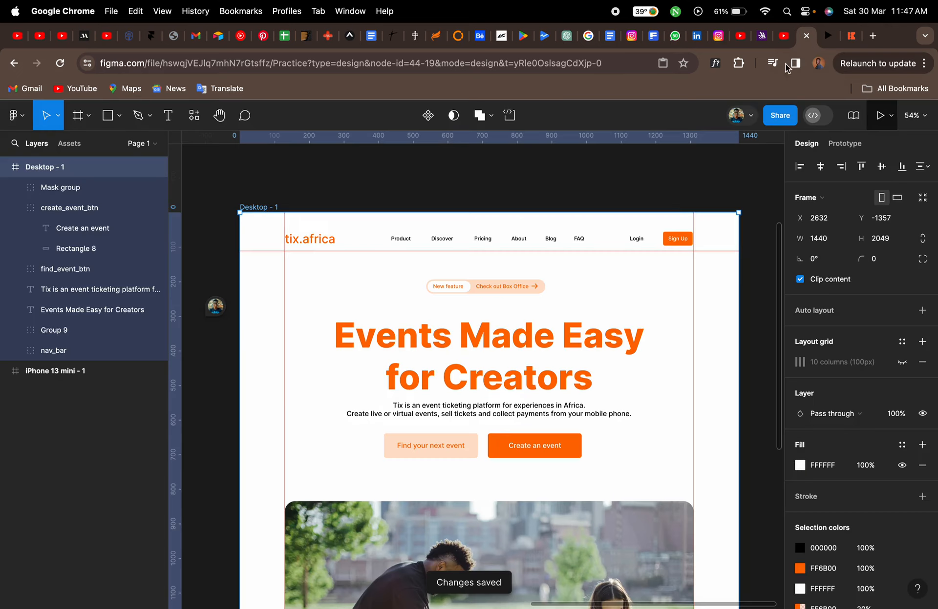
left_click(551, 239)
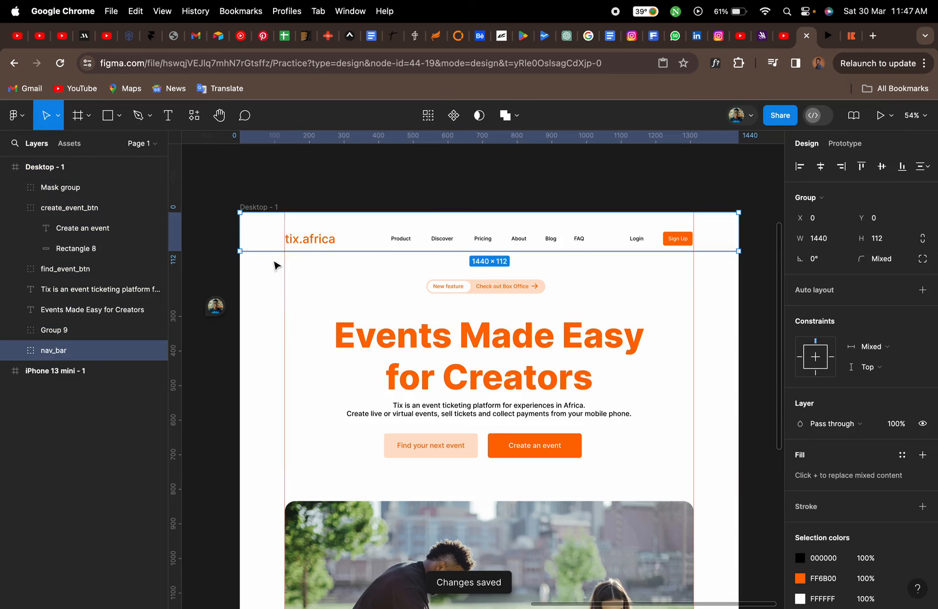
left_click(845, 143)
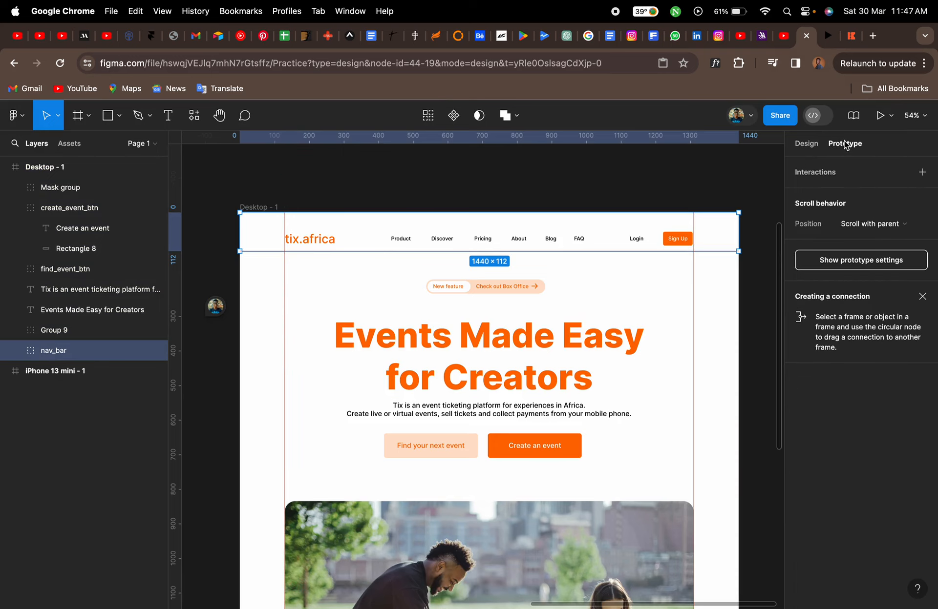
left_click(911, 228)
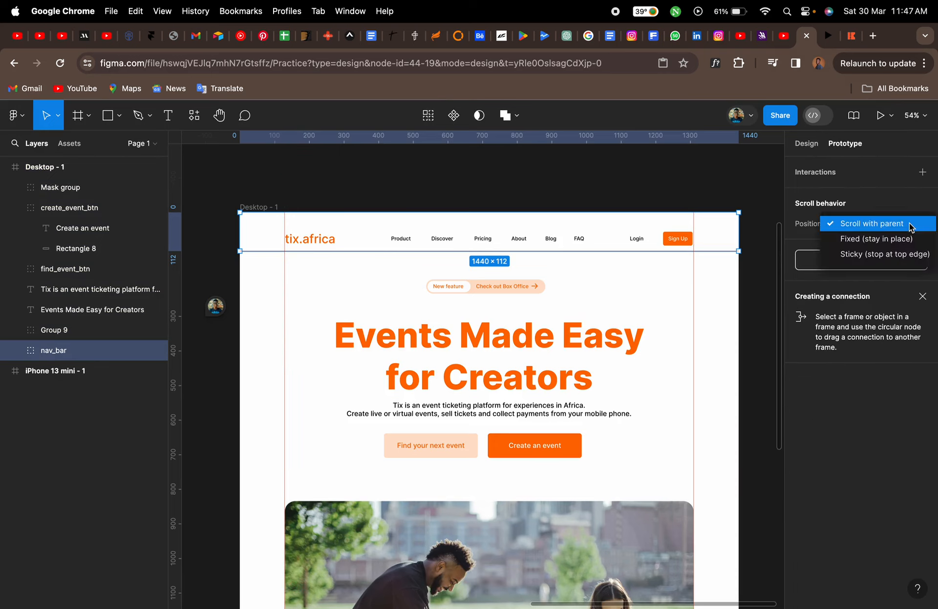
left_click(901, 238)
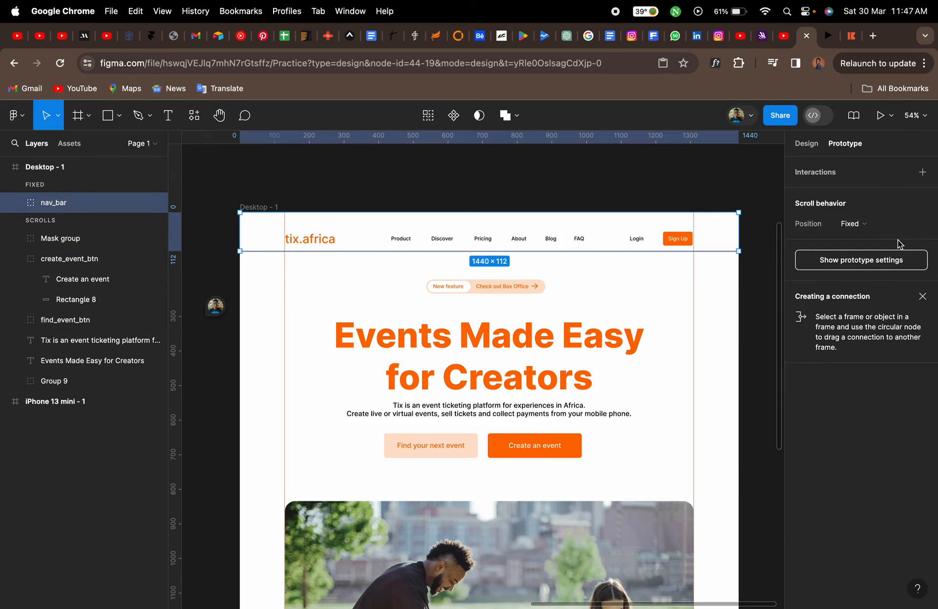
left_click(709, 187)
Present the prototype and scroll up and down to check that the navigation bar stays in place
key("super+alt+Return")
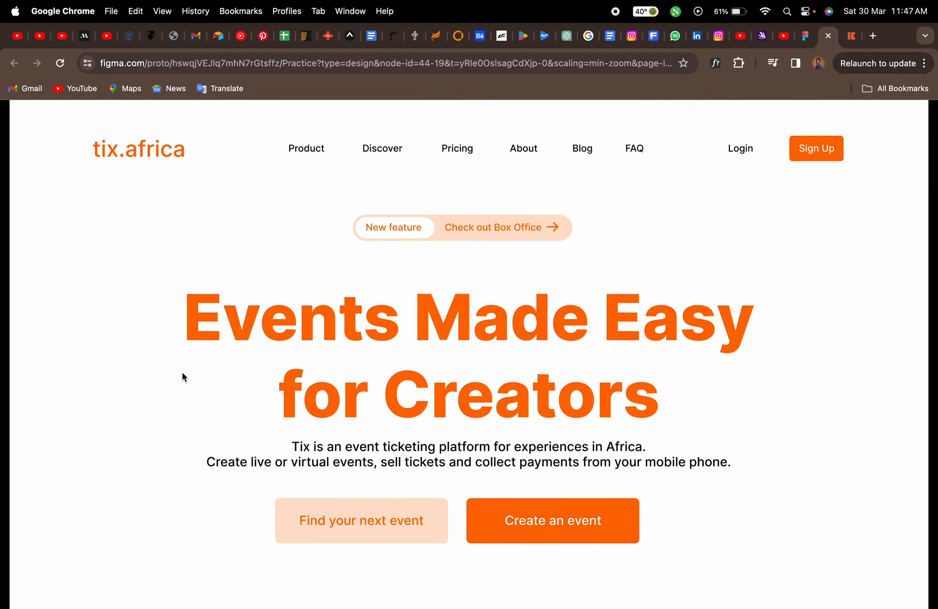
scroll(181, 372, "down", 6)
scroll(182, 372, "down", 4)
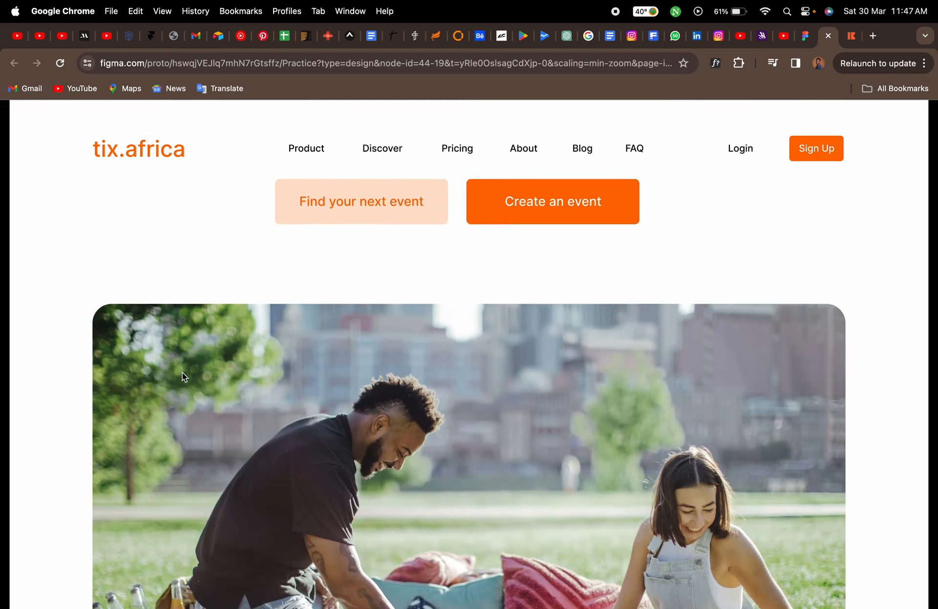
scroll(181, 372, "down", 2)
scroll(182, 372, "up", 4)
scroll(181, 372, "up", 8)
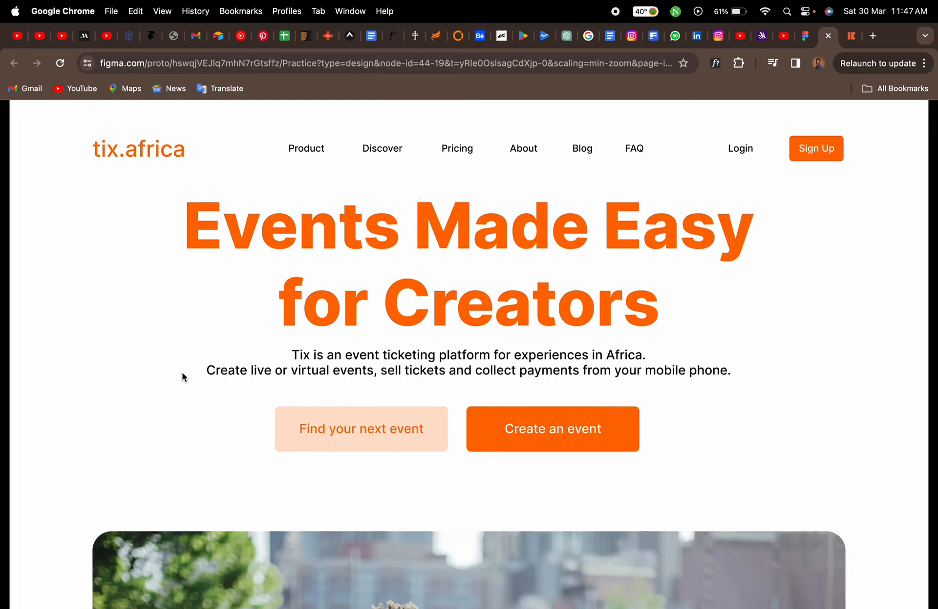
scroll(182, 372, "down", 5)
scroll(181, 372, "down", 5)
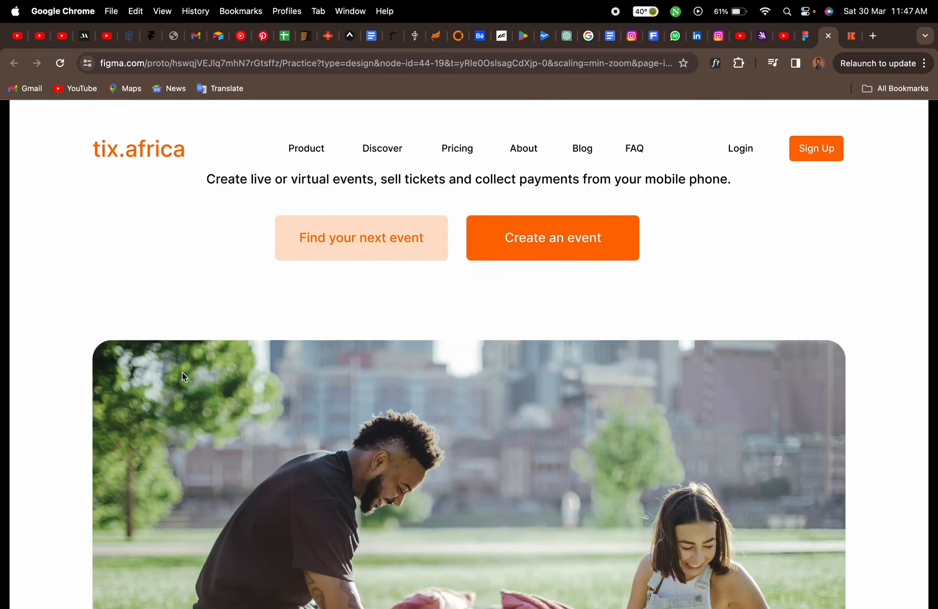
scroll(182, 374, "down", 2)
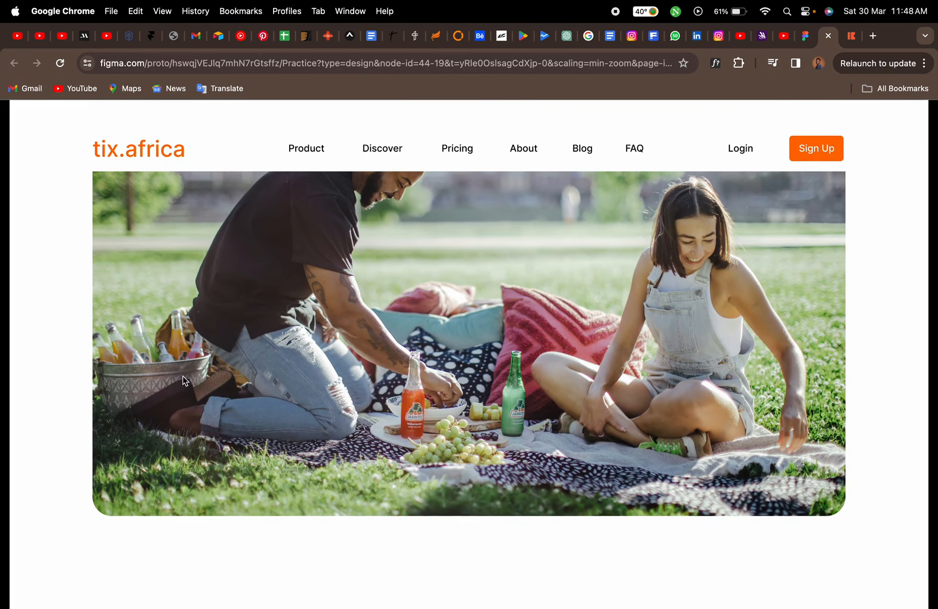
scroll(183, 376, "up", 10)
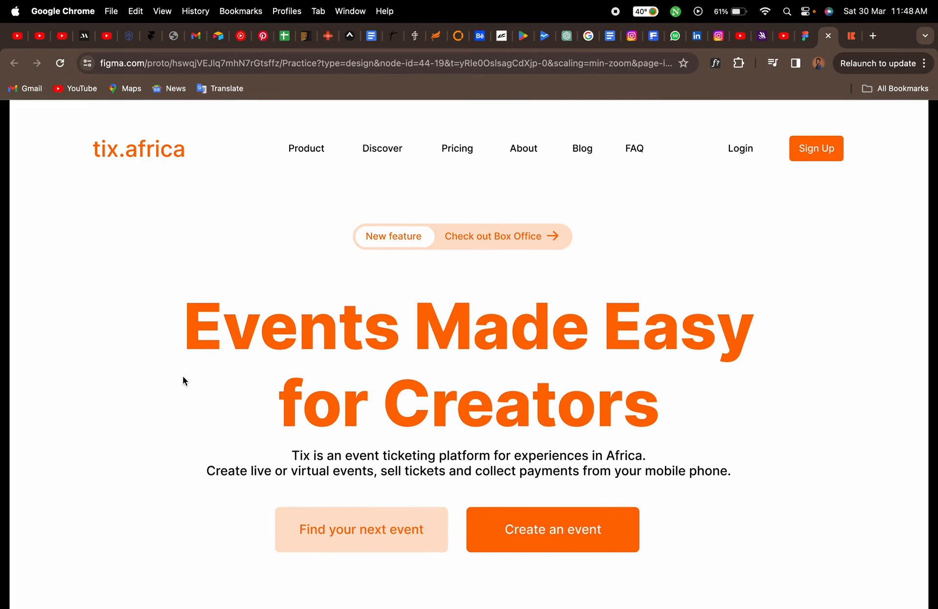
scroll(183, 376, "down", 5)
scroll(183, 377, "down", 2)
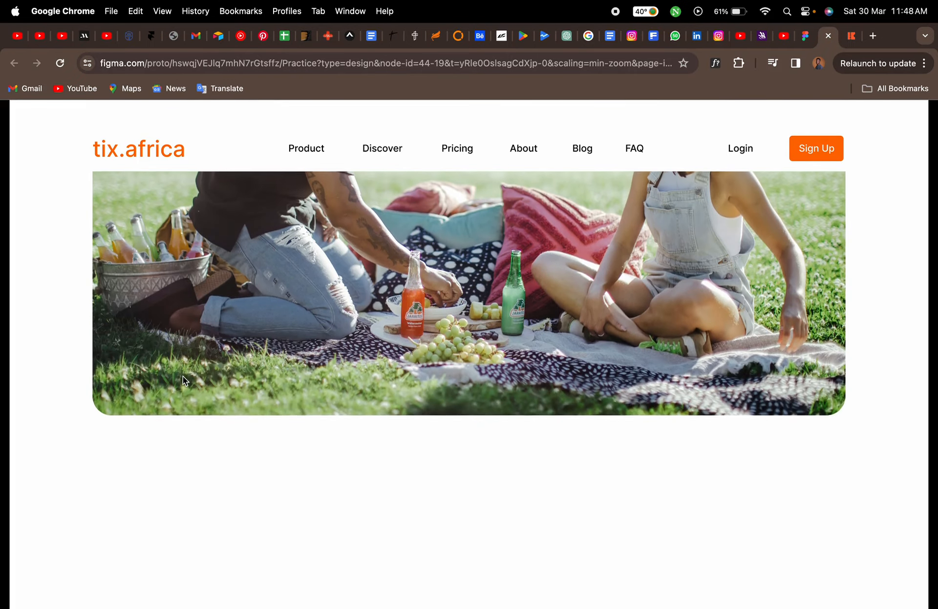
scroll(183, 377, "up", 8)
scroll(183, 377, "down", 2)
scroll(182, 381, "down", 10)
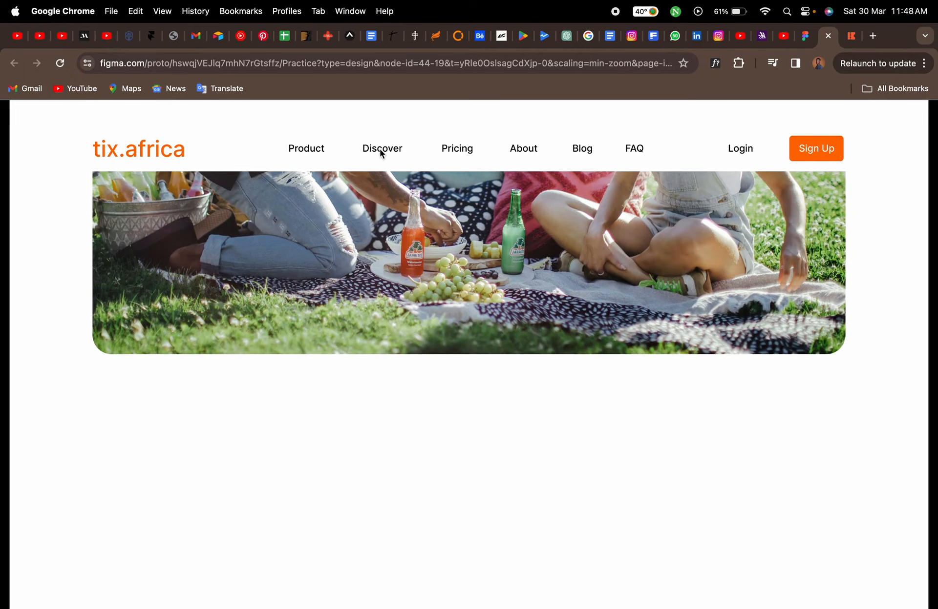
scroll(244, 422, "up", 10)
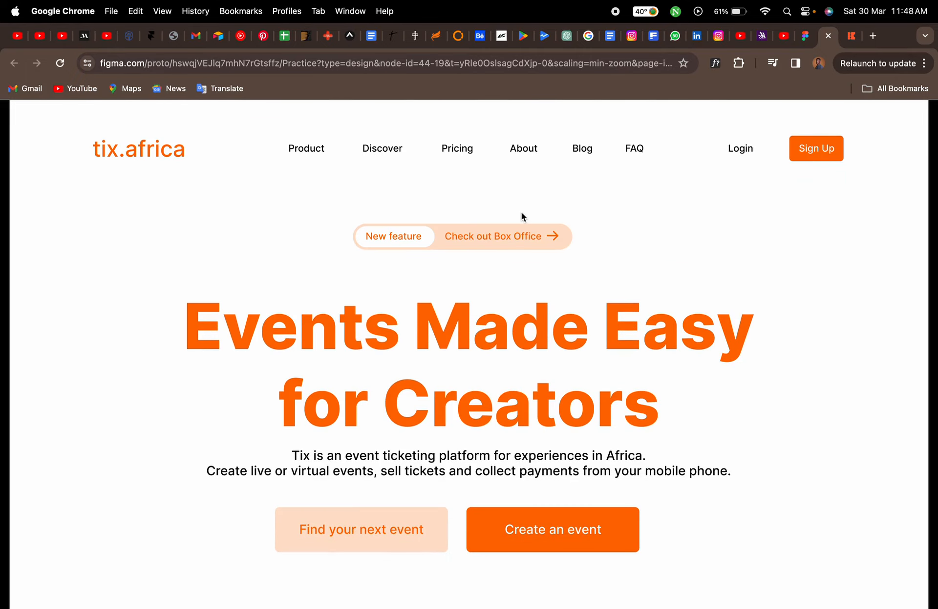
left_click(805, 36)
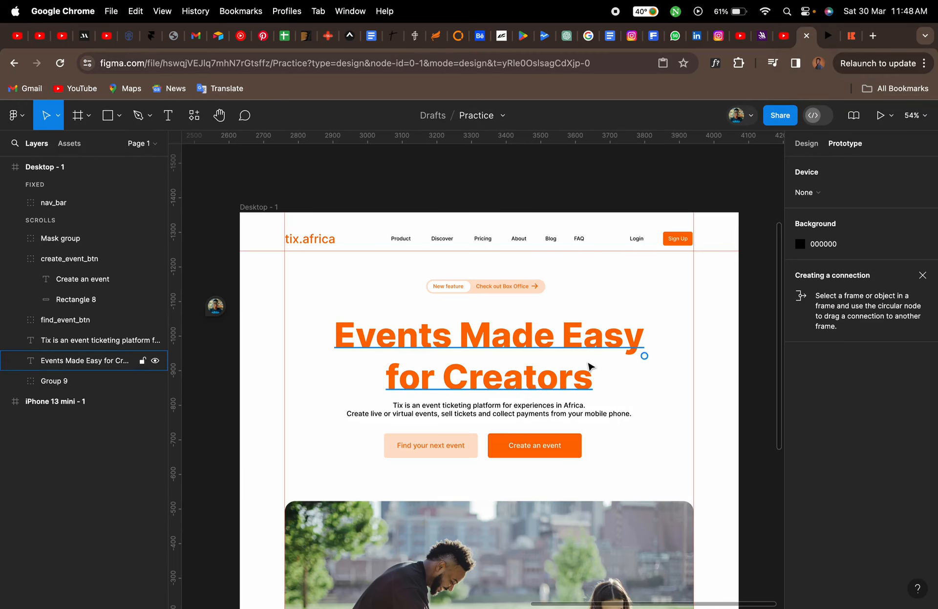
left_click(820, 147)
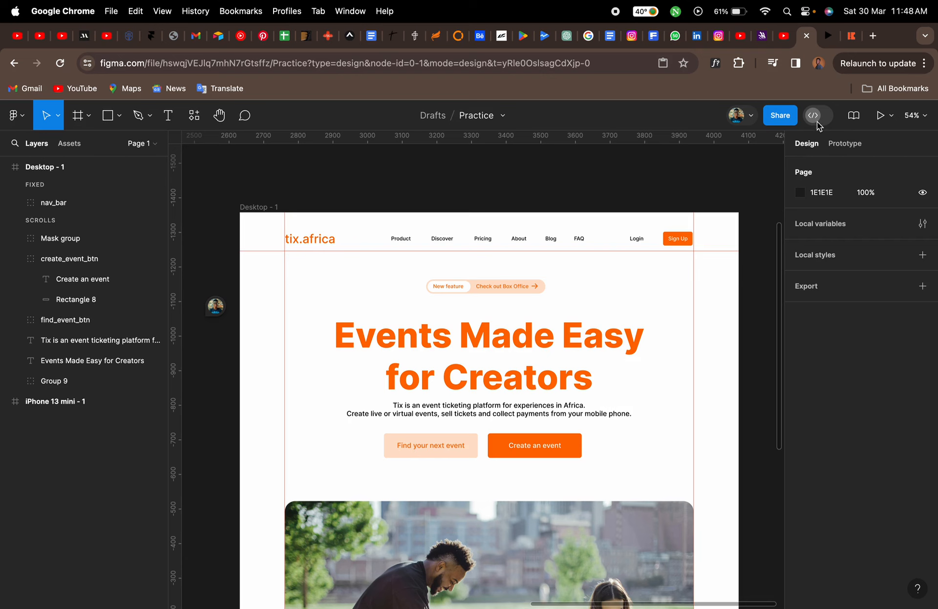
Switch to the live tix.africa site and scroll through the hero image cards and Tix Tools section
left_click(848, 38)
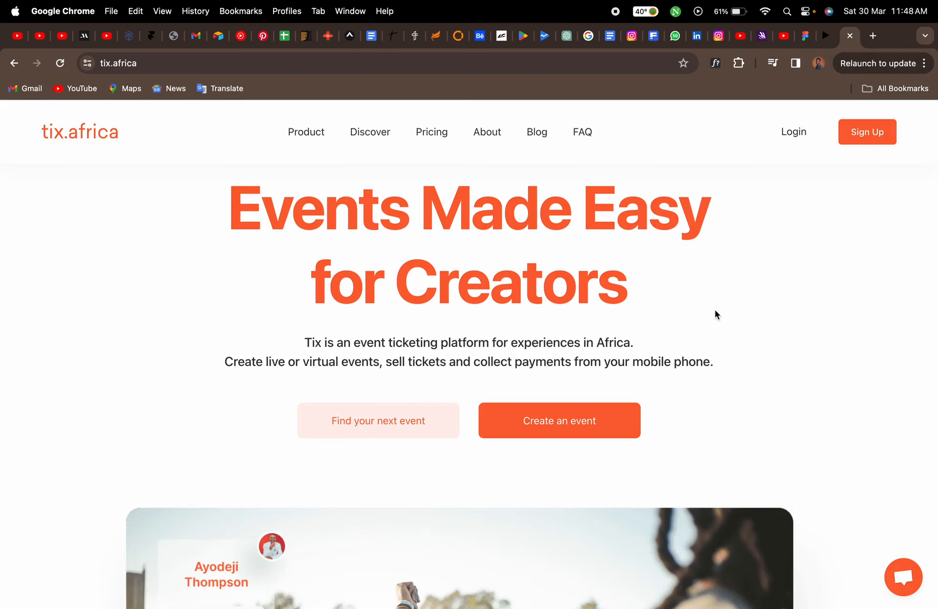
scroll(714, 310, "down", 6)
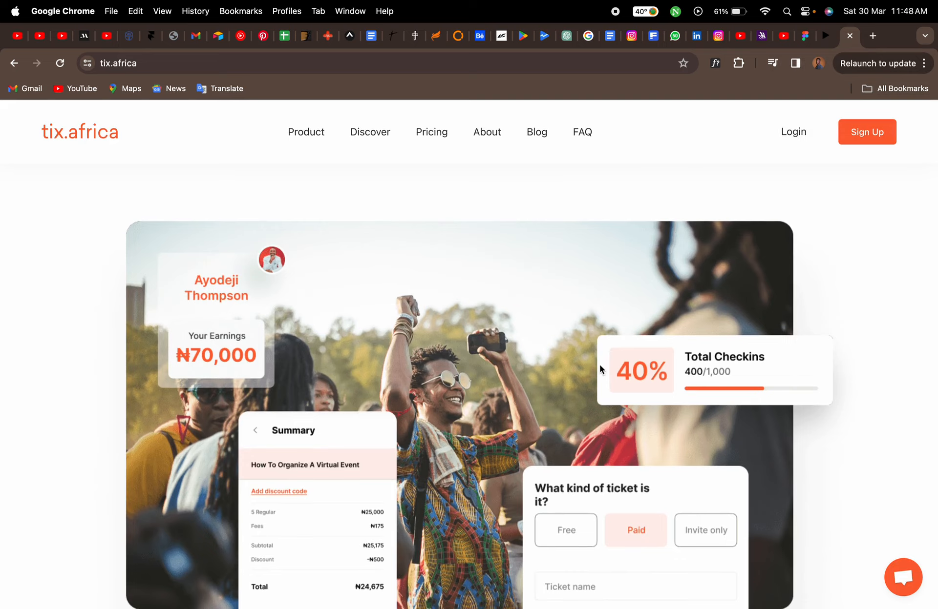
scroll(600, 364, "down", 2)
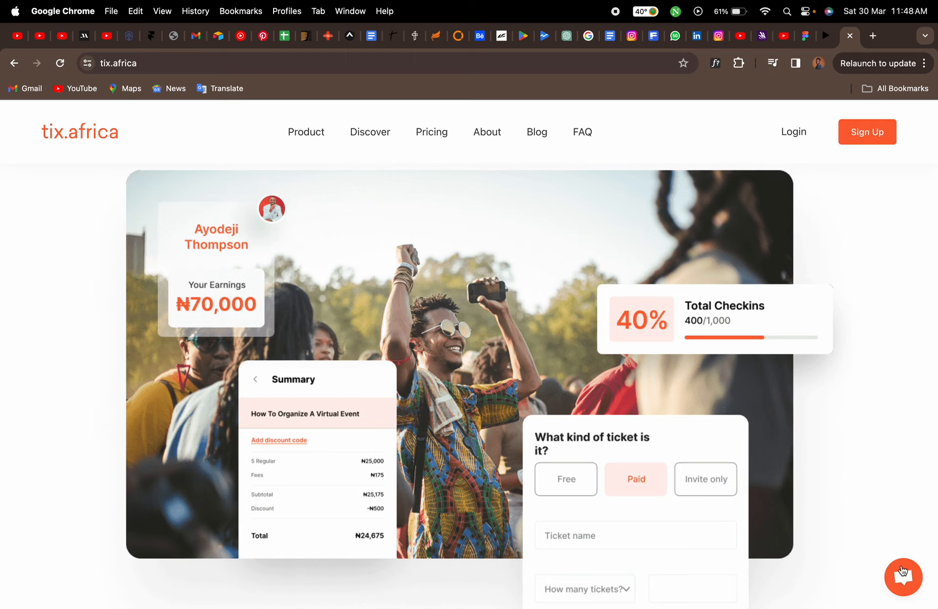
scroll(851, 484, "down", 5)
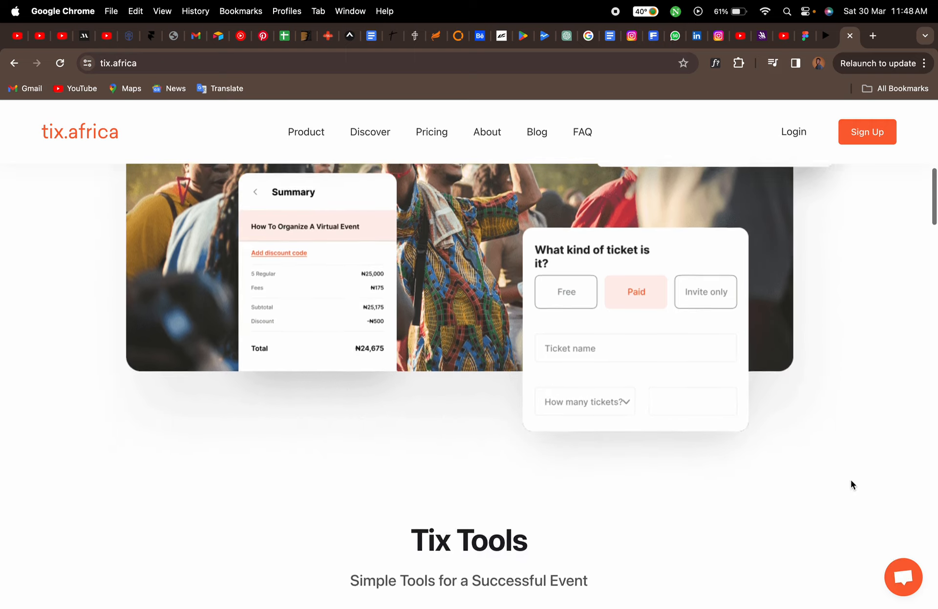
scroll(850, 484, "down", 4)
scroll(850, 484, "up", 5)
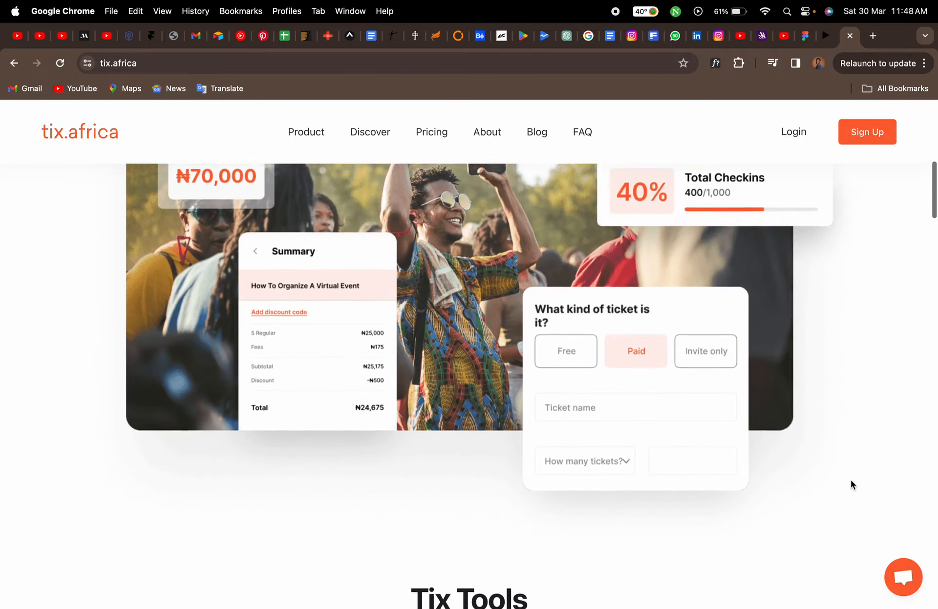
scroll(850, 481, "up", 2)
scroll(851, 481, "down", 9)
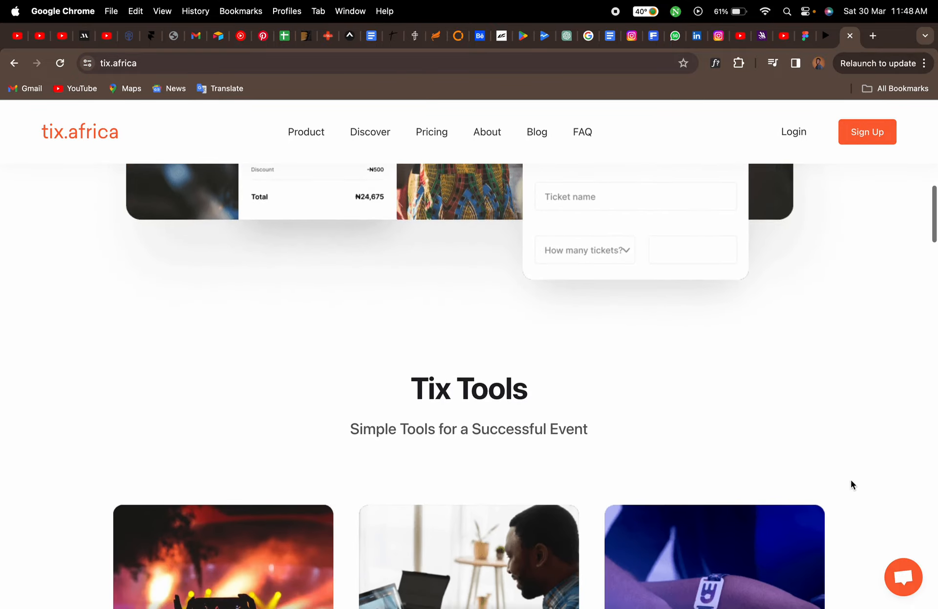
scroll(851, 486, "up", 12)
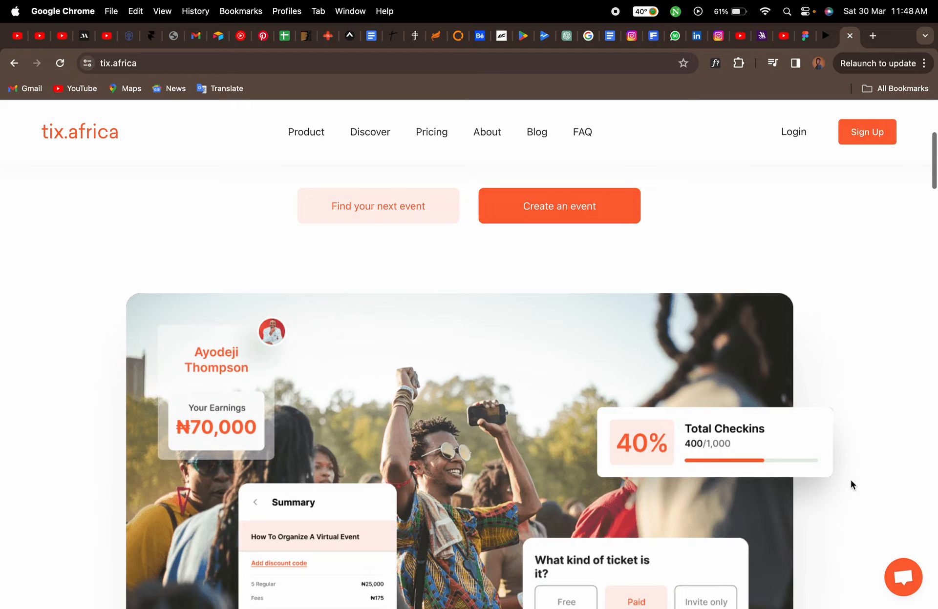
scroll(851, 483, "down", 2)
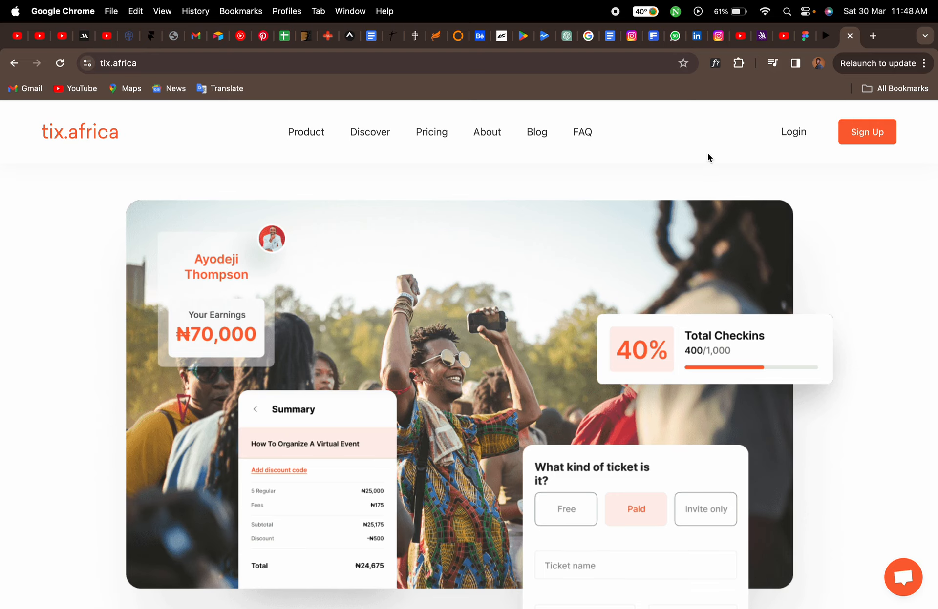
Draw a rectangle about 163 × 81 over the top-left corner of the hero image
left_click(806, 43)
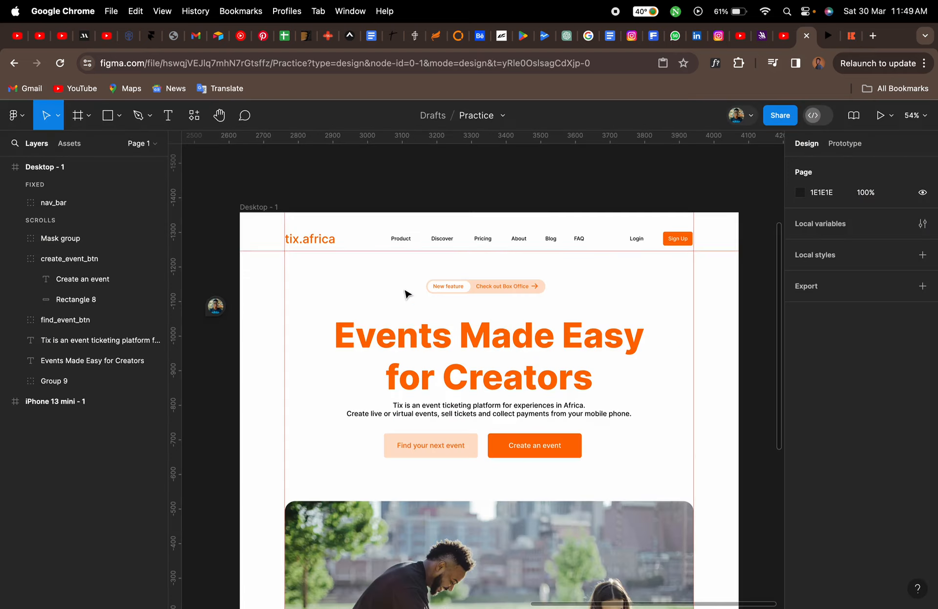
scroll(362, 405, "down", 3)
scroll(360, 404, "down", 3)
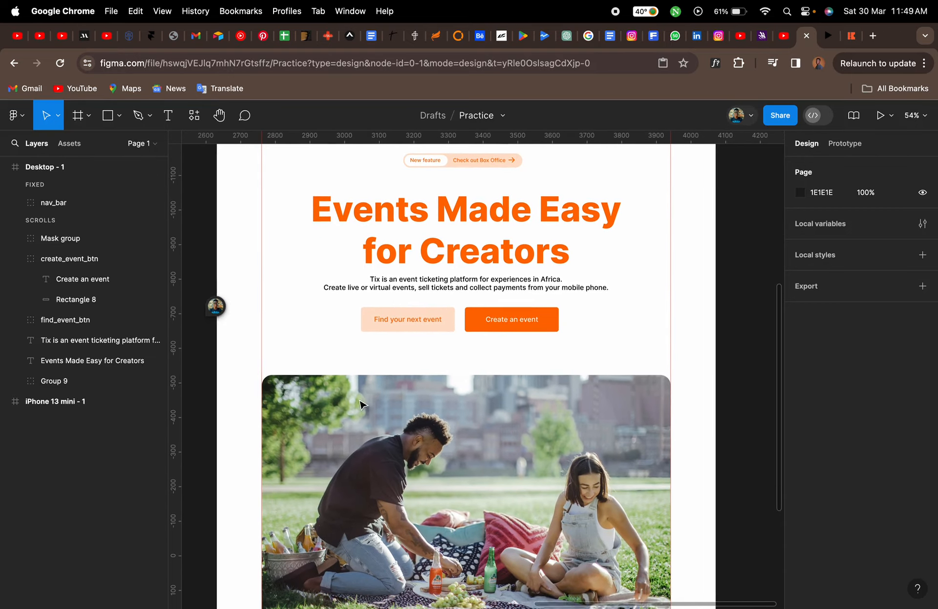
left_click(512, 280)
key("Escape")
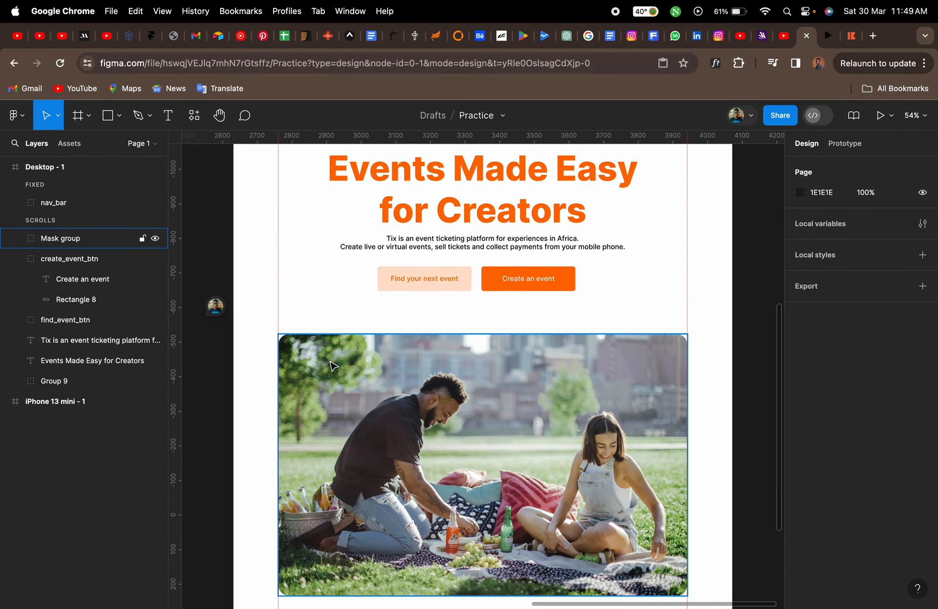
scroll(332, 366, "up", 5)
key("r")
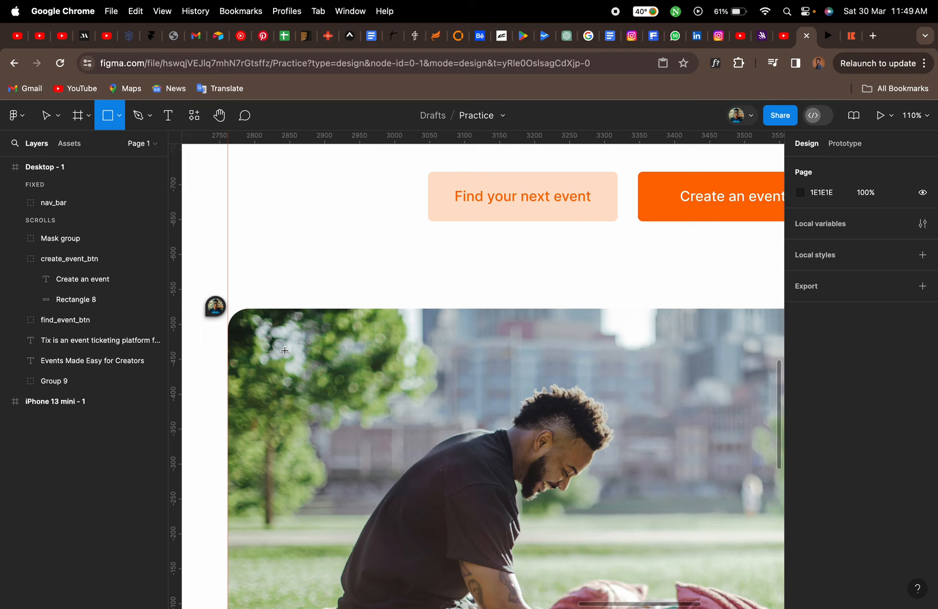
left_click_drag(288, 349, 402, 405)
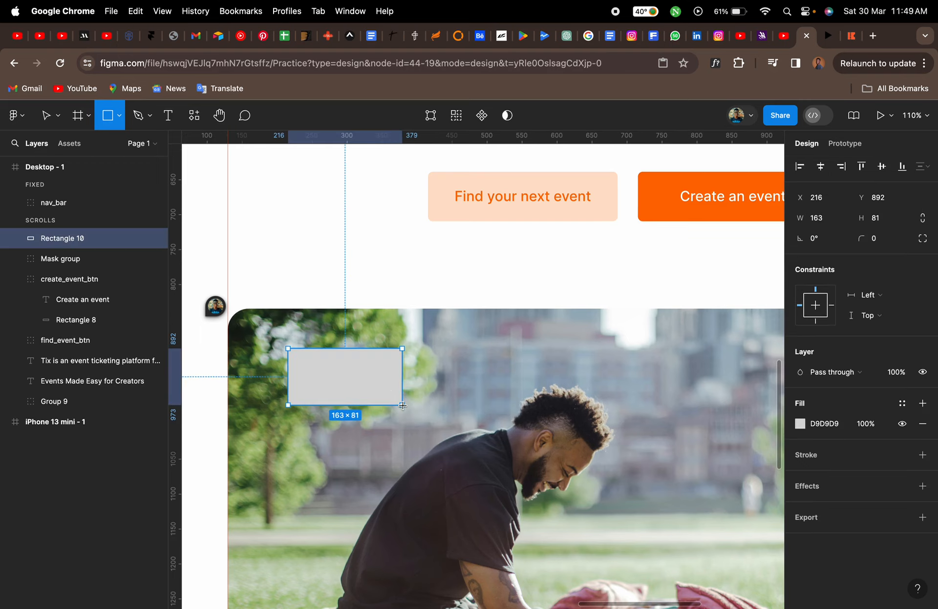
Set the new rectangle's fill colour to white
left_click(799, 424)
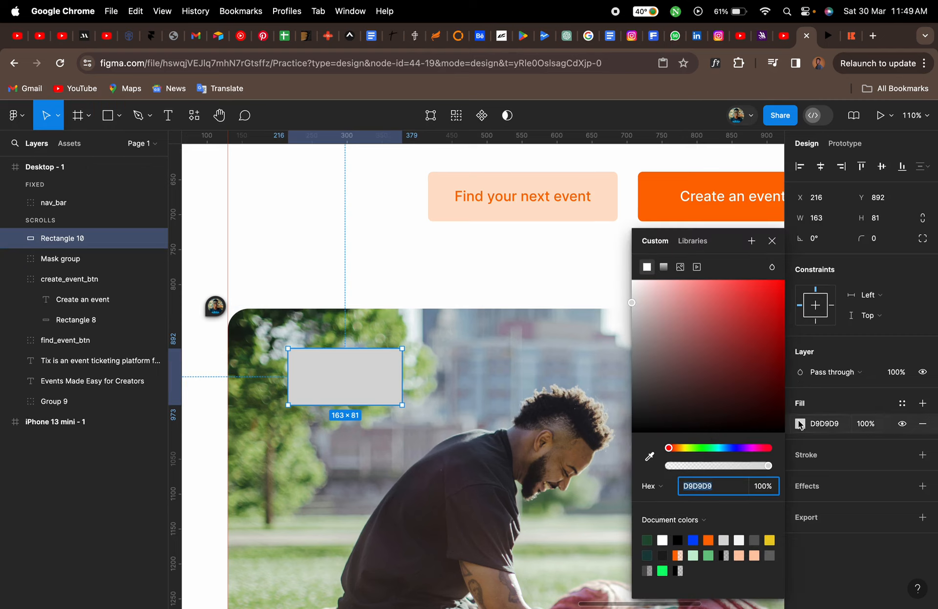
left_click(662, 540)
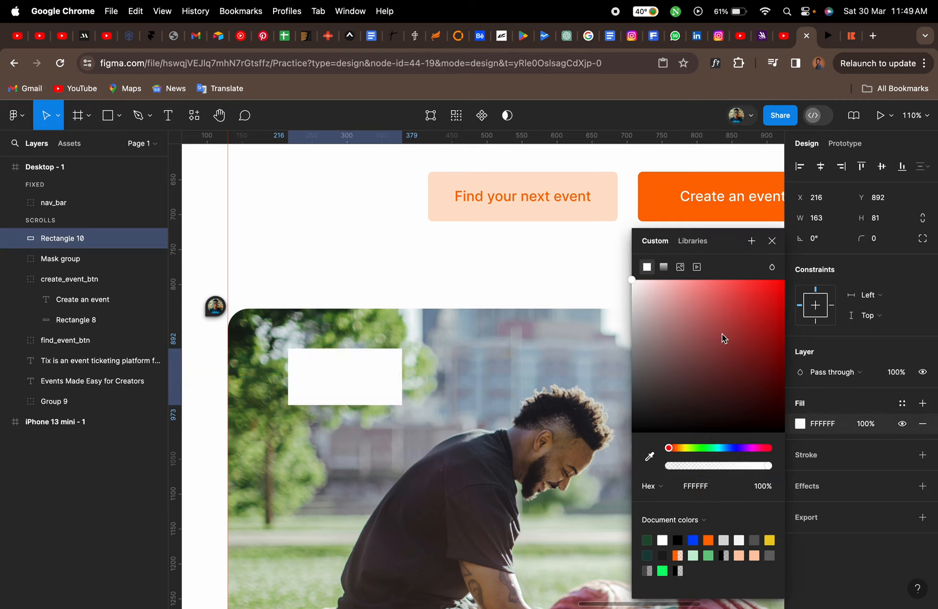
left_click(770, 242)
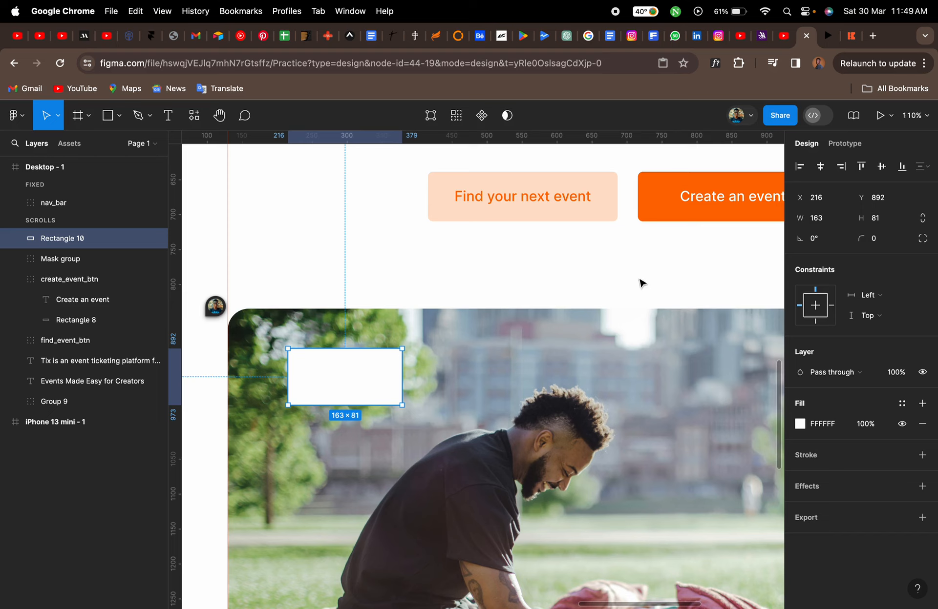
Round the rectangle's corners to a radius of 12 and extend its height to about 96
scroll(368, 377, "up", 2)
scroll(368, 378, "up", 5)
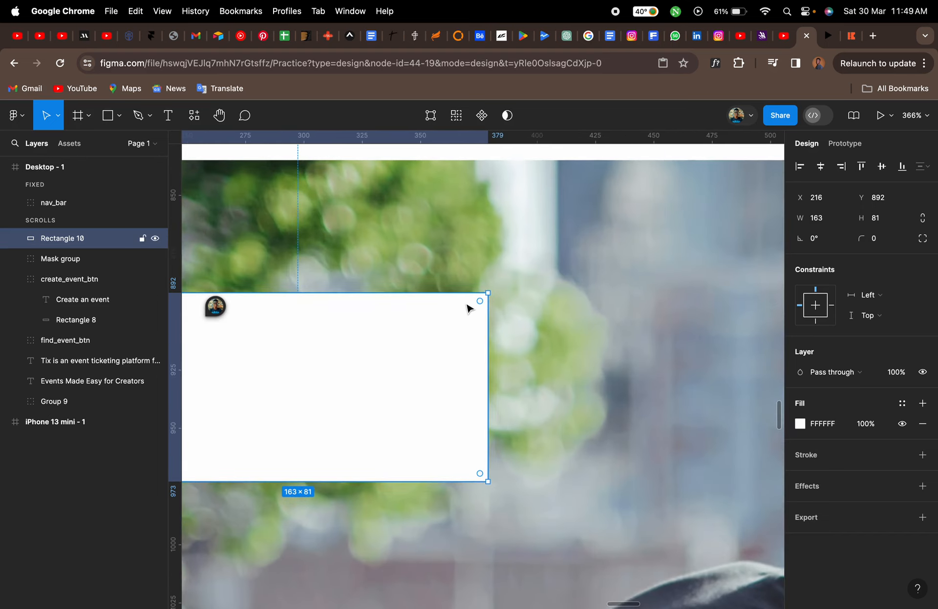
left_click_drag(477, 304, 459, 321)
scroll(467, 323, "down", 4)
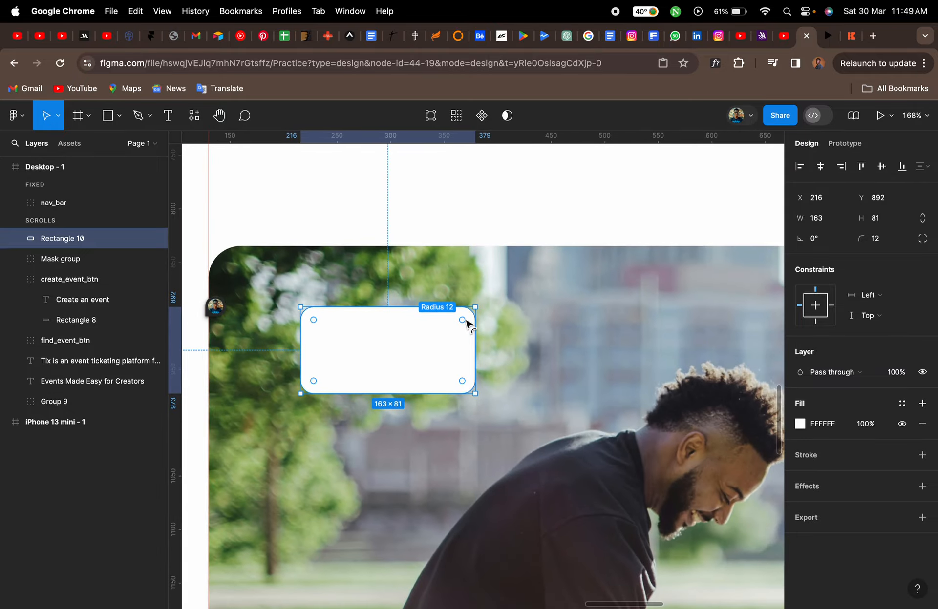
left_click_drag(430, 394, 429, 410)
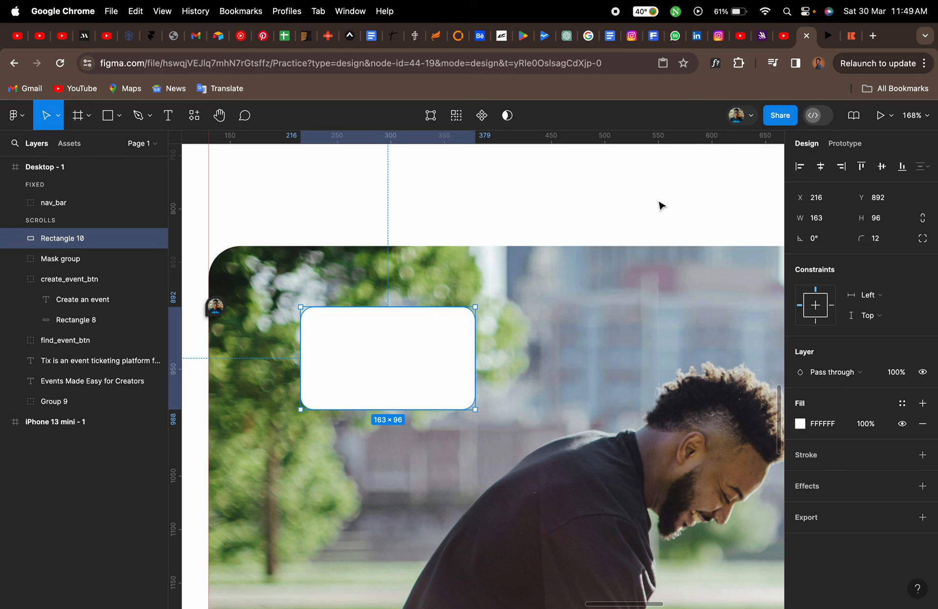
Duplicate the card rectangle and shrink the copy around its centre to about 127 × 74
left_click(845, 39)
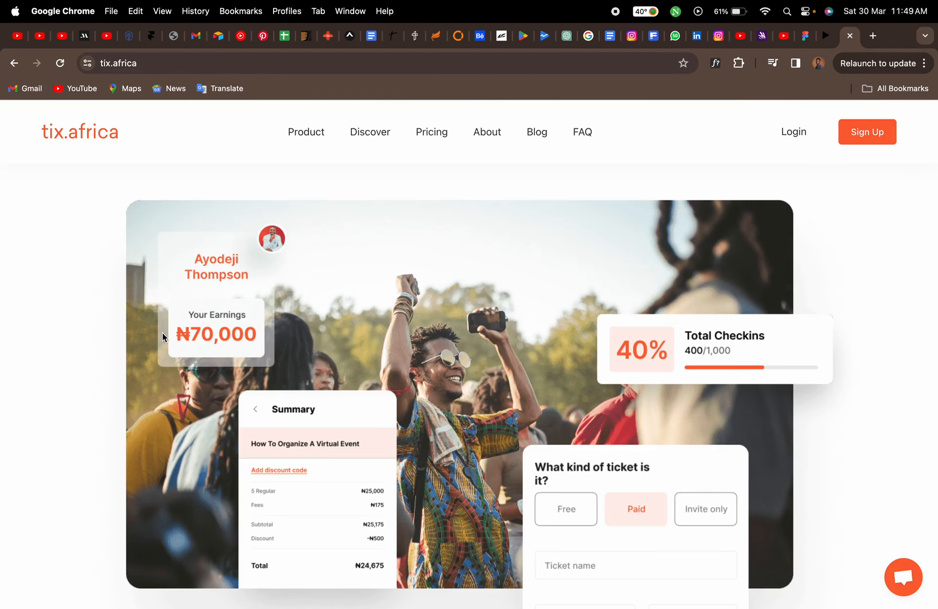
left_click(804, 37)
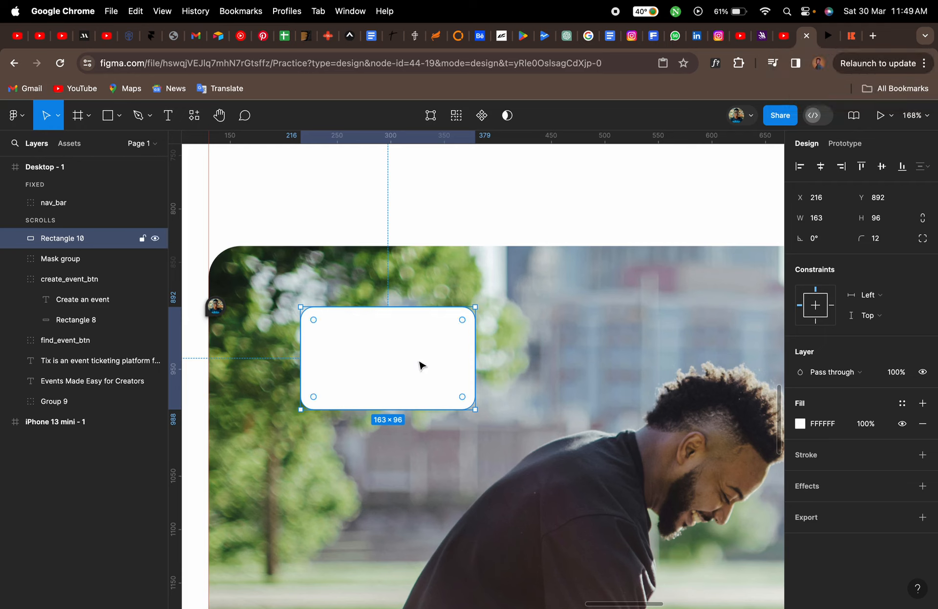
key("super+d")
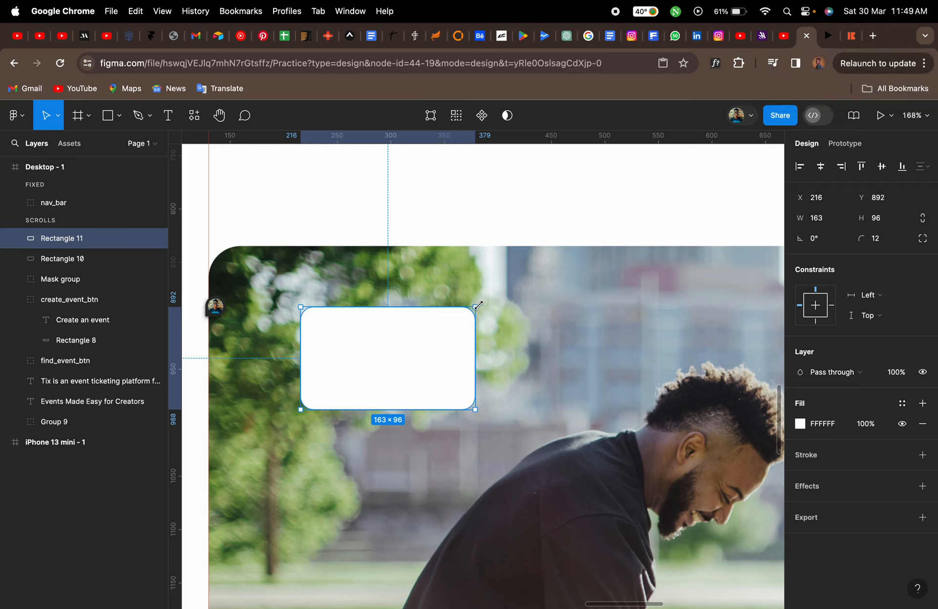
key("alt")
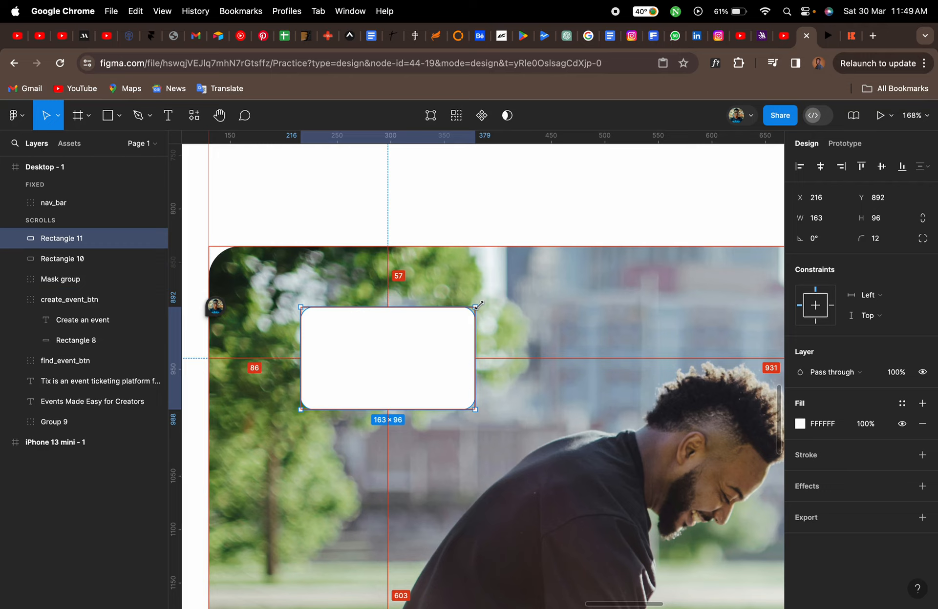
left_click(481, 304, "alt")
left_click_drag(481, 304, 455, 319)
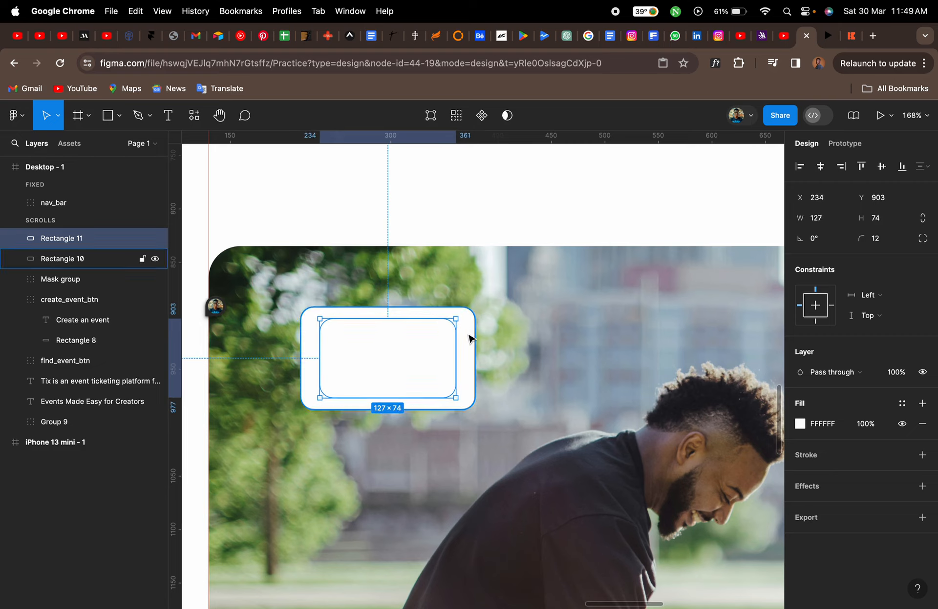
Set the outer card rectangle's fill opacity to 50%
left_click(470, 338)
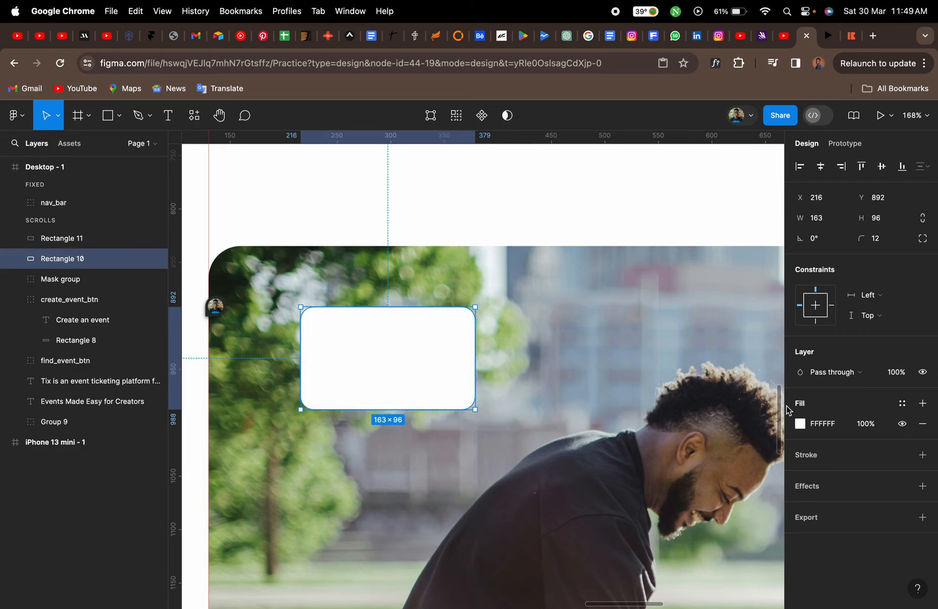
left_click(865, 425)
type("50")
key("Return")
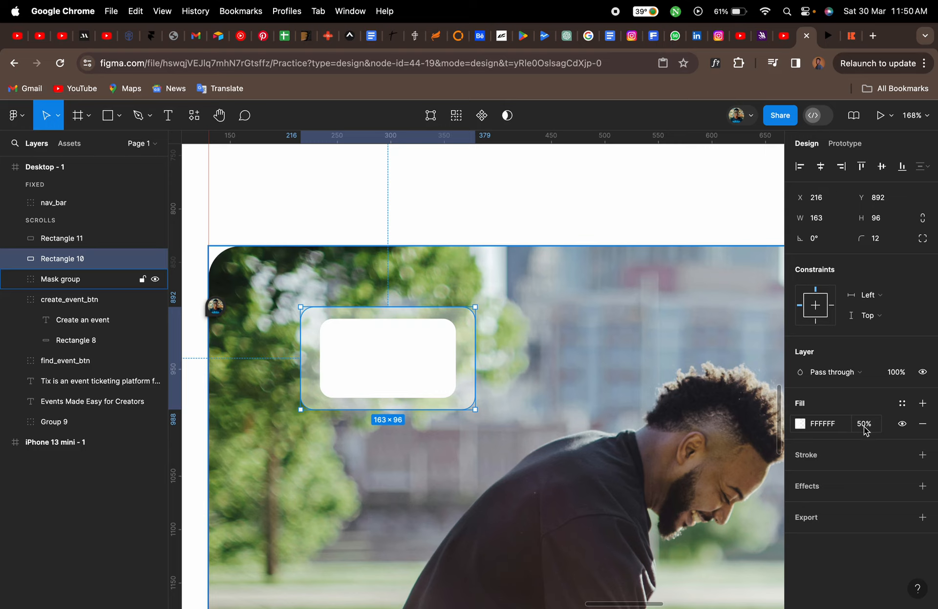
left_click(799, 424)
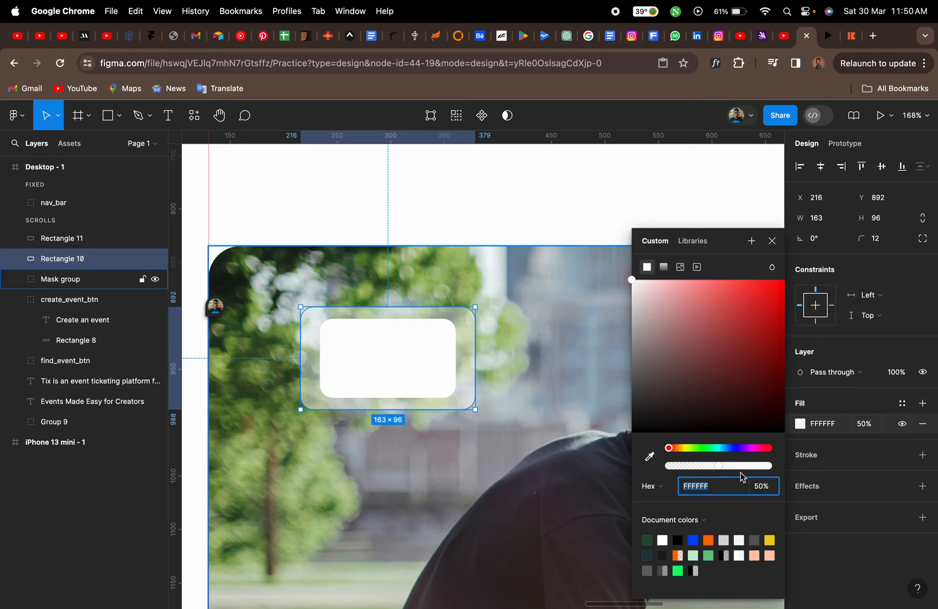
left_click(800, 423)
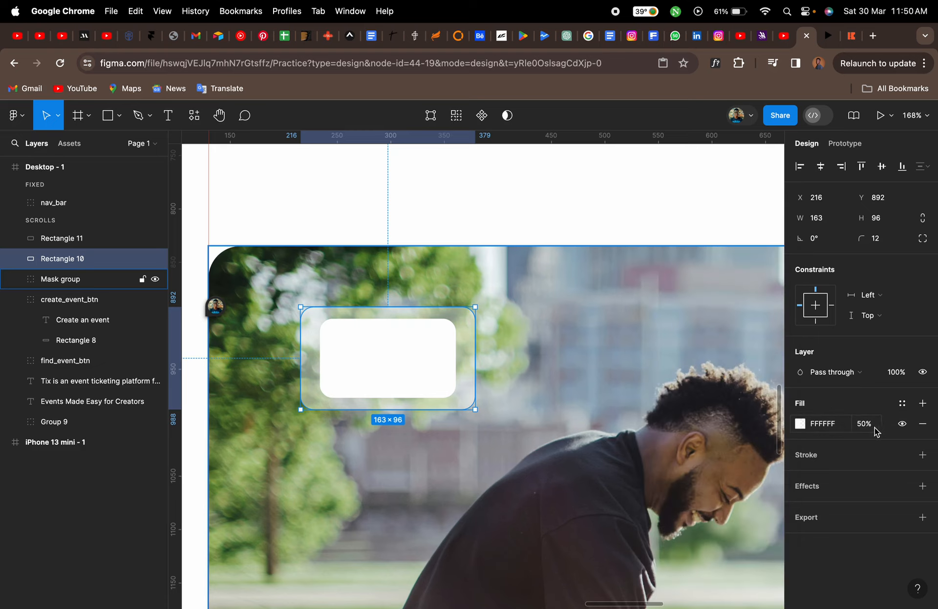
Enlarge both card rectangles together to about 179 × 122
left_click(417, 379)
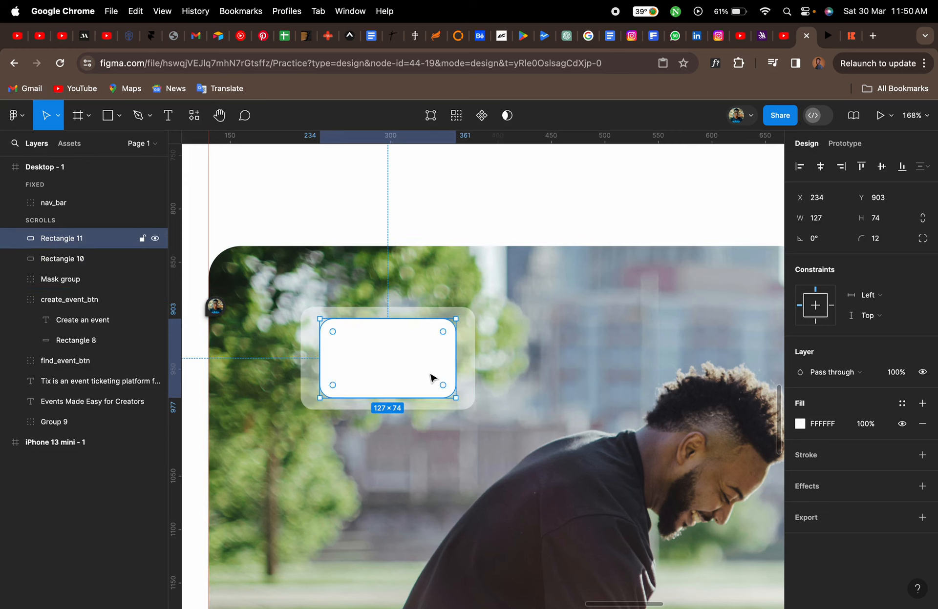
left_click(464, 378, "shift")
left_click_drag(400, 410, 400, 438)
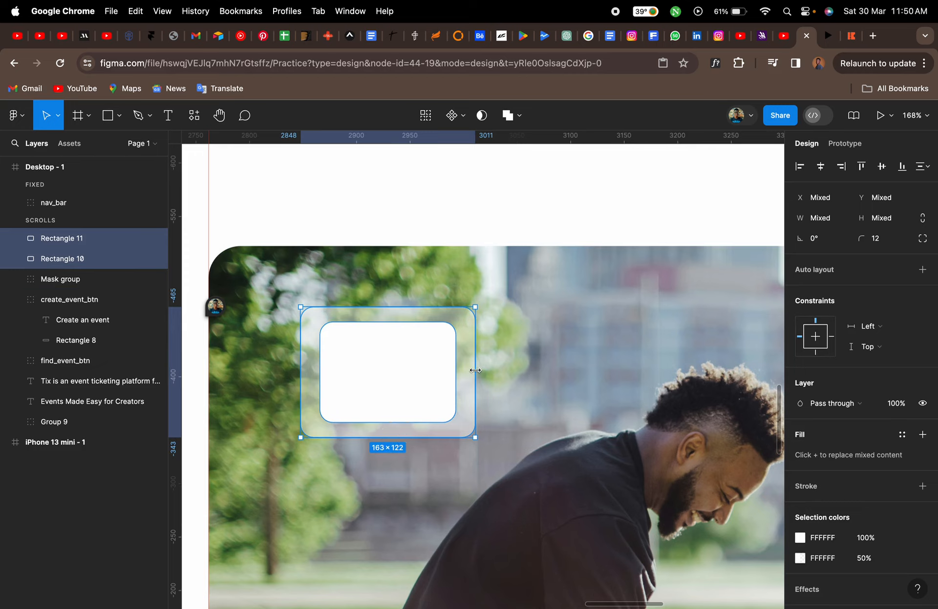
mouse_move(487, 369)
left_mouse_down()
mouse_move(507, 368)
mouse_move(492, 371)
left_mouse_up()
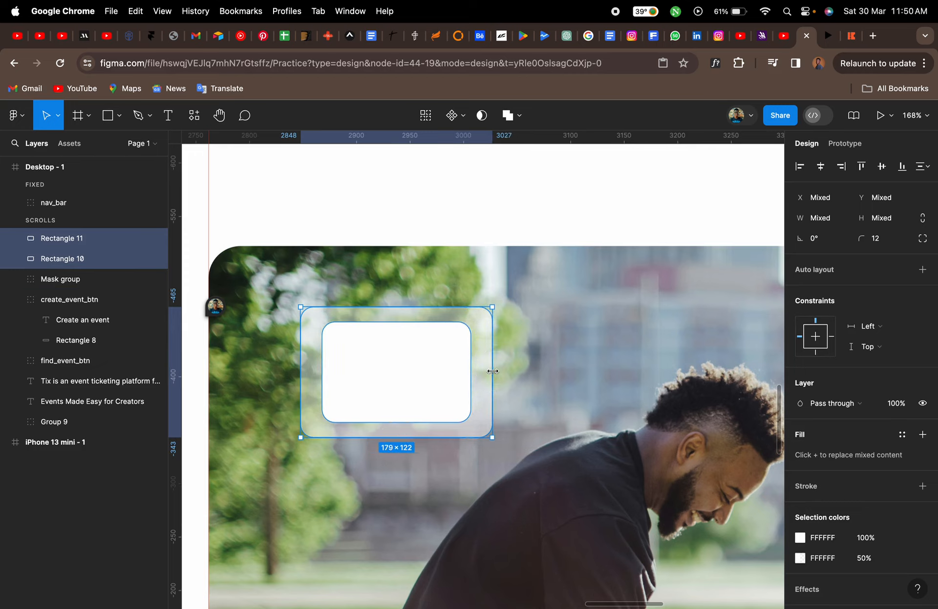
left_click(517, 379)
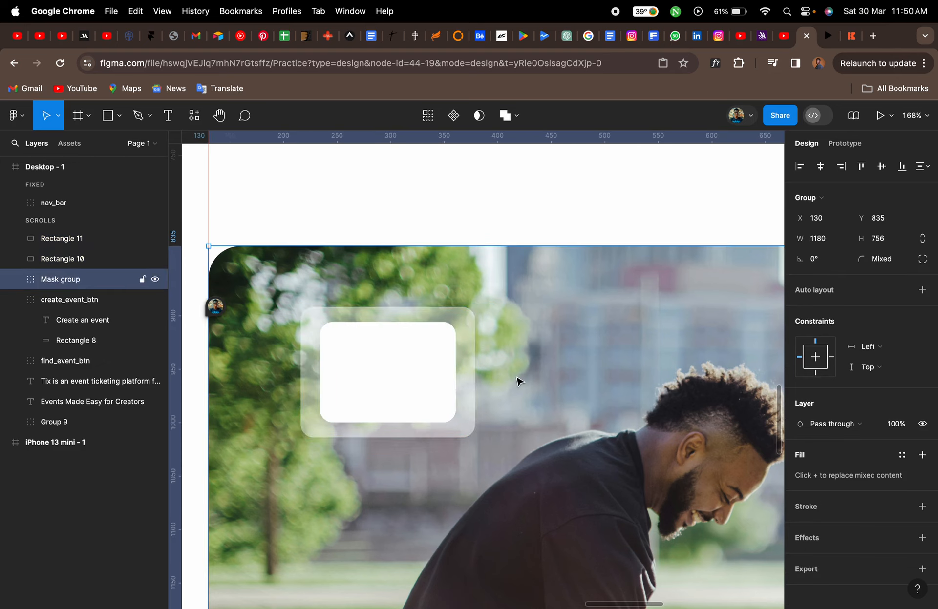
Add a text label inside the inner card with the reference card's first name
left_click(416, 372)
key("t")
left_click(353, 354)
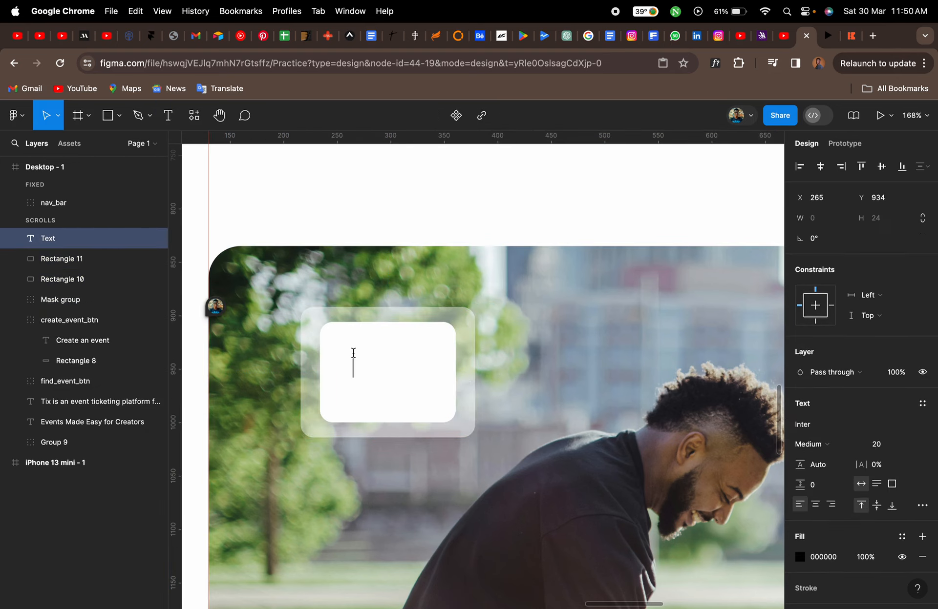
type("Ado")
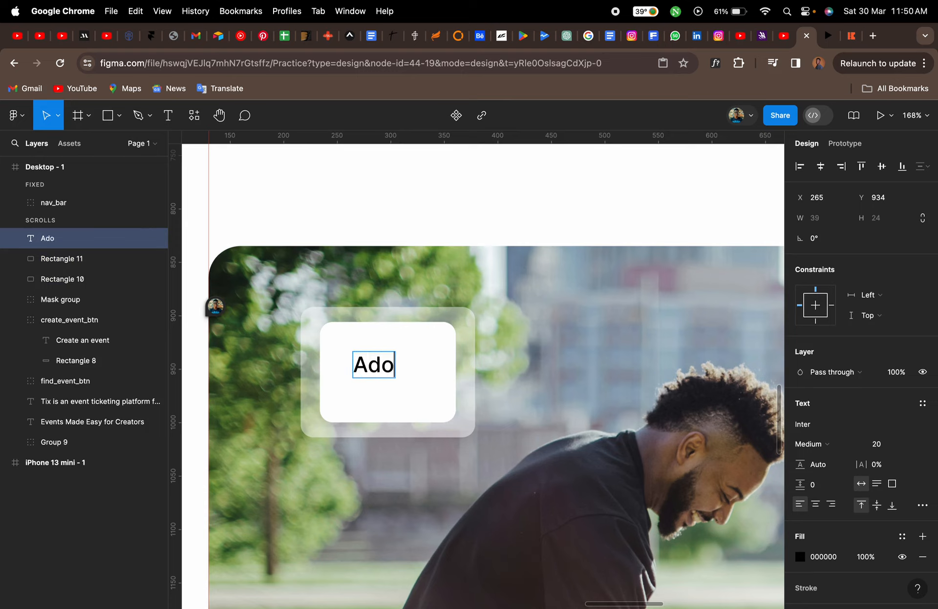
type("de")
key("BackSpace")
key("BackSpace")
key("BackSpace")
key("BackSpace")
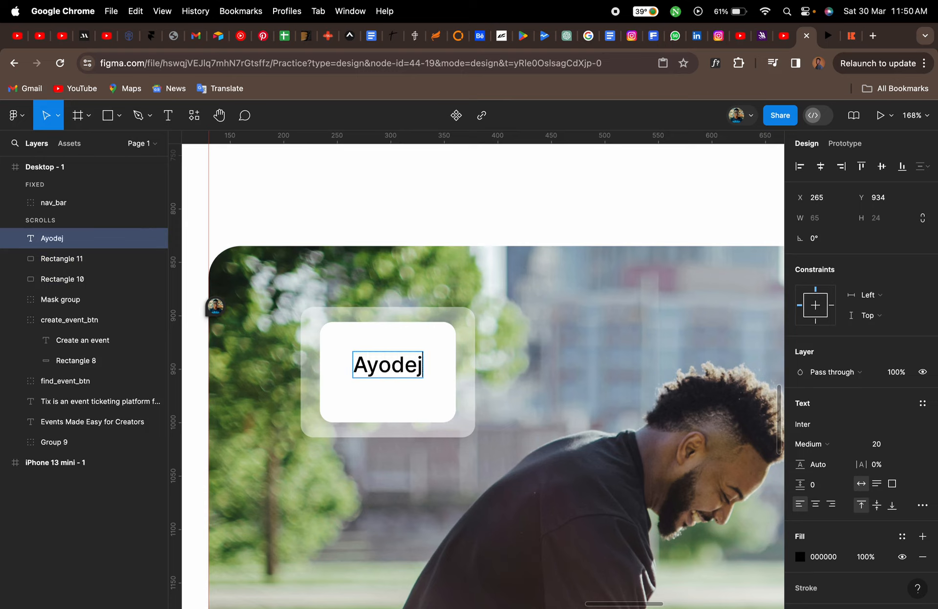
Check the reference card on the live site and add the surname as a second line of the name text
left_click(850, 35)
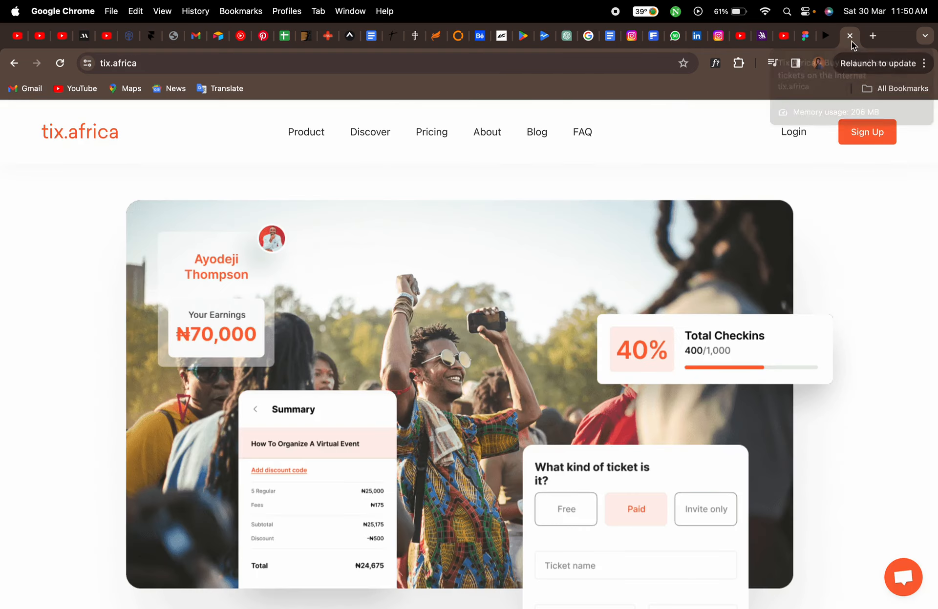
left_click(810, 38)
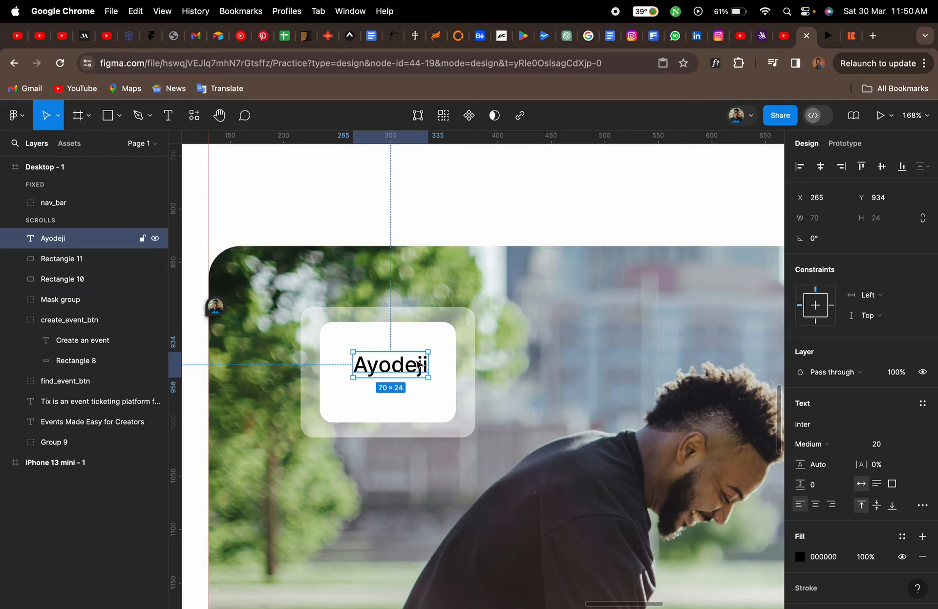
key("Return")
key("Right")
key("Return")
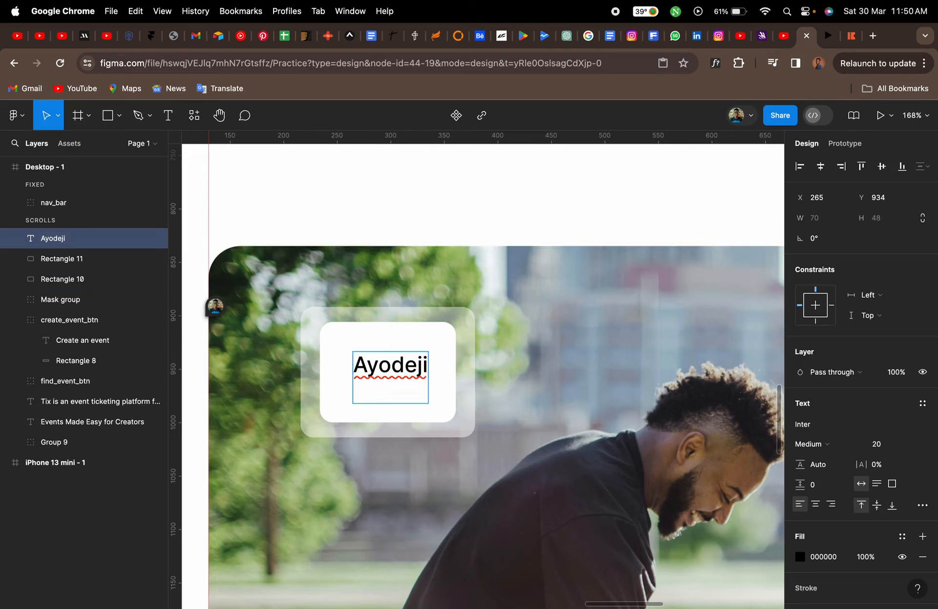
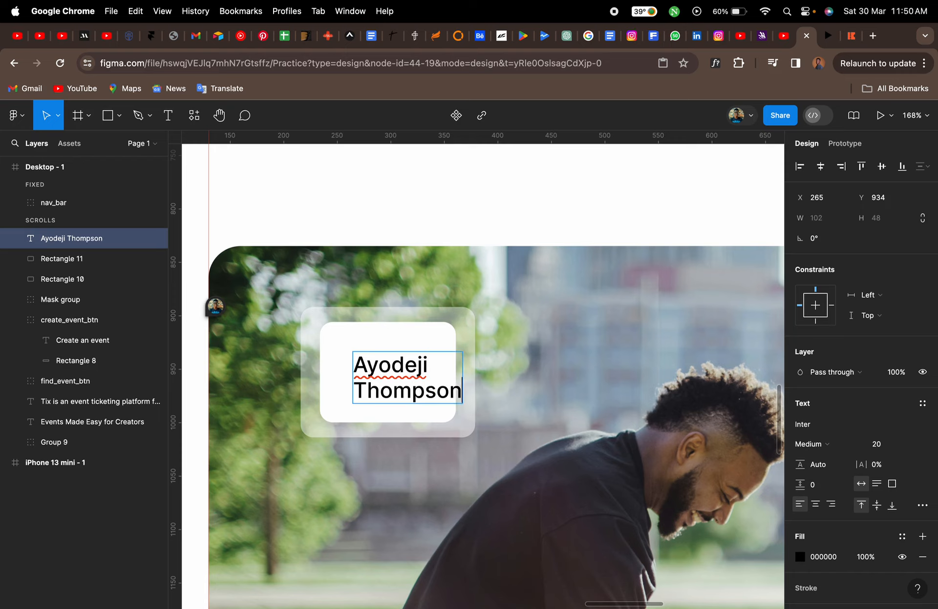
Centre-align the name text and move it within the inner card
key("super+a")
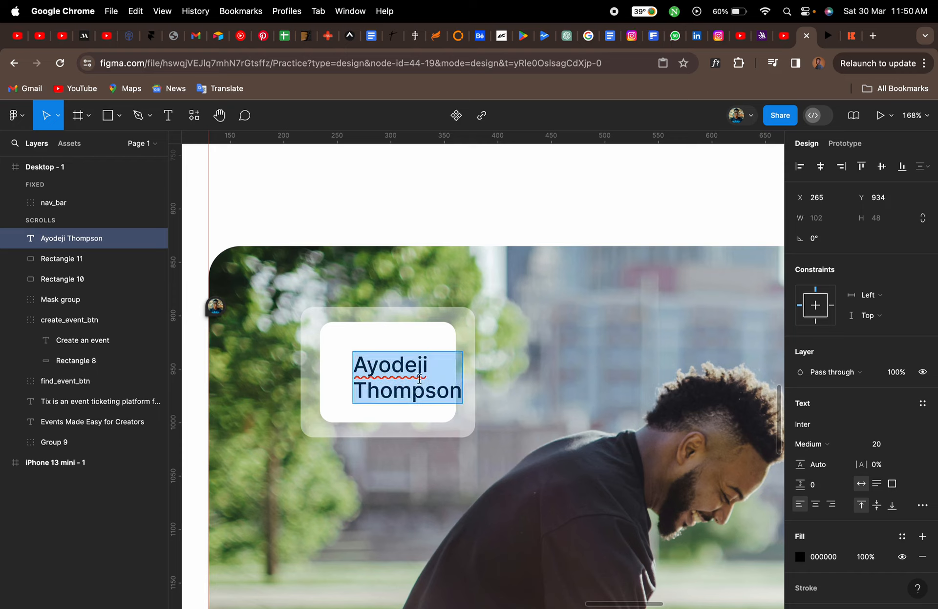
left_click(816, 505)
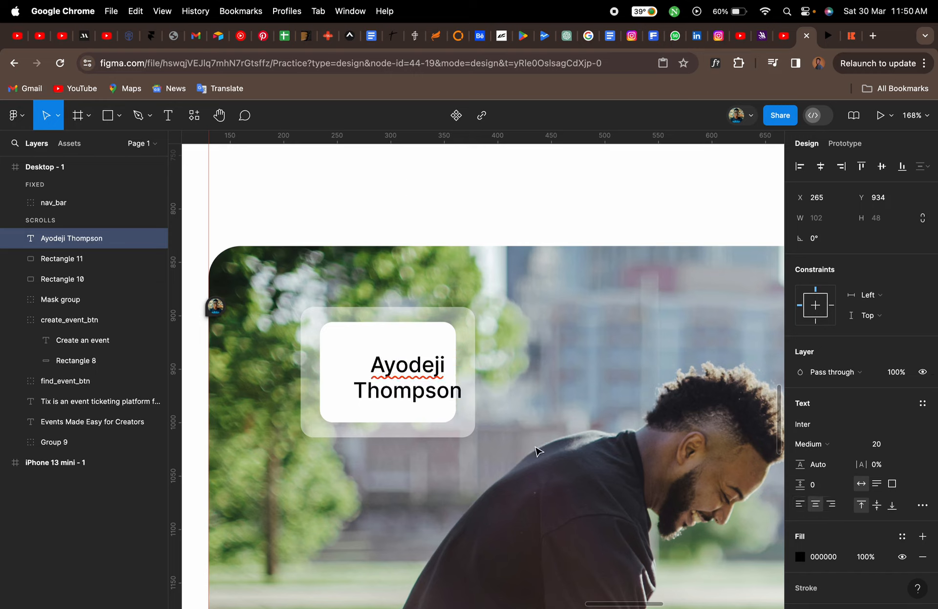
key("Escape")
left_click_drag(409, 370, 393, 366)
Set the name text's font size to 15 and recentre it in the card
left_click(880, 445)
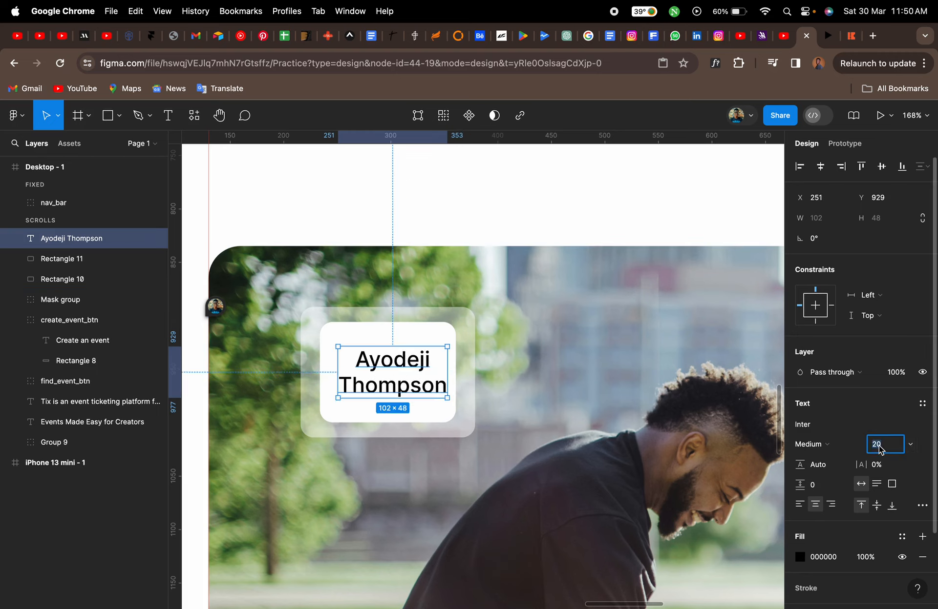
key("Return")
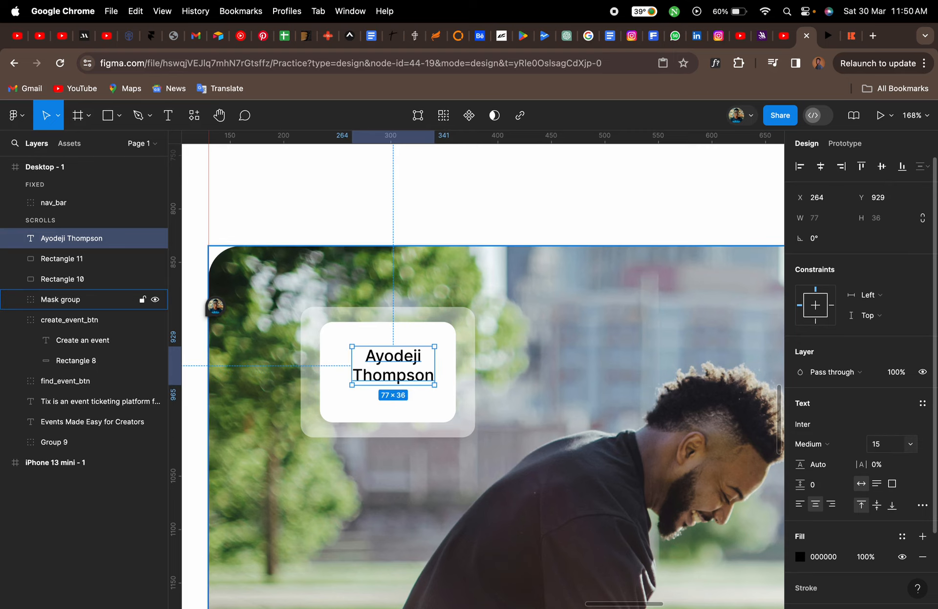
left_click(394, 357)
left_click_drag(396, 360, 394, 367)
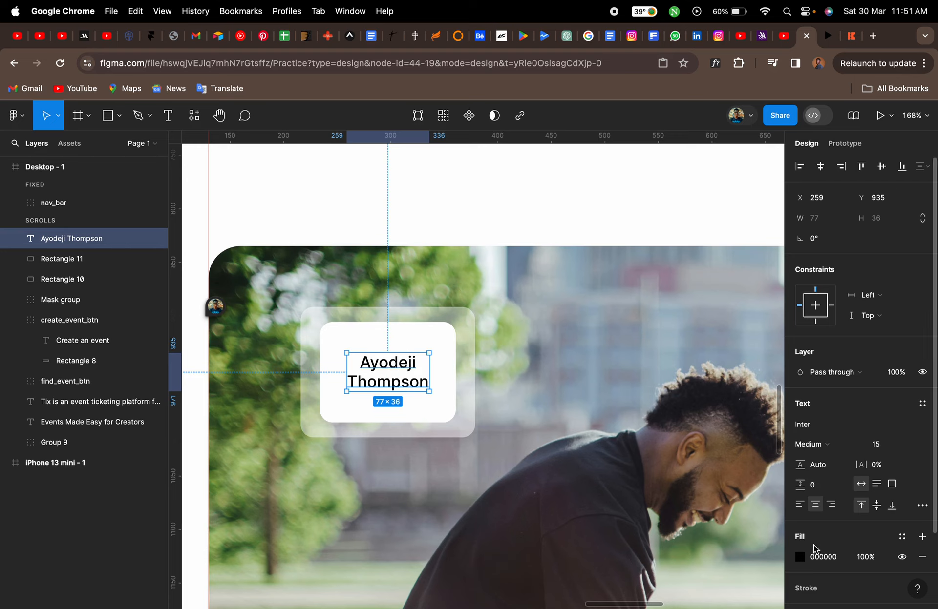
Set the name text's colour to the orange FF6B00 document colour
left_click(800, 557)
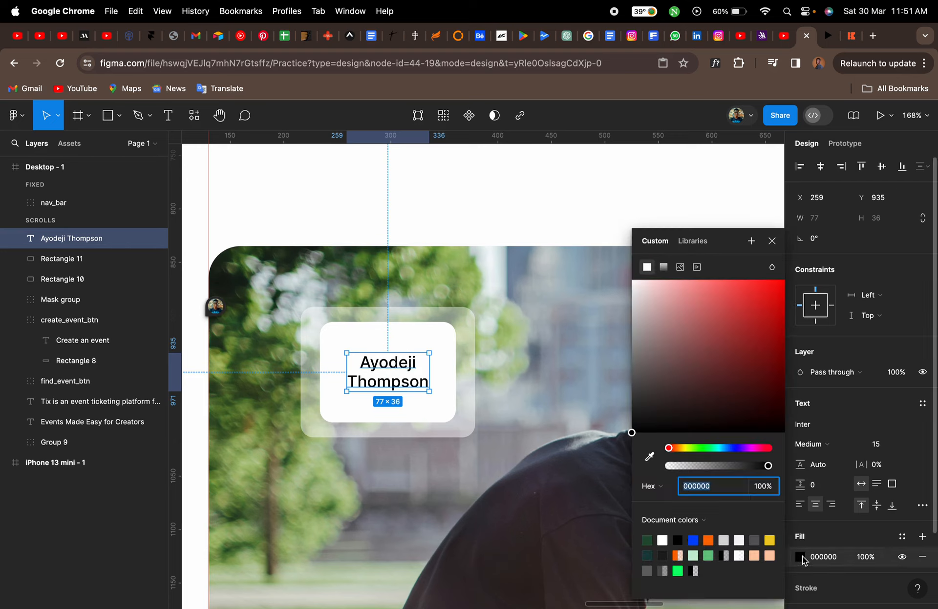
left_click(713, 539)
left_click(772, 242)
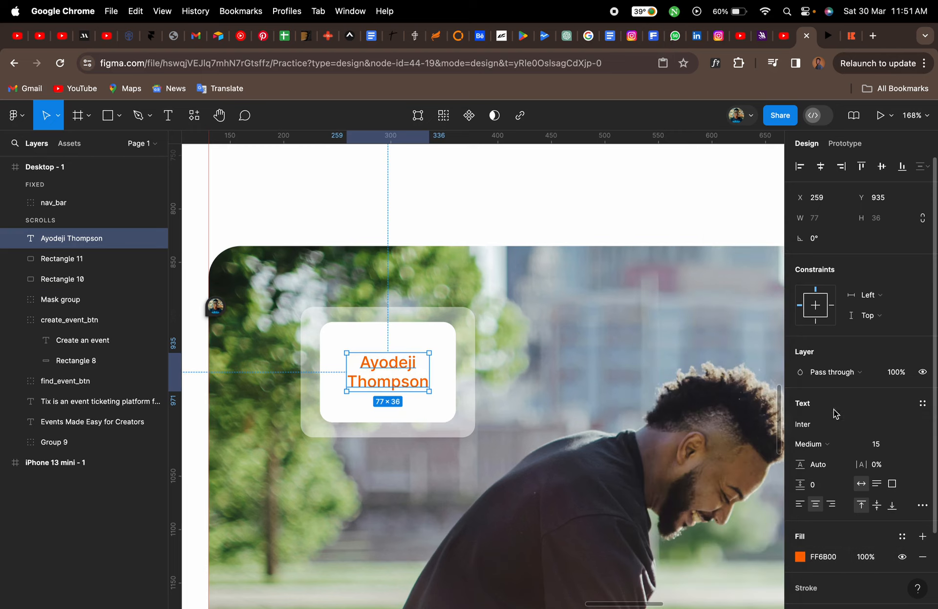
Set the name text's font weight to Semi Bold and compare it with the reference card on the live site
left_click(836, 446)
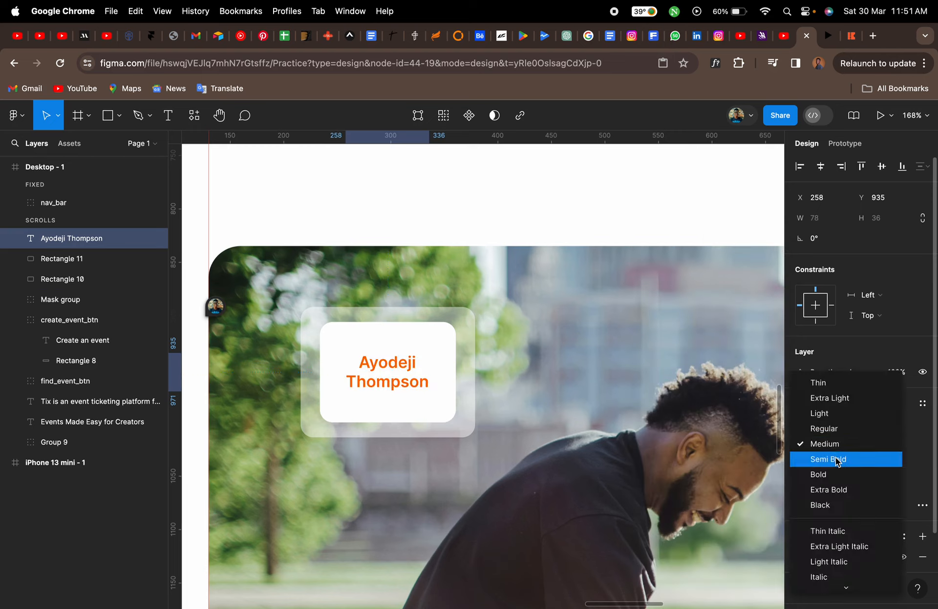
left_click(836, 459)
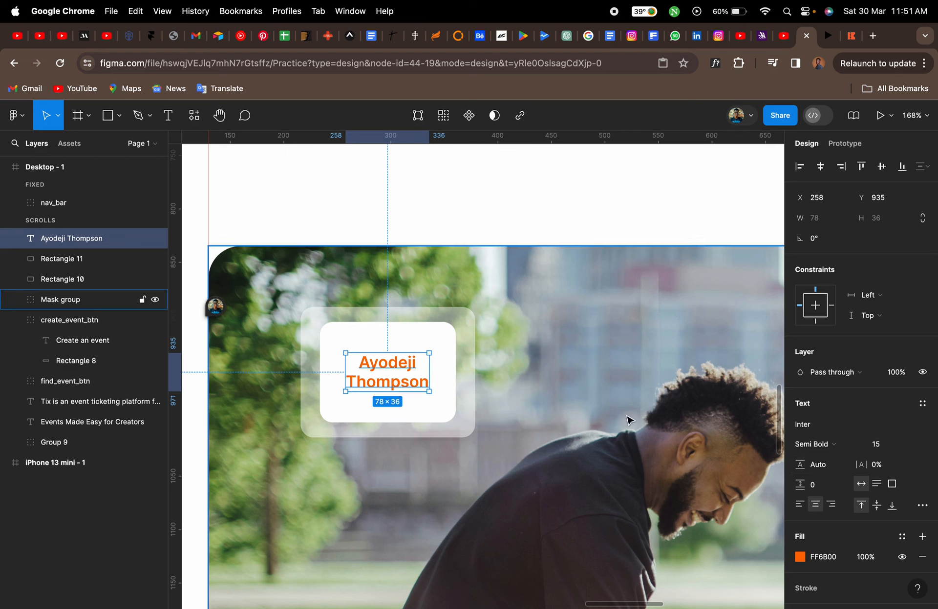
left_click(853, 40)
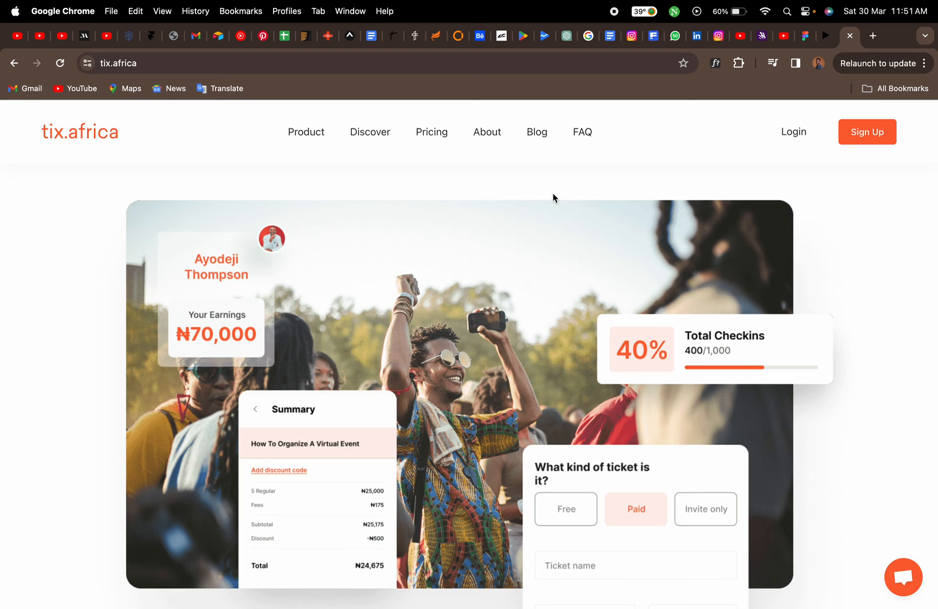
left_click(803, 38)
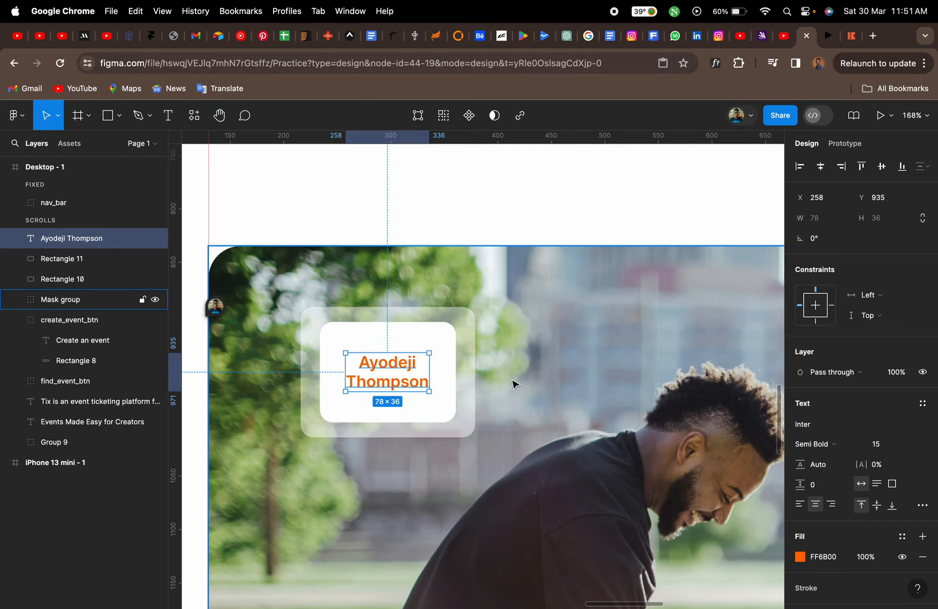
Draw a circle about 43 × 43 at the inner card's top-right corner, checking the reference avatar position
key("o")
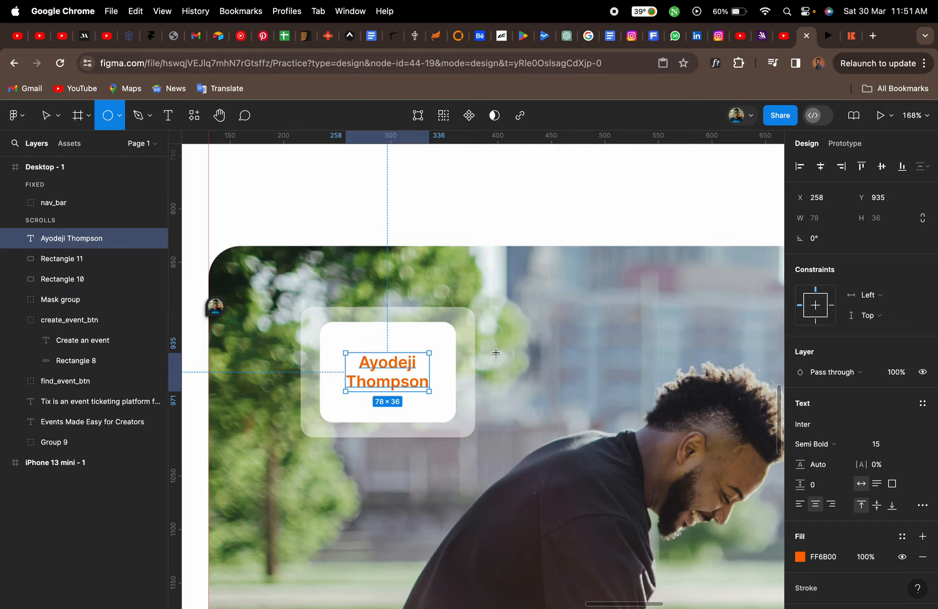
mouse_move(495, 352)
left_mouse_down()
mouse_move(449, 306)
mouse_move(478, 319)
left_mouse_up()
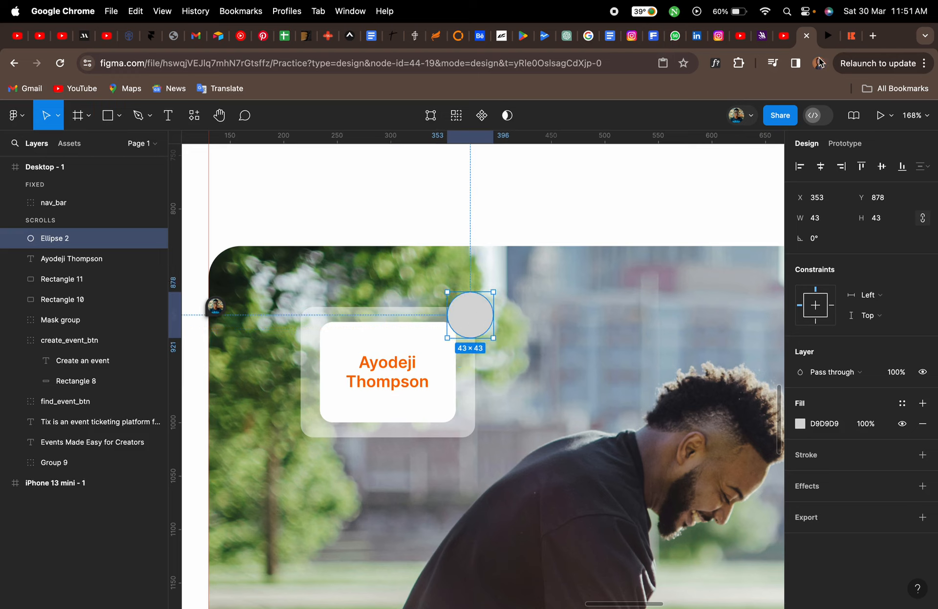
left_click(850, 37)
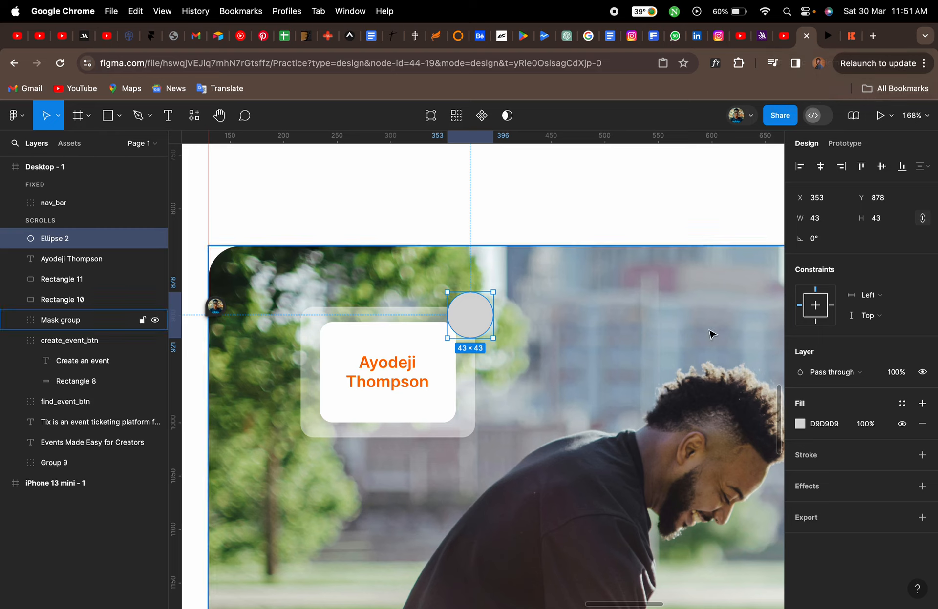
left_click(806, 36)
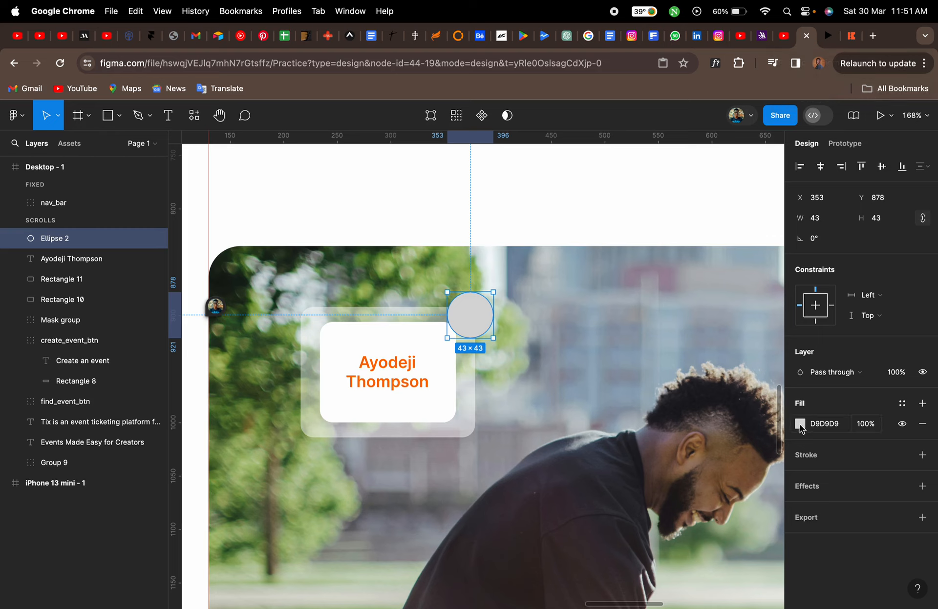
Add a white inside stroke of weight 3 to the circle
left_click(808, 457)
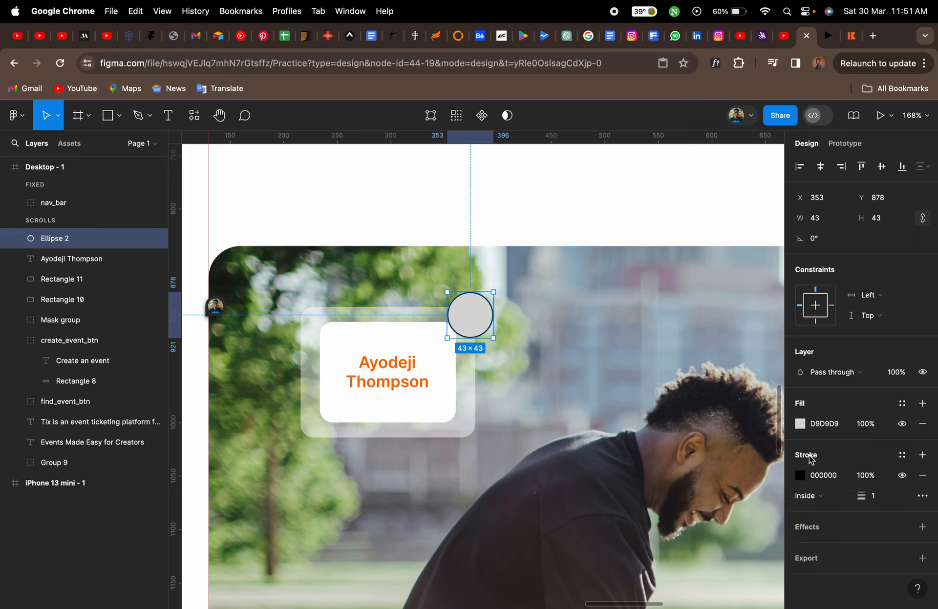
left_click(879, 500)
key("Return")
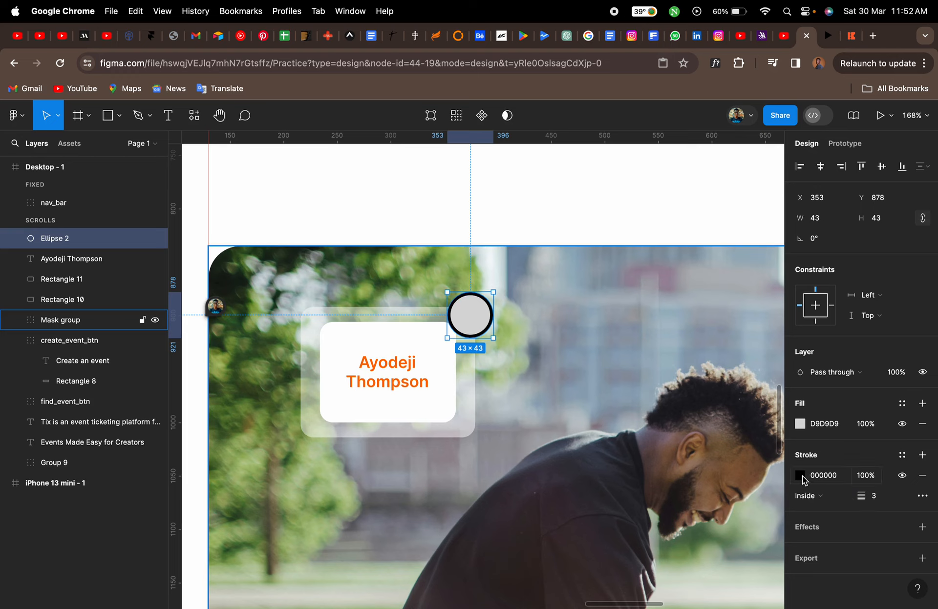
left_click(800, 475)
left_click(662, 541)
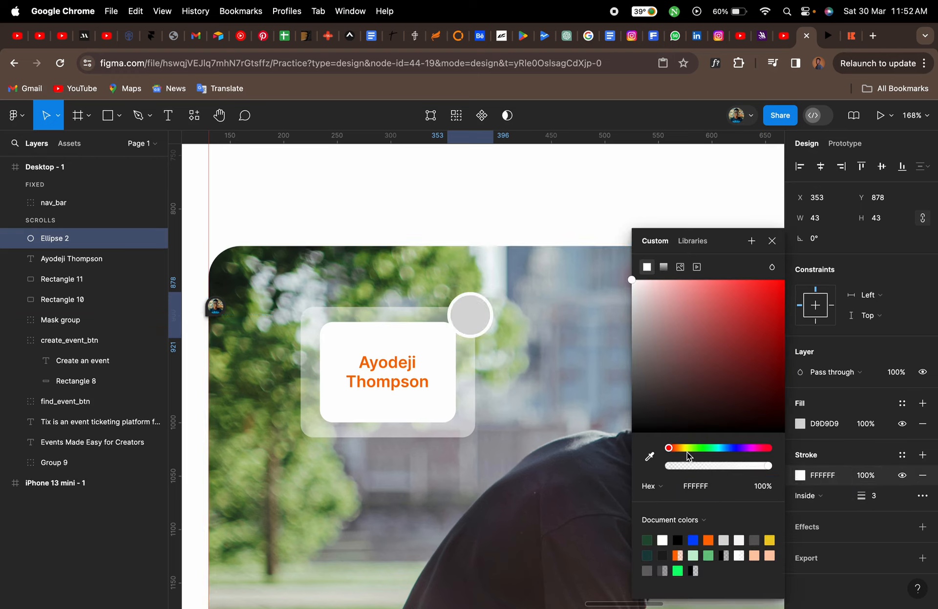
left_click(771, 242)
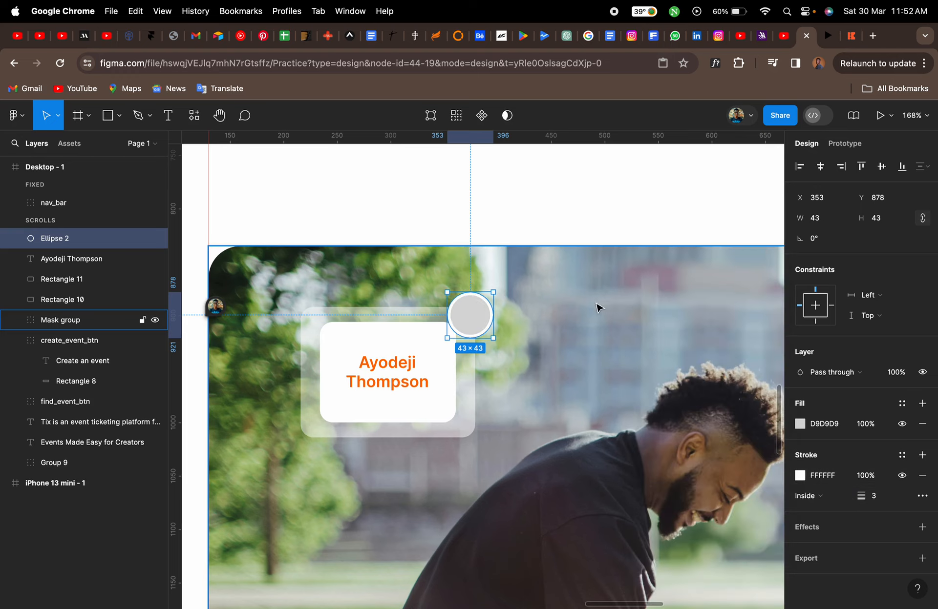
In Finder, locate and copy the laughing man portrait photo from the Downloads folder
key("ctrl+Left")
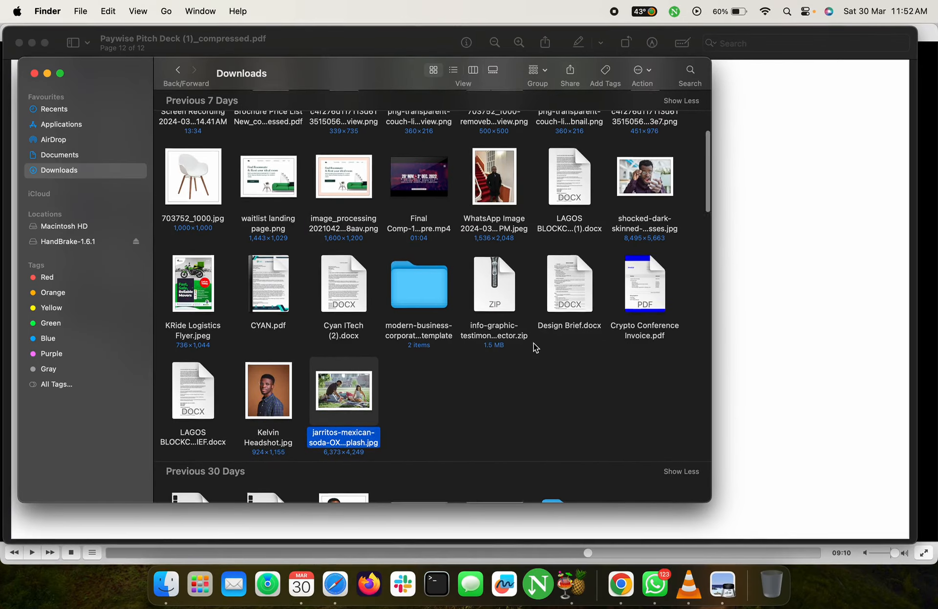
scroll(536, 347, "up", 8)
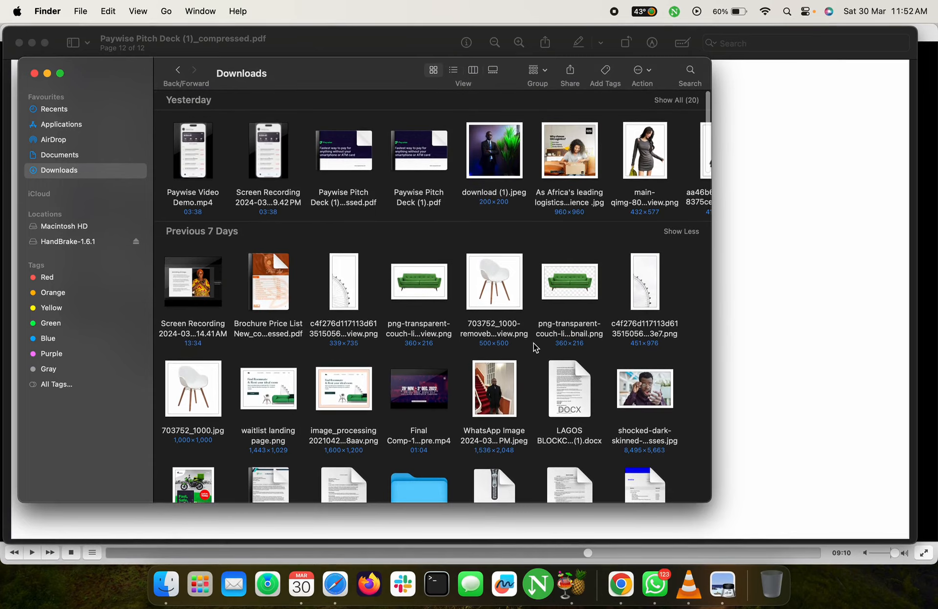
scroll(536, 347, "down", 15)
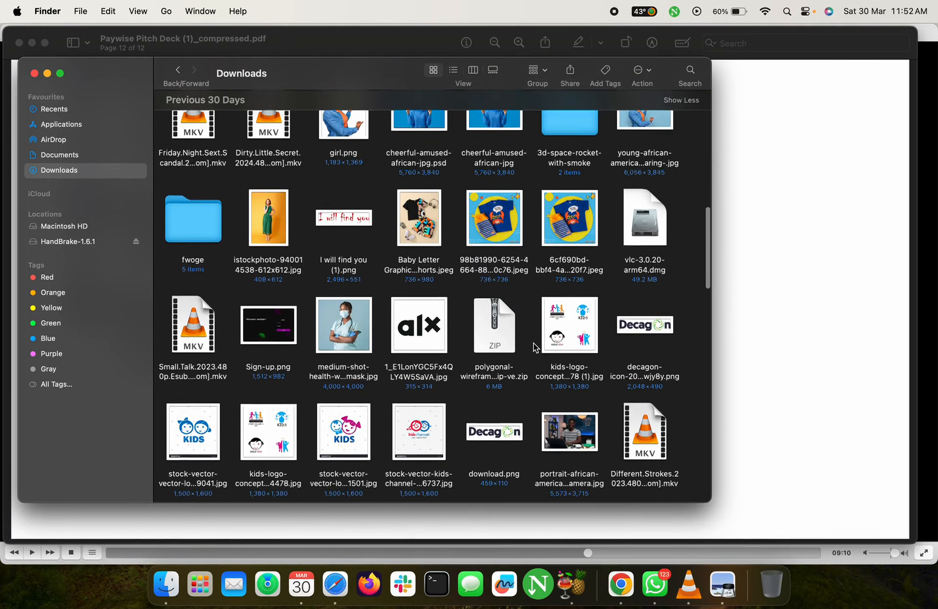
scroll(536, 347, "down", 5)
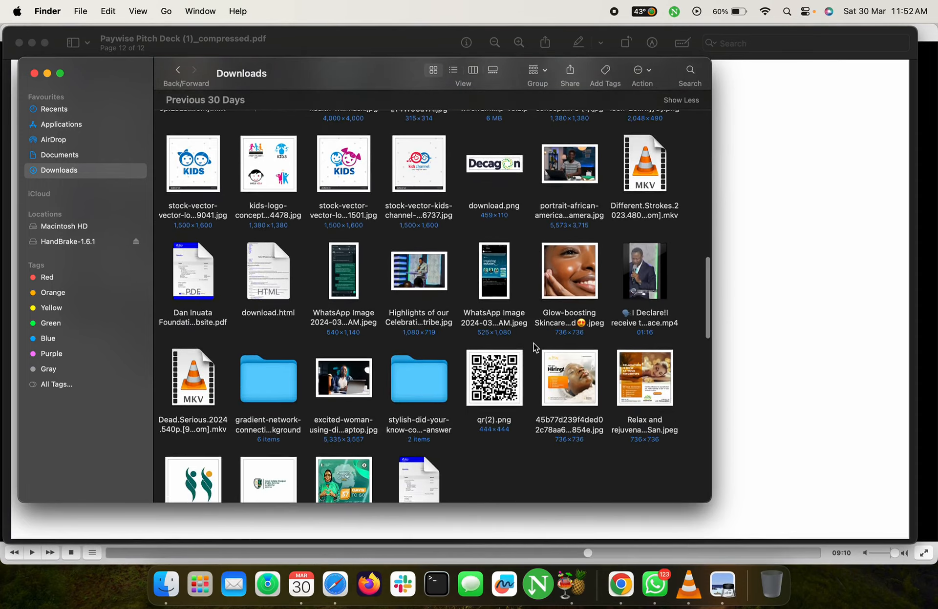
scroll(535, 348, "down", 3)
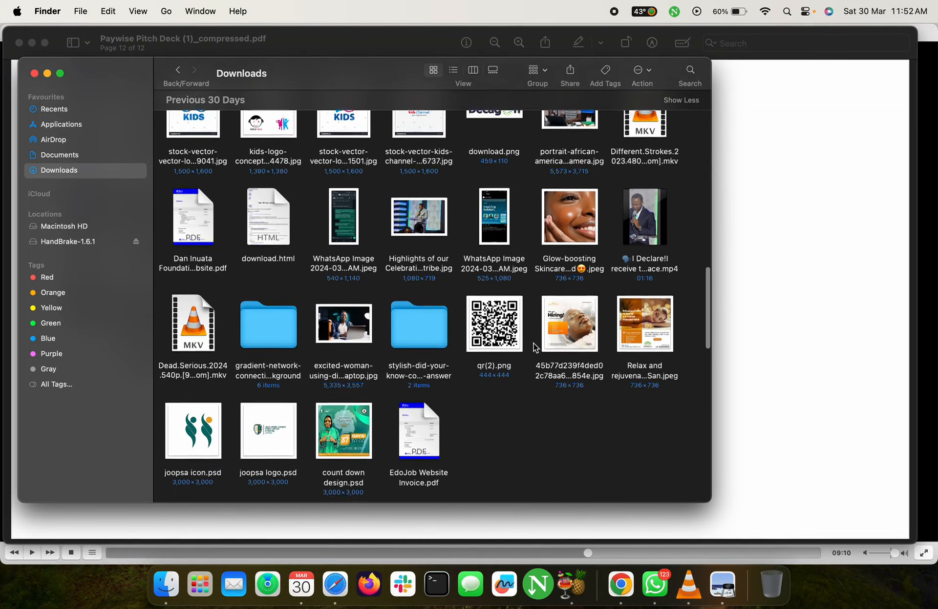
scroll(536, 348, "down", 4)
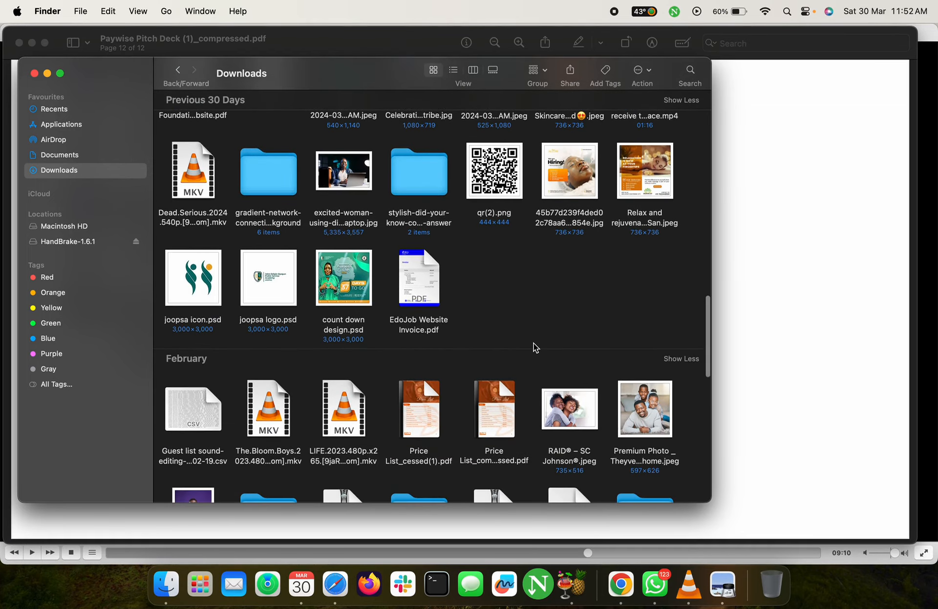
scroll(535, 348, "down", 5)
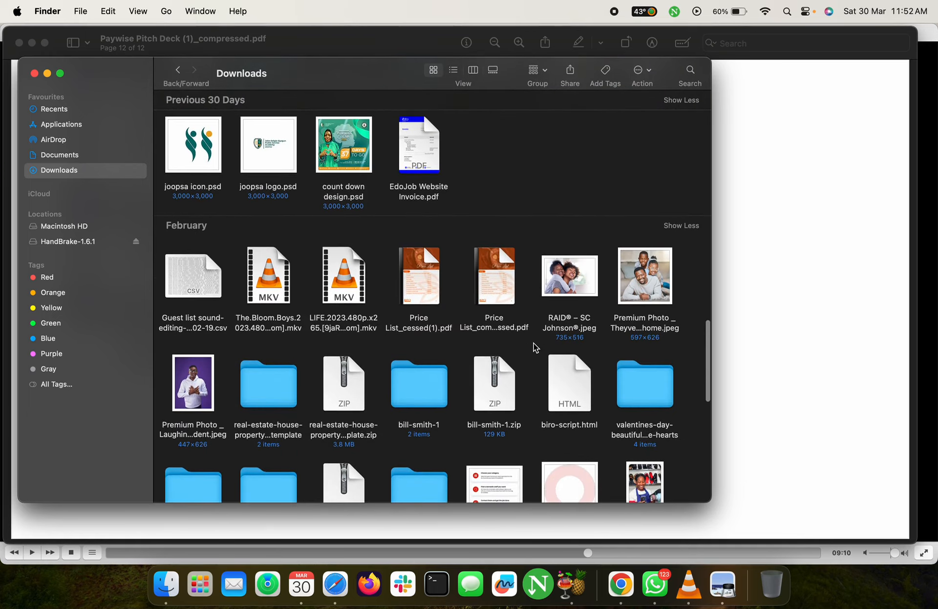
left_click(194, 397)
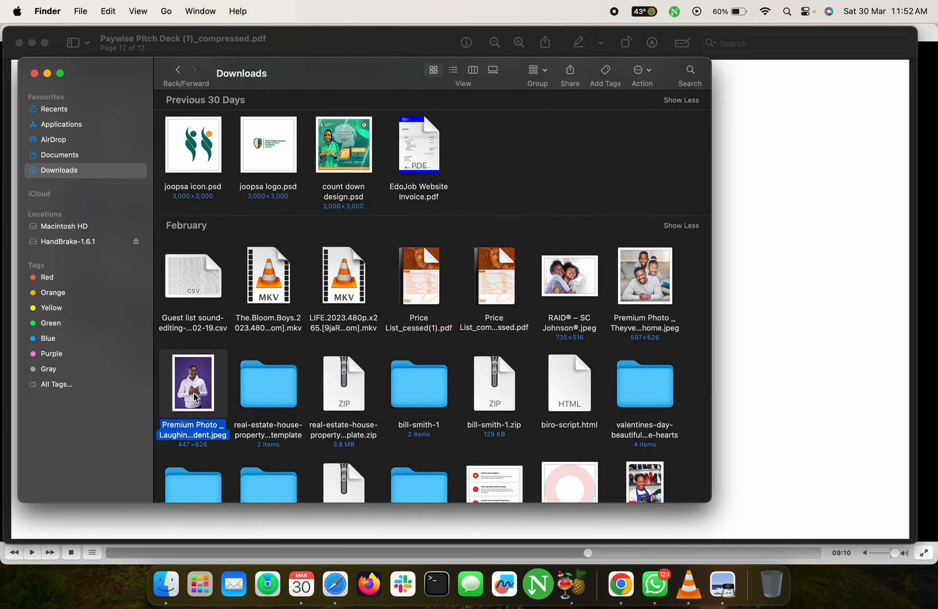
key("ctrl+Right")
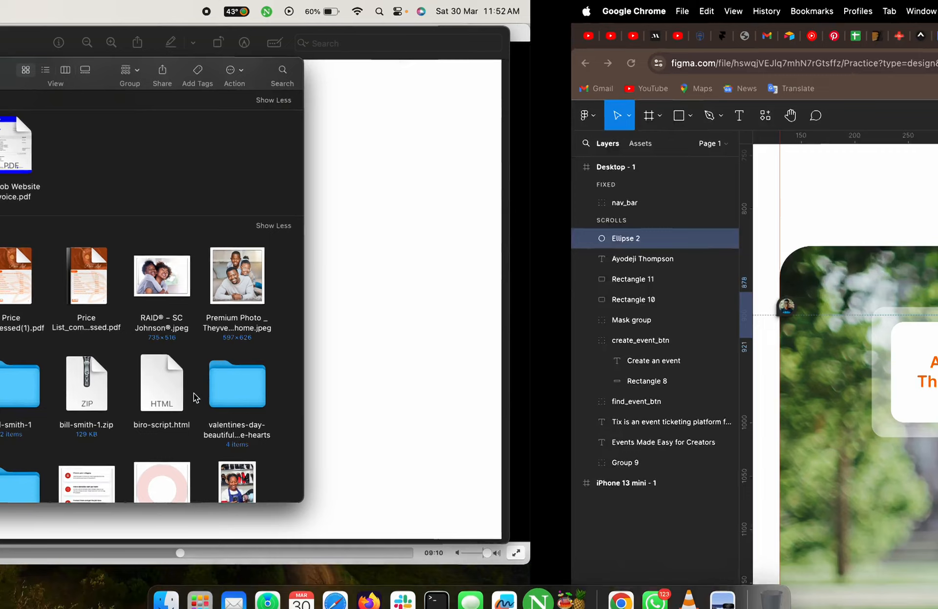
Paste the portrait photo into the design and scale it down to about 223 × 312
left_click(521, 366)
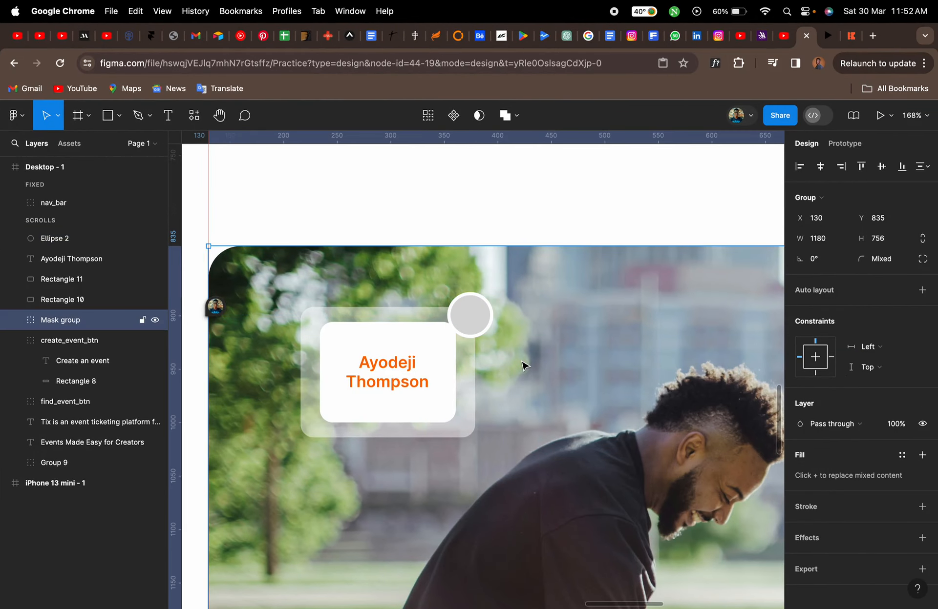
key("super+v")
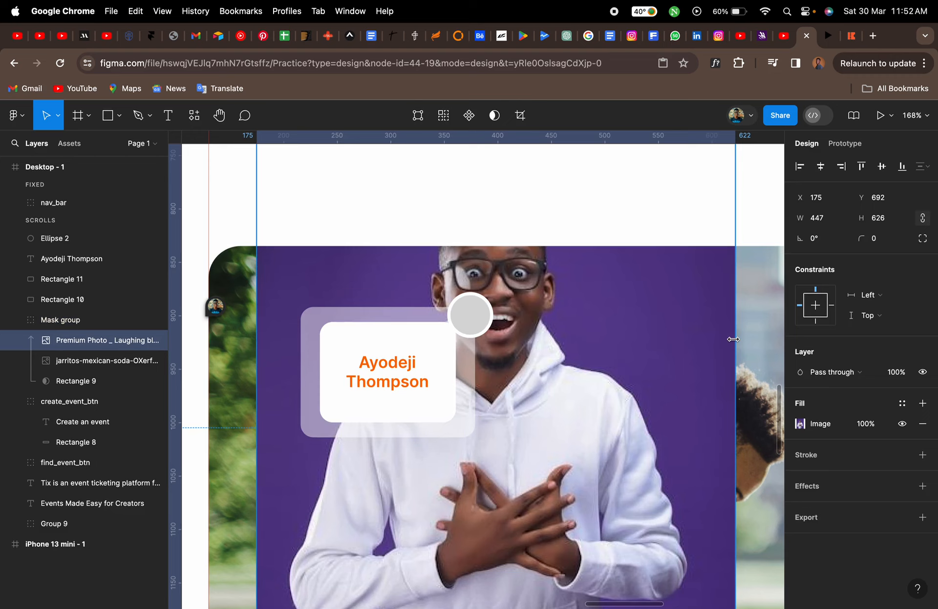
left_click_drag(733, 339, 616, 342)
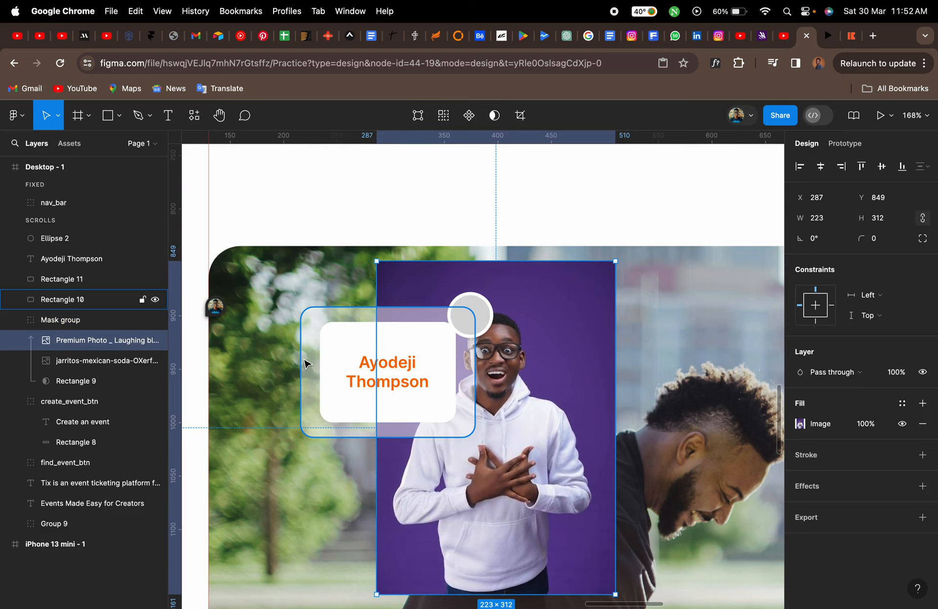
left_click(647, 324)
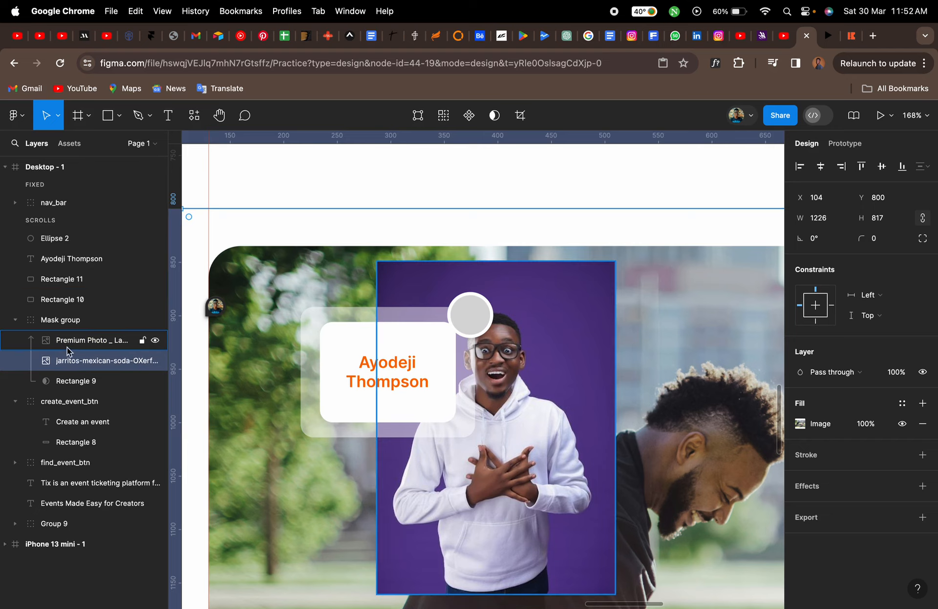
left_click_drag(587, 397, 591, 323)
key("super+z")
left_click(589, 321)
left_click_drag(590, 321, 688, 269)
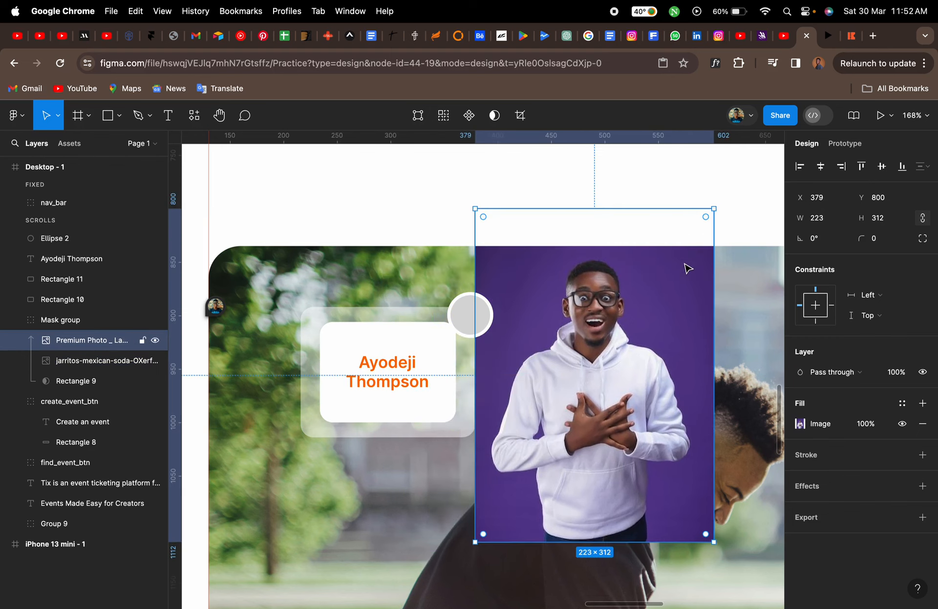
key("super+z")
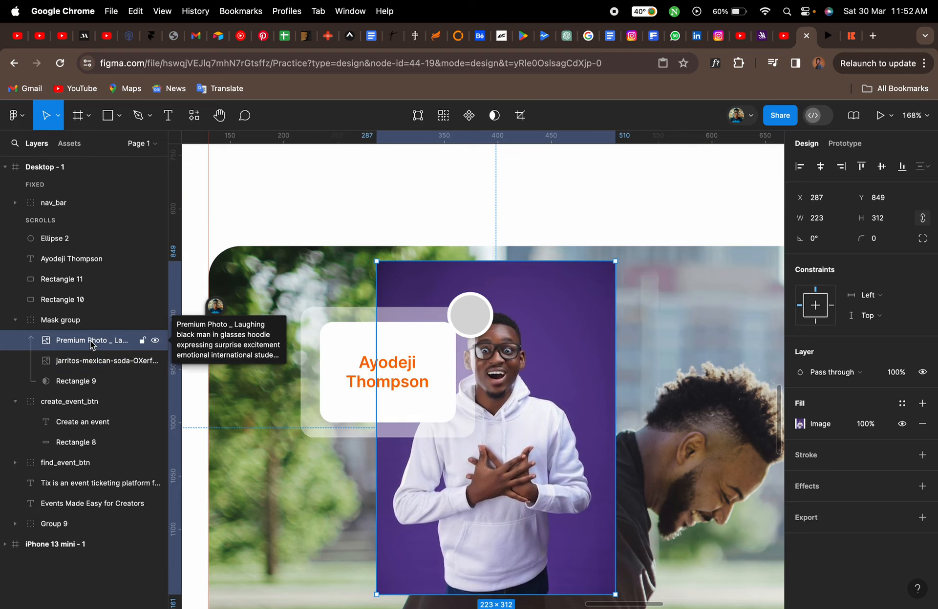
Move the portrait photo layer out of the mask group to the top of the layer list
left_click_drag(86, 343, 72, 242)
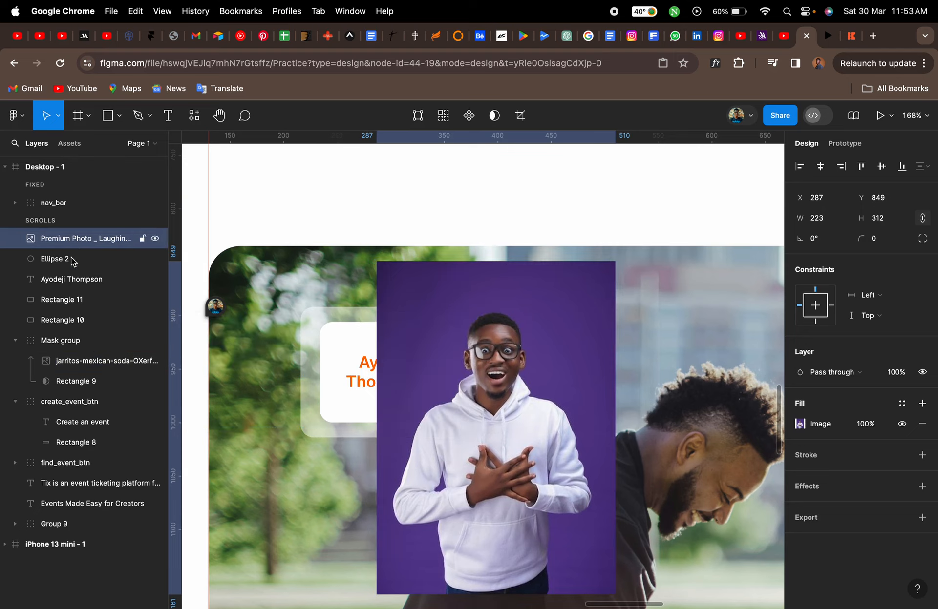
left_click(49, 344)
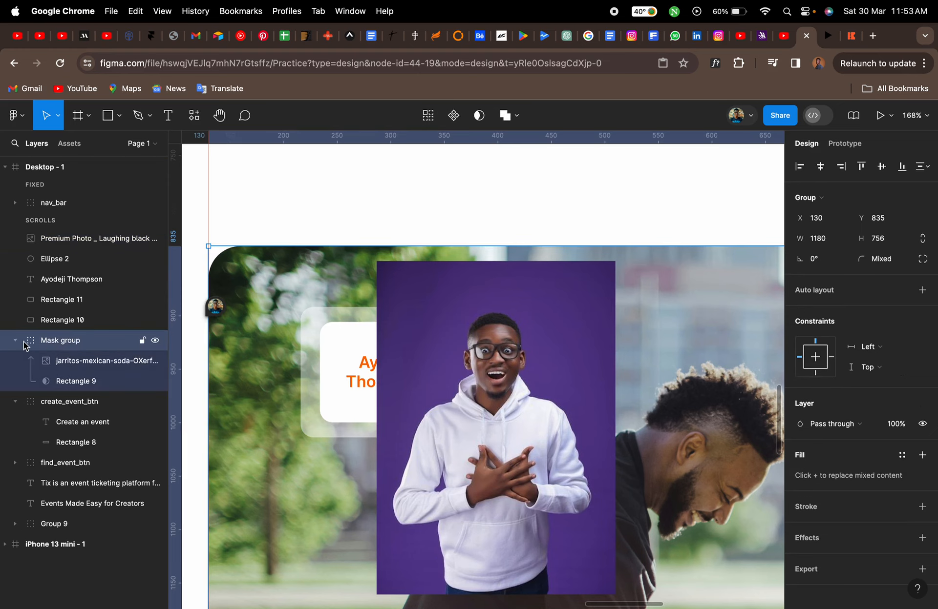
left_click(15, 340)
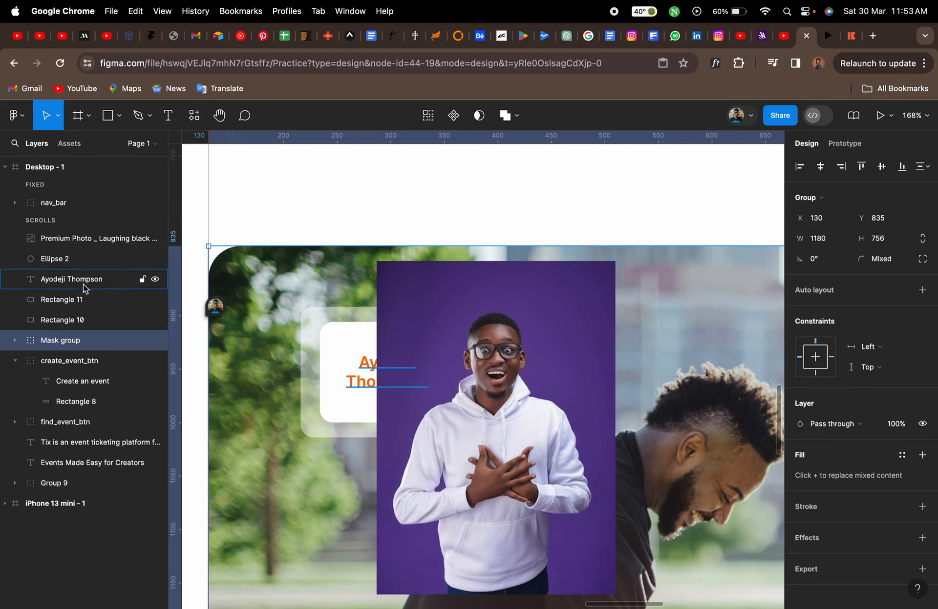
Resize the portrait photo to about 129 × 180 and position it over the circle
left_click(387, 276)
left_click_drag(374, 262, 426, 332)
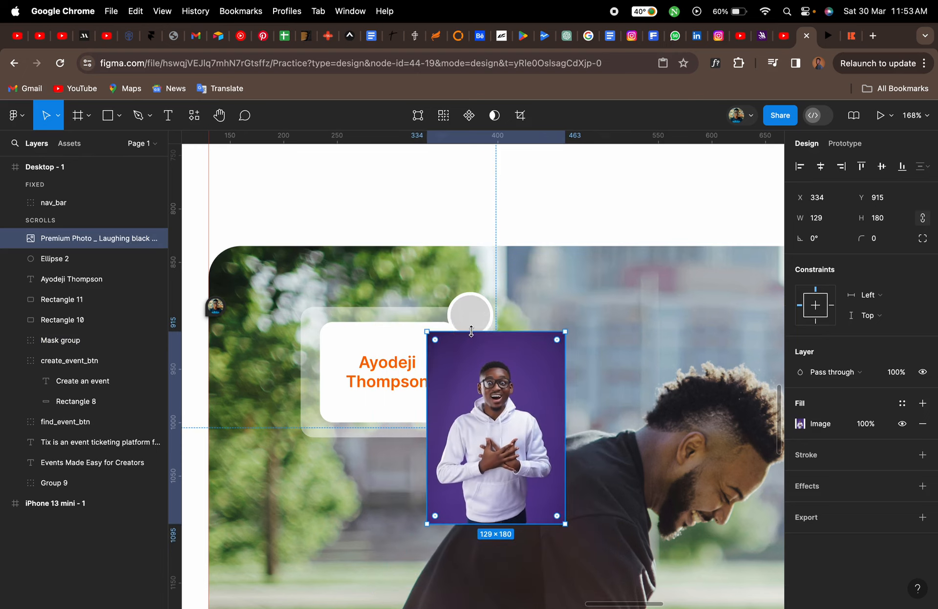
left_click_drag(508, 398, 500, 354)
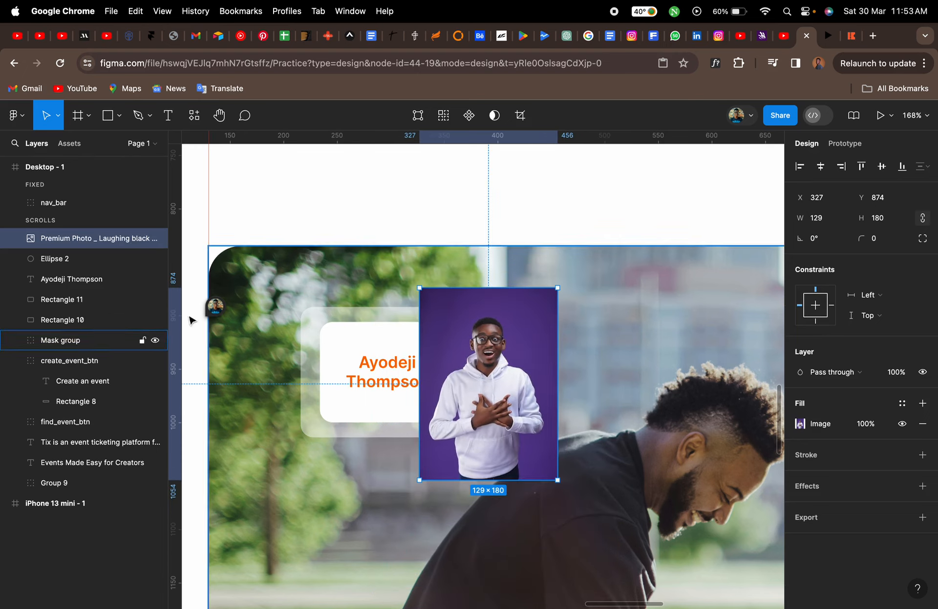
Select the photo together with the circle and use the circle as a mask for the photo
left_click(37, 262, "shift")
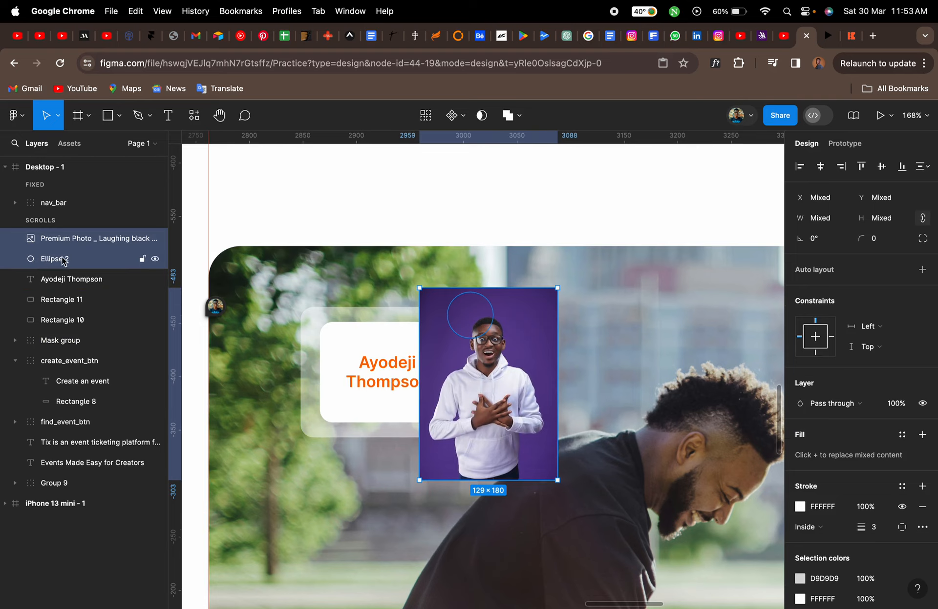
left_click(481, 117)
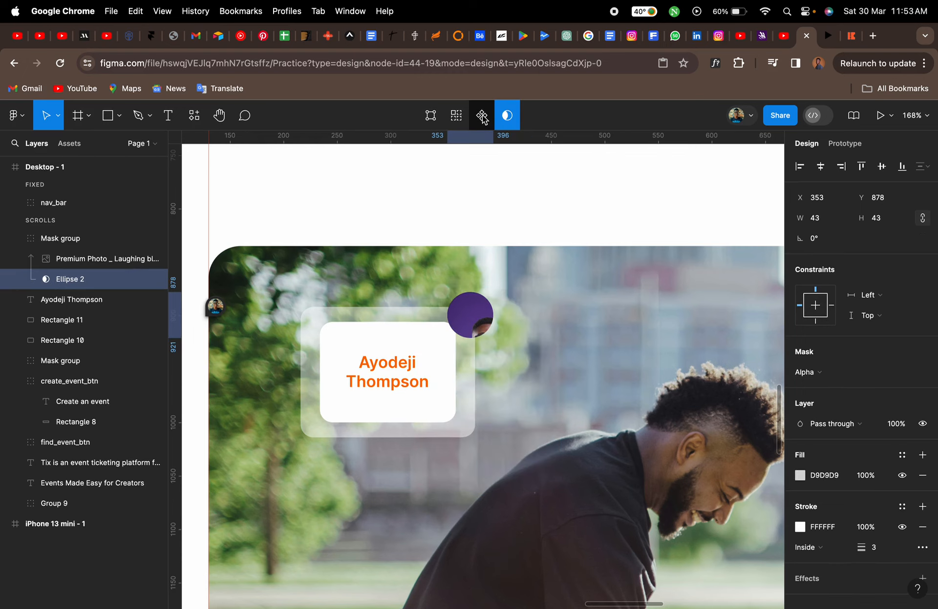
left_click(480, 322)
scroll(480, 322, "up", 8)
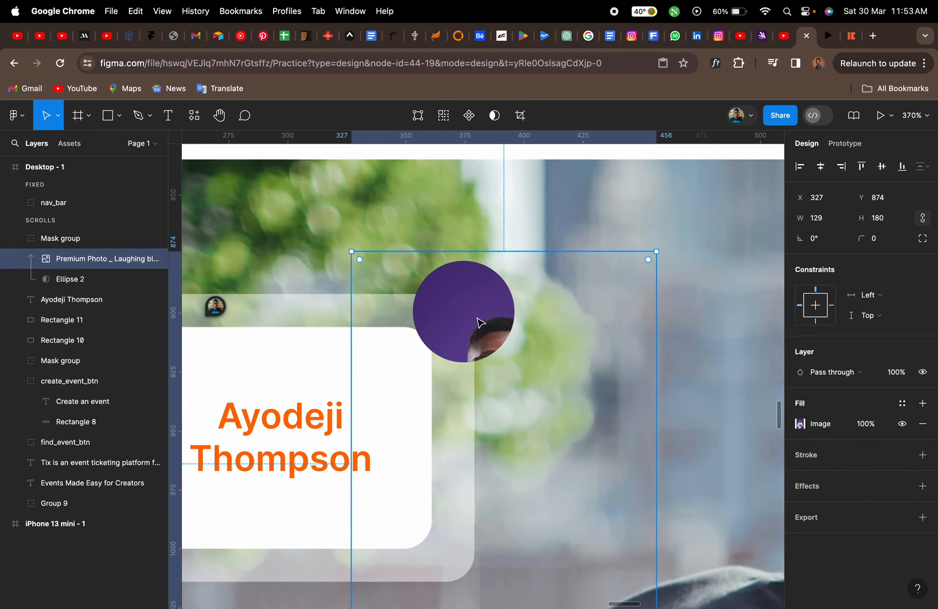
Resize the portrait inside the circle mask to about 93 × 130 and reposition it so the face fills the circle
left_click_drag(480, 322, 467, 297)
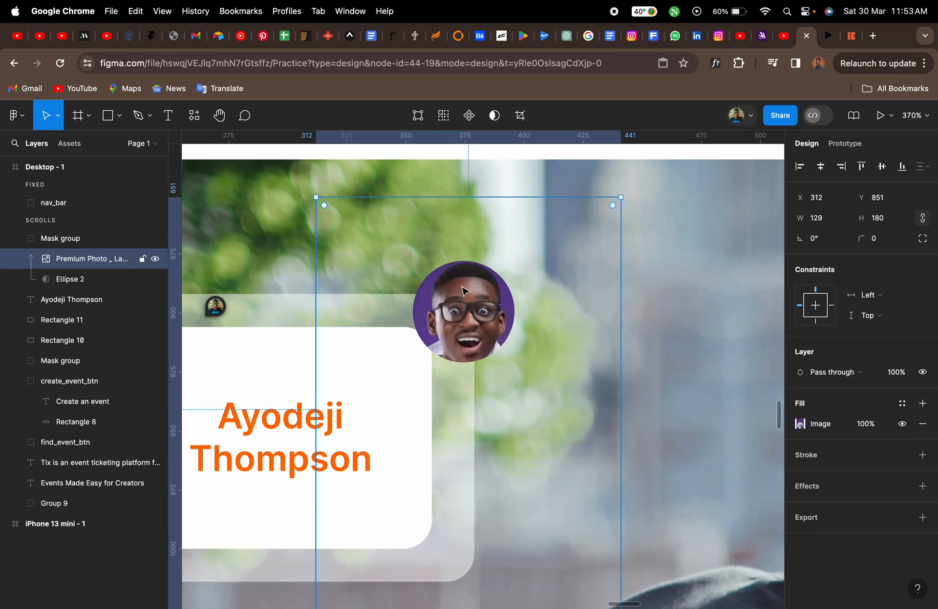
left_click_drag(619, 345, 578, 344)
left_click_drag(485, 337, 480, 294)
key("Escape")
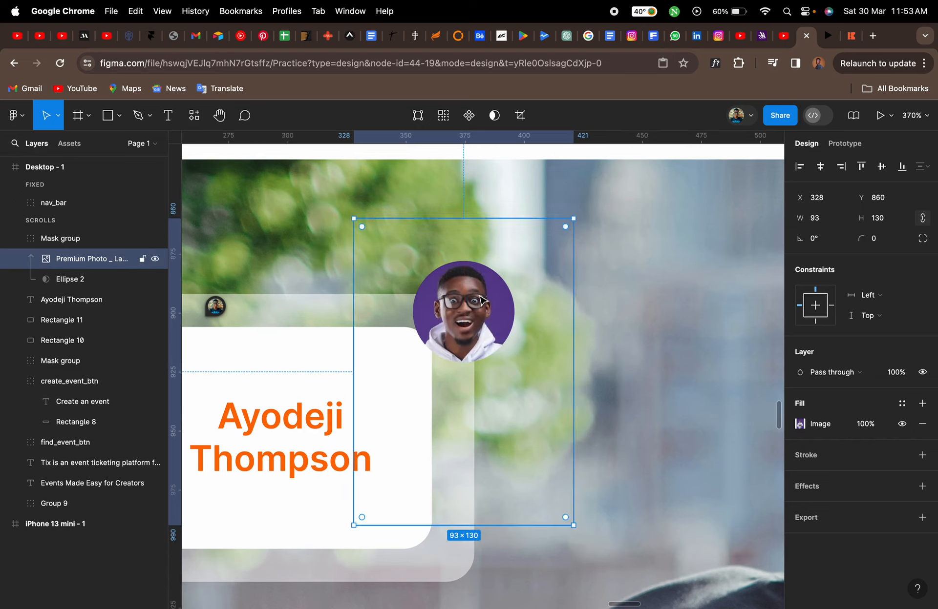
Inspect the avatar mask group and its circle layer, then collapse the group in the layer list
left_click(85, 281)
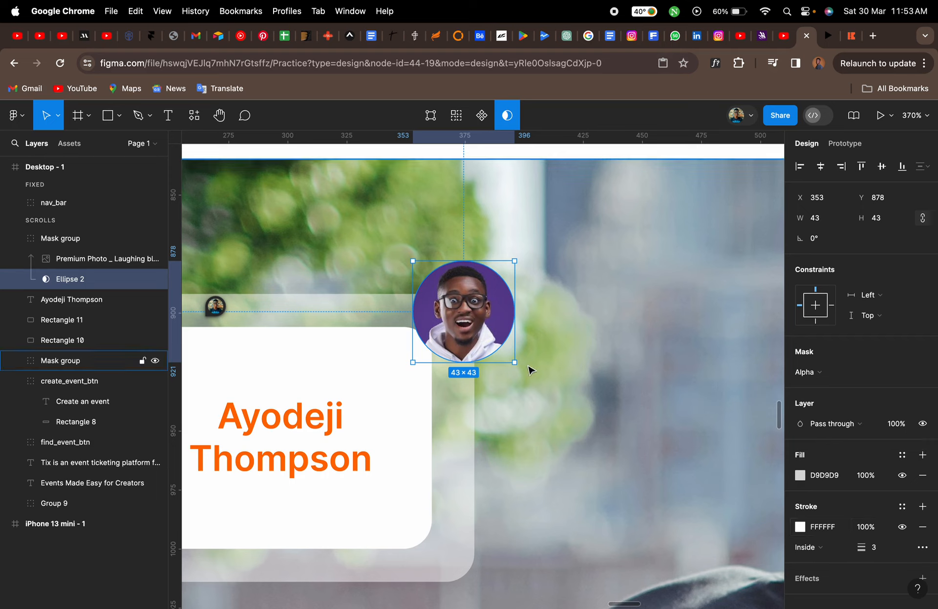
left_click(84, 241)
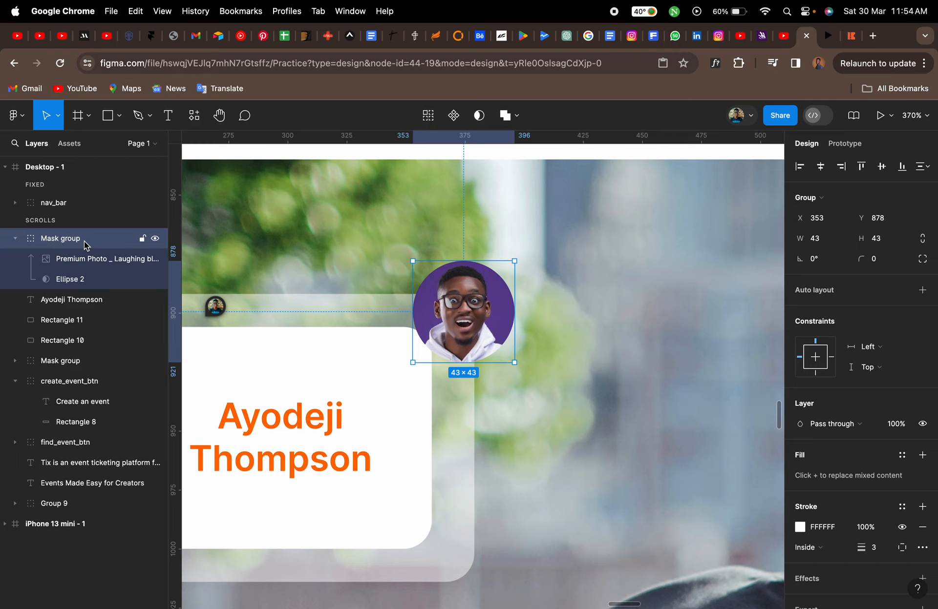
left_click(80, 282)
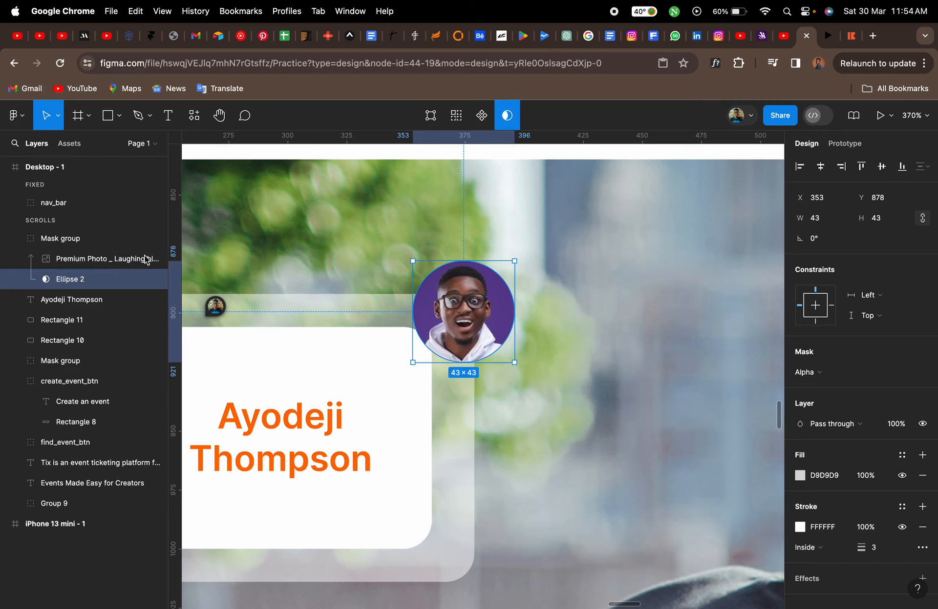
left_click(47, 242)
left_click(17, 240)
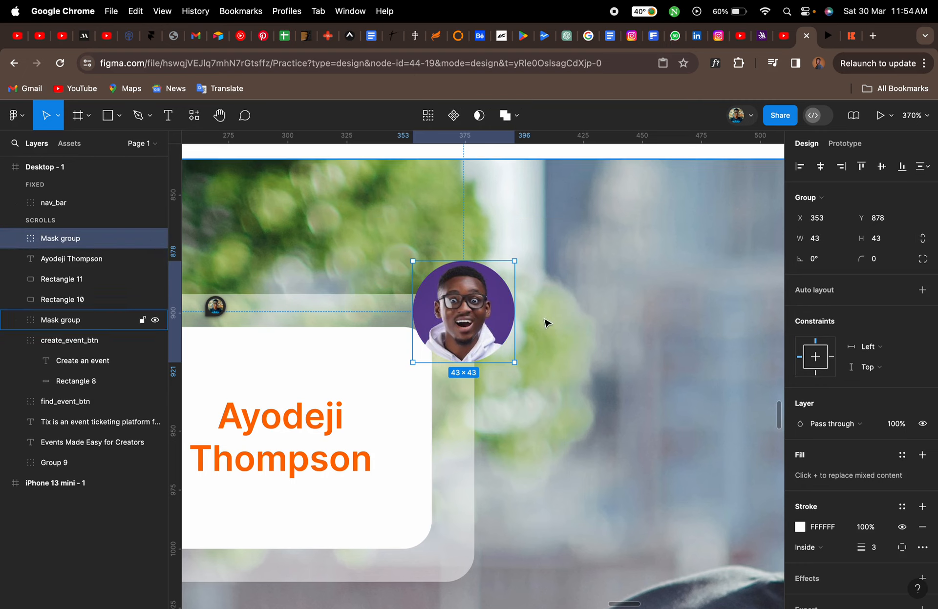
Draw a new circle beside the avatar and set its width and height to 43
key("o")
left_click_drag(608, 339, 548, 315)
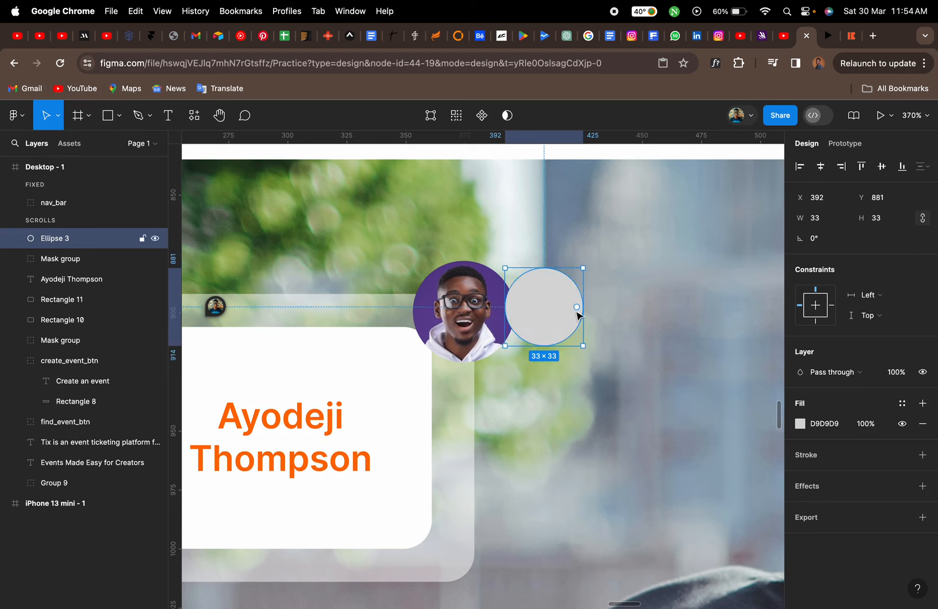
left_click(820, 226)
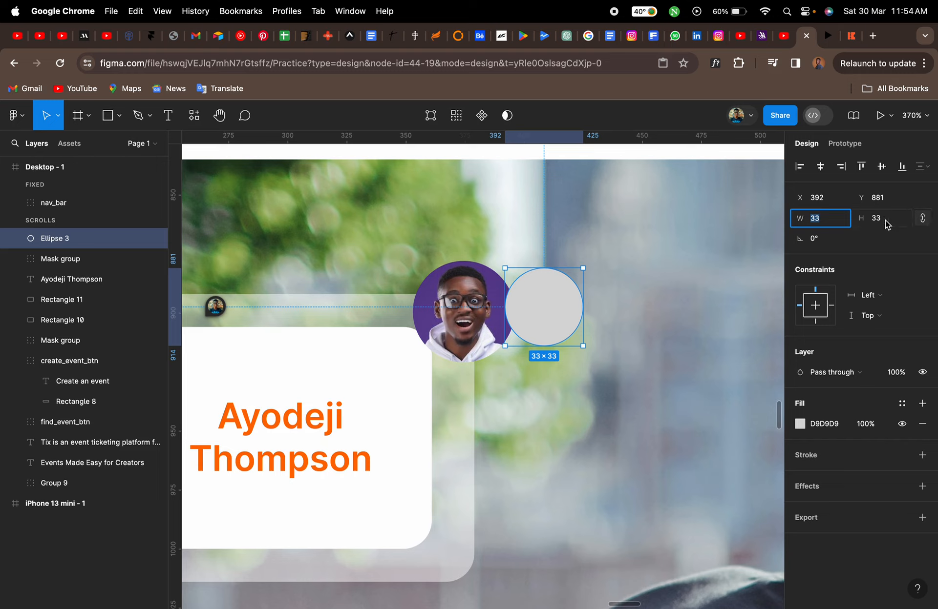
type("43")
key("Return")
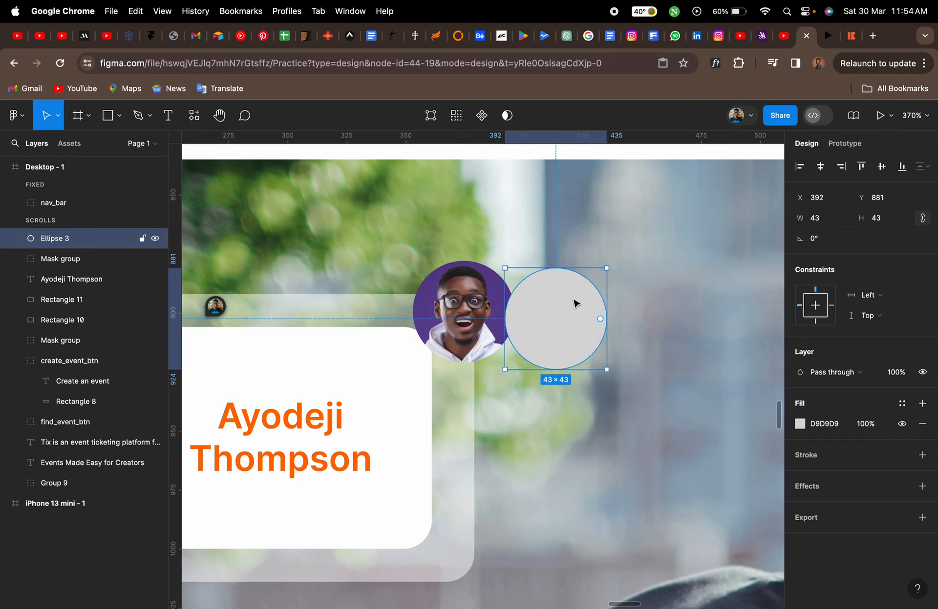
Move the new circle below the avatar mask group in the layer order and centre it on the avatar
left_click_drag(64, 242, 55, 269)
left_click(562, 321)
left_click_drag(562, 321, 475, 315)
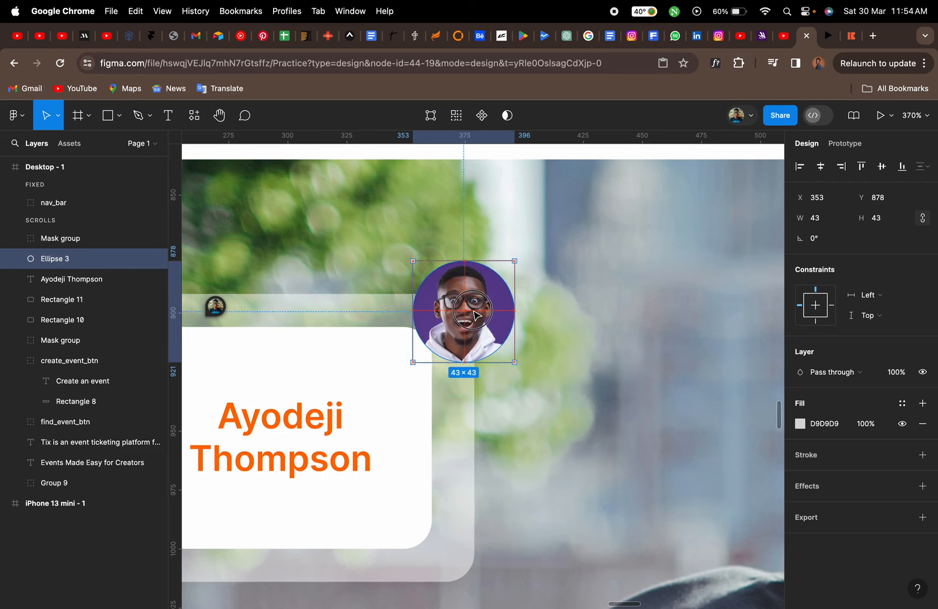
left_click_drag(475, 315, 475, 315)
left_click(805, 456)
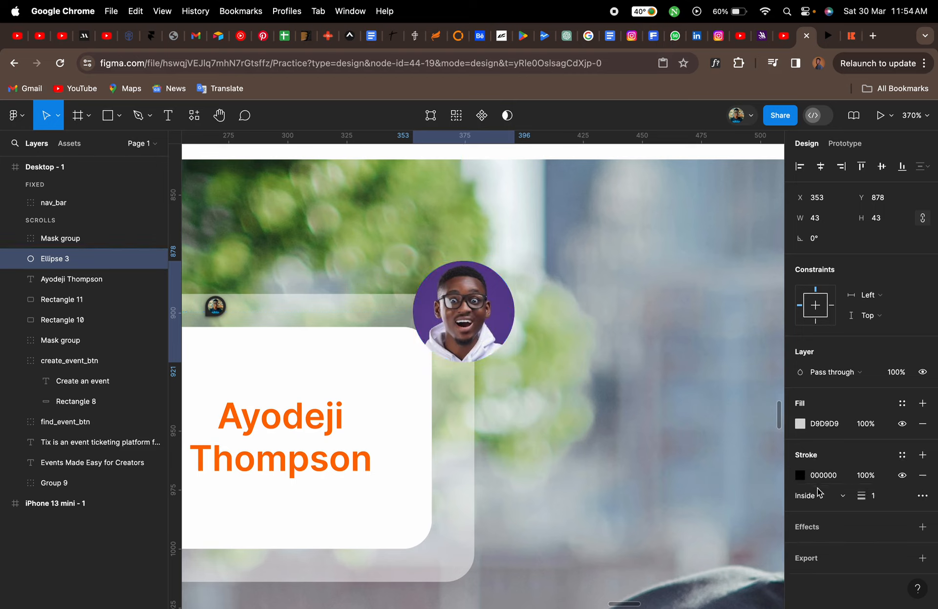
left_click(800, 476)
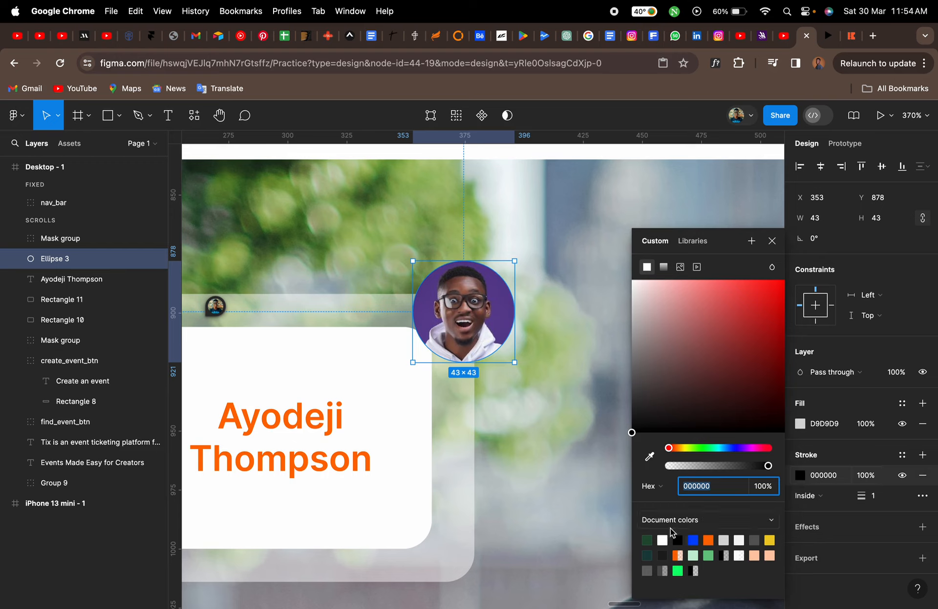
left_click(662, 540)
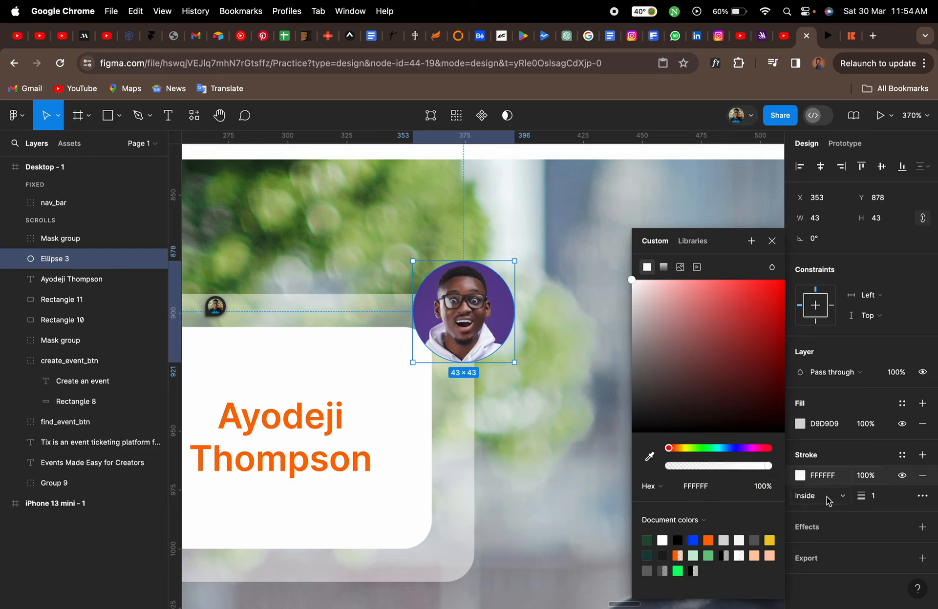
left_click(829, 499)
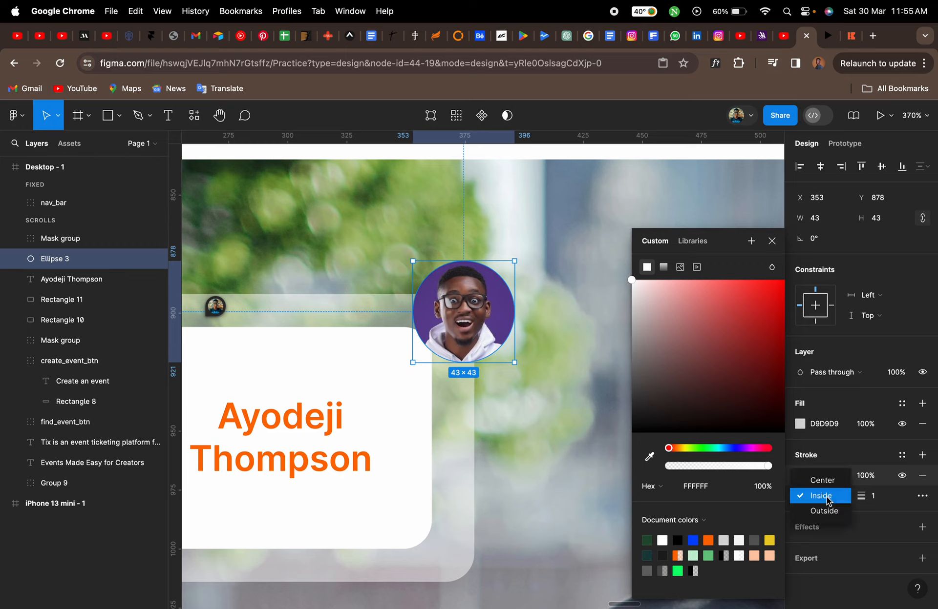
left_click(850, 457)
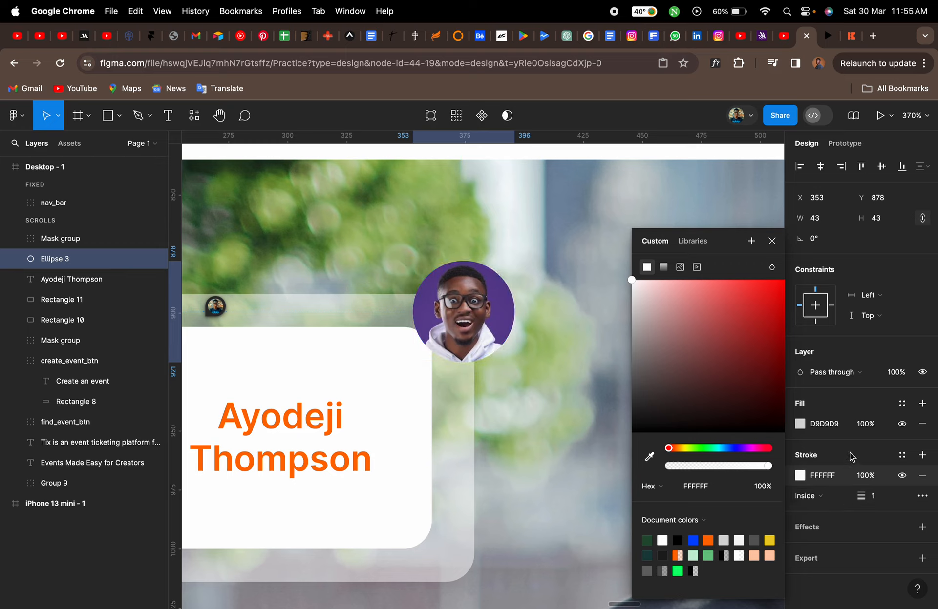
left_click(922, 476)
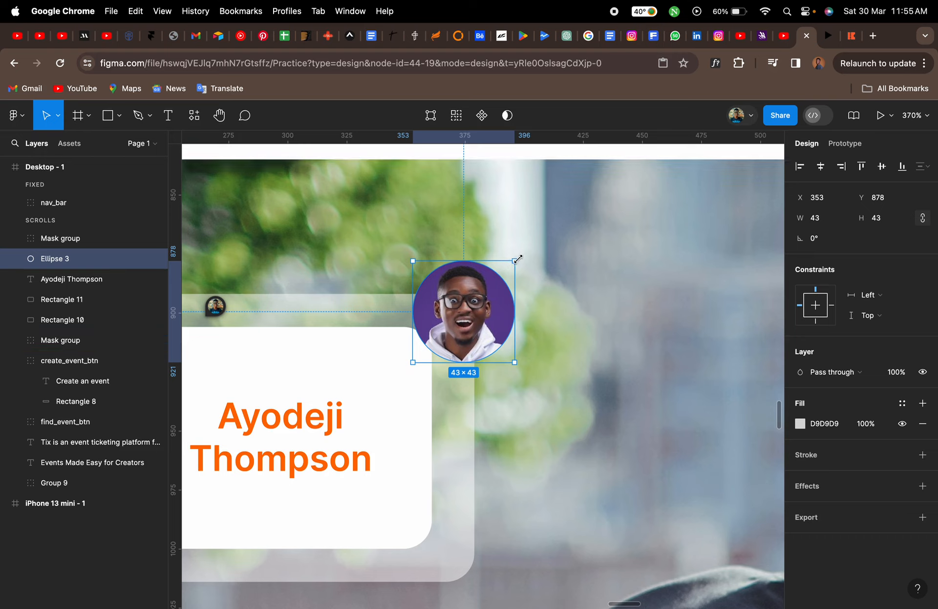
Enlarge the circle from its centre to about 47 × 47 and set its fill to white FFFFFF
key("alt")
left_click_drag(517, 260, 520, 256)
left_click(824, 423)
left_click(800, 424)
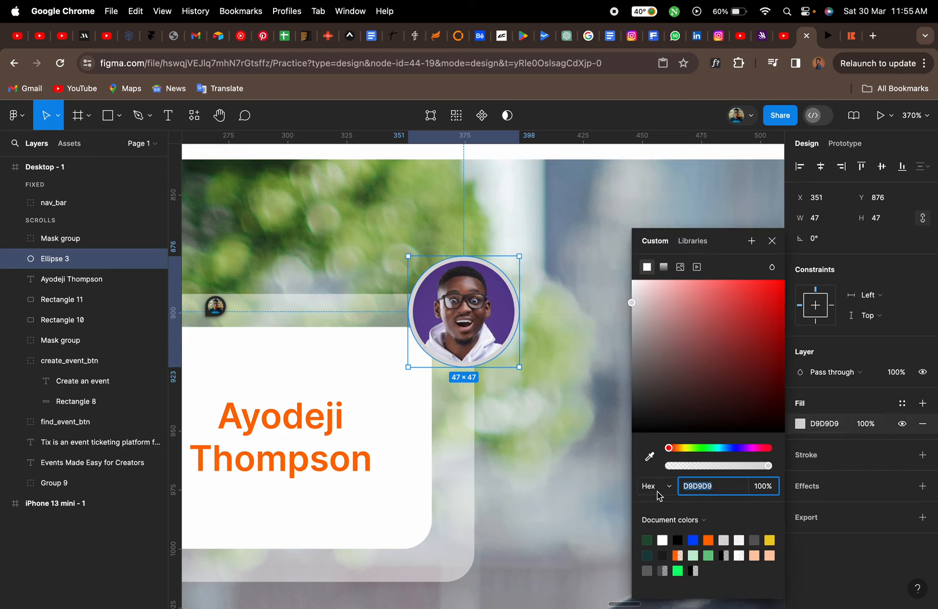
left_click(662, 540)
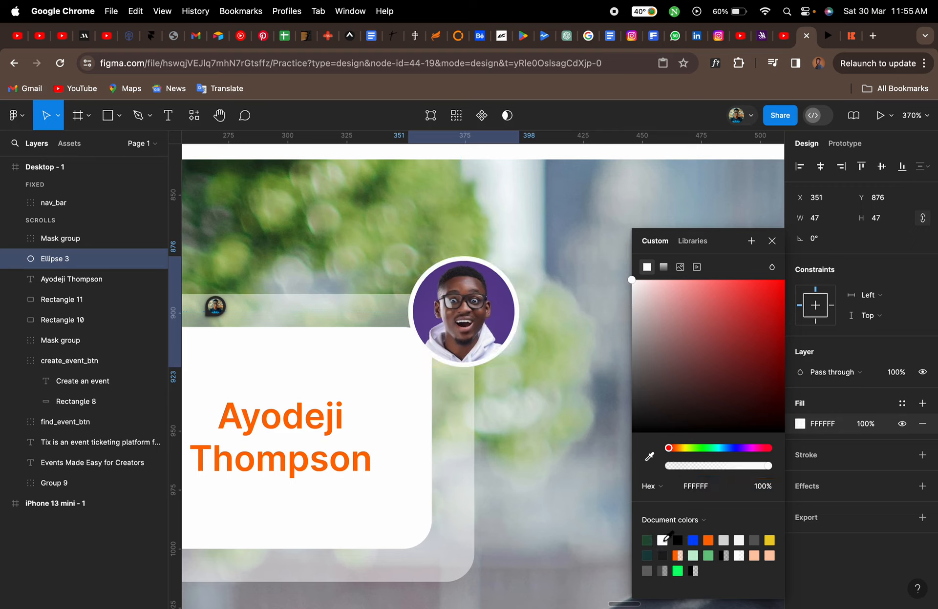
left_click(771, 242)
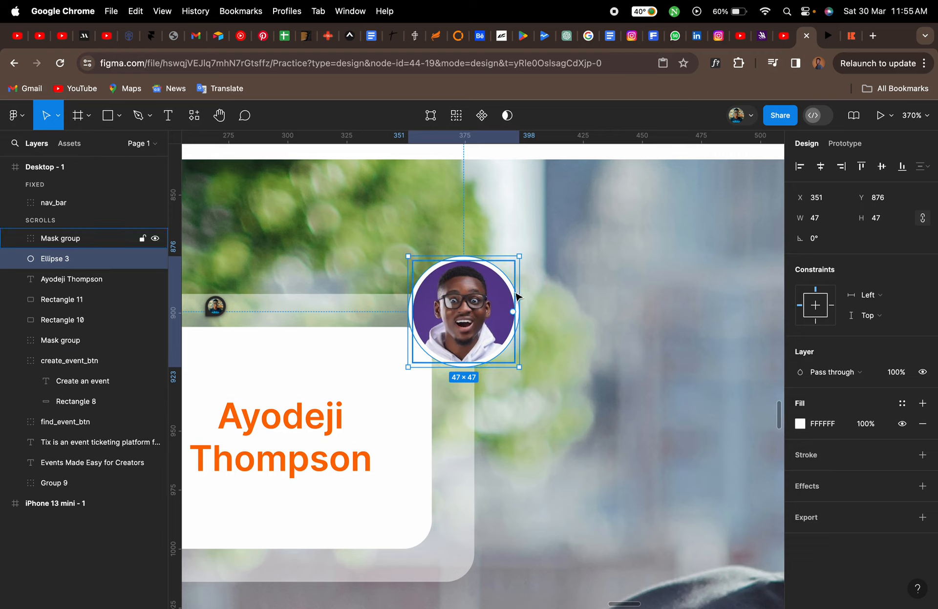
left_click_drag(519, 293, 641, 263)
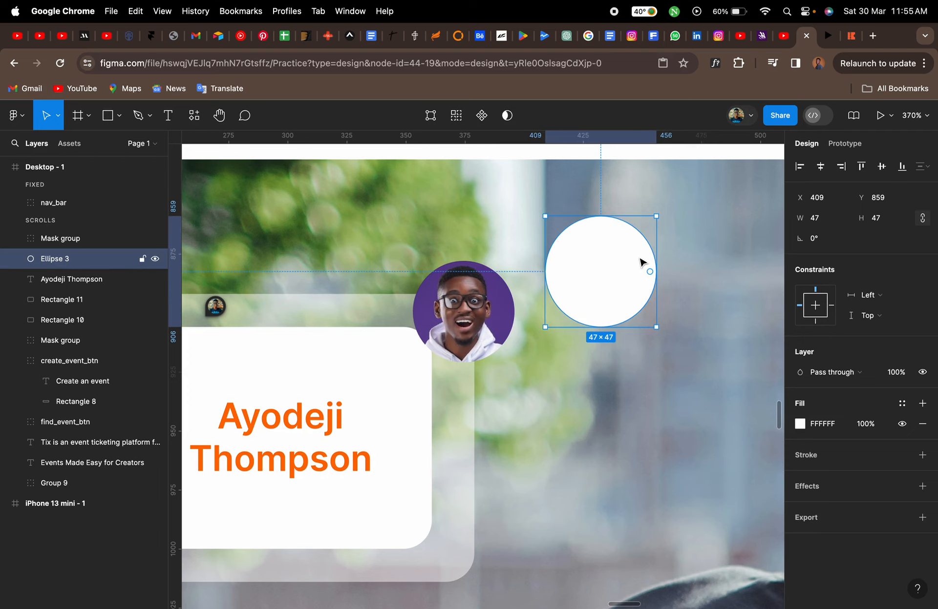
key("super+z")
key("super+z")
scroll(640, 262, "down", 3)
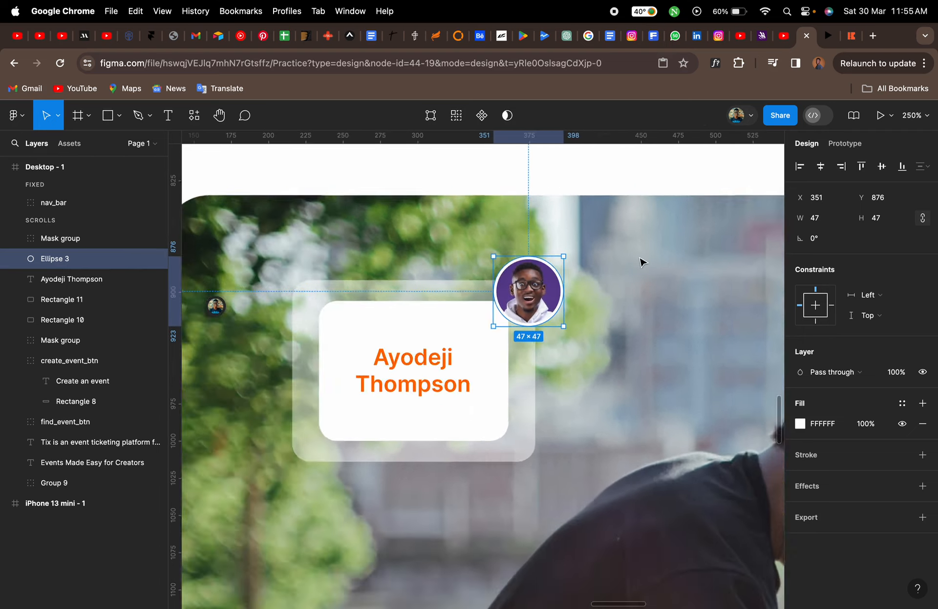
scroll(640, 263, "down", 10)
left_click(593, 209)
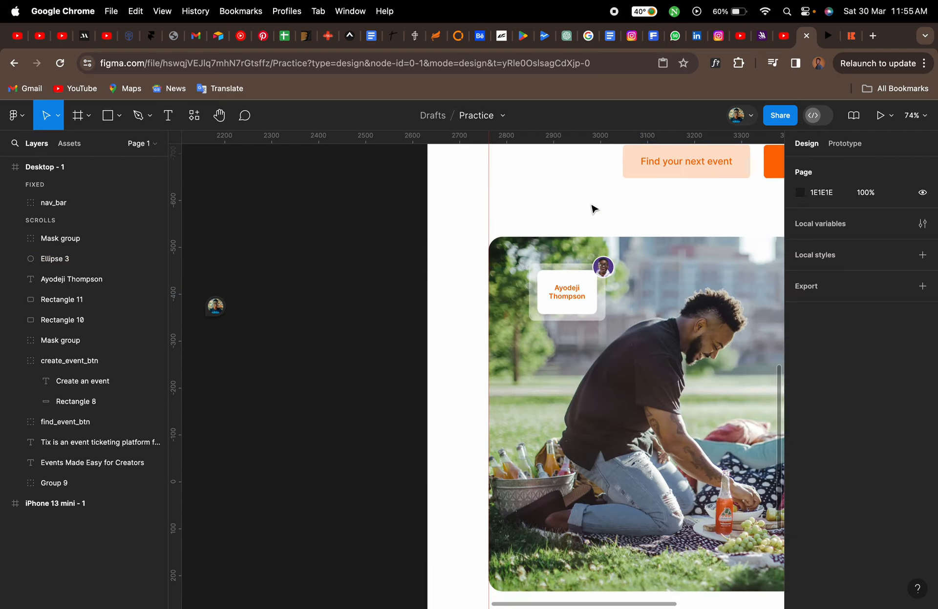
scroll(593, 209, "up", 10)
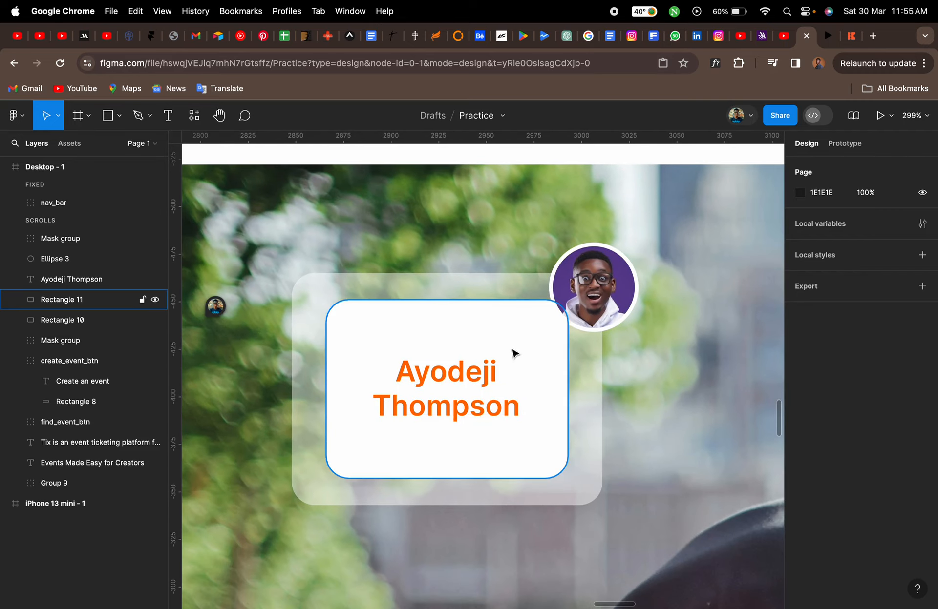
Resize the inner white name card from its centre to about 139 × 102
left_click(551, 407)
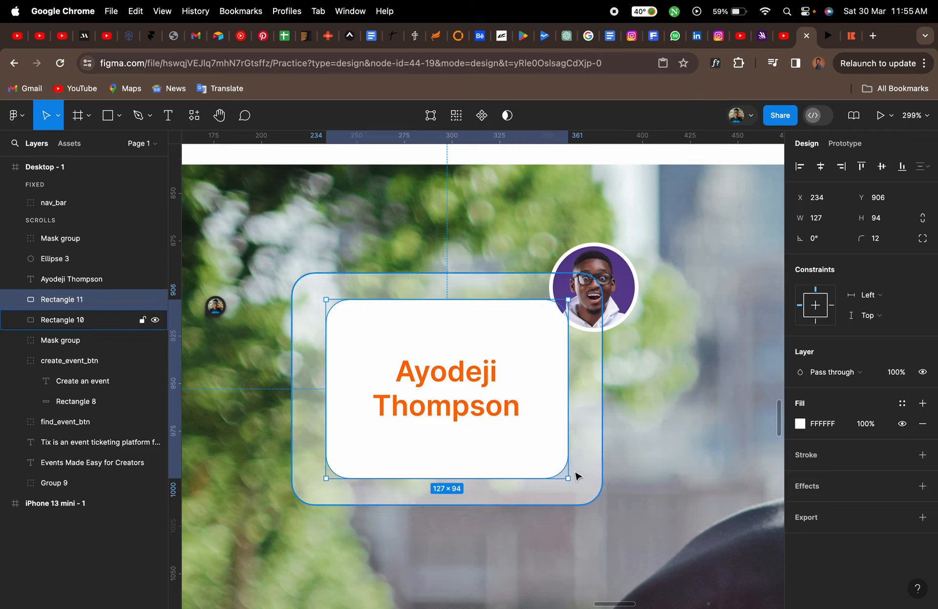
key("alt")
left_click_drag(566, 479, 578, 483)
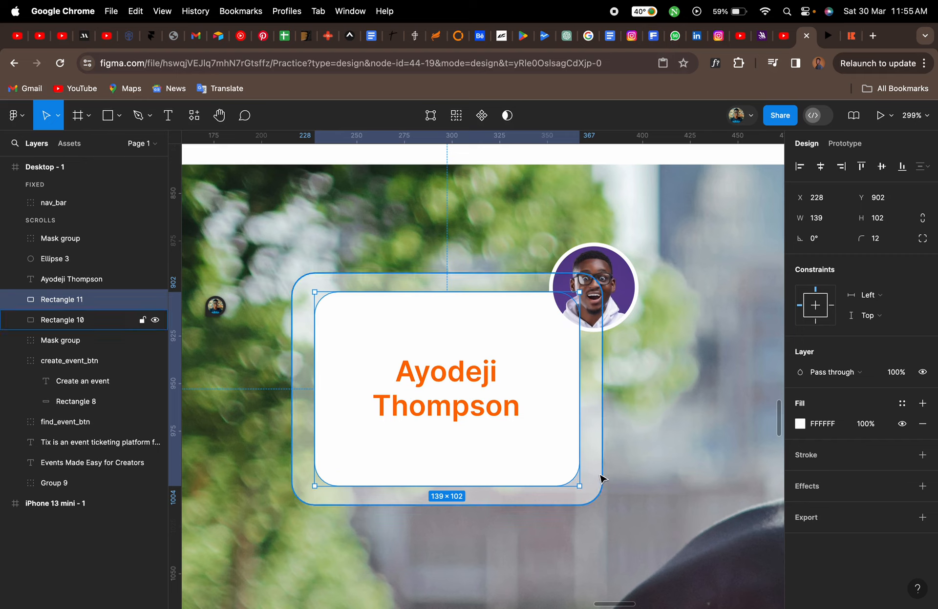
left_click(598, 470, "shift")
Select the name card's layers and compare the card with the tix.africa reference page
left_click(501, 416, "shift")
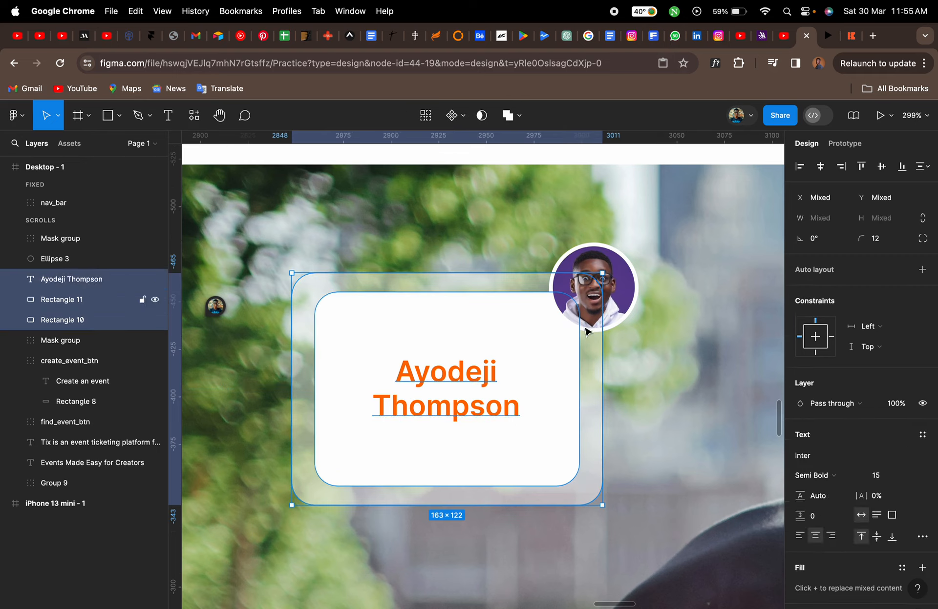
left_click(629, 292, "shift")
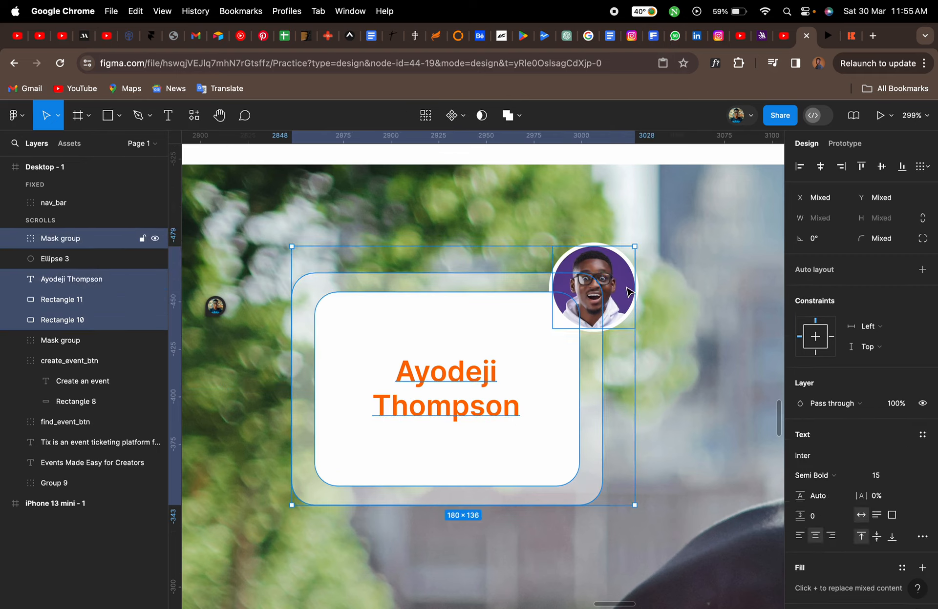
left_click(96, 259, "shift")
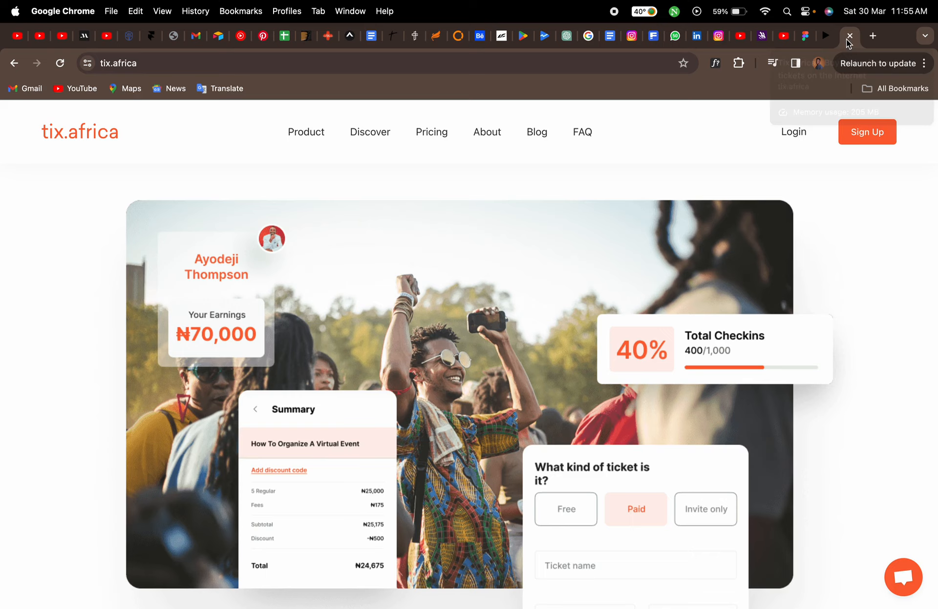
left_click(850, 37)
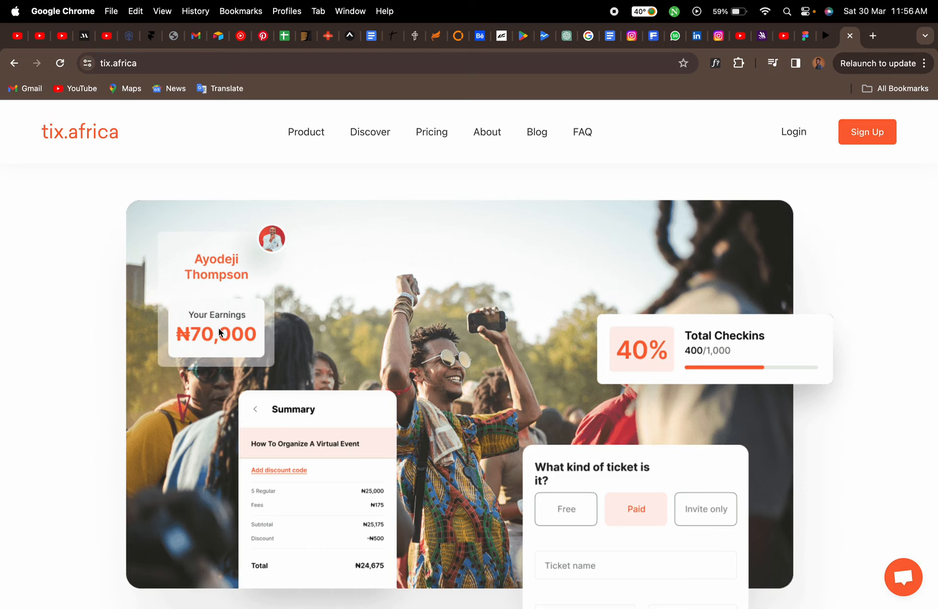
left_click(801, 42)
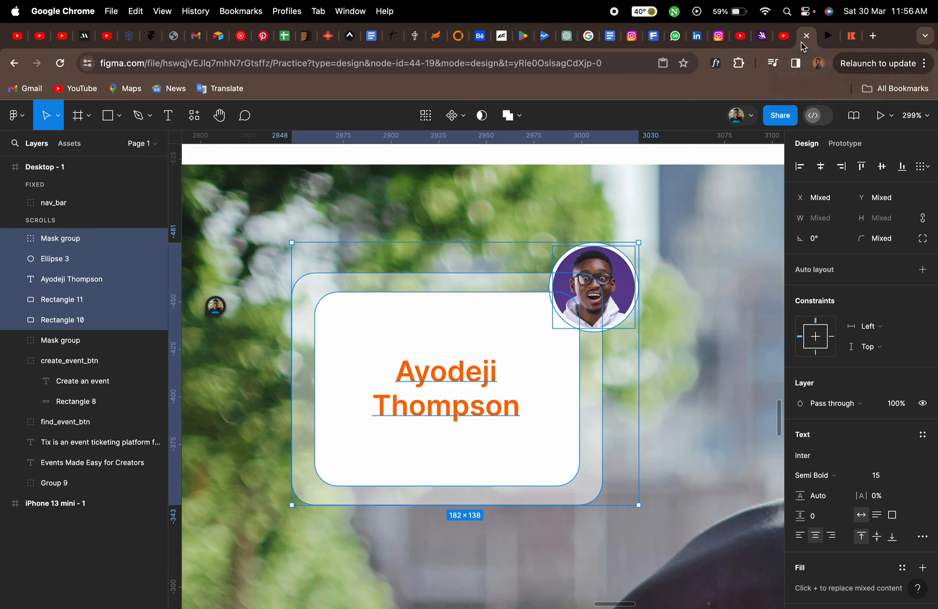
Extend the translucent outer card downward to about 163 × 225
left_click(259, 414)
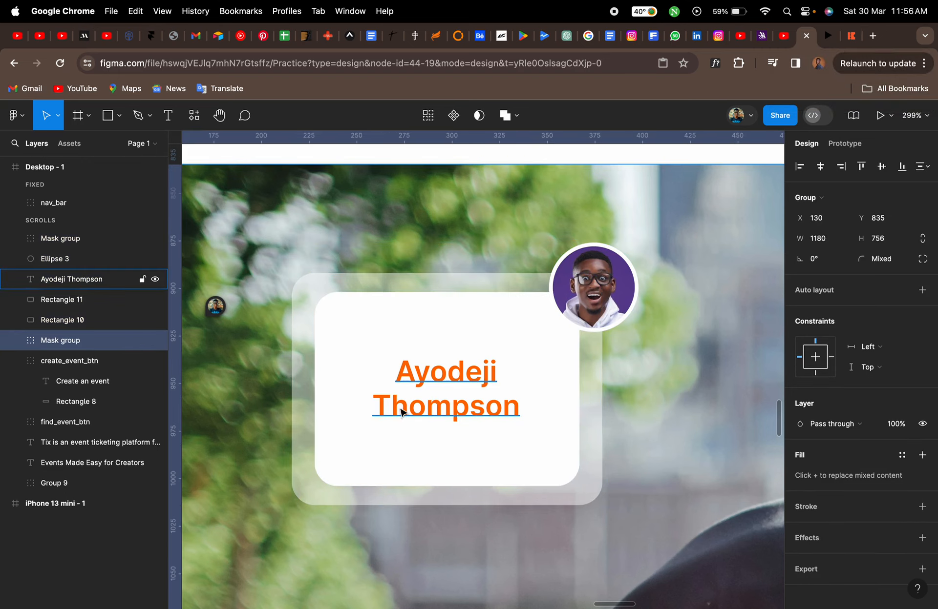
scroll(403, 413, "down", 5)
scroll(409, 413, "down", 2)
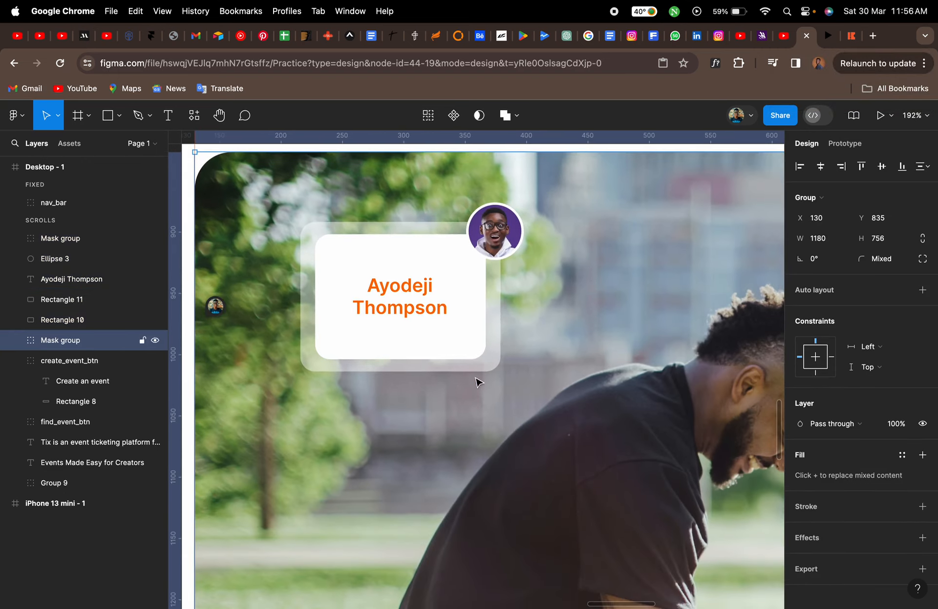
left_click(495, 365)
left_click_drag(453, 371, 455, 499)
left_click(460, 356)
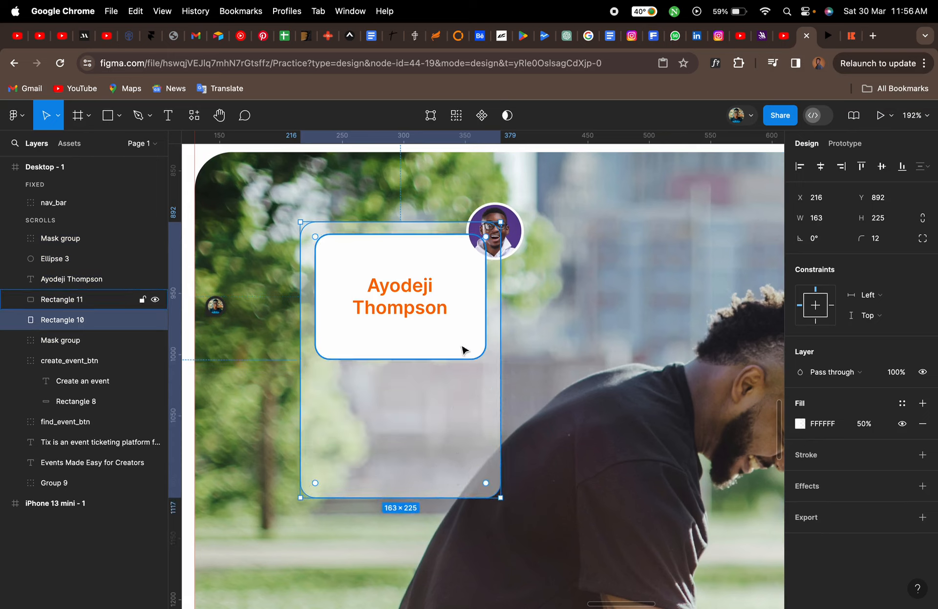
mouse_move(466, 343)
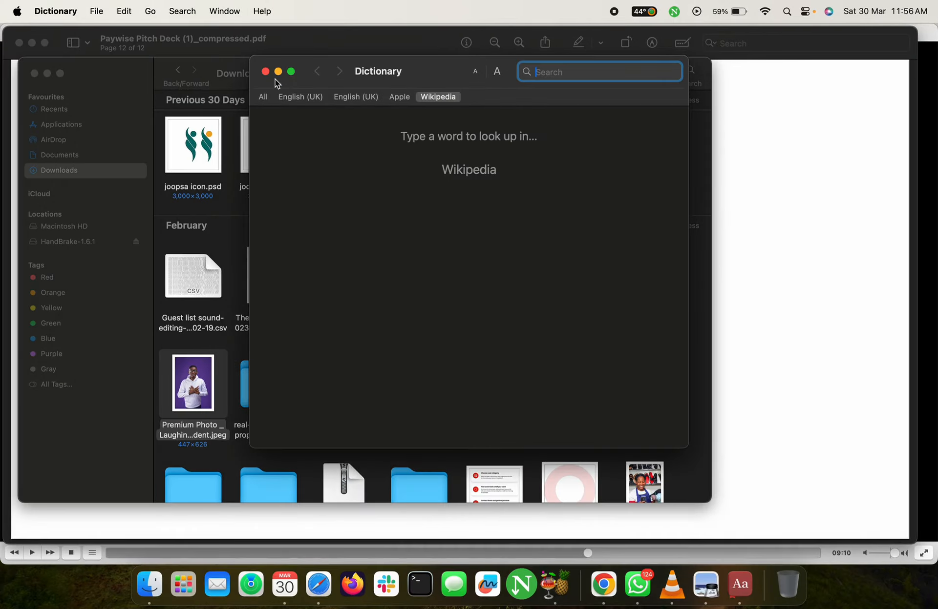
left_click(264, 72)
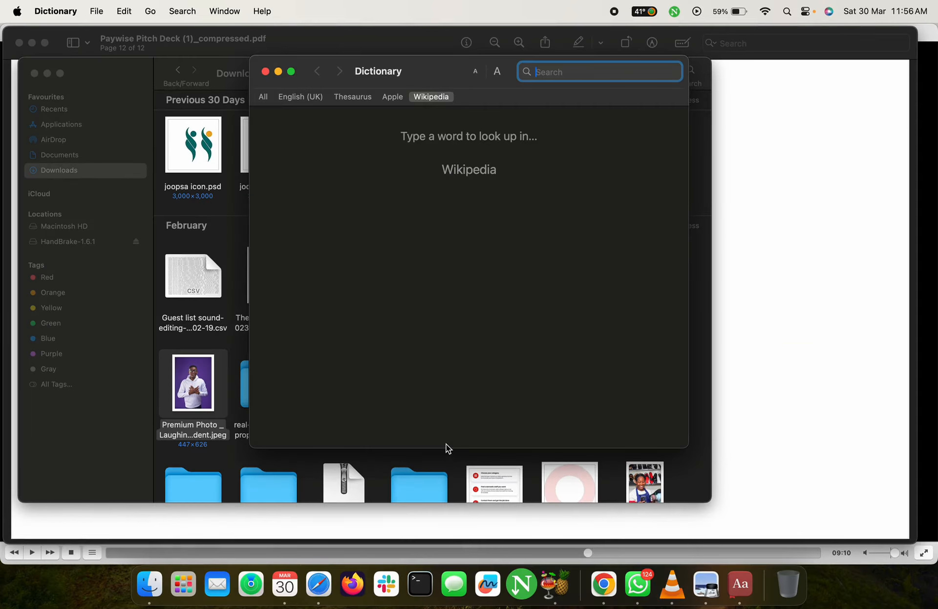
Move the lower white card up and shorten it to about 139 × 93
left_click(265, 71)
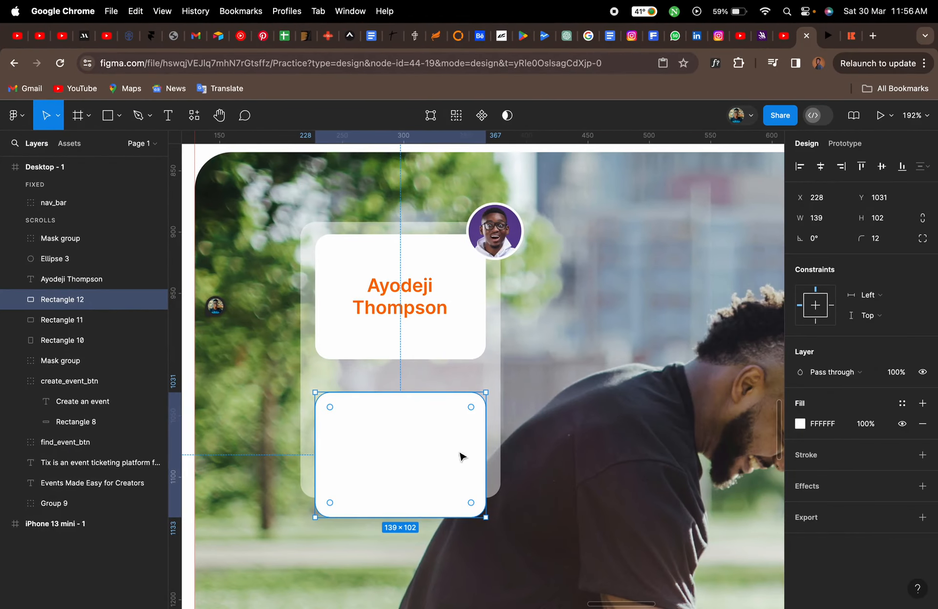
left_click_drag(438, 444, 439, 422)
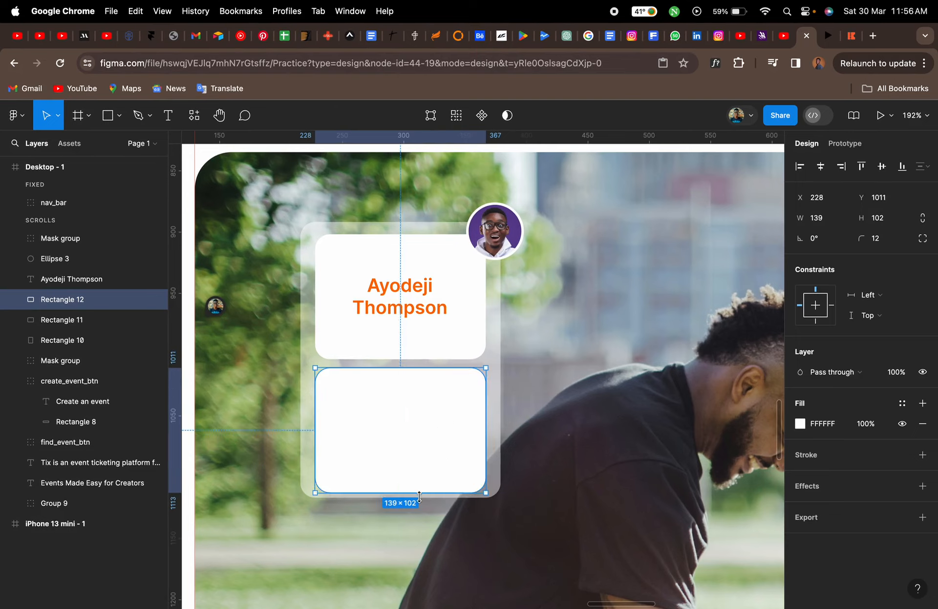
left_click_drag(416, 493, 417, 482)
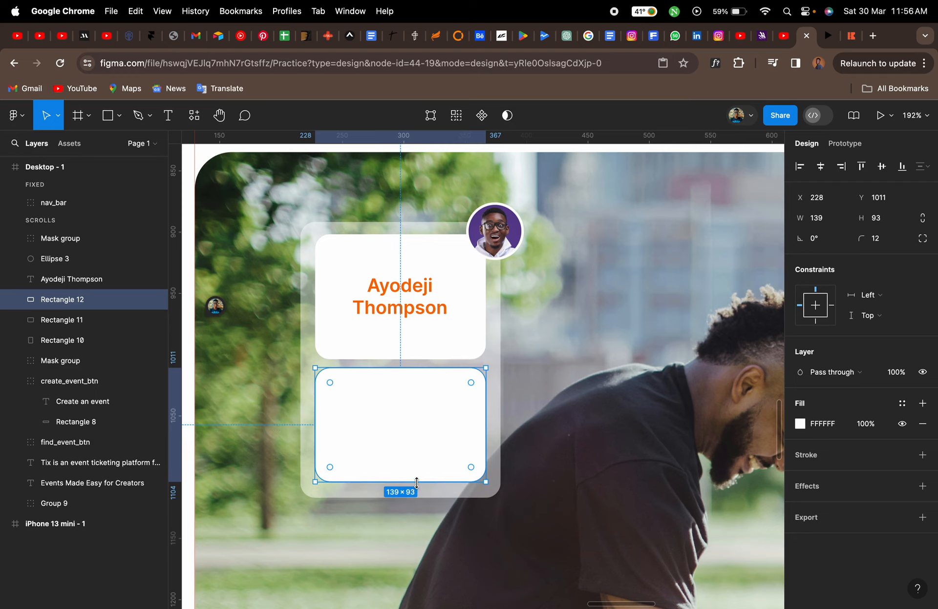
Check the reference page and add the text "Your Earnings" inside the lower white card
left_click(850, 39)
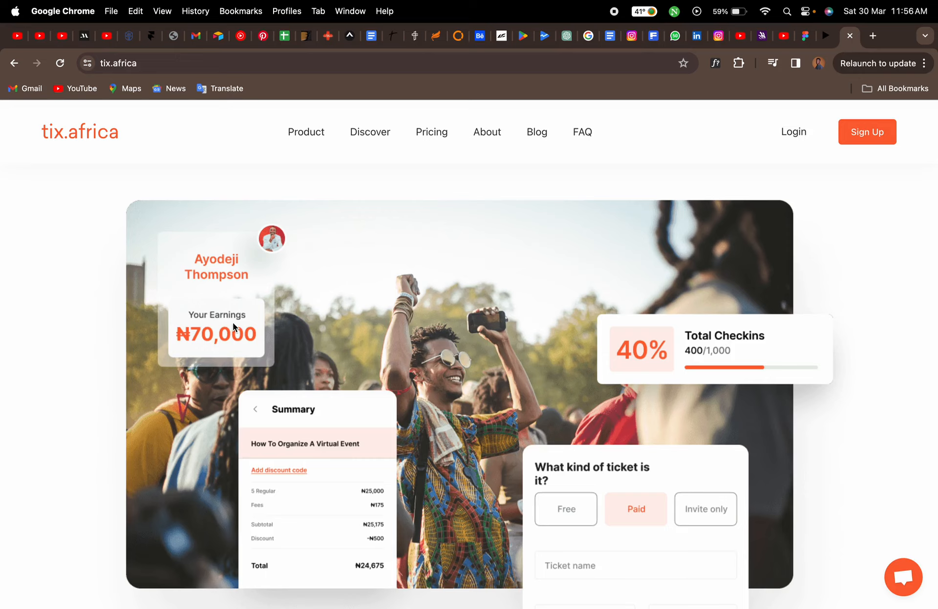
left_click(804, 35)
key("t")
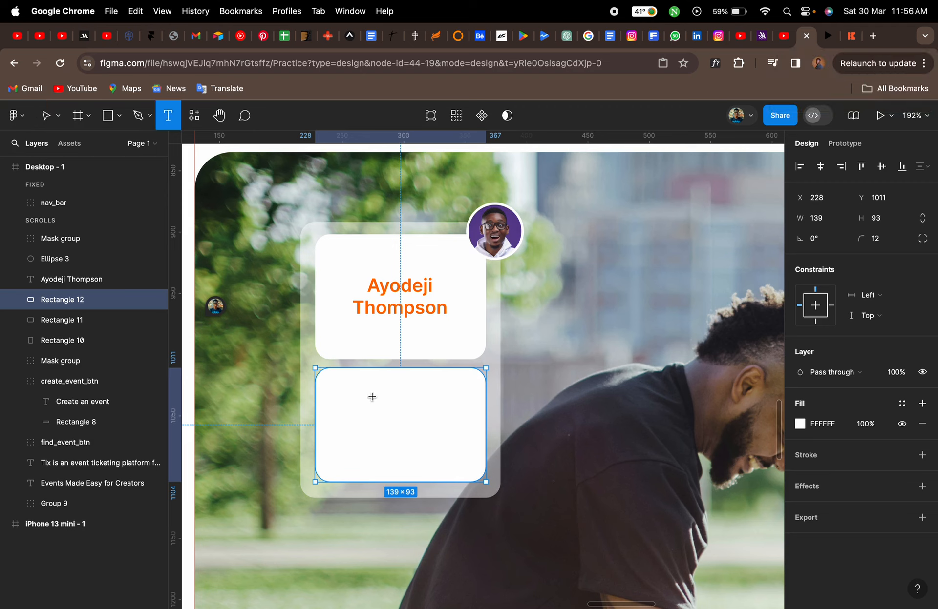
left_click(365, 394)
type("Yo")
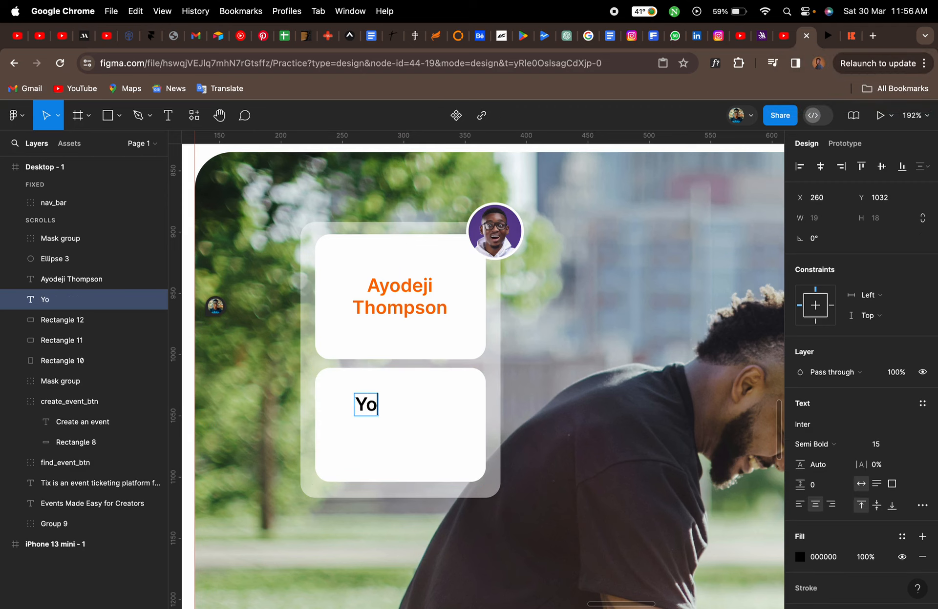
type("ur Earnings")
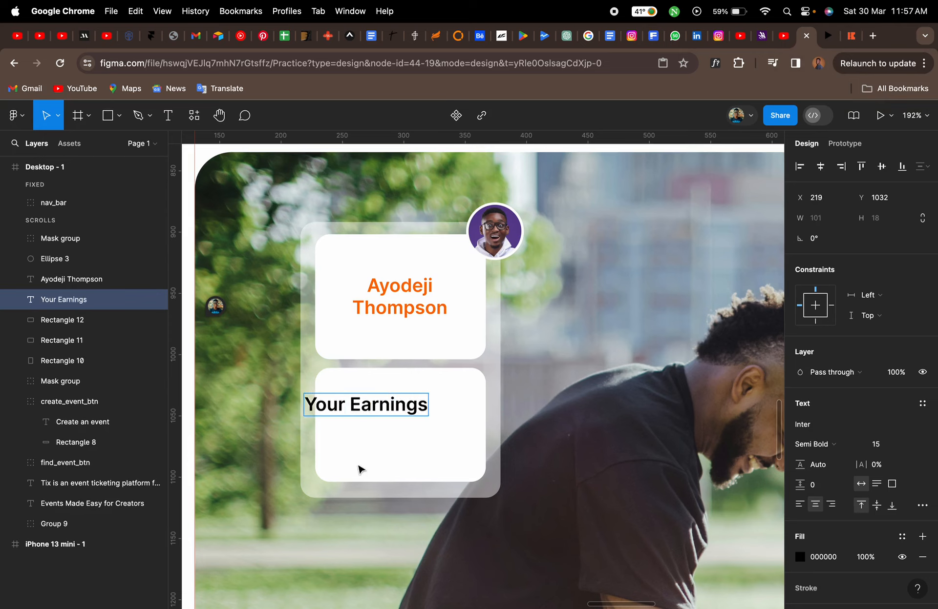
key("Escape")
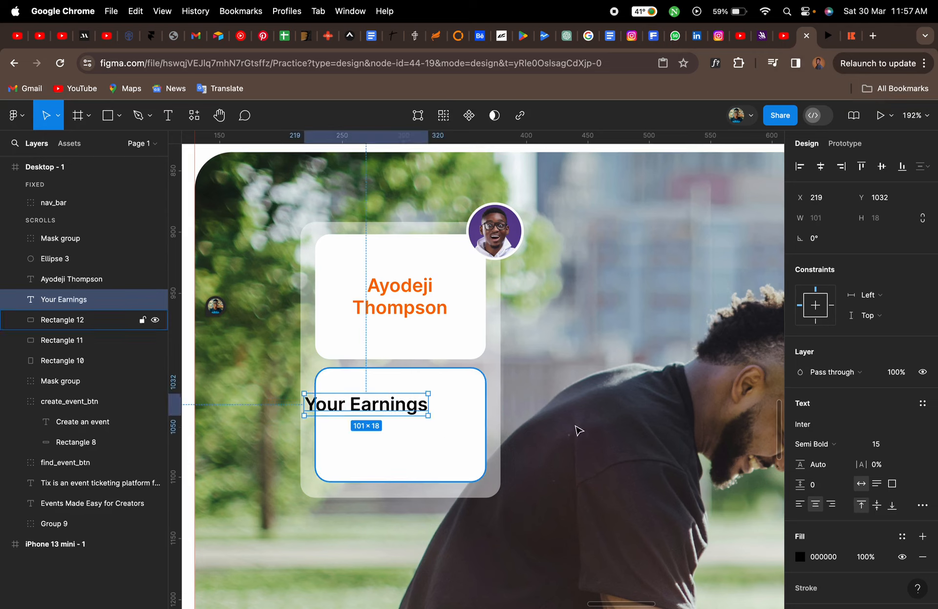
Set the "Your Earnings" text's font size to 12
left_click(880, 446)
type("12")
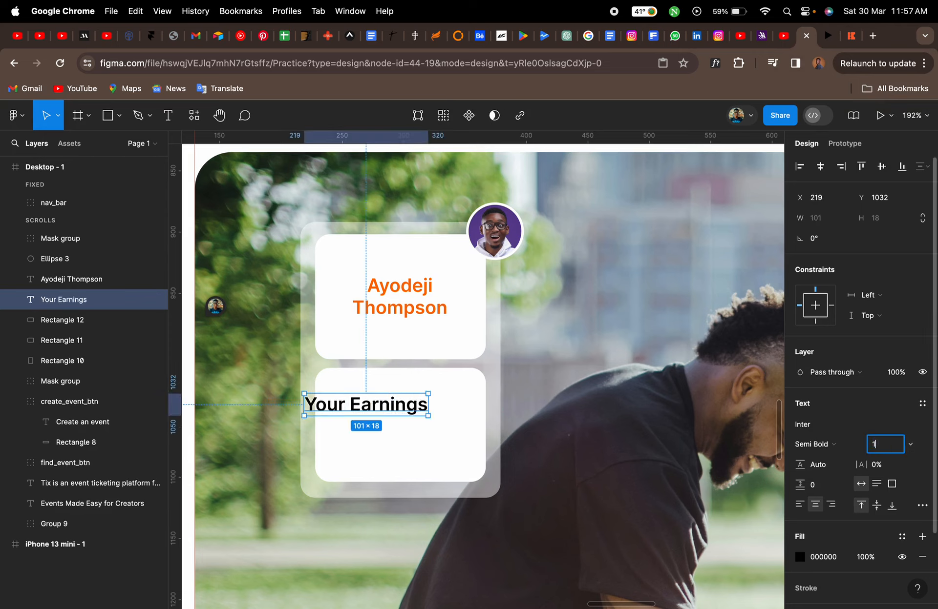
key("Return")
Duplicate the label below itself and replace its text with "₦70,000", inserting the Naira sign from the character viewer
left_click_drag(391, 403, 425, 428)
double_click(422, 426)
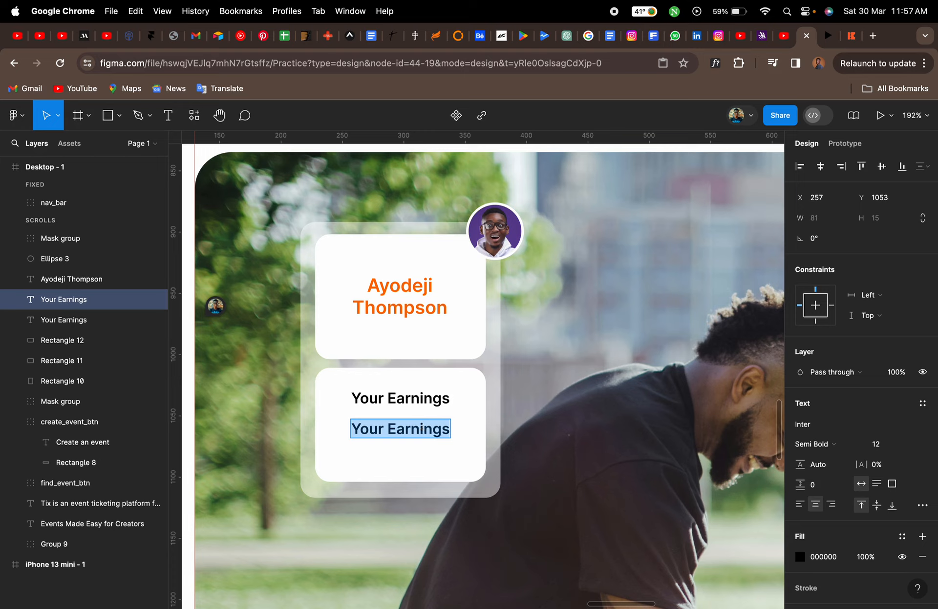
type(".")
key("BackSpace")
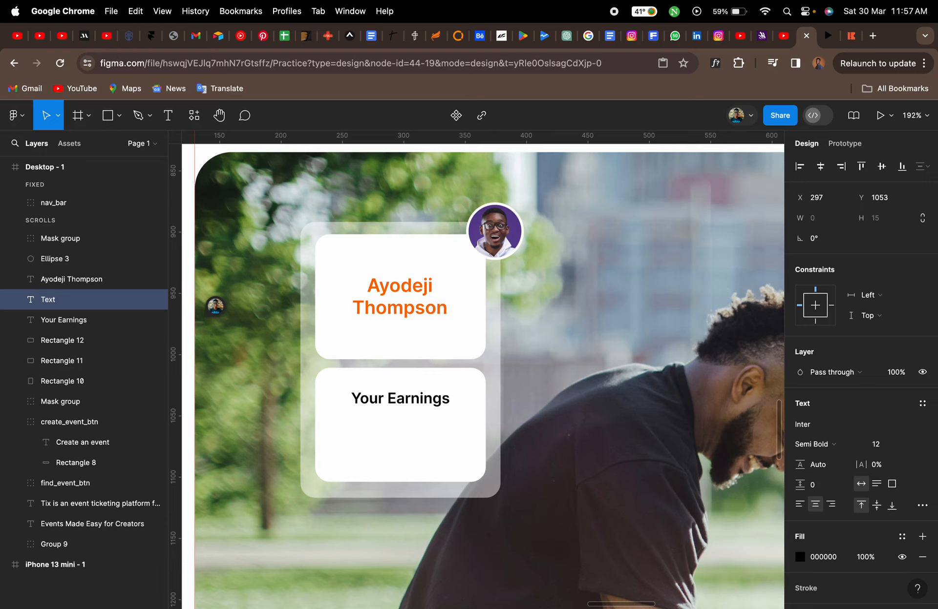
key("alt+period")
key("super+a")
key("BackSpace")
key("ctrl+super+space")
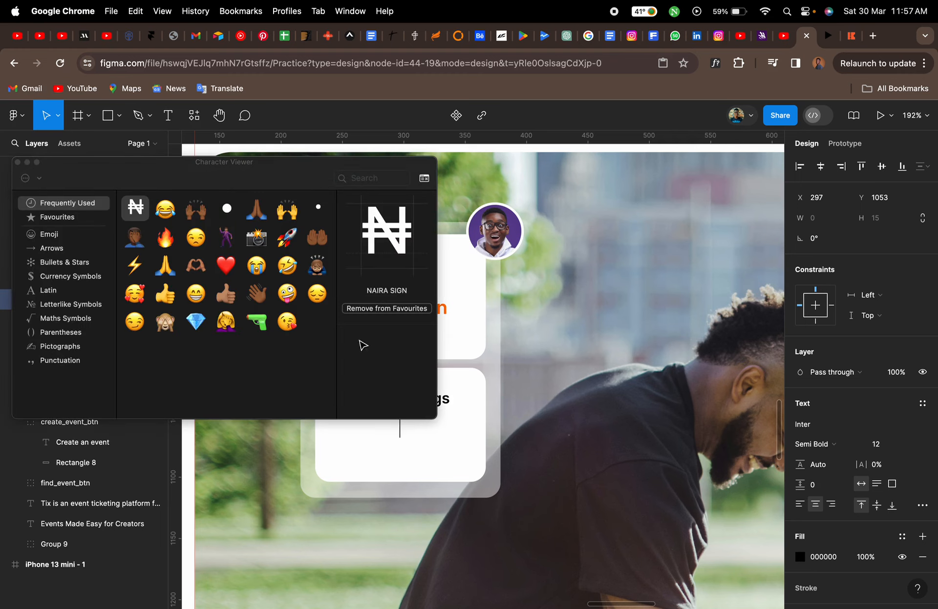
double_click(138, 211)
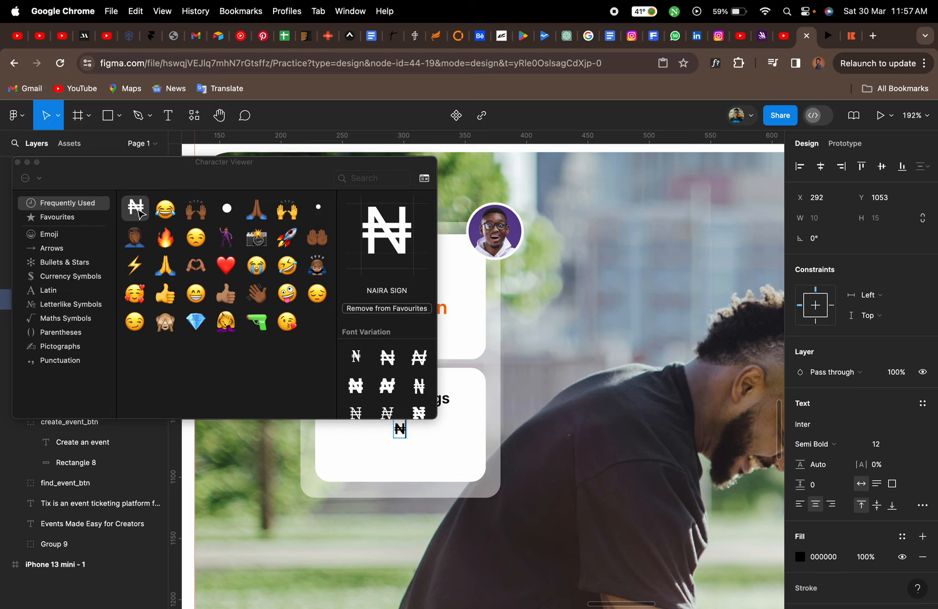
left_click(17, 162)
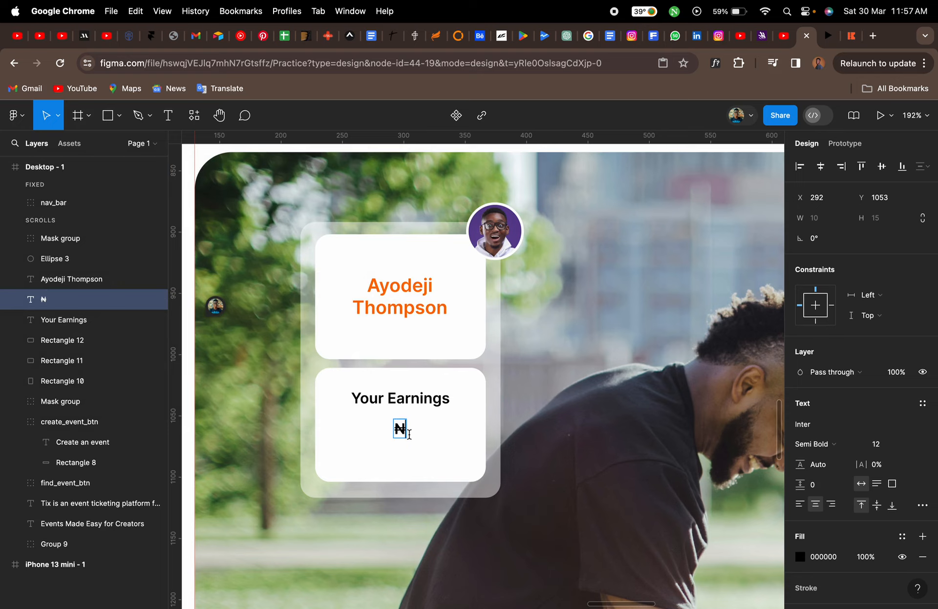
type("70,000")
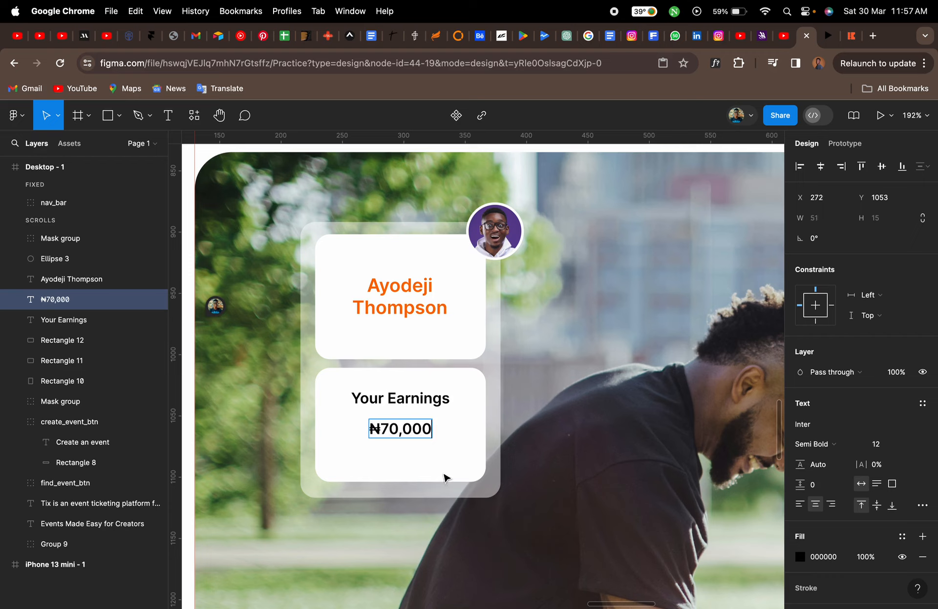
key("Escape")
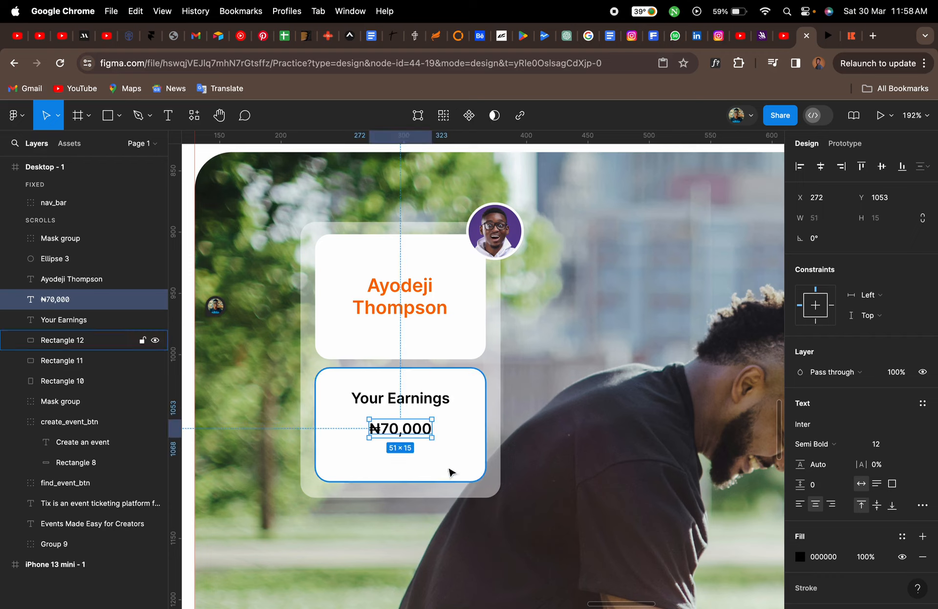
Format the ₦70,000 amount as 20 size, Bold weight, in orange FF6B00
left_click(877, 446)
key("Return")
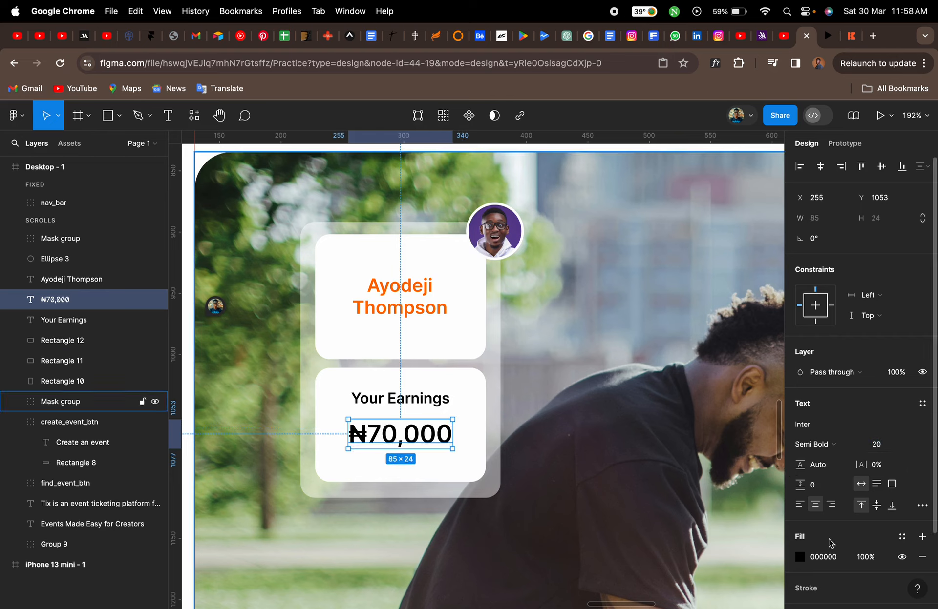
left_click(800, 557)
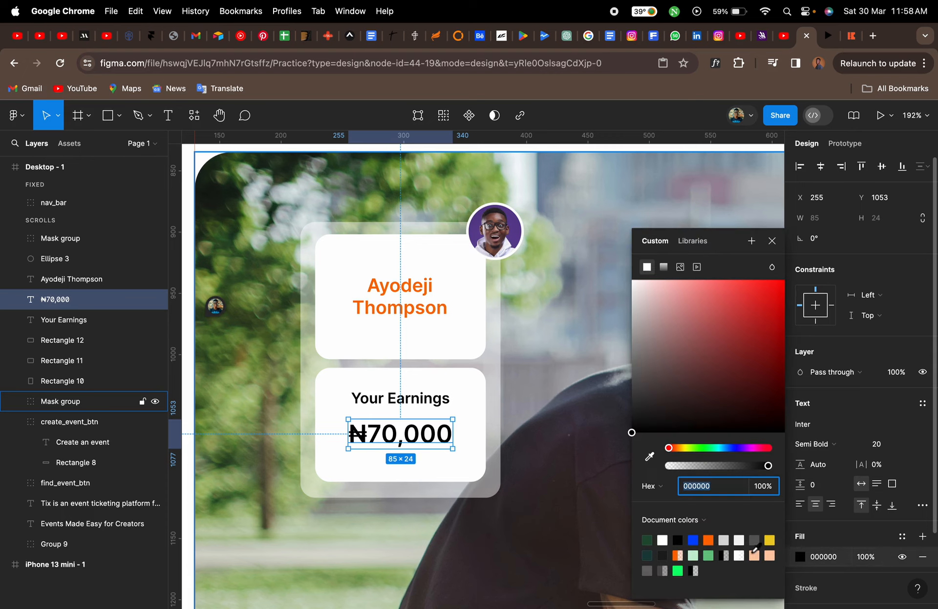
left_click(708, 539)
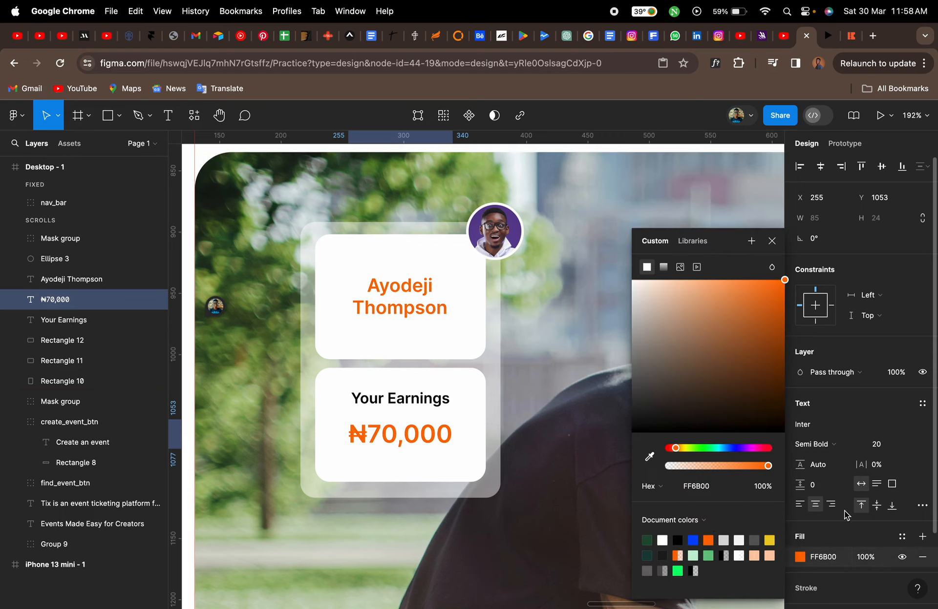
left_click(846, 444)
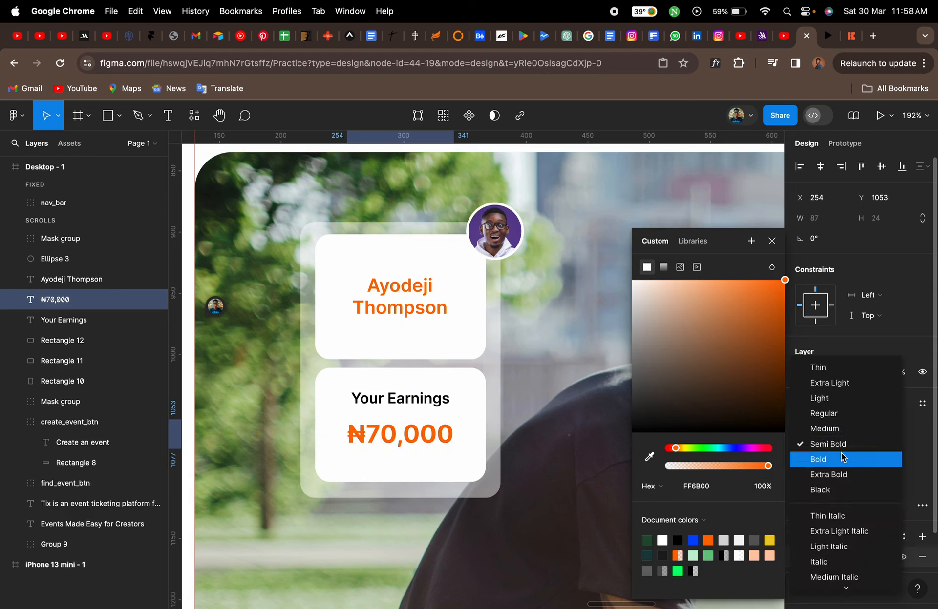
left_click(847, 456)
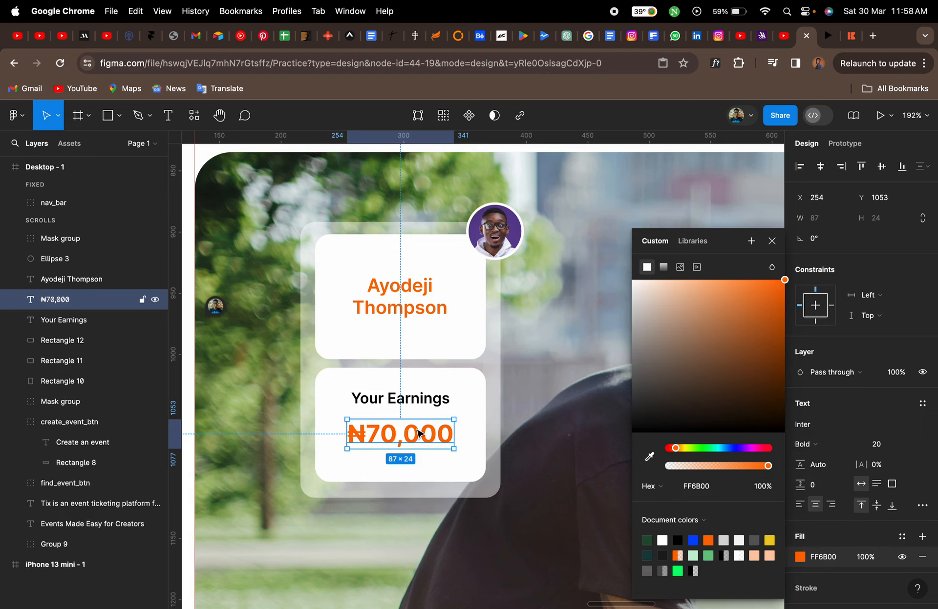
Set the "Your Earnings" label's font size to 10
left_click(399, 399)
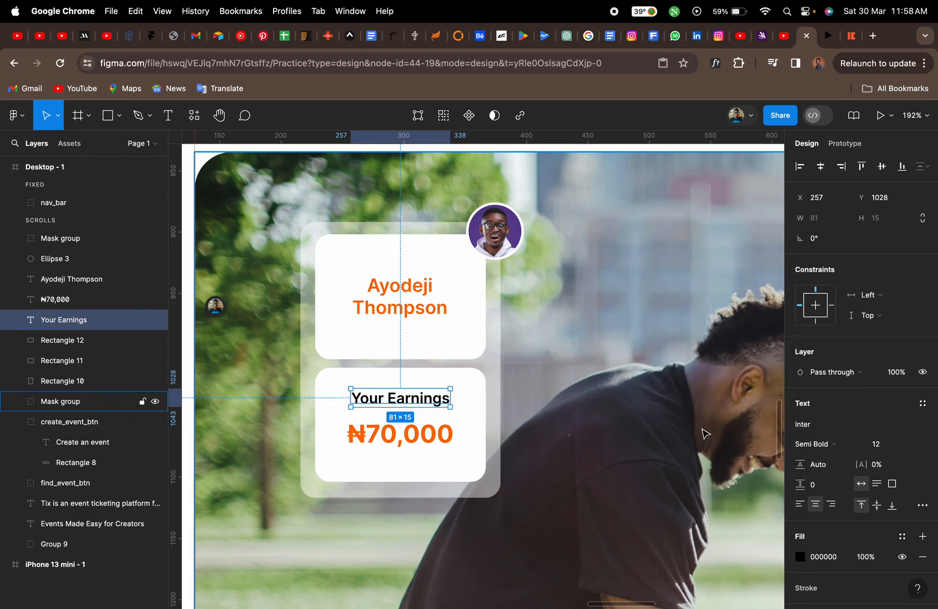
left_click(888, 444)
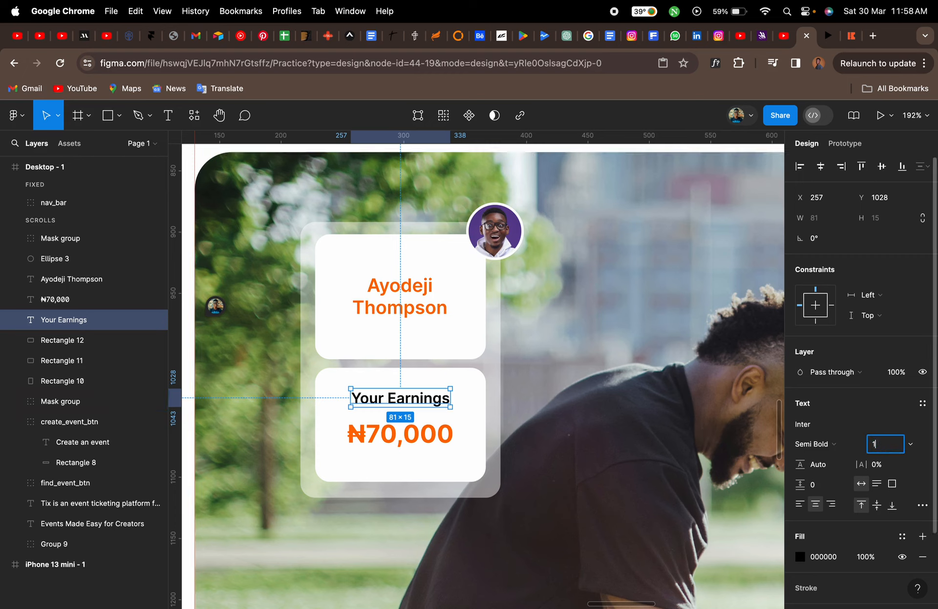
key("Return")
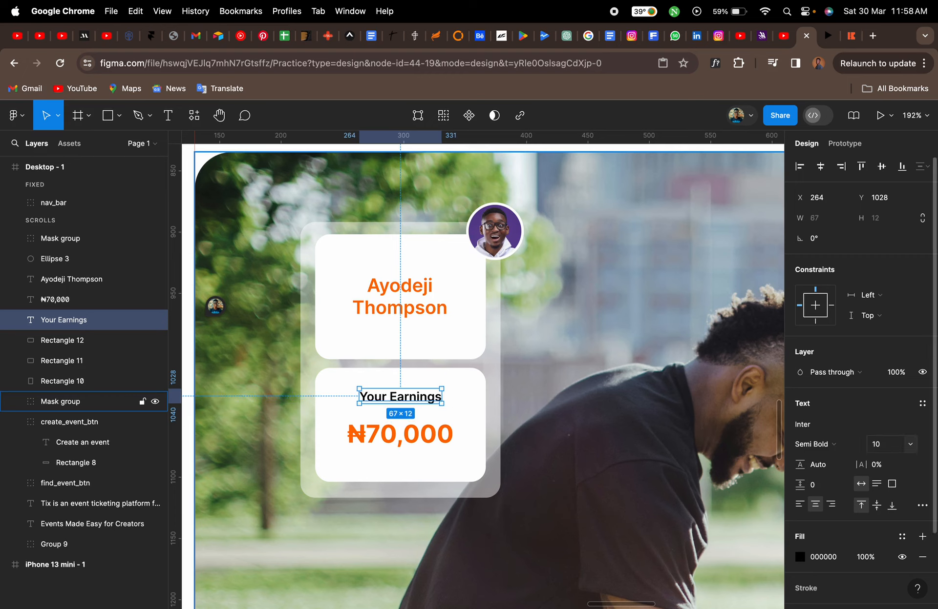
Move the ₦70,000 amount up closer beneath the label
left_click(419, 435)
left_click_drag(419, 435, 419, 425)
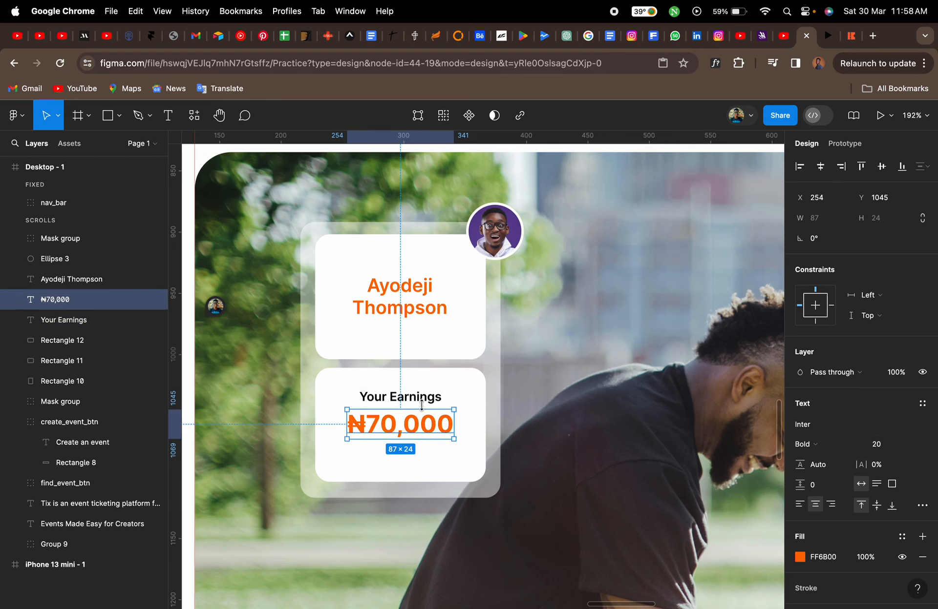
scroll(425, 403, "down", 5)
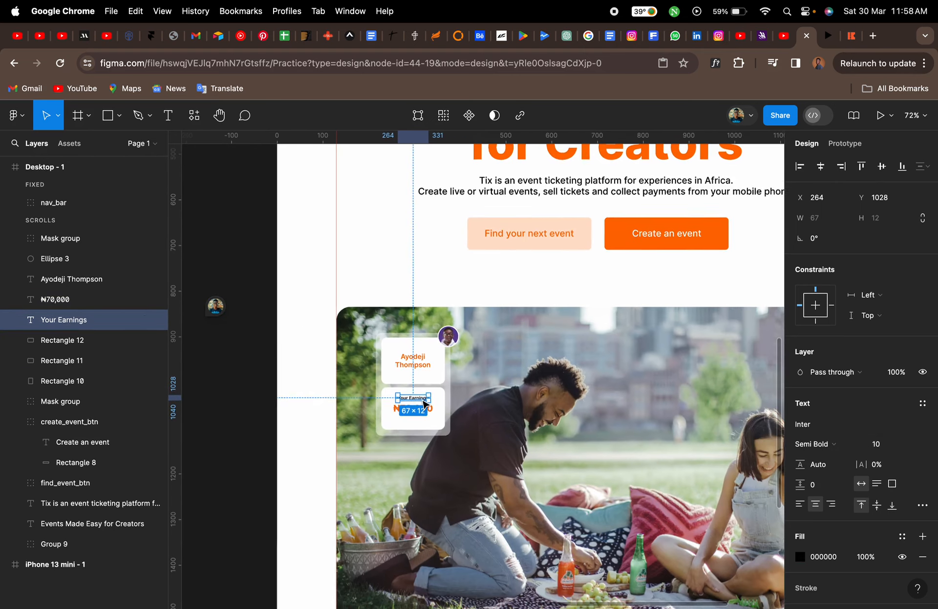
left_click(272, 409)
scroll(415, 409, "up", 5)
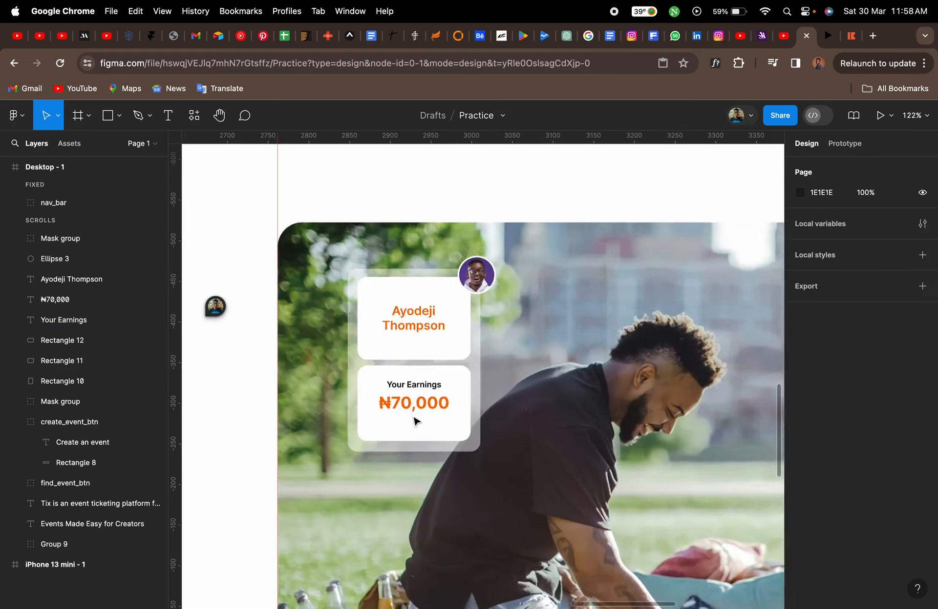
Enlarge the ₦70,000 amount to font size 25
left_click(414, 409)
left_click(884, 448)
type("25")
key("Return")
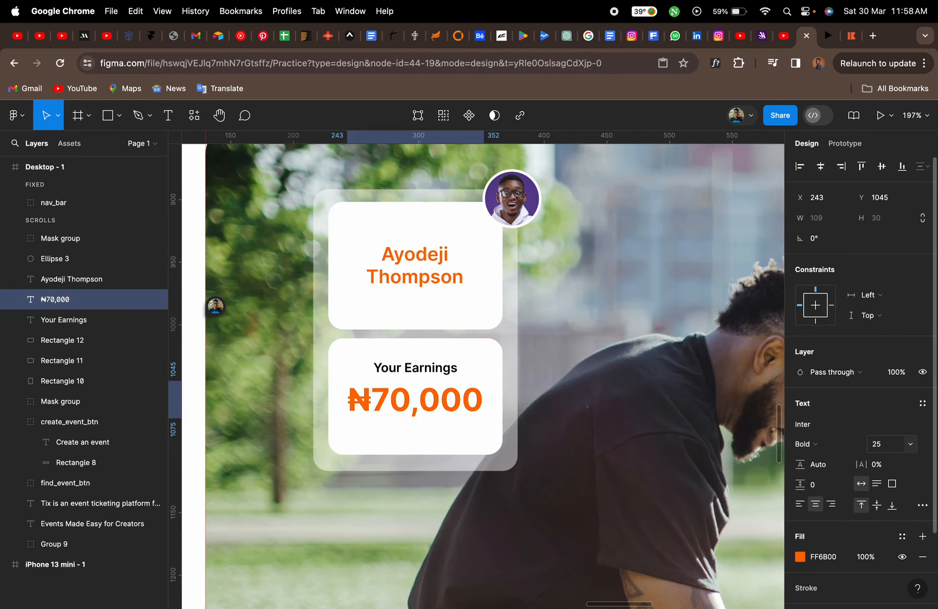
Set the "Your Earnings" label's font size to 13
left_click(441, 370)
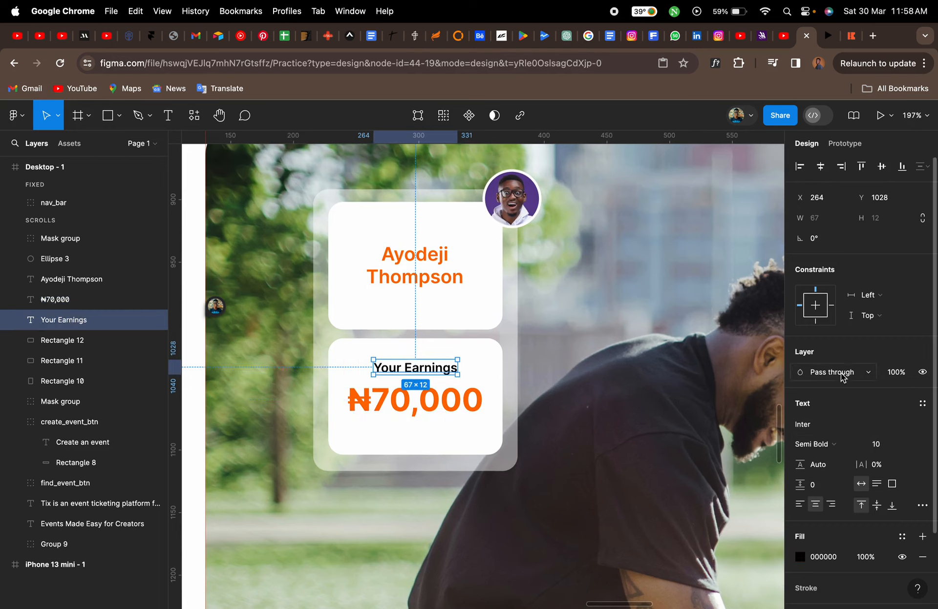
left_click(879, 446)
type("15")
key("Return")
left_click(879, 444)
type("13")
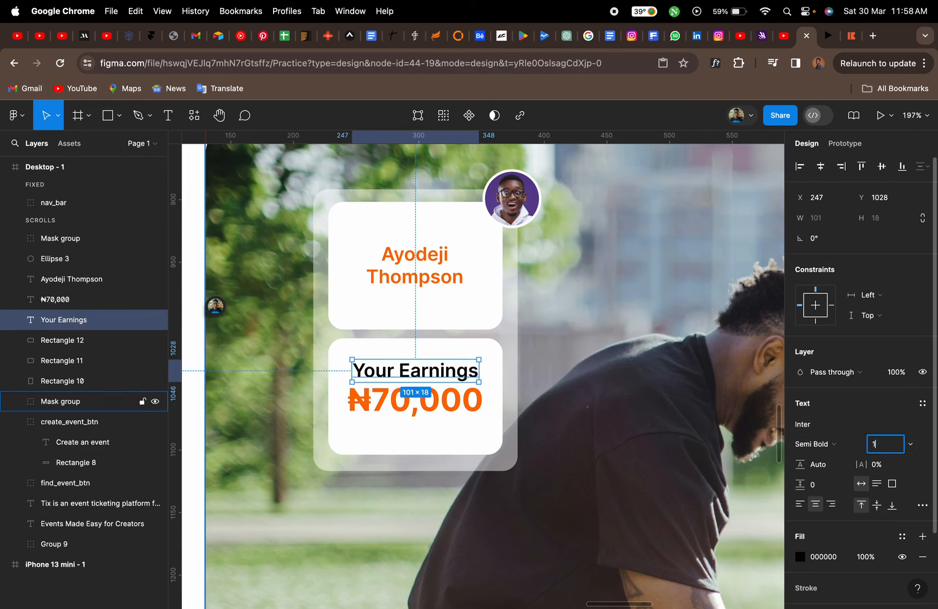
key("Return")
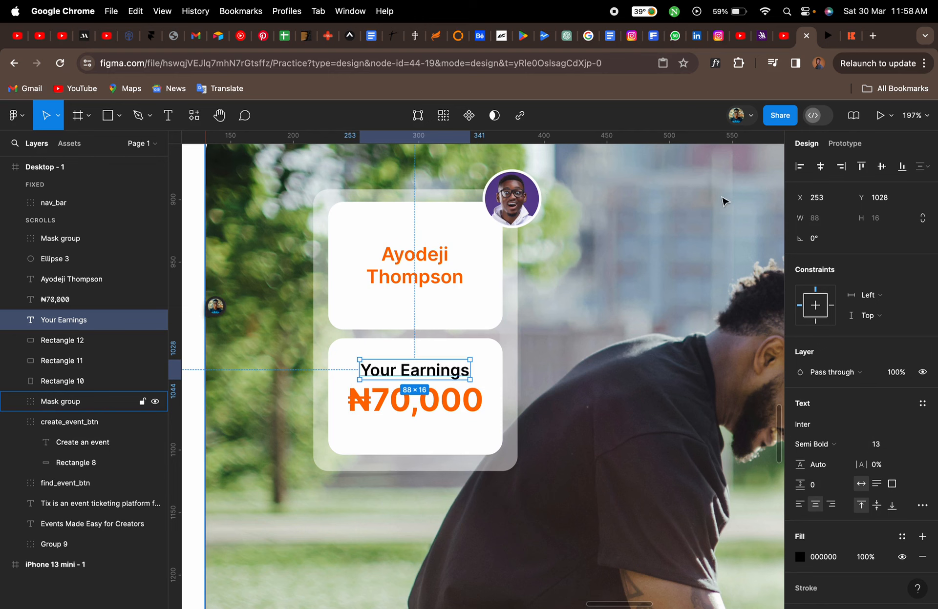
Group the avatar, name and earnings cards, their texts and the translucent backing rectangle into one group
left_click(851, 39)
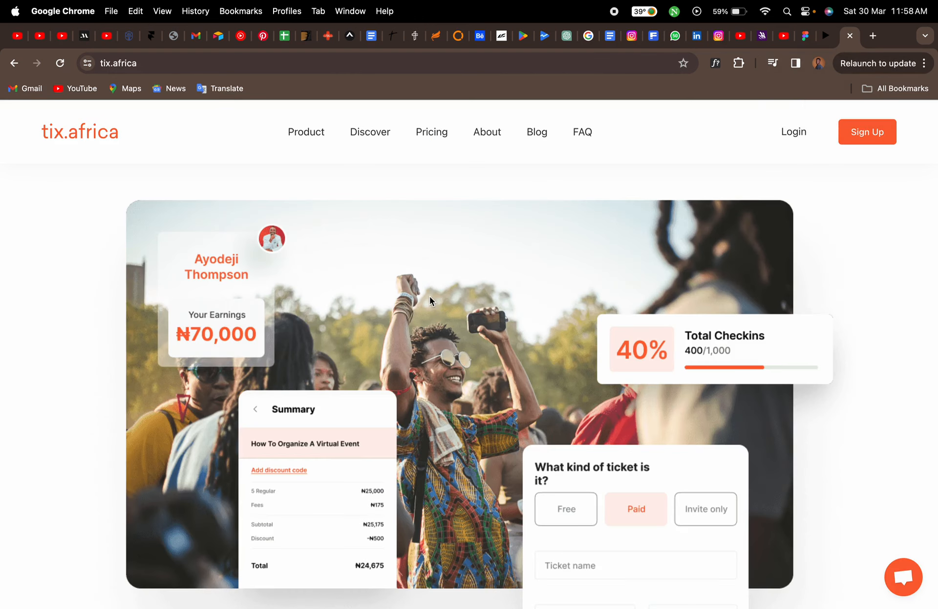
left_click(805, 36)
scroll(565, 363, "down", 5)
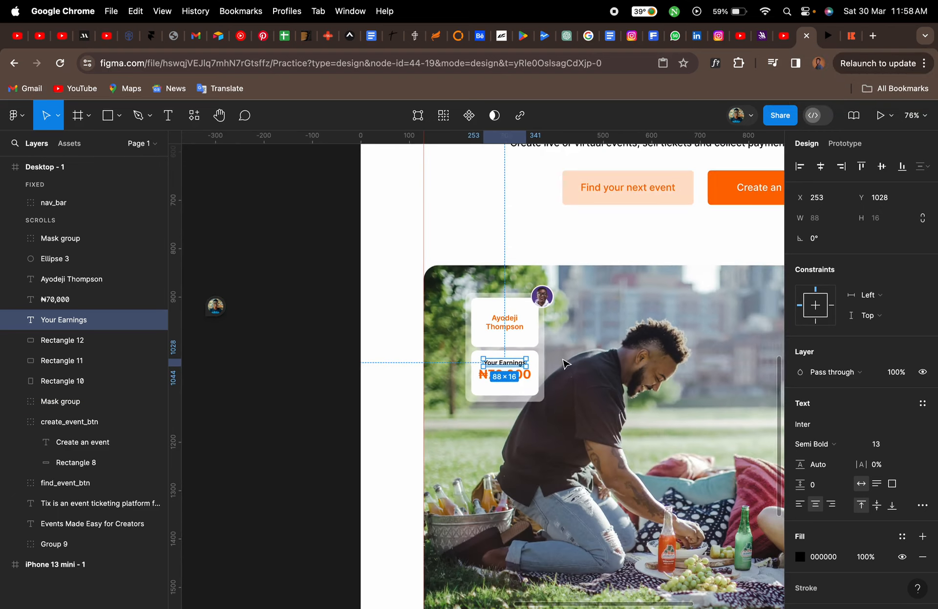
scroll(540, 370, "up", 8)
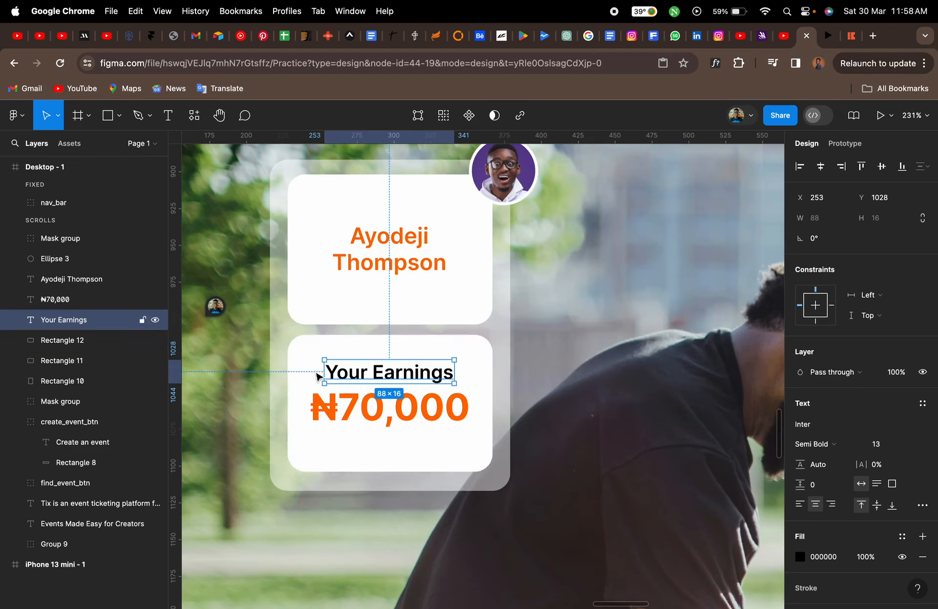
left_click(95, 381)
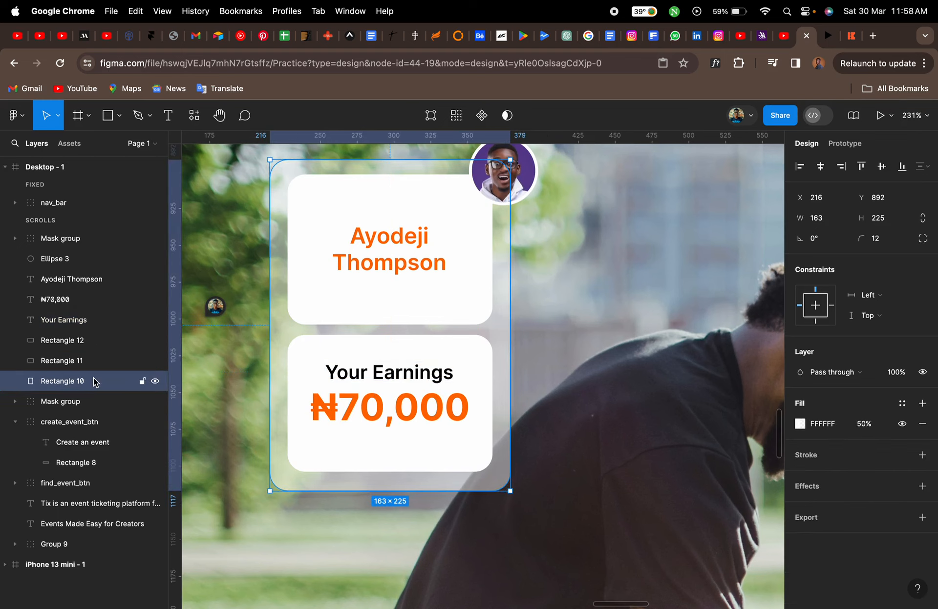
left_click(75, 243, "shift")
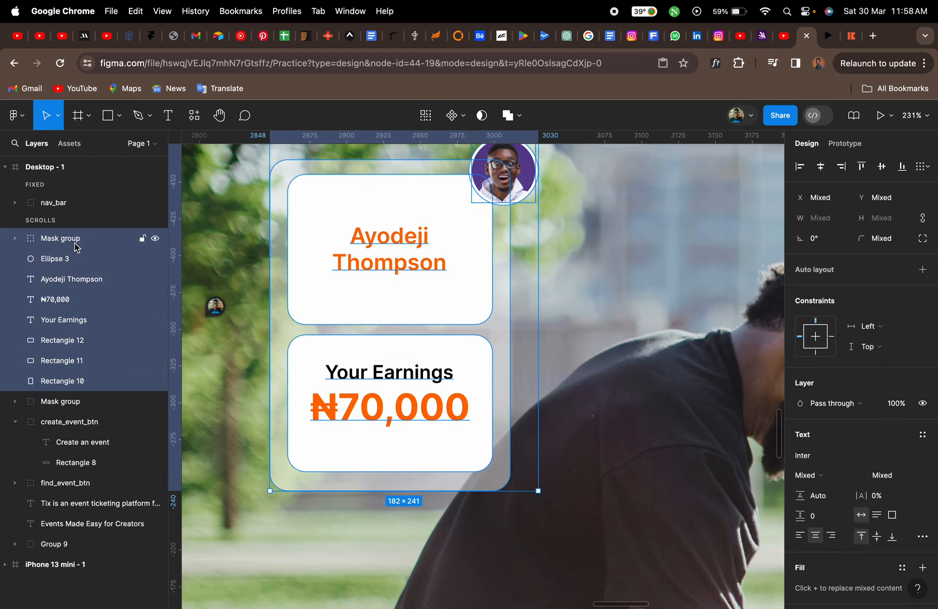
key("super+g")
left_click(154, 239)
left_click(154, 240)
left_click(154, 239)
left_click(154, 240)
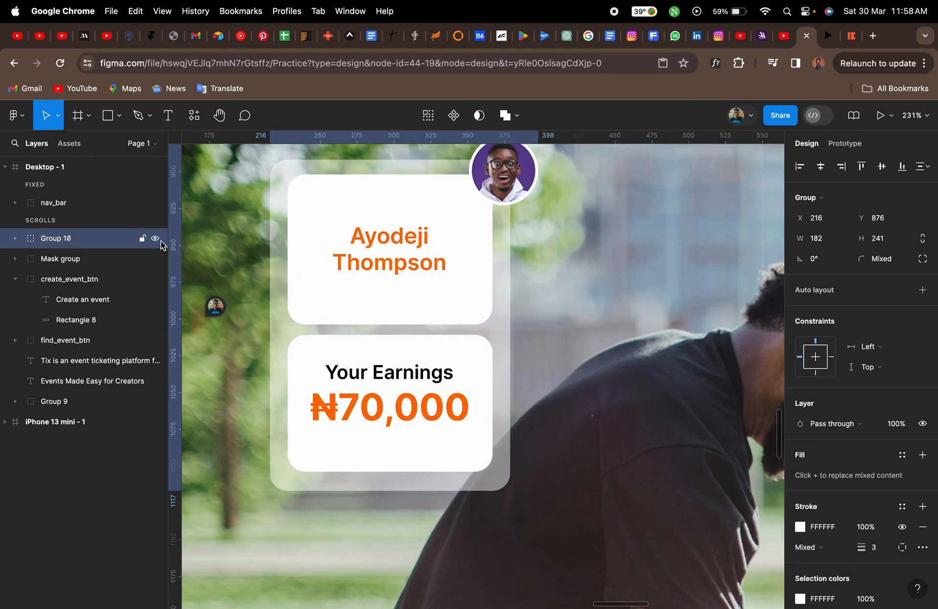
Shorten the name card's white rectangle to about 139 × 72
scroll(383, 324, "down", 10)
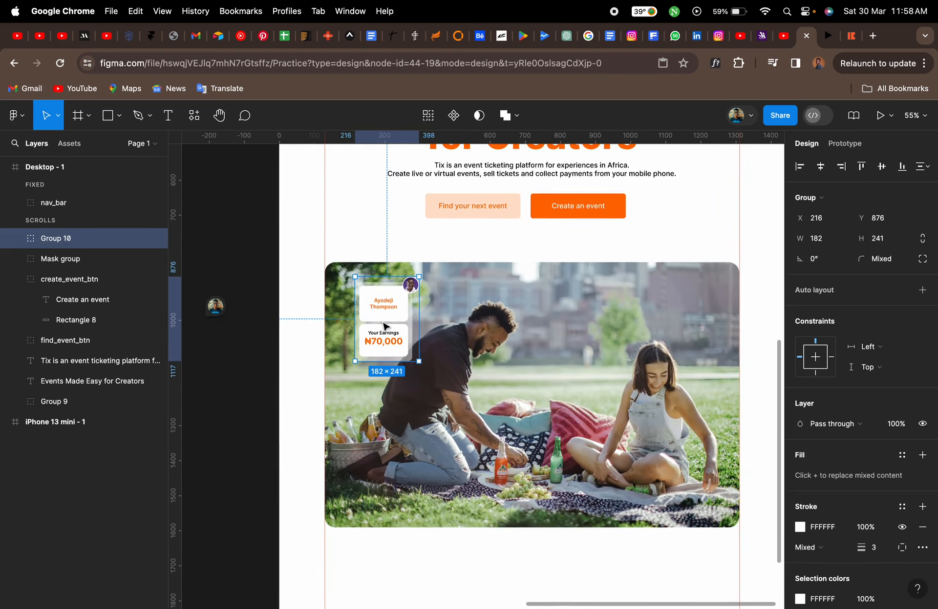
scroll(383, 325, "up", 5)
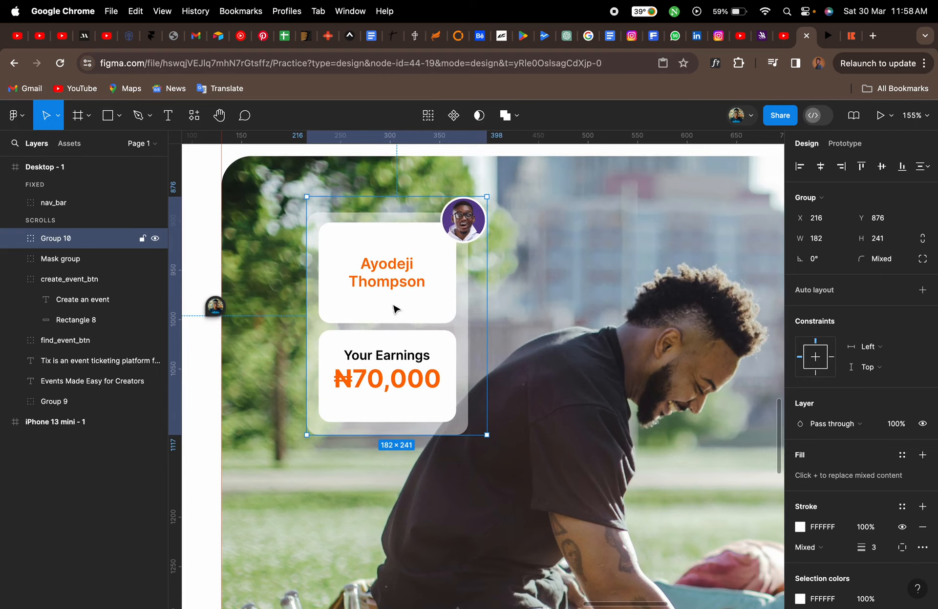
left_click(852, 36)
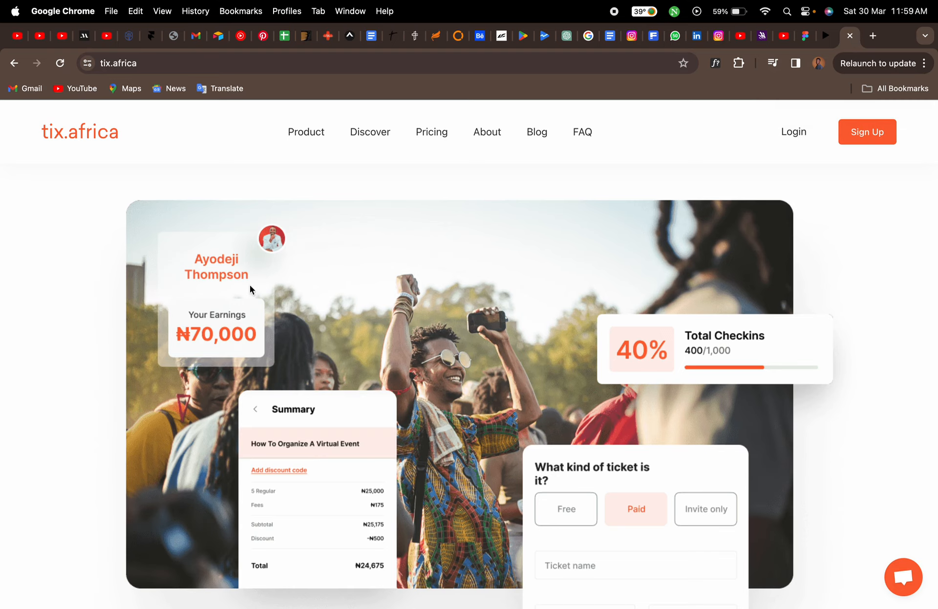
left_click(805, 38)
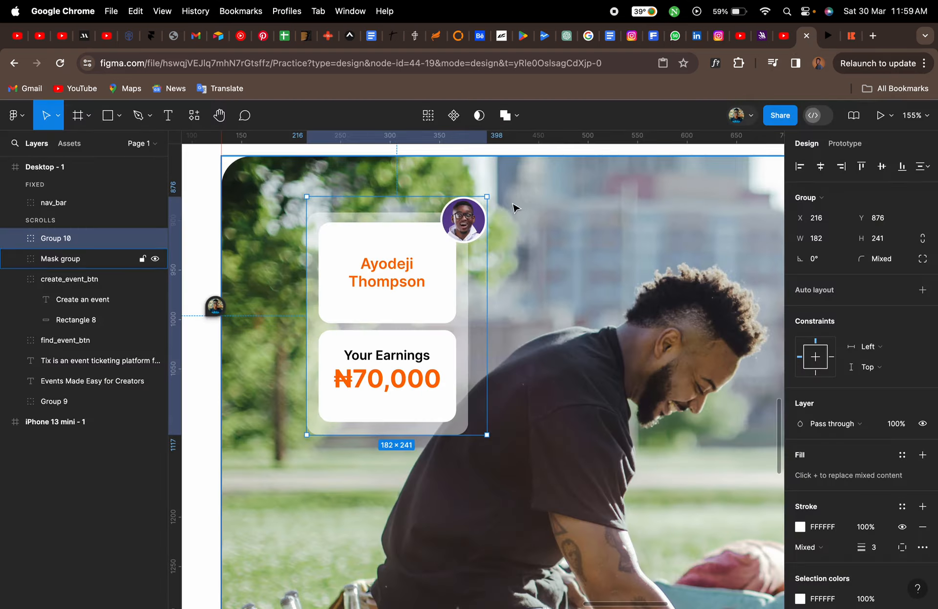
scroll(395, 302, "up", 5)
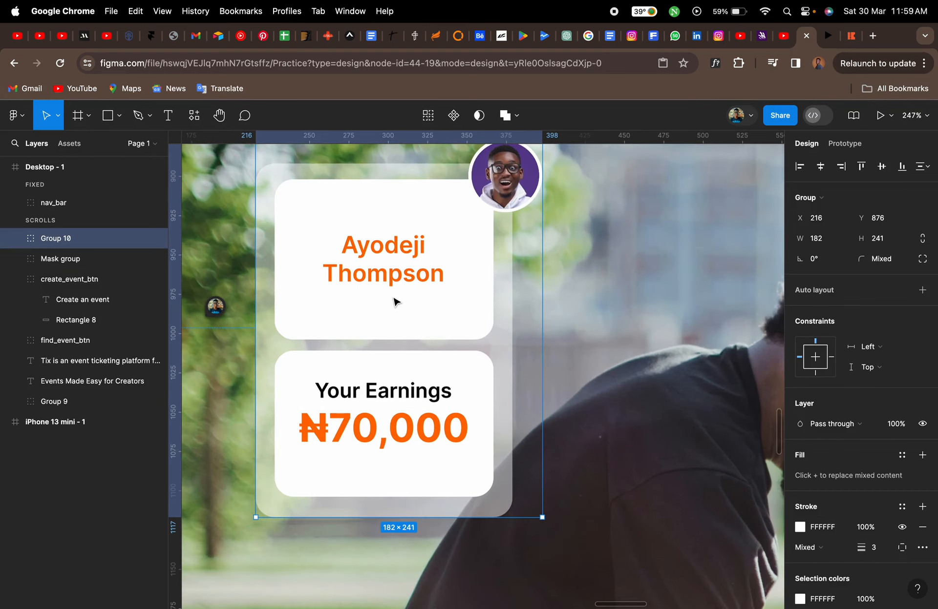
double_click(394, 324)
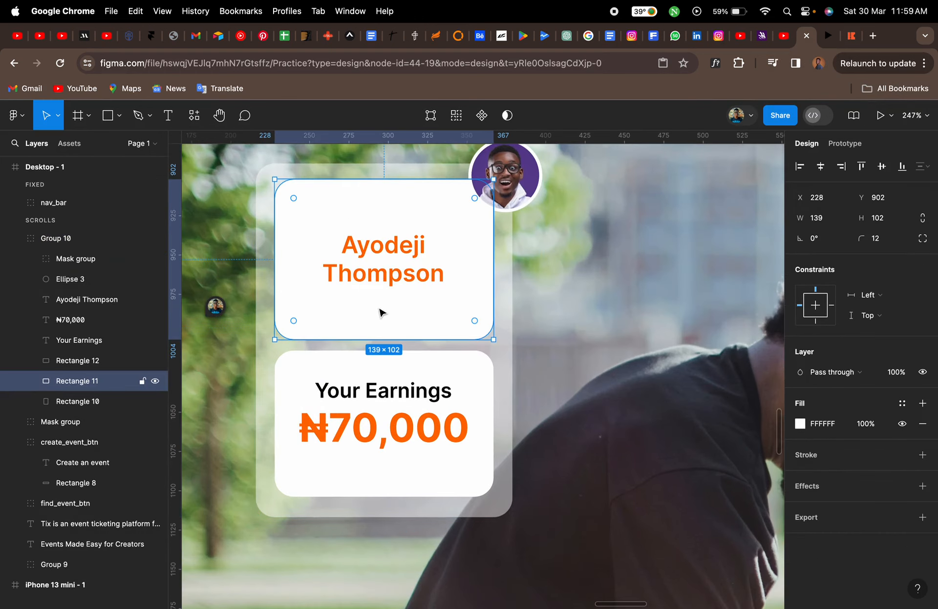
left_click_drag(379, 337, 391, 250)
left_click(391, 278)
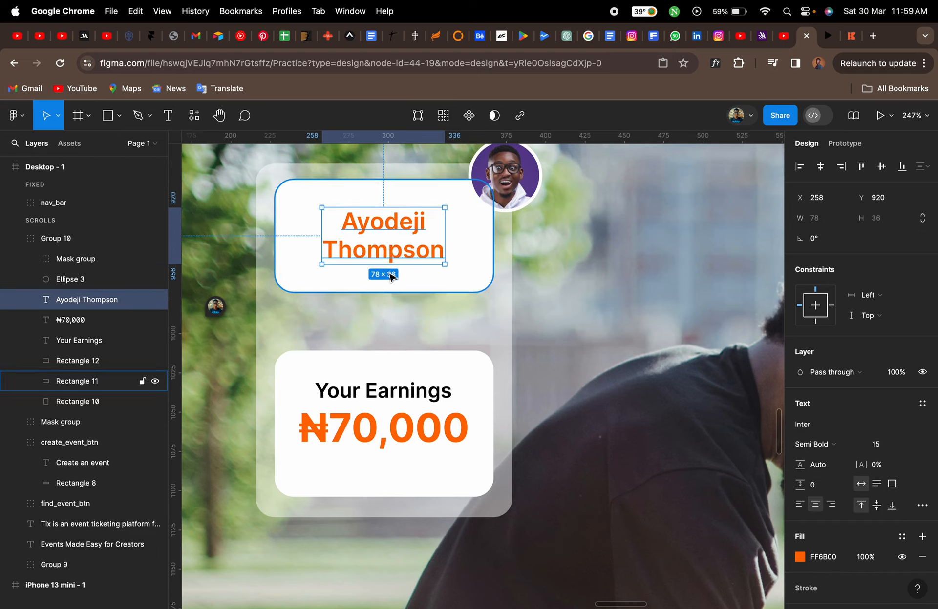
left_click(389, 284)
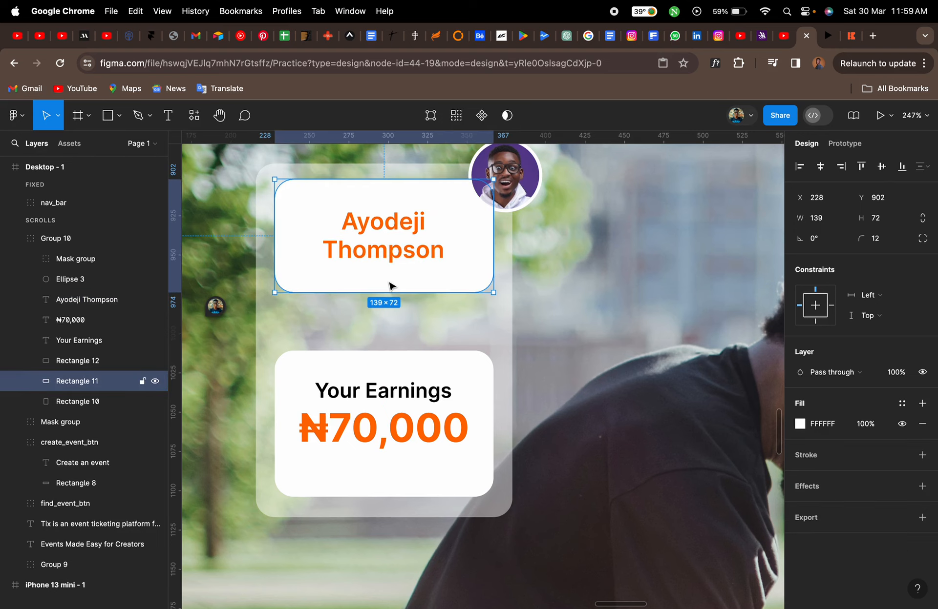
Move the earnings card together with its label and amount up beneath the name card
left_click(393, 393)
left_click(396, 416, "shift")
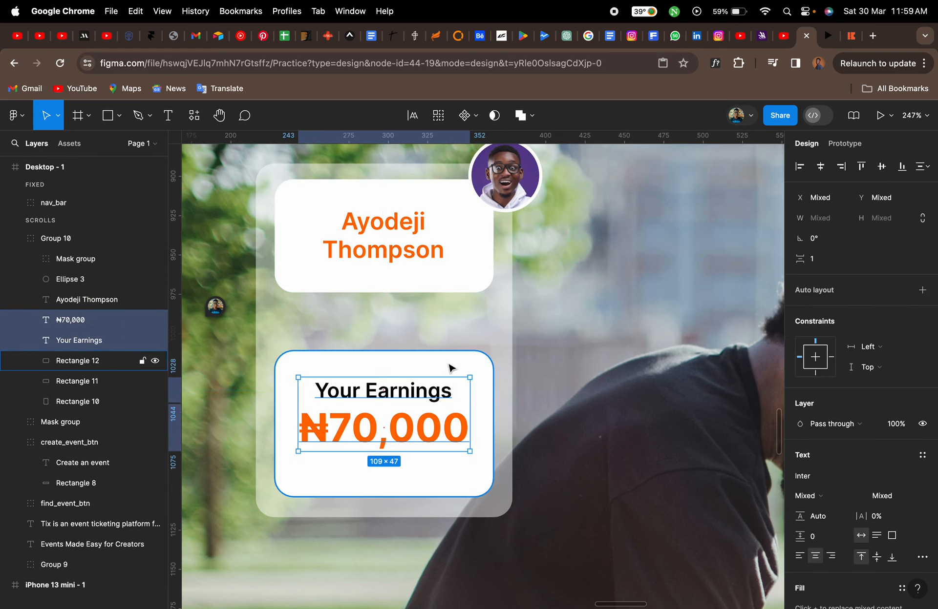
left_click(447, 366, "shift")
left_click_drag(447, 361, 448, 317)
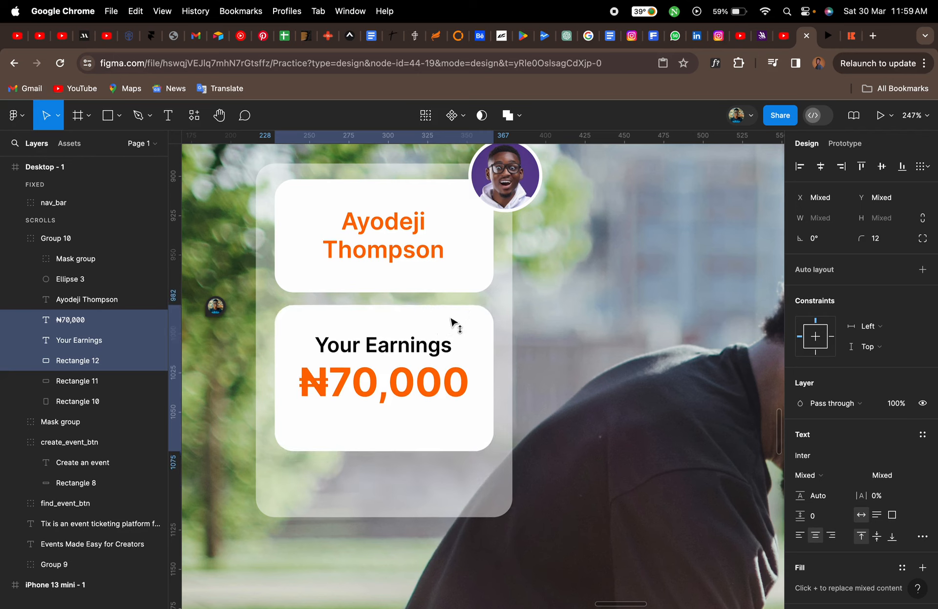
Shorten the earnings card's white rectangle by pulling its bottom edge up
left_click(447, 434)
left_click_drag(407, 448, 412, 420)
Nudge the Your Earnings label and ₦70,000 amount up slightly inside the earnings card
left_click(412, 404)
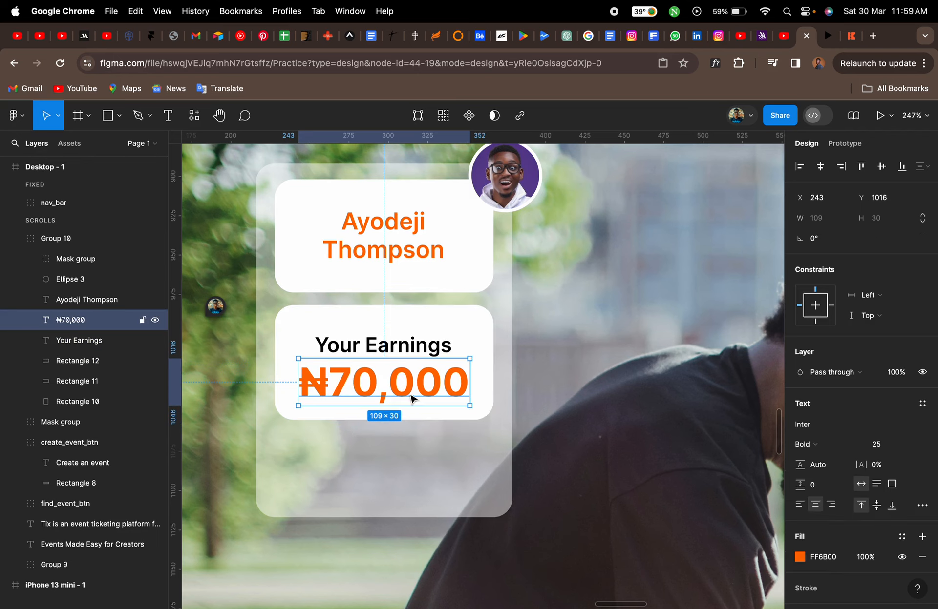
left_click(412, 352, "shift")
key("Up")
key("Up")
key("Up")
key("Up")
key("Up")
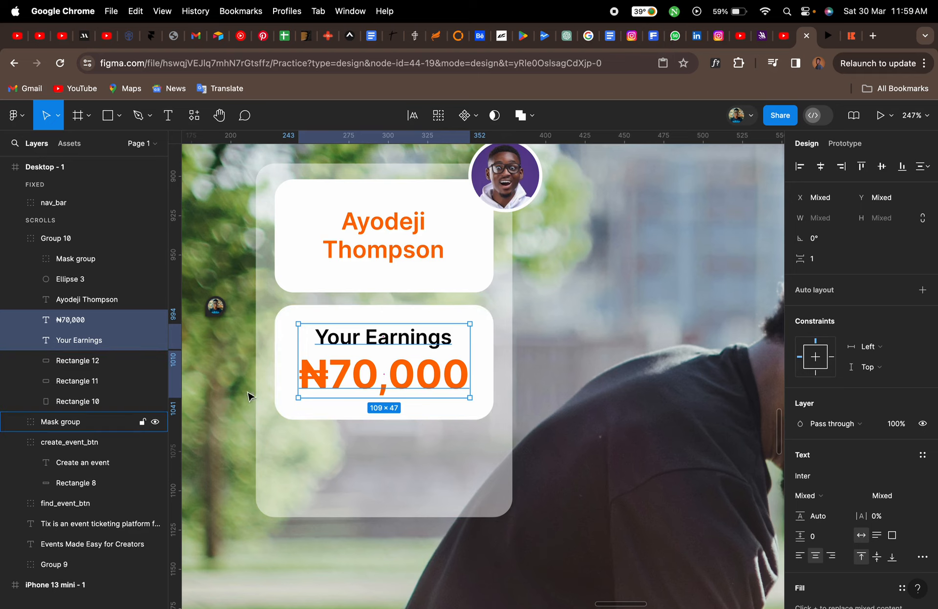
Shorten the translucent backing rectangle to about 163 × 176 so it fits the cards, then collapse the group
left_click(358, 519)
left_click_drag(358, 519, 362, 441)
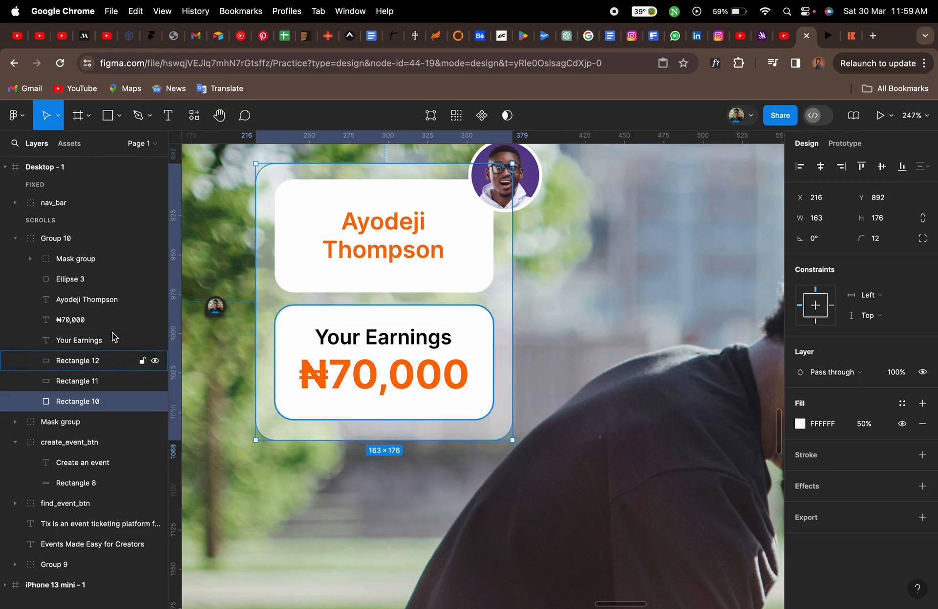
left_click(67, 238)
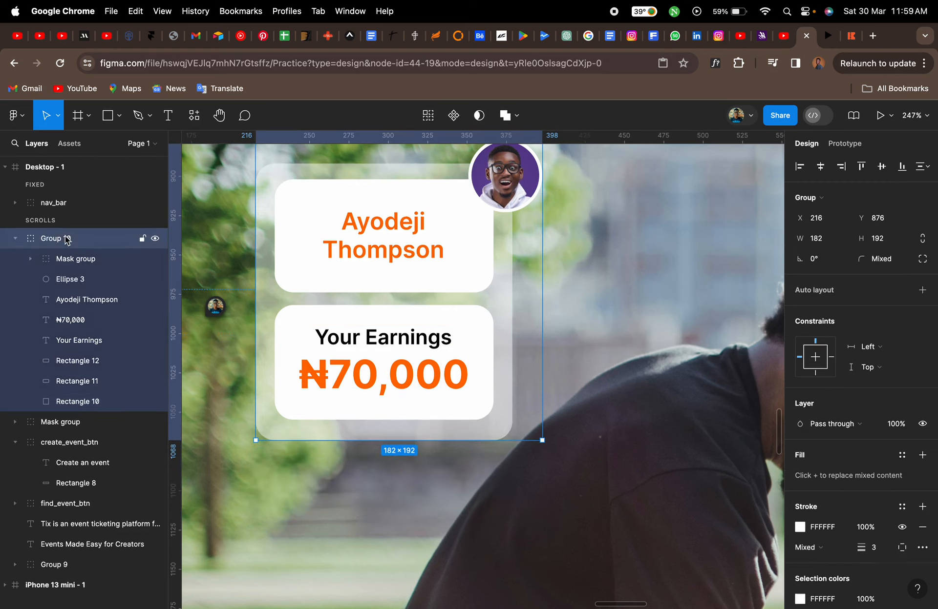
left_click(16, 238)
Compare the hero image area of the design with the reference site's hero section
scroll(498, 308, "down", 5)
scroll(498, 308, "right", 5)
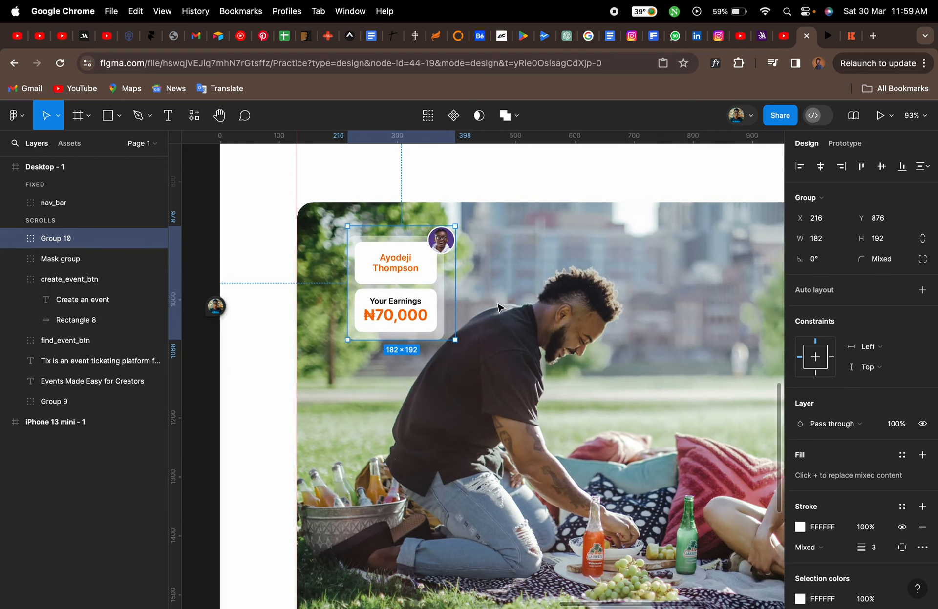
scroll(498, 308, "down", 2)
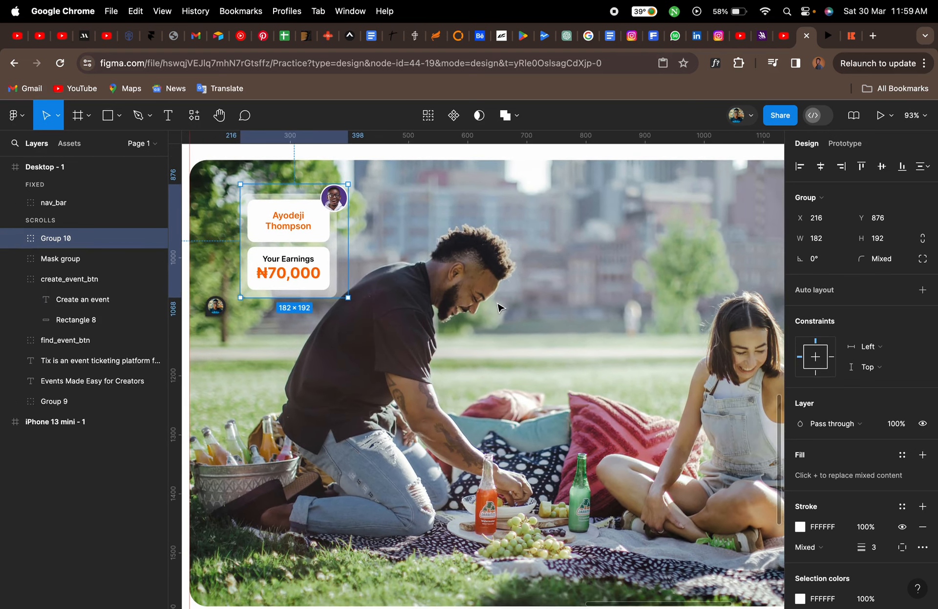
left_click(850, 36)
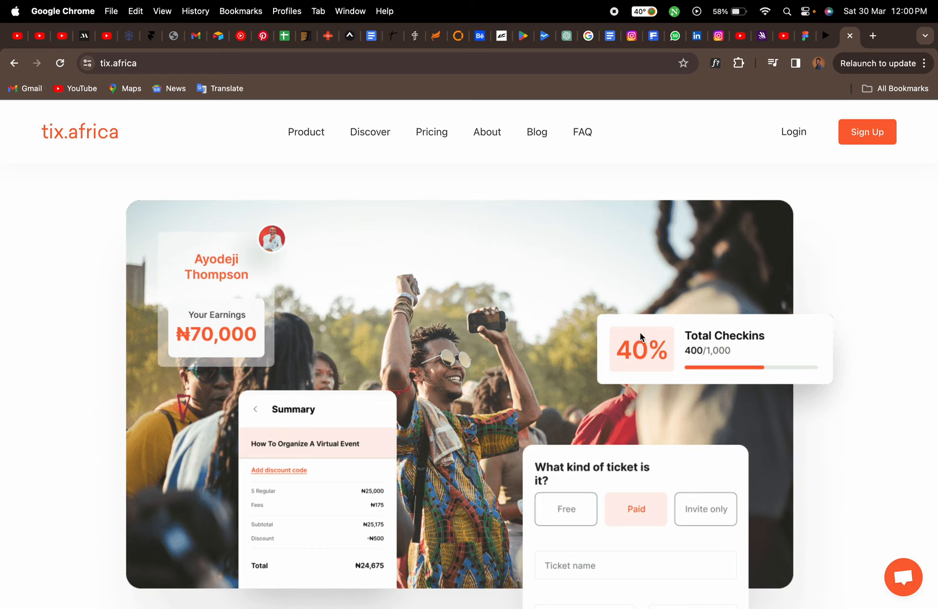
scroll(640, 335, "down", 20)
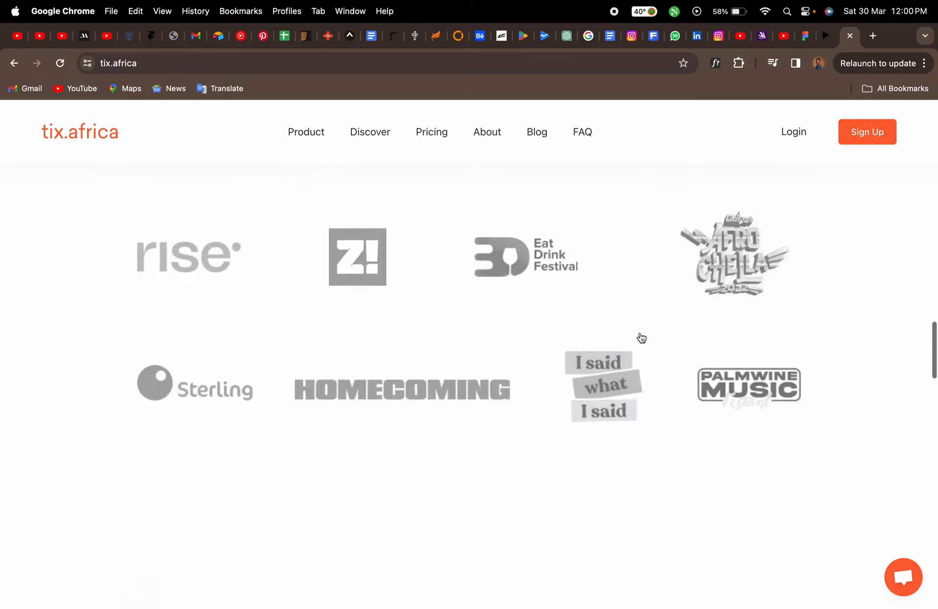
scroll(639, 334, "up", 20)
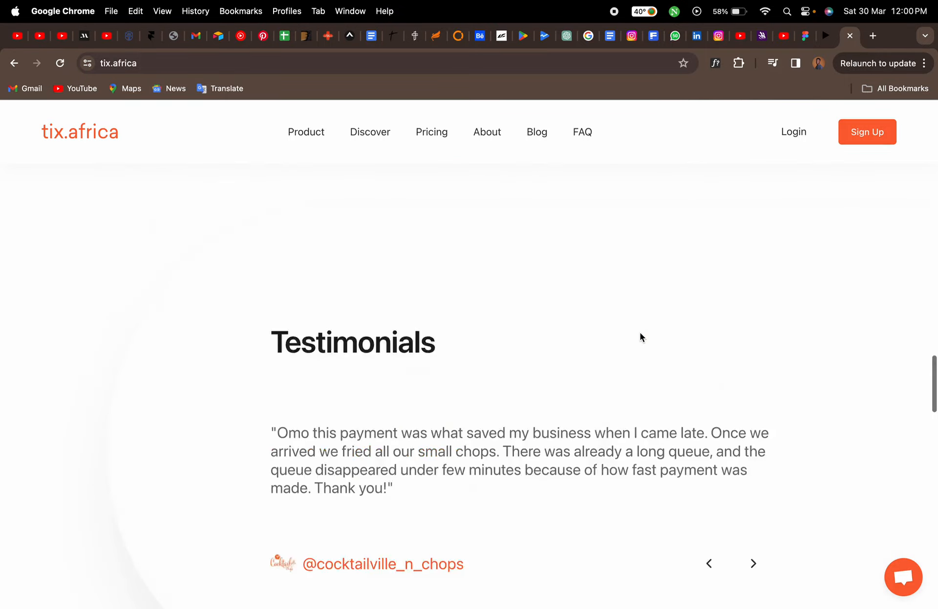
scroll(640, 337, "up", 10)
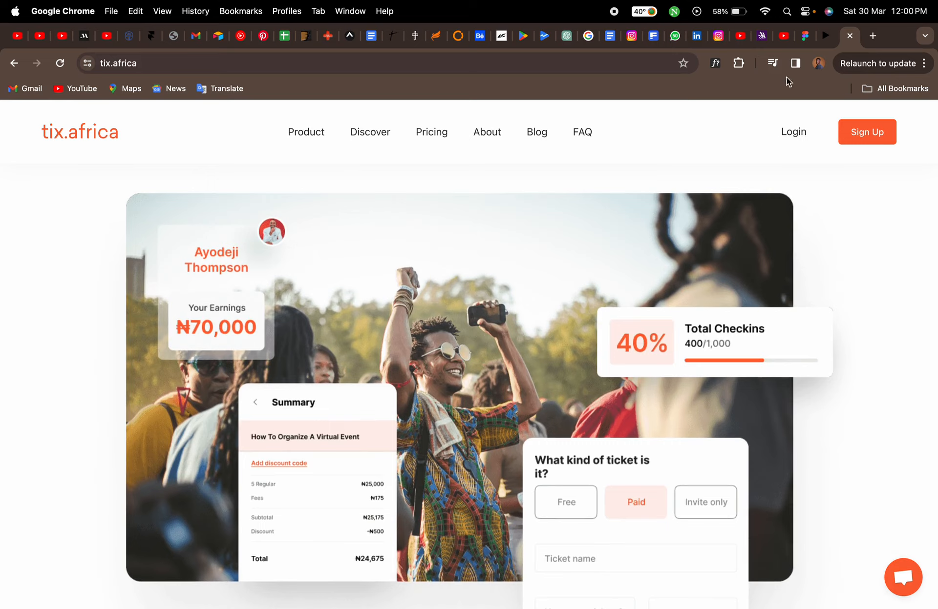
left_click(803, 42)
scroll(551, 326, "right", 5)
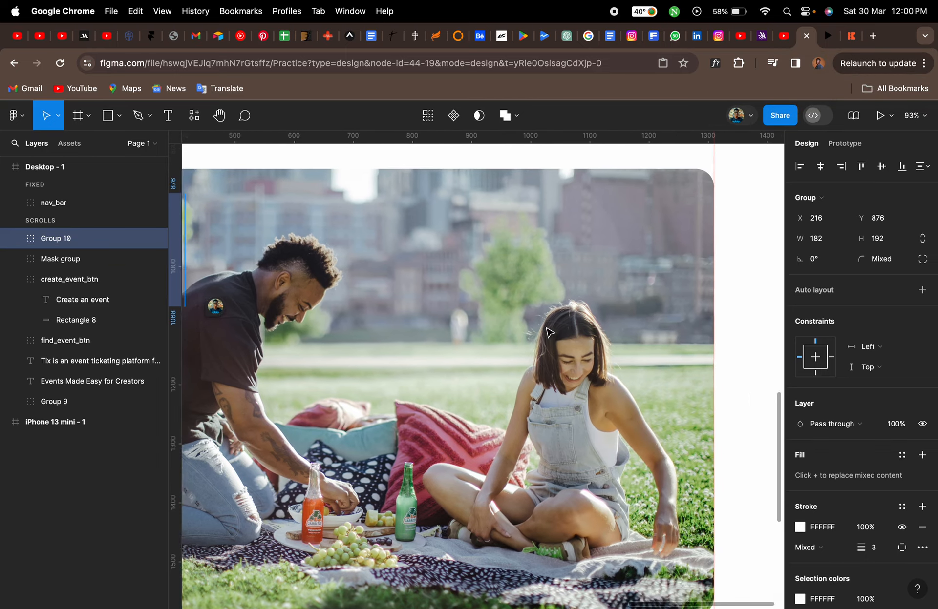
left_click(851, 36)
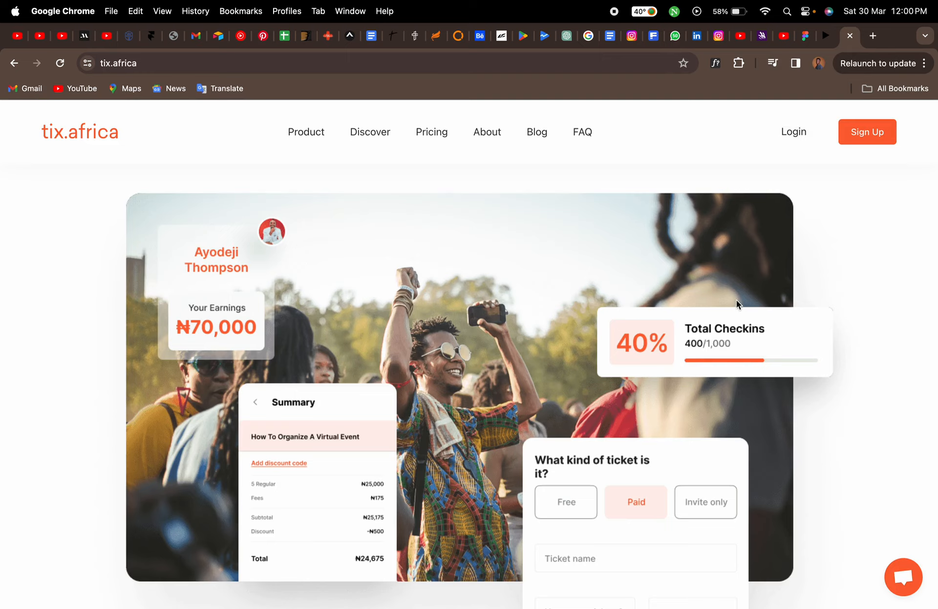
left_click(803, 39)
scroll(650, 255, "right", 3)
scroll(649, 254, "right", 1)
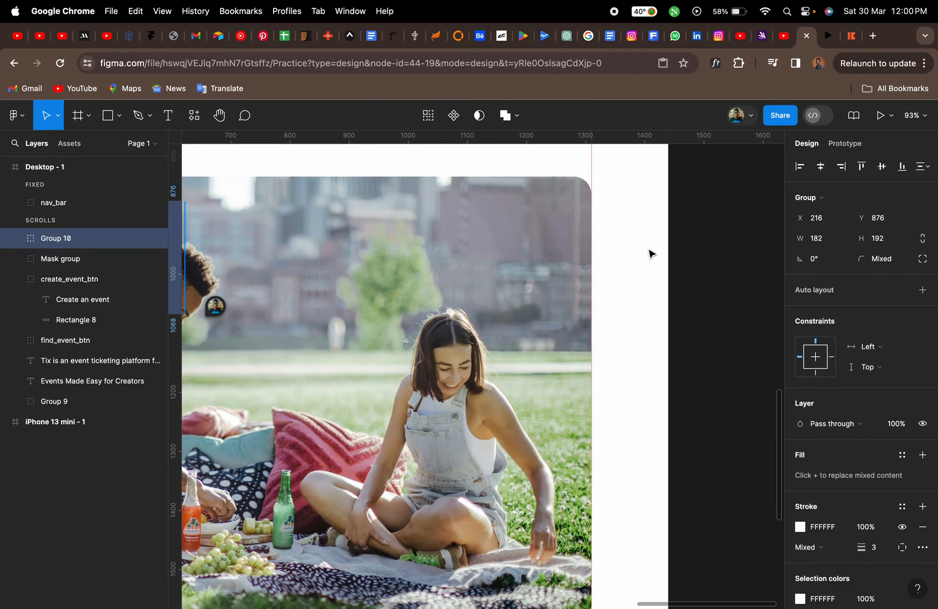
Draw a rectangle about 253 × 99 near the hero image's right edge and set its corner radius to 15
key("r")
left_click_drag(465, 251, 615, 308)
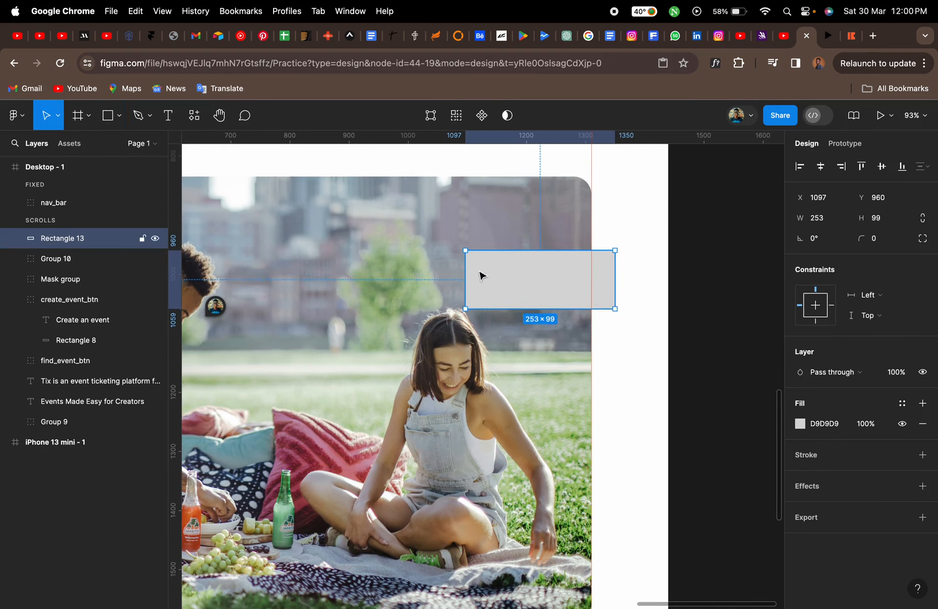
left_click(872, 239)
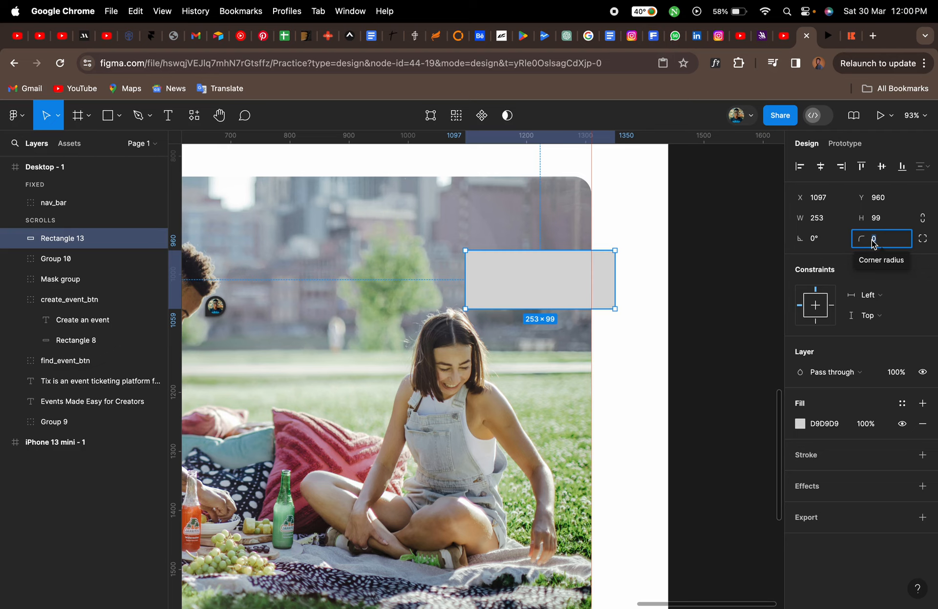
type("15")
key("Return")
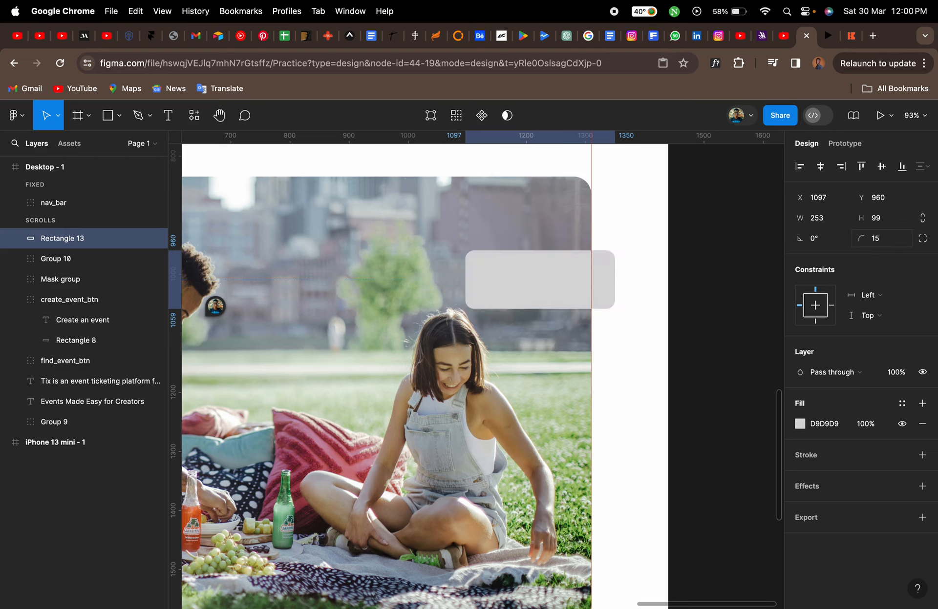
Widen the new rectangle to about 295 px and fill it with white FFFFFF
left_click_drag(464, 288, 441, 283)
left_click(824, 424)
type("fff")
key("Return")
scroll(613, 227, "up", 5)
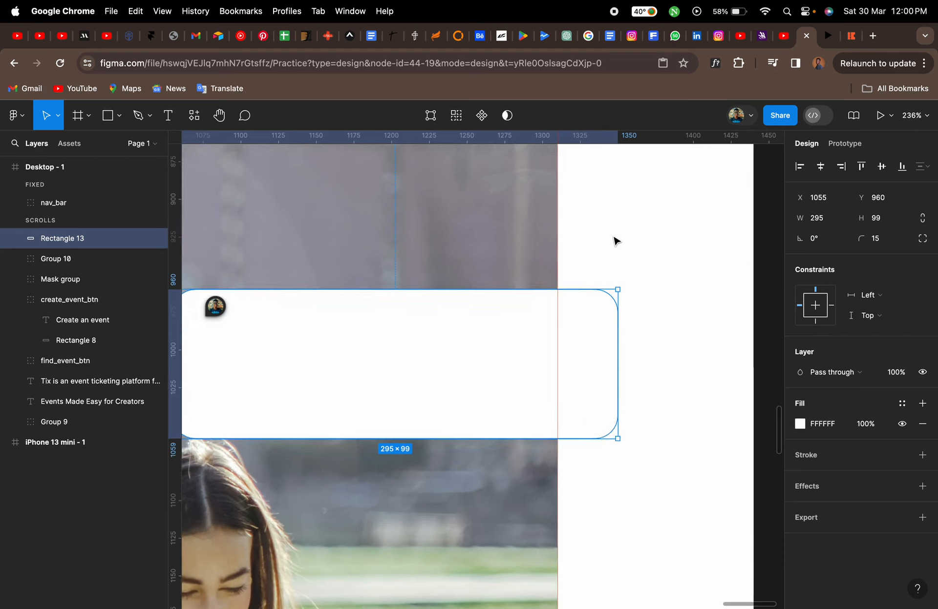
left_click(626, 454)
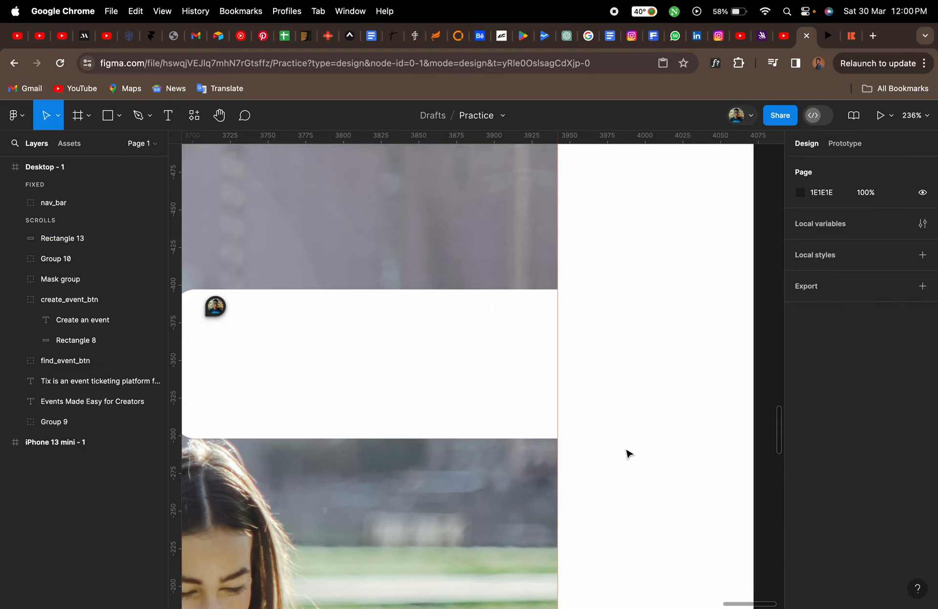
left_click(525, 393)
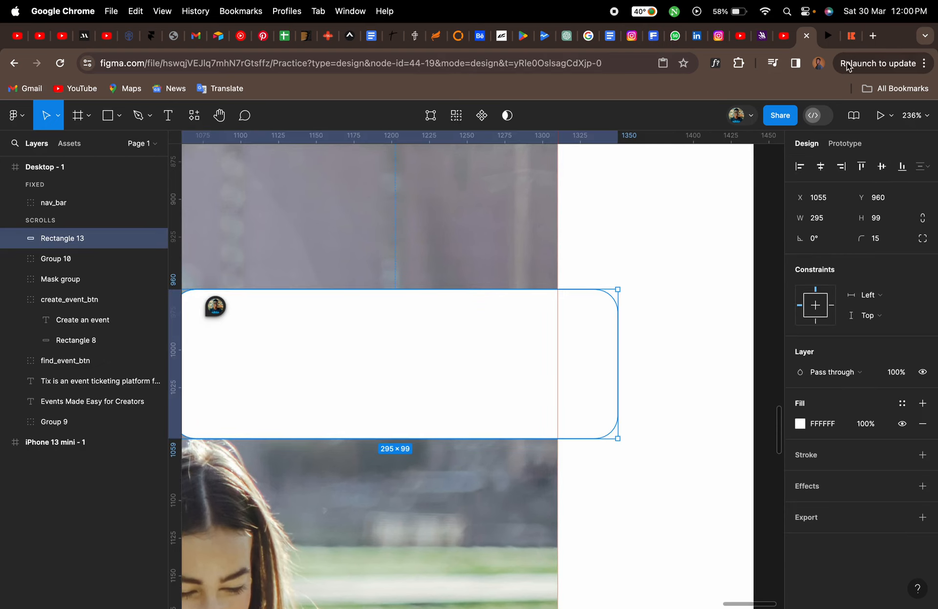
Add a drop shadow to the white card rectangle with X 15, Y 15, blur 20 and 15% opacity
left_click(847, 43)
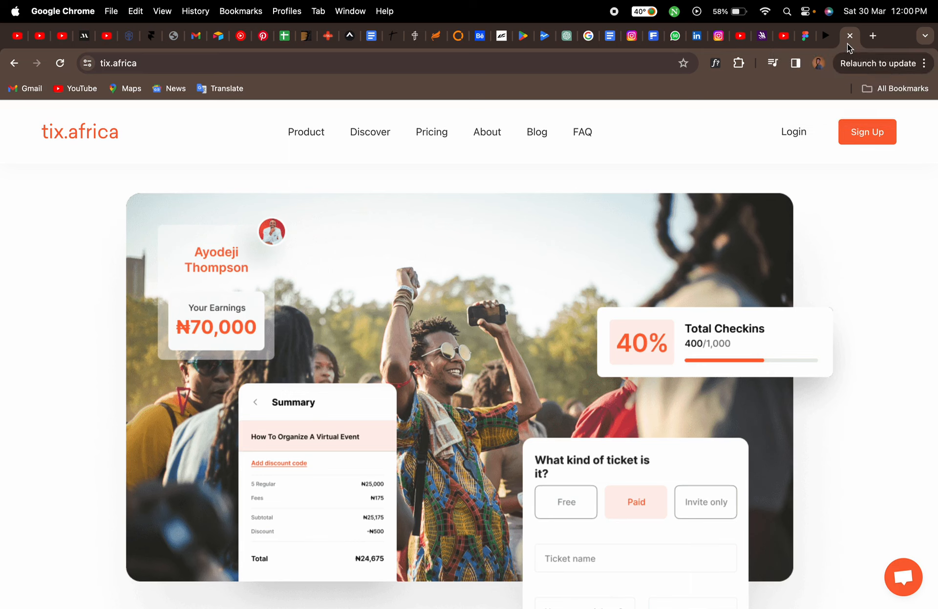
left_click(801, 41)
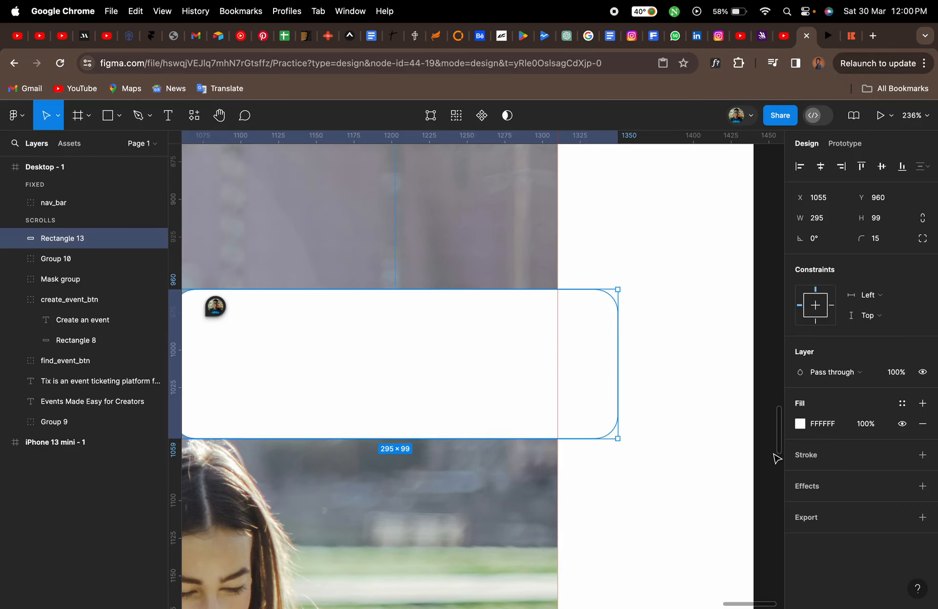
left_click(815, 490)
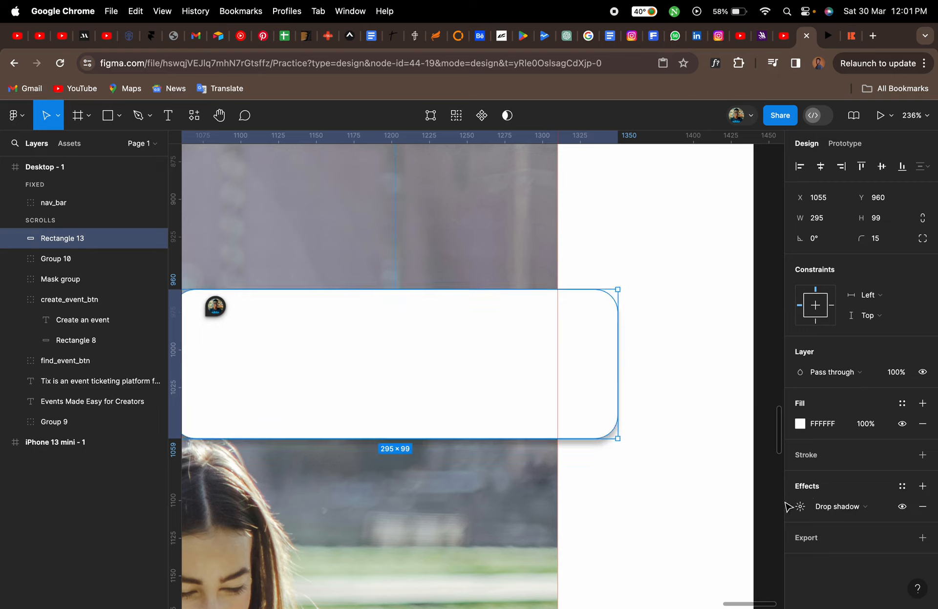
left_click(799, 509)
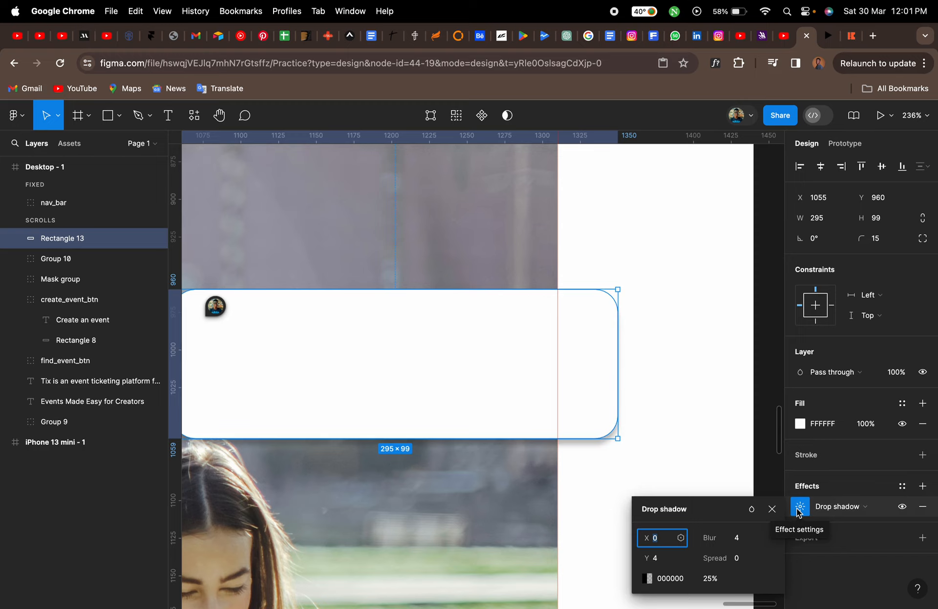
left_click(664, 559)
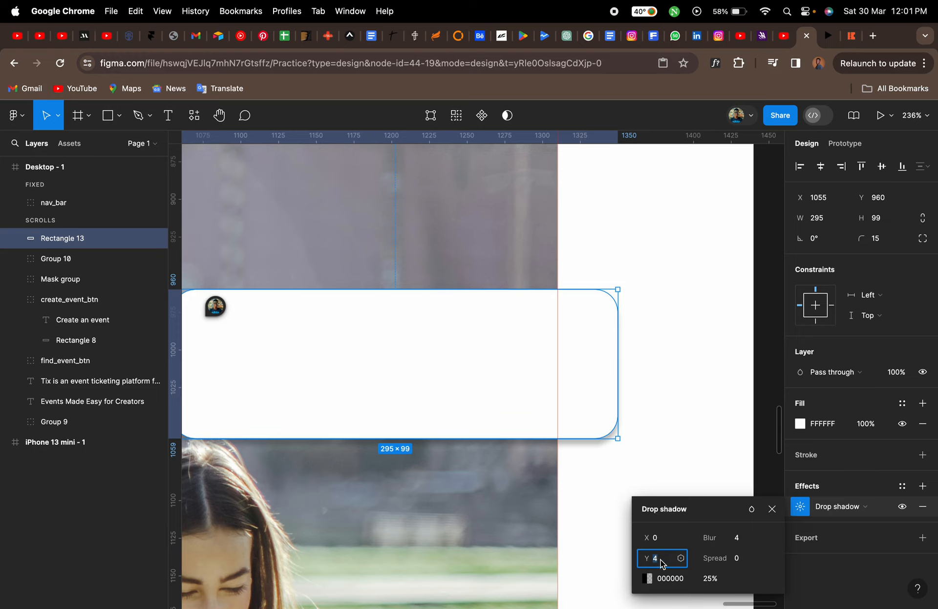
type("15")
key("Return")
left_click(659, 539)
type("15")
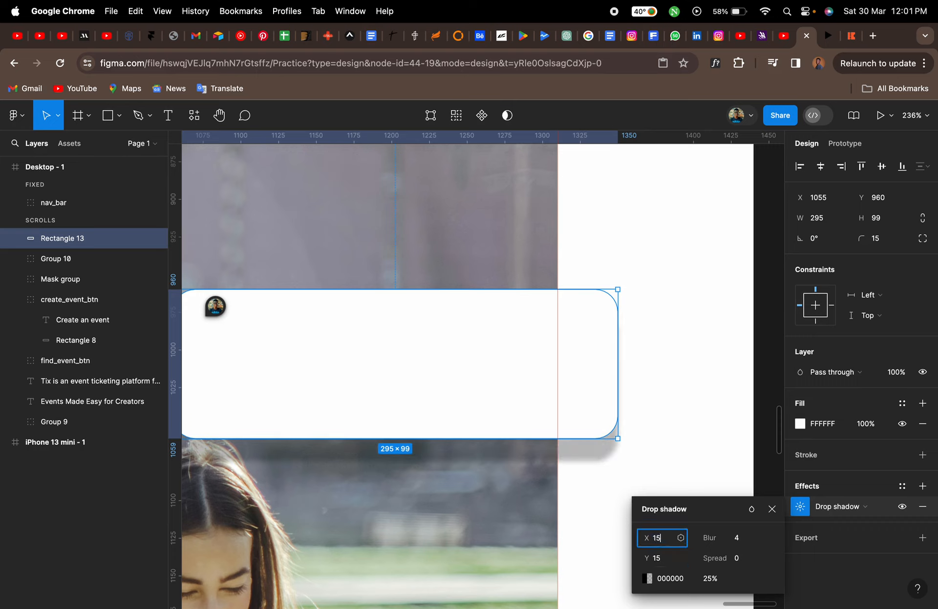
key("Return")
left_click(741, 541)
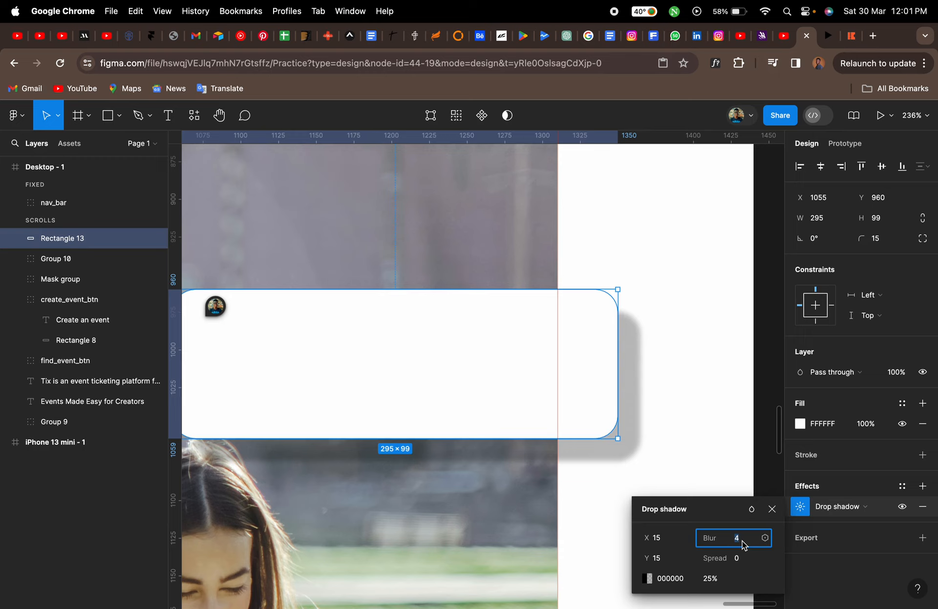
type("10")
key("Return")
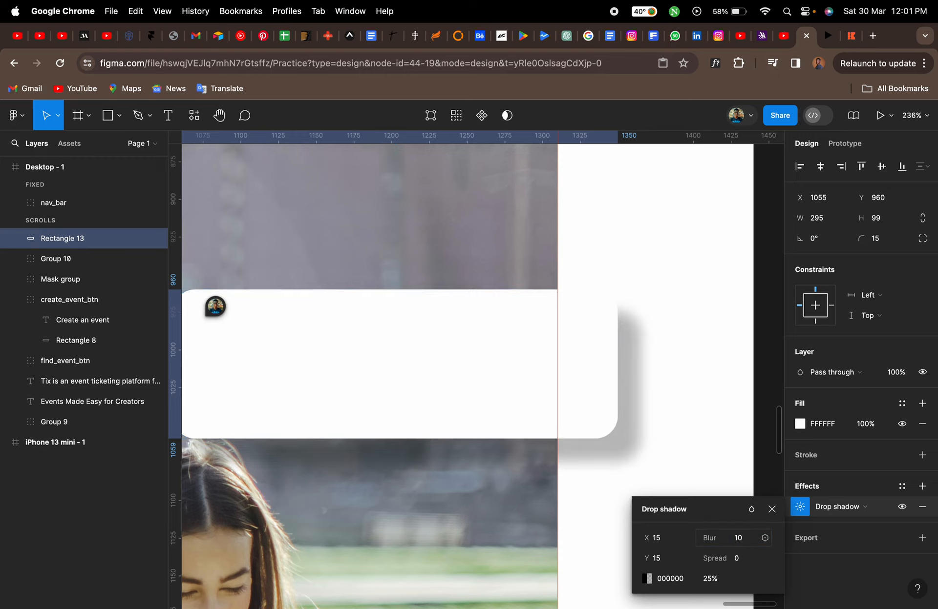
left_click(740, 541)
type("20")
key("Return")
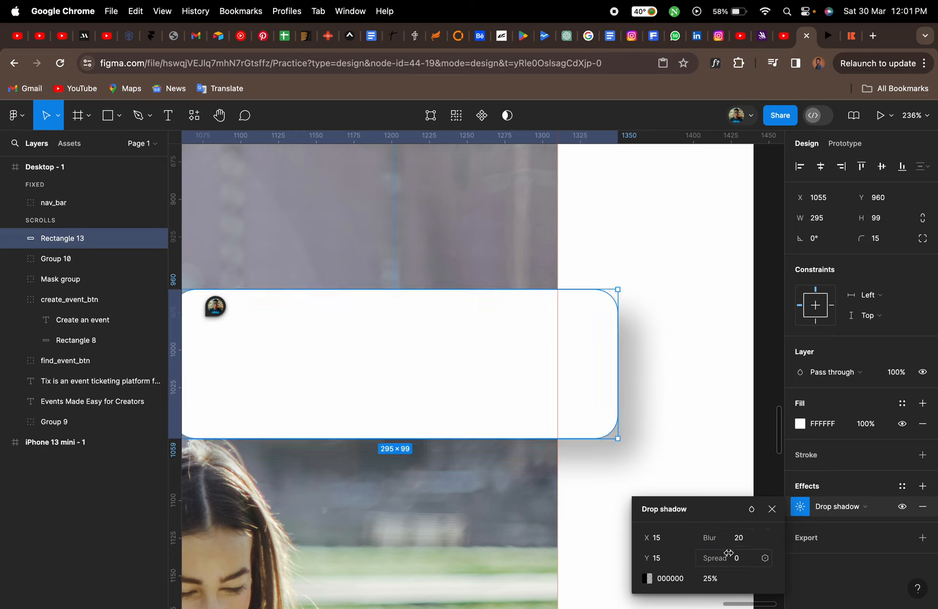
left_click(711, 580)
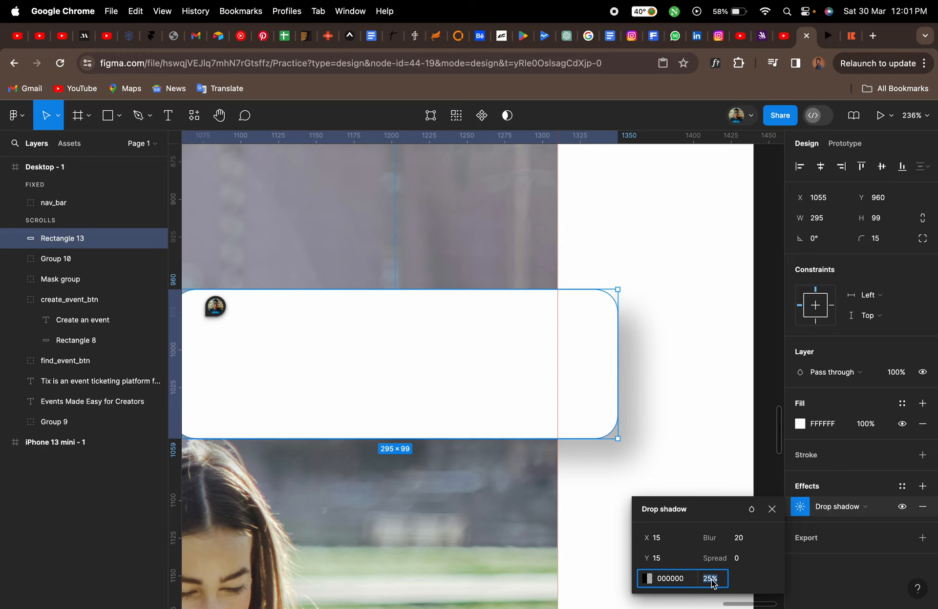
type("15")
key("Return")
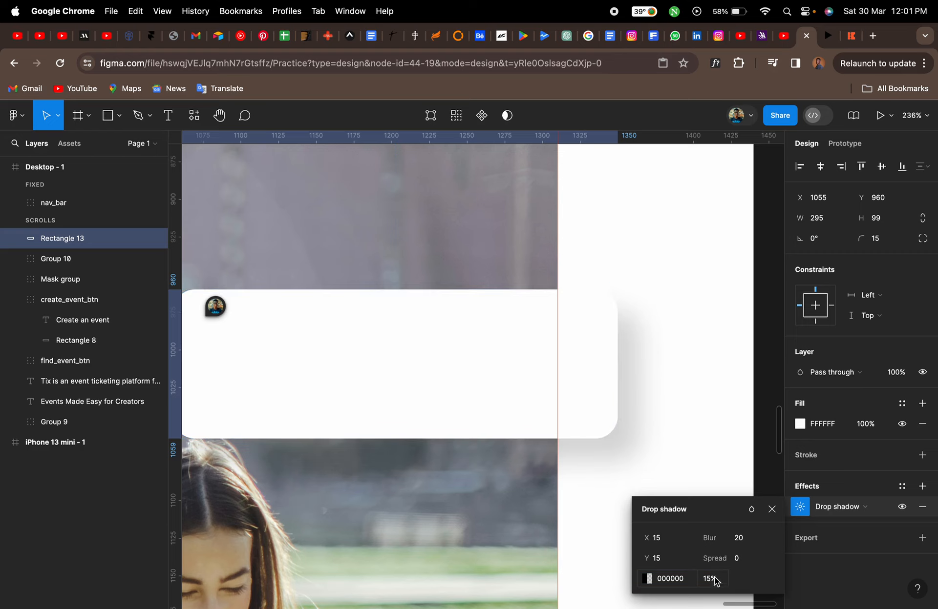
left_click(772, 510)
left_click(644, 515)
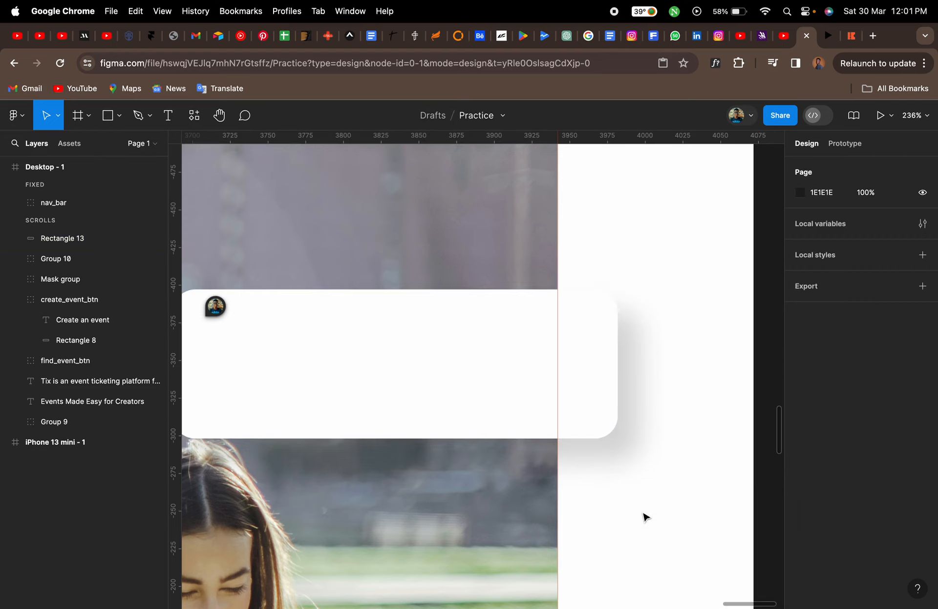
Draw a rectangle about 77 × 71 inside the white card and round its corners to 7
scroll(643, 516, "left", 2)
scroll(643, 515, "down", 1)
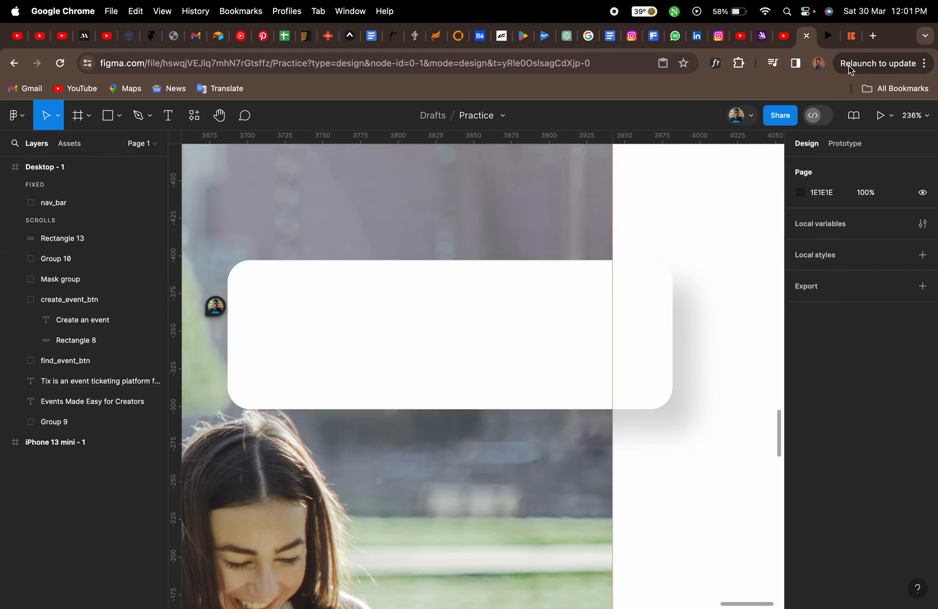
left_click(851, 37)
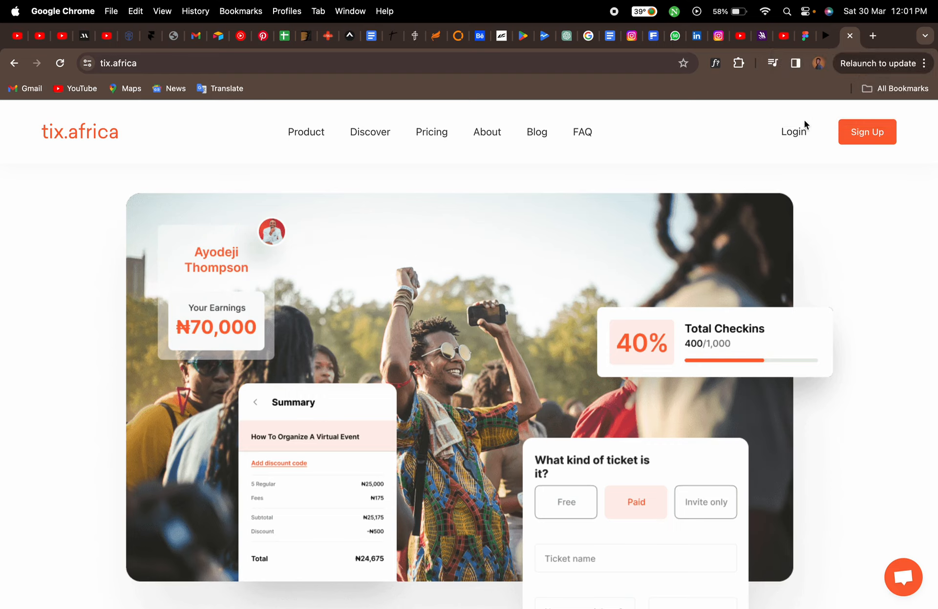
left_click(802, 38)
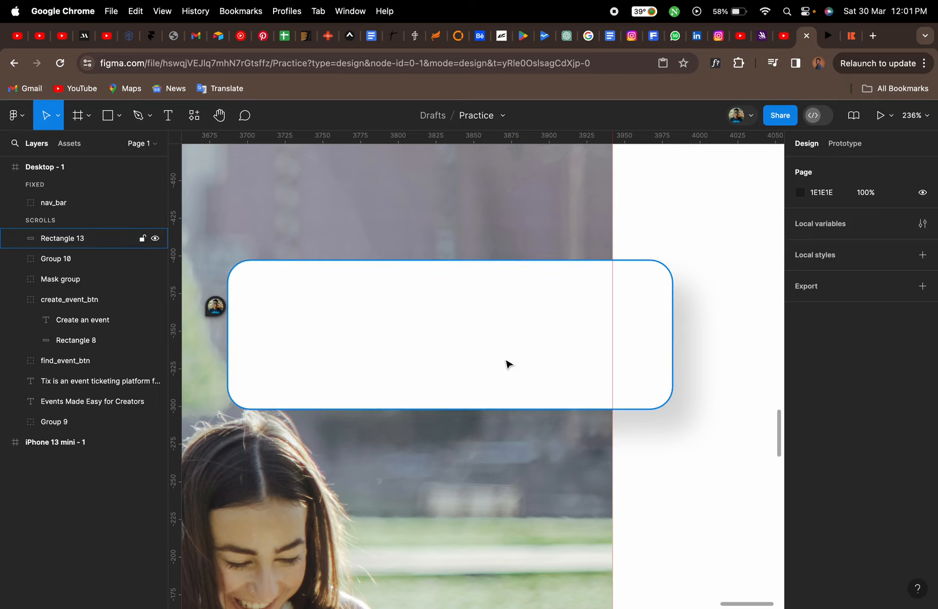
scroll(519, 370, "left", 2)
scroll(519, 370, "up", 1)
key("r")
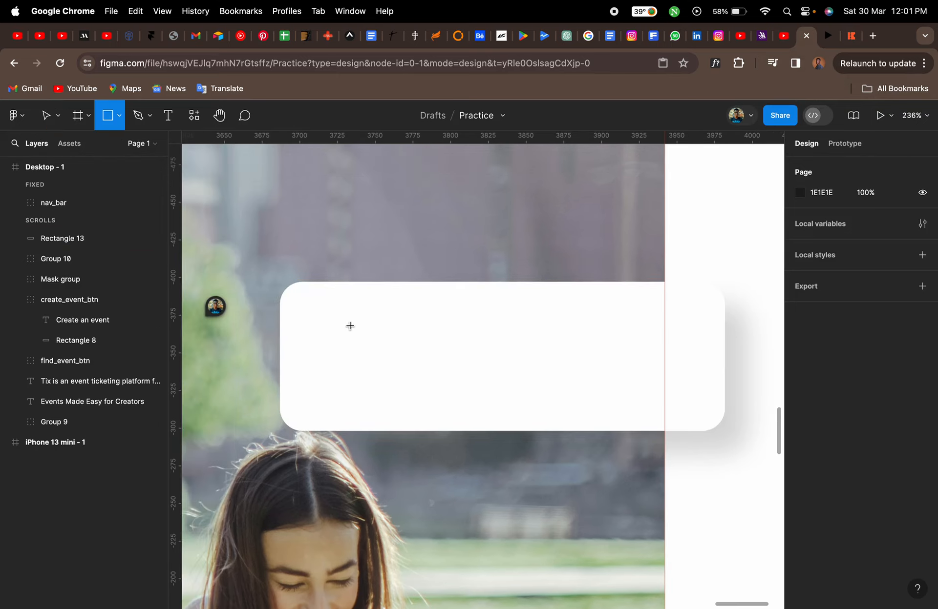
left_click_drag(310, 306, 428, 414)
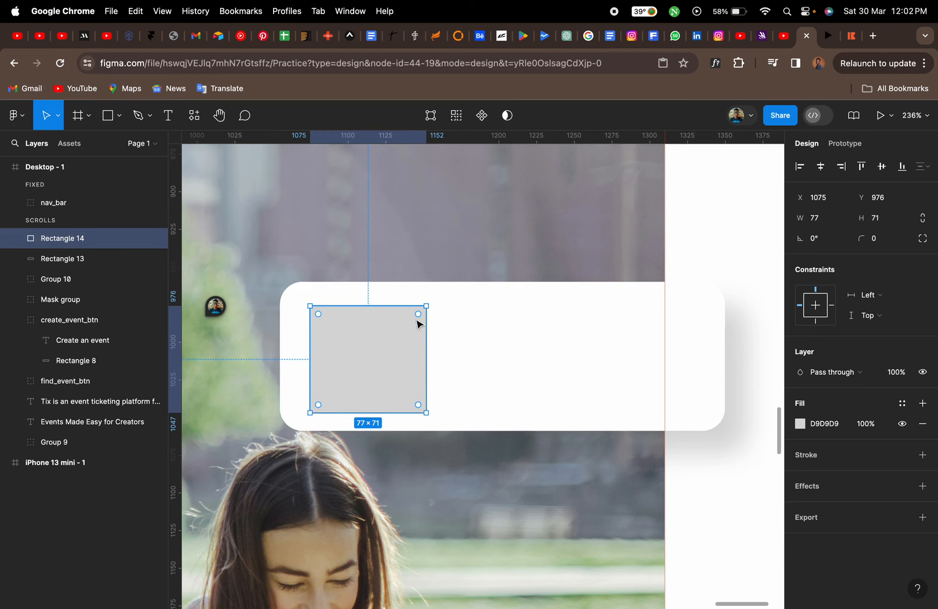
left_click_drag(418, 319, 416, 321)
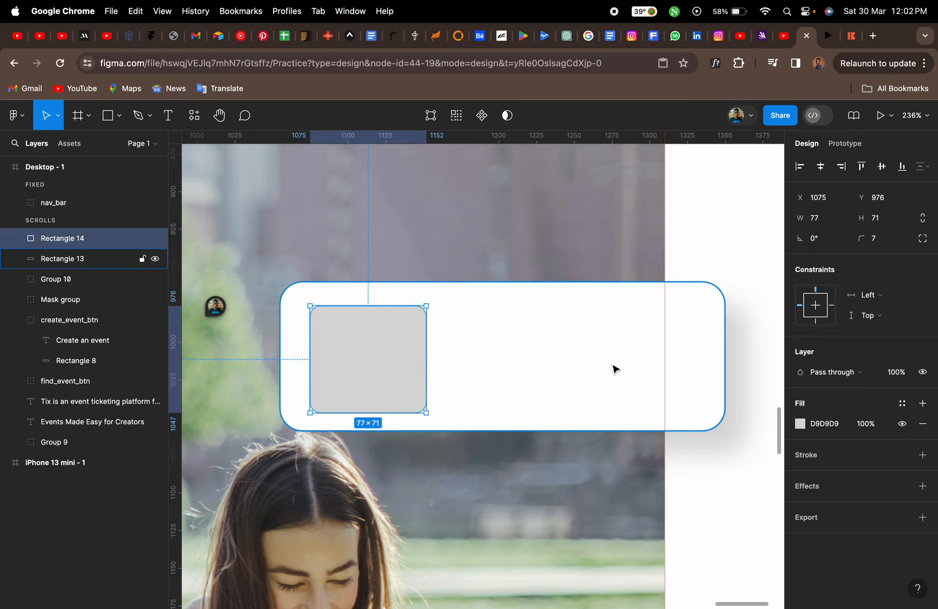
Fill the small rectangle with FF6B00 at 20% opacity
left_click(848, 42)
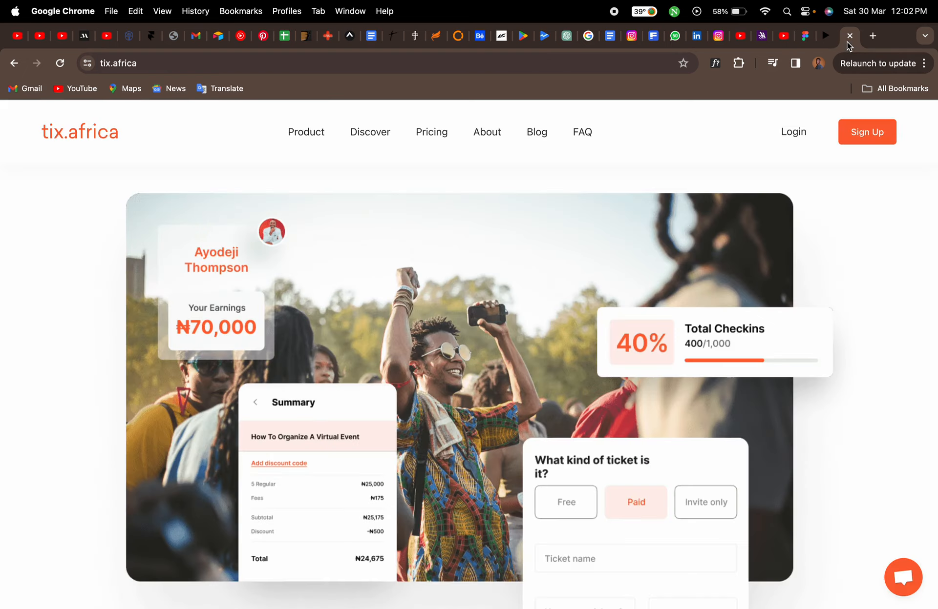
left_click(804, 39)
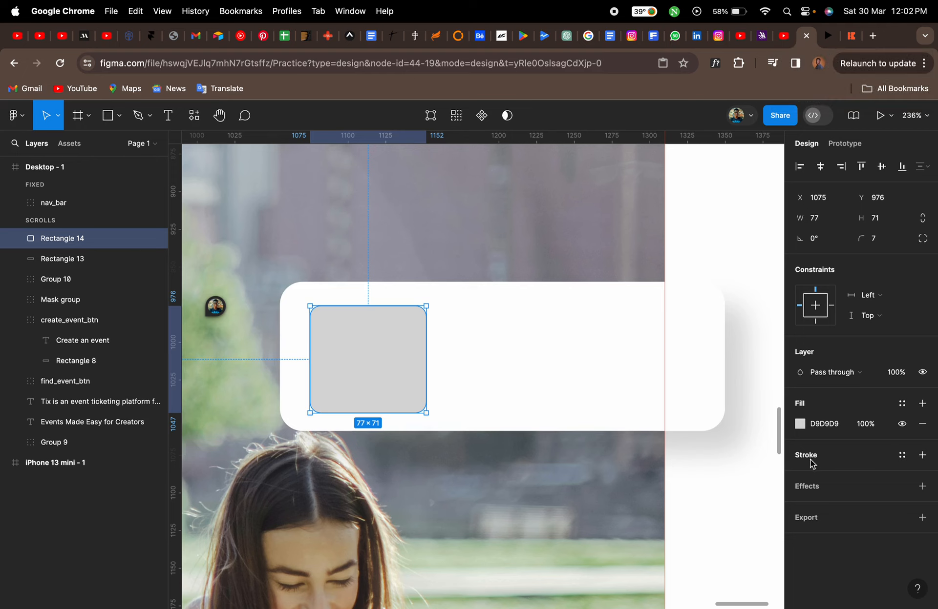
left_click(800, 423)
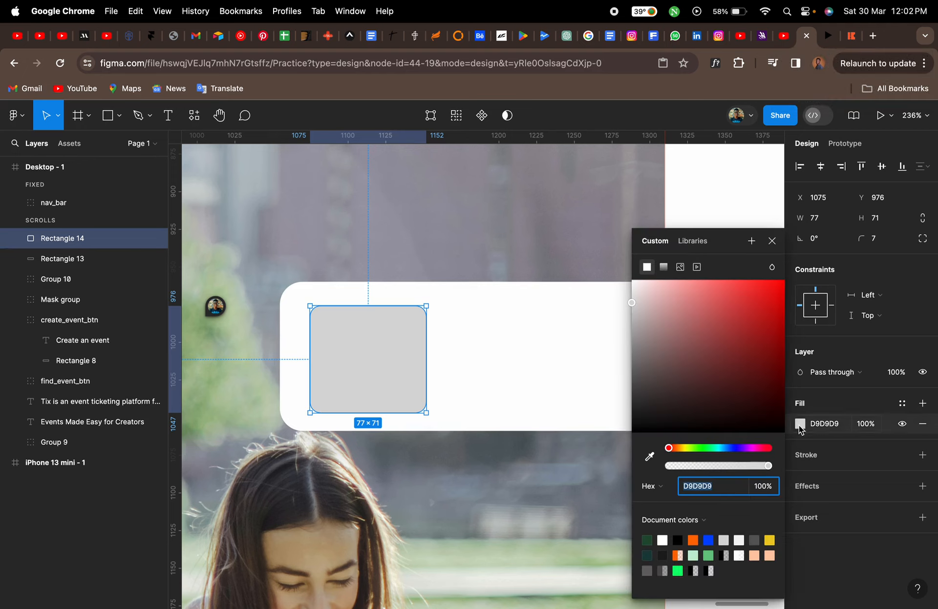
left_click(694, 540)
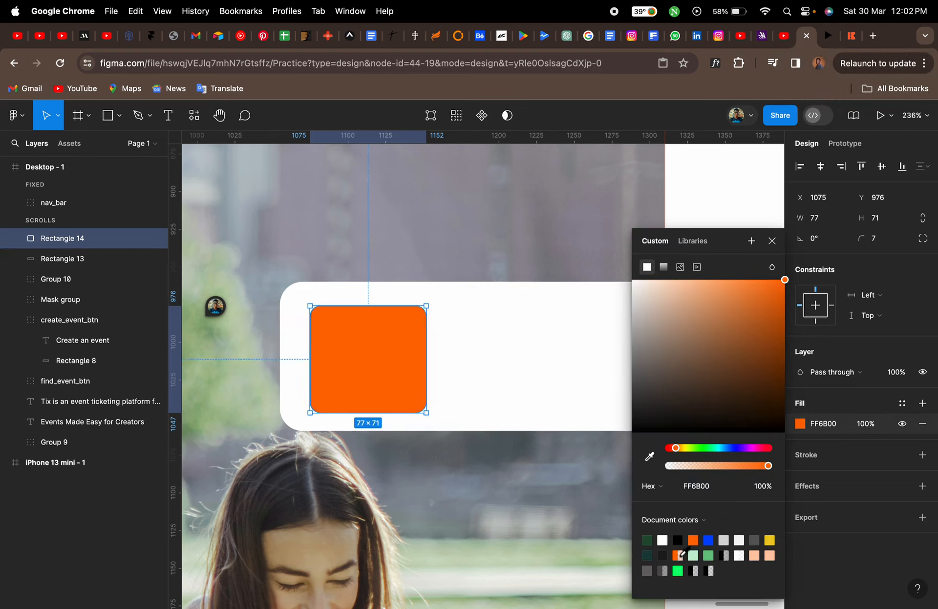
left_click(679, 555)
left_click(737, 309)
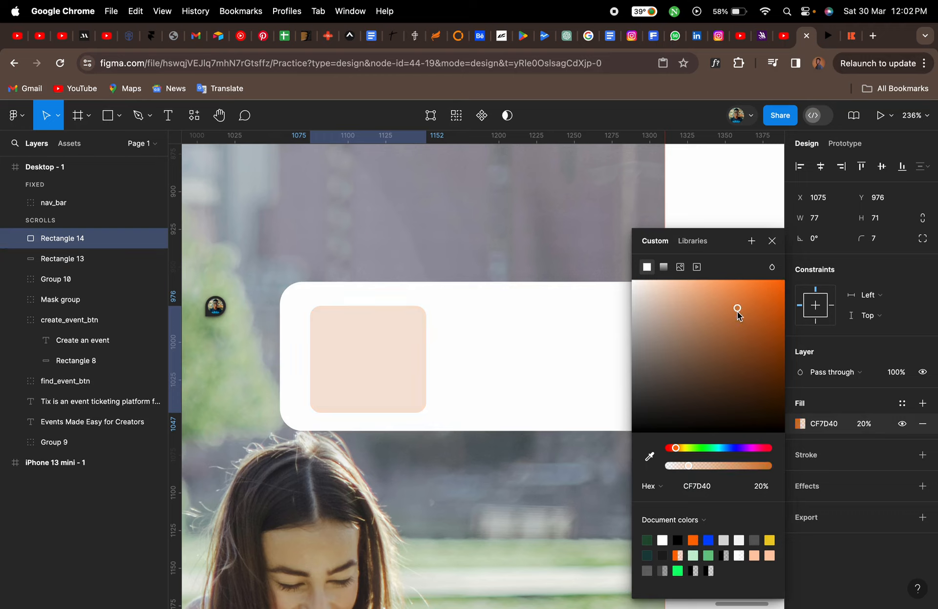
left_click(679, 555)
left_click(772, 240)
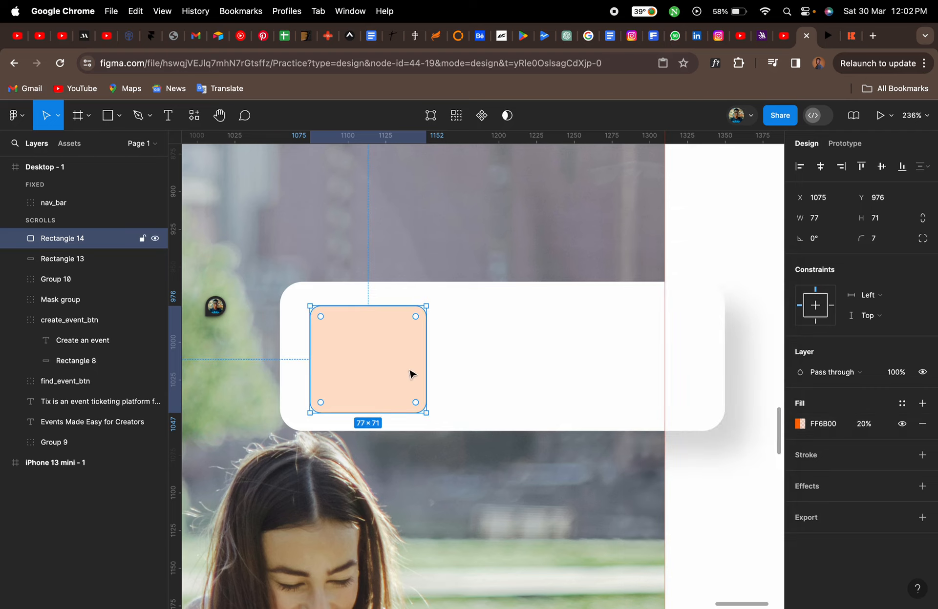
Align the small rectangle vertically centred with the white card and nudge it slightly left
scroll(318, 370, "up", 5)
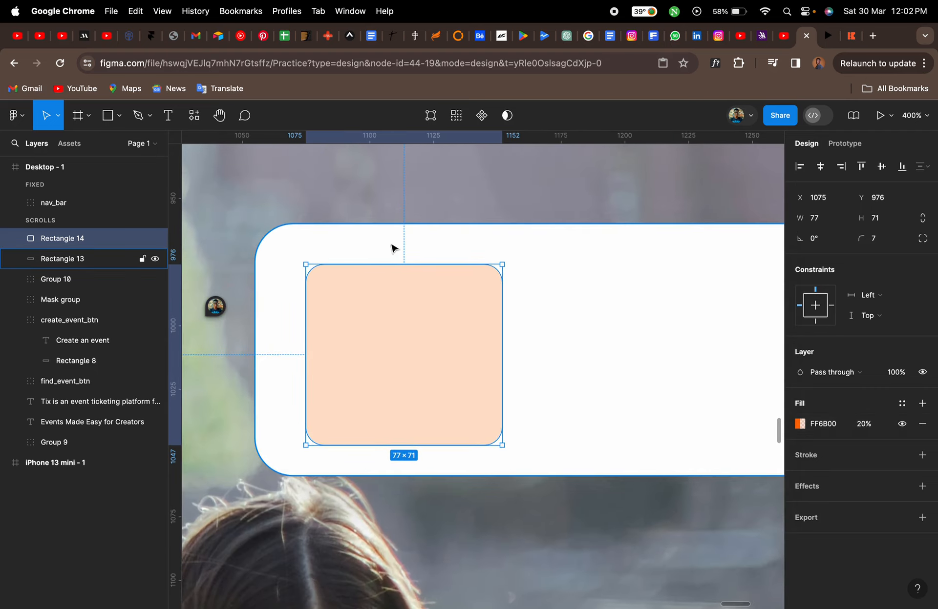
left_click_drag(384, 328, 377, 328)
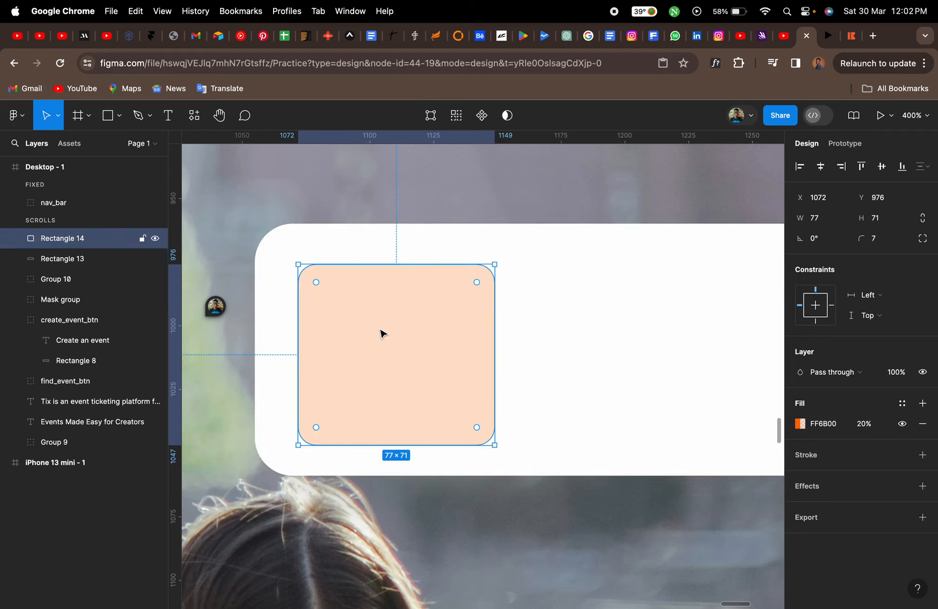
left_click(562, 329, "shift")
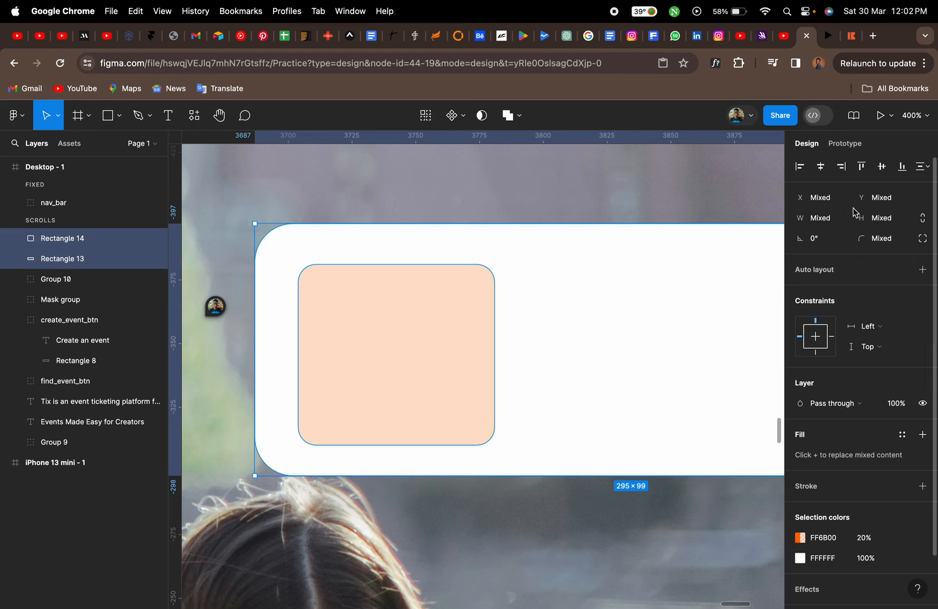
left_click(885, 167)
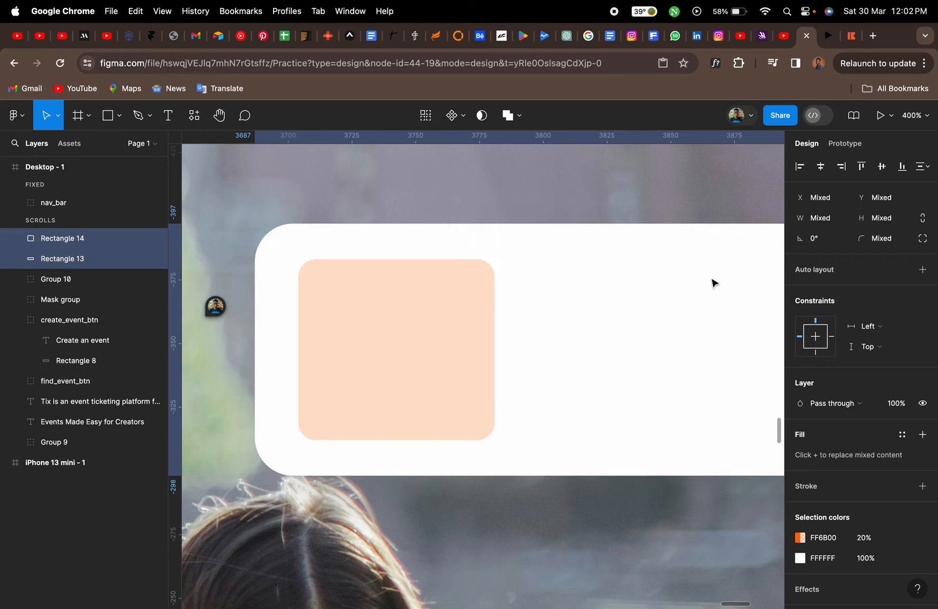
left_click(573, 312)
left_click(392, 361)
key("Left")
key("Left")
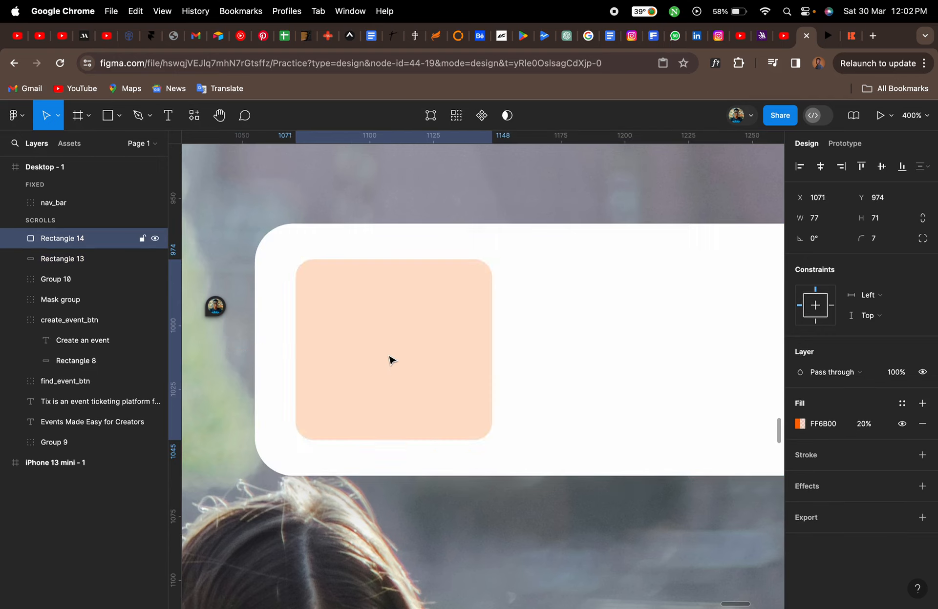
Add a "40%" text inside the peach square and move it to the square's centre
key("t")
left_click(354, 334)
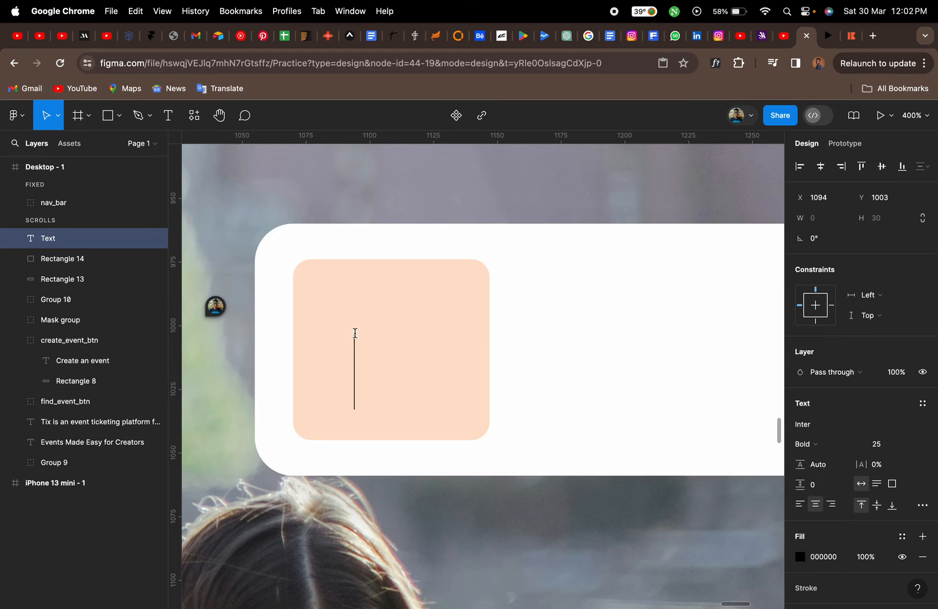
type("40")
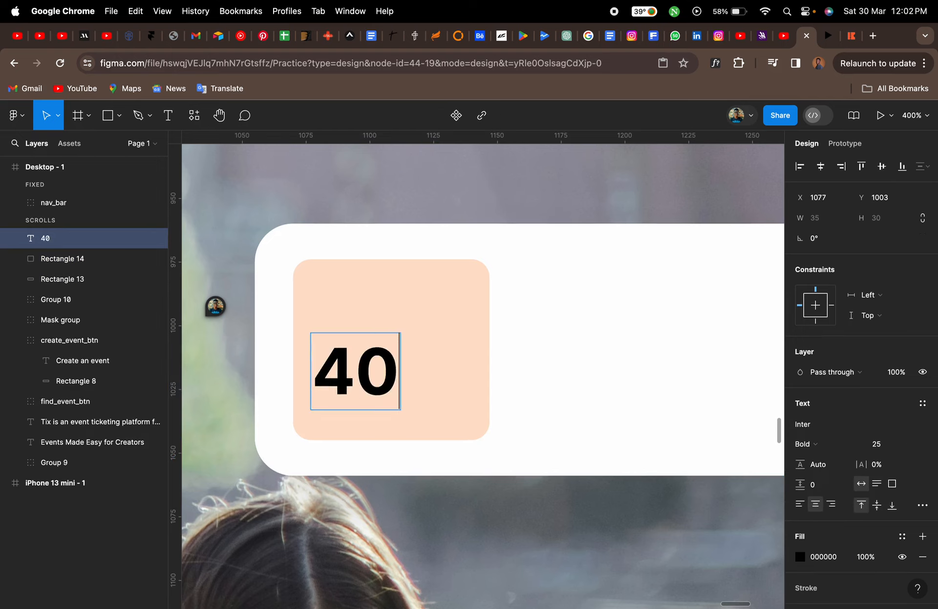
type("%")
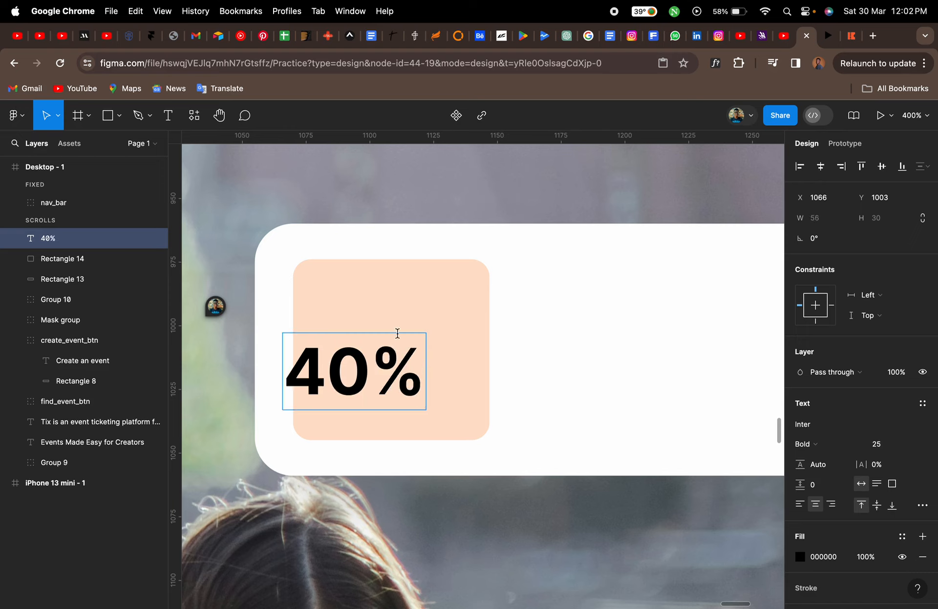
key("Escape")
left_click_drag(383, 356, 424, 341)
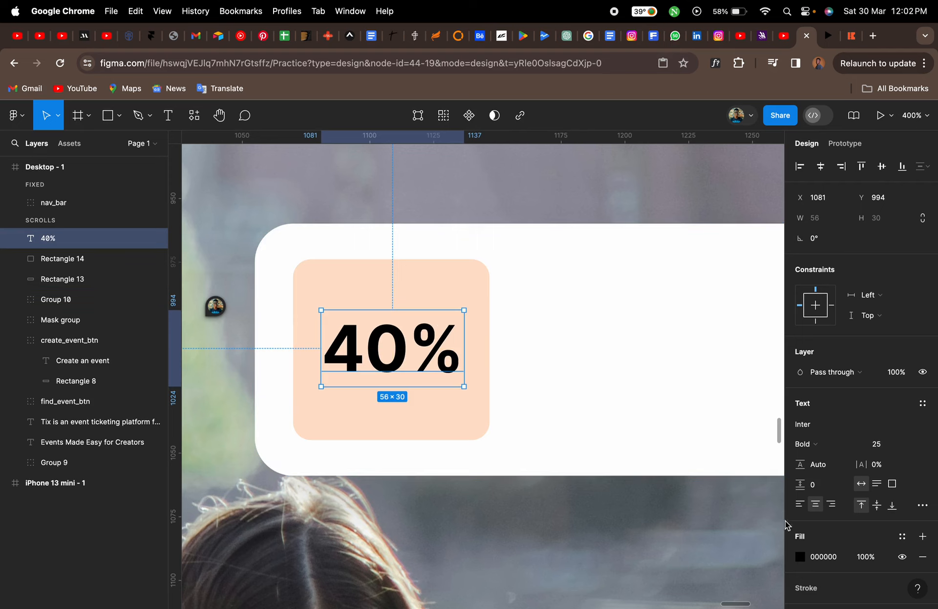
Set the "40%" text colour to FF6B00
left_click(800, 557)
left_click(692, 539)
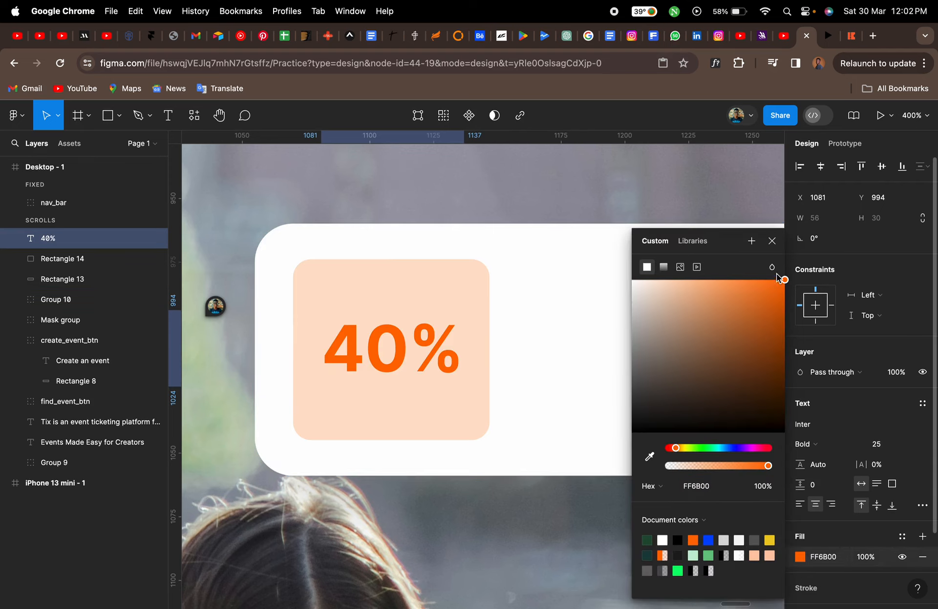
left_click(772, 241)
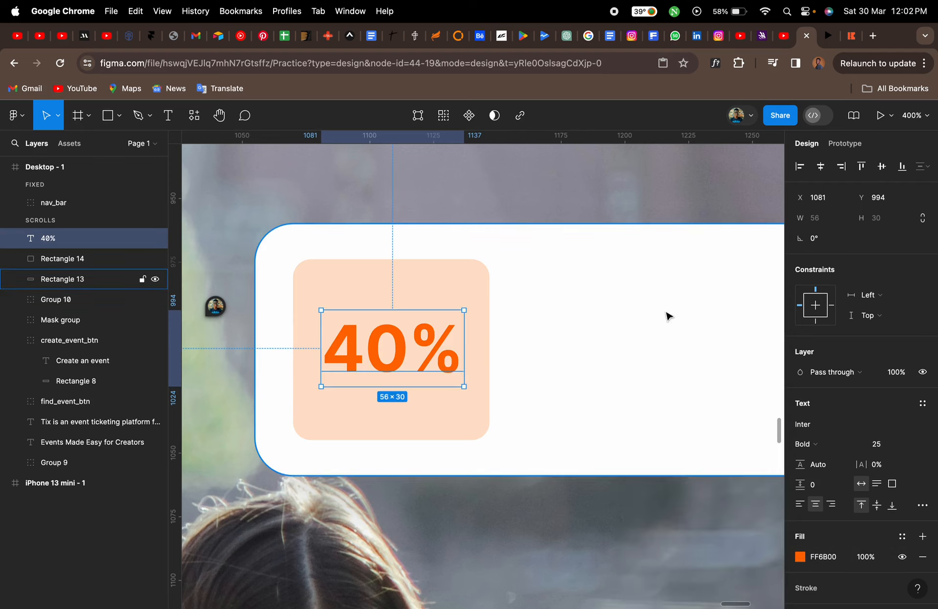
Compare with the reference card, then add a "Total Checkins" text in the white card beside the peach square
left_click(849, 38)
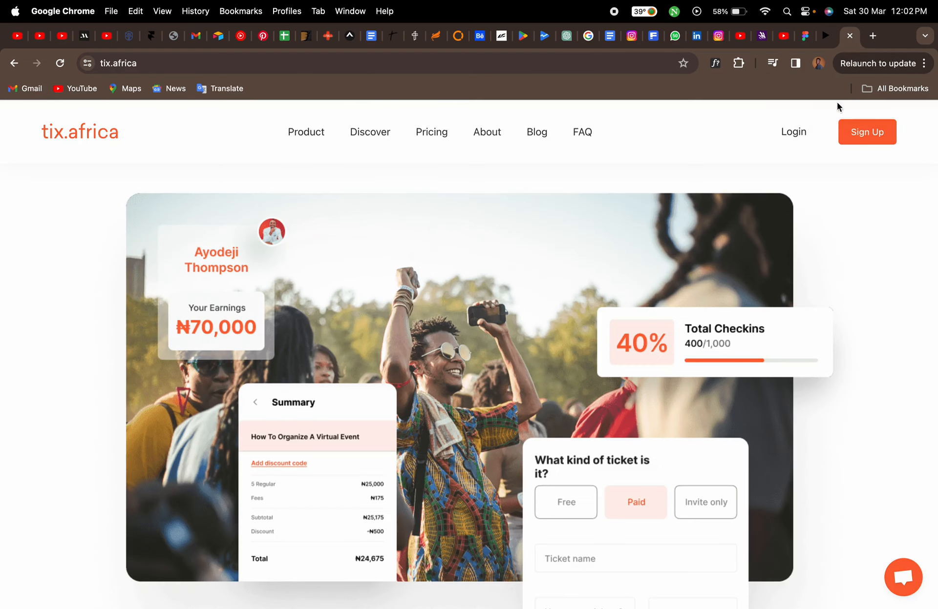
left_click(806, 37)
scroll(551, 303, "right", 5)
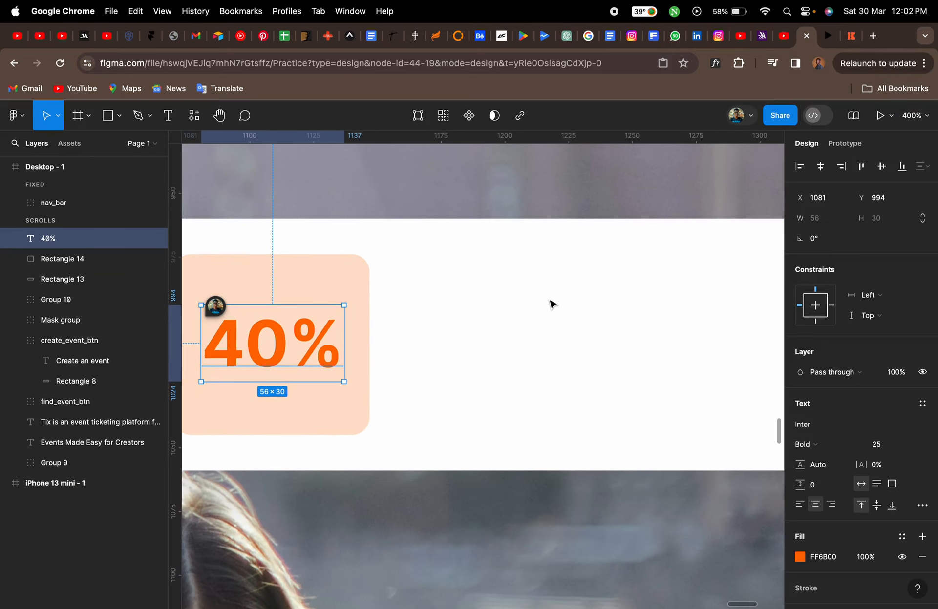
key("Return")
left_click(449, 301)
type("T")
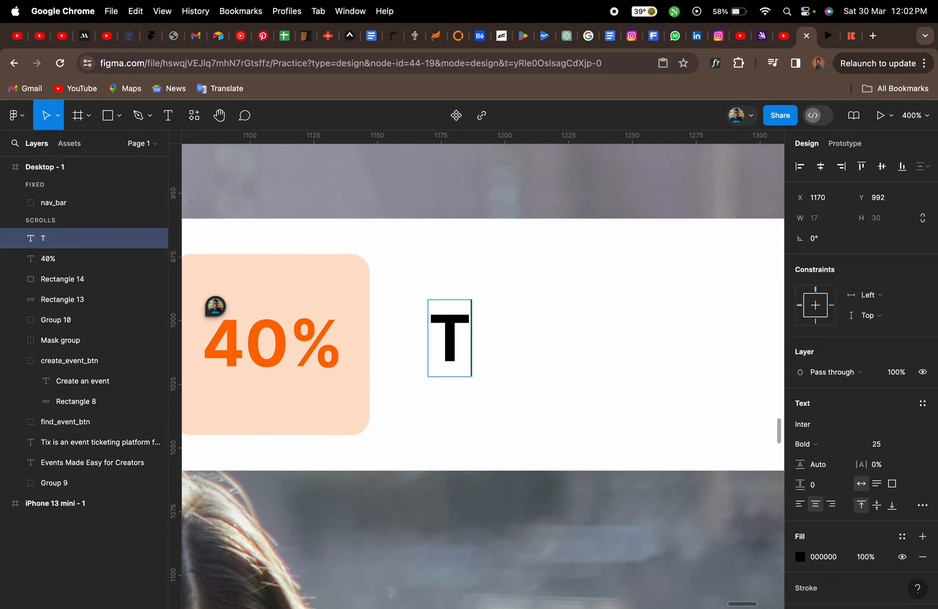
type("otal ")
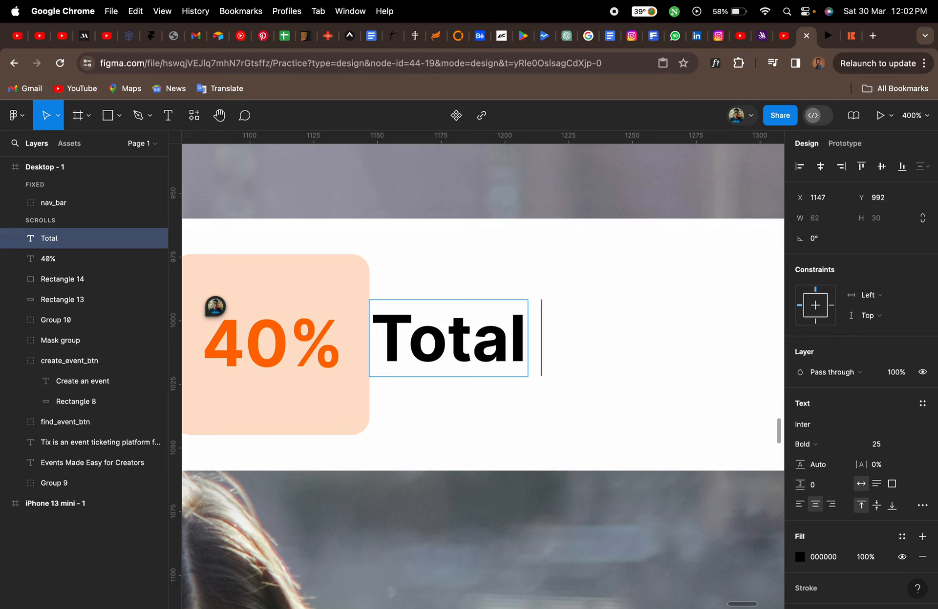
type("Chek")
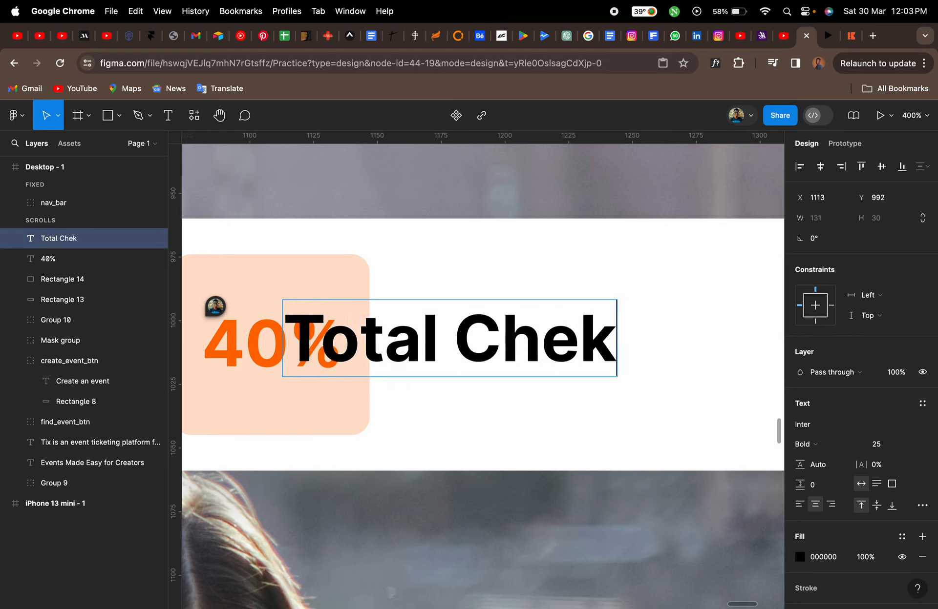
type("ins")
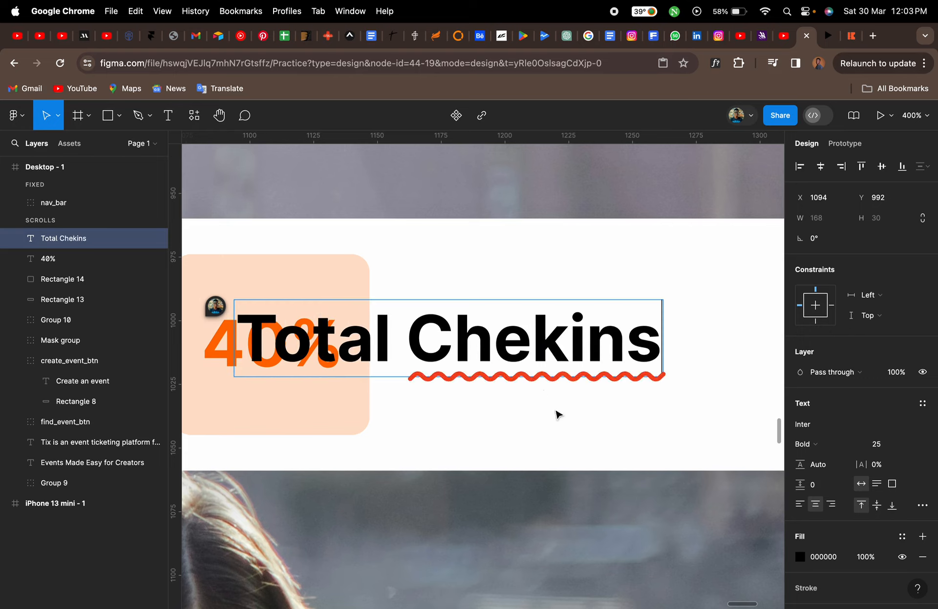
left_click(539, 342)
type("c")
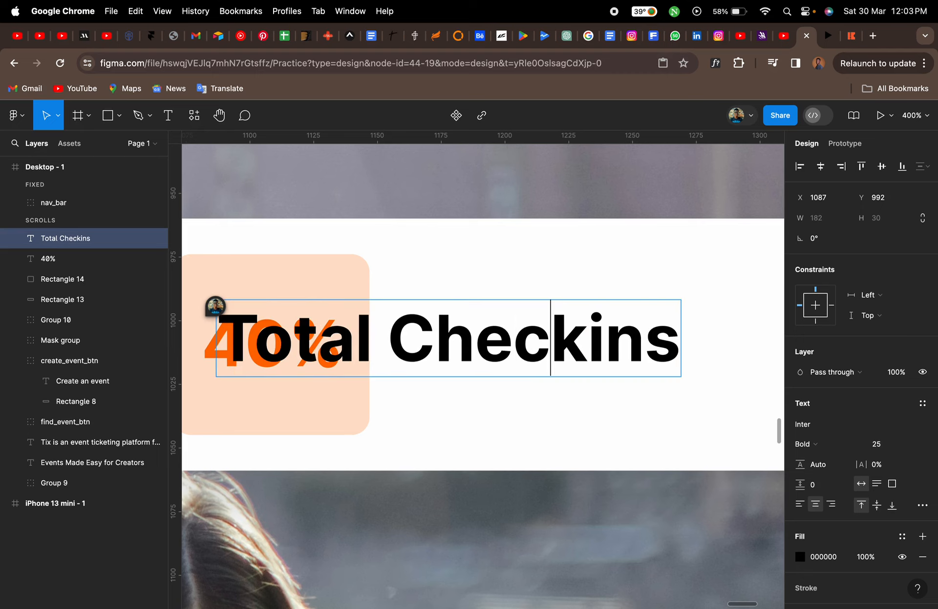
key("Escape")
Move the "Total Checkins" text to the right of the peach square and set its font size to 17
left_click_drag(449, 353, 618, 320)
left_click(879, 444)
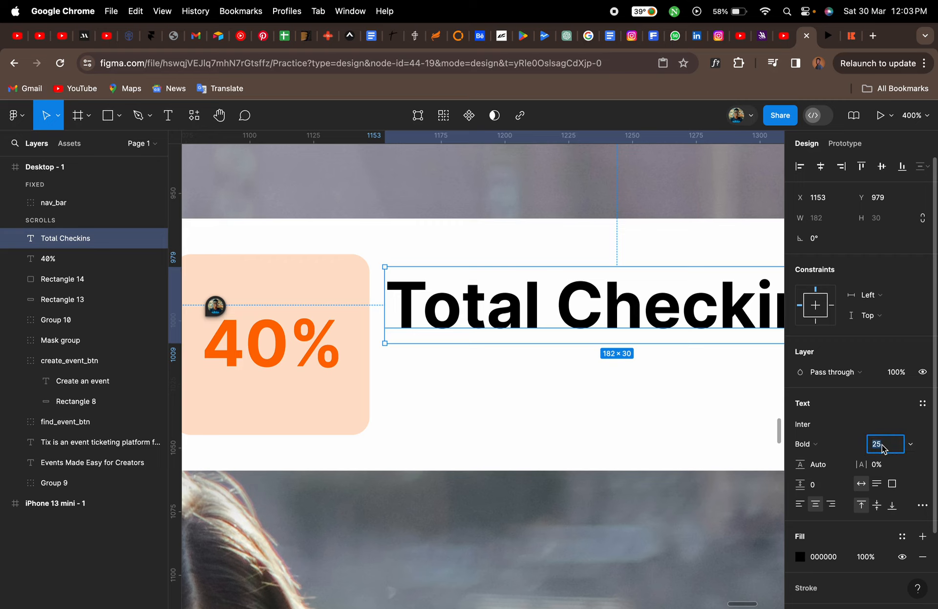
type("17")
key("Return")
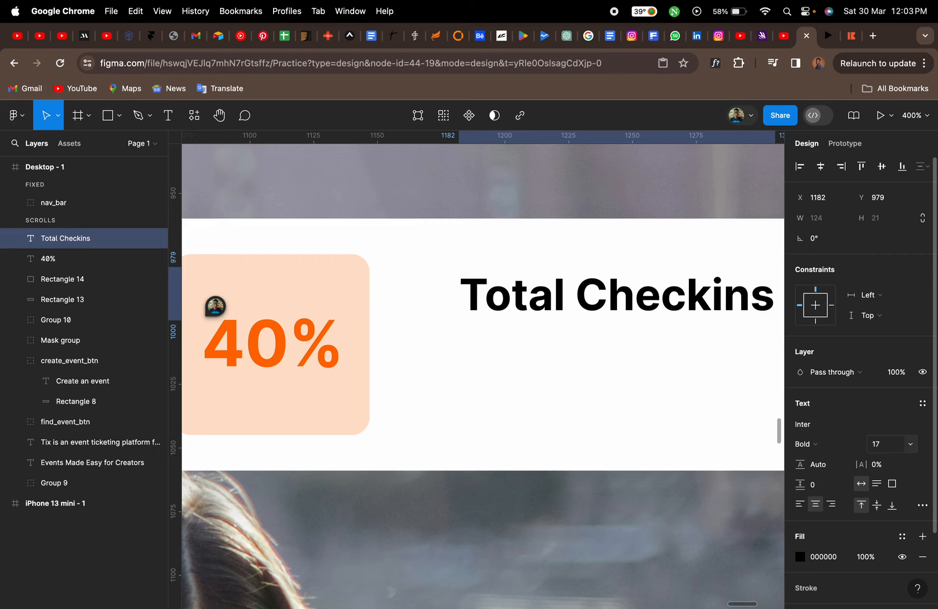
Duplicate the "Total Checkins" text and place the copy directly below it
scroll(580, 414, "right", 2)
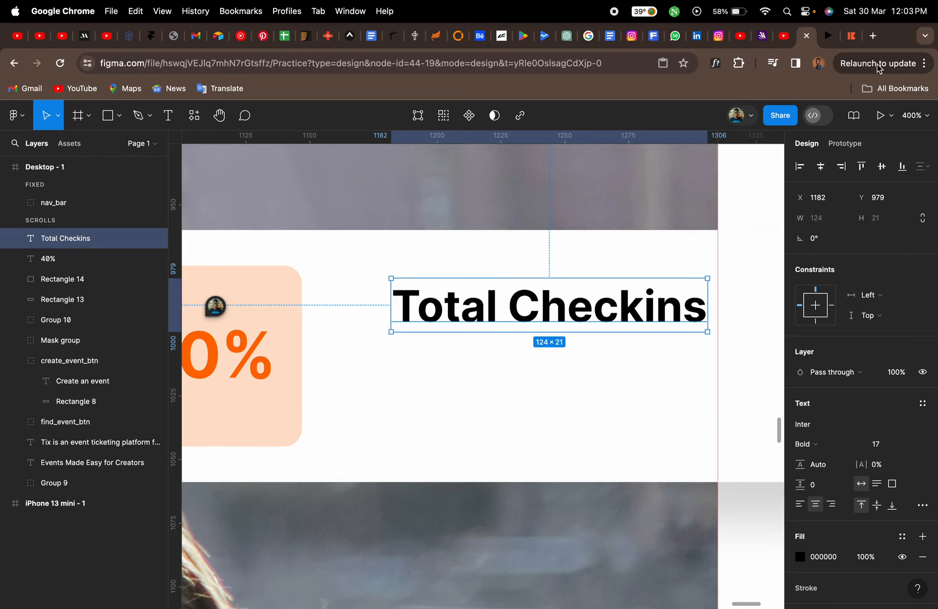
left_click(854, 38)
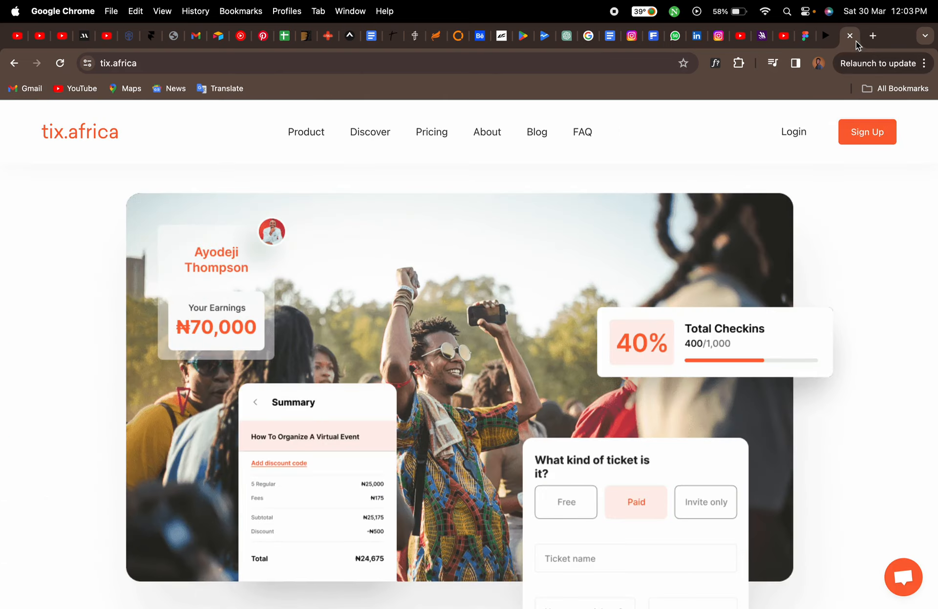
left_click(806, 40)
left_click_drag(493, 310, 445, 363)
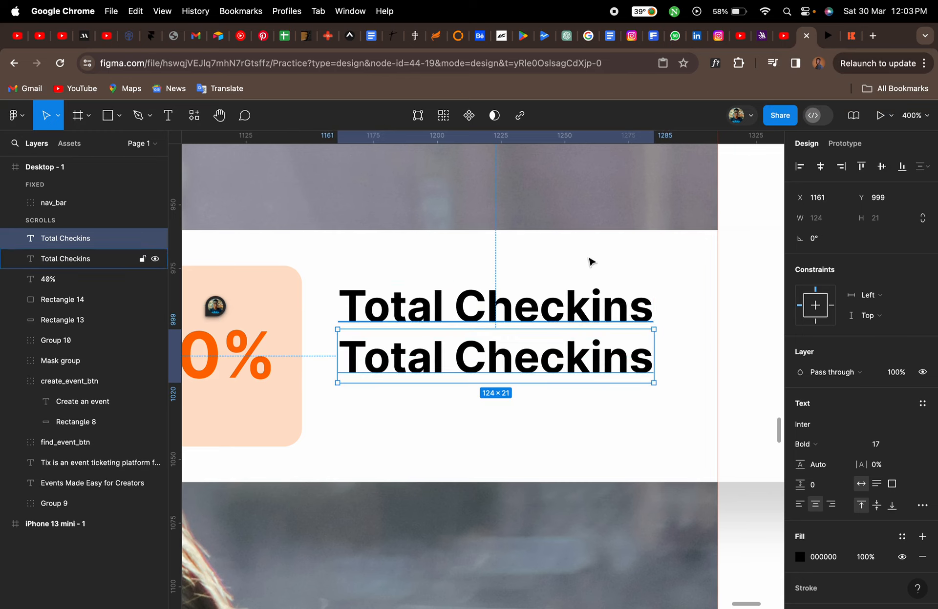
Change the duplicated text to "400/1,000", checking the reference card for the format
left_click(852, 39)
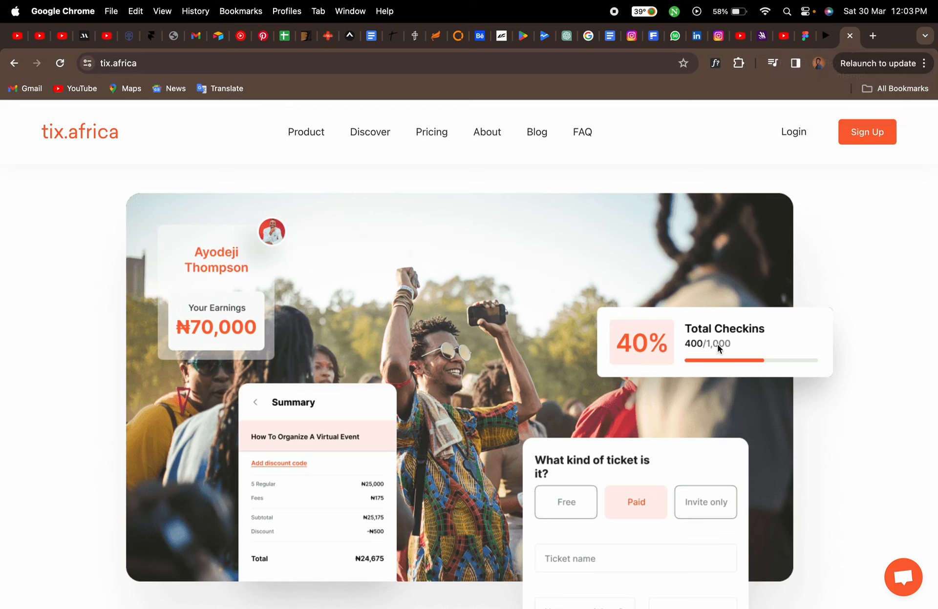
left_click(805, 36)
double_click(443, 356)
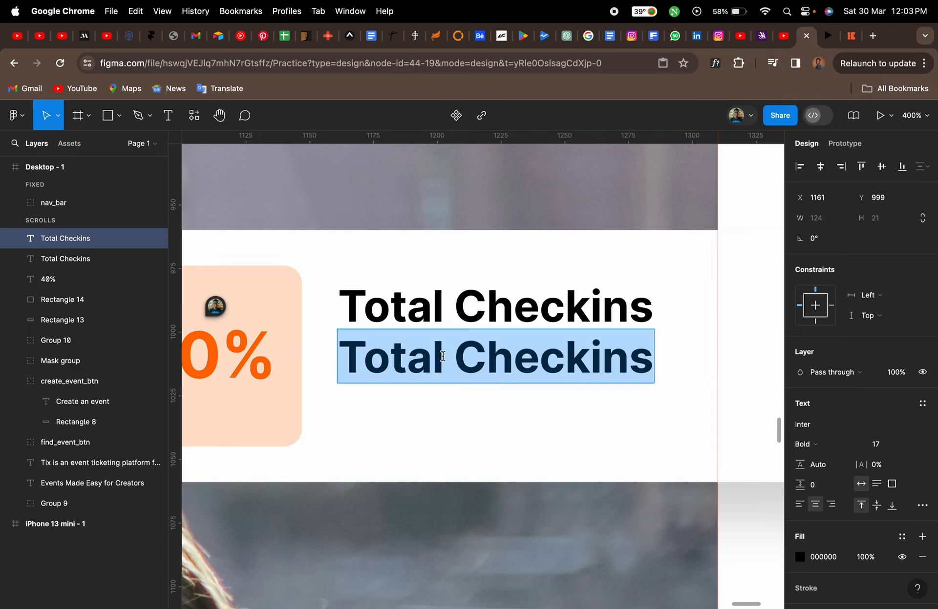
type("400")
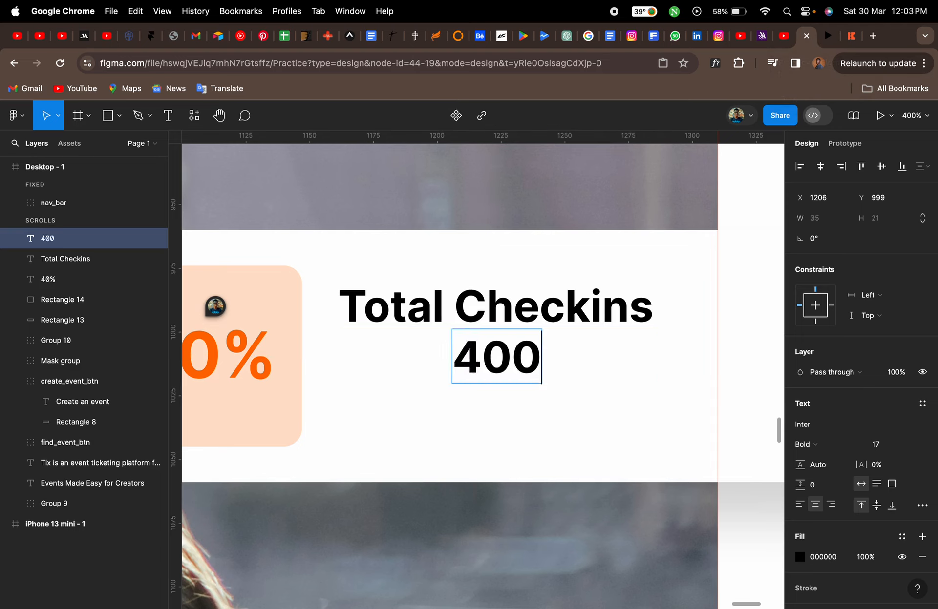
type("/100")
type("000")
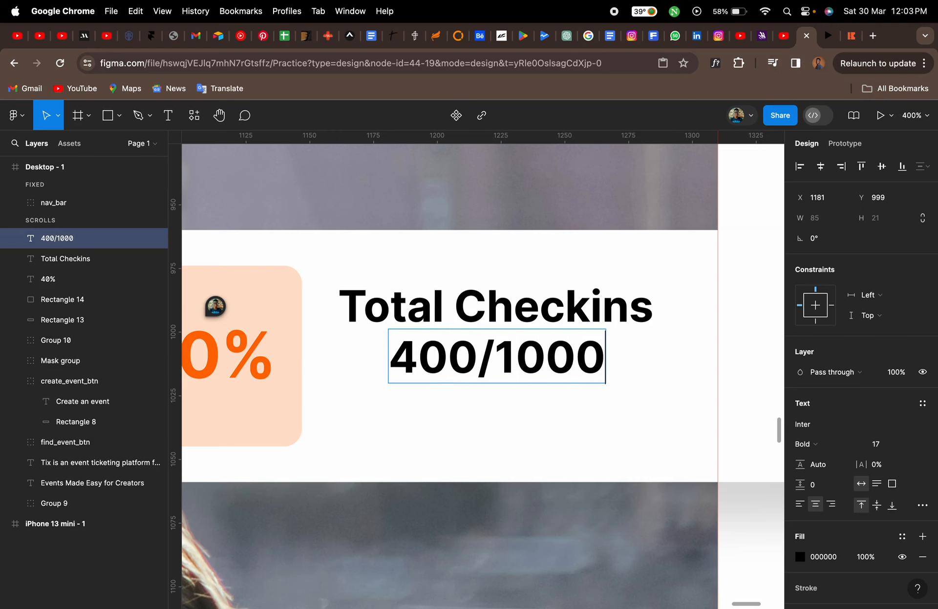
left_click(850, 38)
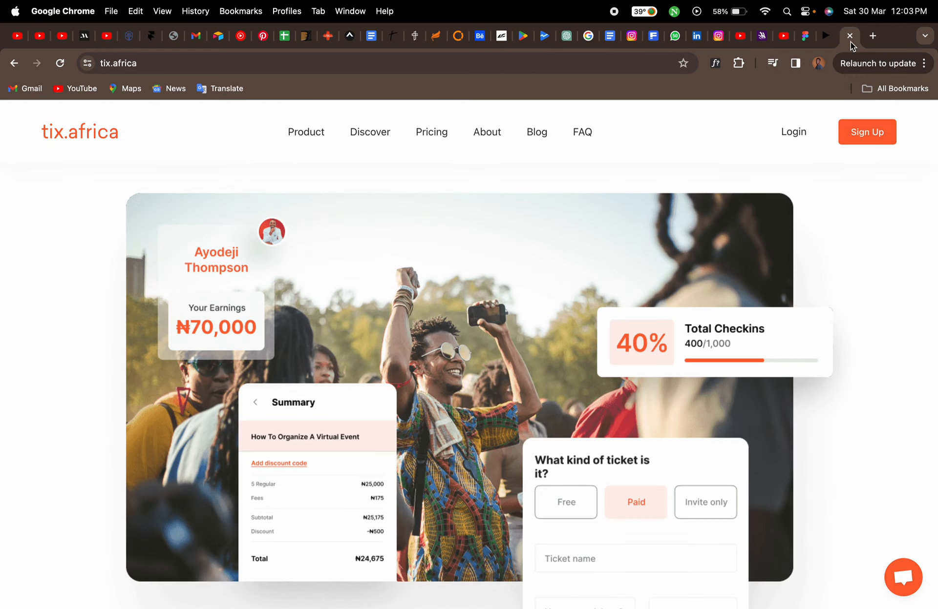
left_click(804, 35)
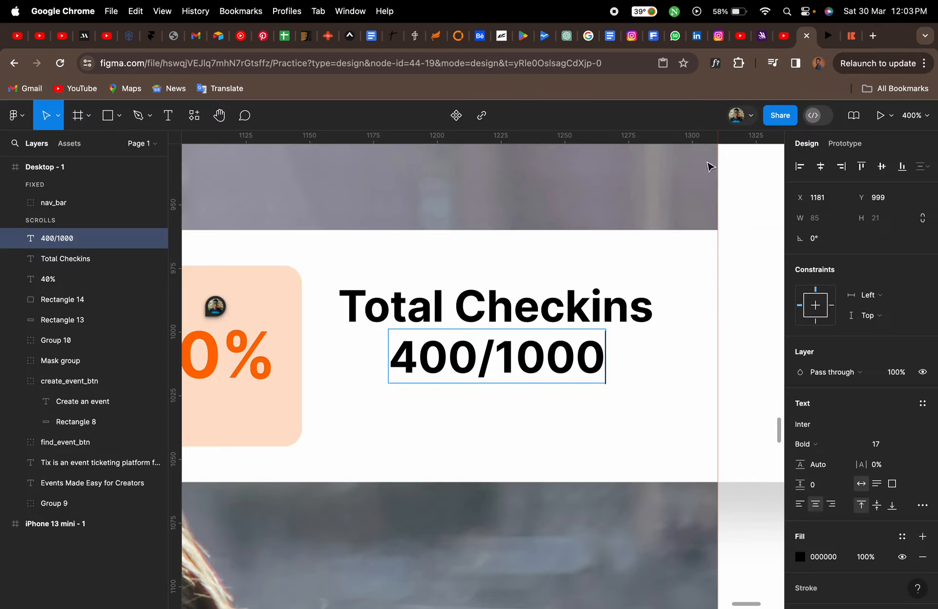
left_click(517, 358)
type(",")
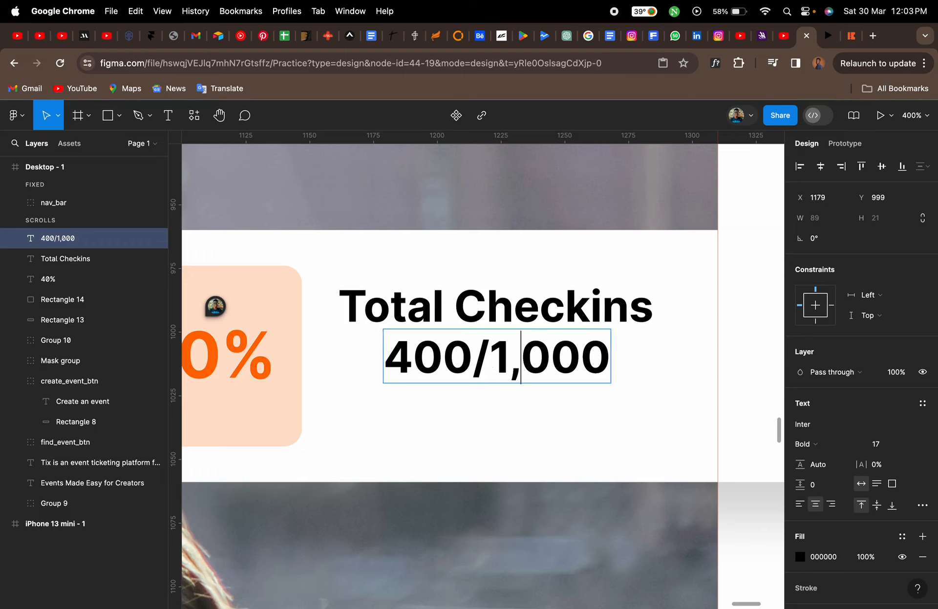
Colour the "/1,000" part of the text grey, A3A3A3
left_click_drag(476, 355, 616, 352)
left_click(801, 557)
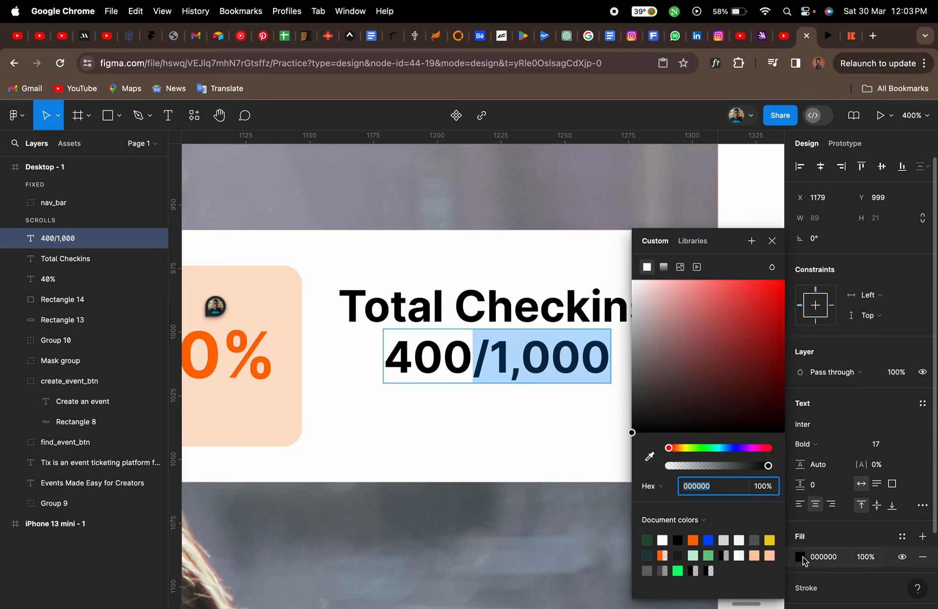
left_click_drag(632, 433, 619, 335)
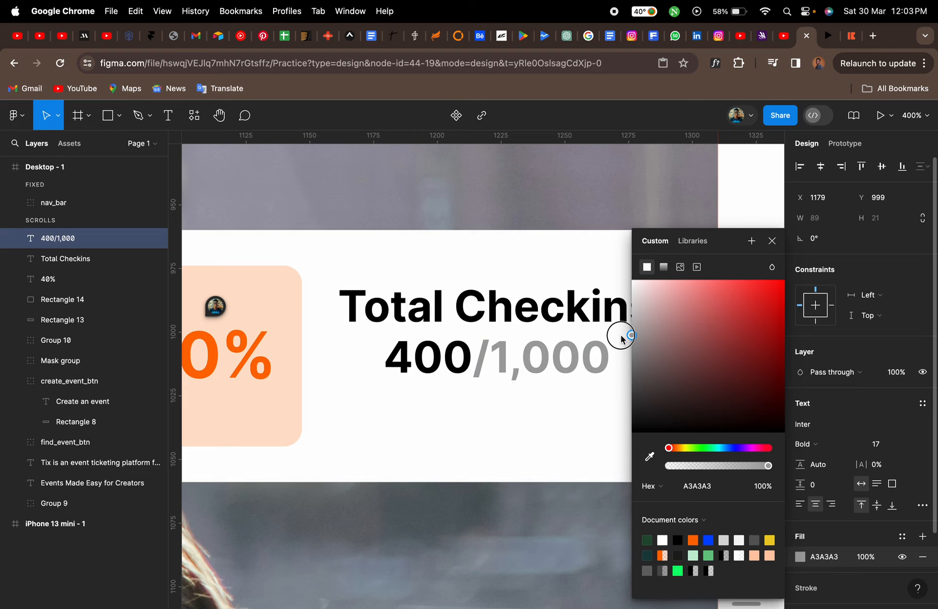
left_click(771, 242)
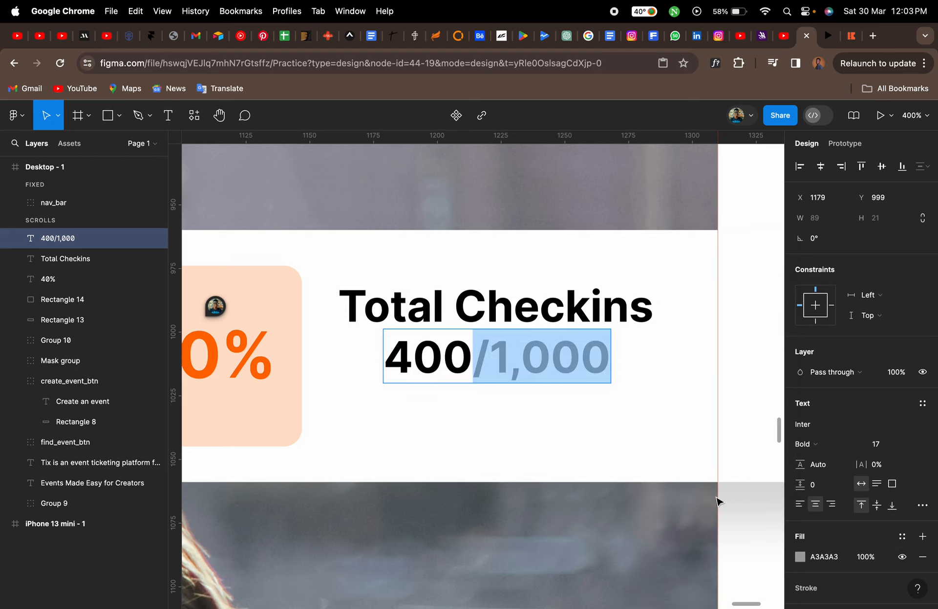
Set the "400/1,000" text size to 15 and align it left under "Total Checkins"
key("Escape")
left_click(890, 447)
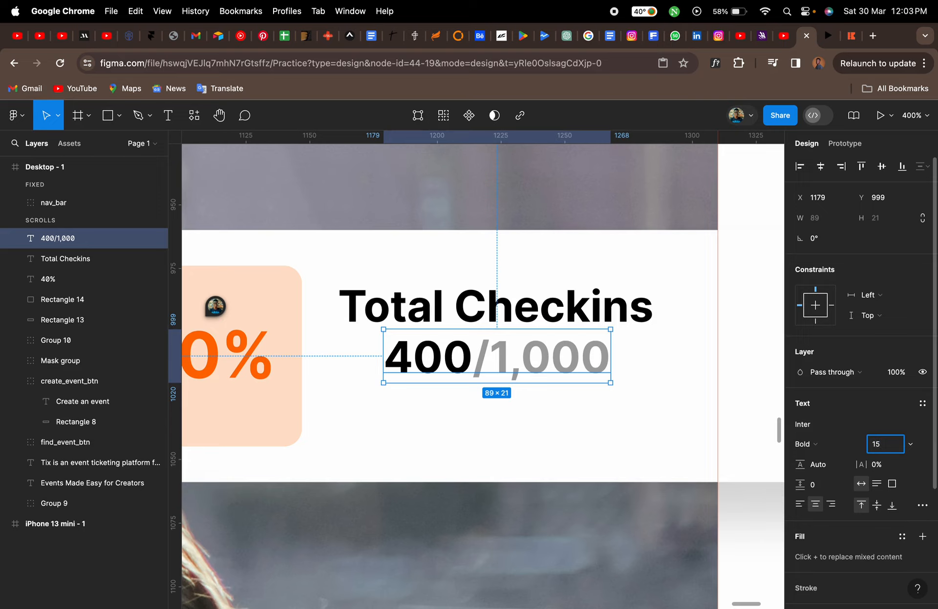
type("15")
key("Return")
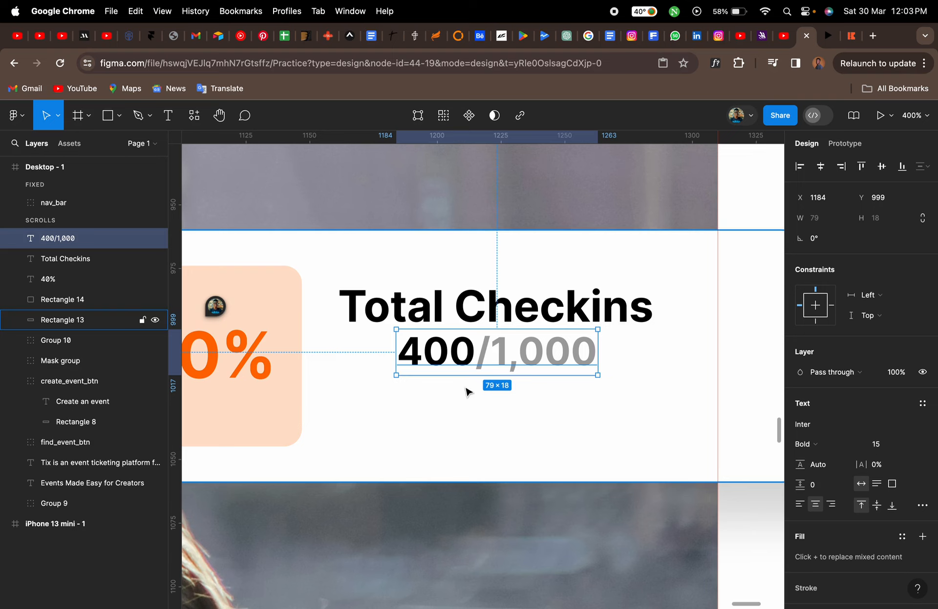
left_click_drag(469, 364, 414, 367)
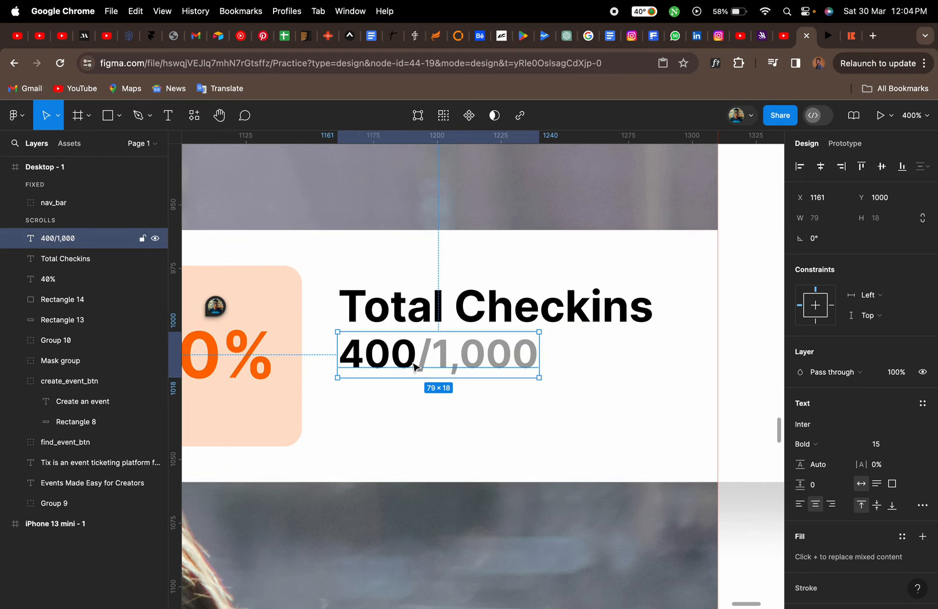
Draw a horizontal line about 120 px long below the "400/1,000" text
left_click(851, 37)
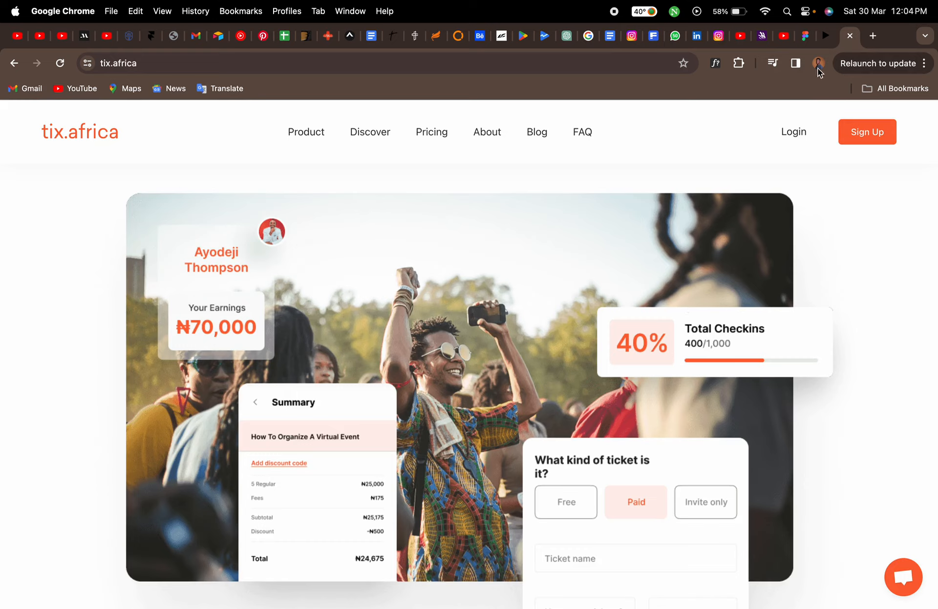
left_click(804, 36)
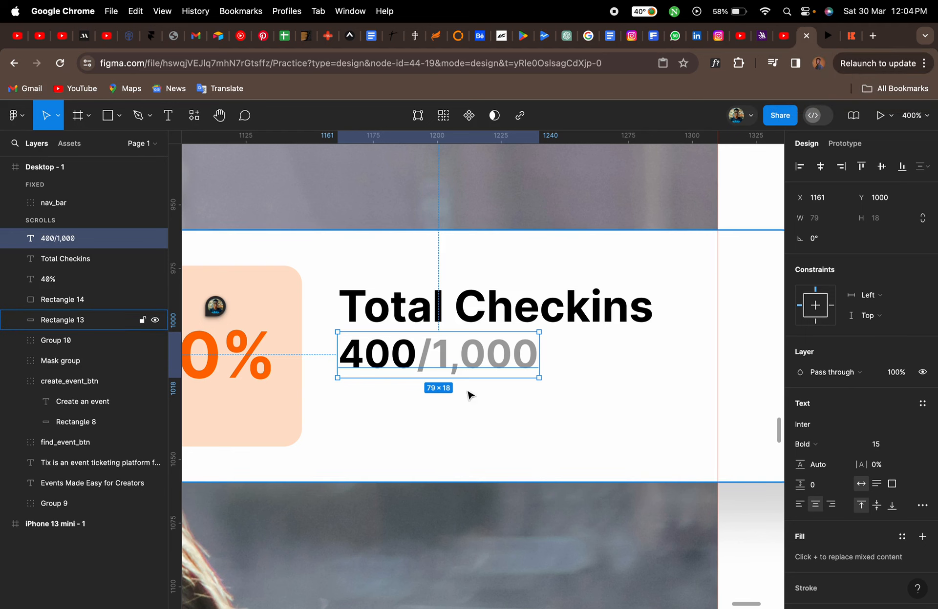
double_click(399, 405)
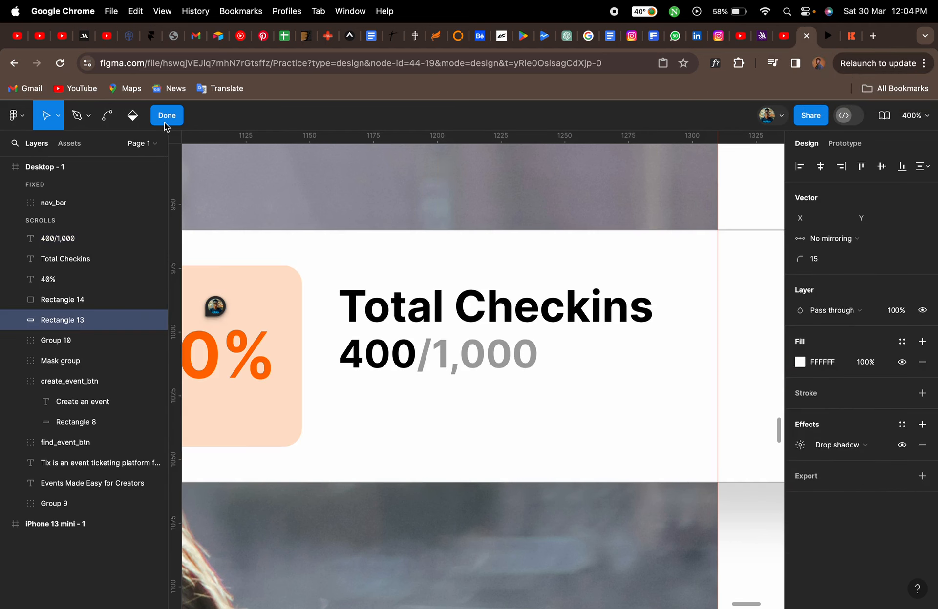
left_click(165, 117)
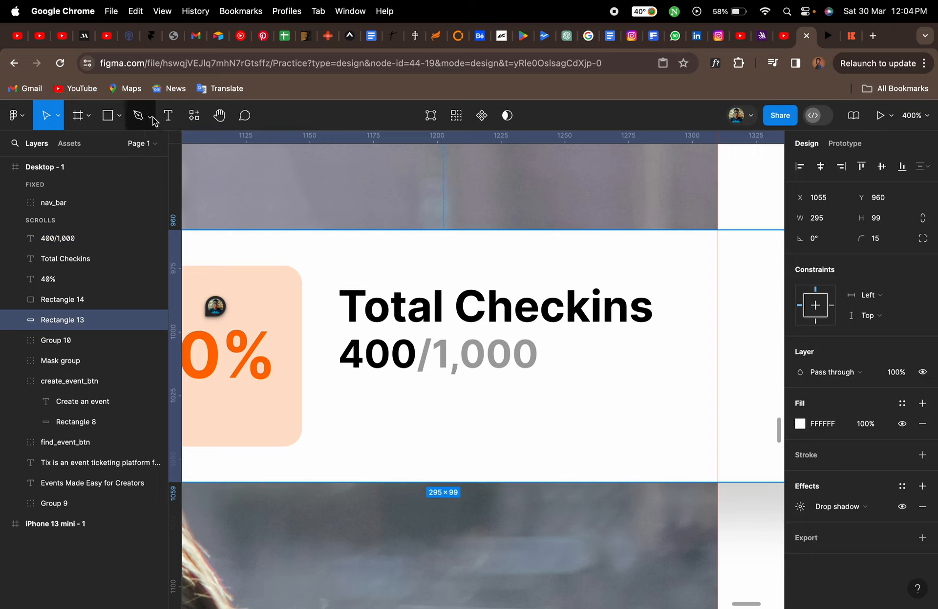
left_click(152, 120)
left_click(118, 118)
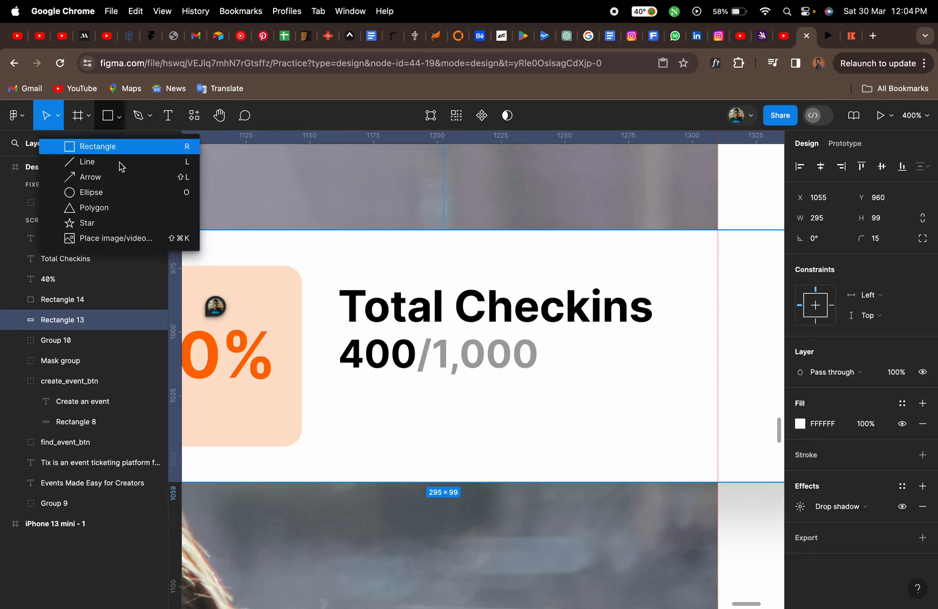
left_click(113, 165)
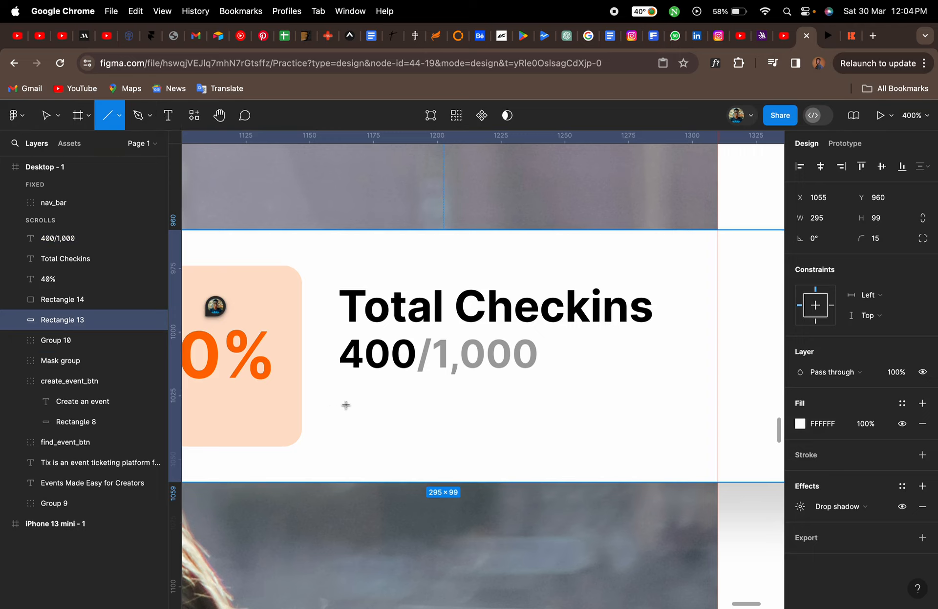
mouse_move(347, 403)
left_mouse_down()
mouse_move(690, 402)
mouse_move(653, 403)
left_mouse_up()
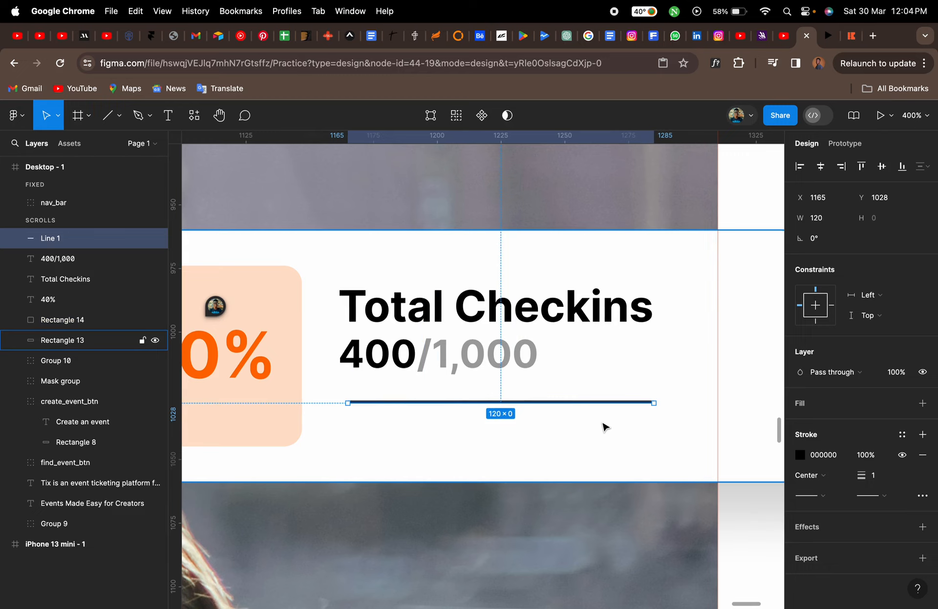
Set the line's stroke weight to 3 and give it round caps
left_click(879, 477)
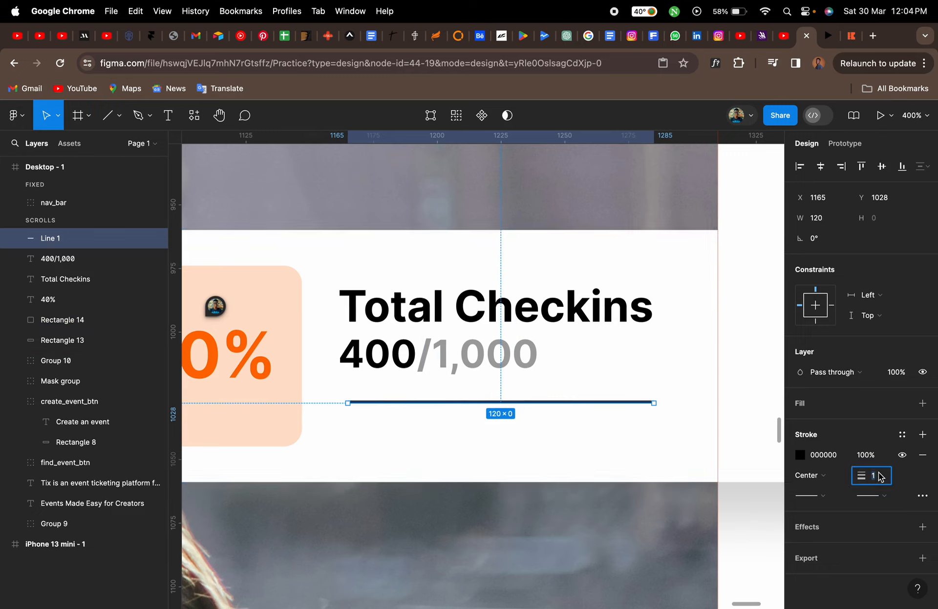
key("Return")
left_click(878, 477)
type("3")
key("Return")
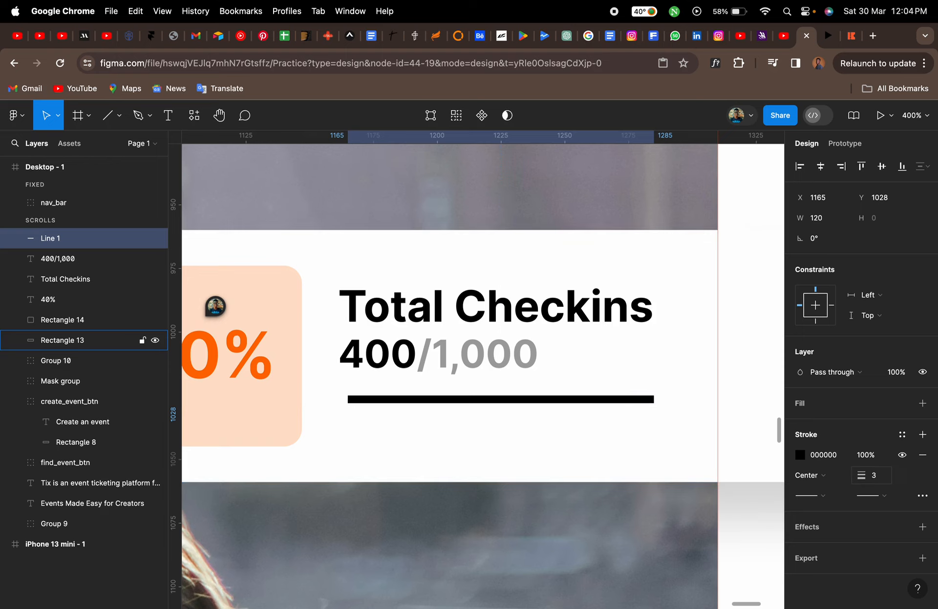
left_click(823, 497)
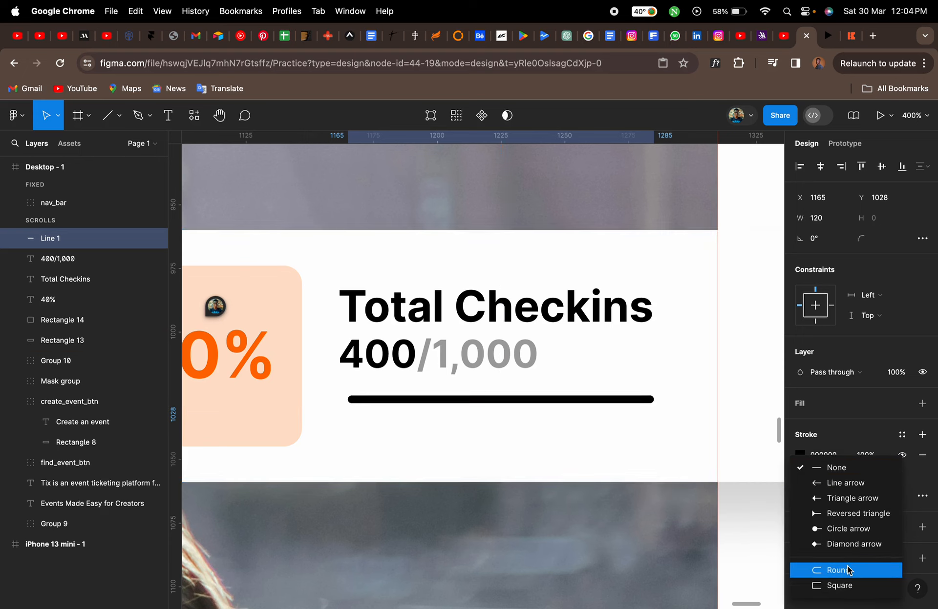
left_click(848, 567)
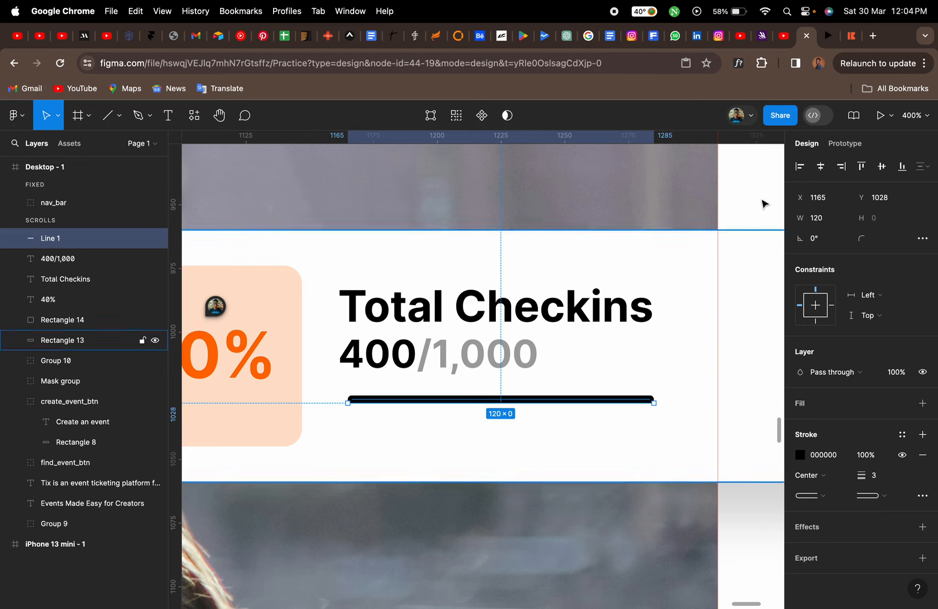
Compare the line with the progress bar on the reference Total Checkins card
left_click(849, 36)
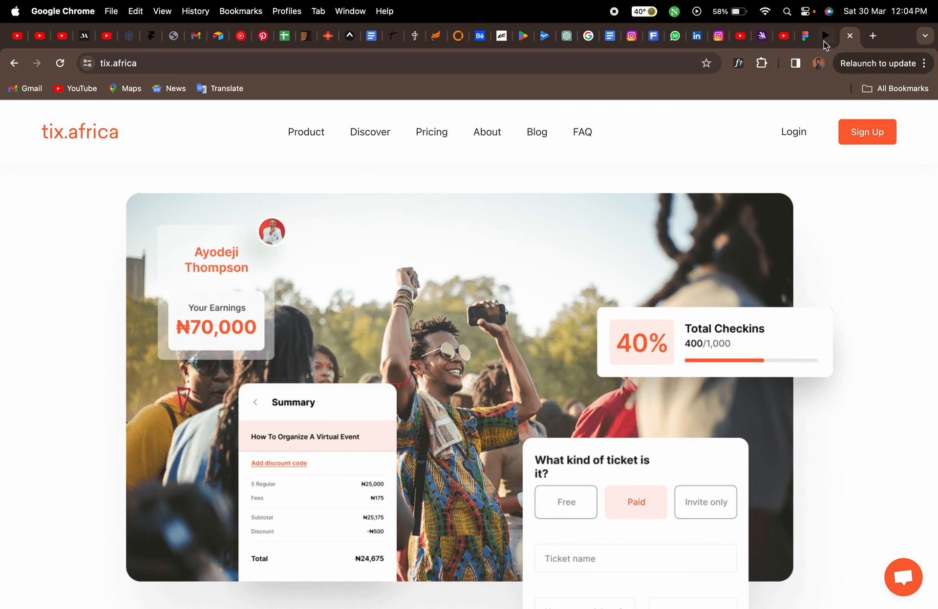
left_click(804, 36)
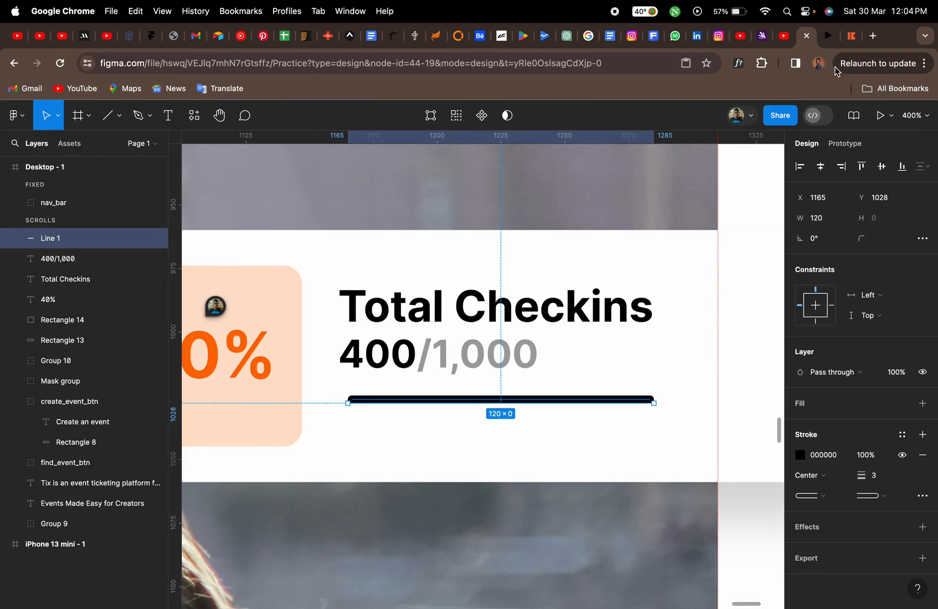
left_click(849, 39)
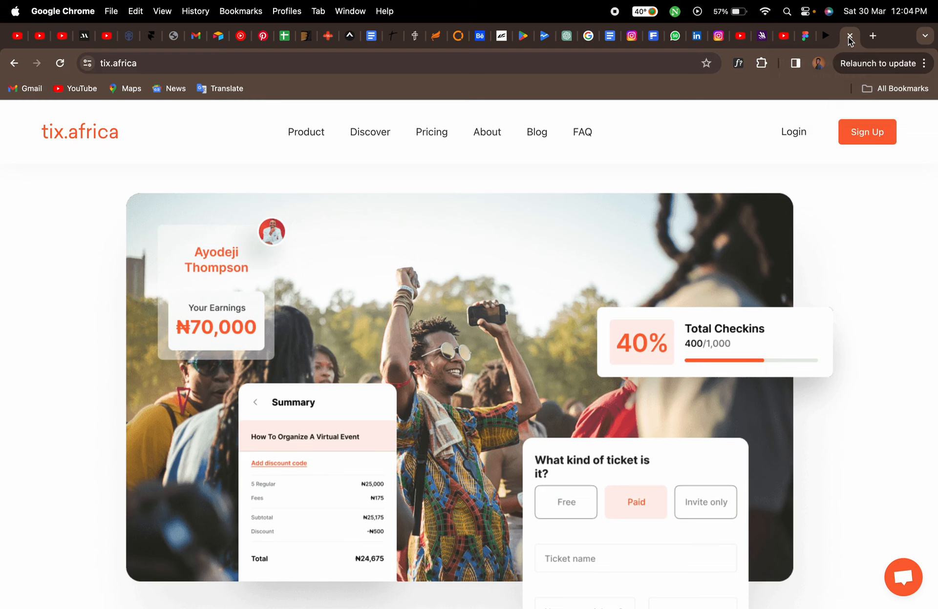
left_click(805, 38)
Lengthen the line to about 167 px so it spans the card's text area
scroll(674, 371, "right", 5)
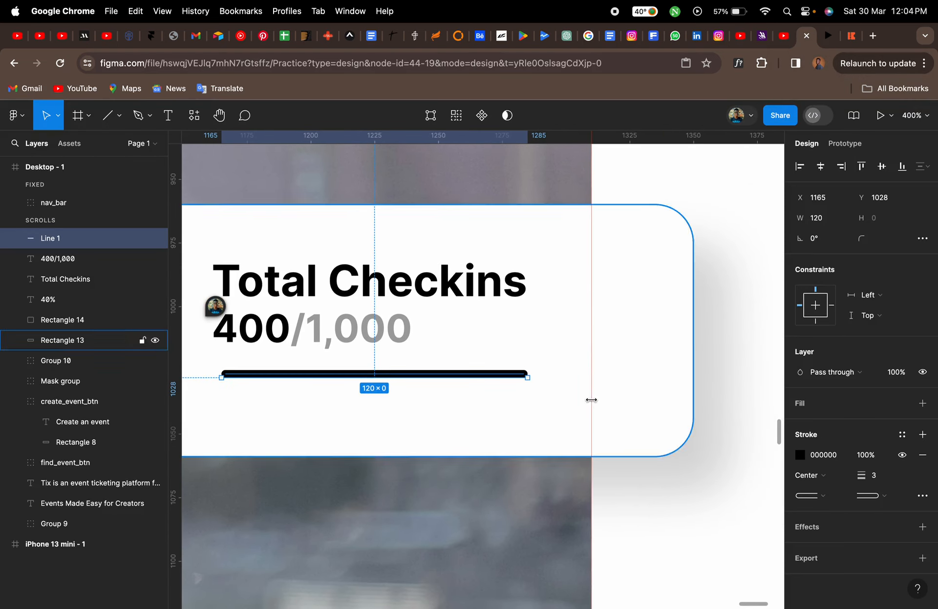
left_click_drag(529, 382, 648, 382)
scroll(648, 383, "left", 4)
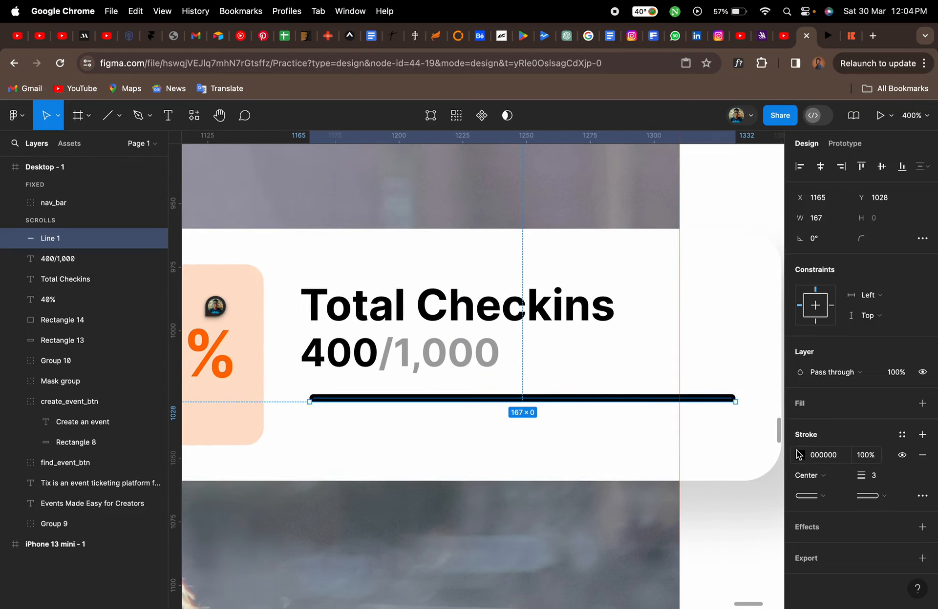
Set the line's stroke colour to light grey BFBFBF, then duplicate the line
left_click(801, 455)
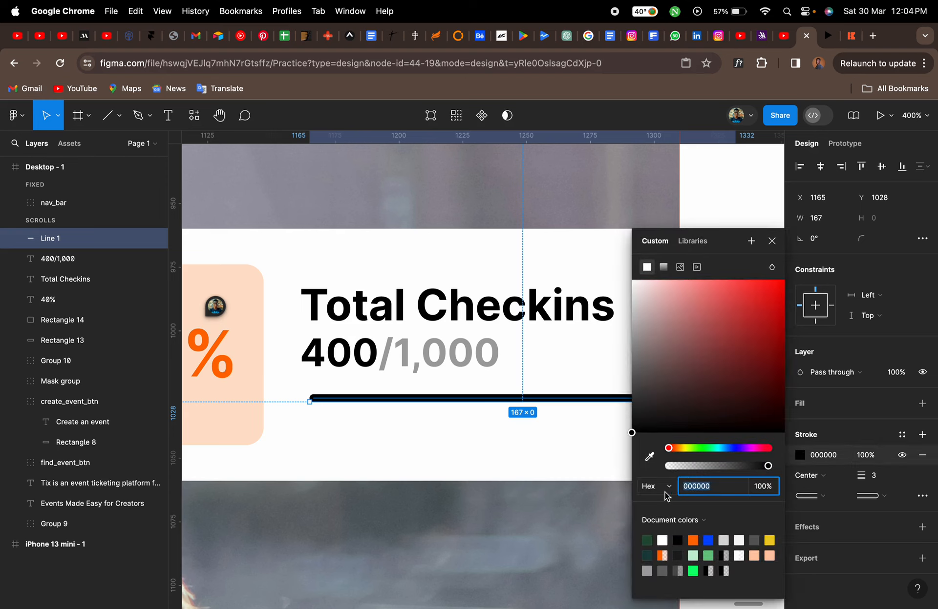
left_click(648, 570)
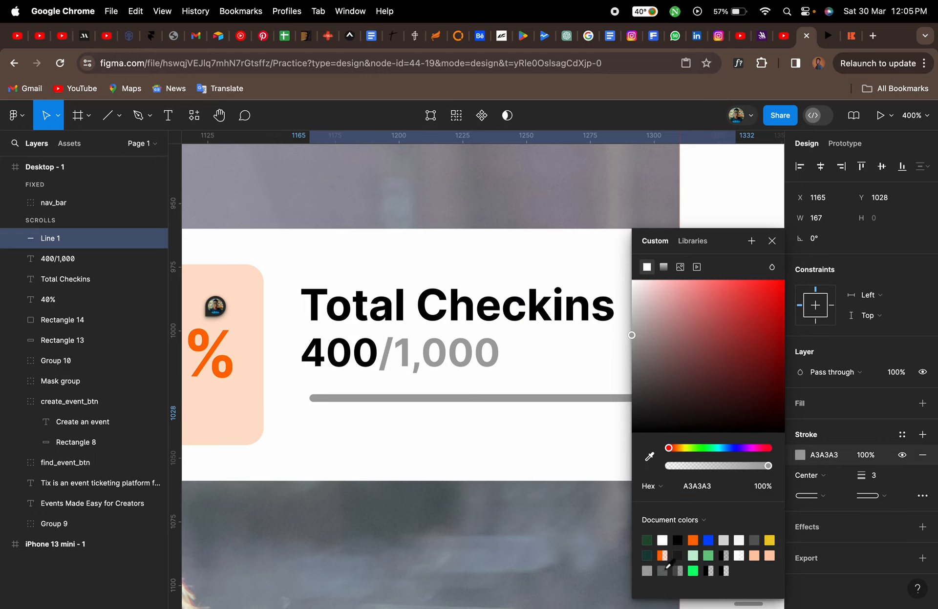
left_click_drag(633, 337, 630, 323)
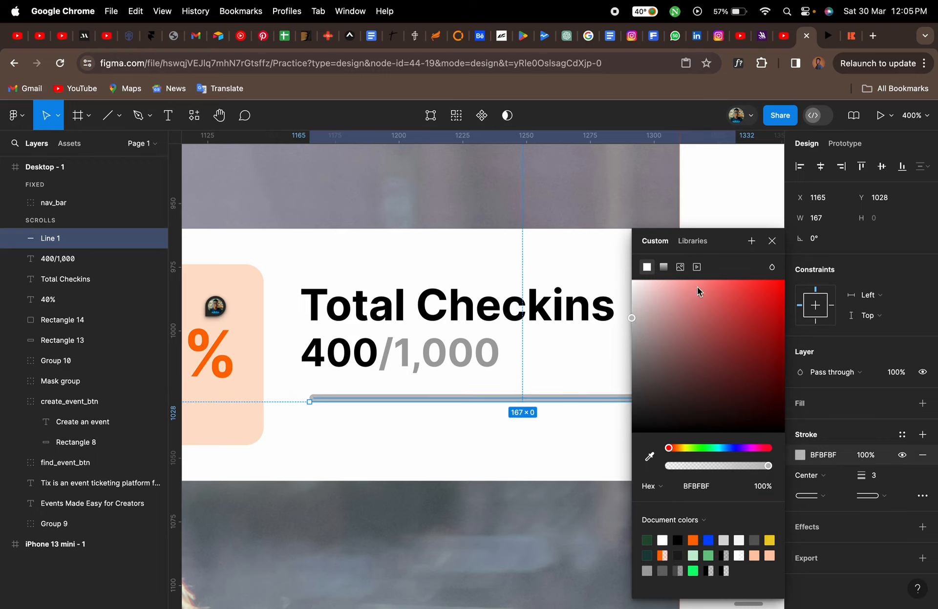
left_click(771, 241)
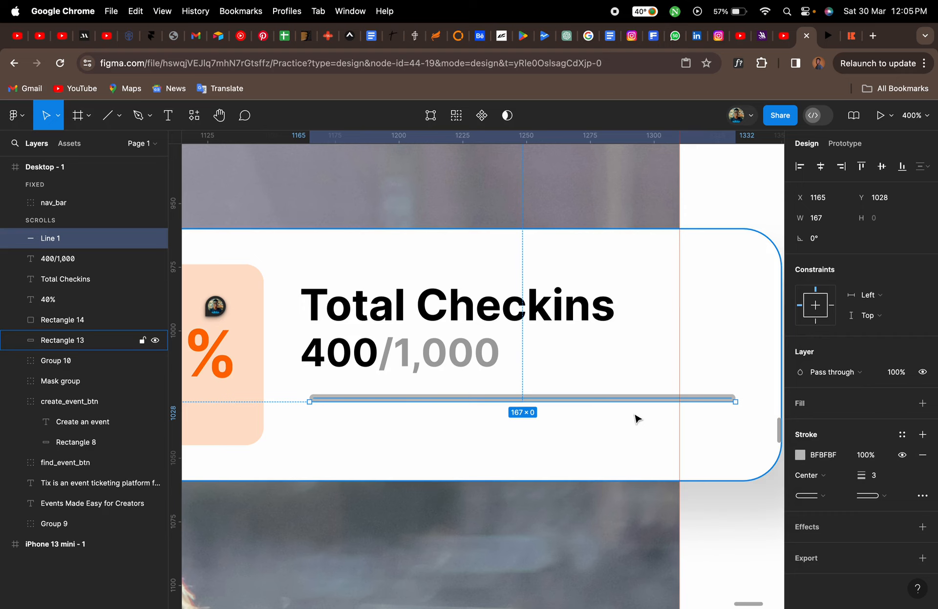
key("super+d")
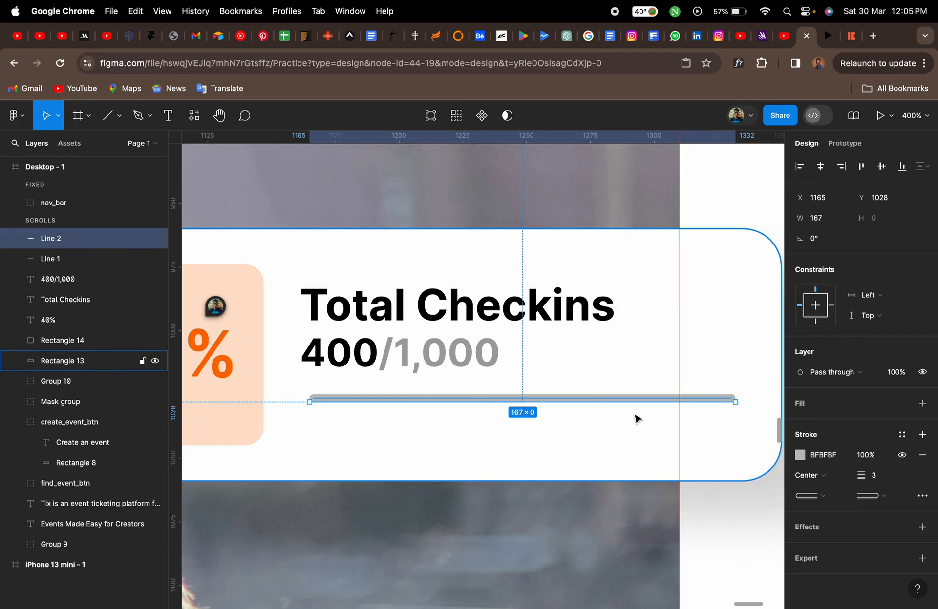
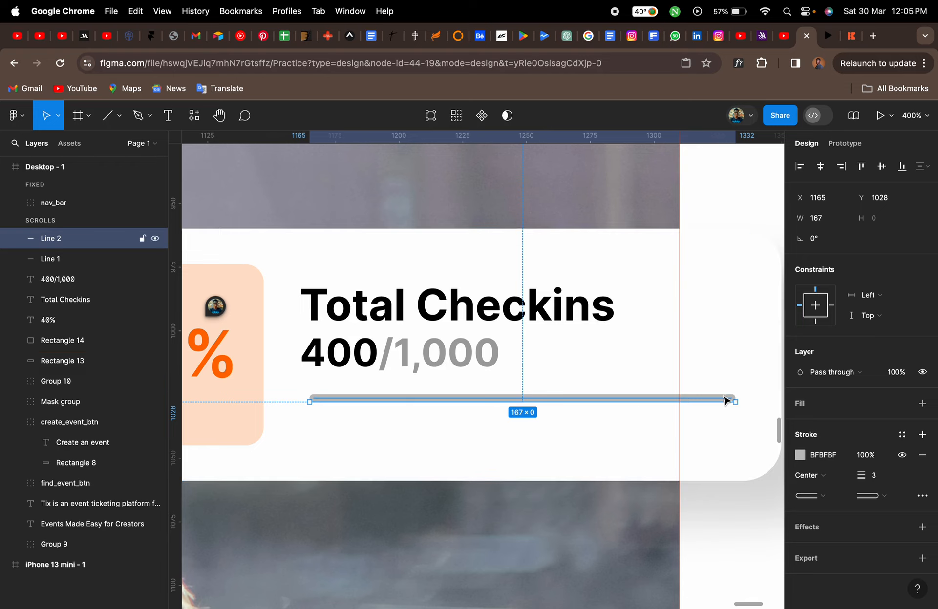
left_click_drag(726, 399, 721, 387)
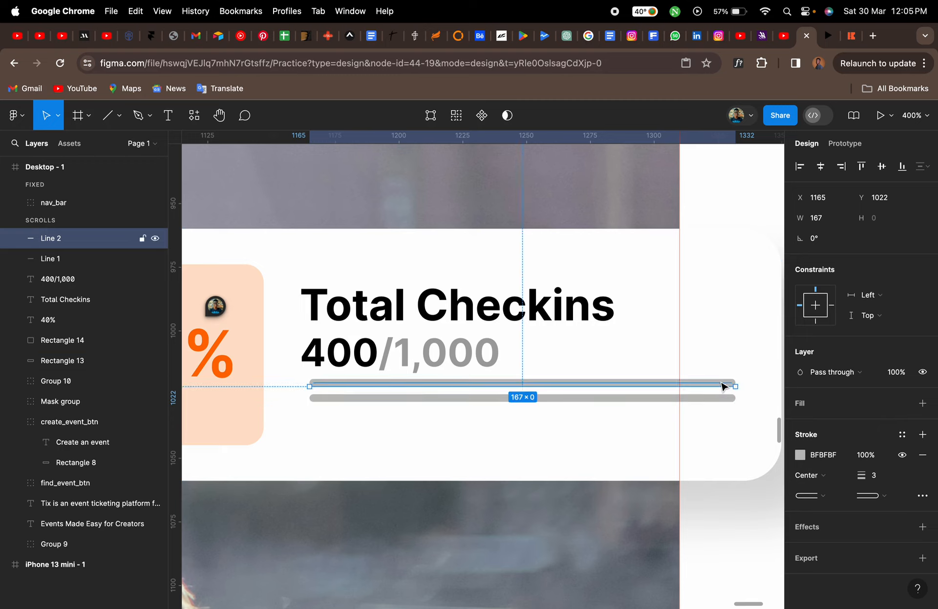
key("super+z")
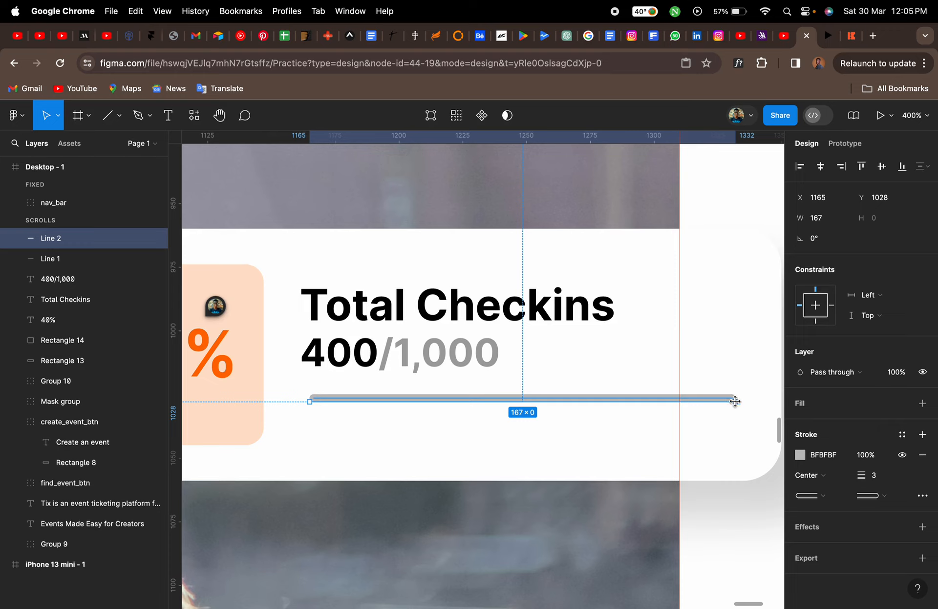
left_click_drag(735, 401, 511, 402)
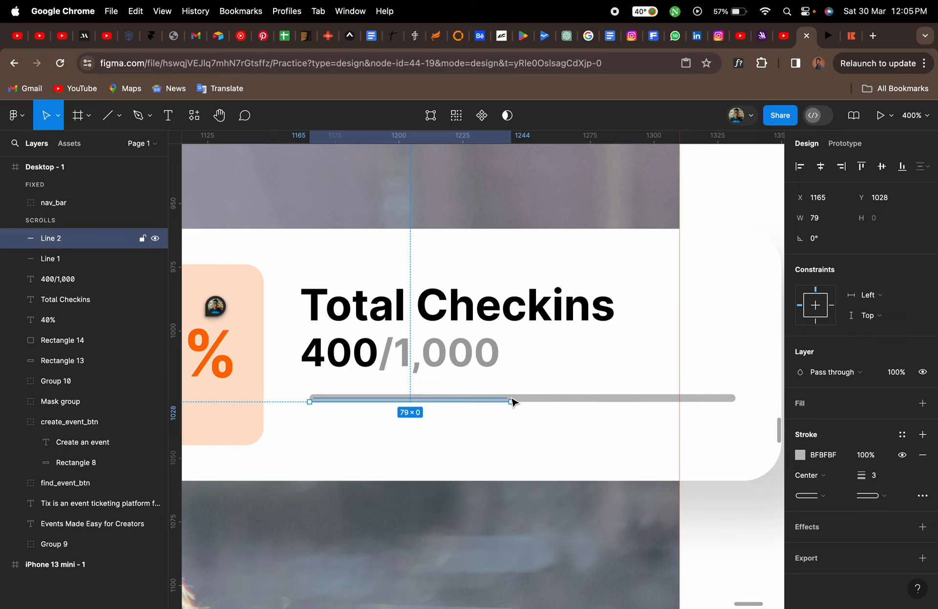
key("super+z")
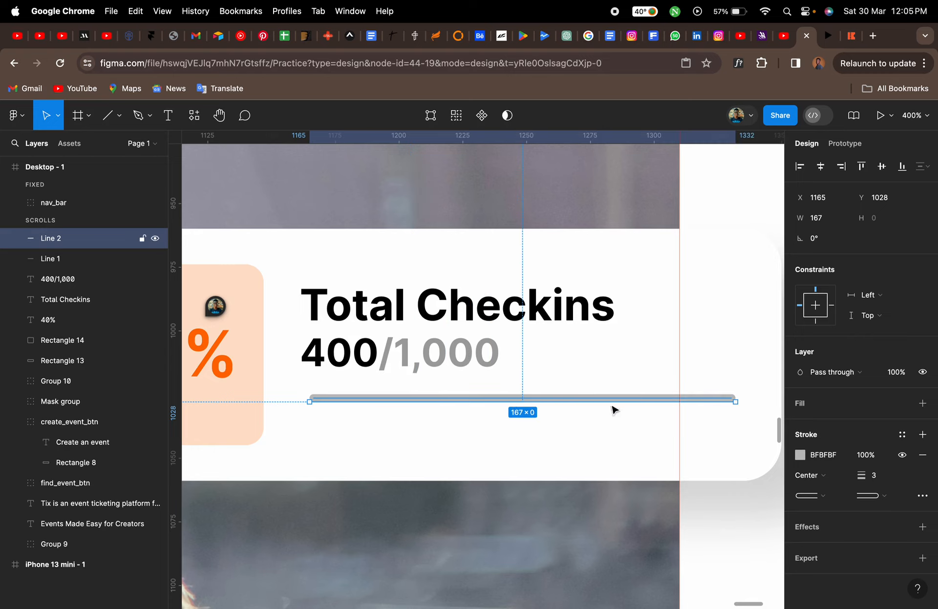
Shorten the duplicated line to about 70 px and set its stroke colour to orange FF6B00
left_click_drag(736, 403, 487, 384)
key("shift")
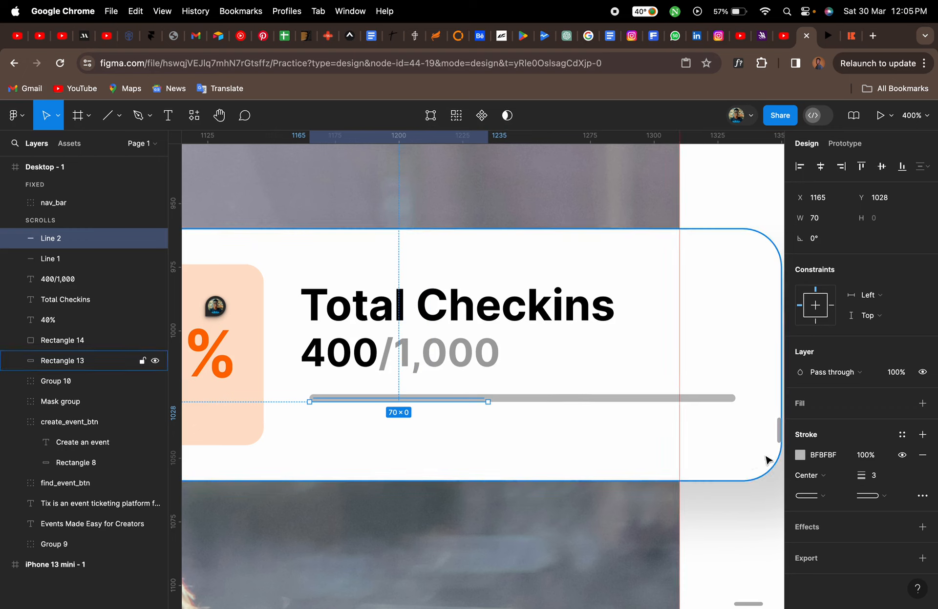
left_click(800, 455)
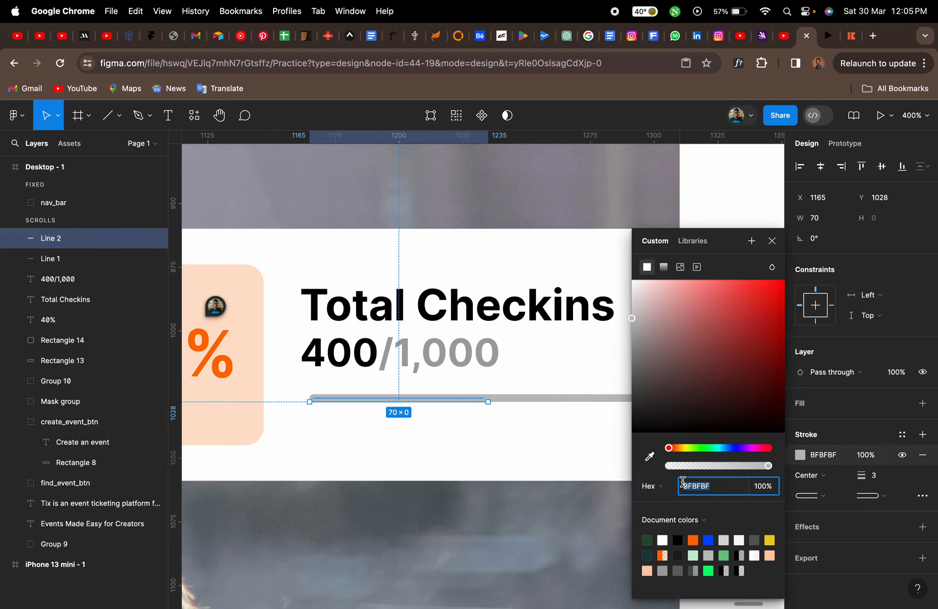
left_click(693, 537)
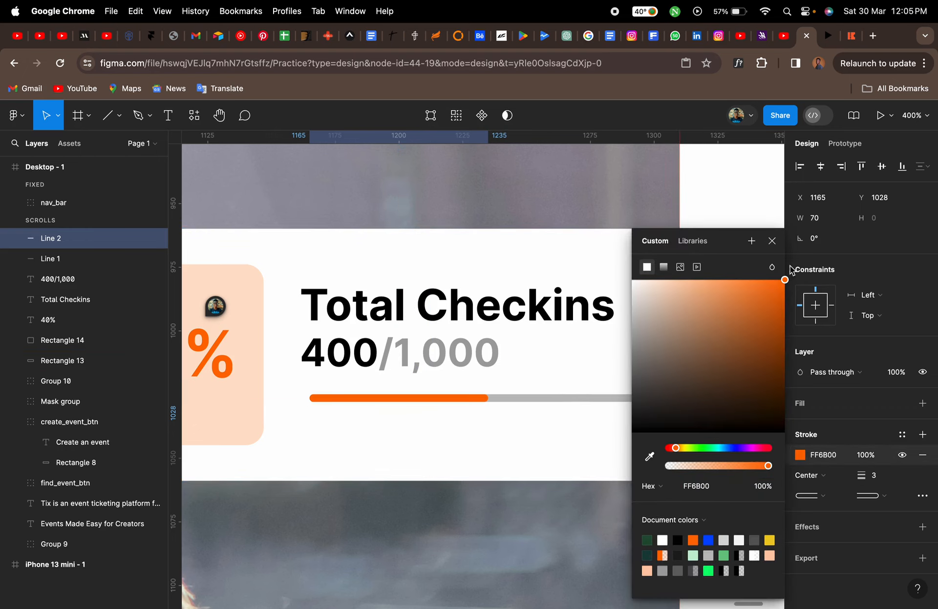
left_click(771, 241)
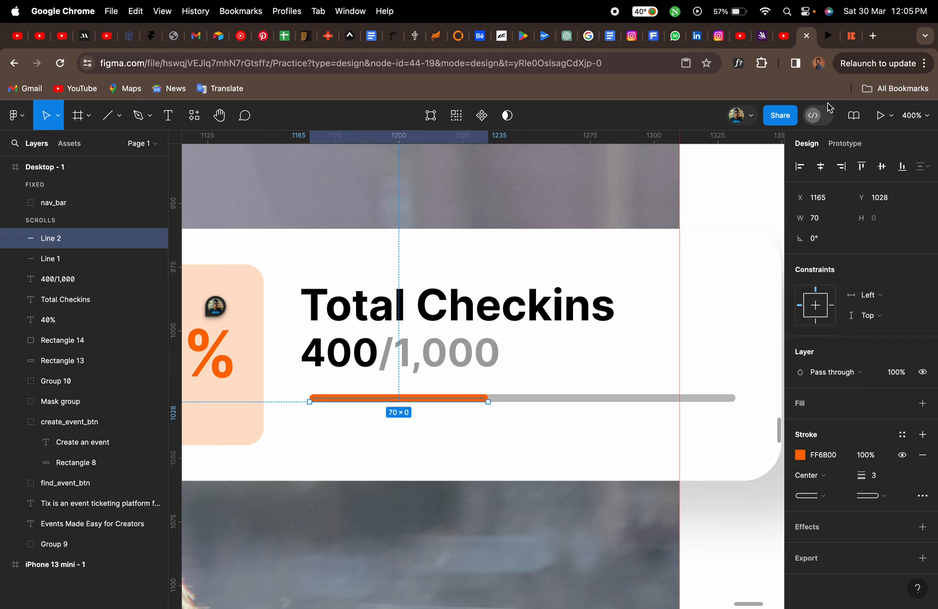
Set the stroke weight of both progress bar lines to 5
left_click(852, 42)
left_click(808, 43)
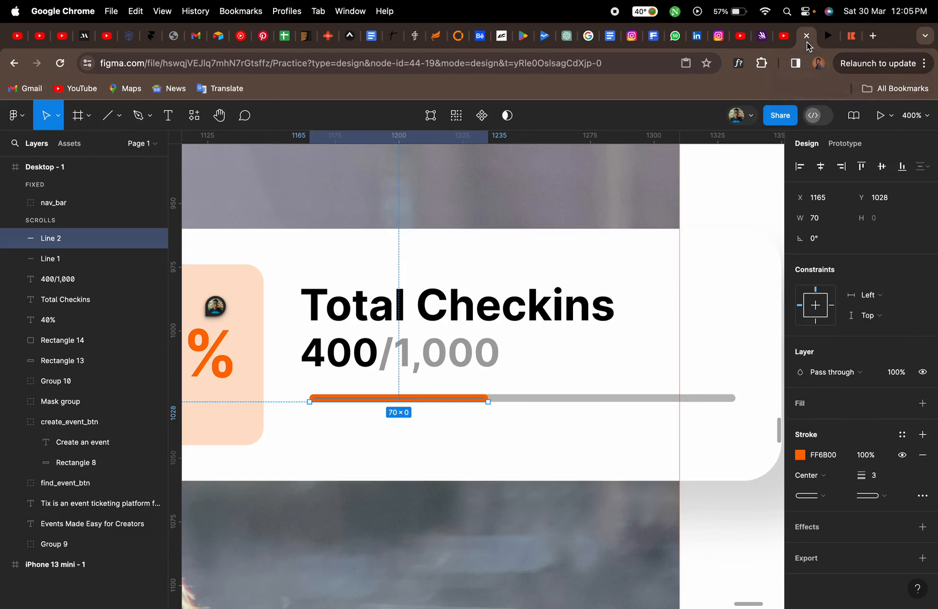
left_click(587, 400, "shift")
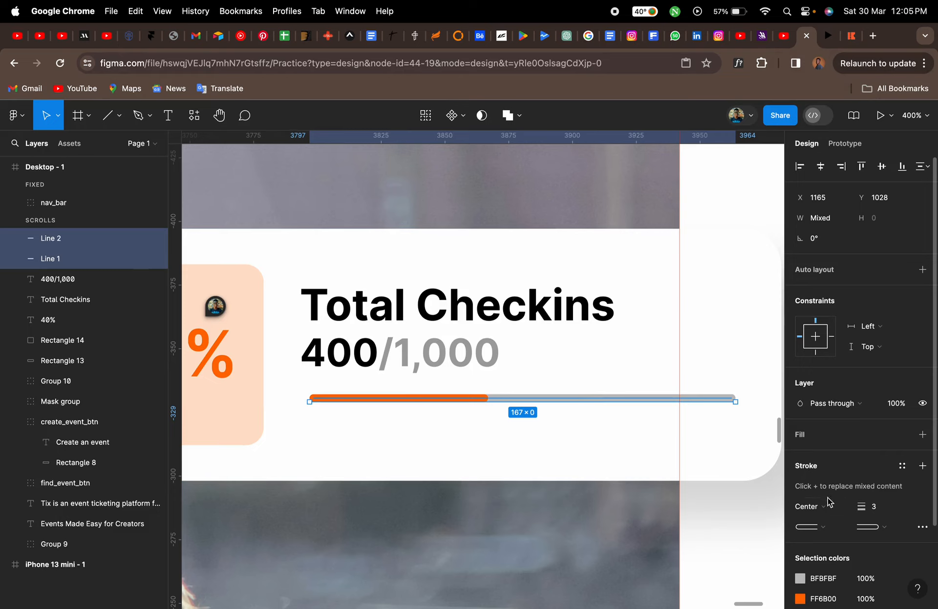
left_click(879, 512)
key("Return")
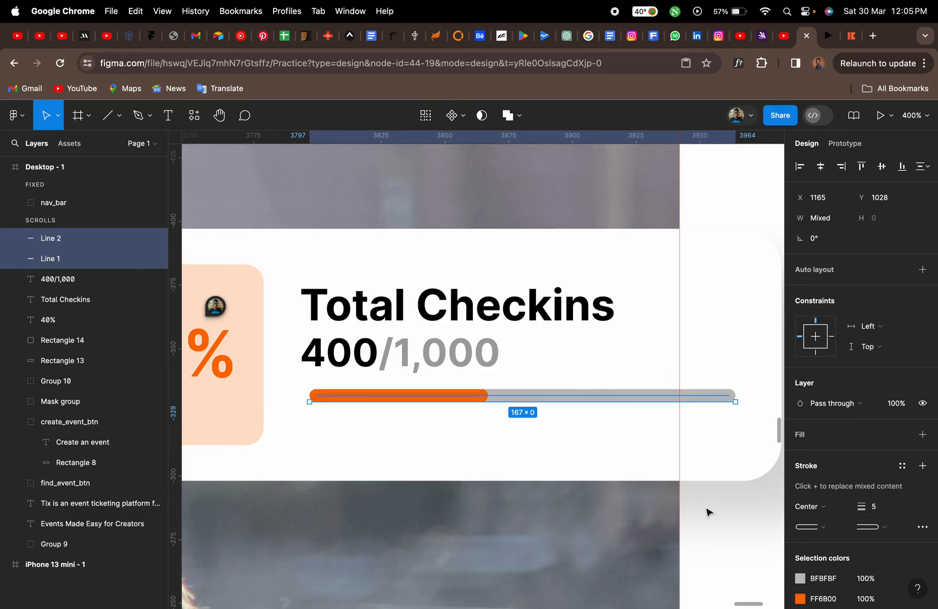
Lengthen the orange progress line to about 89 px, matching the reference progress bar
left_click(642, 426)
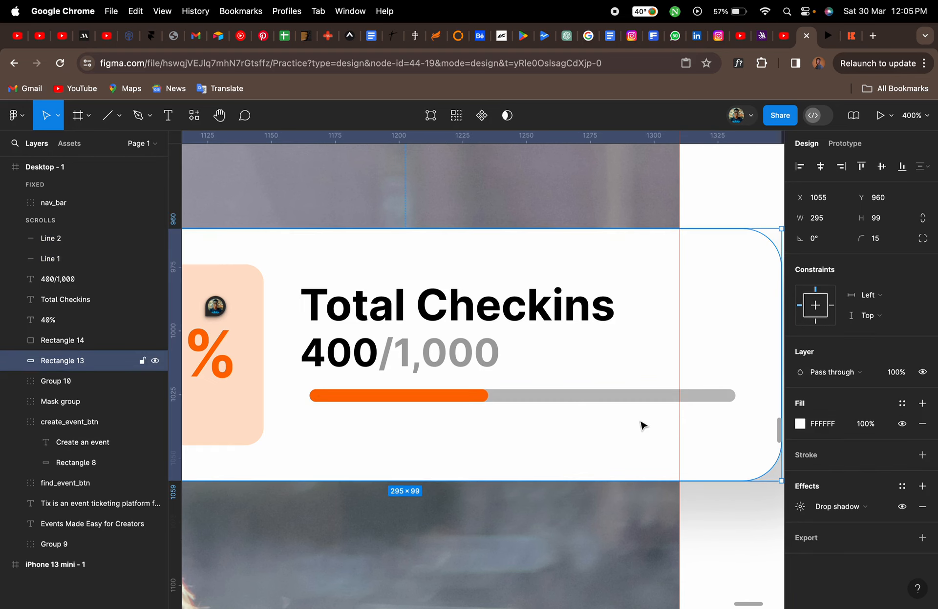
left_click(850, 42)
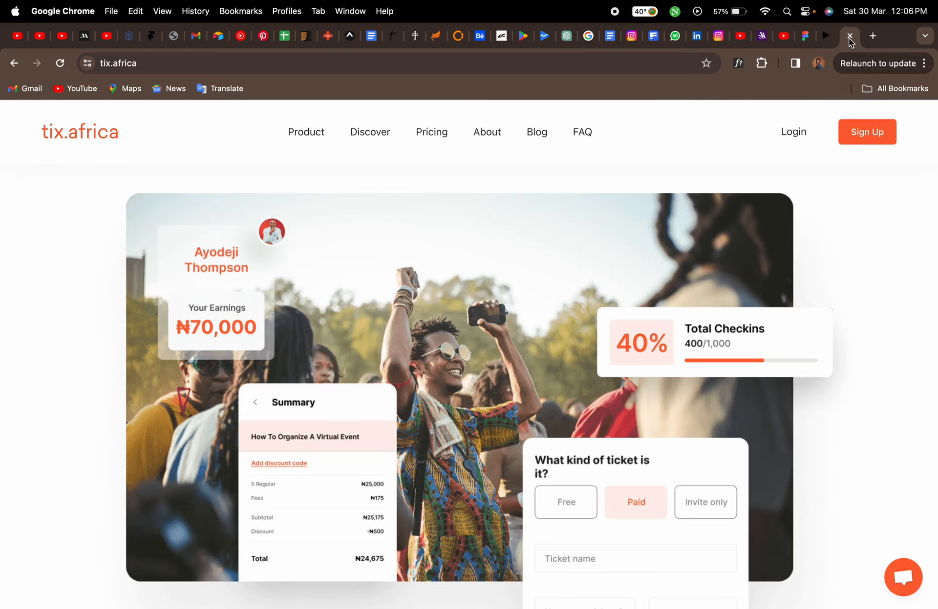
left_click(806, 36)
left_click(486, 397)
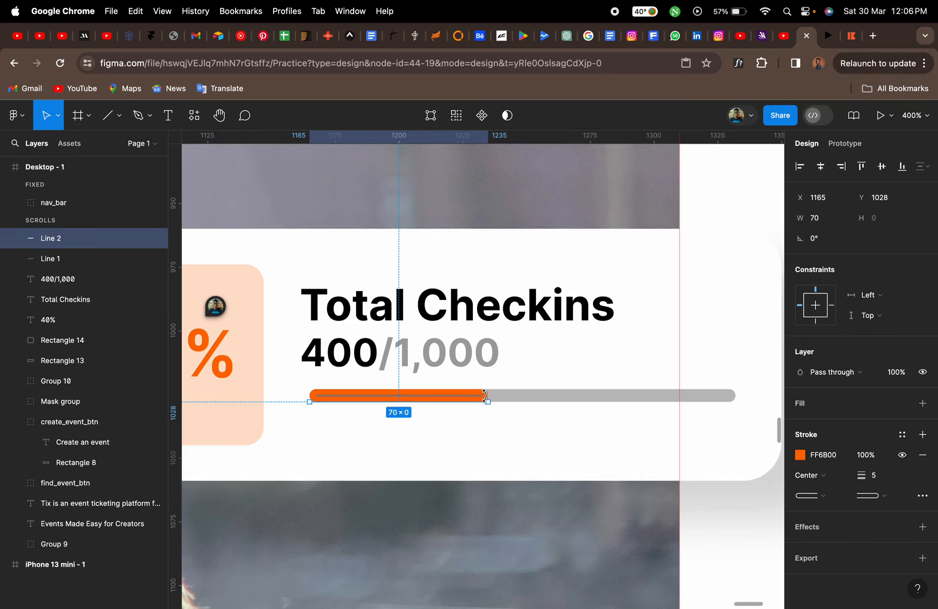
left_click_drag(491, 401, 537, 398)
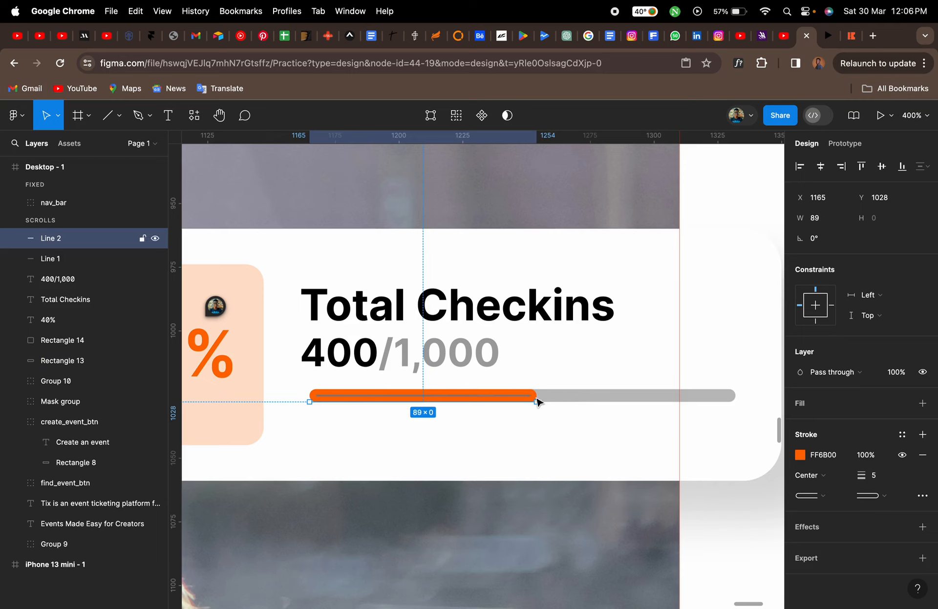
left_click(537, 449)
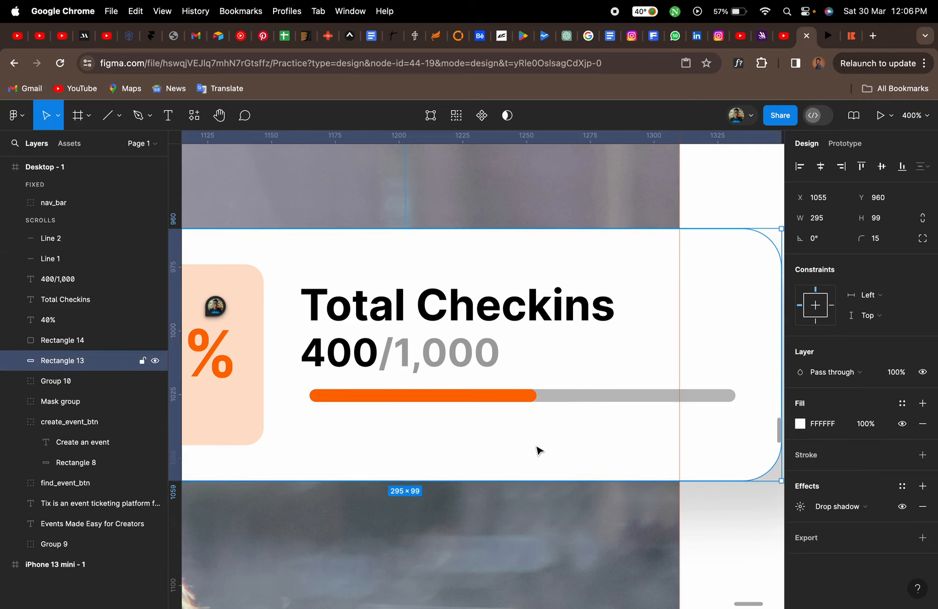
Group the Total Checkins card's rectangles, texts and both progress lines together
scroll(537, 449, "down", 5)
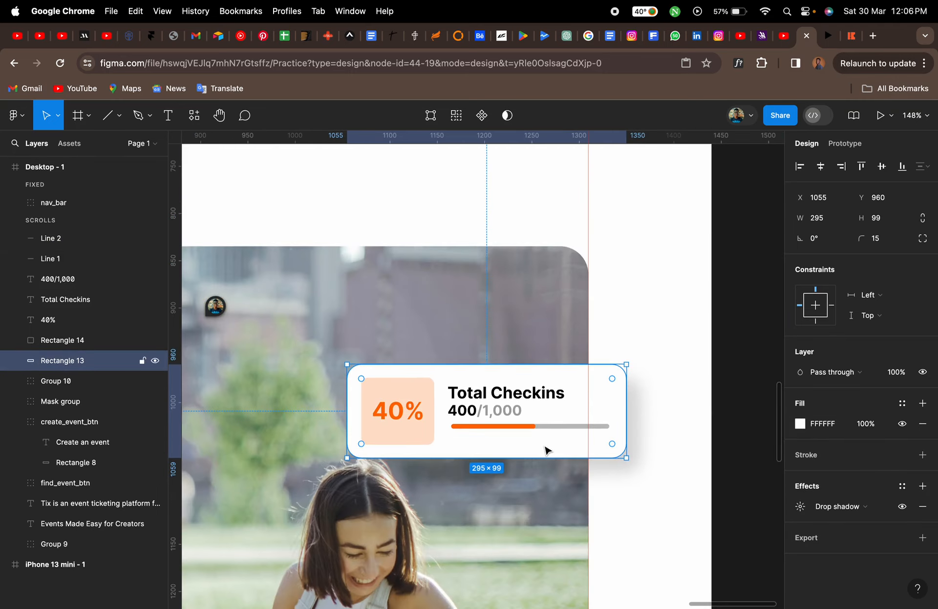
left_click(423, 438, "shift")
left_click(413, 410, "shift")
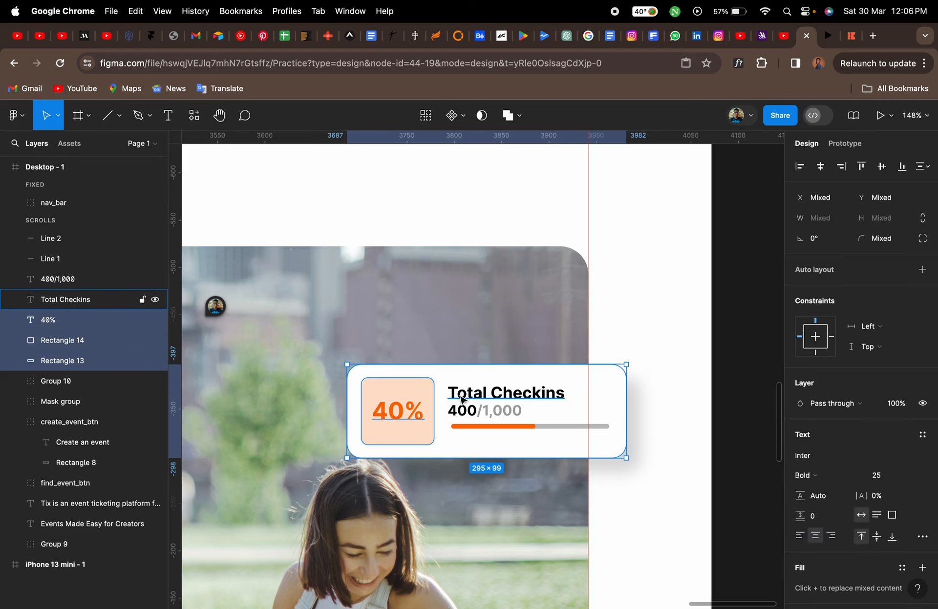
left_click(464, 398, "shift")
left_click(473, 414, "shift")
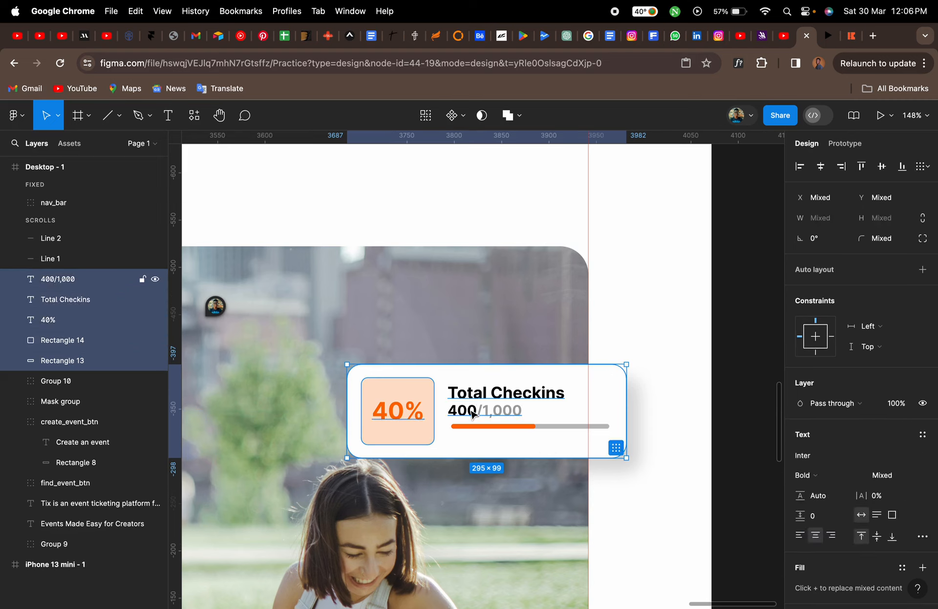
left_click(515, 429, "shift")
left_click(555, 429, "shift")
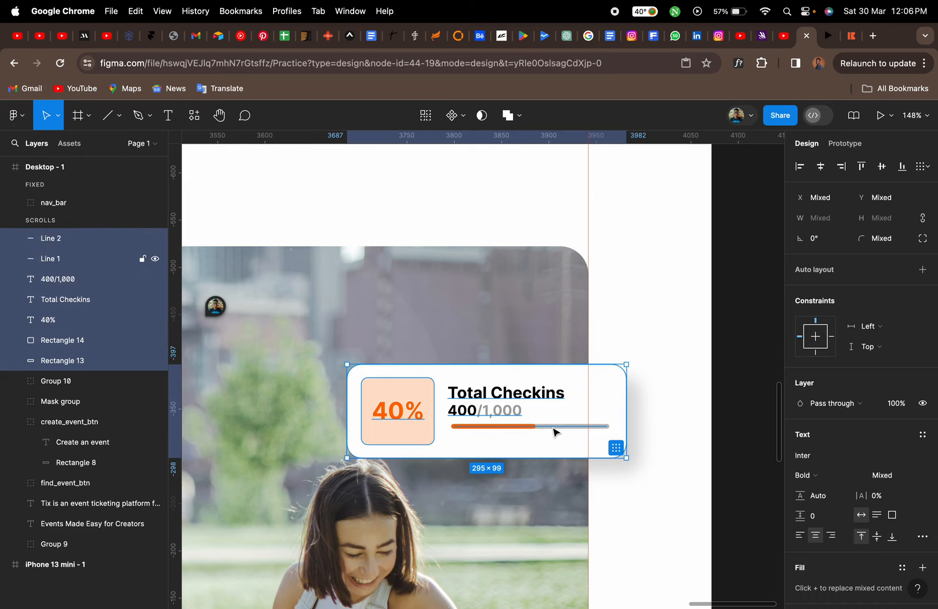
key("super+g")
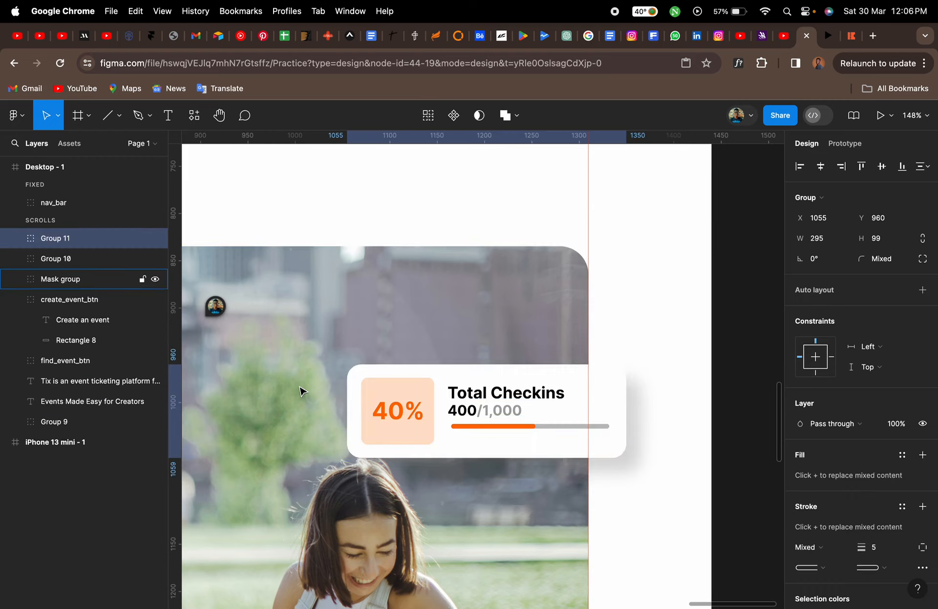
left_click(156, 238)
left_click(155, 238)
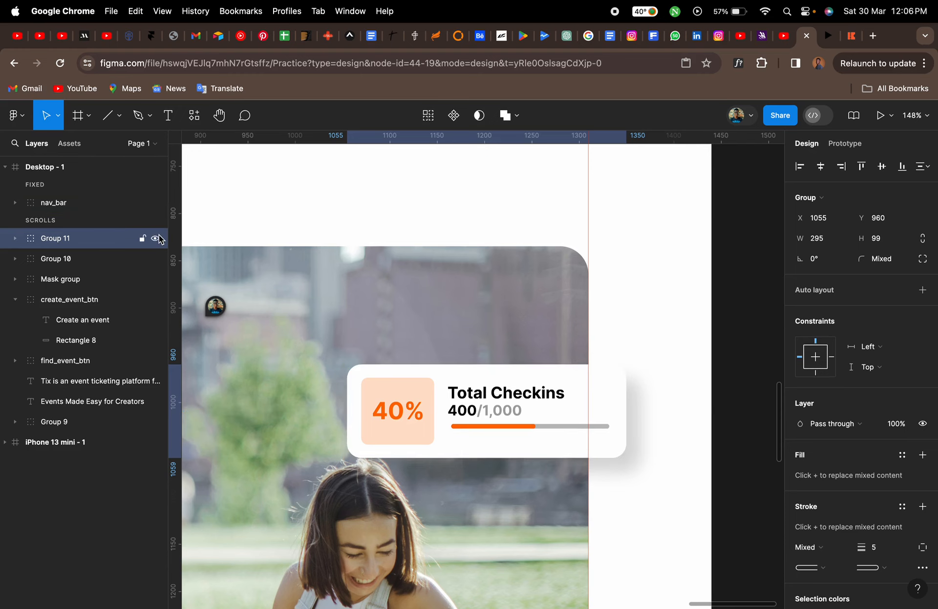
Compare the design's hero section with the reference tix.africa landing page
scroll(491, 393, "down", 6)
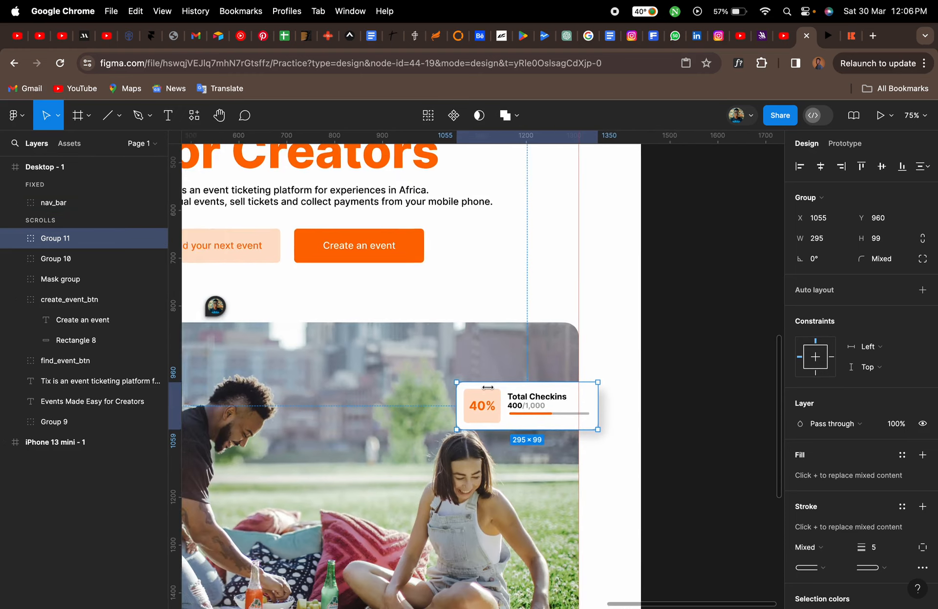
scroll(491, 393, "left", 3)
scroll(491, 393, "down", 3)
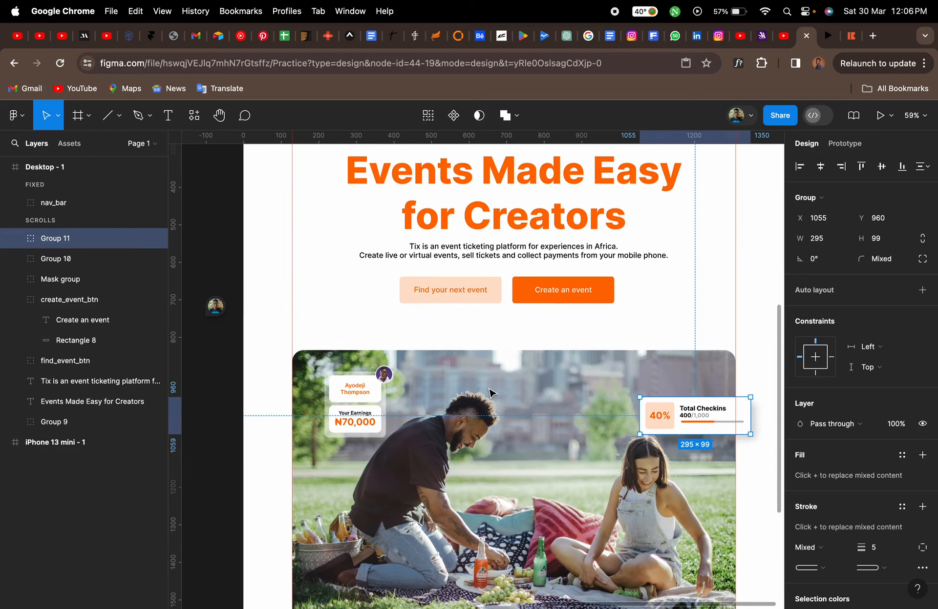
scroll(491, 393, "right", 2)
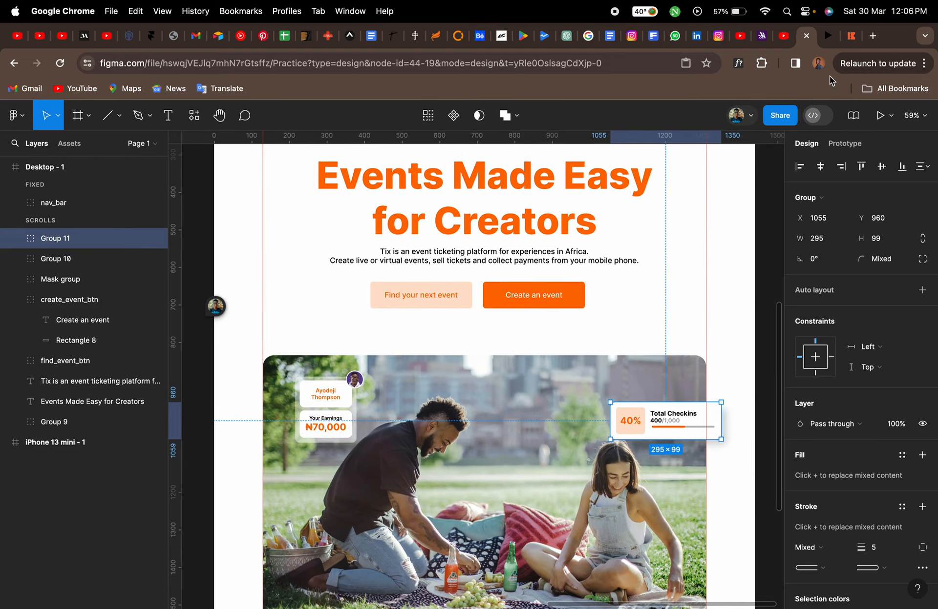
left_click(851, 36)
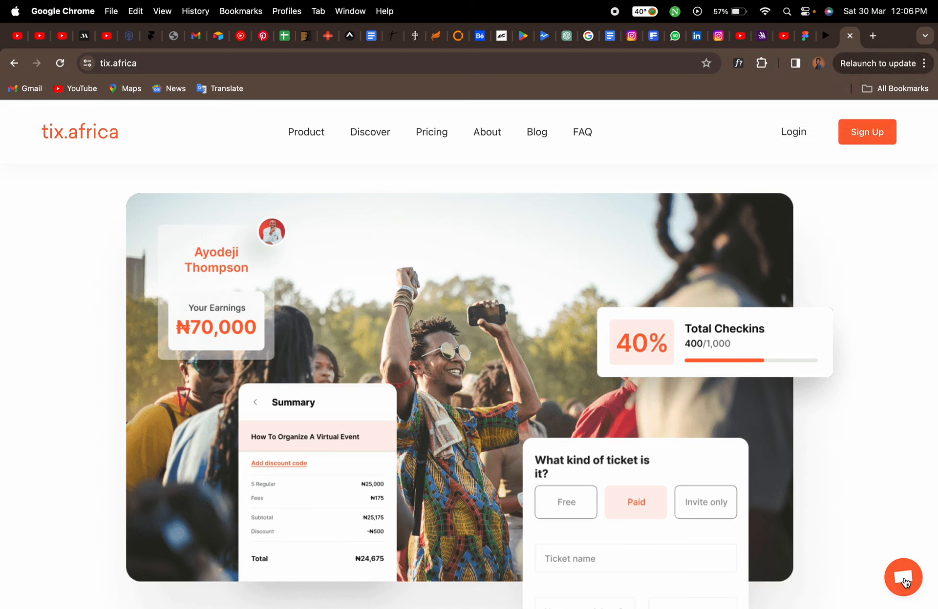
scroll(875, 537, "down", 4)
scroll(874, 530, "up", 12)
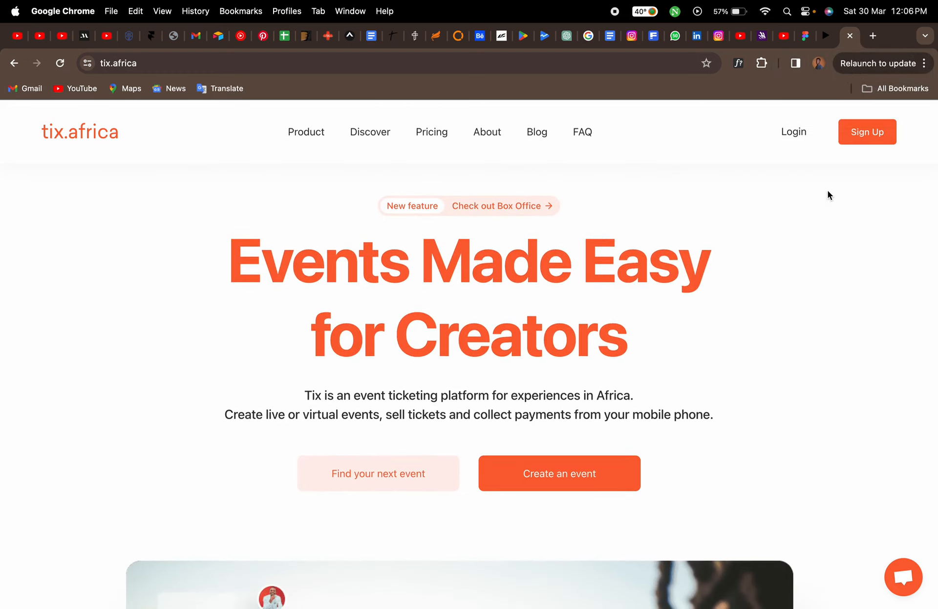
left_click(803, 37)
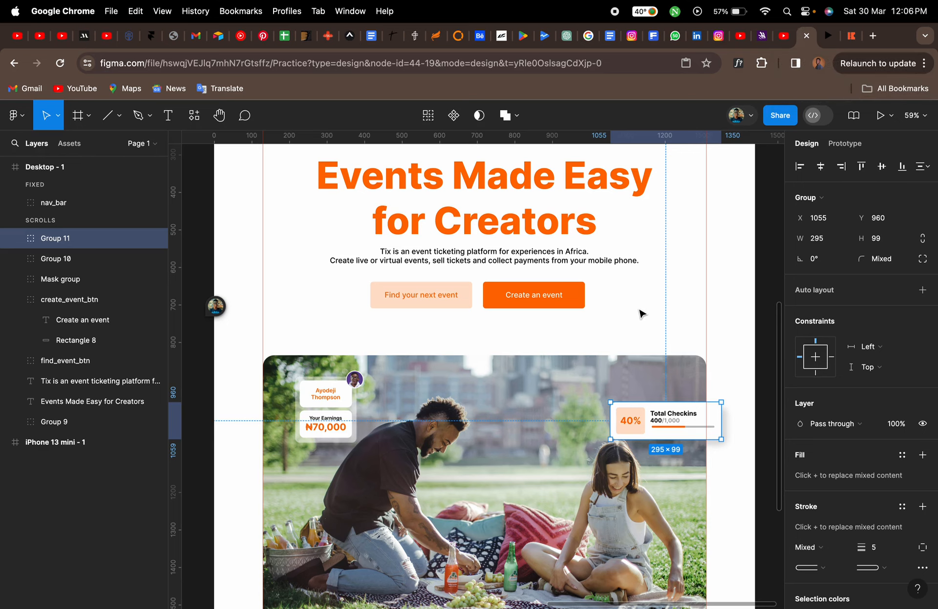
scroll(638, 310, "up", 5)
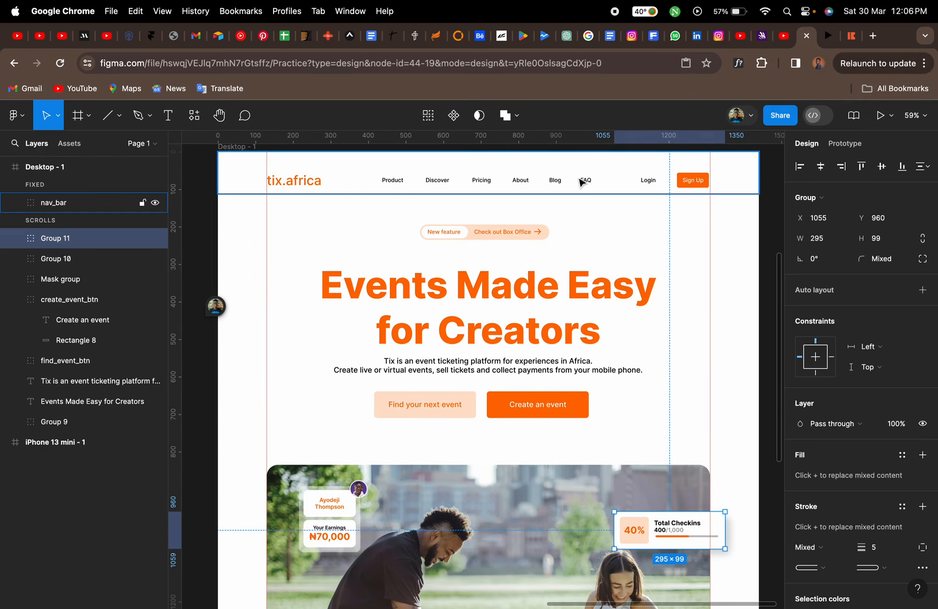
left_click(848, 38)
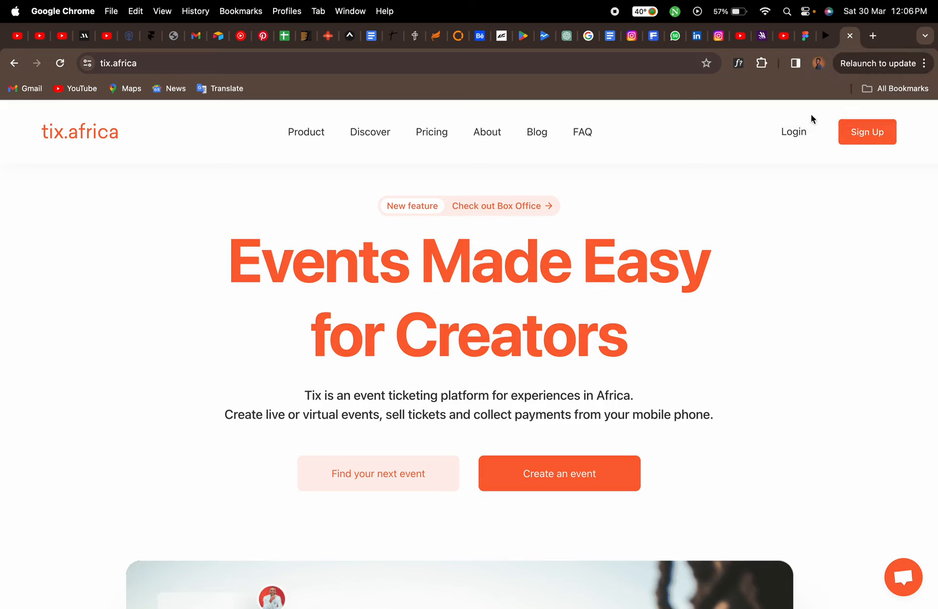
left_click(806, 36)
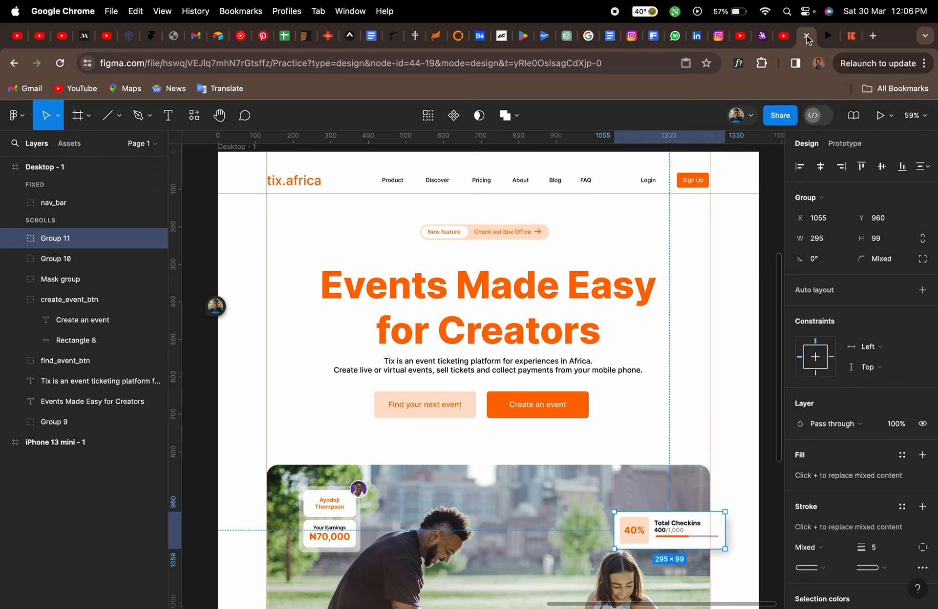
scroll(708, 412, "up", 5)
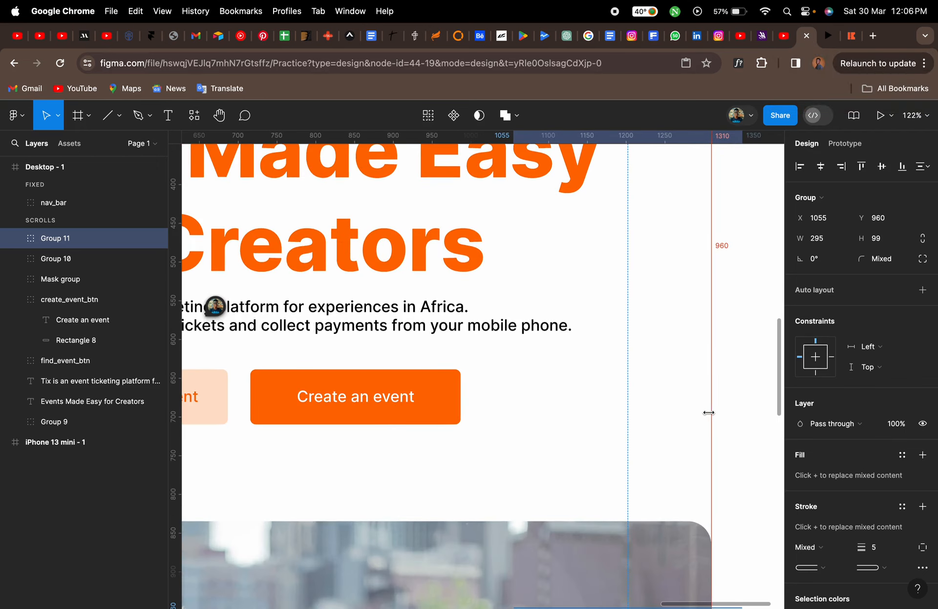
Draw a circle about 66 px wide right of the Create an event button and fill it orange FF6B00
key("o")
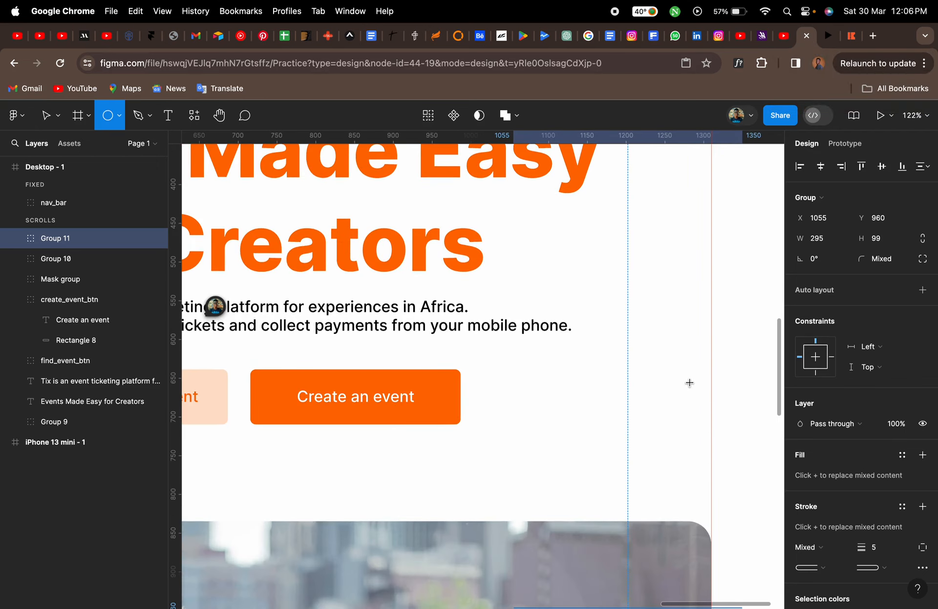
left_click_drag(659, 365, 713, 413)
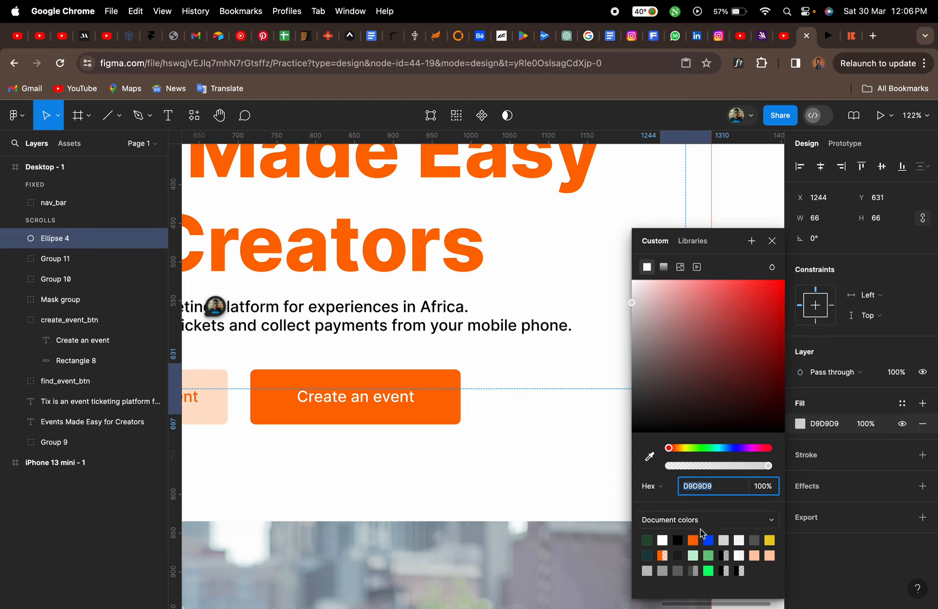
left_click(694, 538)
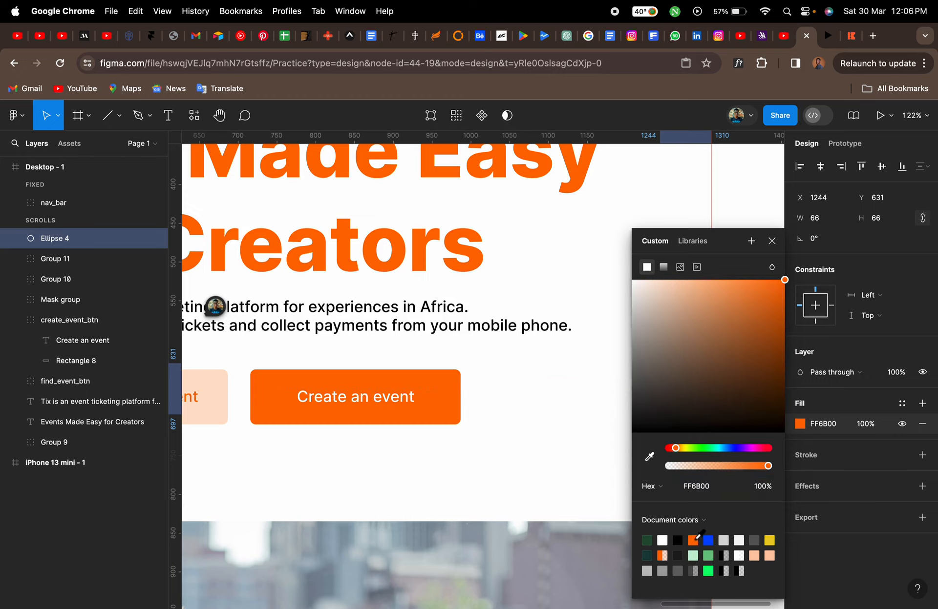
Enlarge the orange circle to about 81 px wide, checking it against the reference page
left_click(771, 240)
scroll(654, 360, "up", 5)
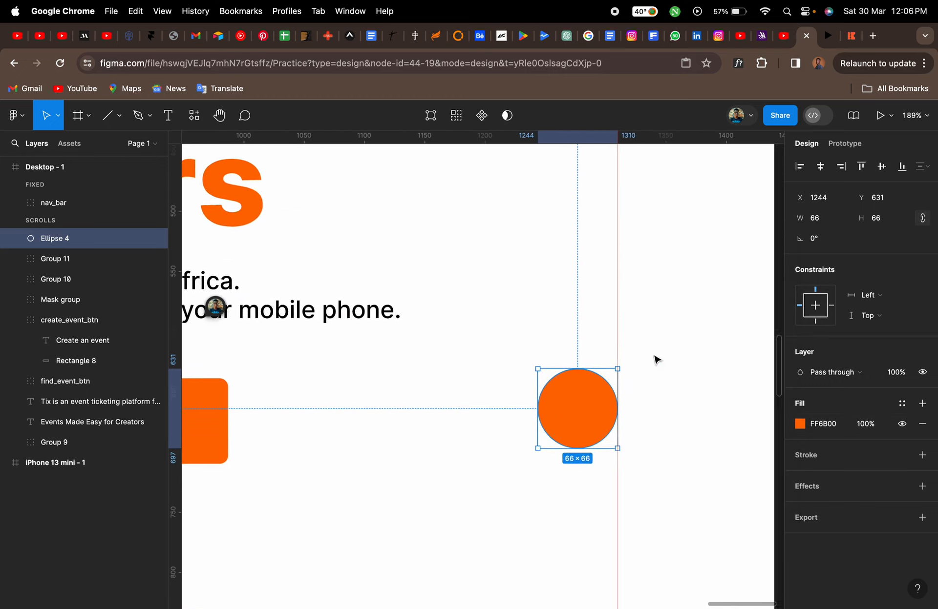
left_click_drag(523, 372, 506, 359)
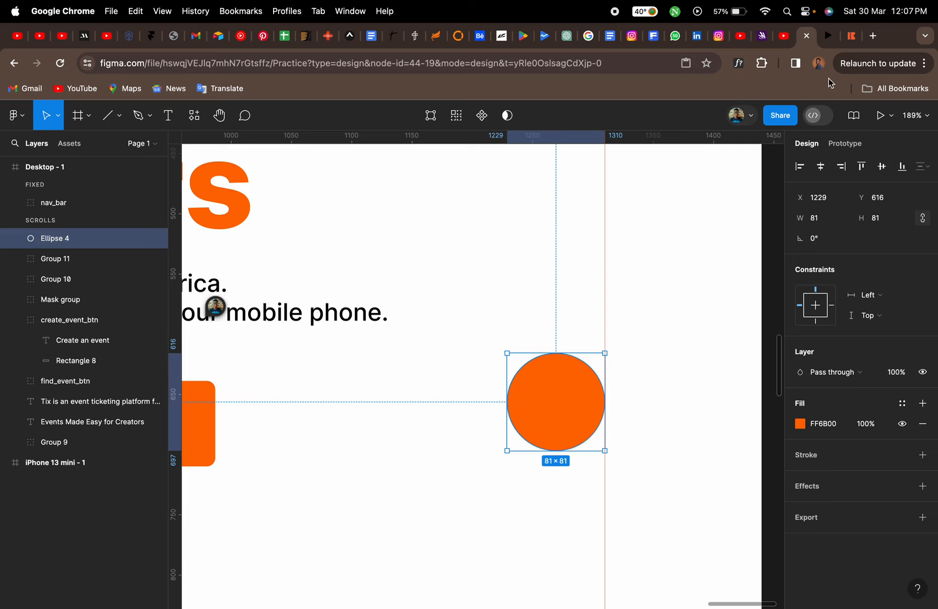
left_click(850, 38)
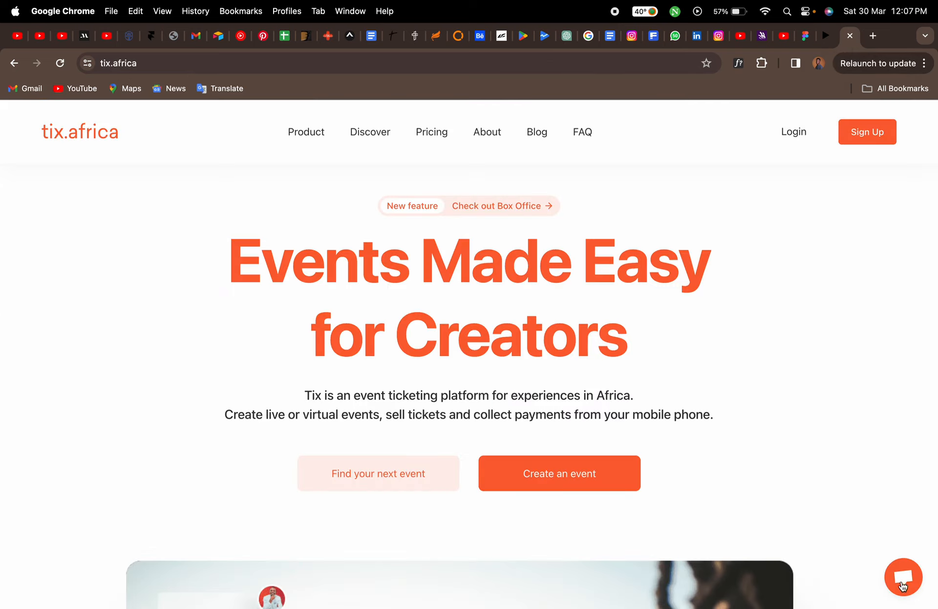
left_click(803, 38)
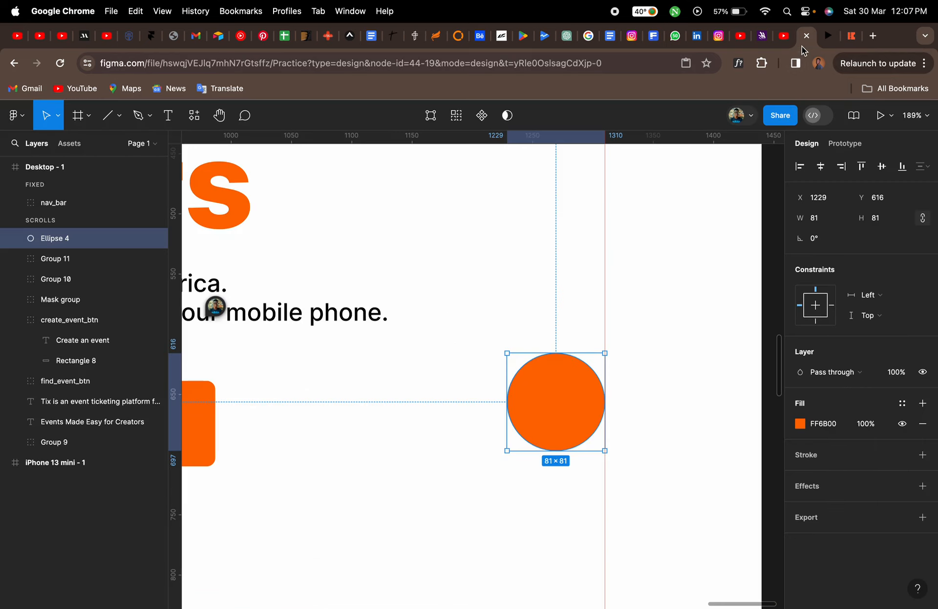
Open the Iconify plugin and search its icon sets for "message"
right_click(560, 388)
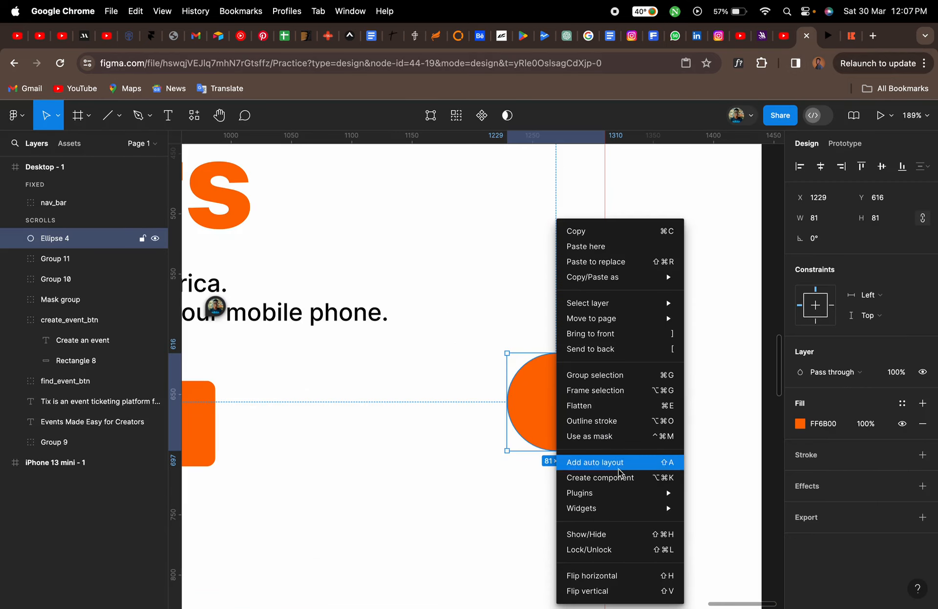
mouse_move(619, 493)
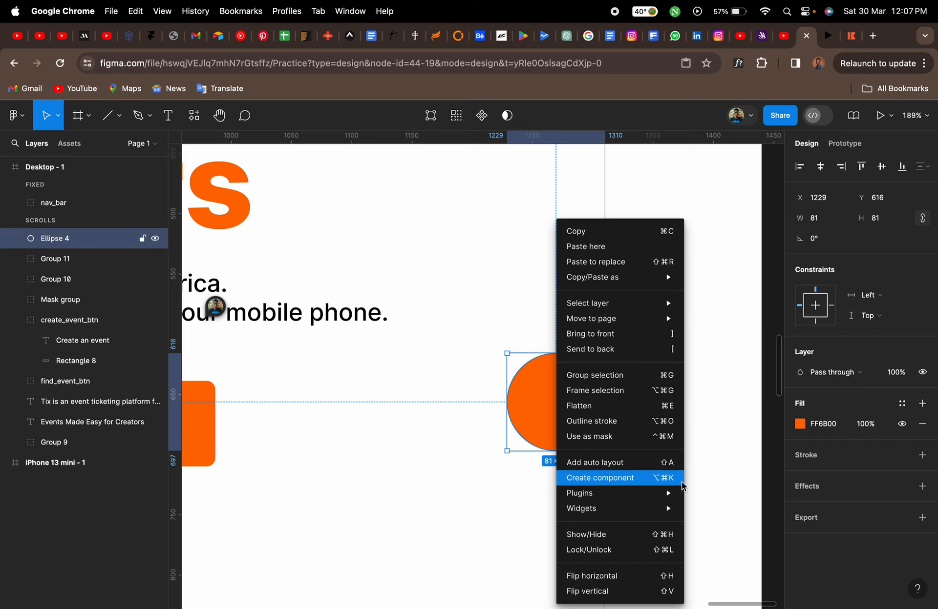
mouse_move(663, 495)
left_click(720, 396)
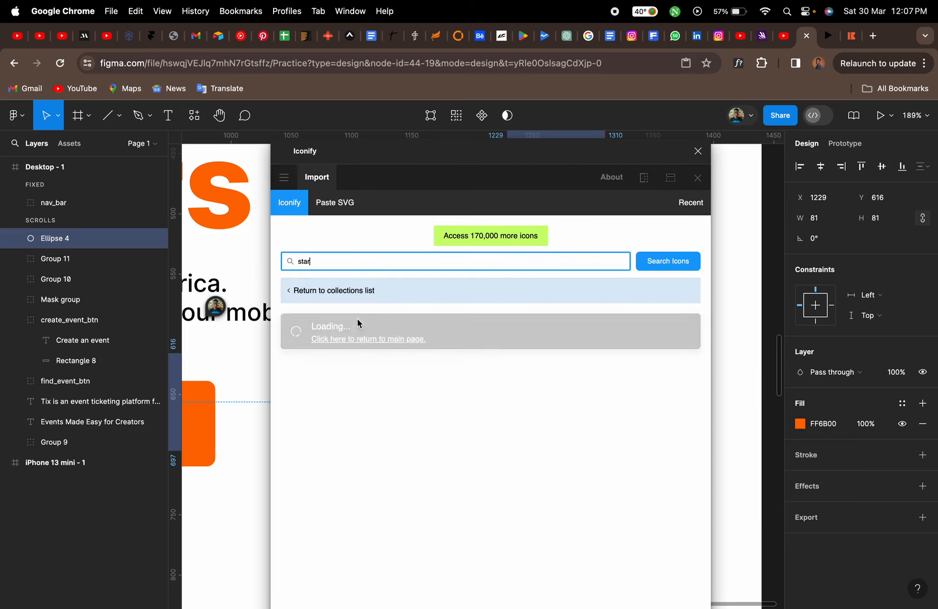
double_click(328, 265)
type("message")
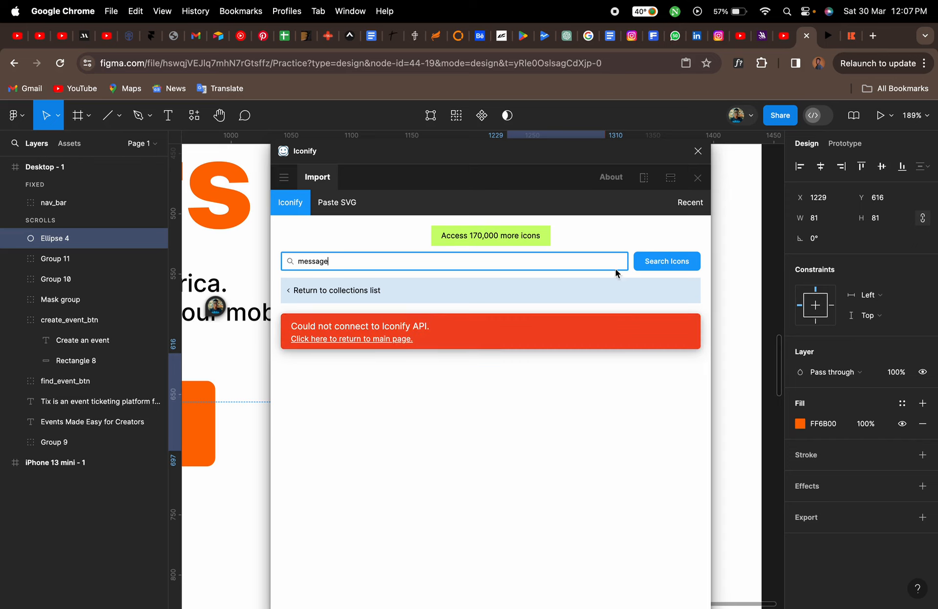
left_click(666, 261)
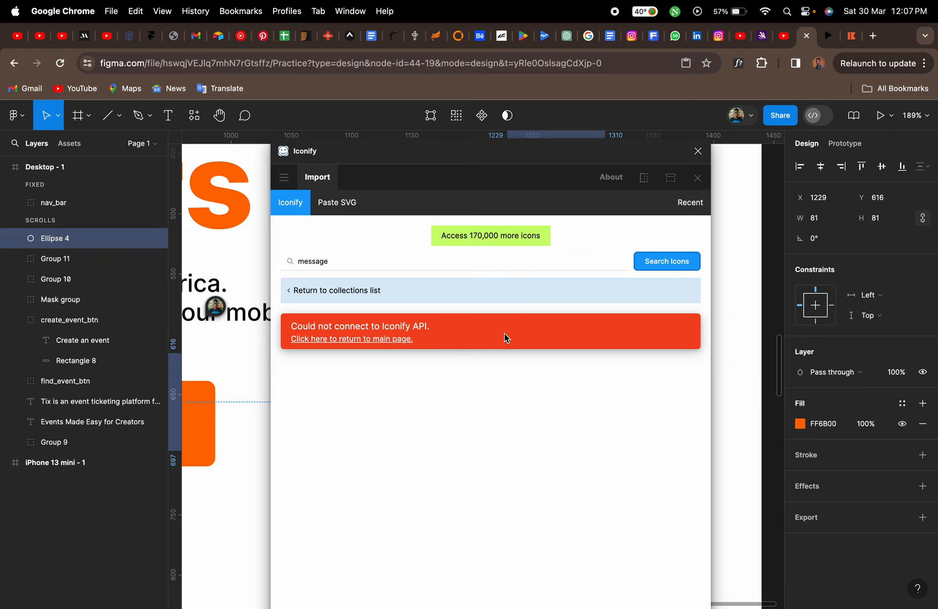
left_click(363, 338)
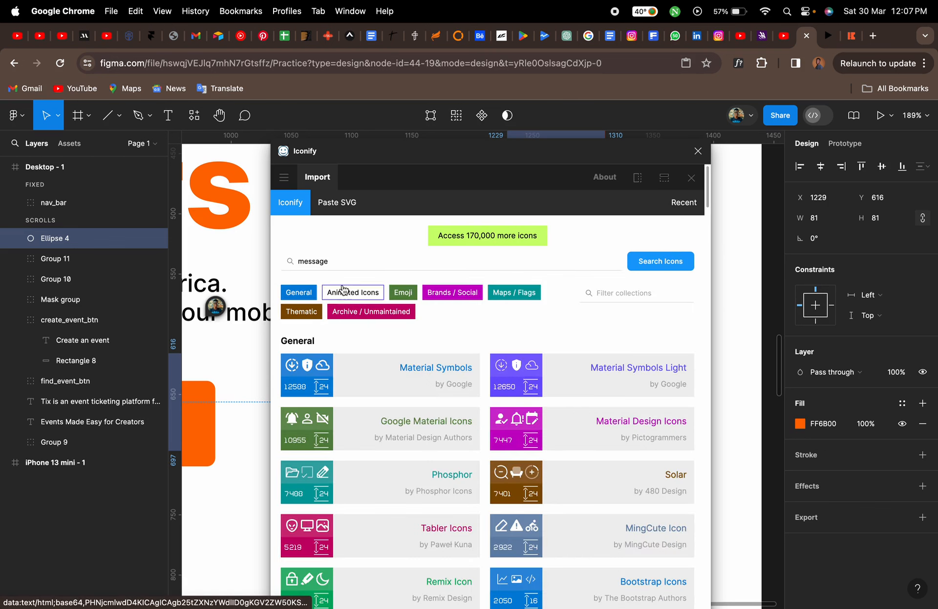
left_click(672, 267)
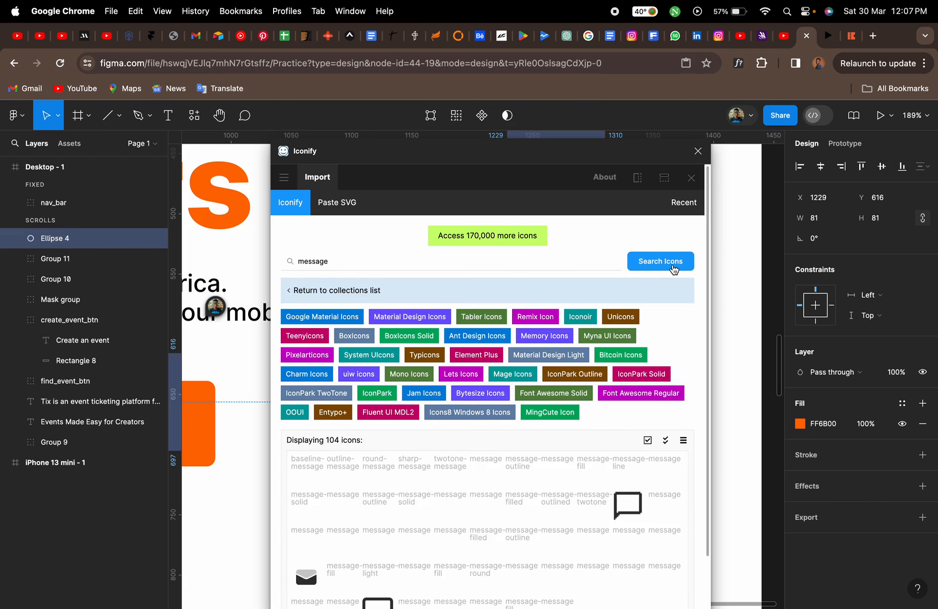
Browse the message icon results and import the teenyicons message-solid icon onto the canvas
scroll(286, 450, "down", 3)
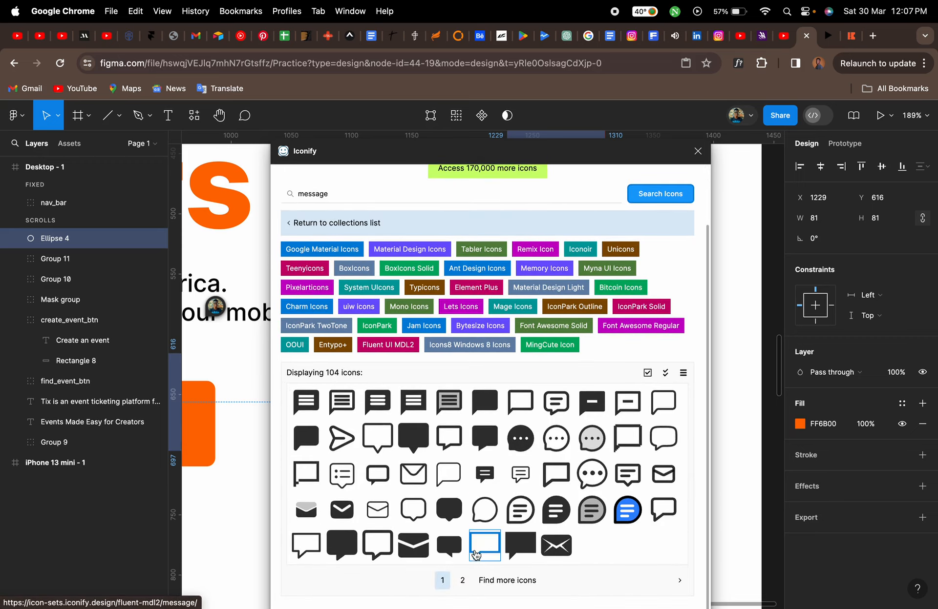
left_click(462, 581)
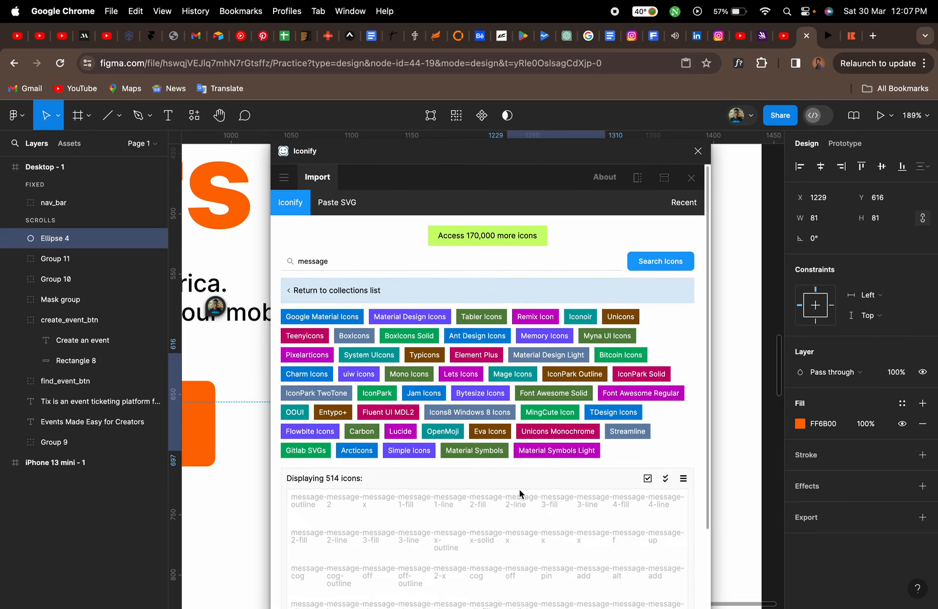
scroll(520, 491, "down", 3)
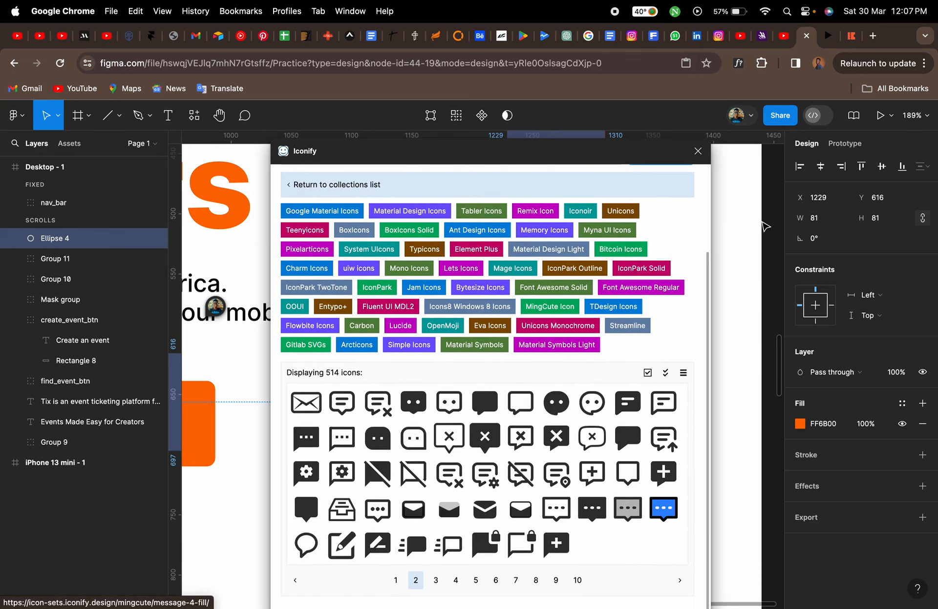
left_click(852, 39)
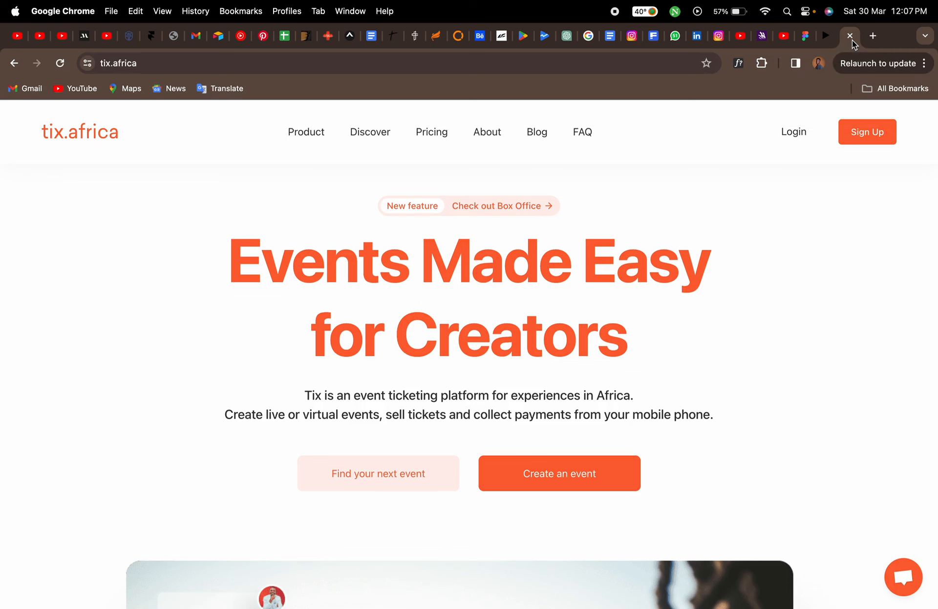
left_click(808, 44)
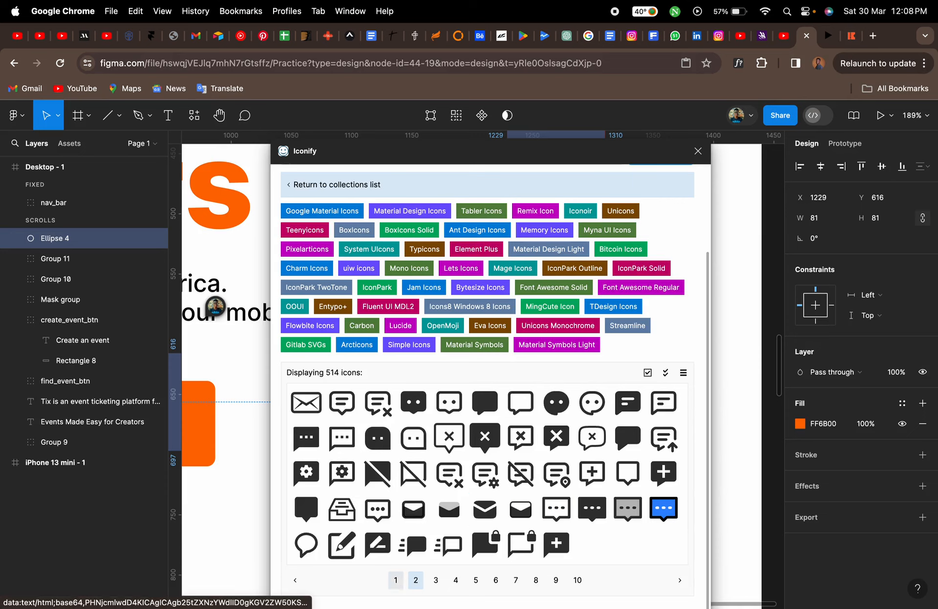
left_click(397, 583)
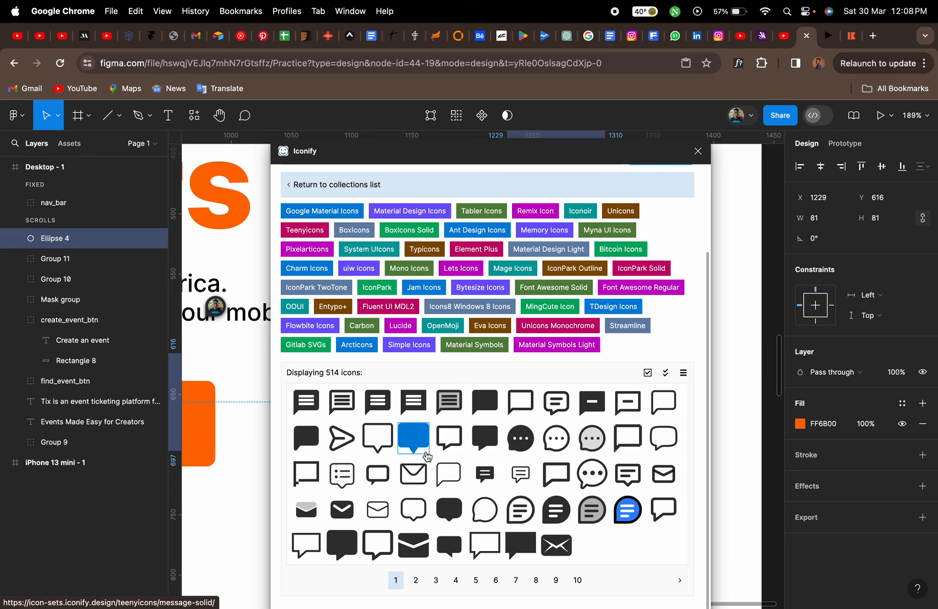
left_click(415, 439)
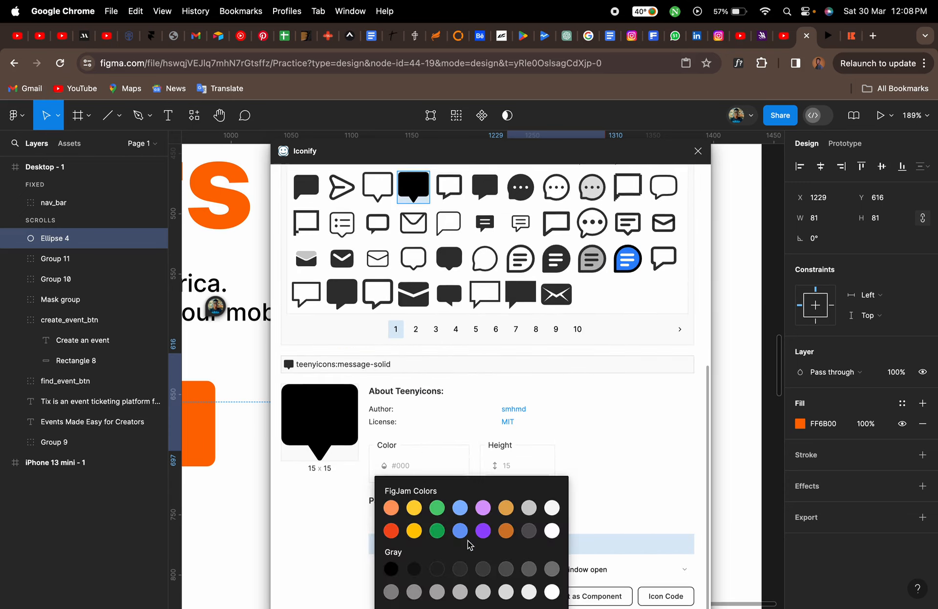
left_click_drag(323, 415, 234, 511)
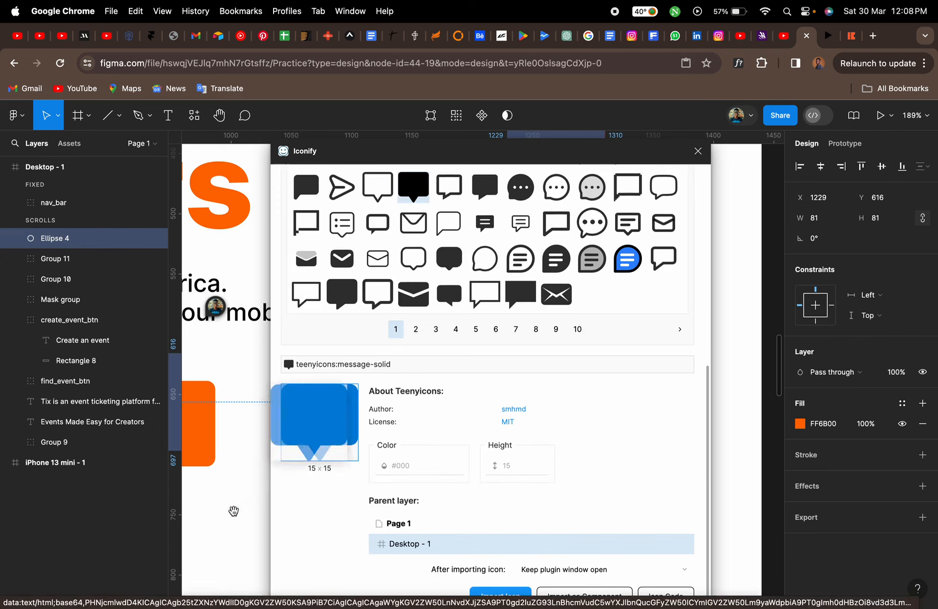
left_click(696, 154)
Place the message icon in the orange circle and move its layer into the scrolling layers
left_click_drag(233, 471, 543, 405)
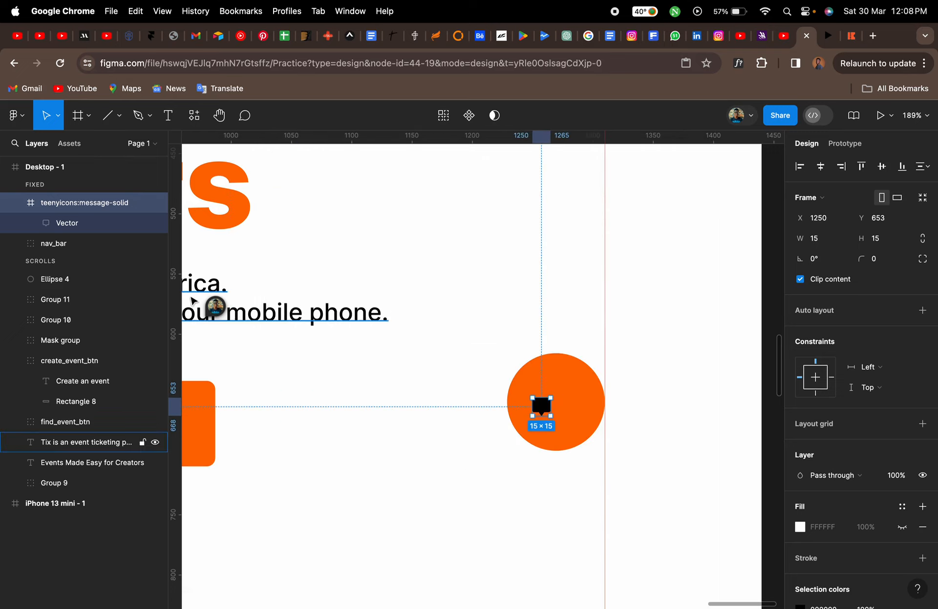
left_click_drag(71, 210, 70, 274)
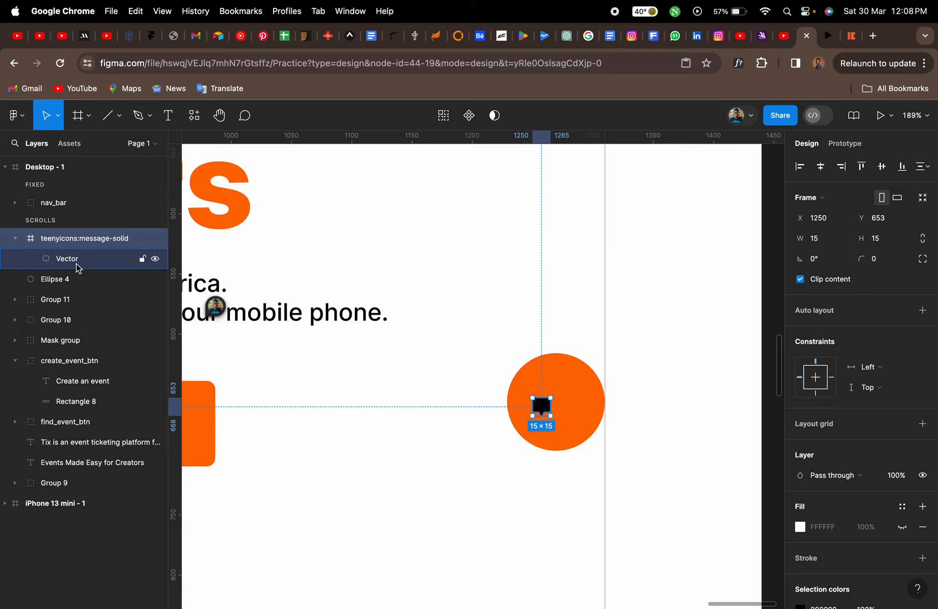
Try to pull the icon's vector out of its frame and delete the frame
left_click(77, 263)
left_click_drag(76, 263, 76, 238)
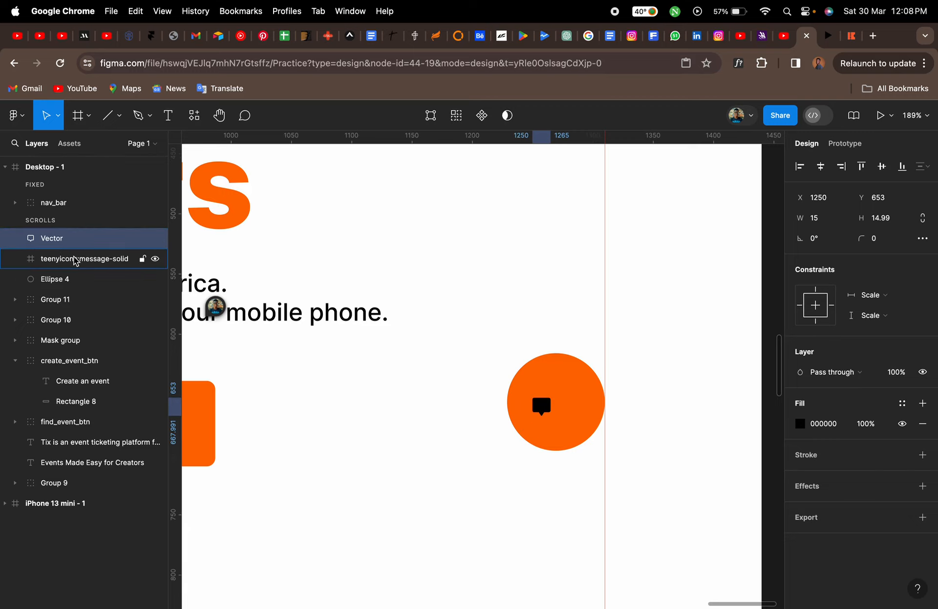
left_click(74, 257)
key("Delete")
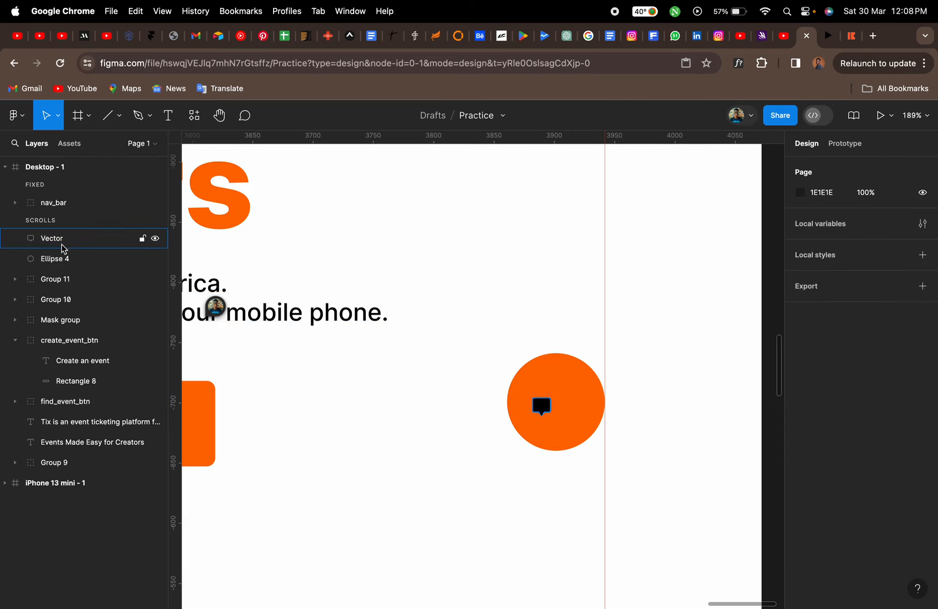
left_click(64, 240)
key("super+z")
key("super+z")
key("super+z")
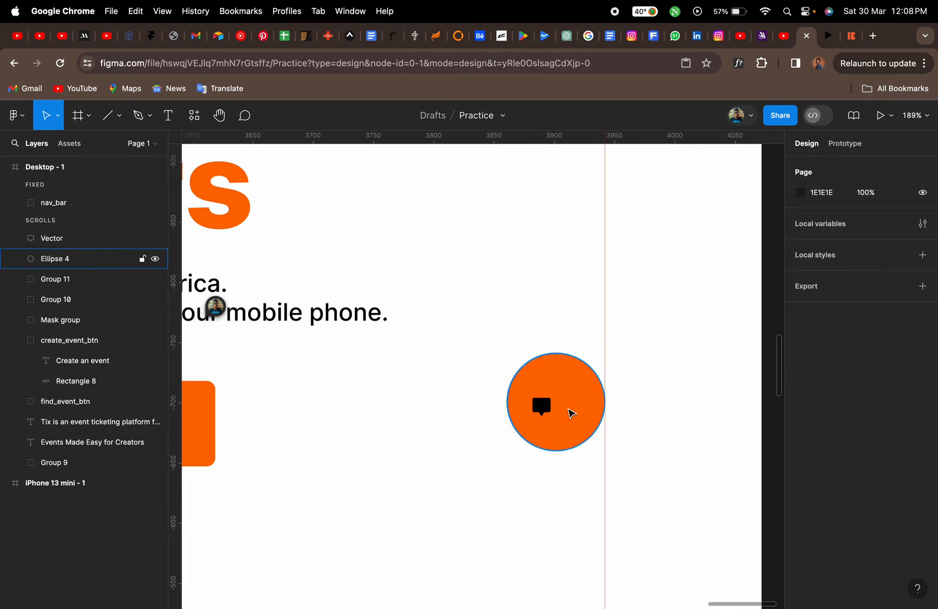
key("super+z")
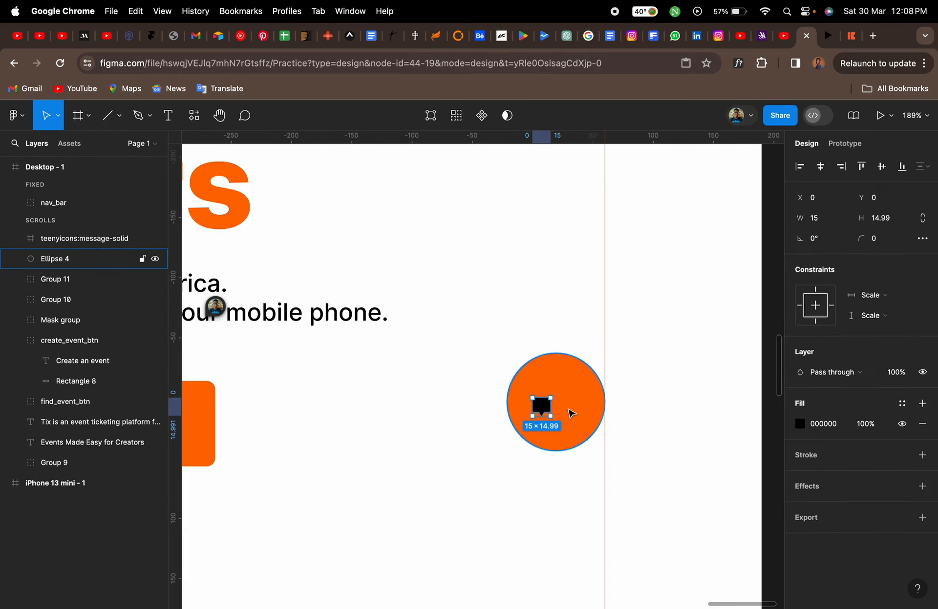
key("super+z")
key("super+z")
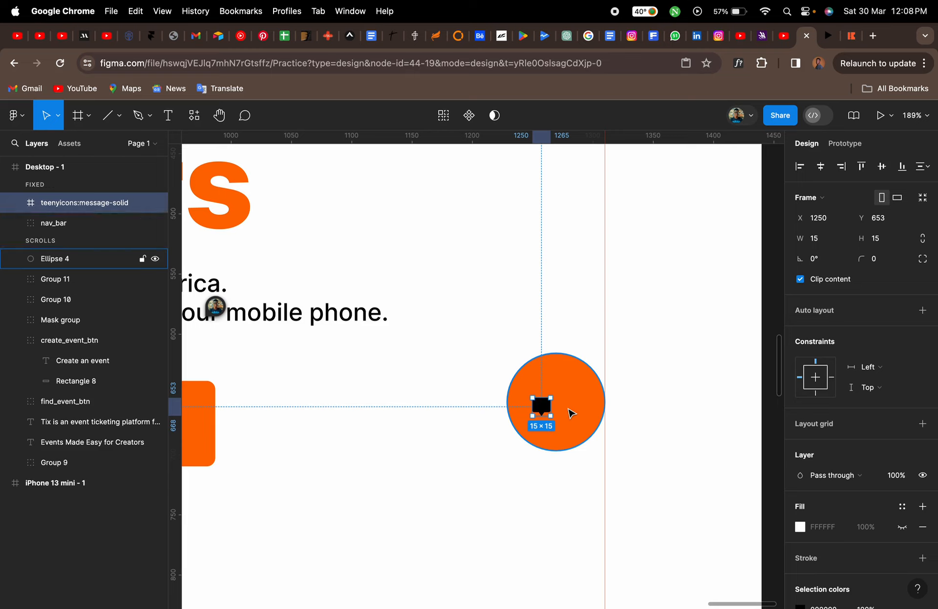
key("super+shift+z")
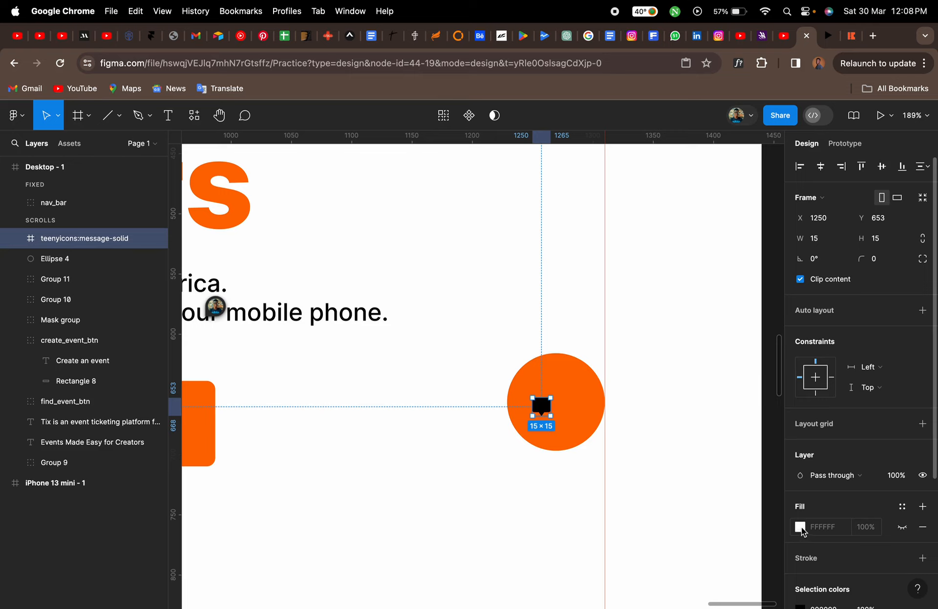
Move the message icon's vector out of its frame and delete the empty frame
scroll(801, 531, "down", 3)
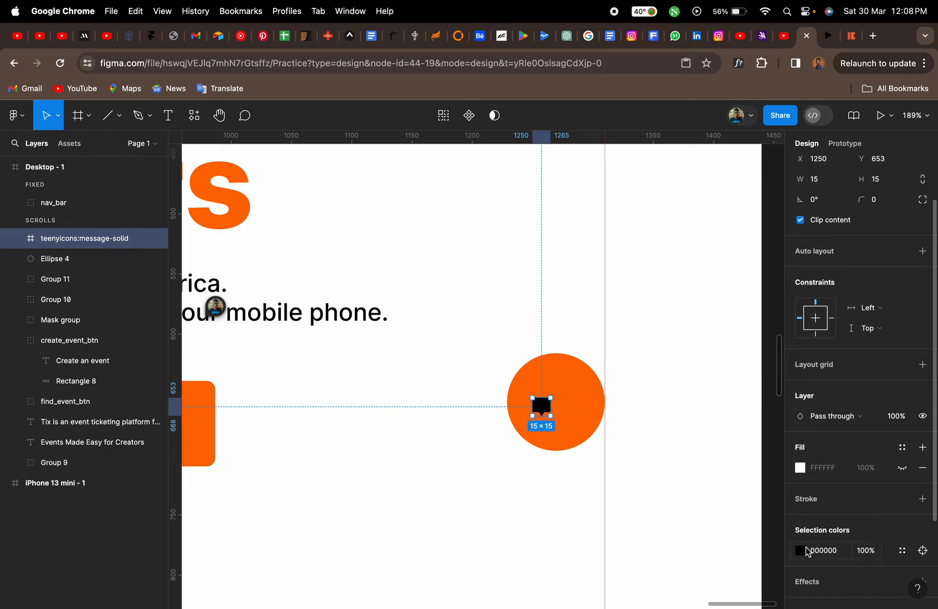
left_click(15, 239)
left_click(63, 263)
left_click_drag(63, 264, 62, 232)
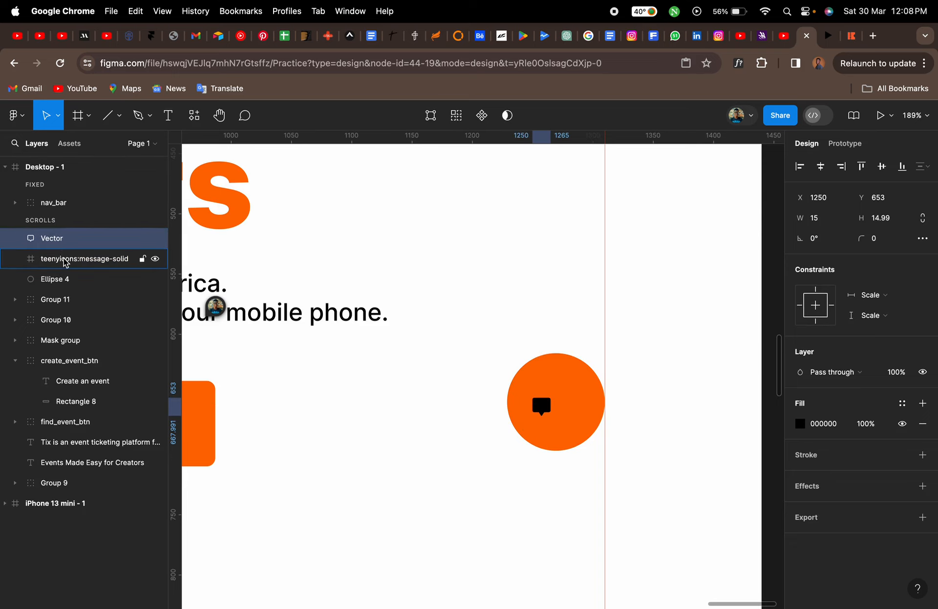
left_click(65, 263)
key("Delete")
left_click(59, 238)
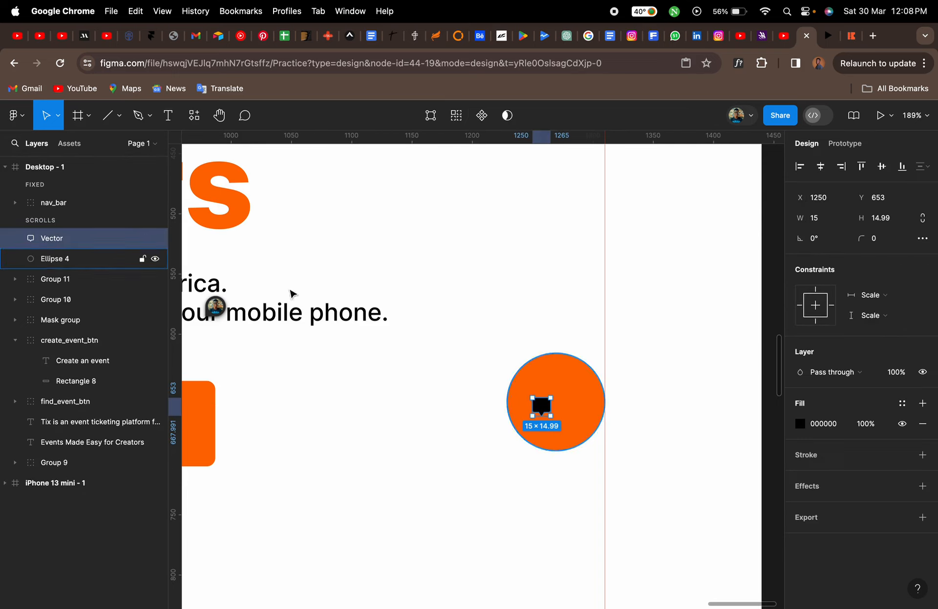
Fill the message icon white FFFFFF
left_click(799, 425)
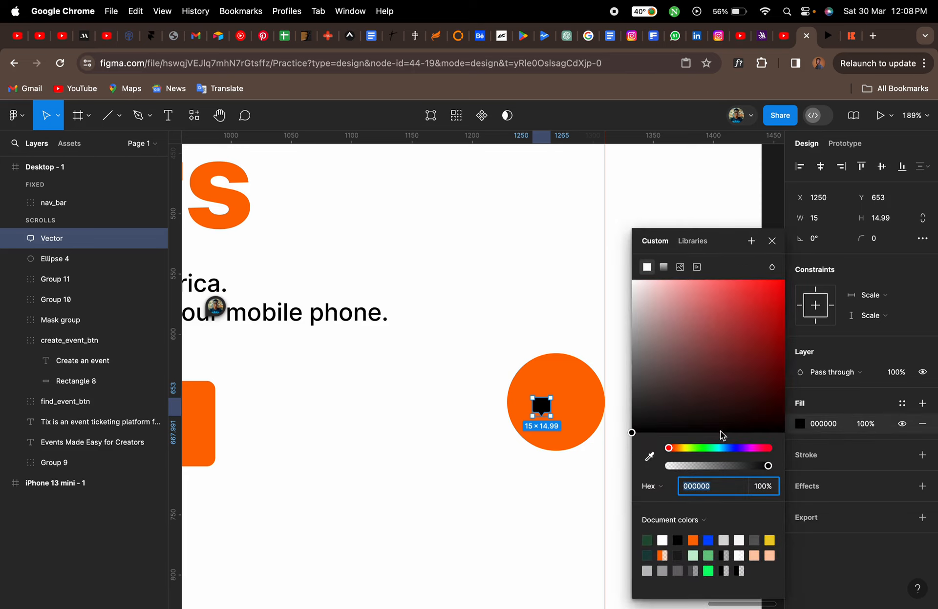
left_click(662, 540)
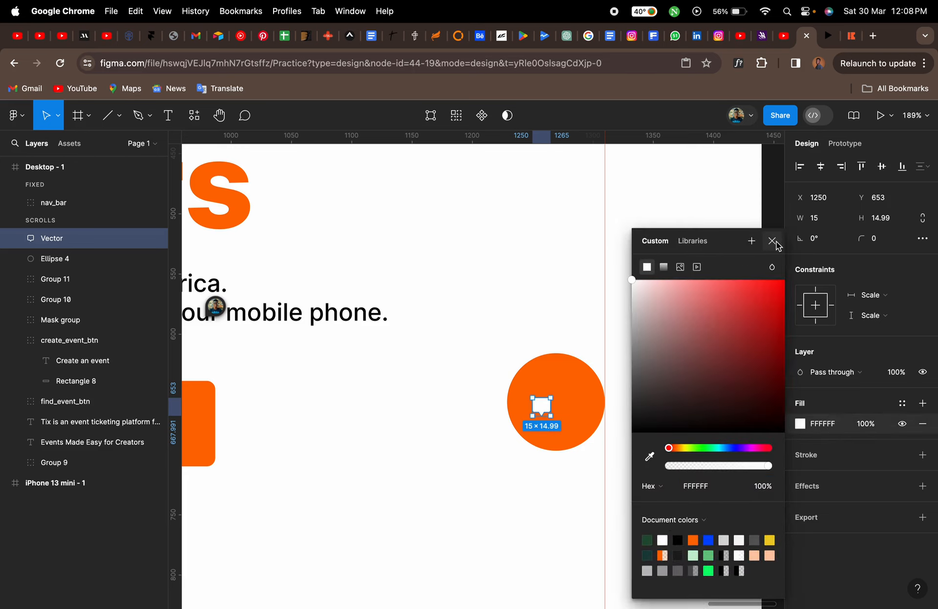
left_click(771, 241)
Enlarge the message icon to about 37 px and centre it inside the orange circle
scroll(561, 403, "up", 5)
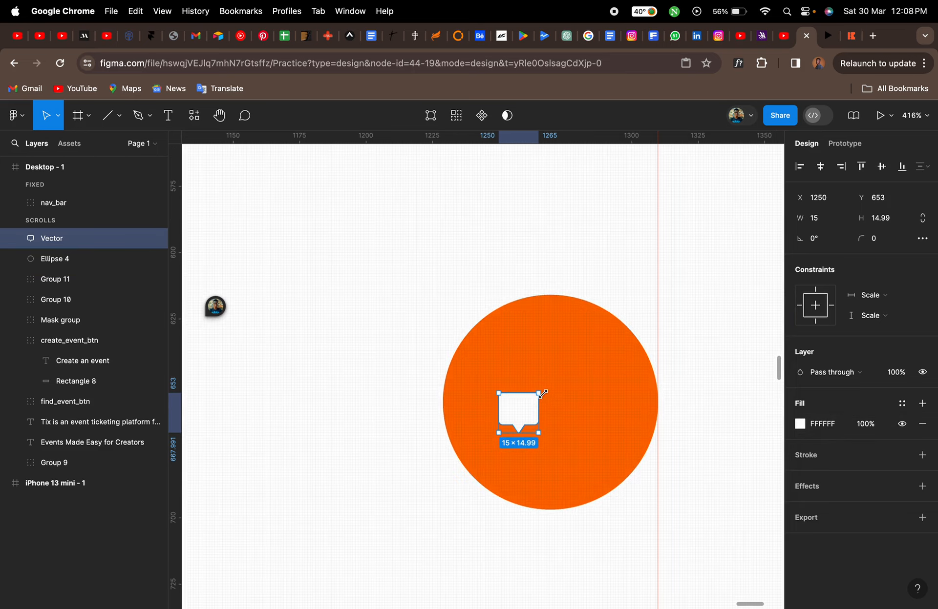
left_click_drag(540, 393, 599, 345)
left_click_drag(563, 389, 558, 406)
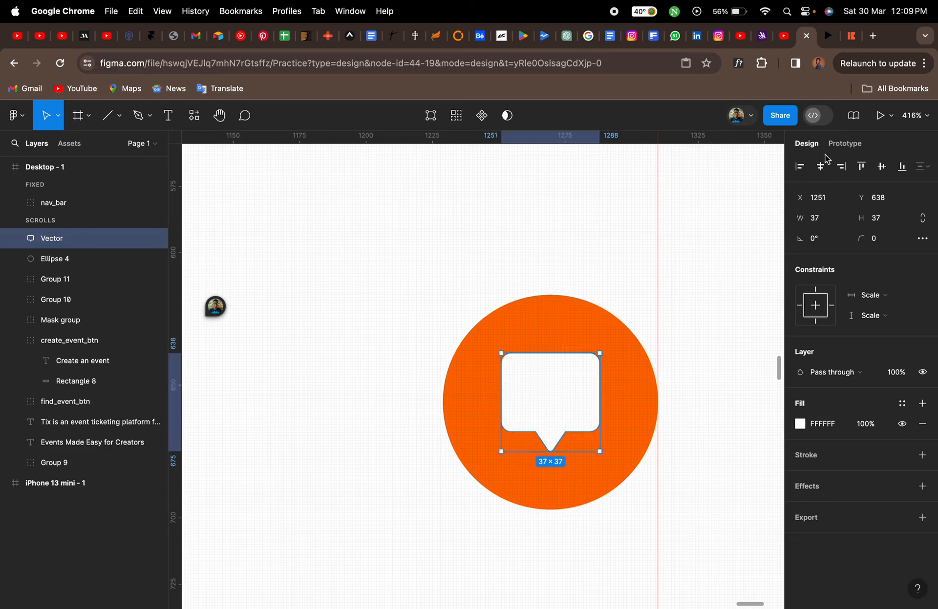
left_click(850, 35)
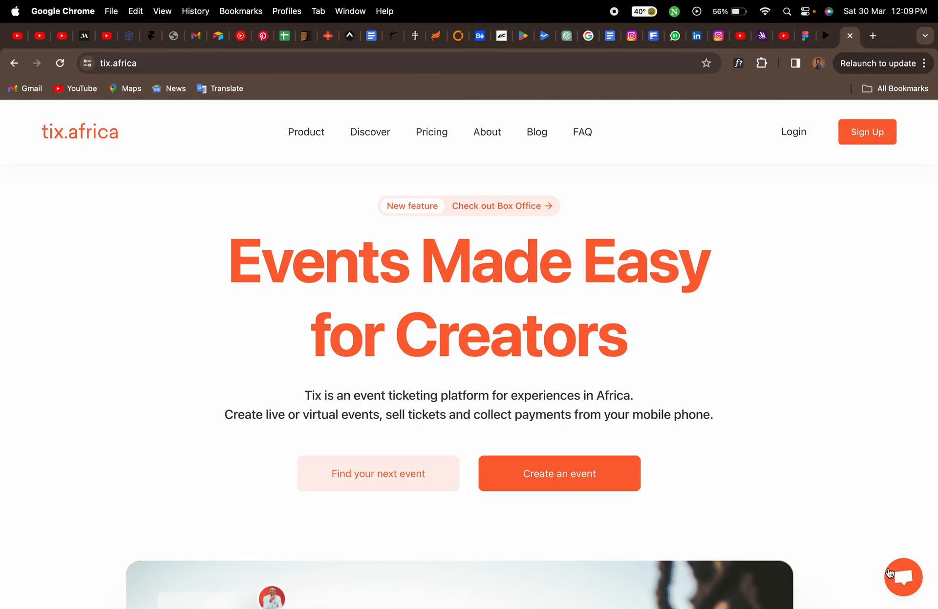
Tilt the white message icon about 8 degrees inside the orange circle
left_click(806, 39)
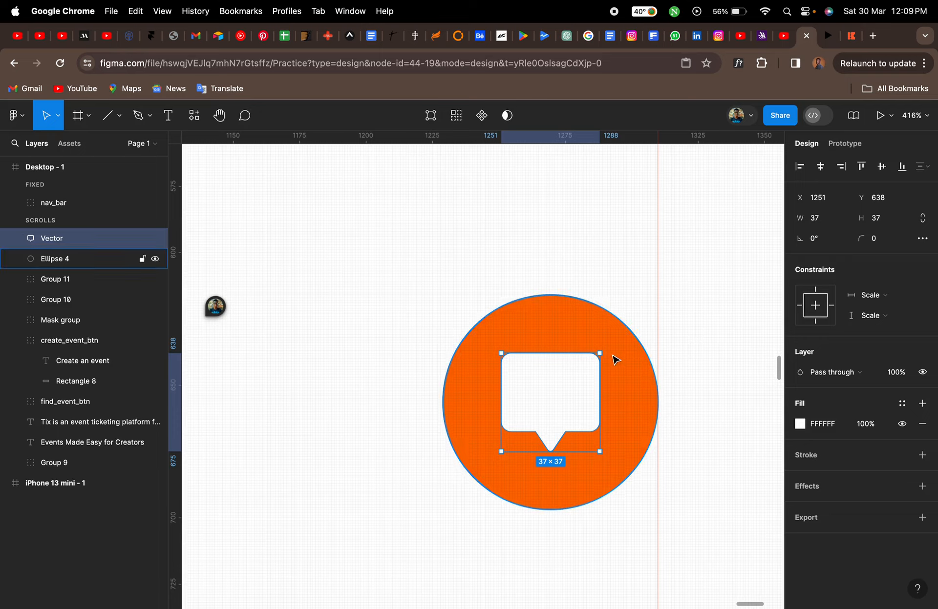
left_click_drag(604, 347, 596, 341)
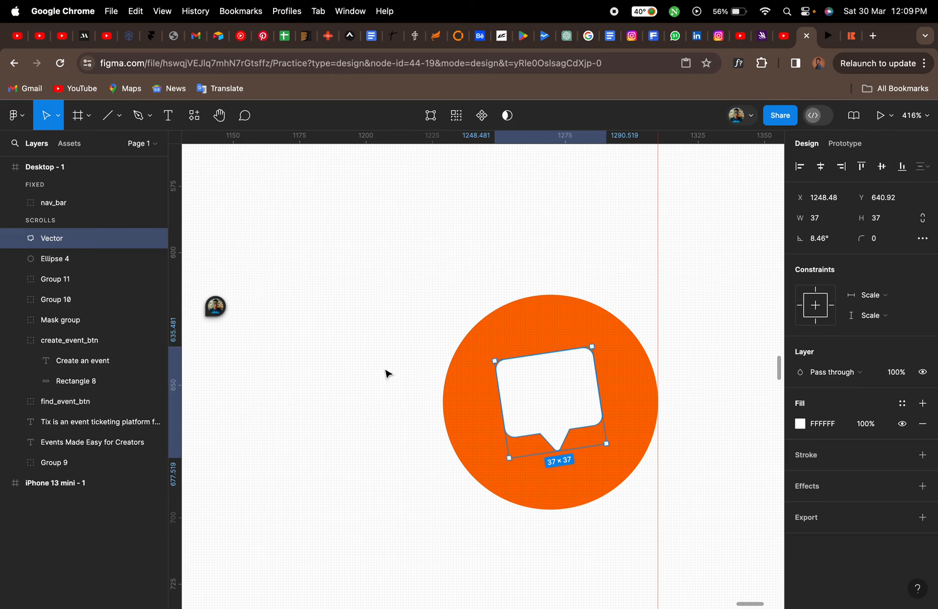
left_click(365, 363)
Group the orange circle with the message icon and name the group chatbot
left_click(501, 388)
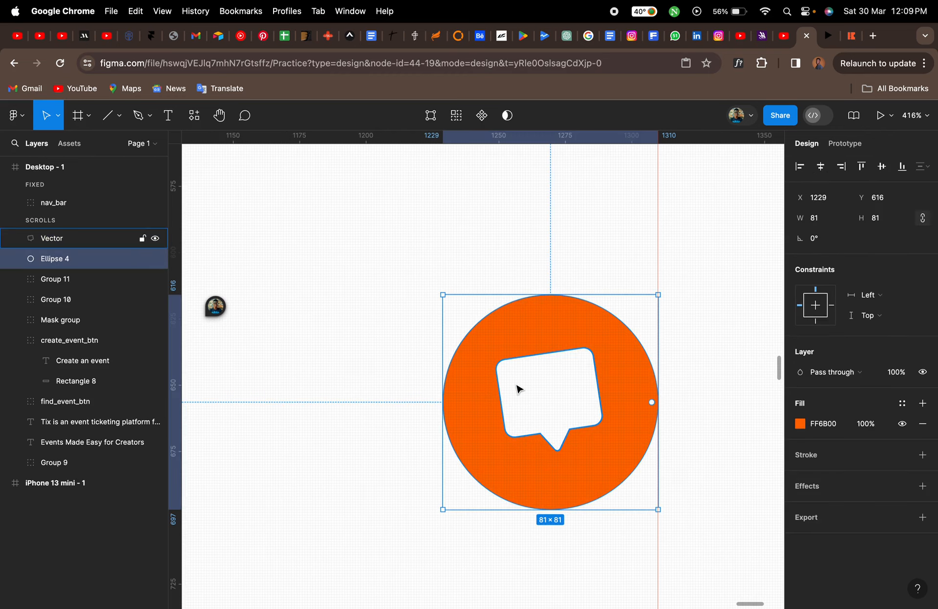
left_click(517, 390, "shift")
key("super+g")
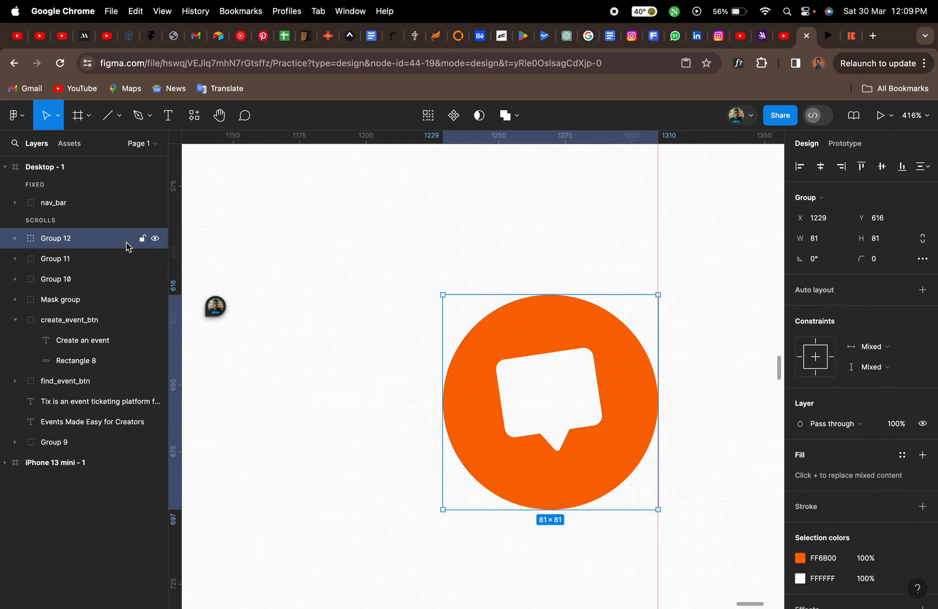
double_click(62, 242)
type("chatbot")
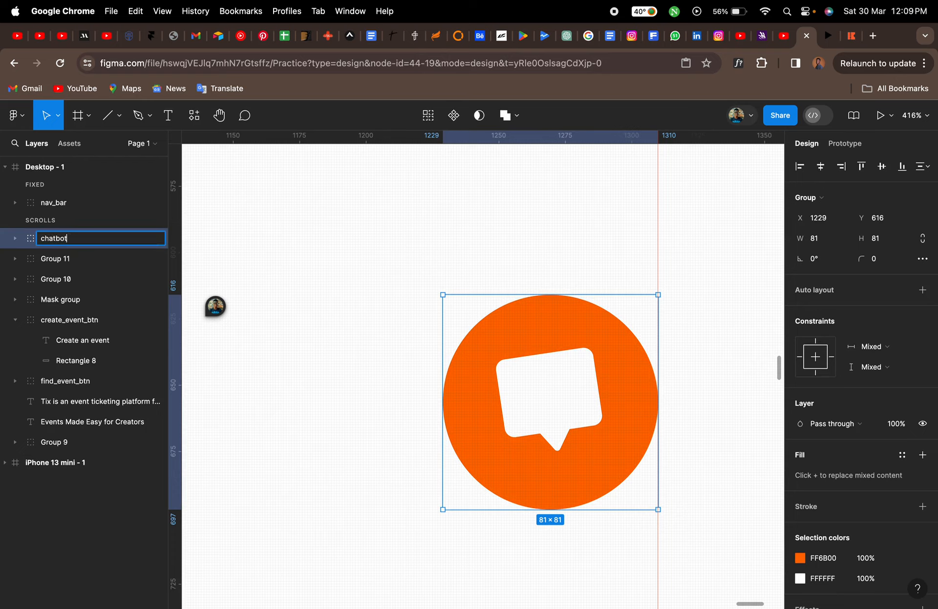
key("Return")
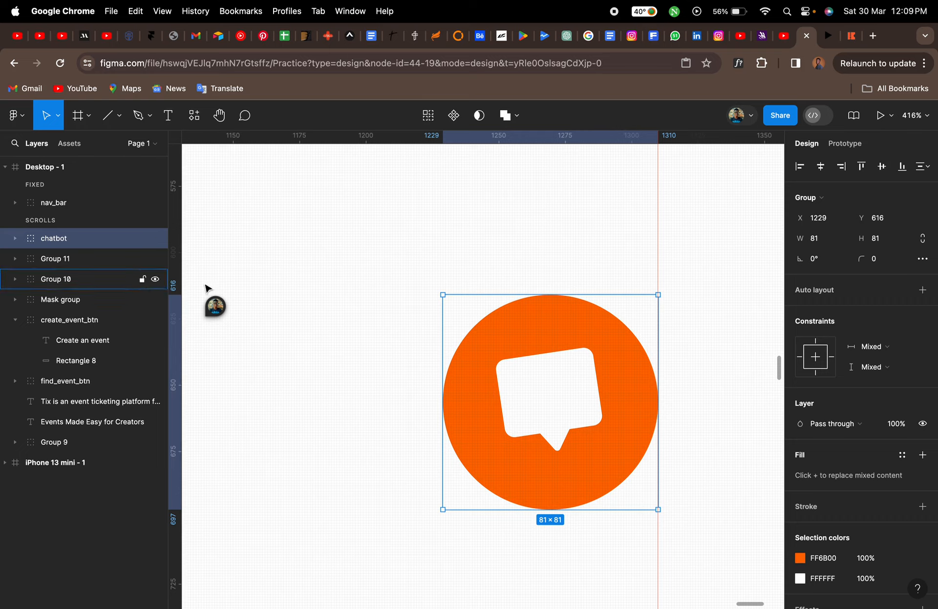
Compare the chat button in the prototype preview with the one on the live tix.africa page
scroll(432, 362, "down", 3)
scroll(433, 363, "down", 5)
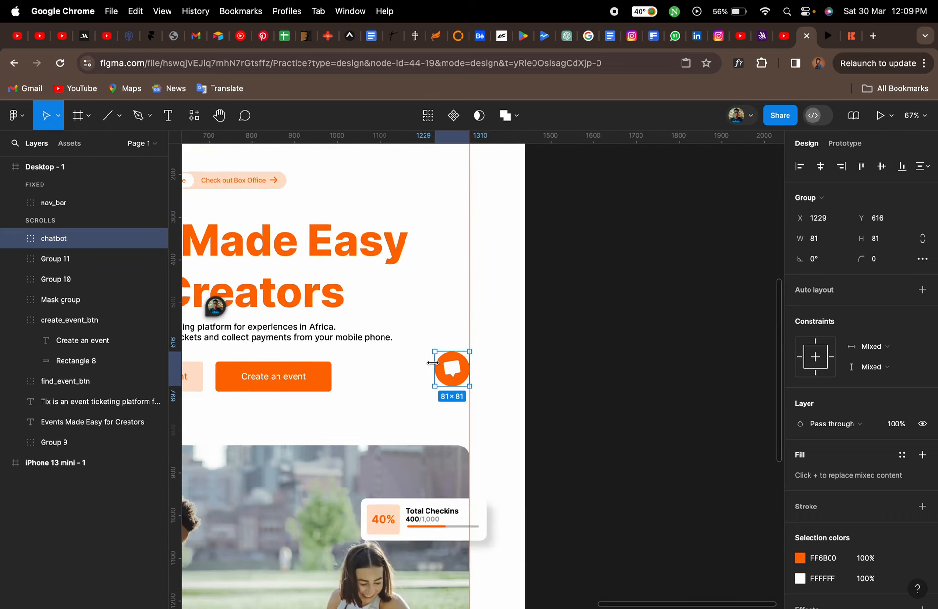
left_click(833, 40)
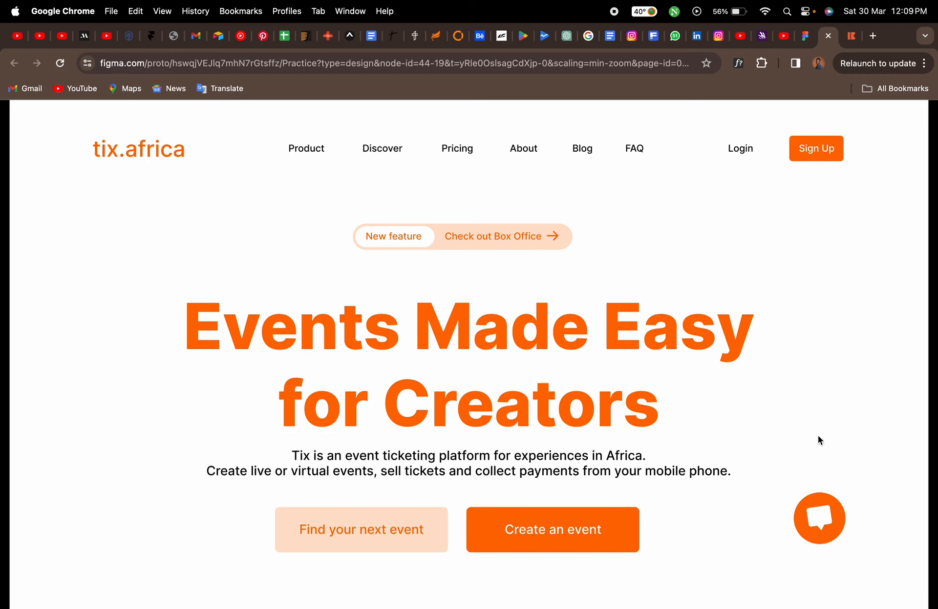
left_click(850, 36)
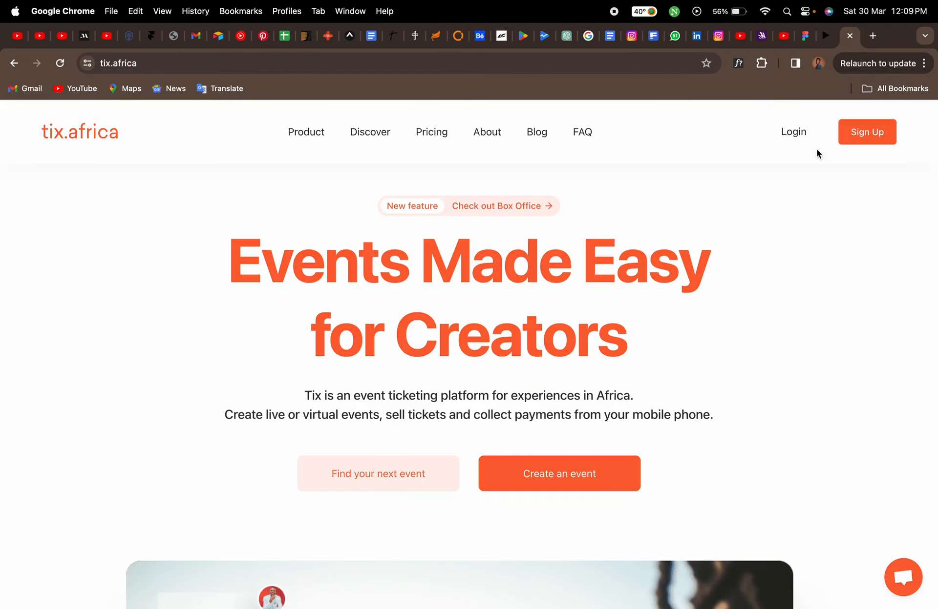
left_click(805, 36)
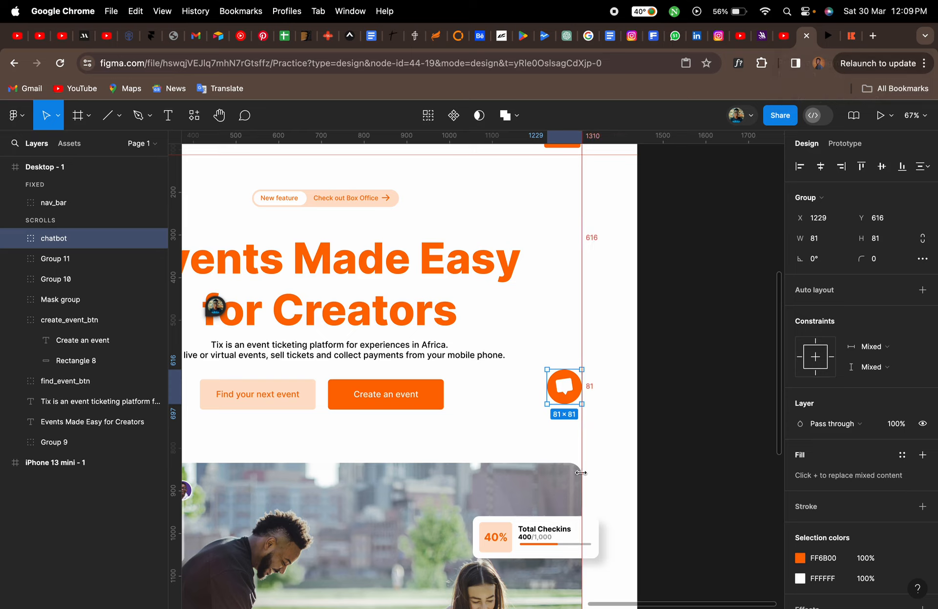
Nudge the chatbot group down to Y 674 and check its position in the prototype preview
key("Down")
key("Down")
key("Down")
key("Down")
key("Down")
key("Down")
key("Down")
key("Down")
key("Down")
key("Down")
key("Down")
key("Down")
key("Down")
key("Down")
key("Down")
key("Down")
key("Down")
key("Down")
key("Down")
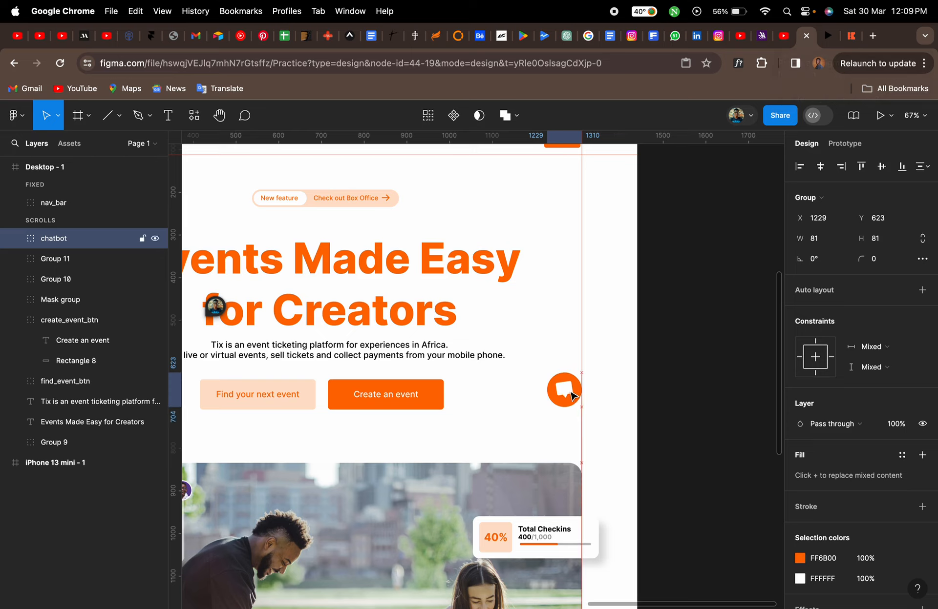
key("Down")
key("Down")
key("Down")
key("Down")
key("Down")
key("Down")
key("Down")
key("Down")
key("Down")
key("Down")
key("Down")
key("Down")
key("Down")
key("Down")
key("Down")
key("Down")
key("Down")
key("Down")
key("Down")
key("Down")
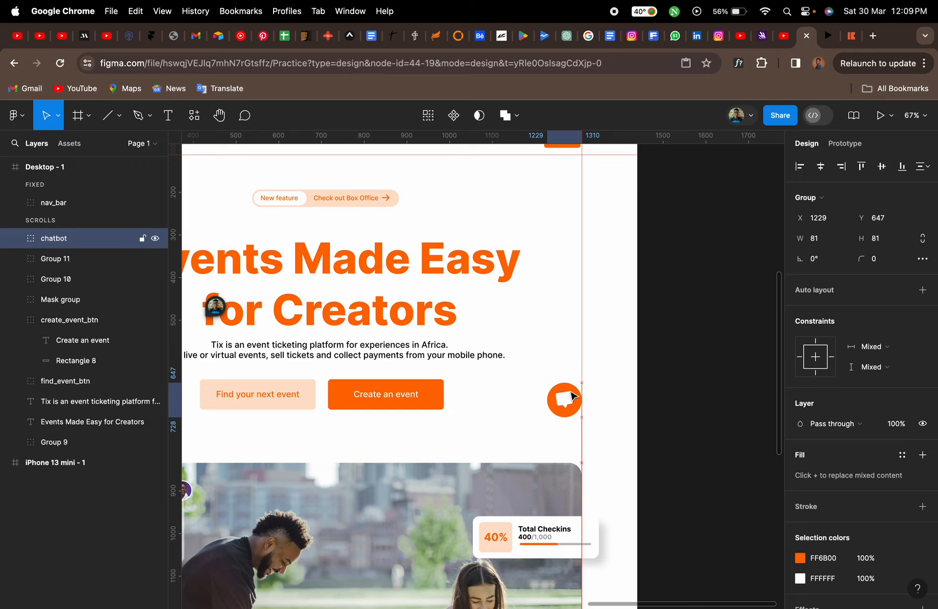
key("Down")
key("Down")
key("Down")
key("Down")
key("Down")
key("Down")
key("Down")
key("Down")
key("Down")
key("Down")
key("Down")
key("Down")
key("Down")
key("Down")
key("Down")
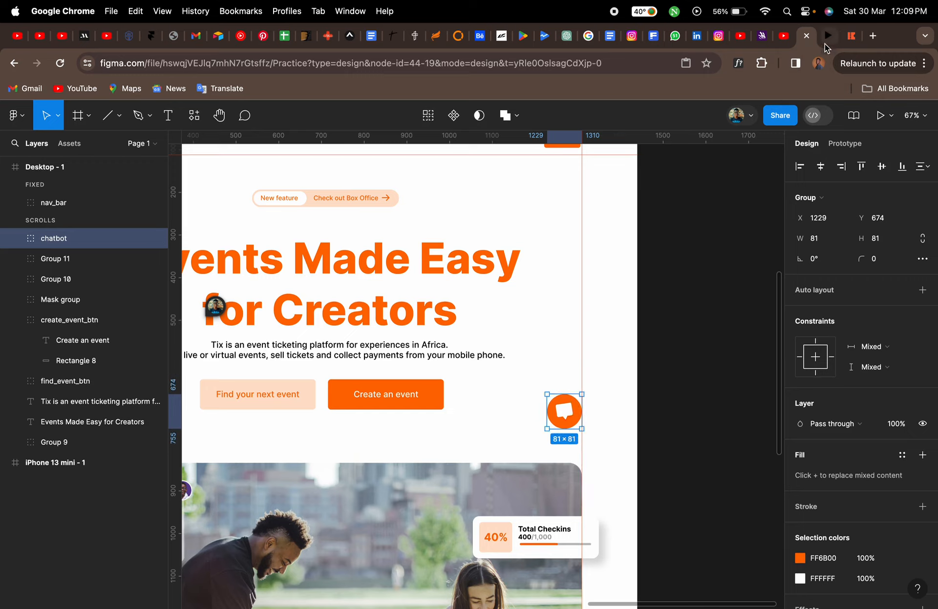
left_click(828, 36)
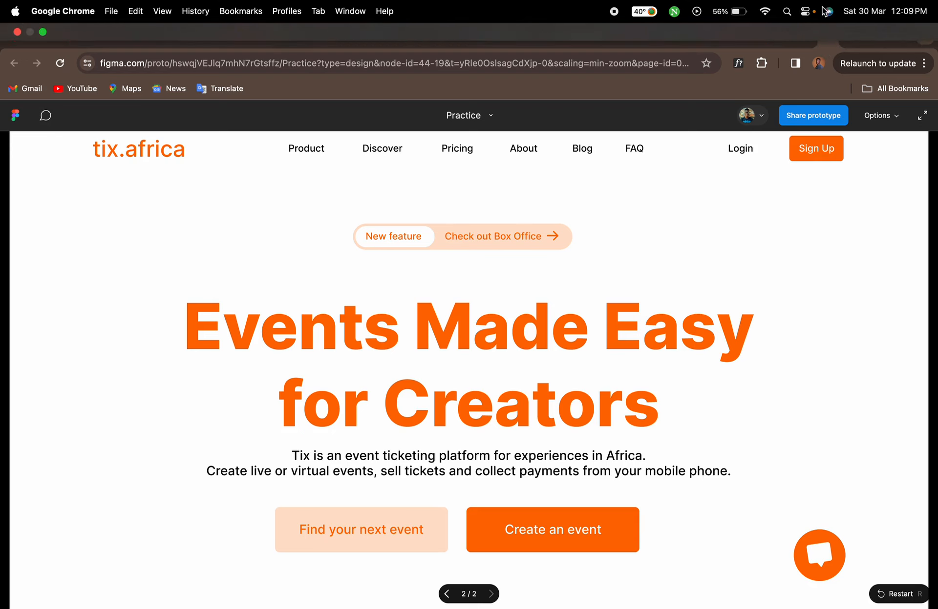
left_click(805, 36)
Nudge the chatbot group further down to Y 700 and preview it again
key("Down")
key("Down")
key("Down")
key("Down")
key("Down")
key("Down")
key("Down")
key("Down")
key("Down")
key("Down")
key("Down")
key("Down")
key("Down")
key("Down")
key("Down")
key("Down")
key("Down")
key("Down")
key("Down")
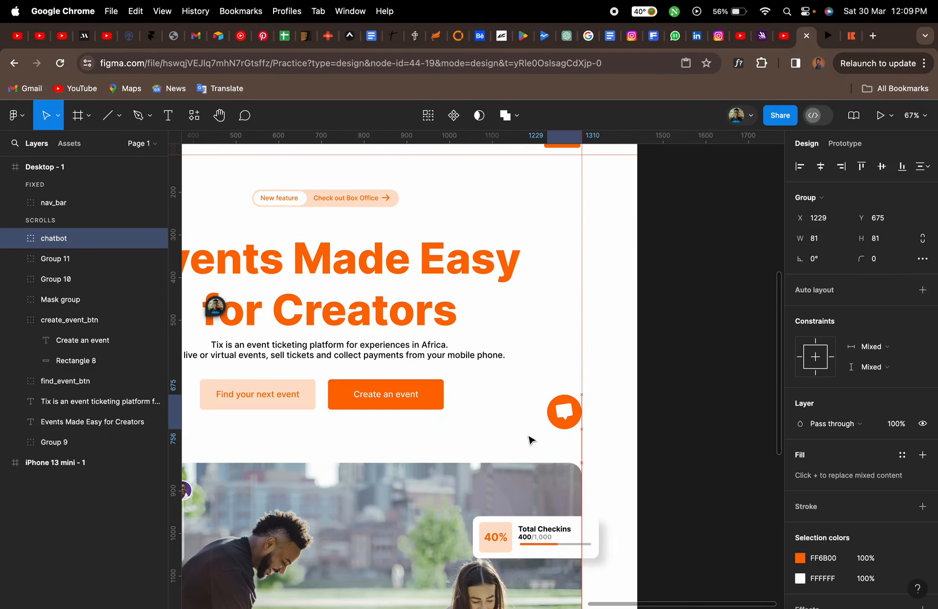
key("Down")
key("Down")
key("Down")
key("Down")
key("Down")
key("Down")
key("Down")
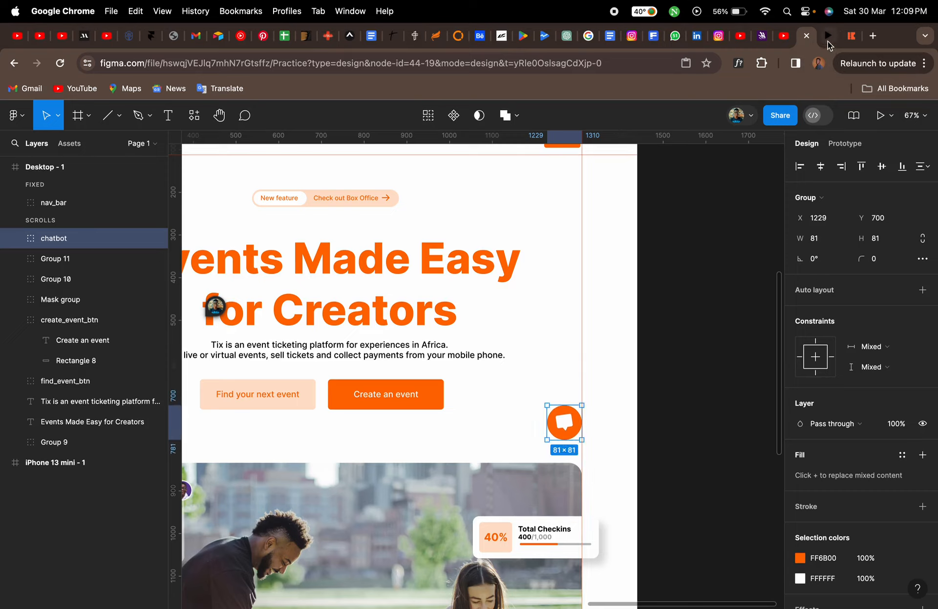
left_click(828, 39)
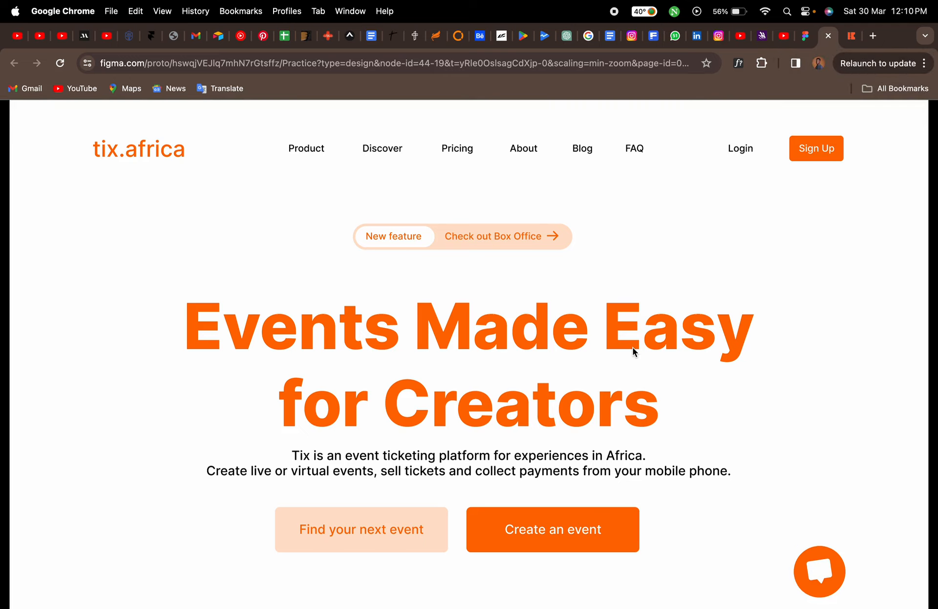
left_click(806, 36)
Scroll the prototype preview to check whether the chat button stays in place
scroll(559, 311, "up", 2)
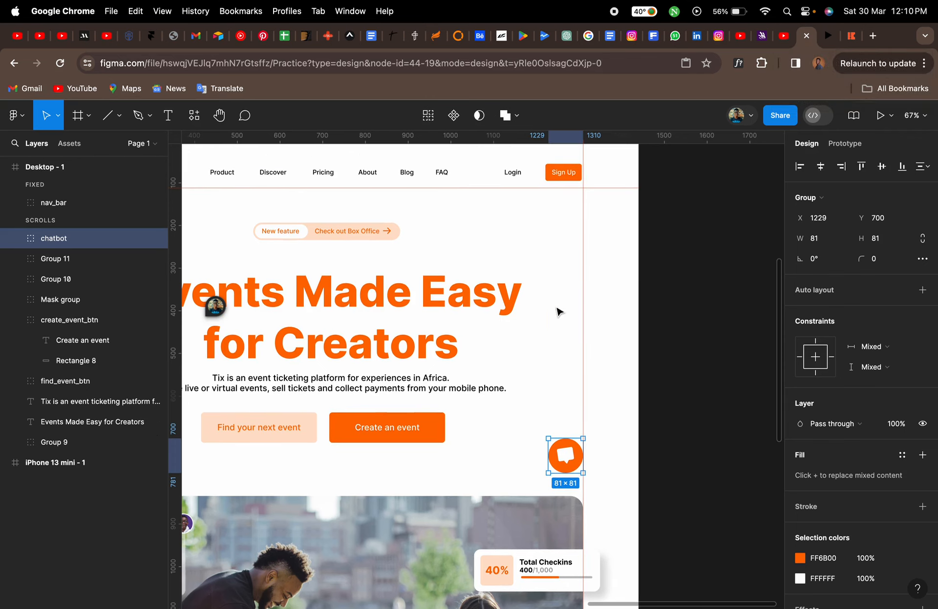
scroll(559, 312, "left", 5)
scroll(559, 311, "up", 2)
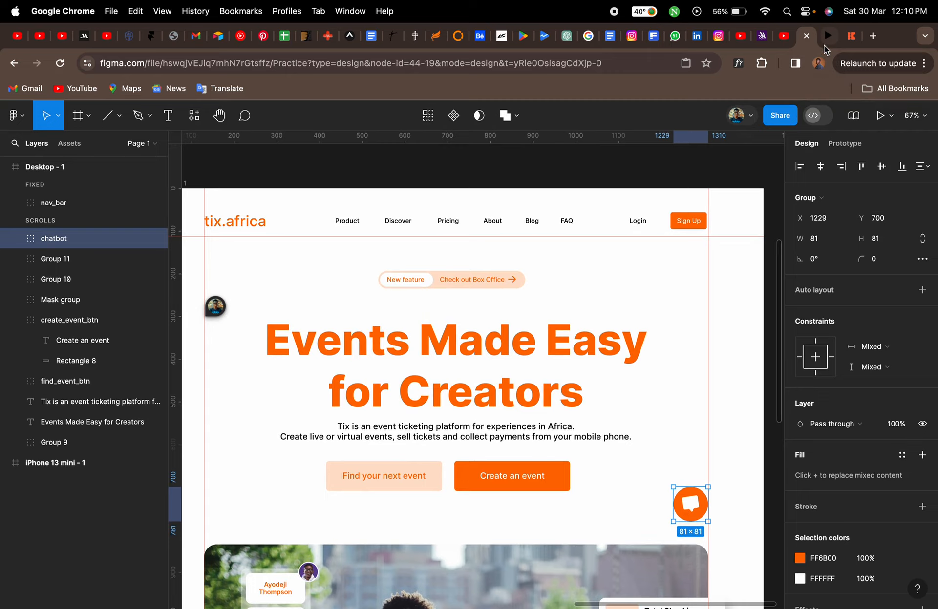
left_click(828, 37)
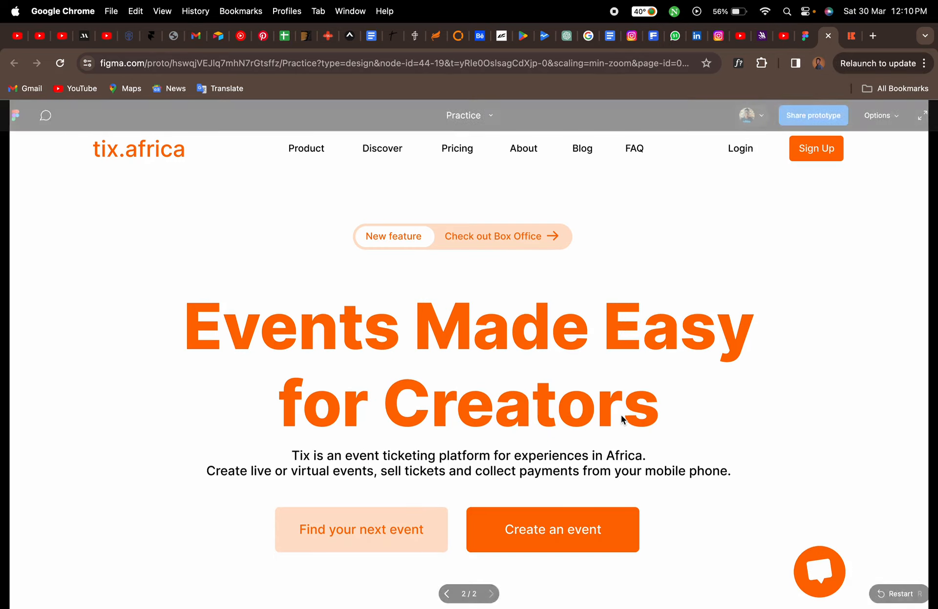
scroll(620, 415, "down", 6)
scroll(620, 414, "down", 2)
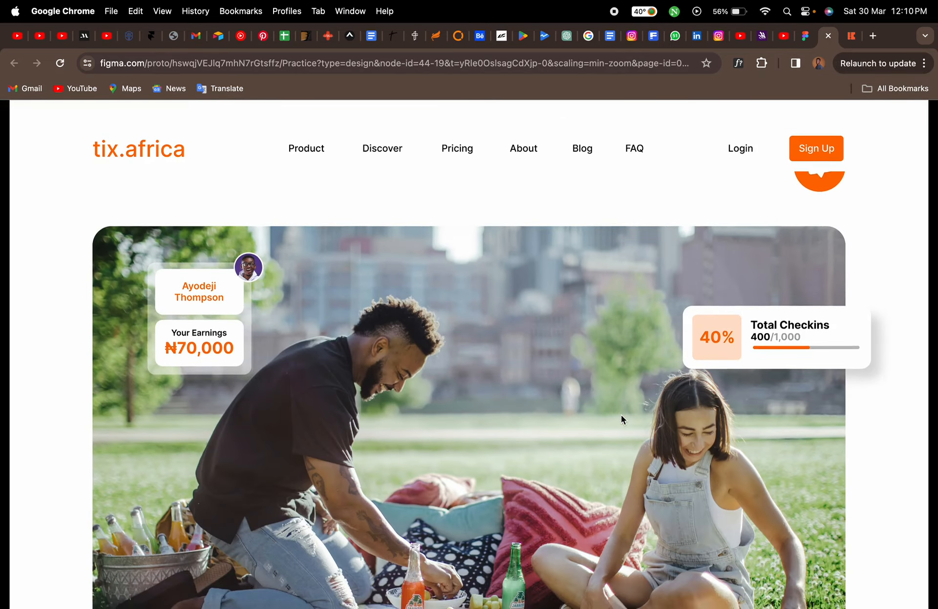
scroll(621, 415, "up", 8)
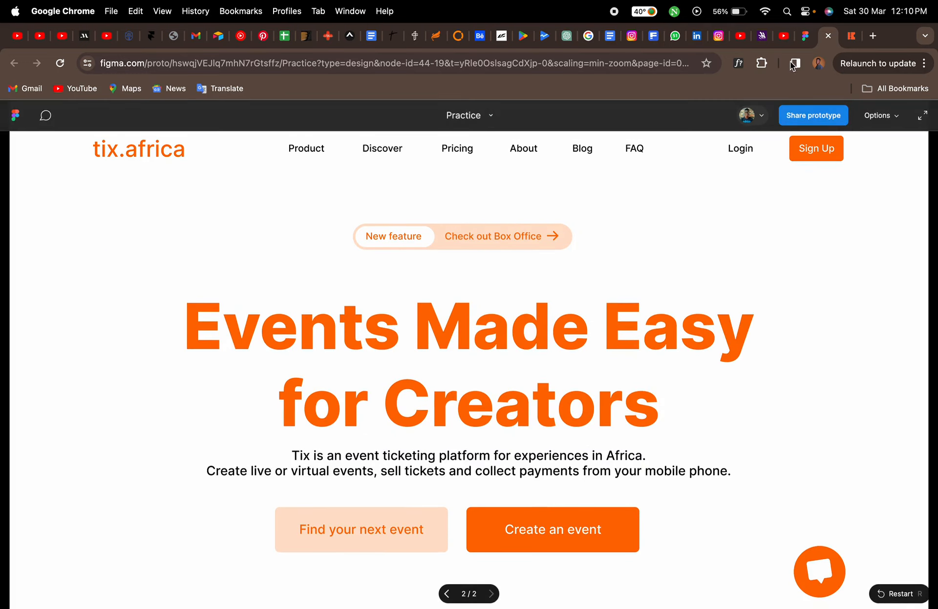
Try moving the chatbot layer into the fixed layer section, test scrolling in the prototype, and undo the move
left_click(804, 39)
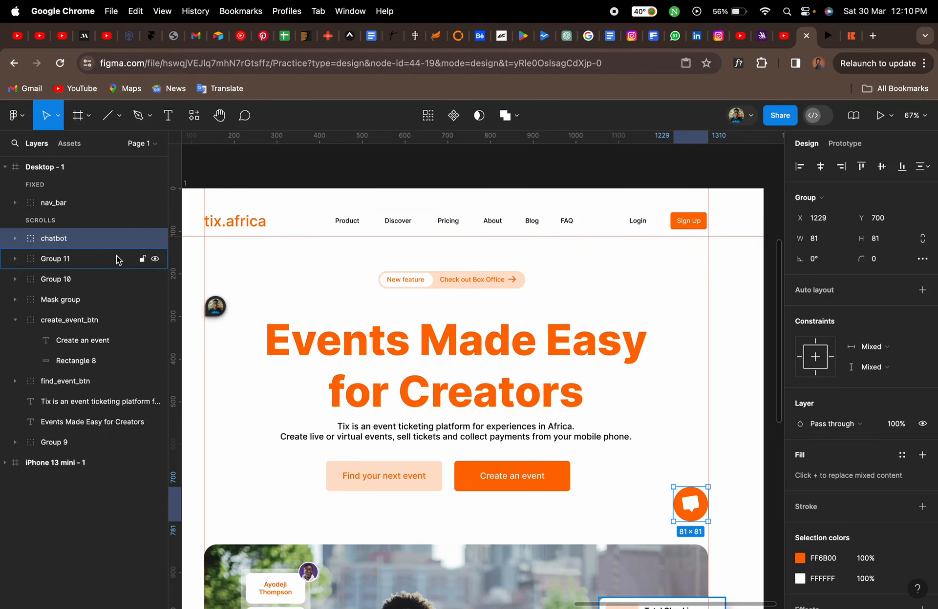
left_click_drag(84, 243, 67, 200)
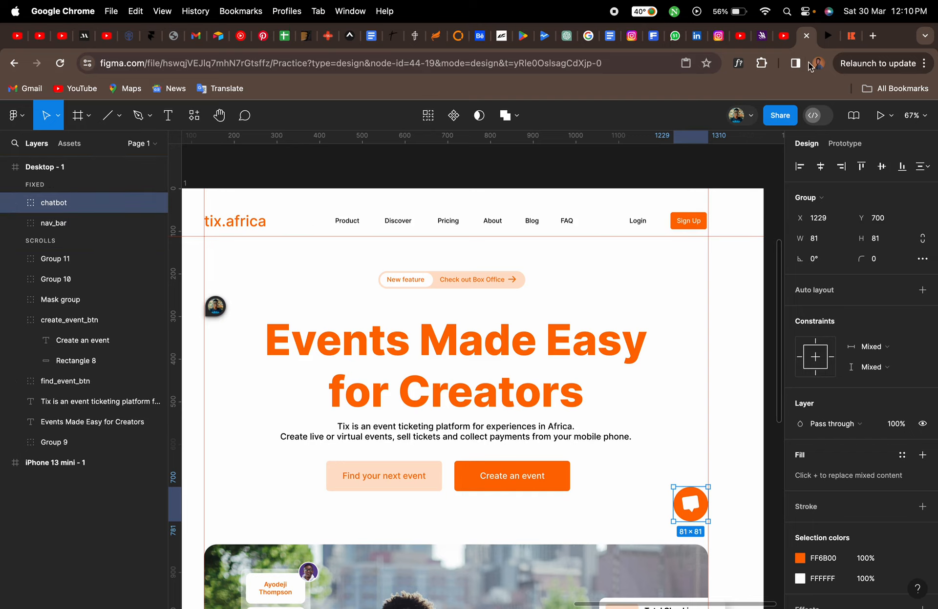
left_click(826, 37)
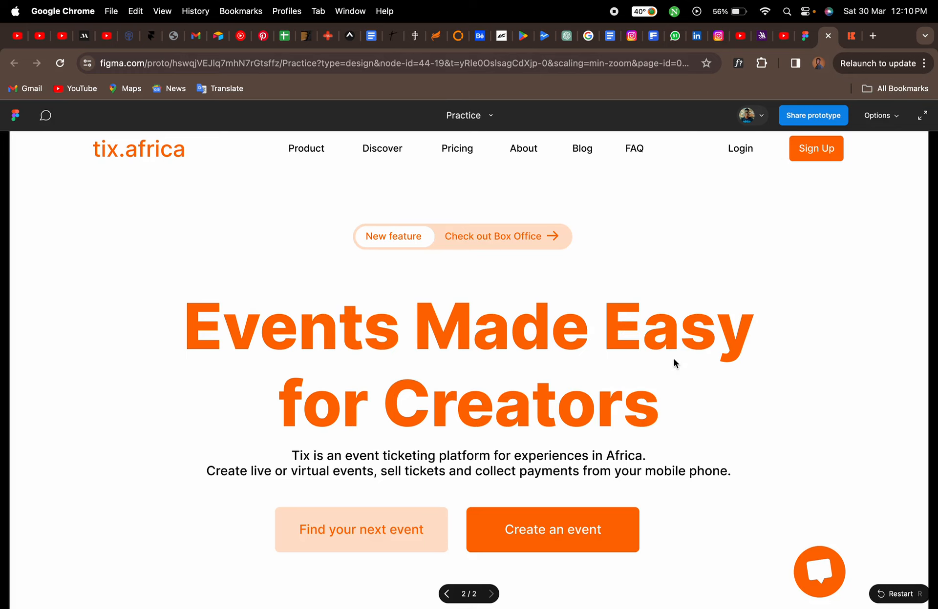
scroll(674, 362, "down", 5)
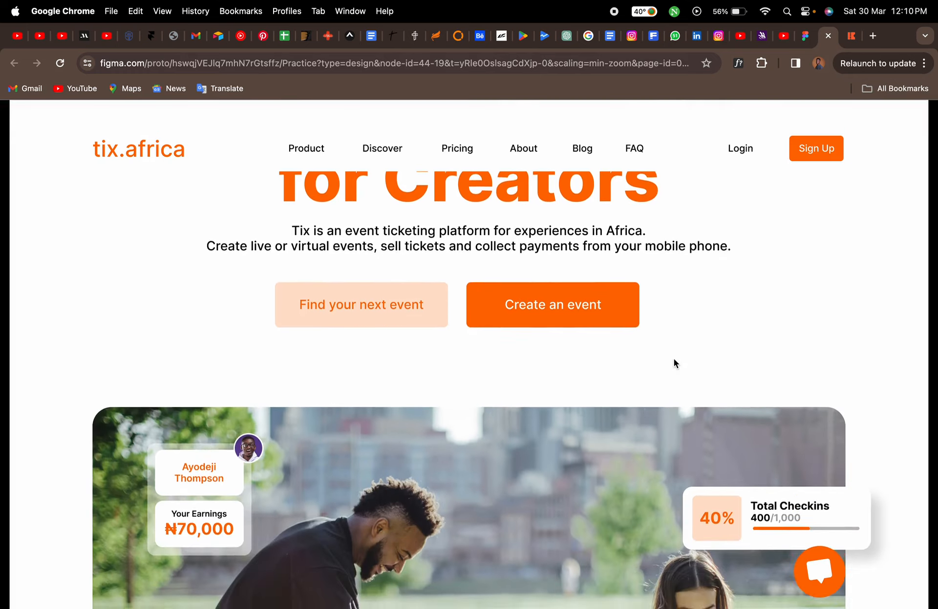
scroll(674, 360, "up", 5)
scroll(674, 360, "down", 9)
scroll(674, 360, "up", 4)
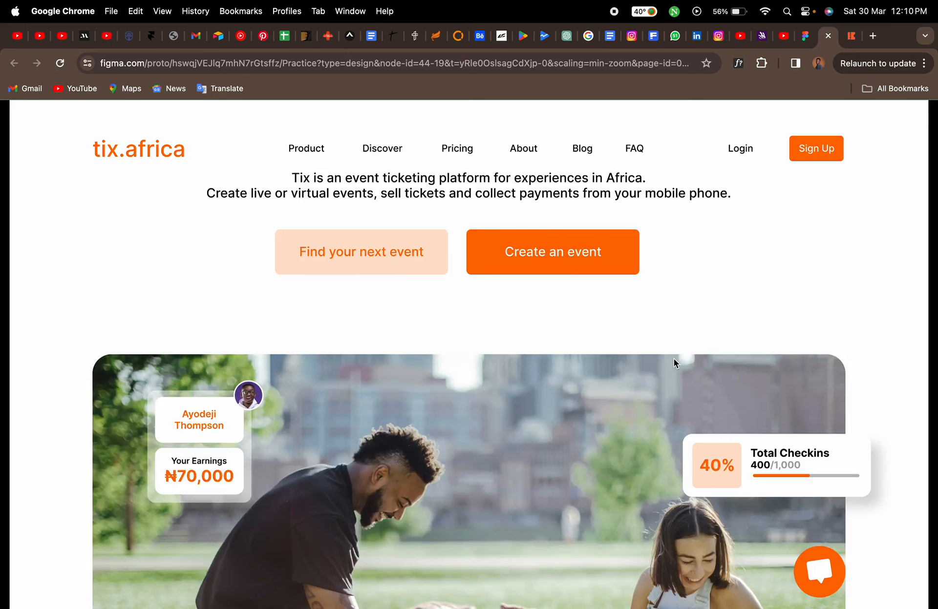
scroll(673, 361, "up", 6)
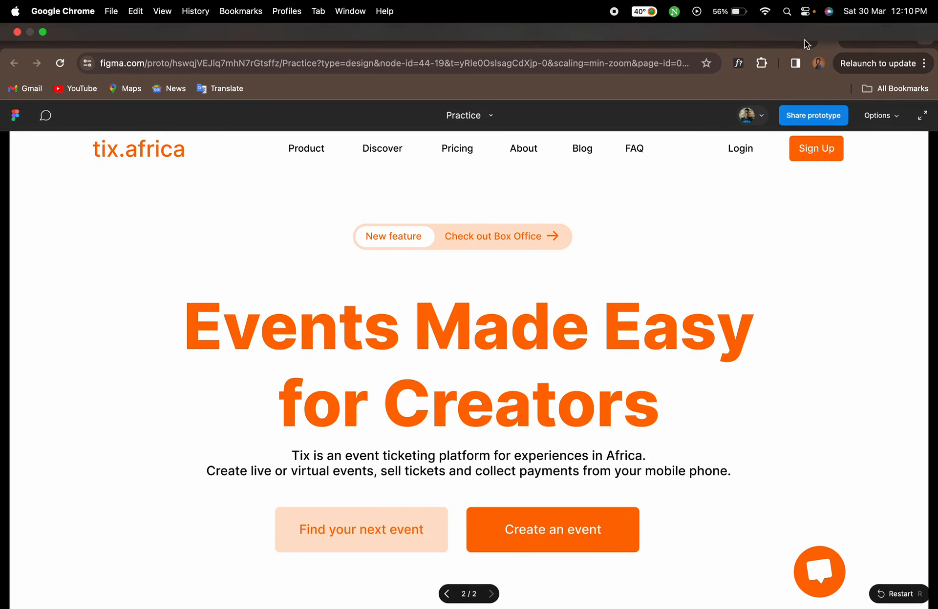
left_click(805, 35)
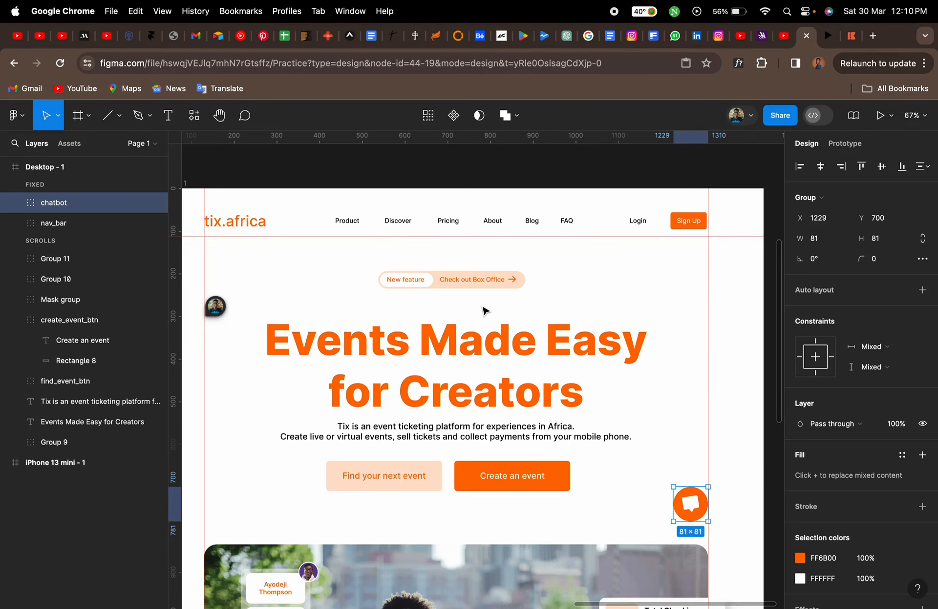
key("super+z")
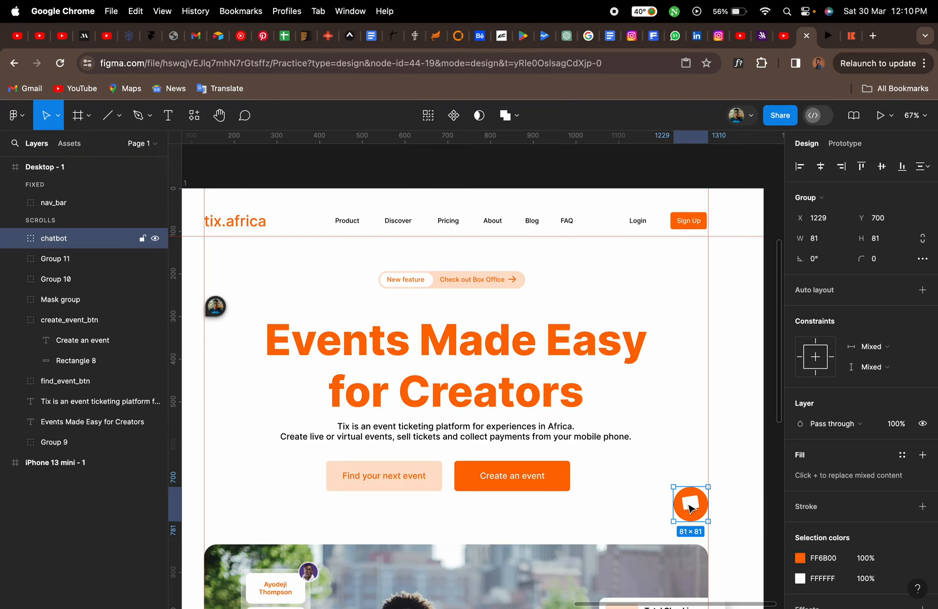
Set the chatbot group's scroll position to Fixed (stay in place) and test scrolling in the prototype
left_click(846, 146)
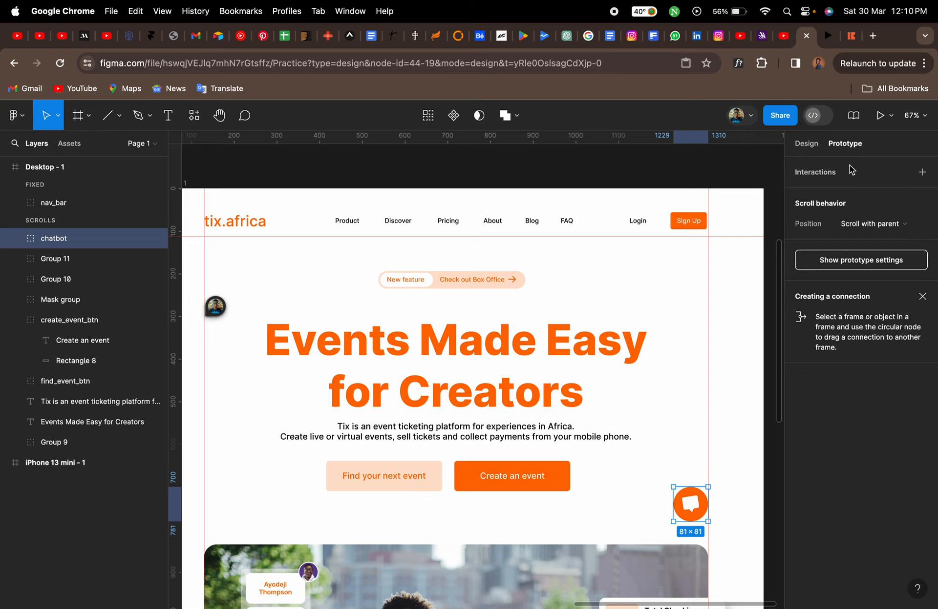
left_click(904, 229)
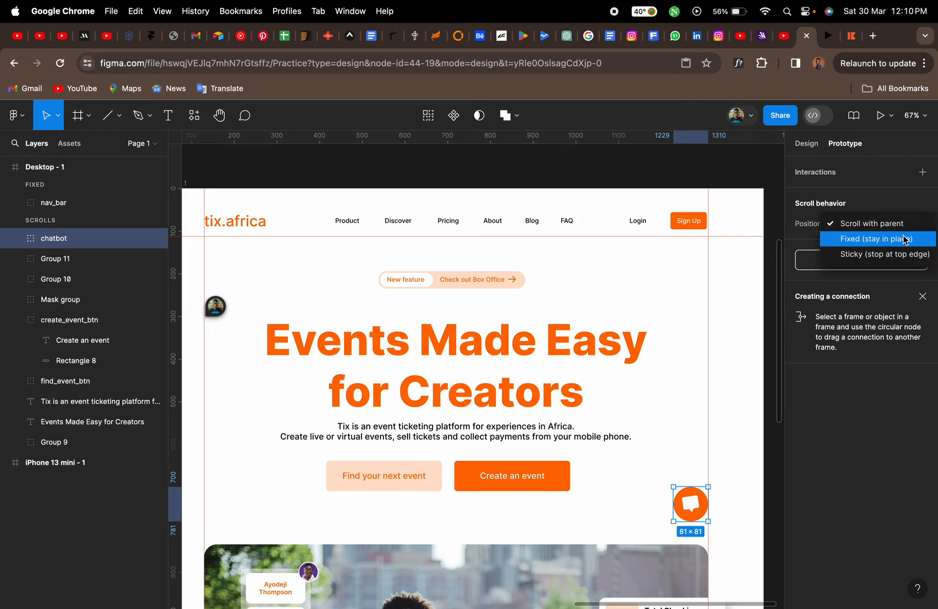
left_click(904, 241)
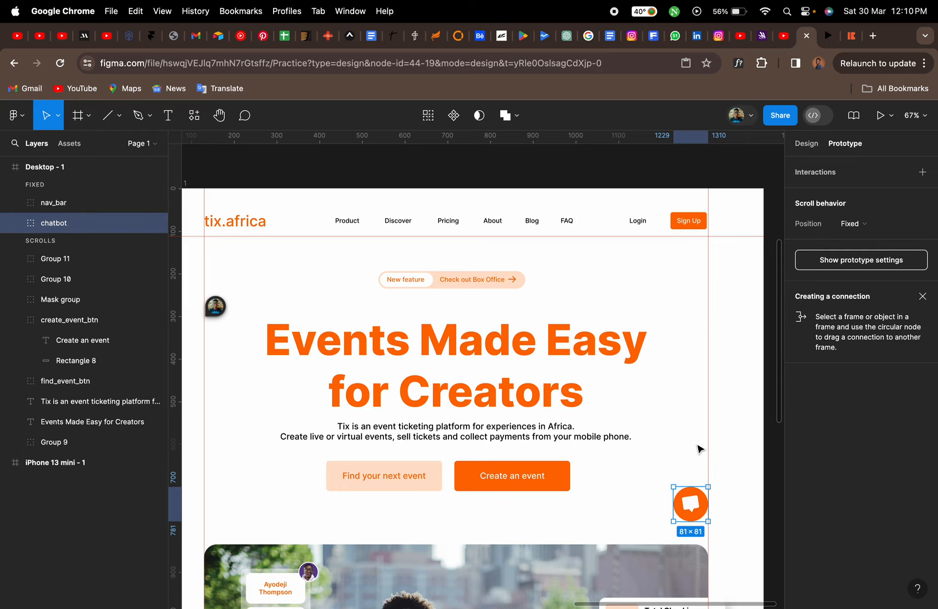
left_click(678, 443)
left_click(879, 115)
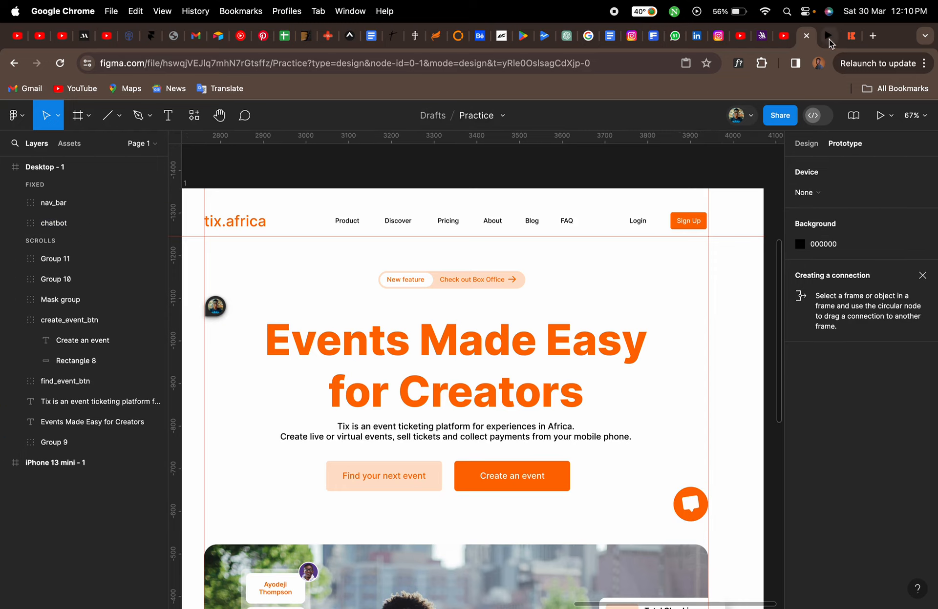
scroll(608, 421, "down", 7)
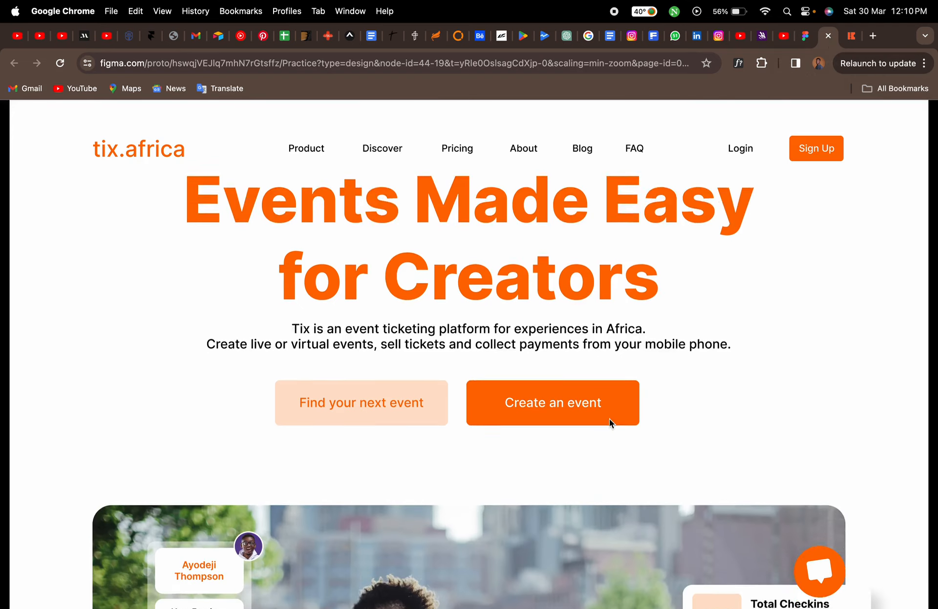
Scroll up and down through the prototype preview to check that the chat button stays fixed in place
scroll(609, 420, "down", 6)
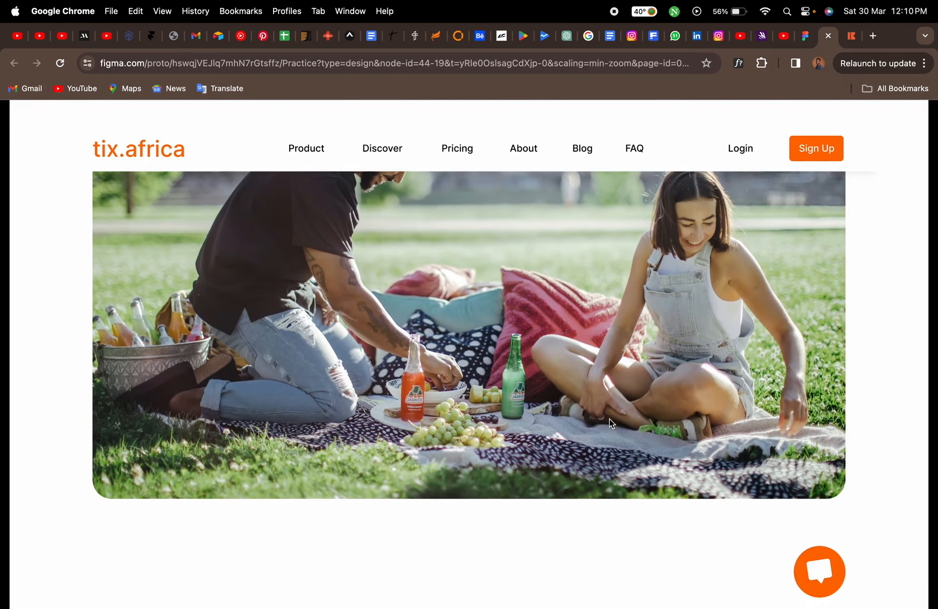
scroll(609, 421, "up", 13)
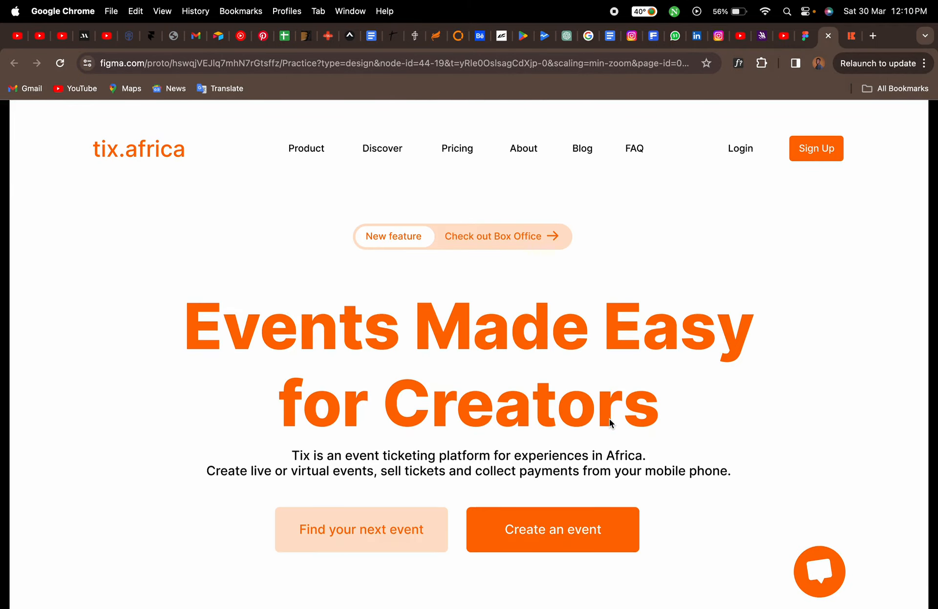
scroll(609, 418, "down", 16)
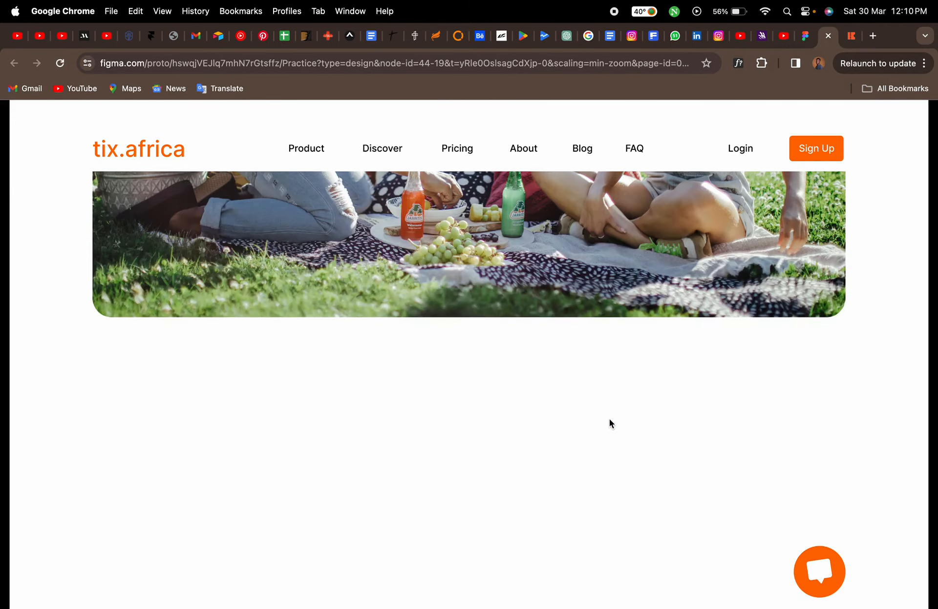
scroll(608, 418, "up", 14)
scroll(609, 419, "up", 3)
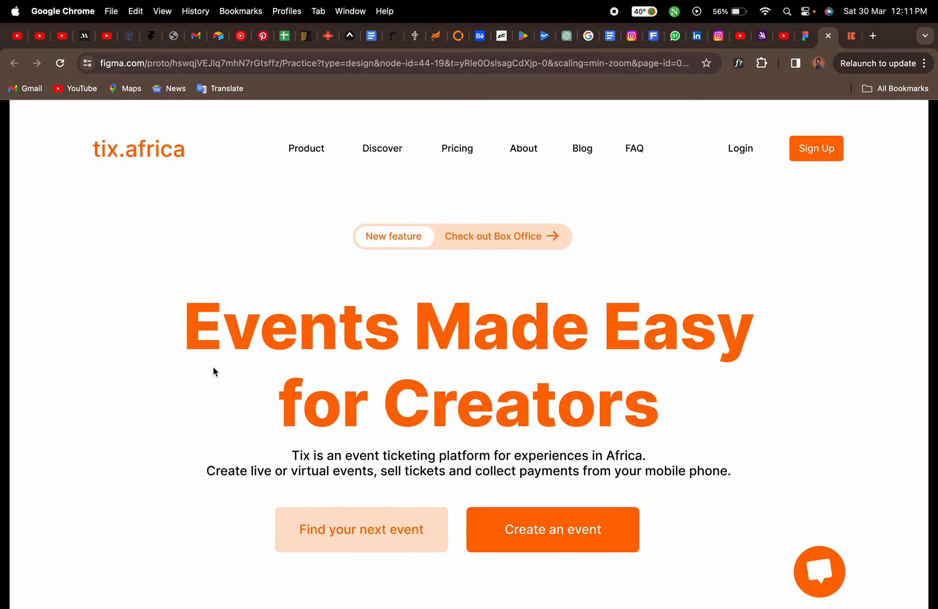
scroll(213, 368, "down", 5)
scroll(213, 367, "up", 5)
scroll(727, 302, "down", 6)
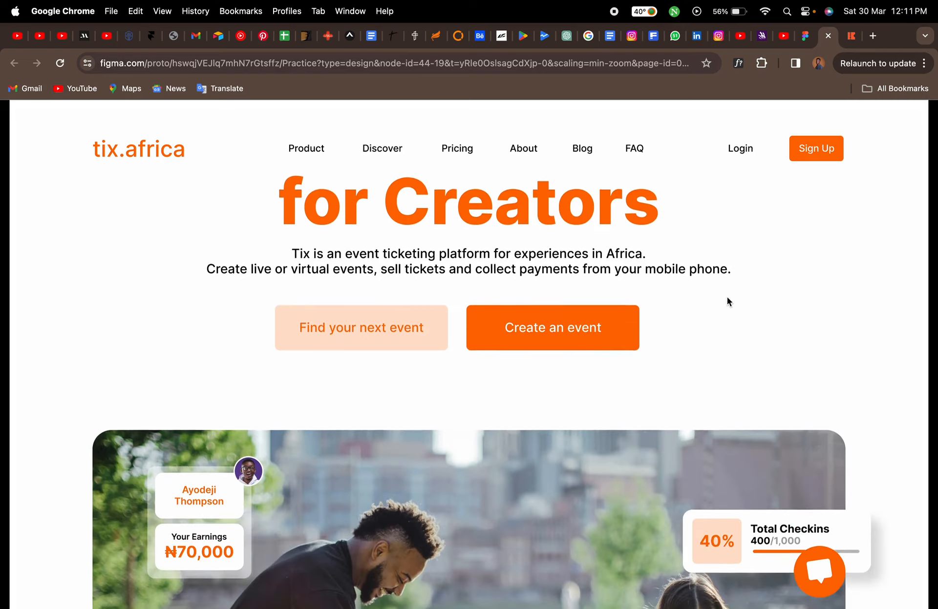
scroll(727, 299, "down", 1)
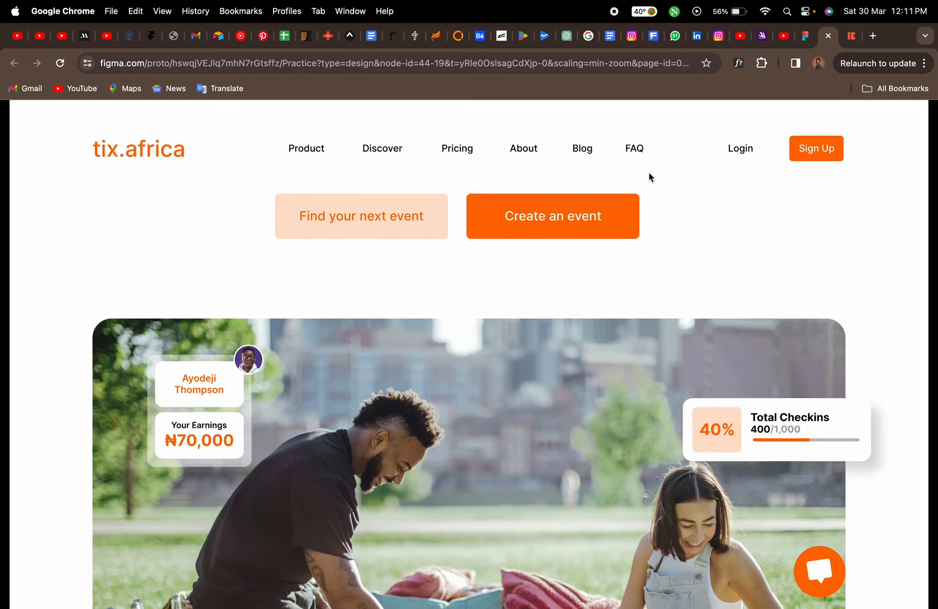
scroll(725, 262, "up", 1)
scroll(725, 262, "down", 4)
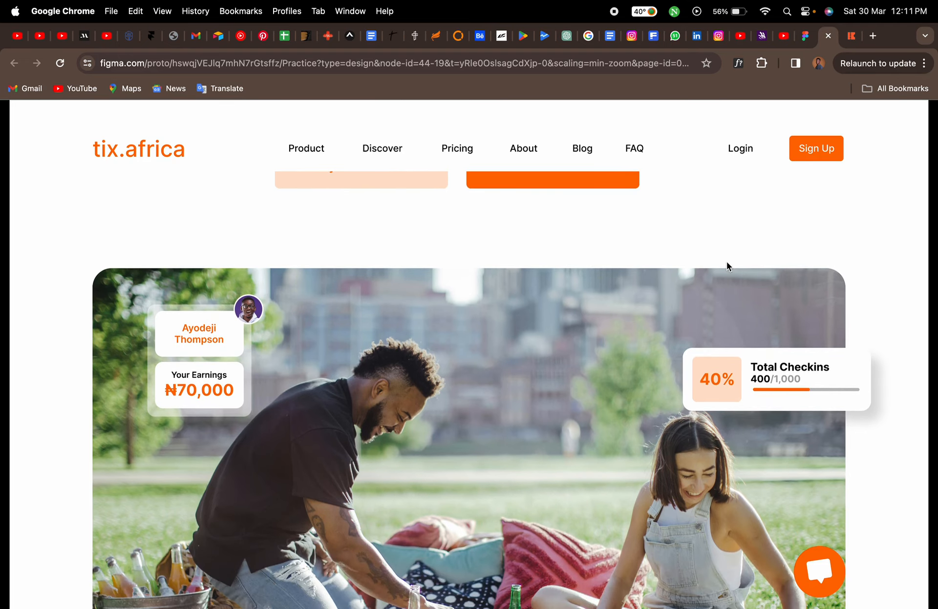
scroll(725, 262, "down", 10)
scroll(726, 261, "up", 8)
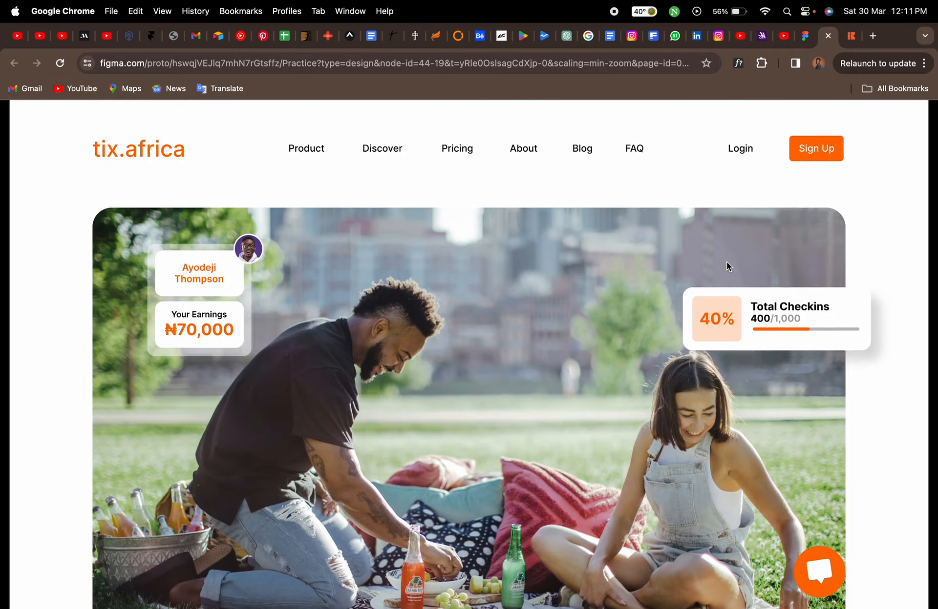
scroll(703, 265, "up", 3)
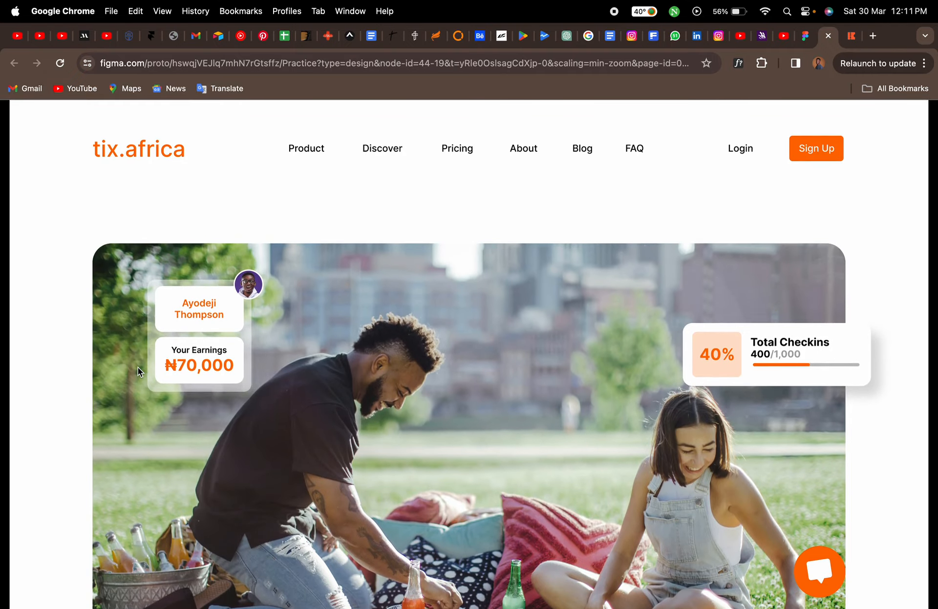
scroll(138, 367, "down", 10)
scroll(138, 367, "up", 8)
scroll(137, 367, "up", 15)
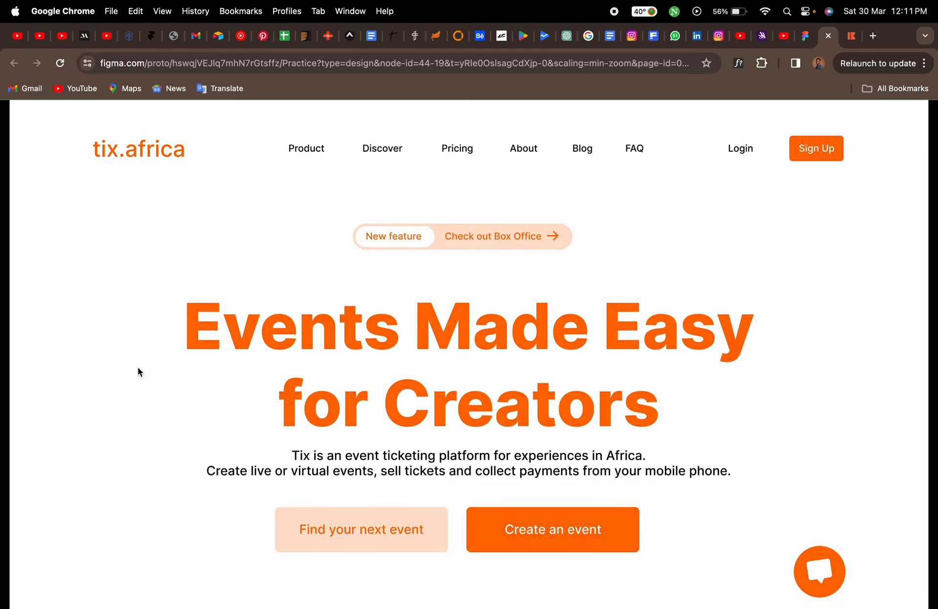
Switch to the live tix.africa site tab and scroll through its Tix Tools section for reference
left_click(851, 36)
scroll(214, 430, "down", 3)
scroll(215, 429, "down", 12)
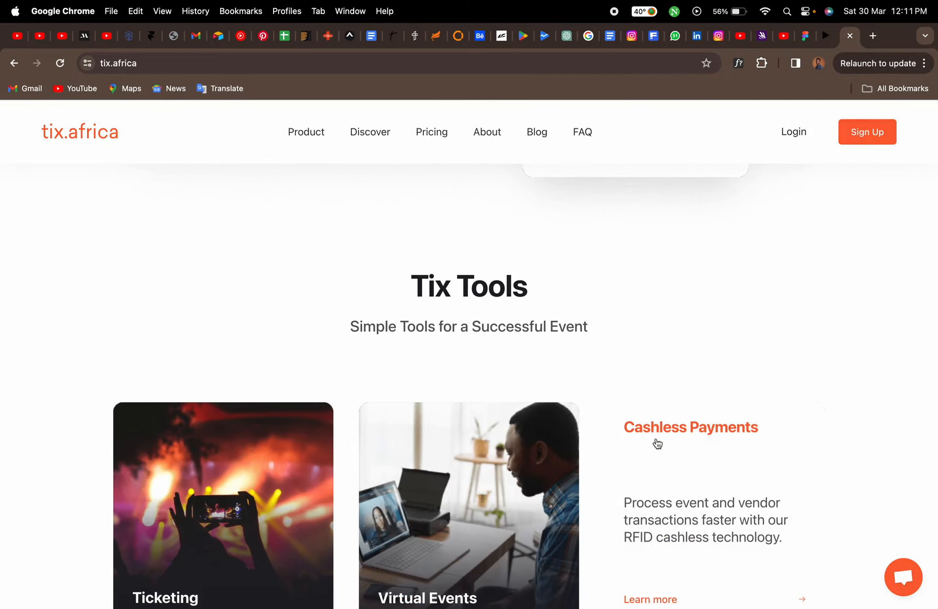
scroll(643, 370, "down", 5)
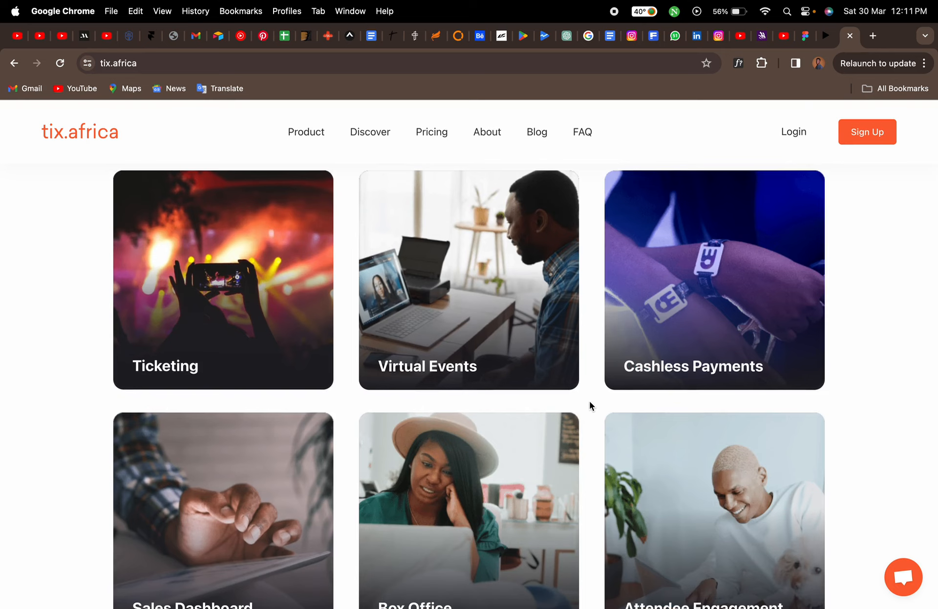
scroll(589, 405, "up", 10)
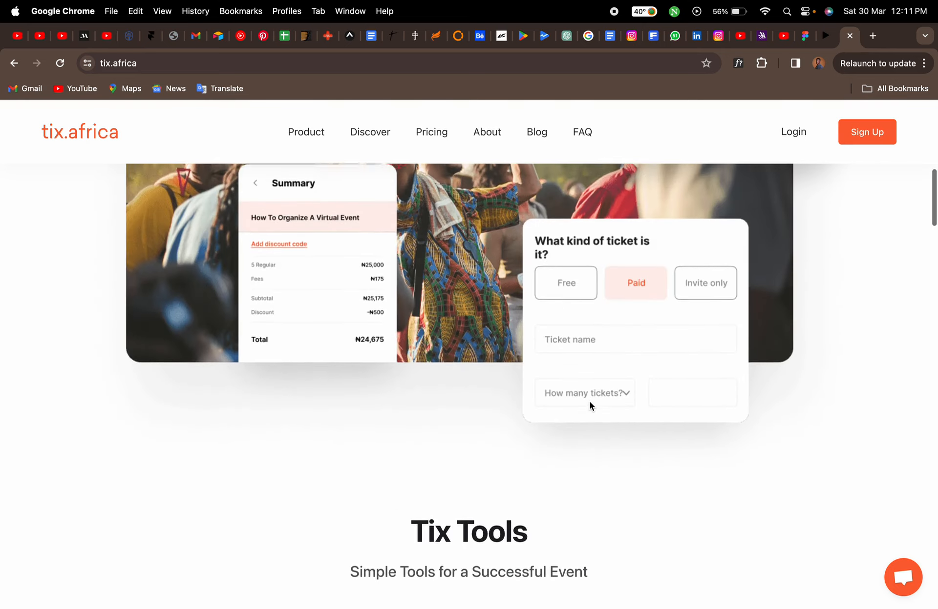
scroll(588, 401, "down", 4)
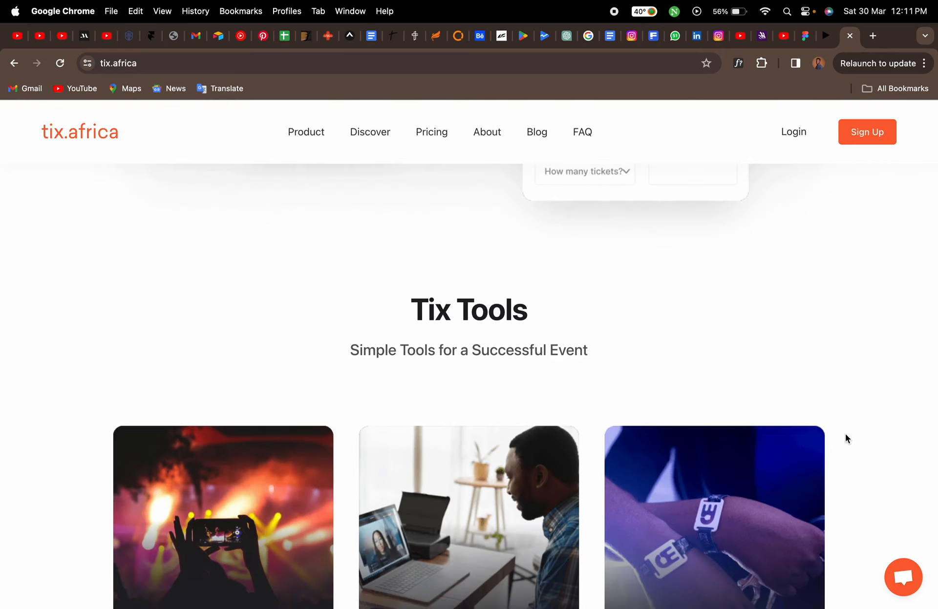
scroll(844, 434, "down", 5)
scroll(845, 433, "down", 2)
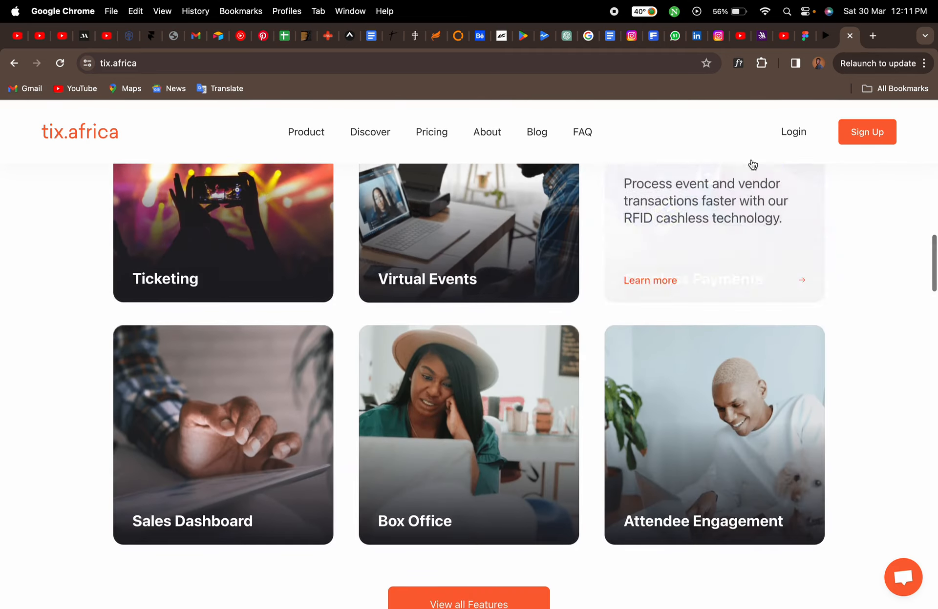